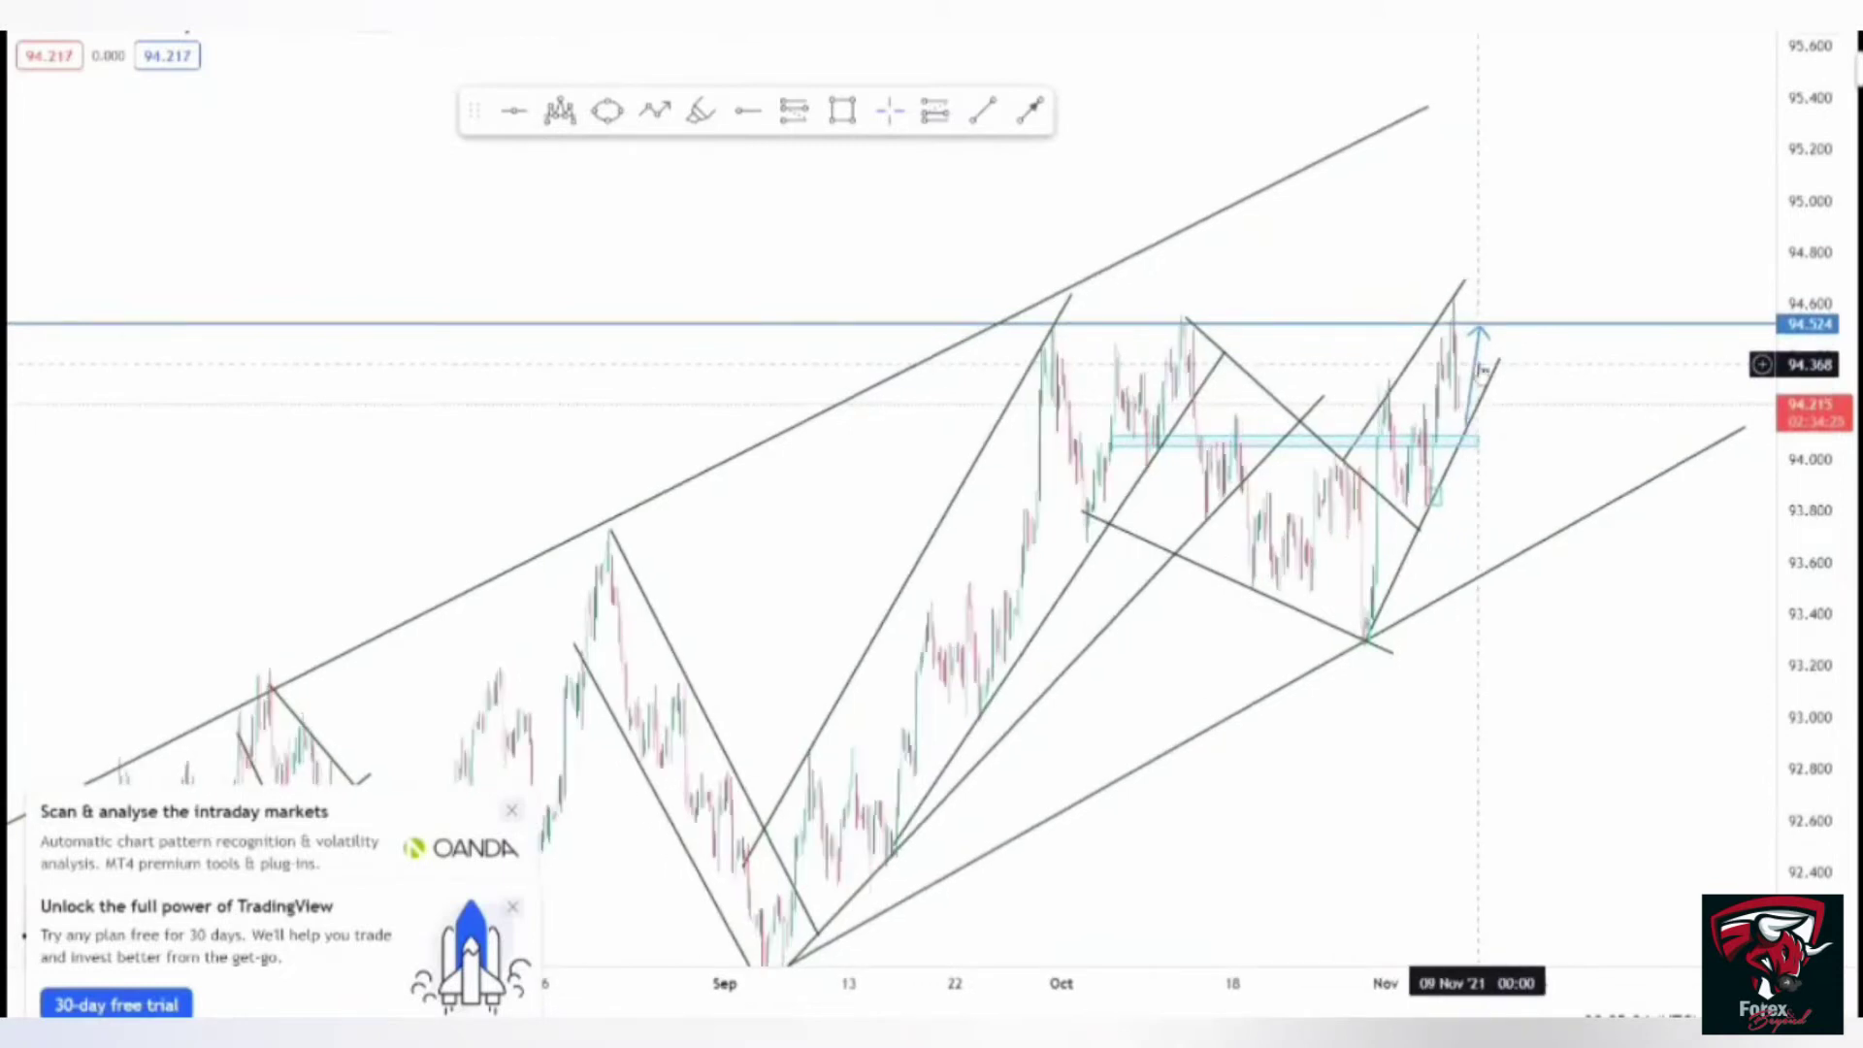
- Examine the earlier swings and trend channels on the DXY 4-hour chart back to August
{"action": "scroll", "coordinate": [1477, 364], "scroll_direction": "up", "scroll_amount": 1}
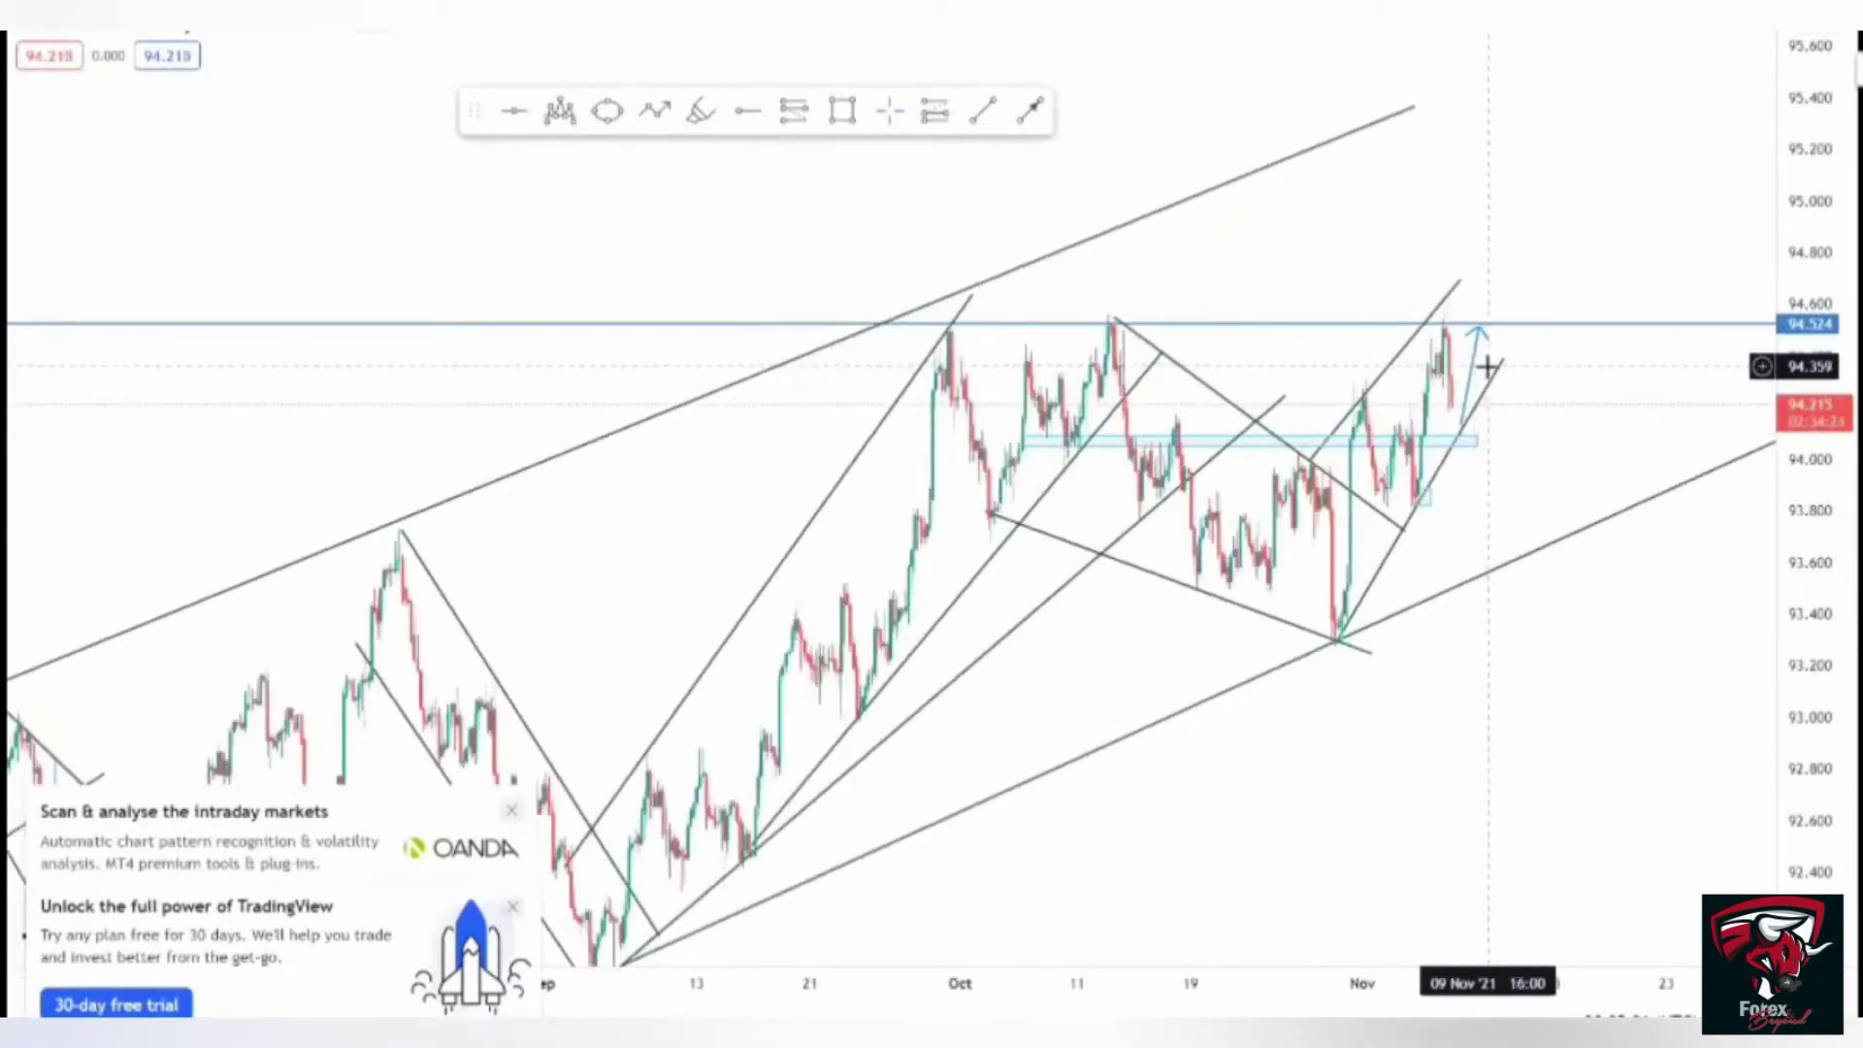
{"action": "scroll", "coordinate": [1477, 367], "scroll_direction": "up", "scroll_amount": 1}
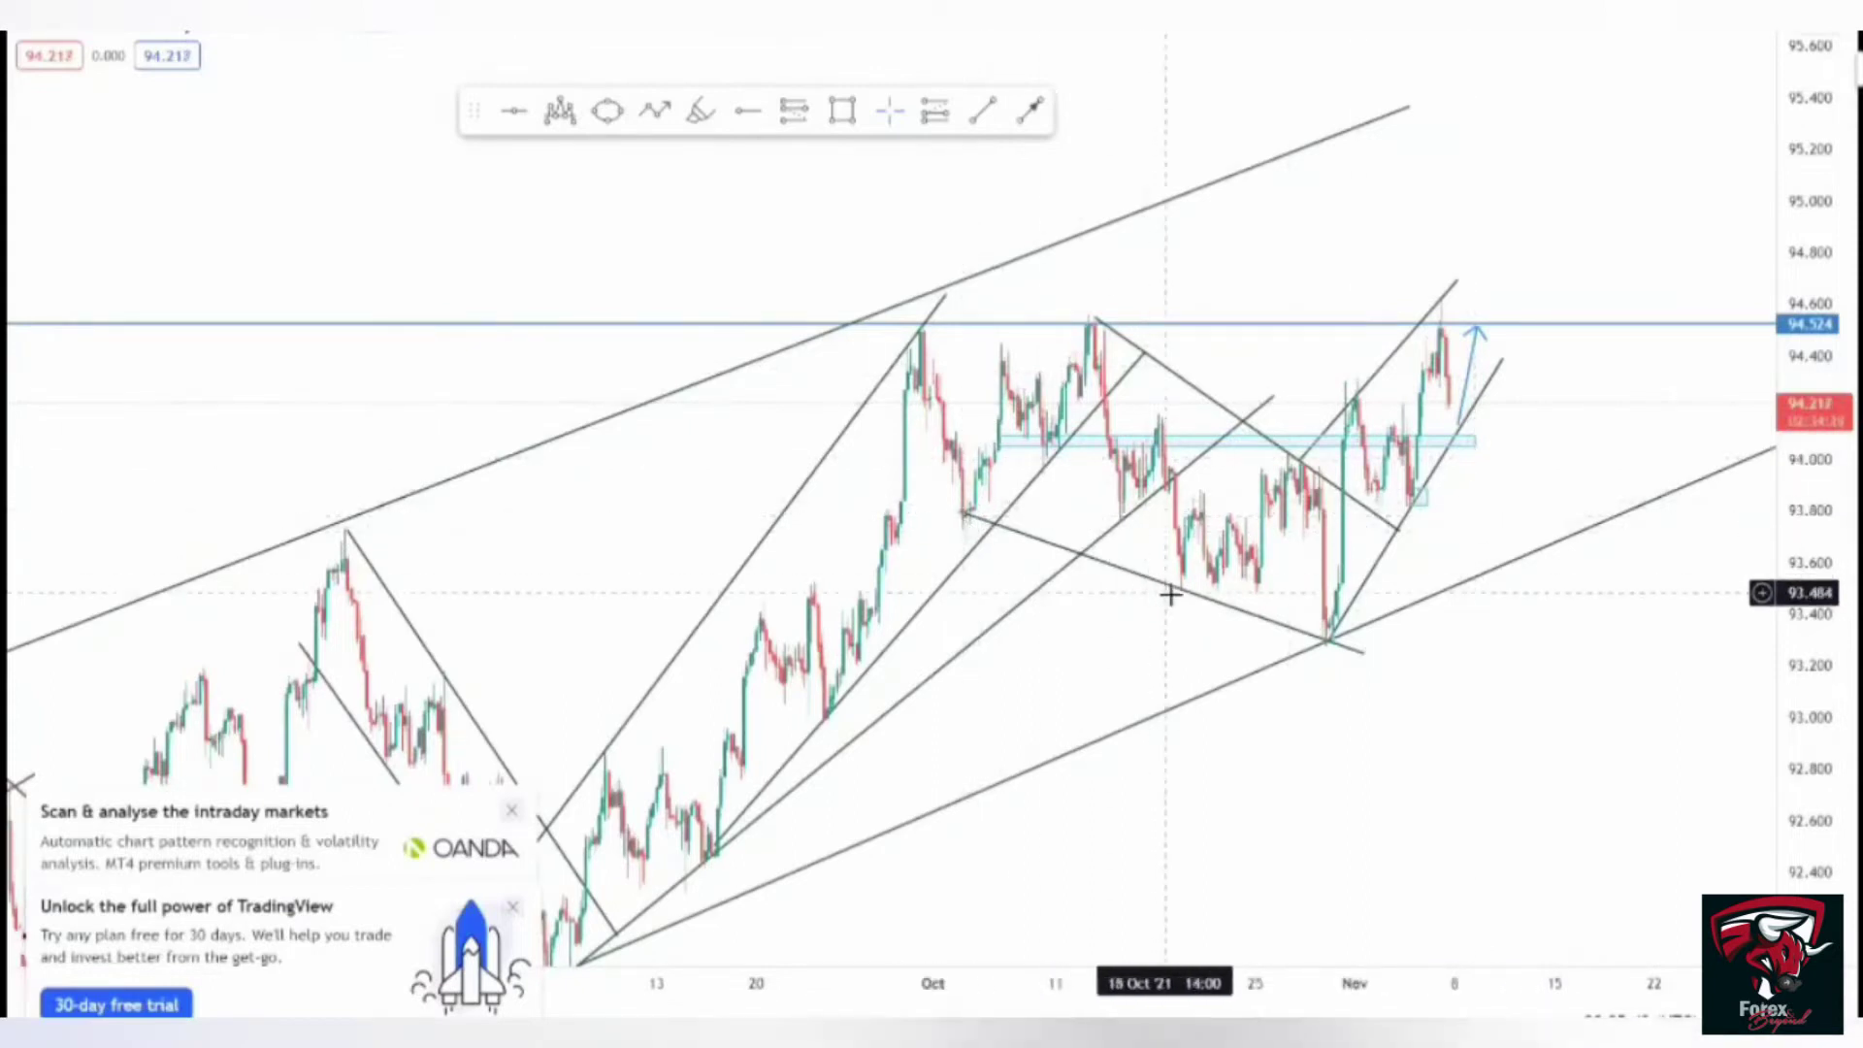
{"action": "left_click_drag", "start_coordinate": [1097, 690], "coordinate": [1356, 352]}
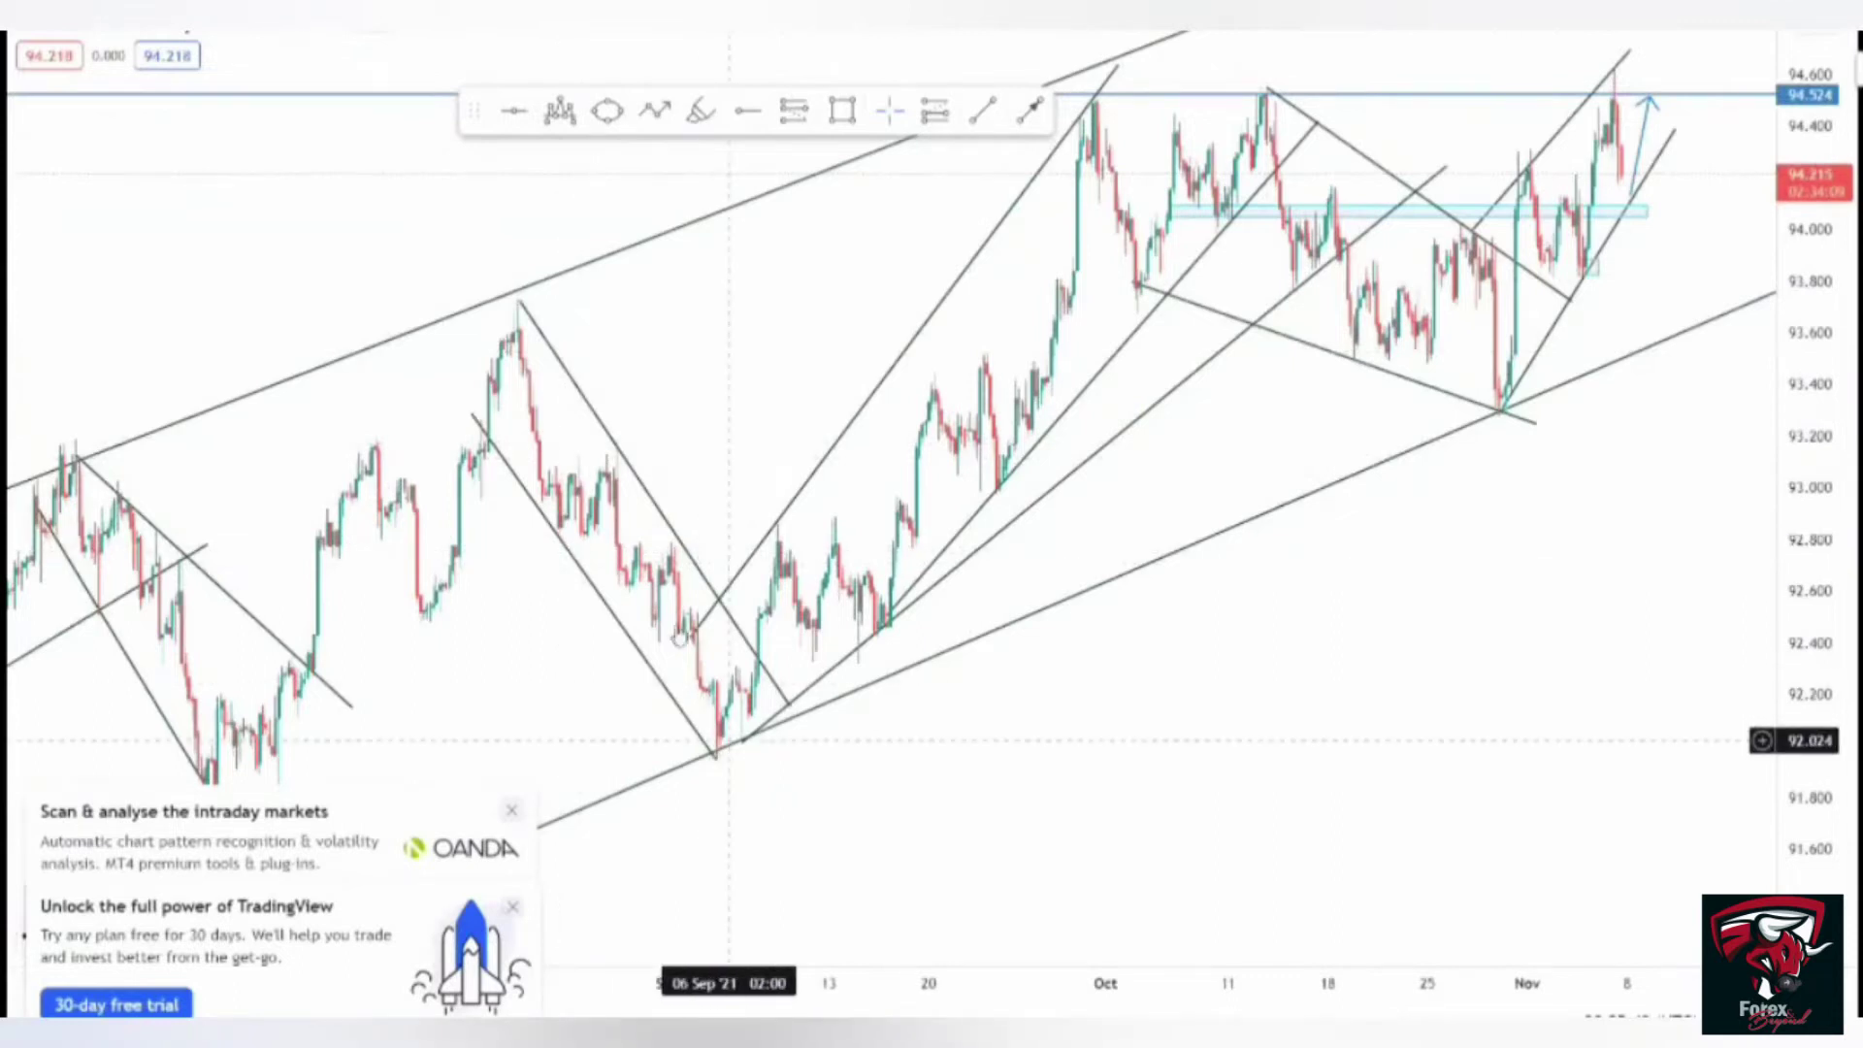
{"action": "left_click_drag", "start_coordinate": [470, 599], "coordinate": [554, 554]}
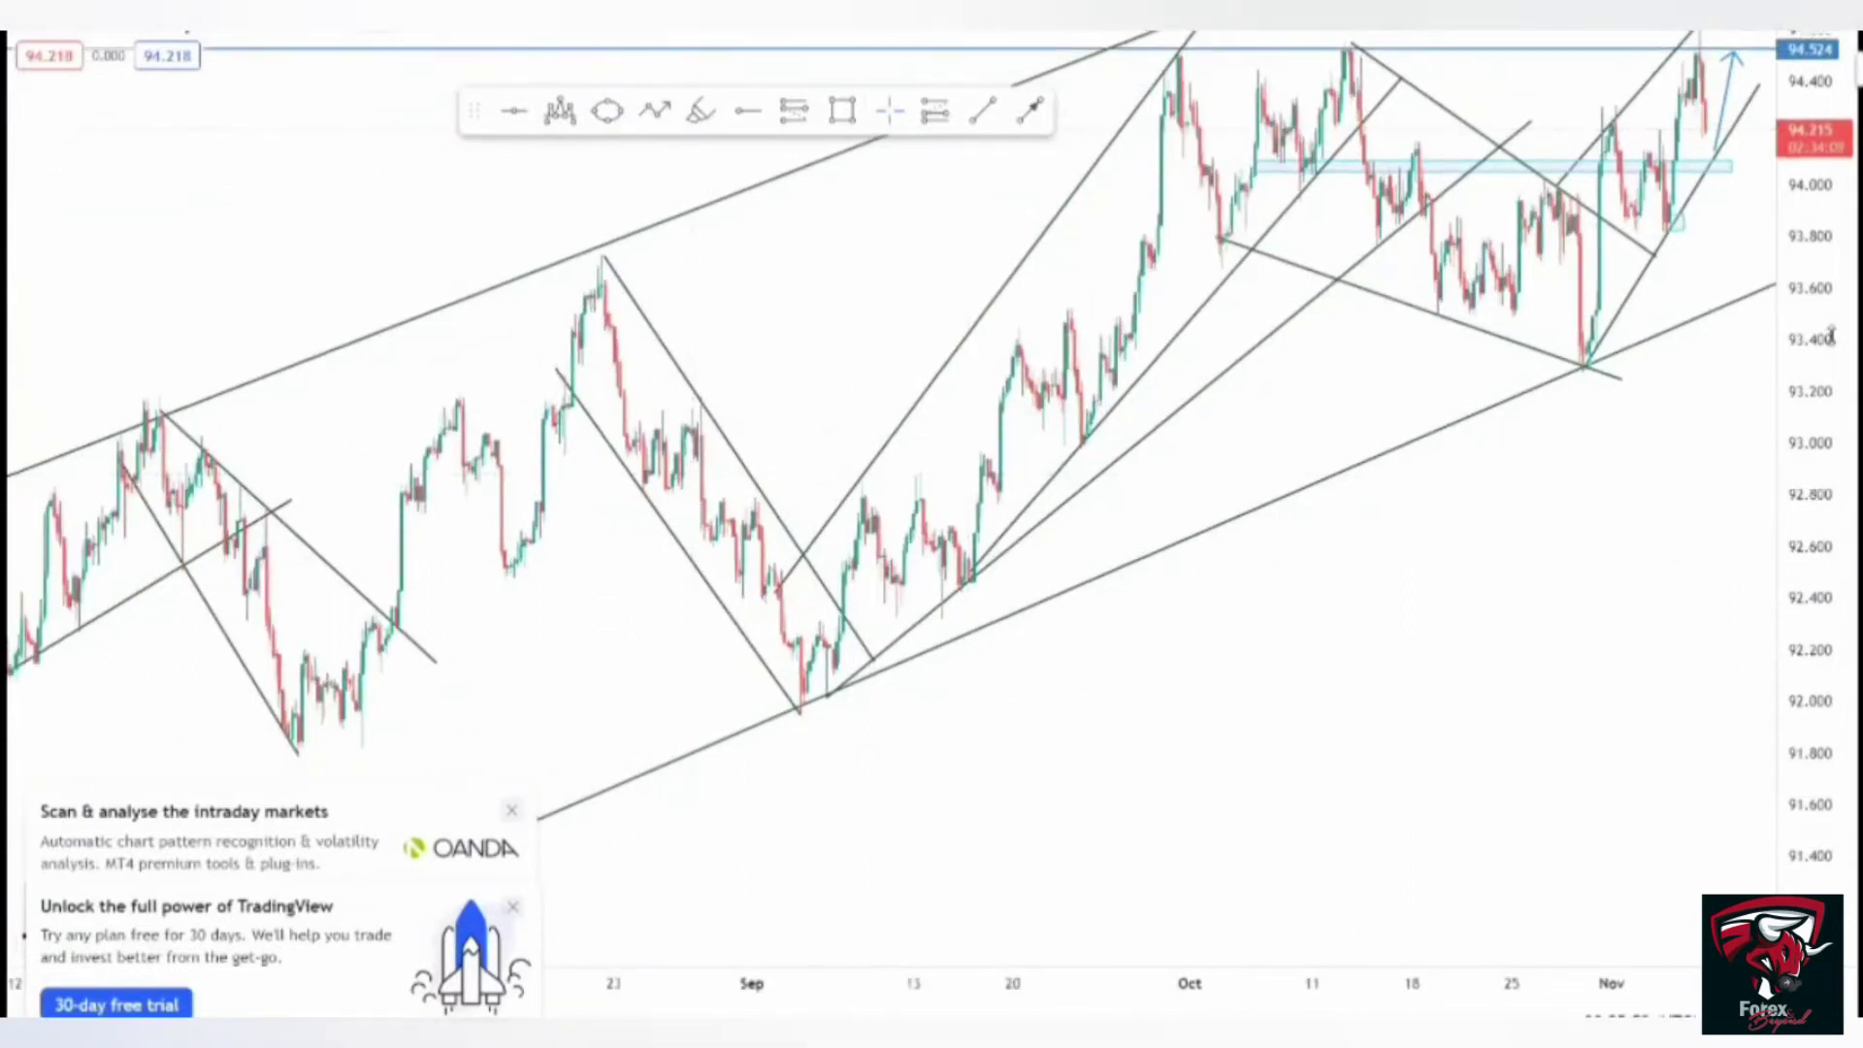
{"action": "left_click_drag", "start_coordinate": [1831, 374], "coordinate": [1831, 456]}
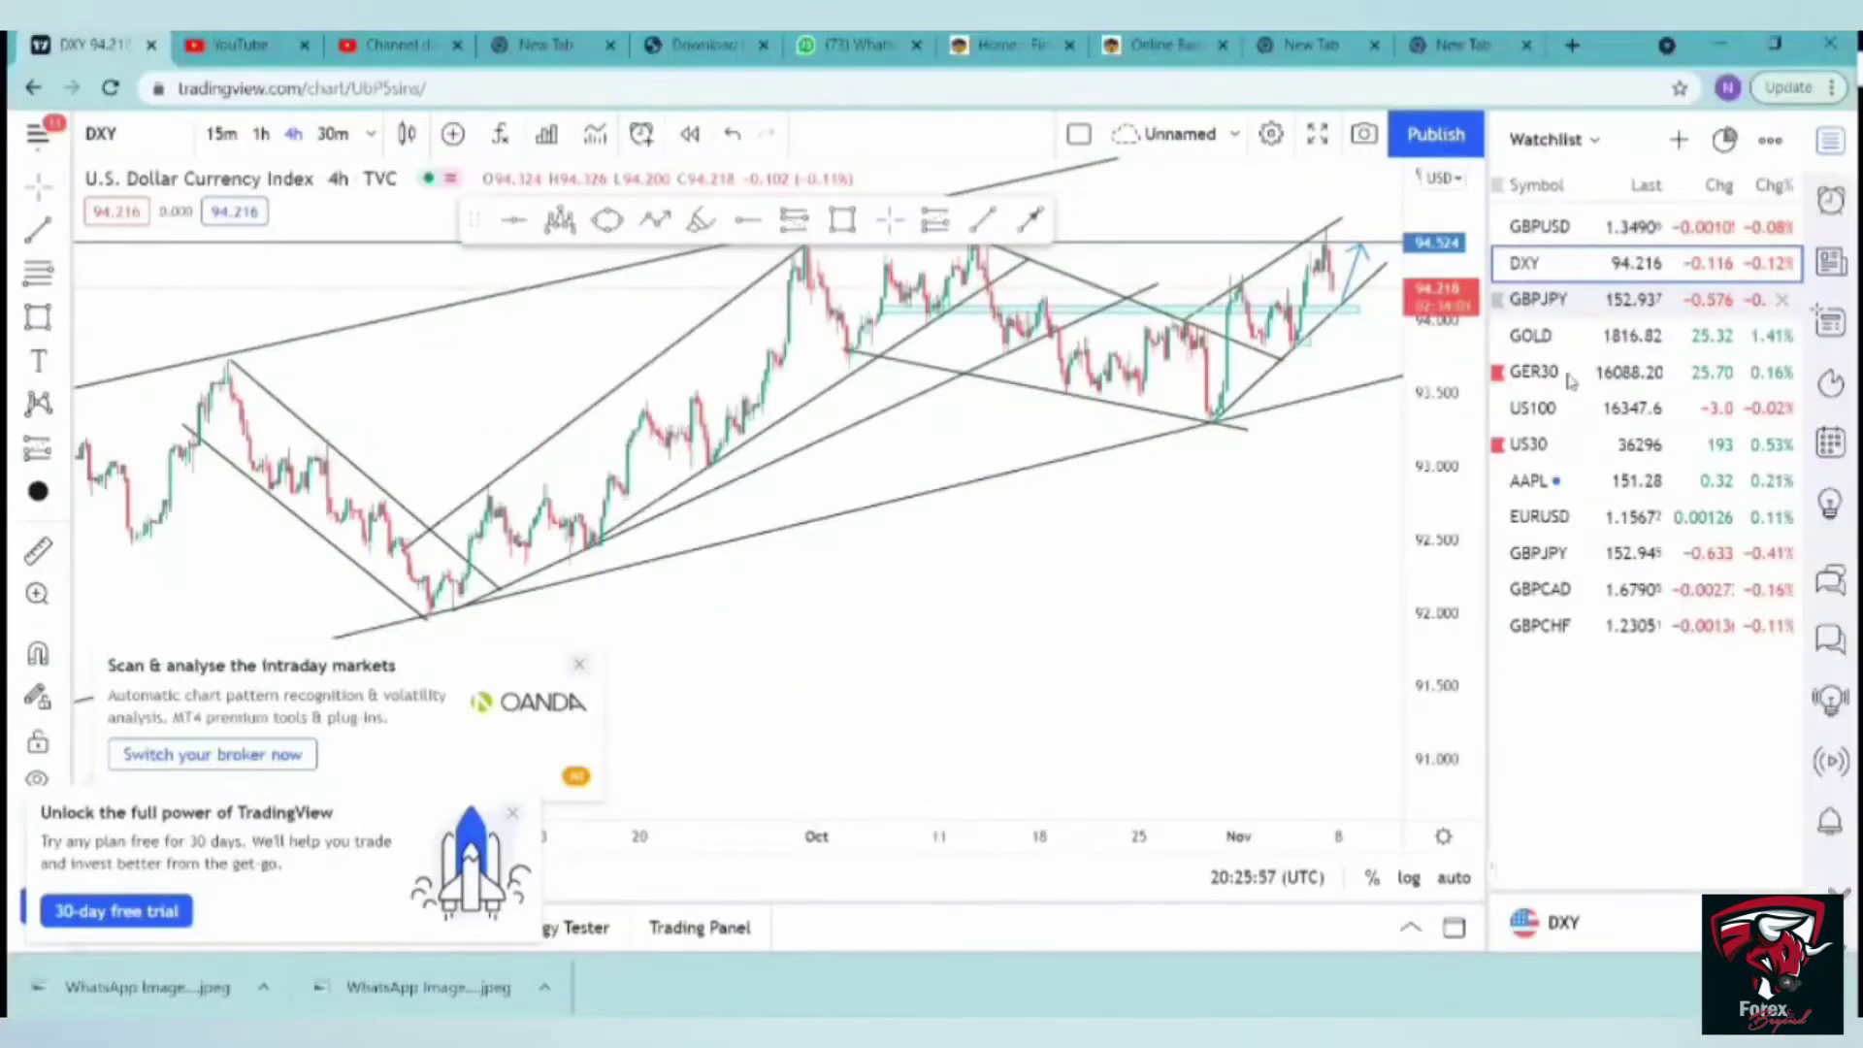
- Open the GER30 chart from the watchlist and remove all its existing drawings
{"action": "left_click", "coordinate": [1571, 381]}
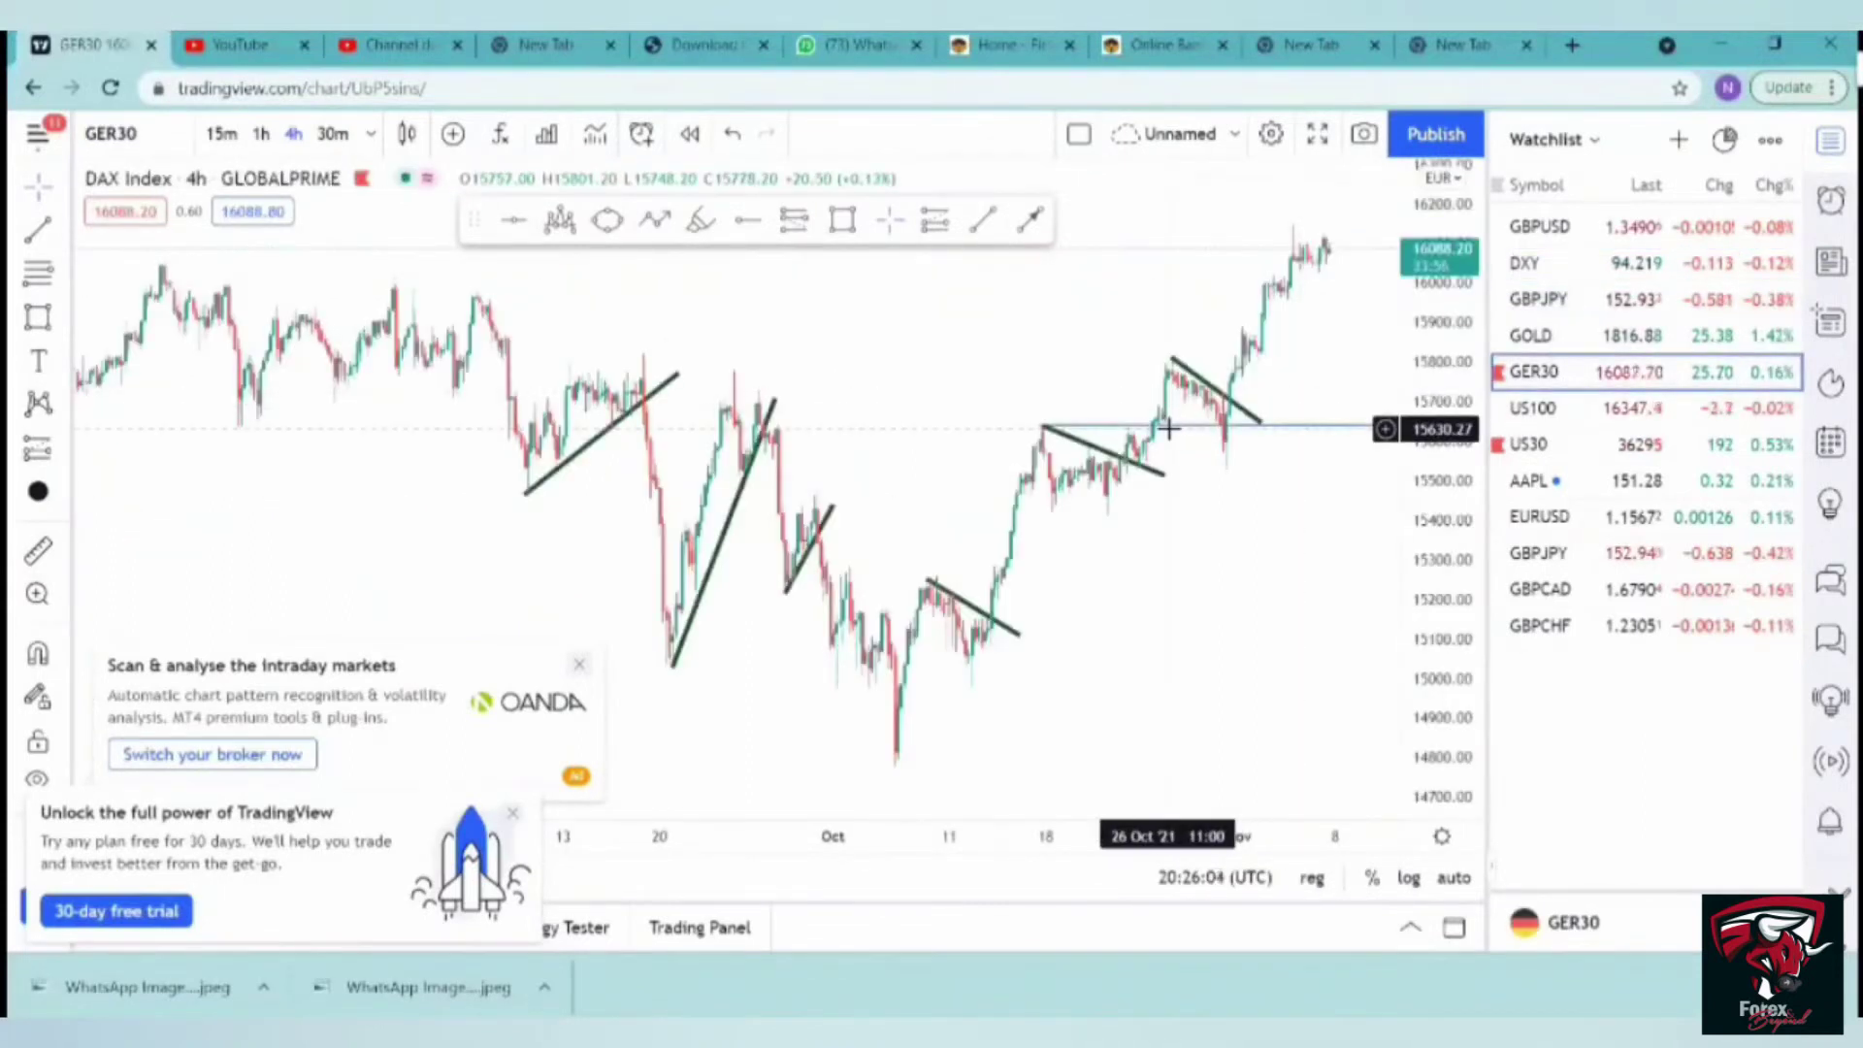
{"action": "right_click", "coordinate": [1168, 428]}
{"action": "left_click", "coordinate": [1255, 834]}
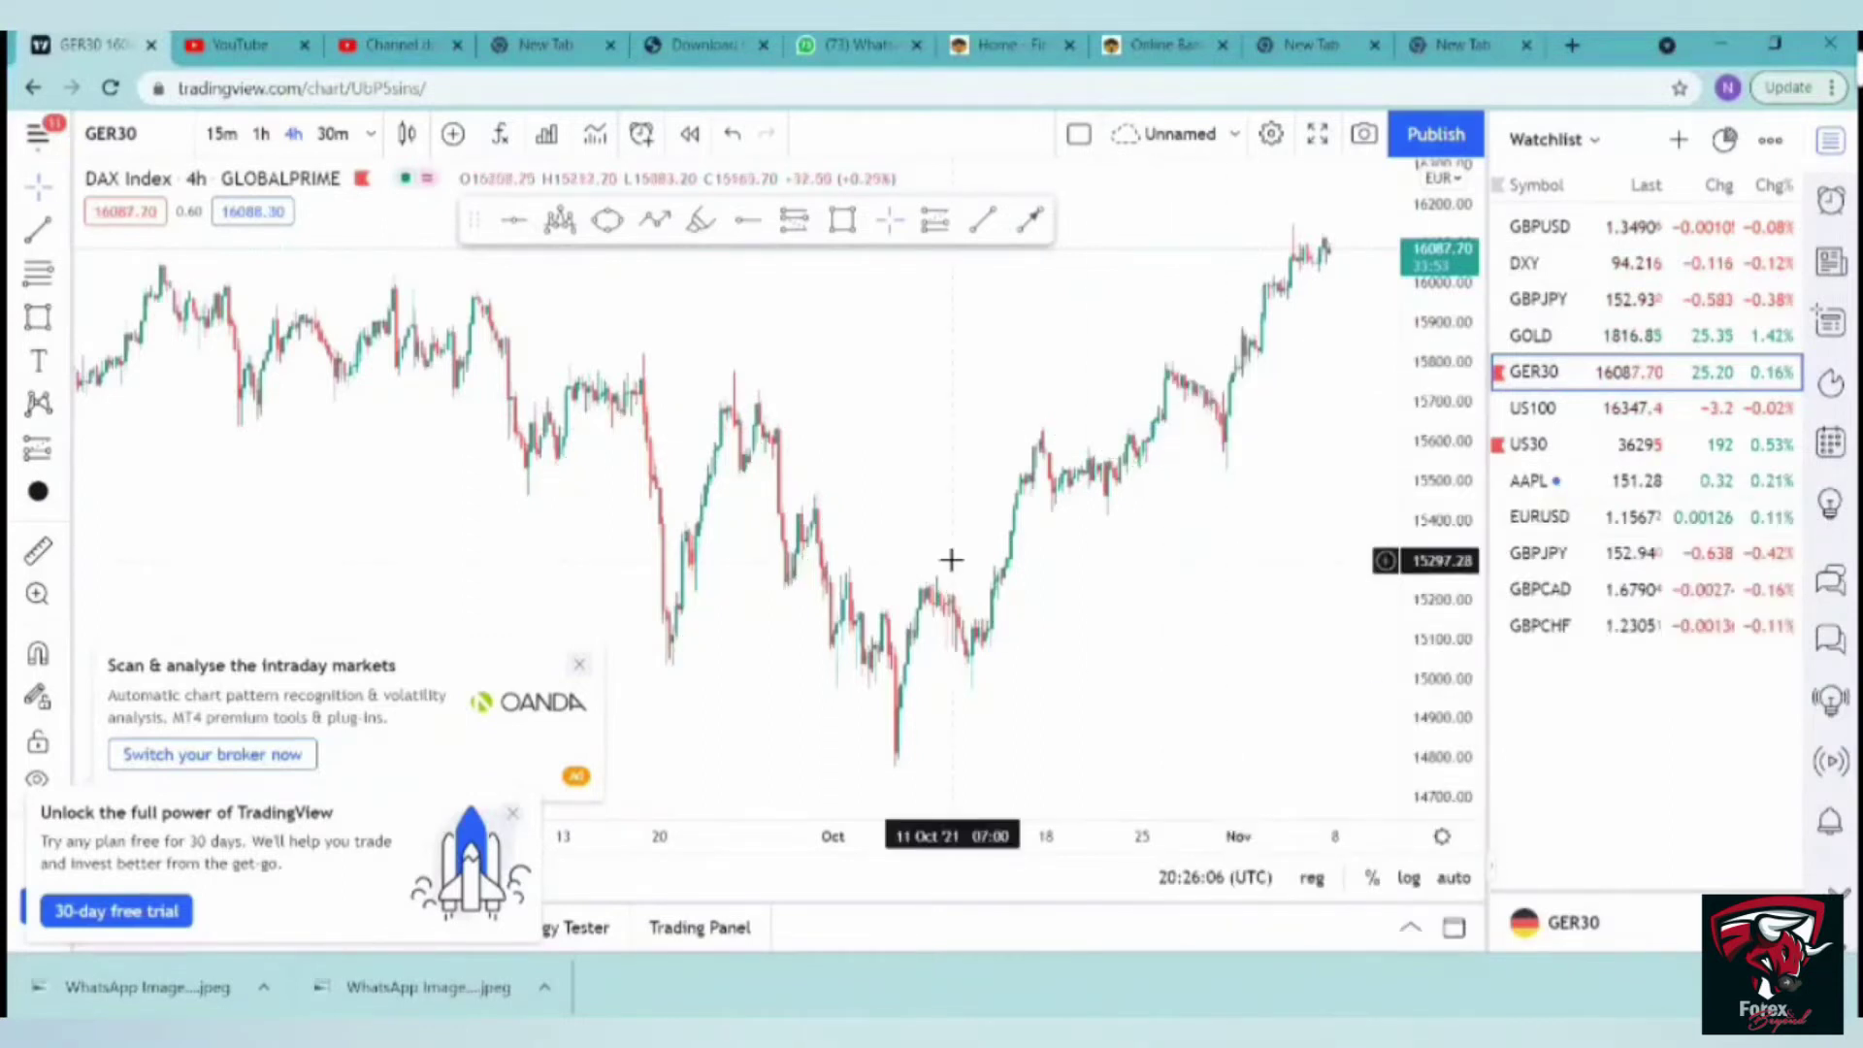
- Set the GER30 chart interval to 240 minutes and show the chart in full screen
{"action": "type", "text": "240"}
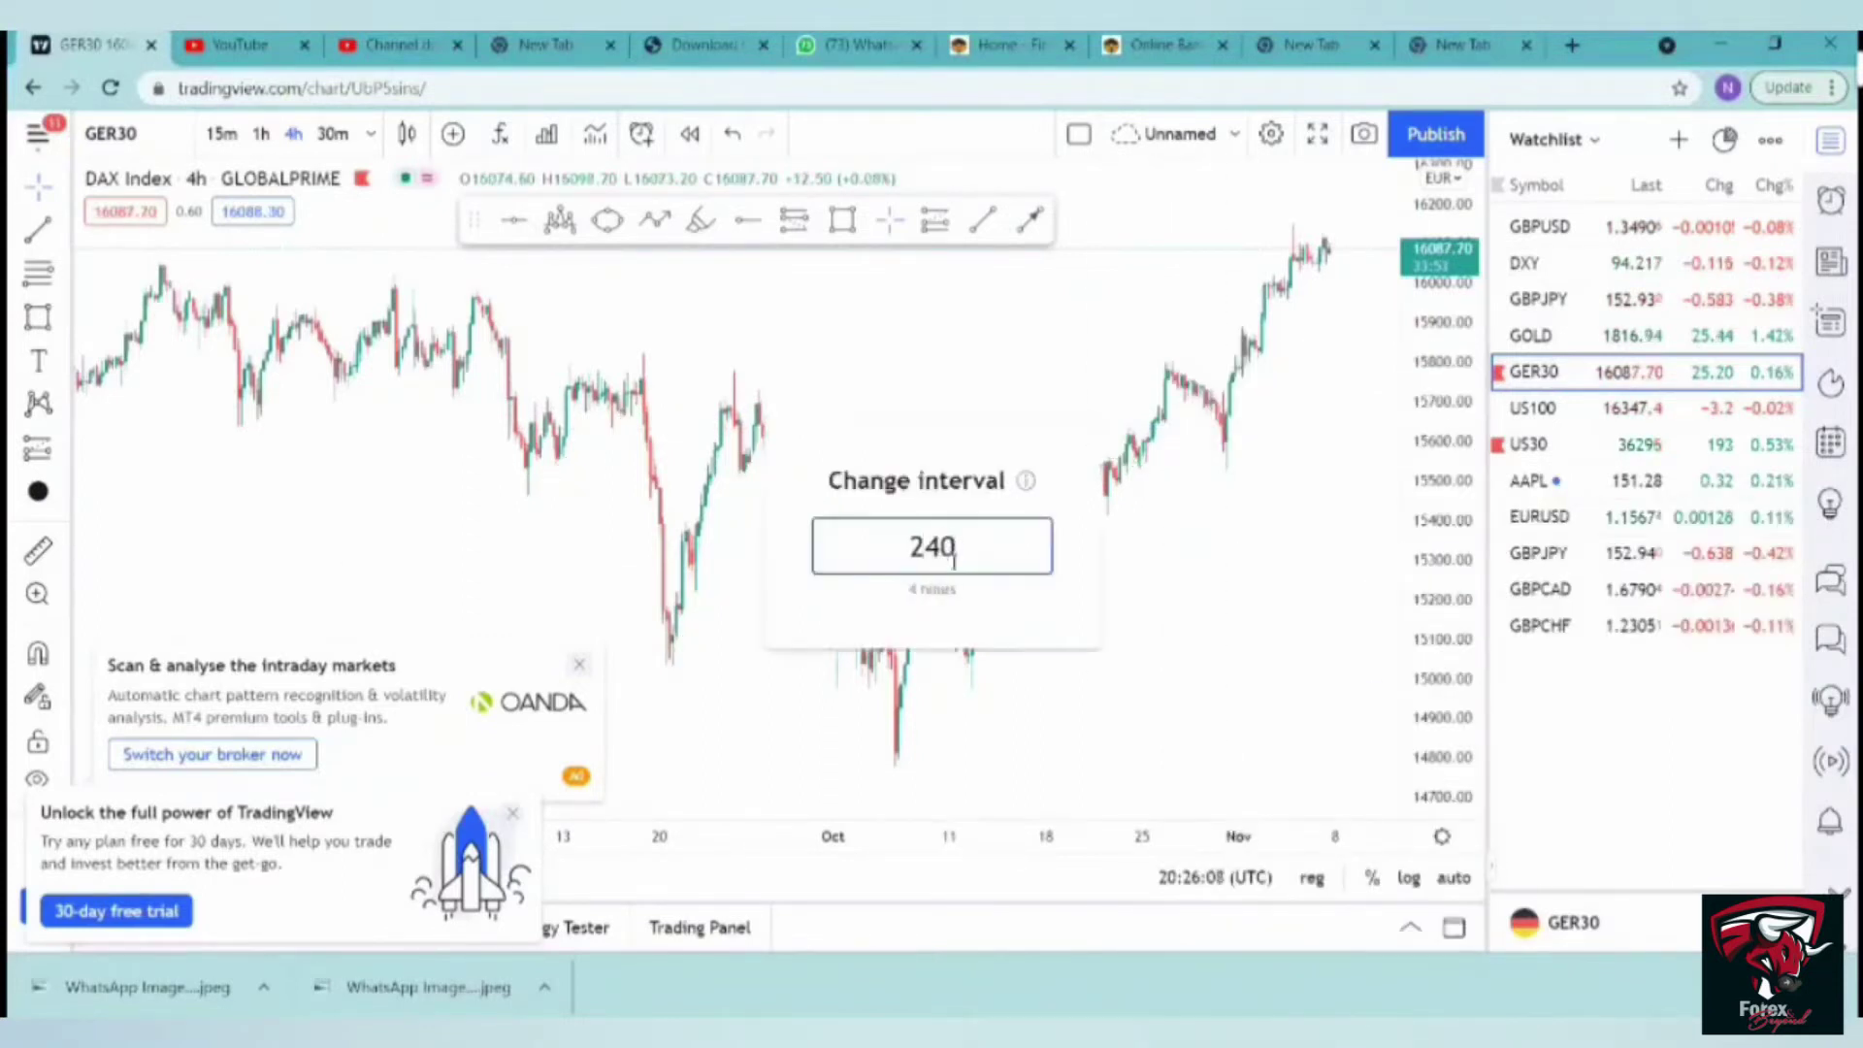
{"action": "key", "text": "Return"}
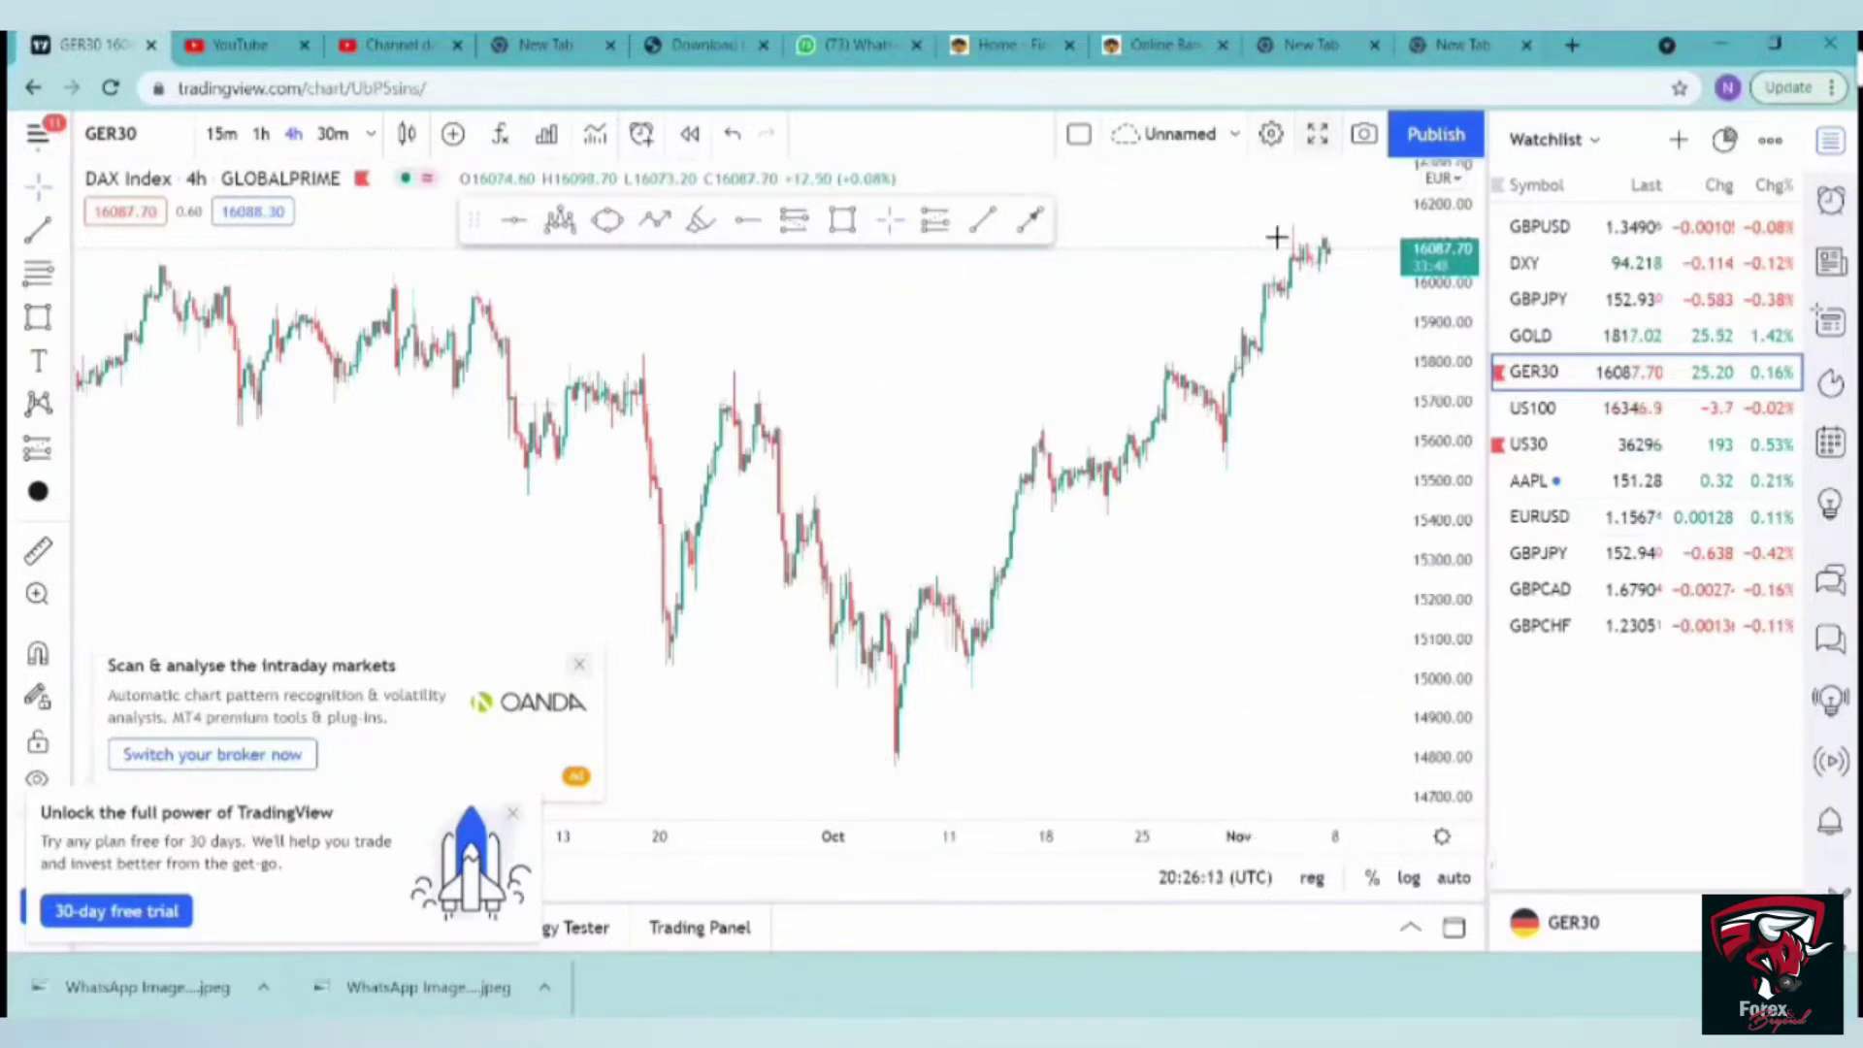
{"action": "key", "text": "shift+f"}
- Draw two horizontal lines across the previous highs, at about 16123 and 16038
{"action": "scroll", "coordinate": [1251, 798], "scroll_direction": "down", "scroll_amount": 5}
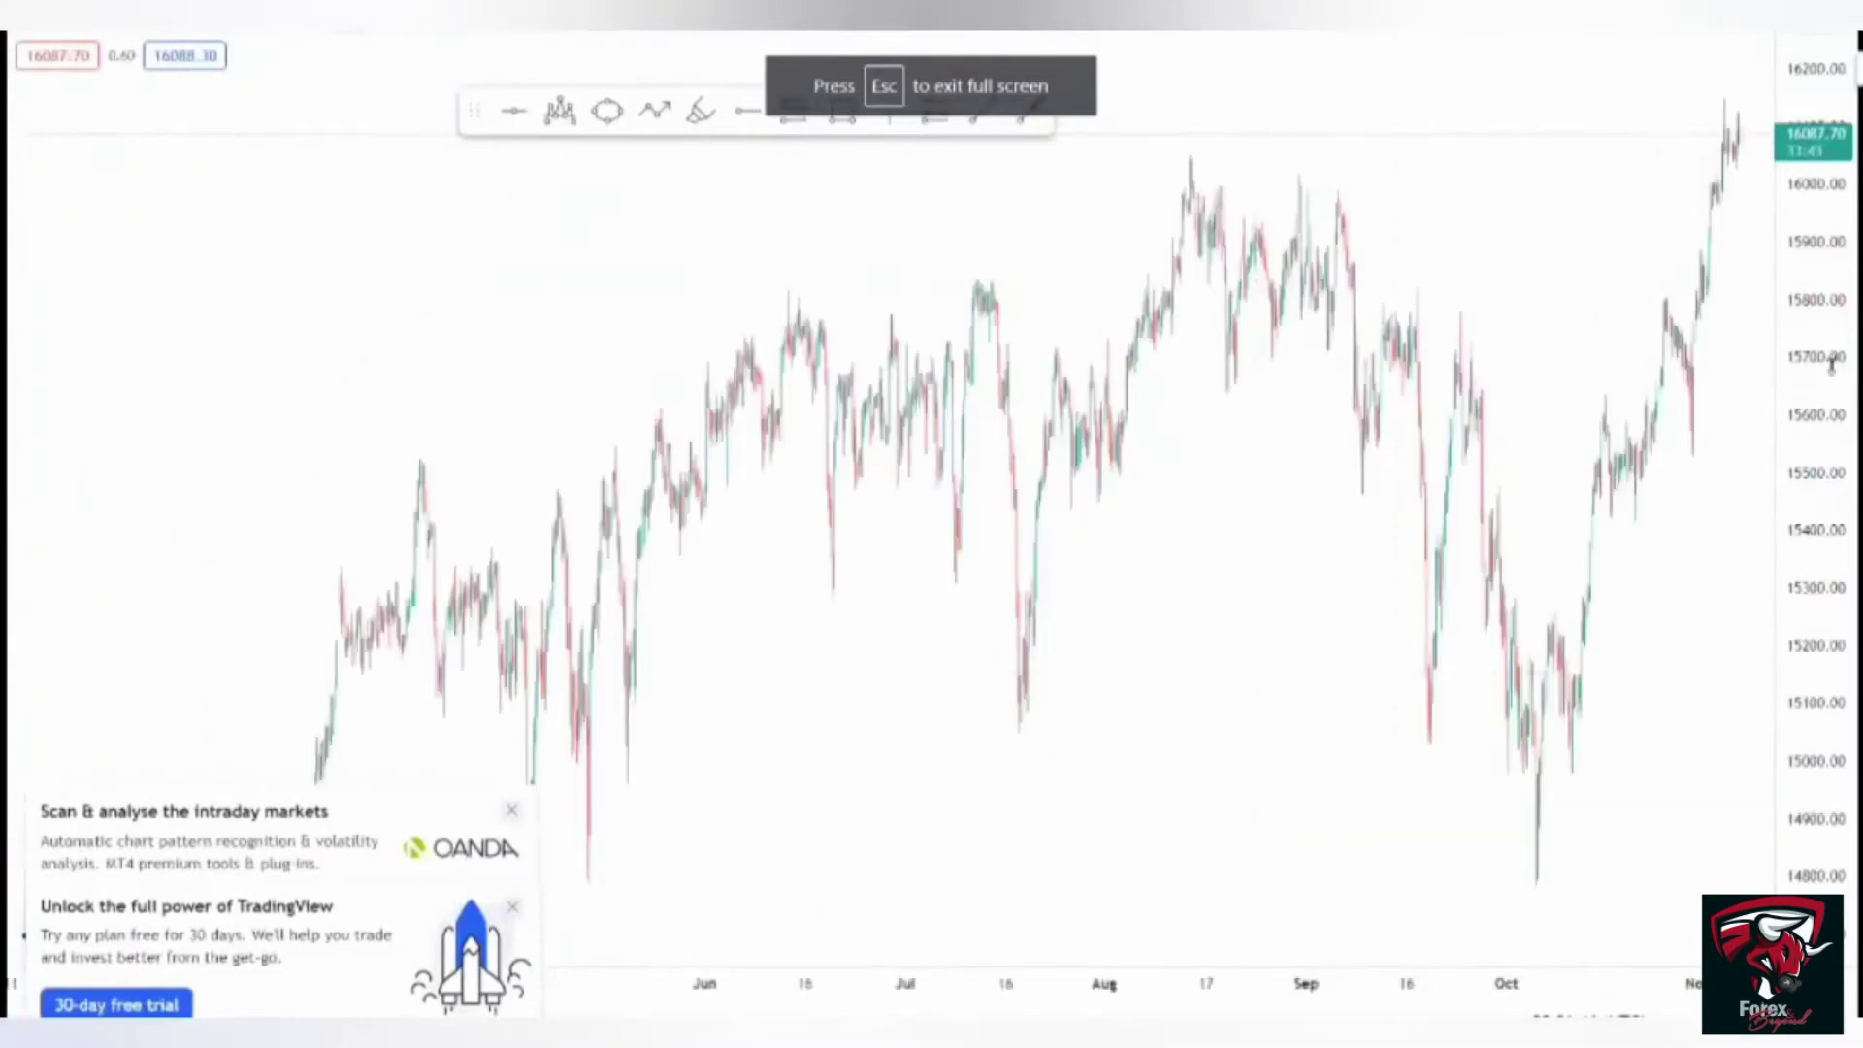
{"action": "left_click_drag", "start_coordinate": [1563, 387], "coordinate": [1277, 474]}
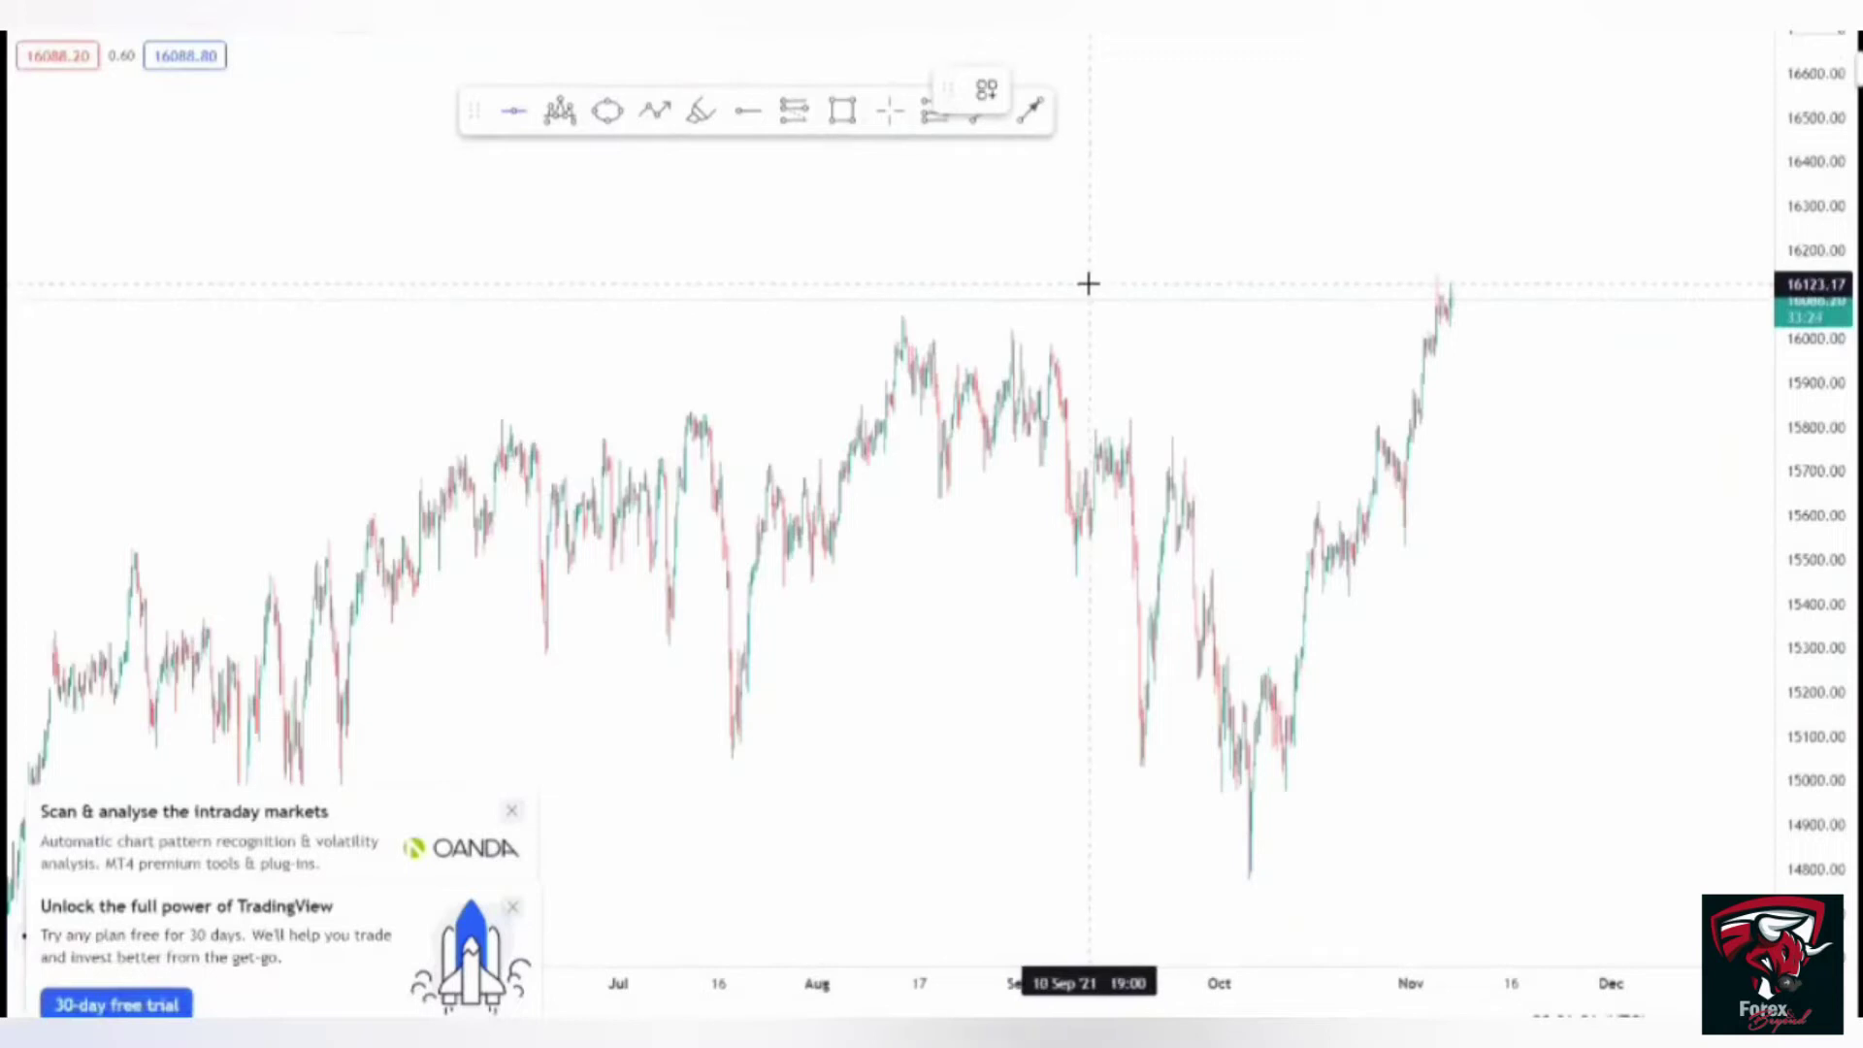
{"action": "left_click", "coordinate": [1088, 283]}
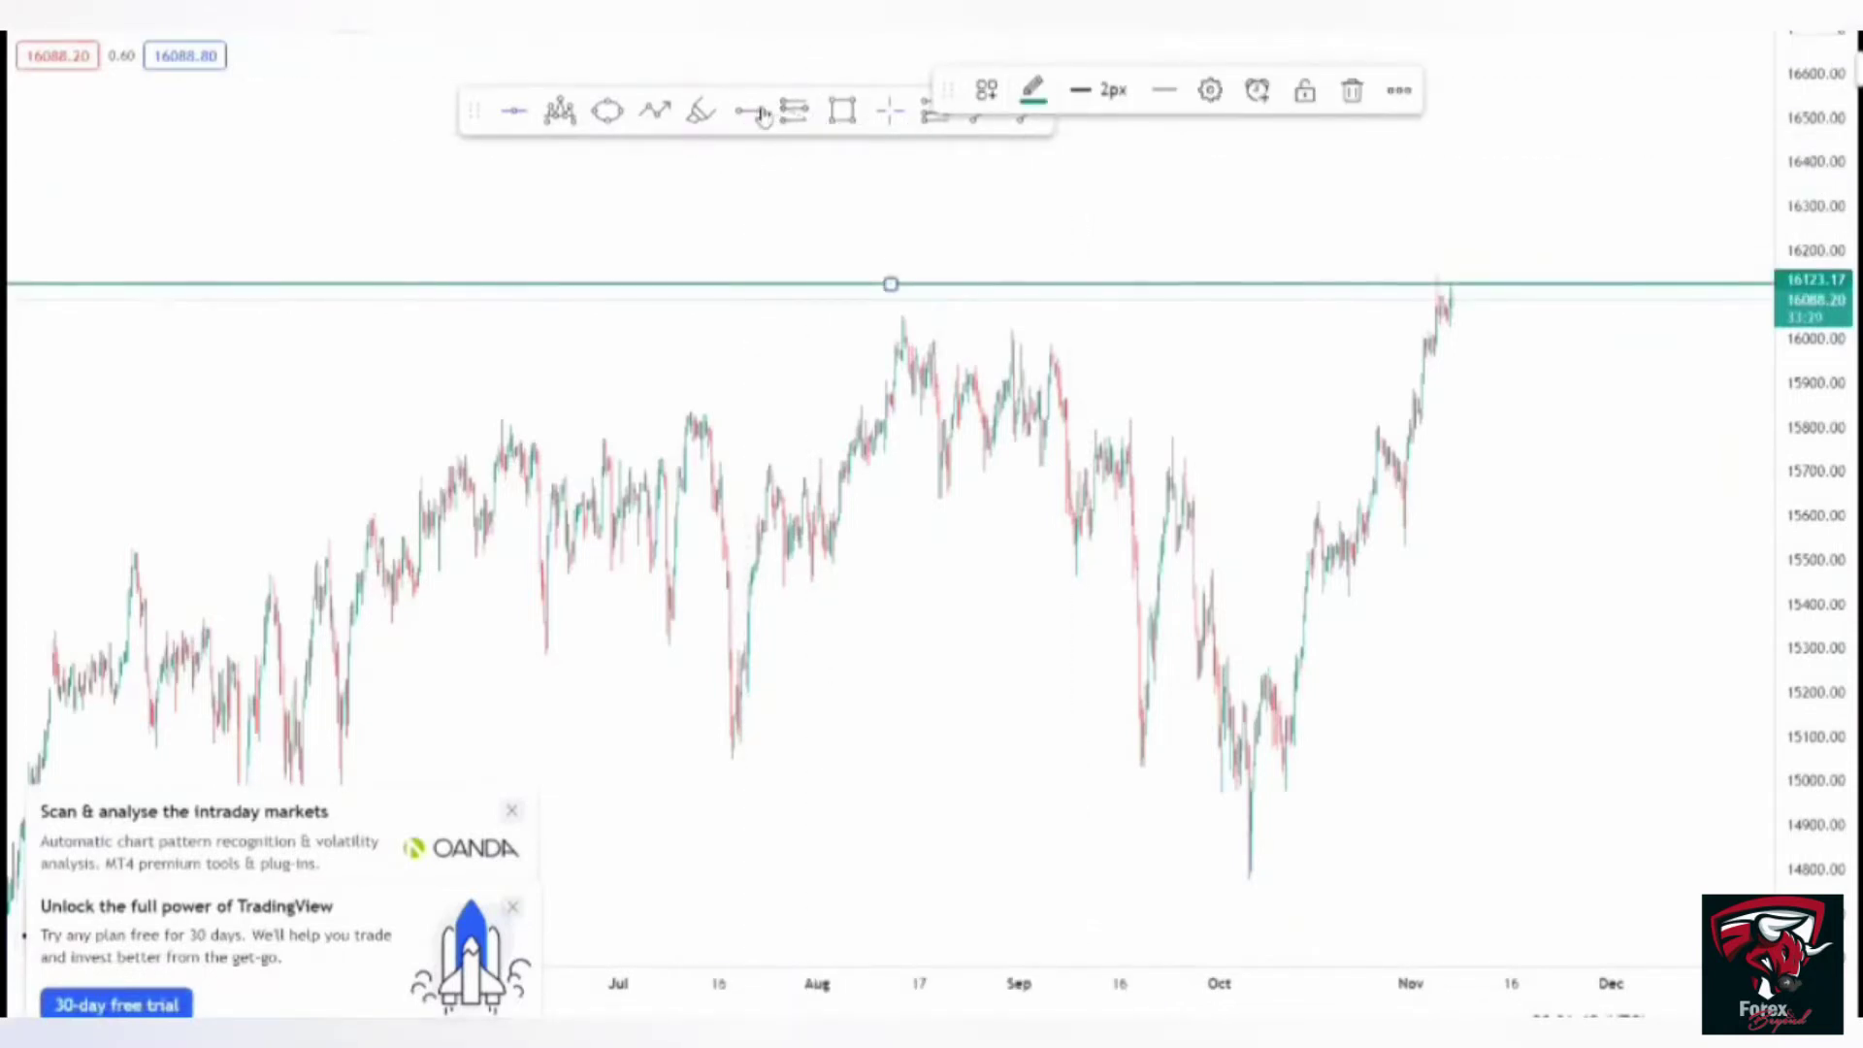
{"action": "left_click", "coordinate": [519, 118]}
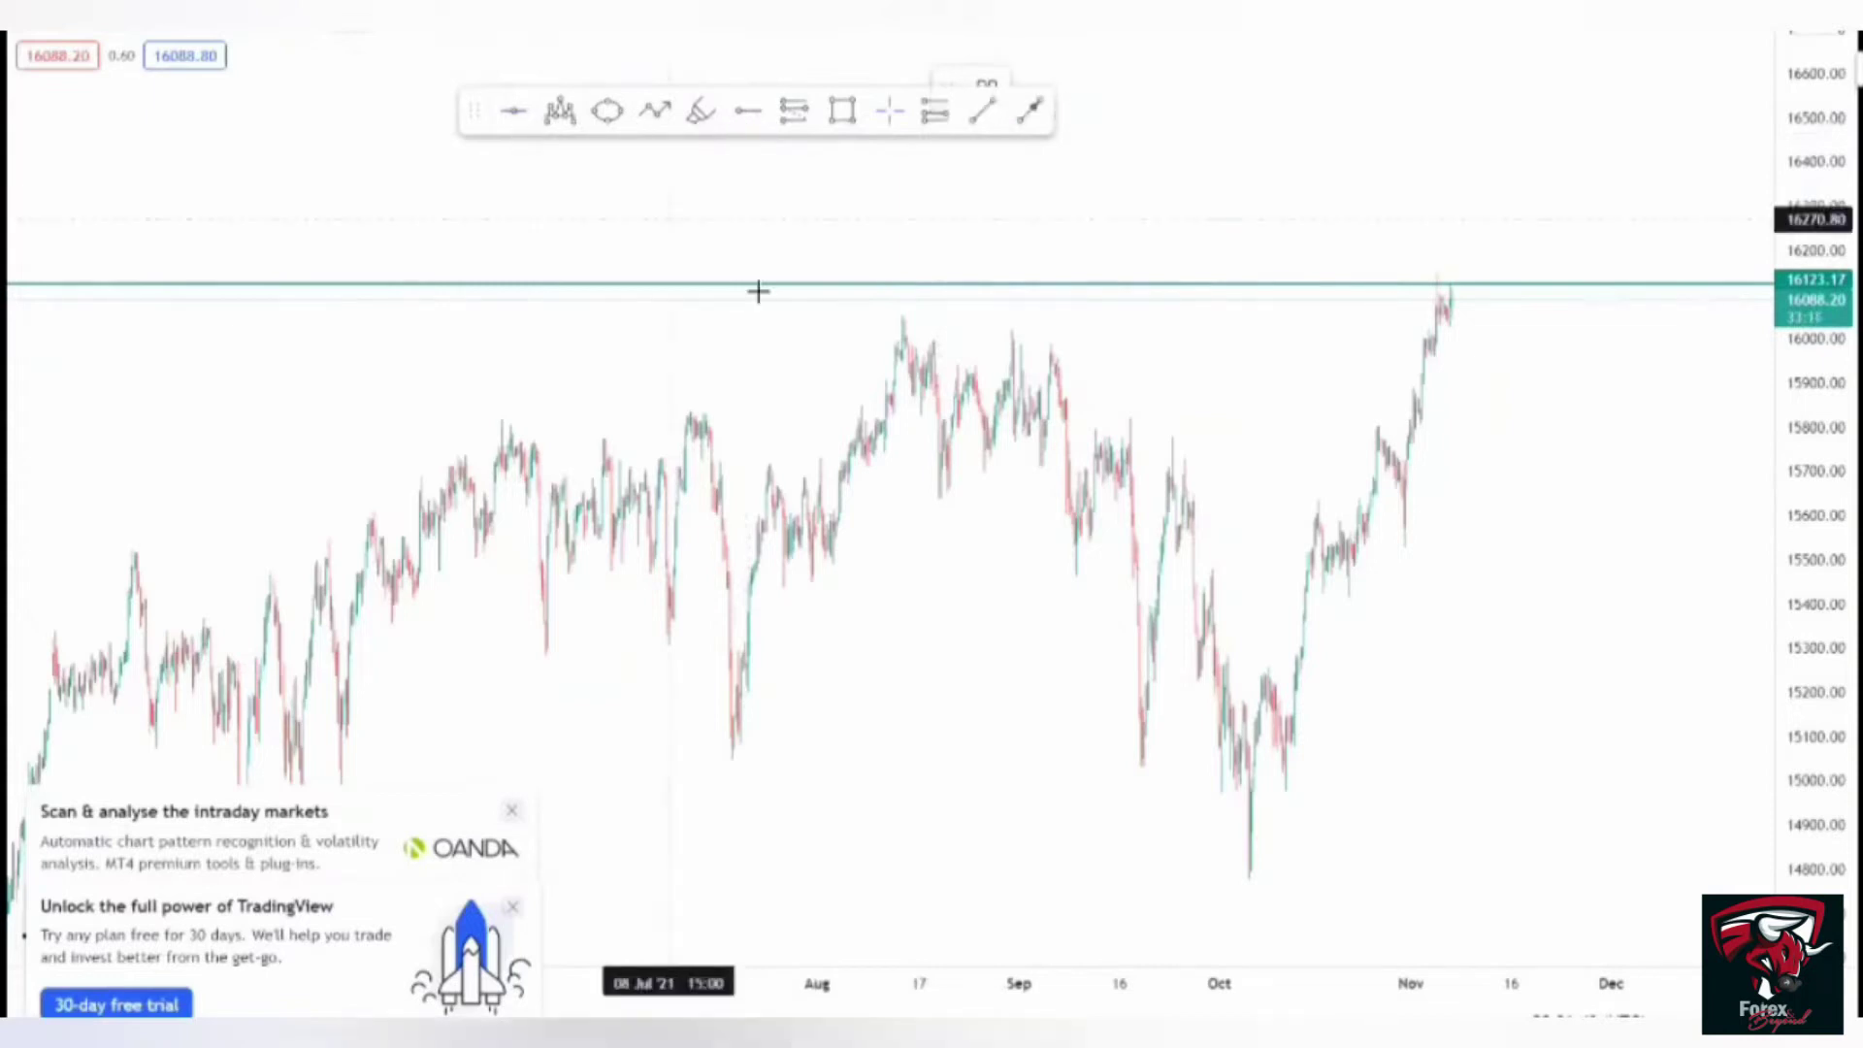
{"action": "left_click", "coordinate": [813, 321]}
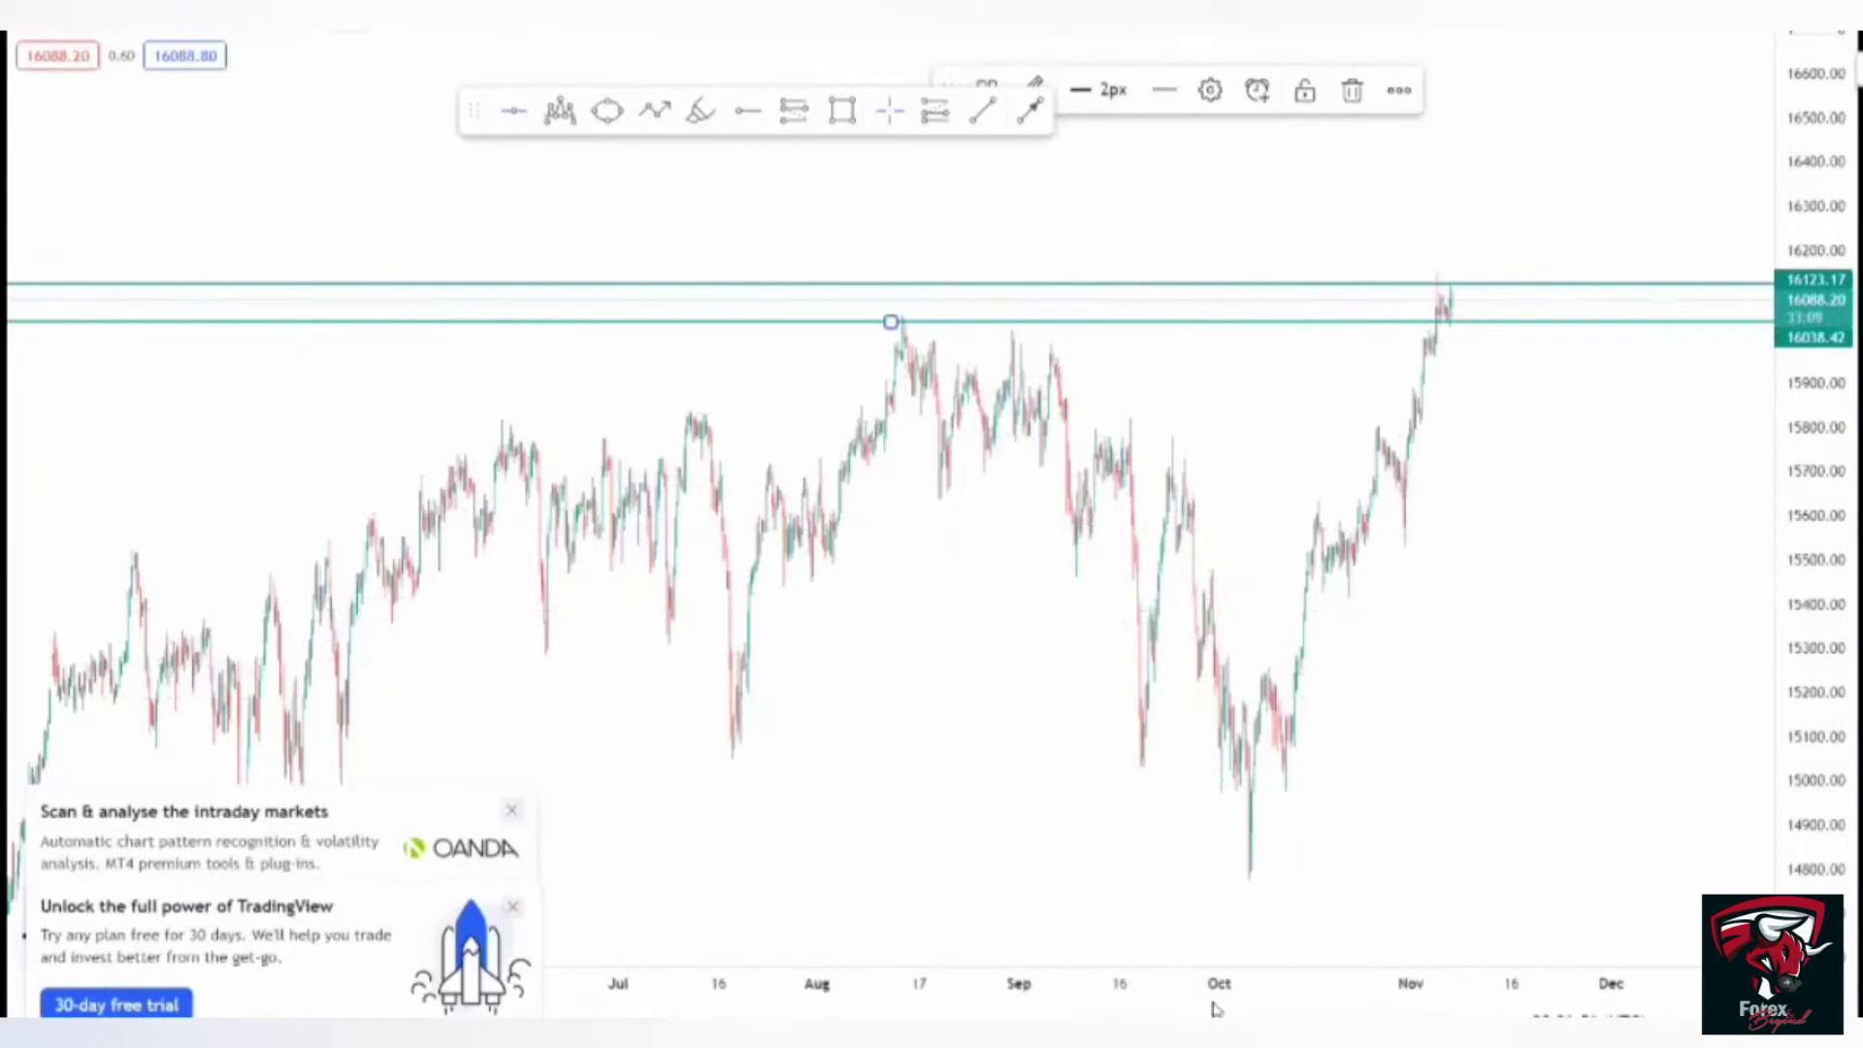
- Draw a descending trend line over the September lower highs, from about 16030 down to about 15390 on 26 Oct
{"action": "scroll", "coordinate": [1216, 1009], "scroll_direction": "up", "scroll_amount": 3}
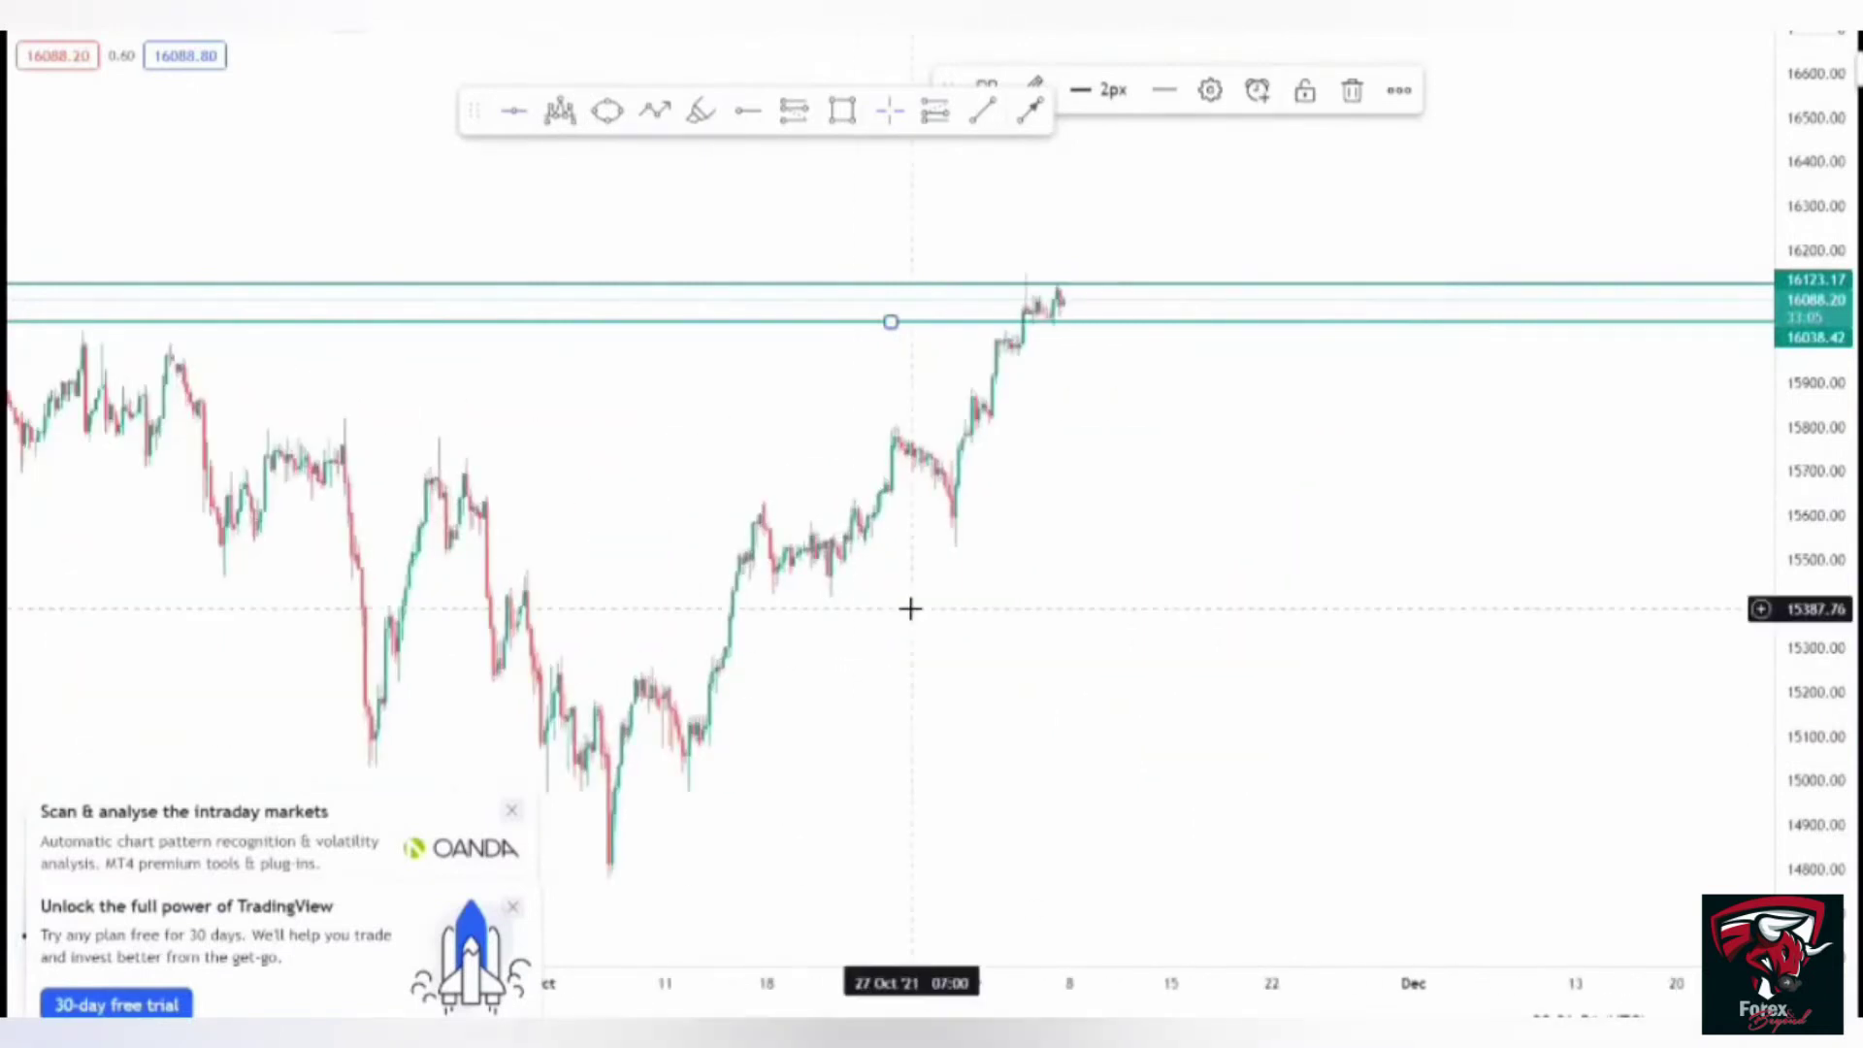
{"action": "left_click_drag", "start_coordinate": [910, 611], "coordinate": [1343, 619]}
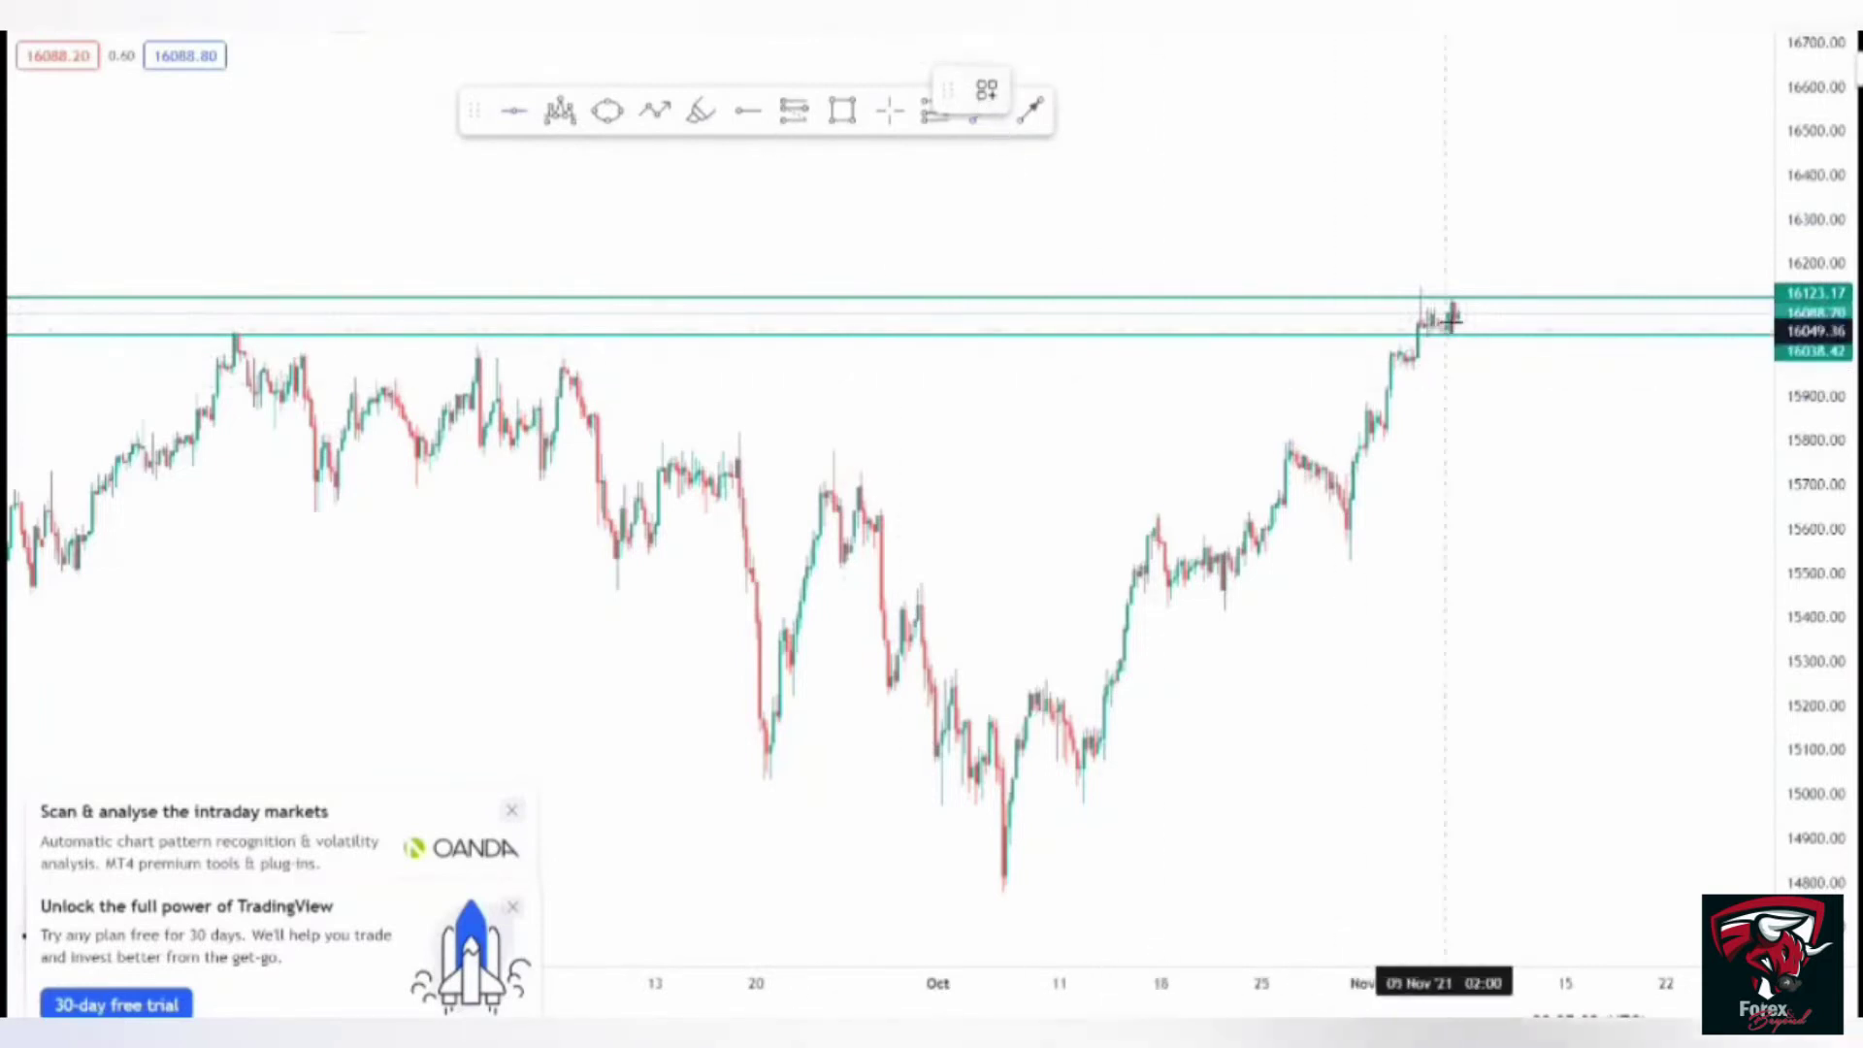
{"action": "left_click", "coordinate": [476, 338]}
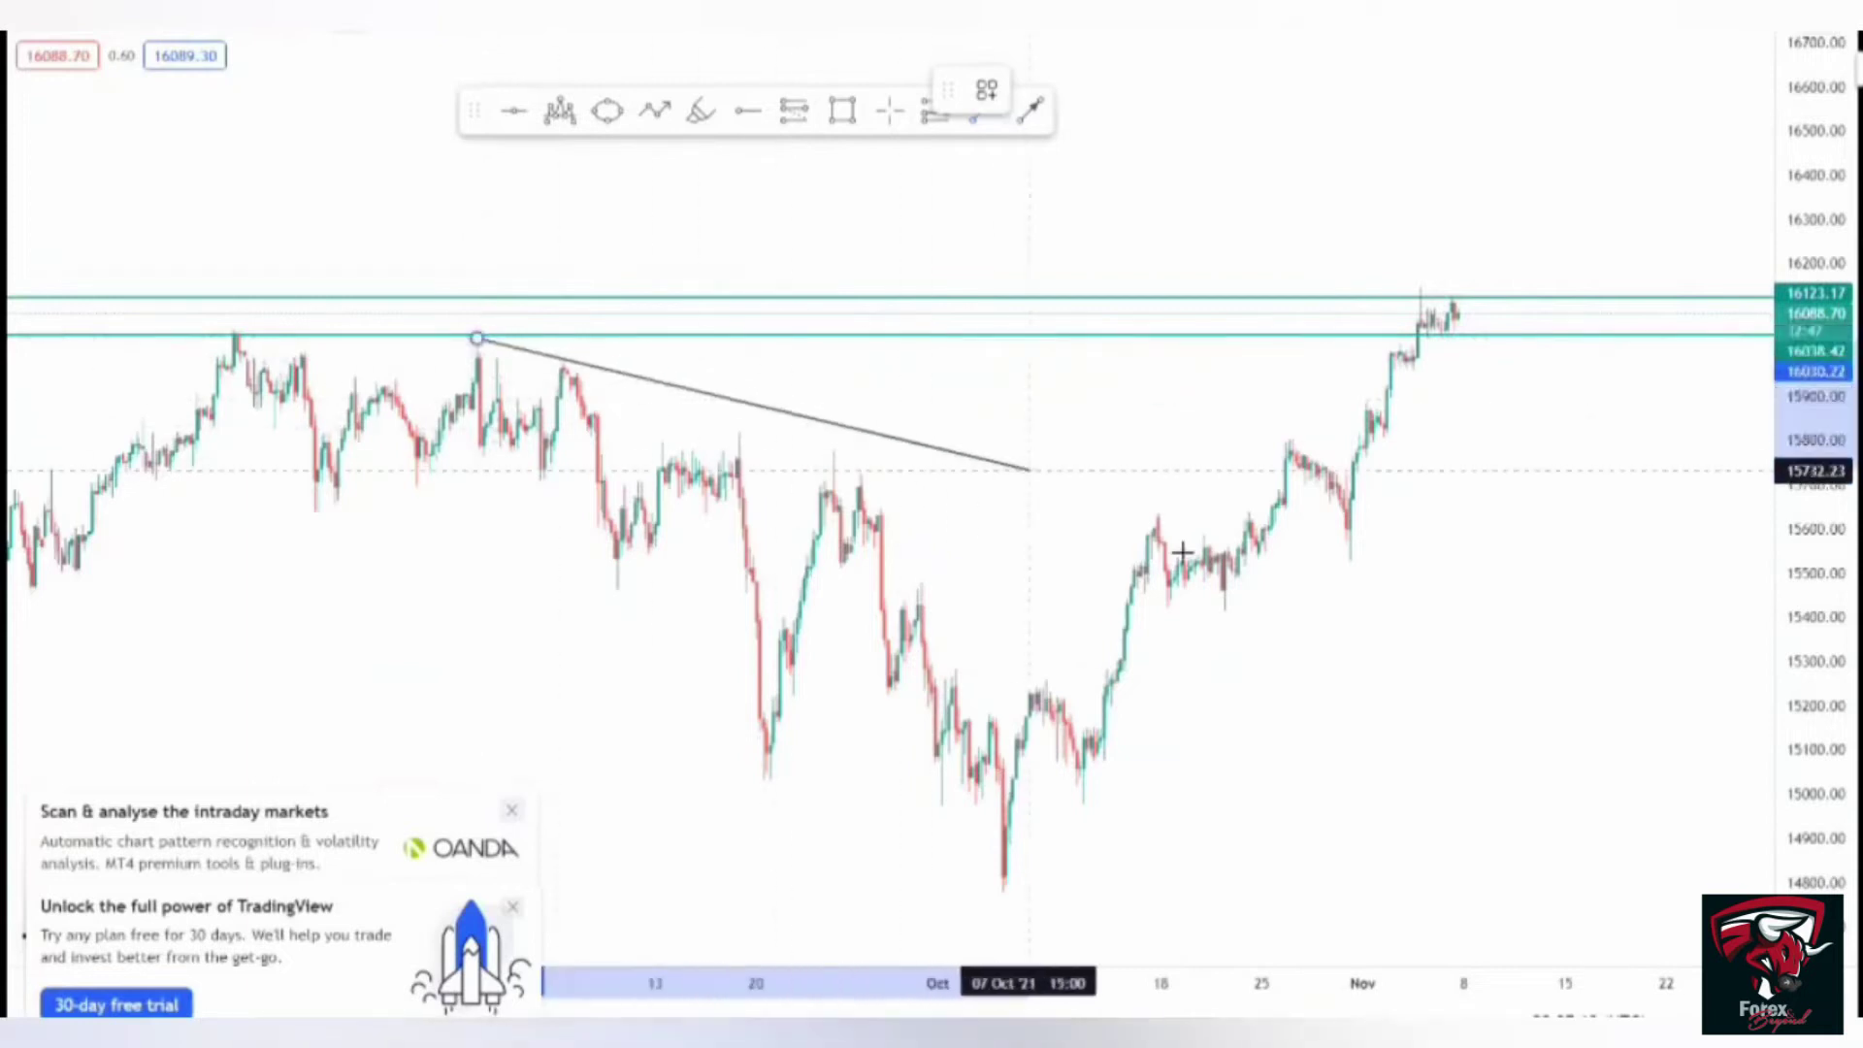
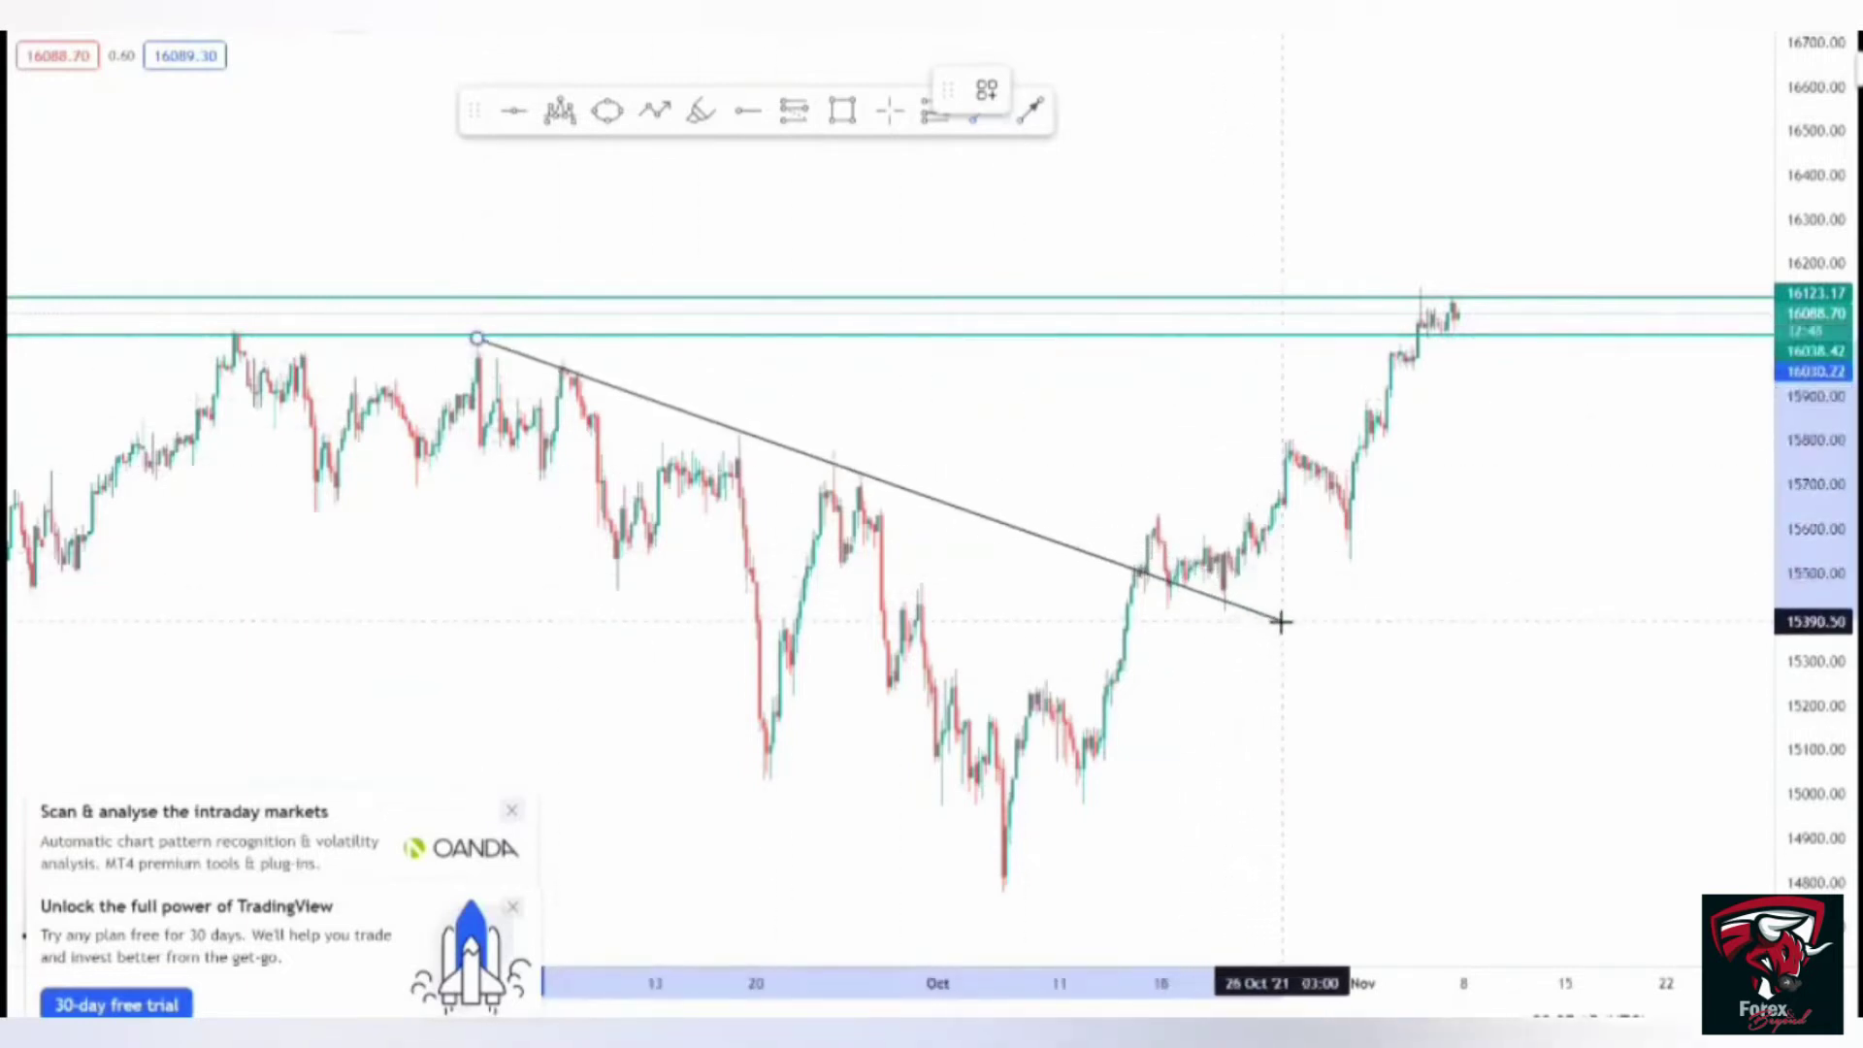
{"action": "left_click", "coordinate": [1281, 621]}
{"action": "left_click", "coordinate": [1211, 682]}
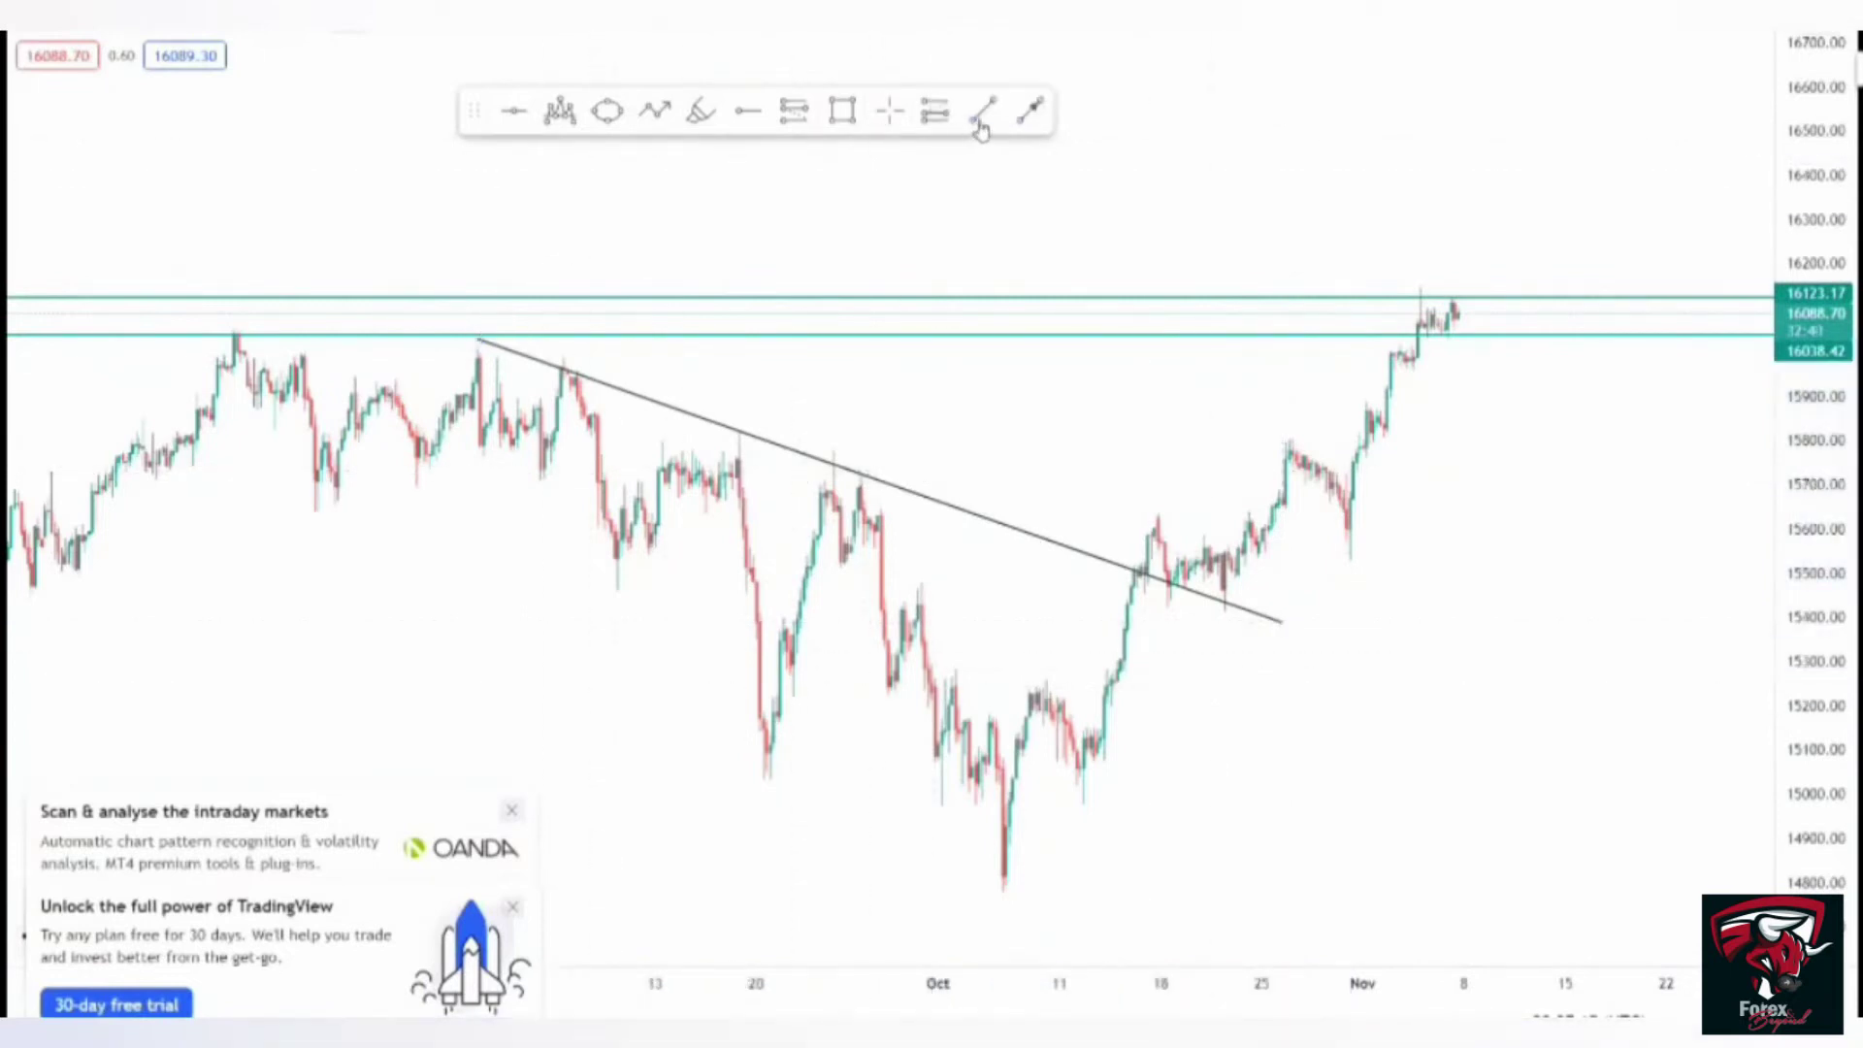
- Draw a descending trend line under the lows through the October bottom, with its upper end moved to about 15694
{"action": "left_click", "coordinate": [351, 466]}
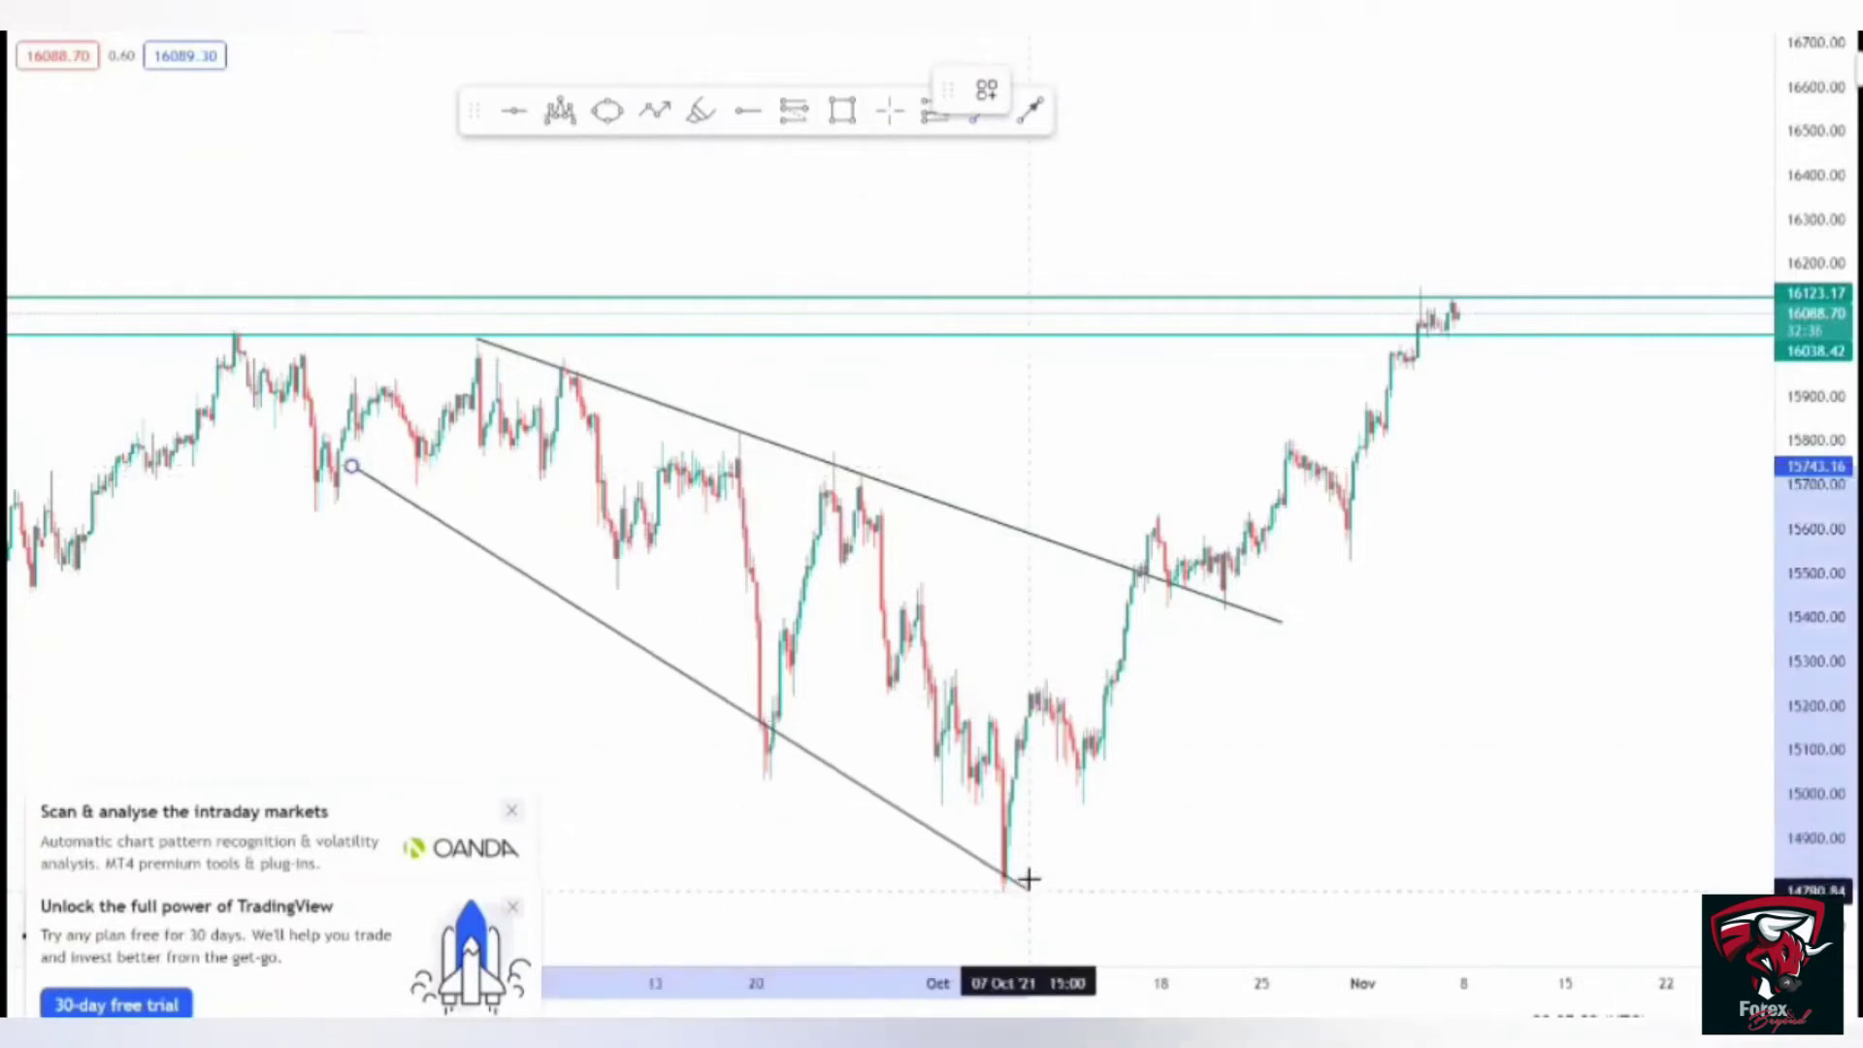
{"action": "left_click", "coordinate": [1043, 914]}
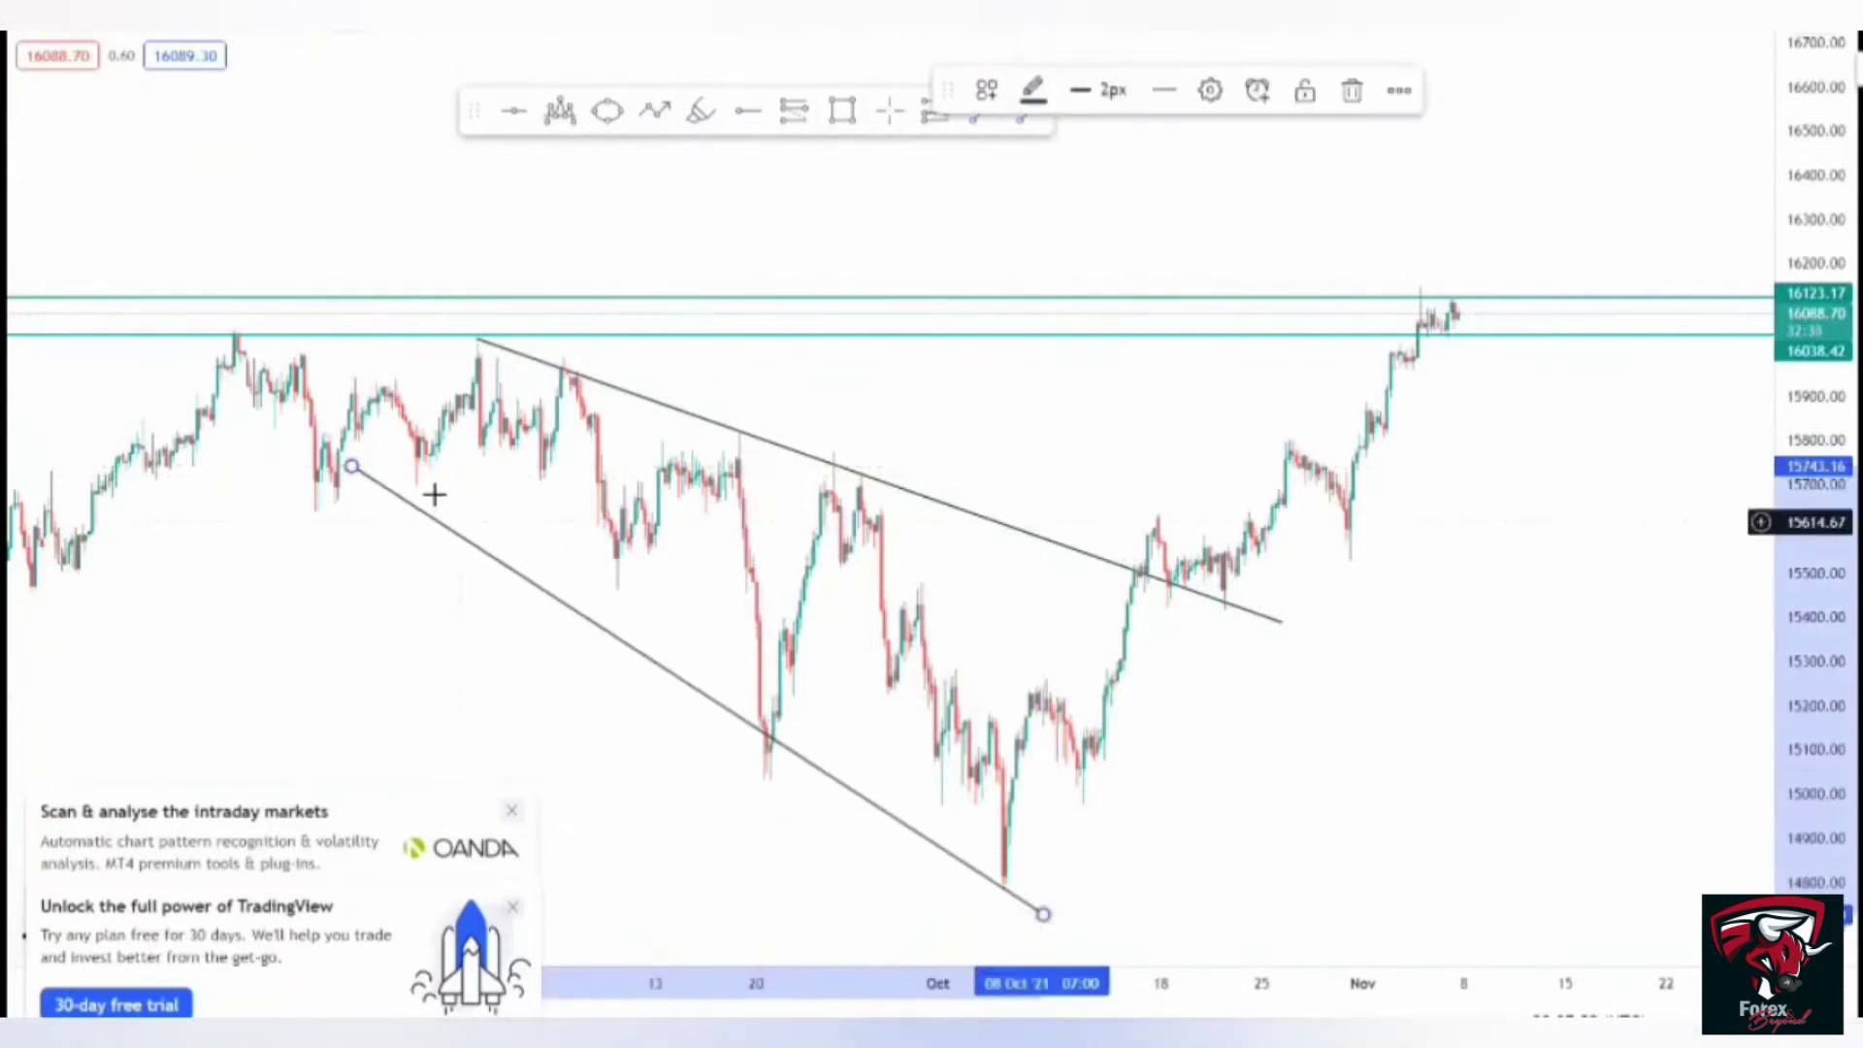
{"action": "left_click_drag", "start_coordinate": [351, 466], "coordinate": [318, 488]}
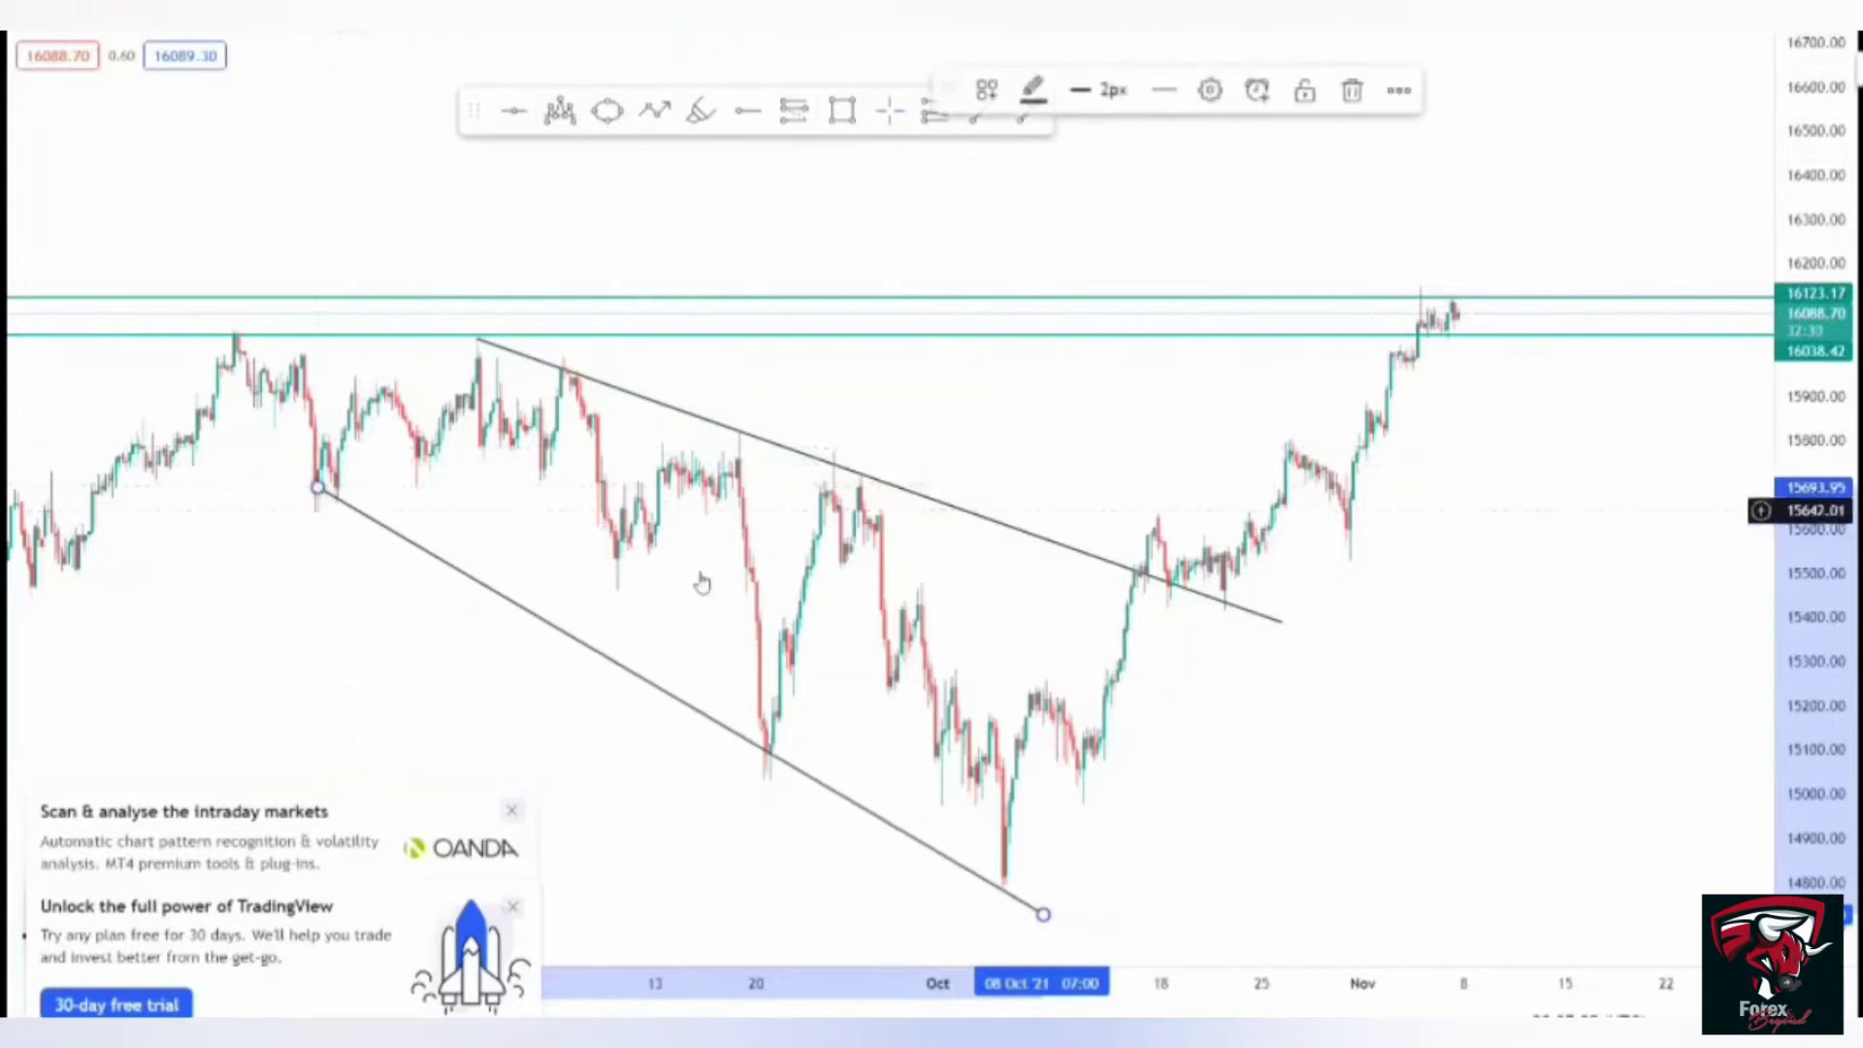
{"action": "left_click", "coordinate": [895, 553]}
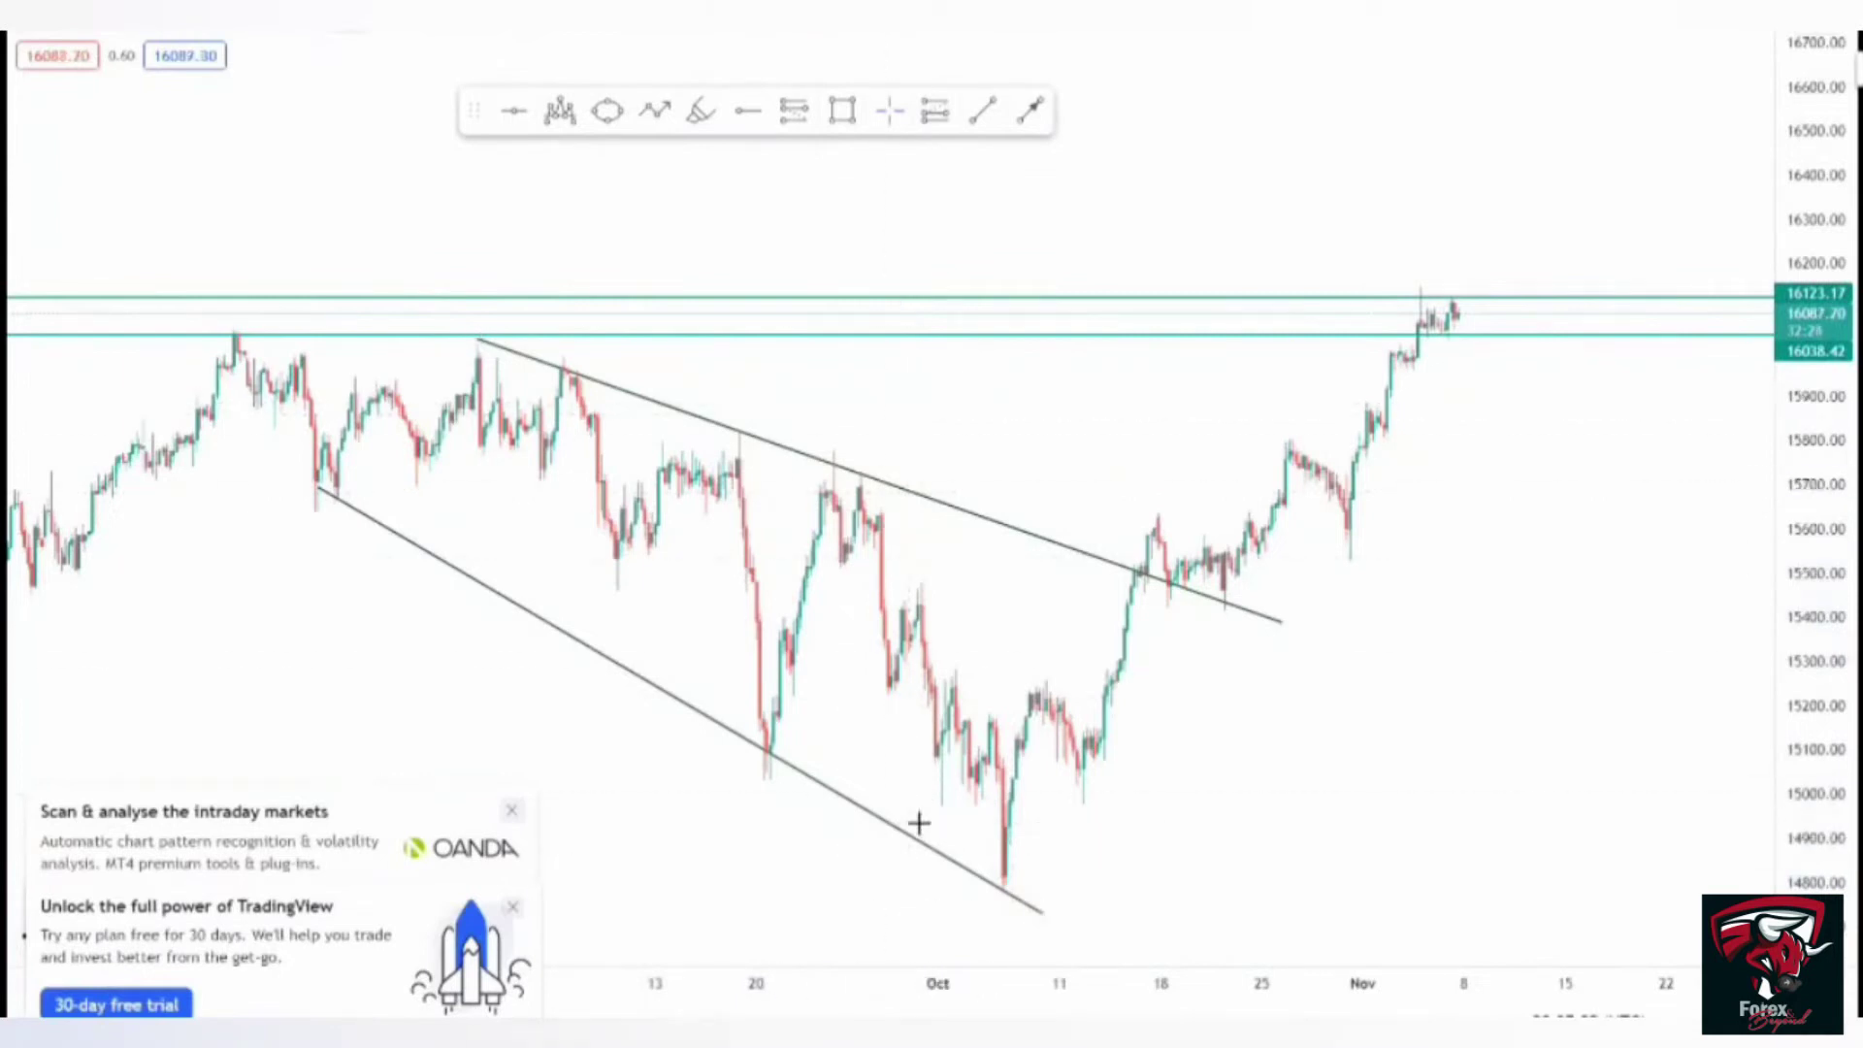
- Draw a steeper descending channel around the late-September drop, upper line from about 15740, lower line from about 15492 to 14805
{"action": "scroll", "coordinate": [918, 823], "scroll_direction": "up", "scroll_amount": 3}
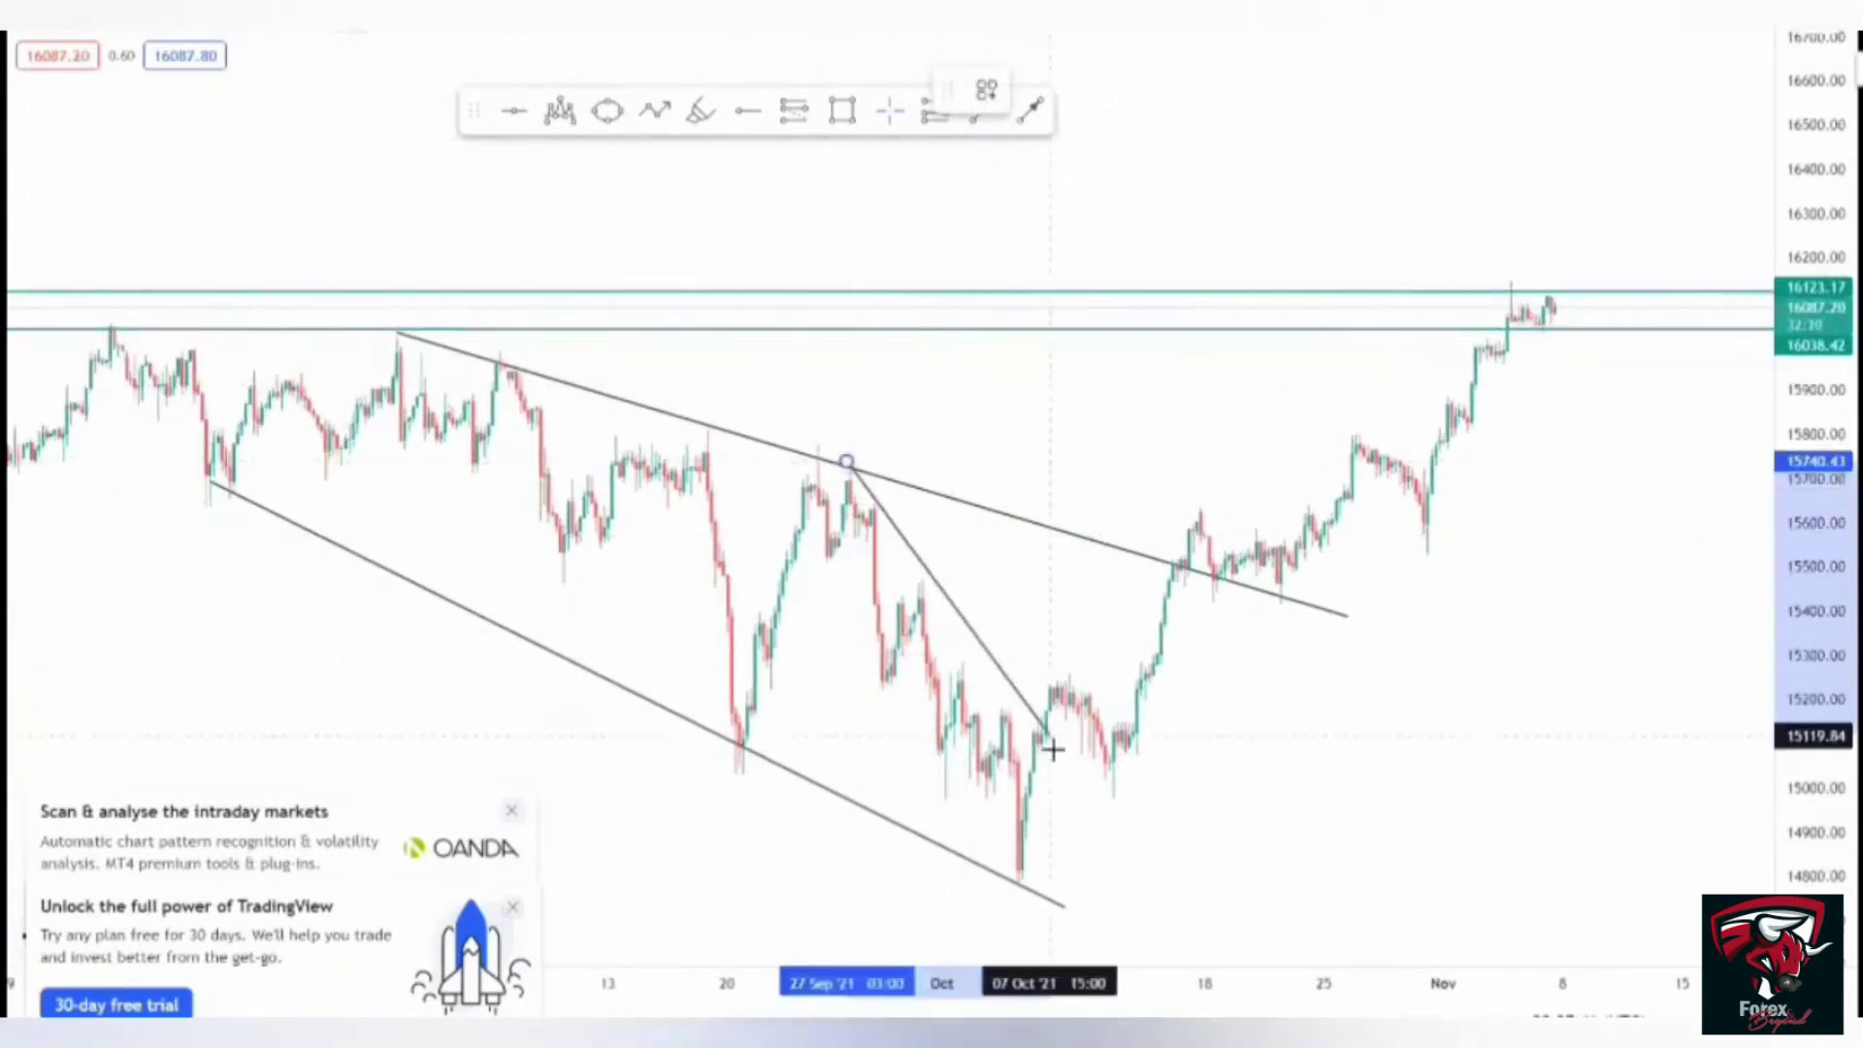
{"action": "left_click", "coordinate": [1116, 873]}
{"action": "left_click", "coordinate": [1223, 862]}
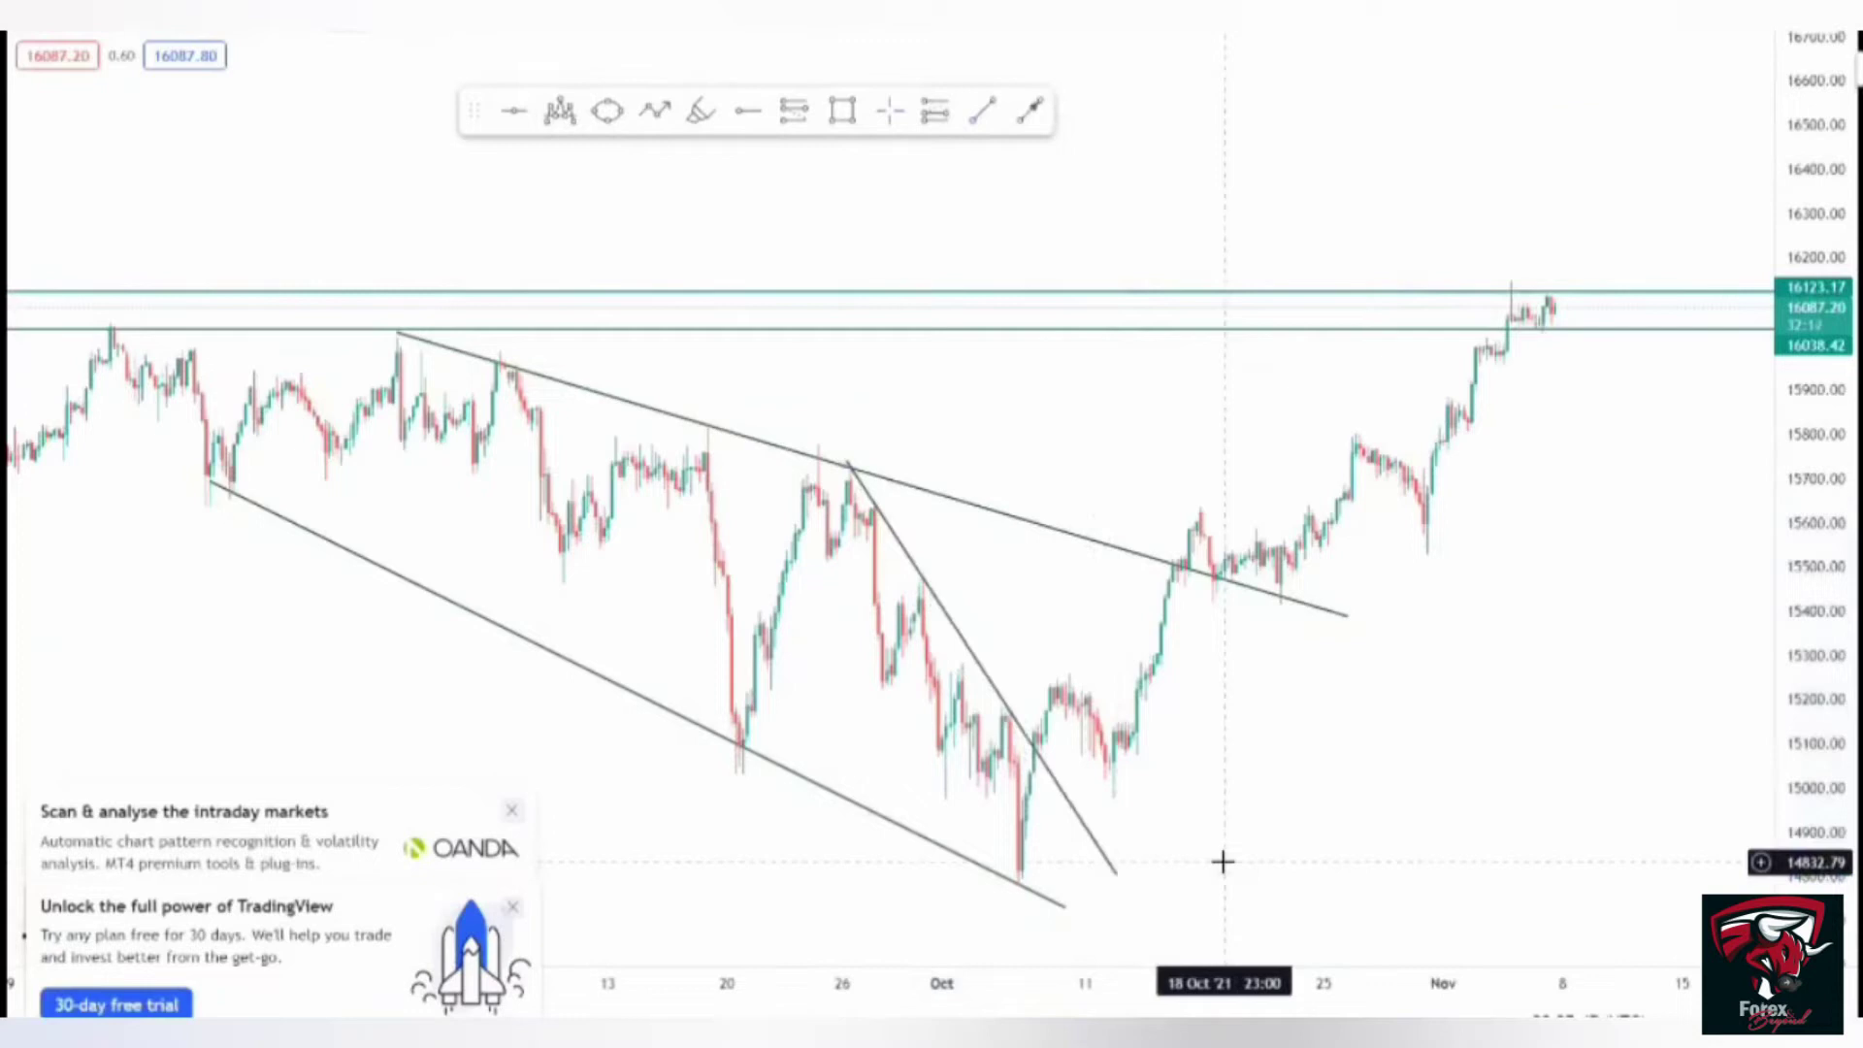
{"action": "left_click", "coordinate": [1013, 873]}
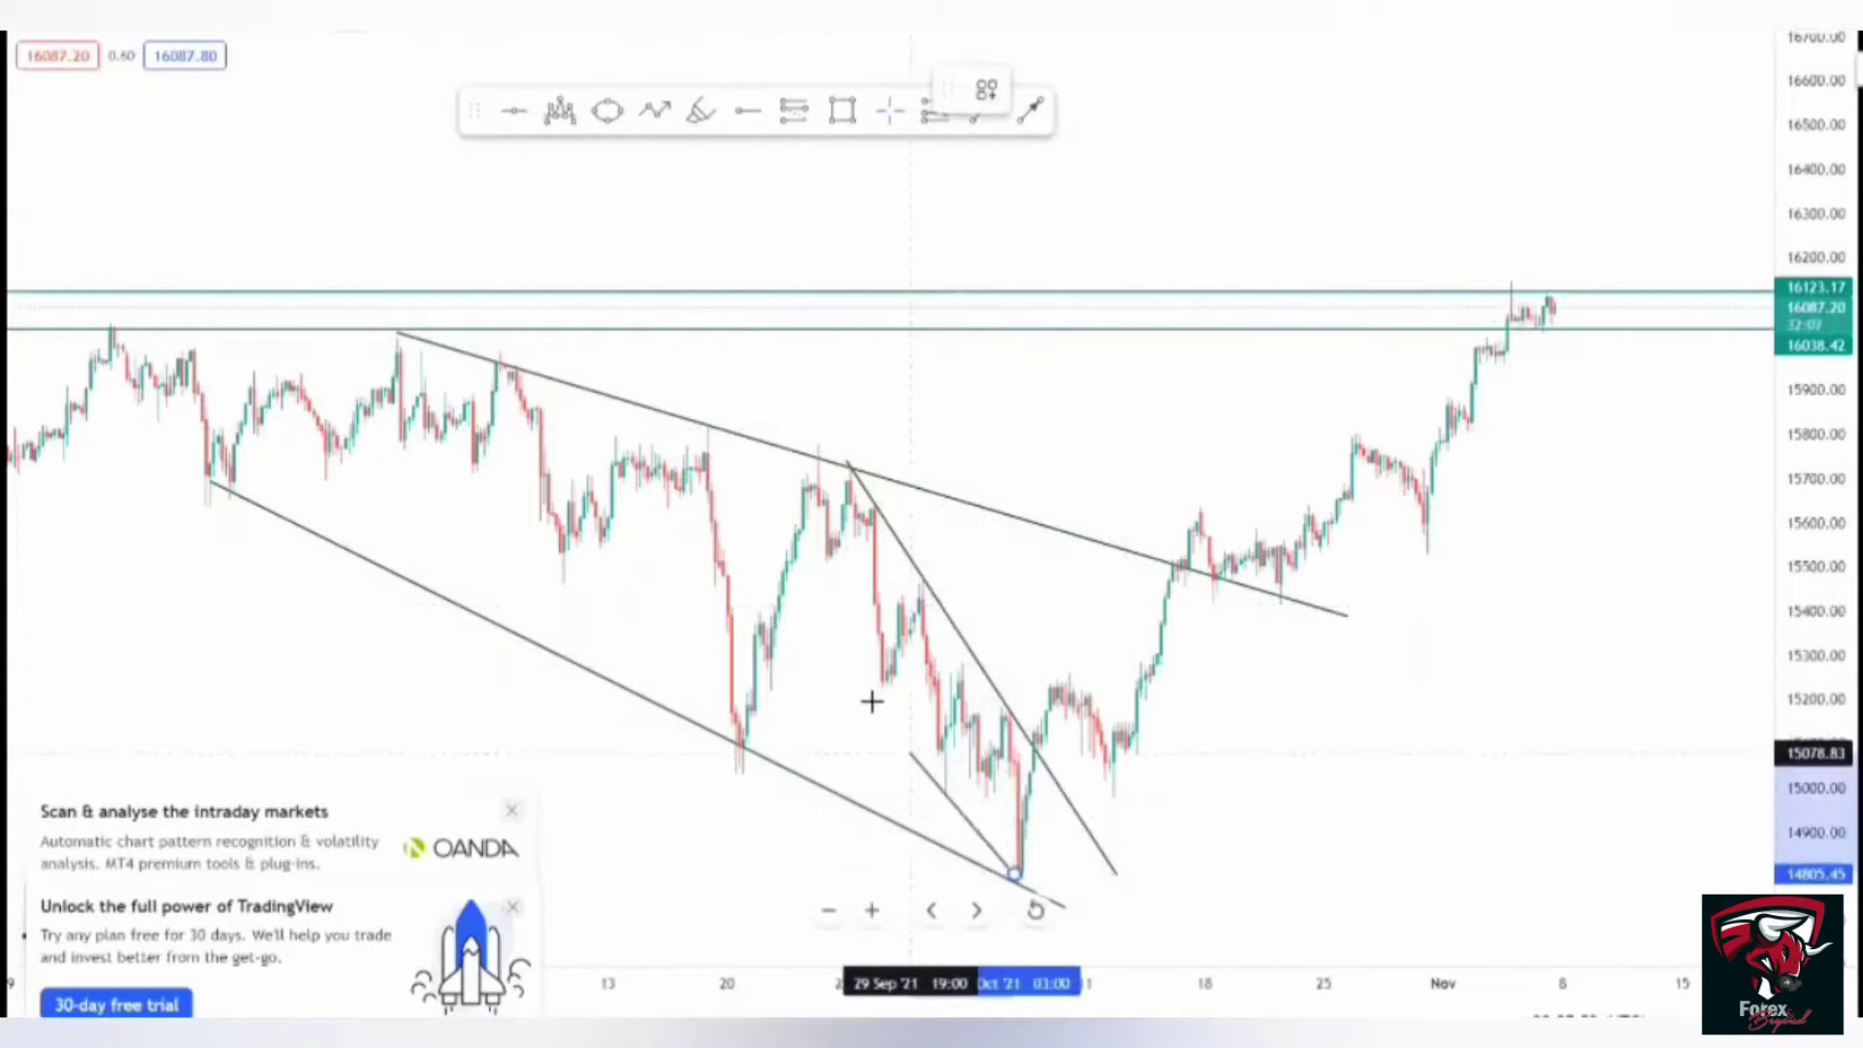
{"action": "left_click", "coordinate": [780, 572]}
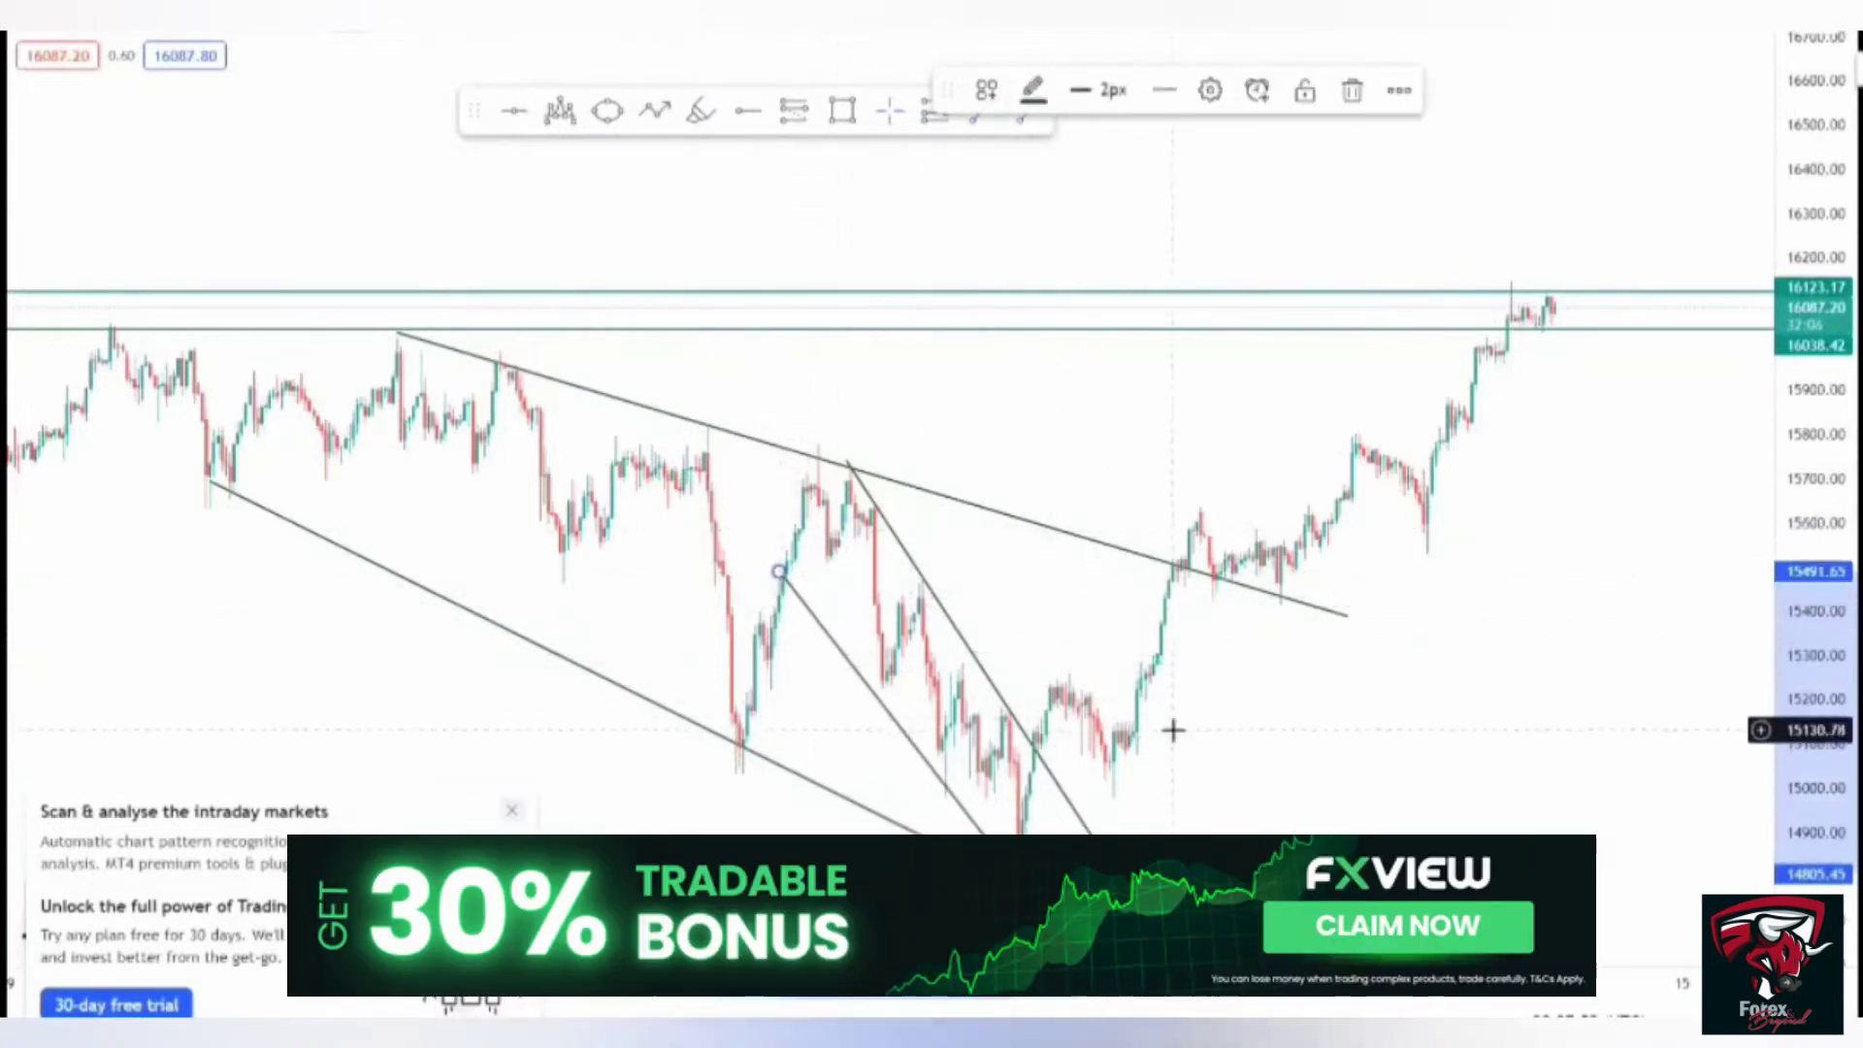
- Mark the small October pullback with a descending channel, upper line about 15284 to 15079, lower line about 15194 to 14980
{"action": "left_click", "coordinate": [983, 133]}
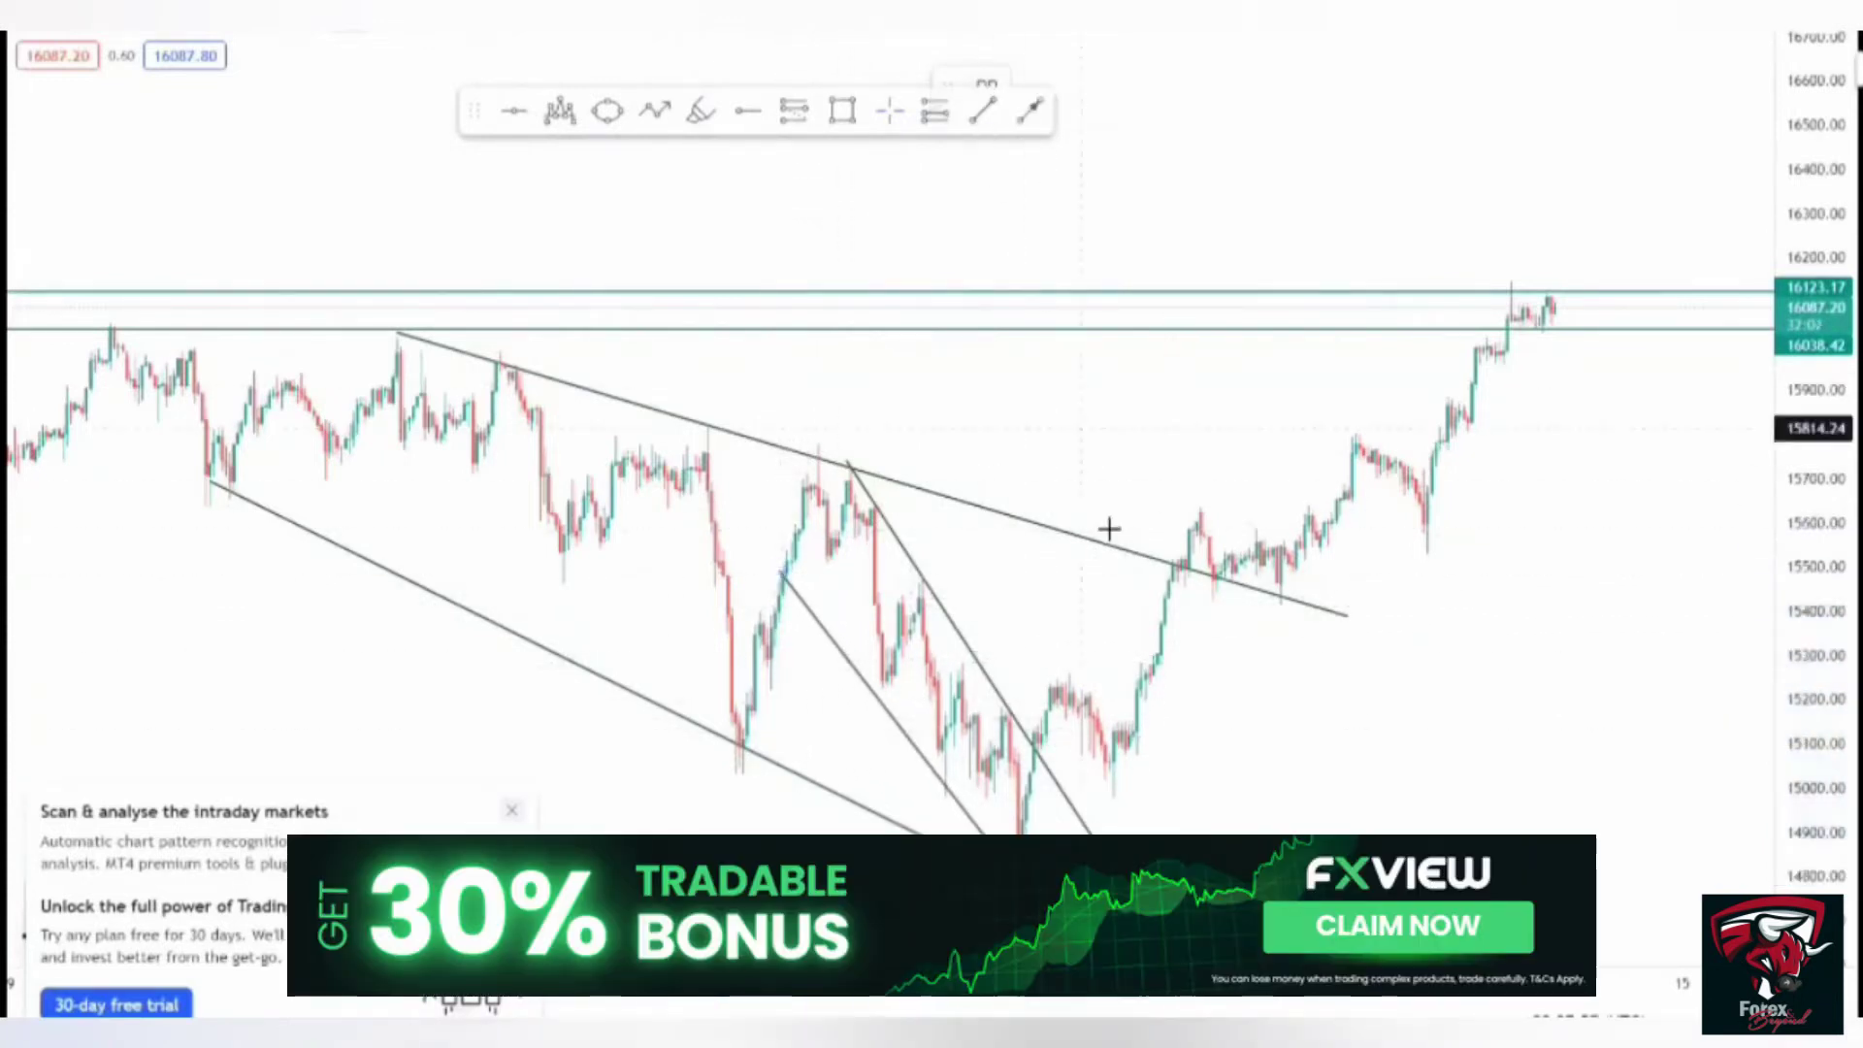
{"action": "left_click", "coordinate": [1061, 664]}
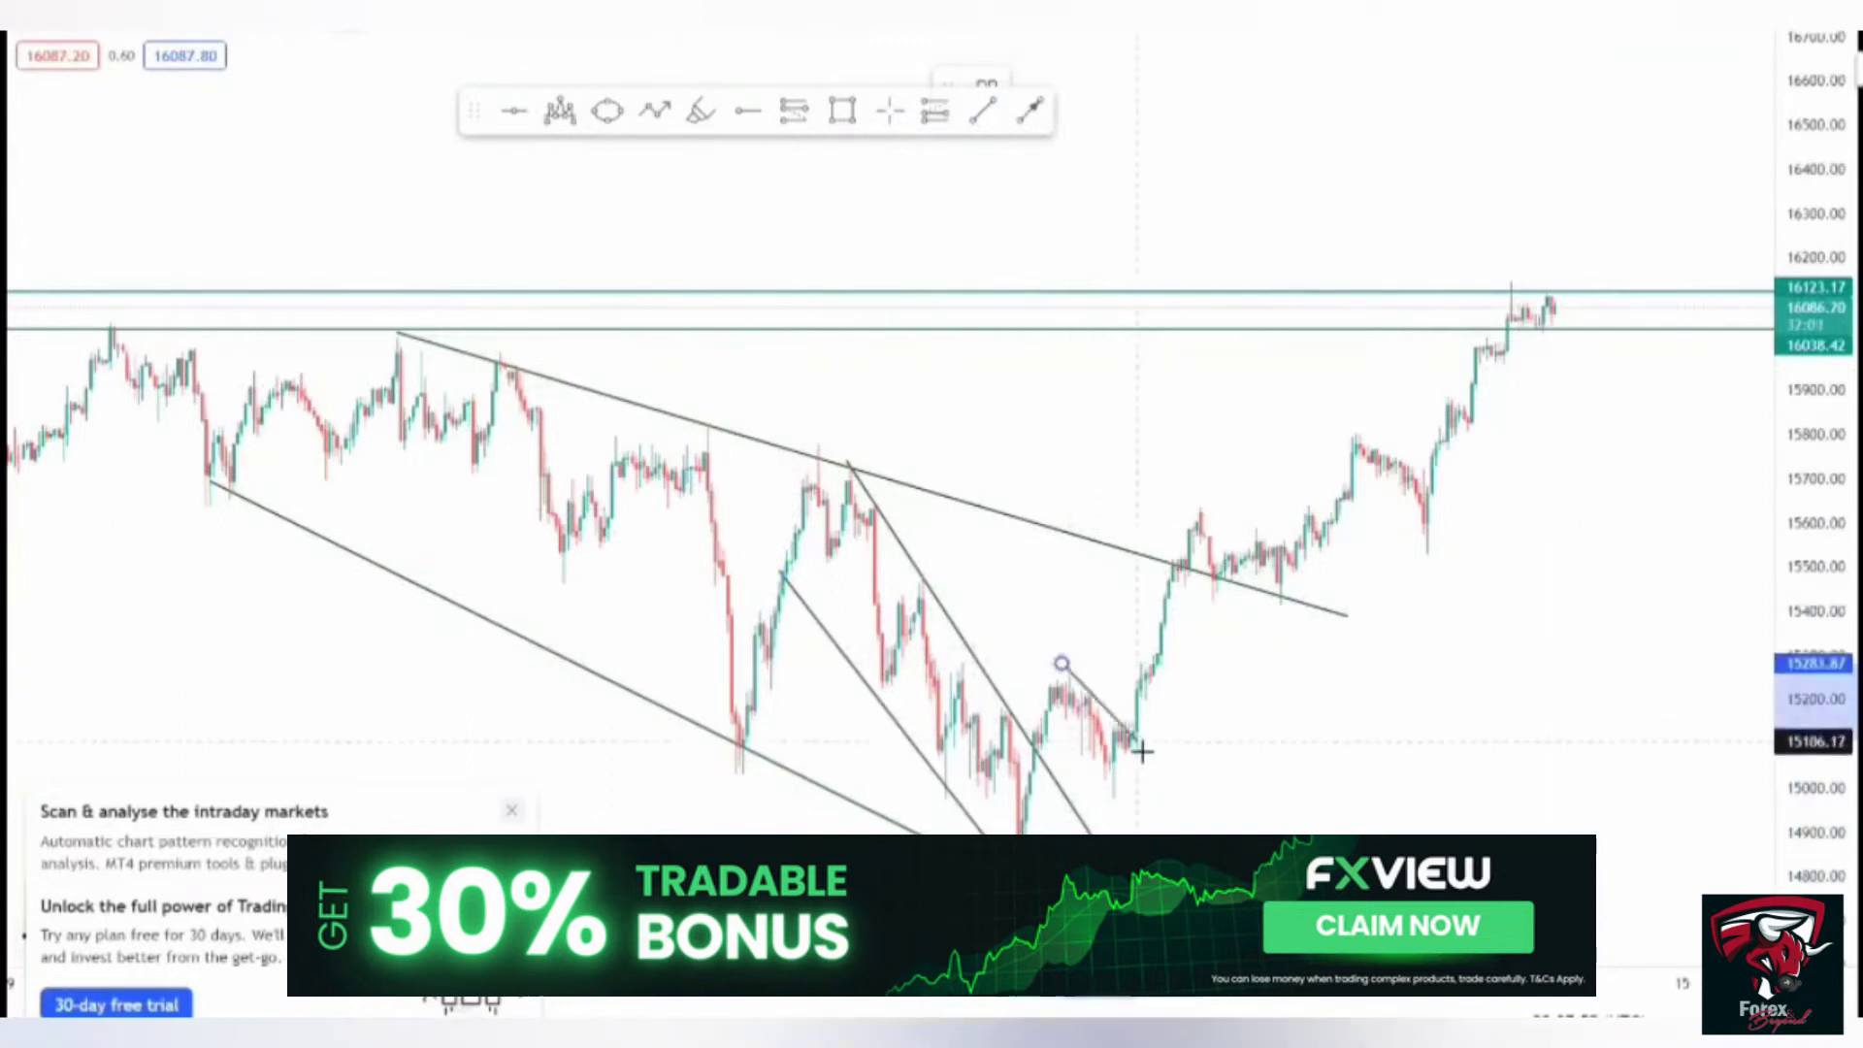
{"action": "left_click", "coordinate": [1141, 753]}
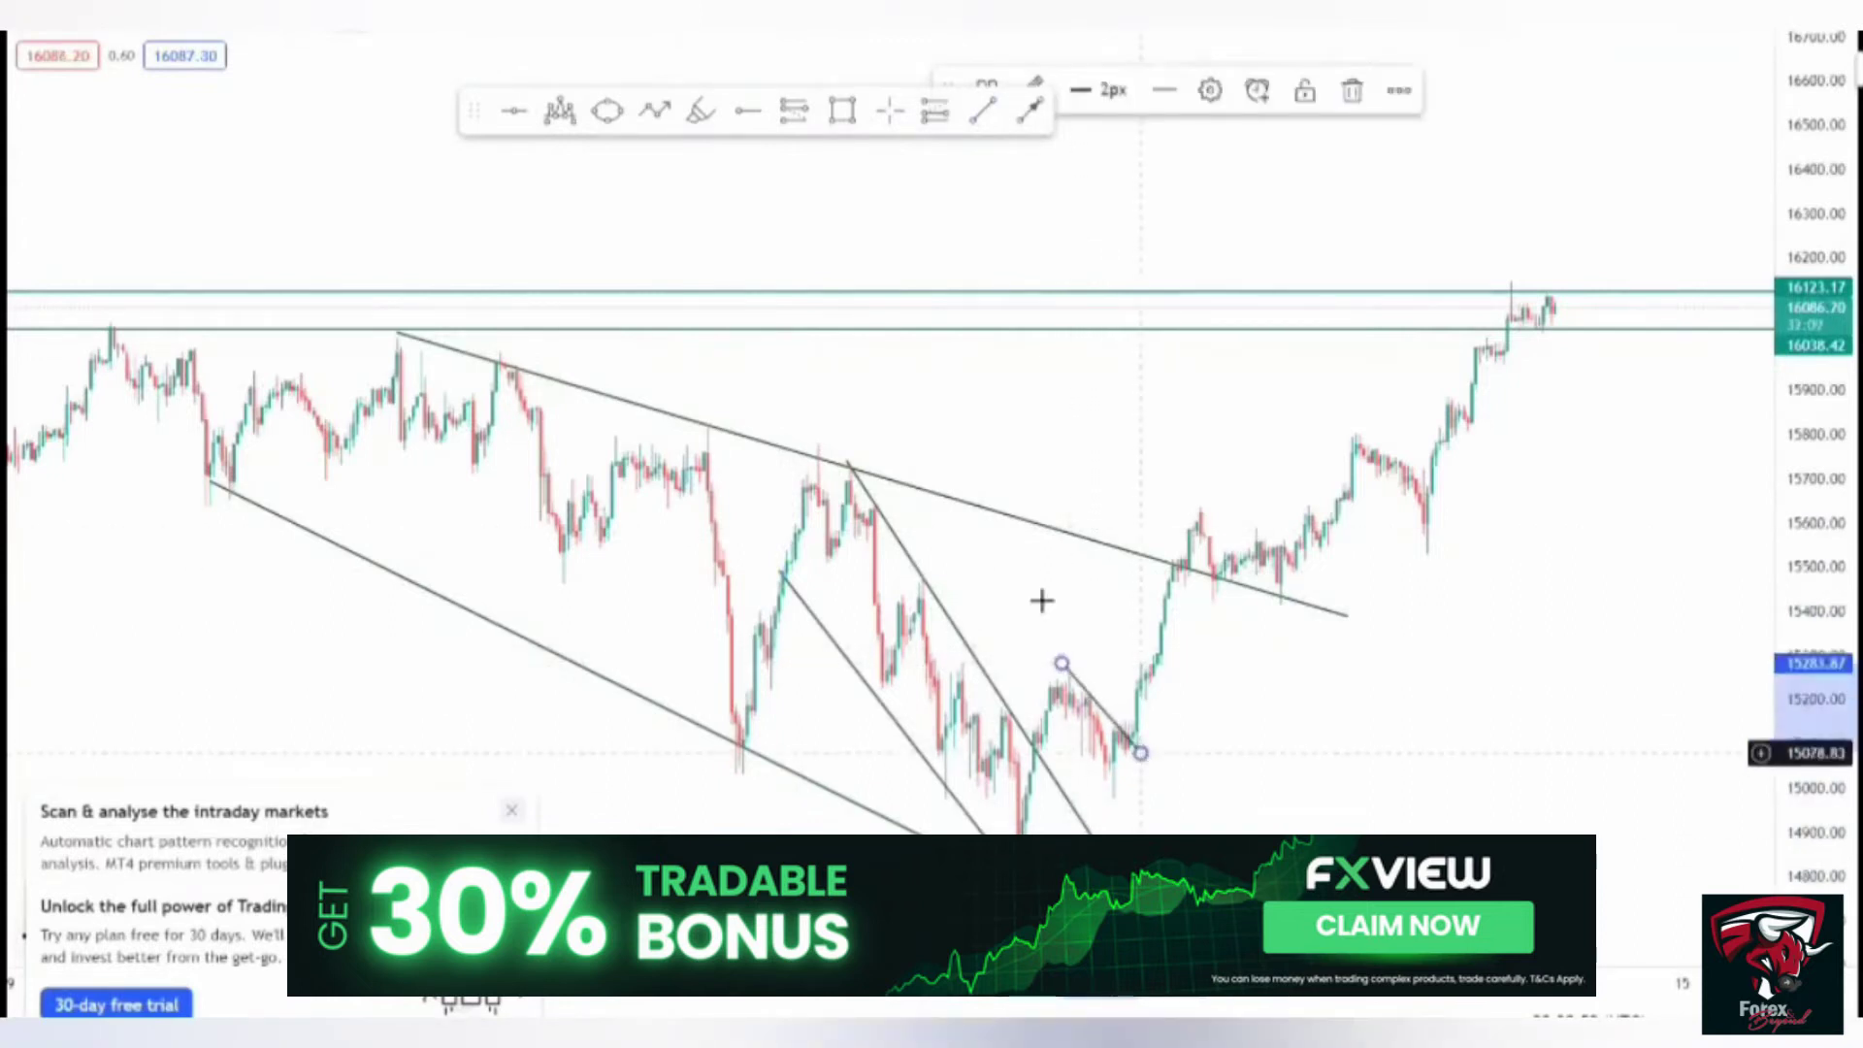
{"action": "left_click", "coordinate": [987, 115]}
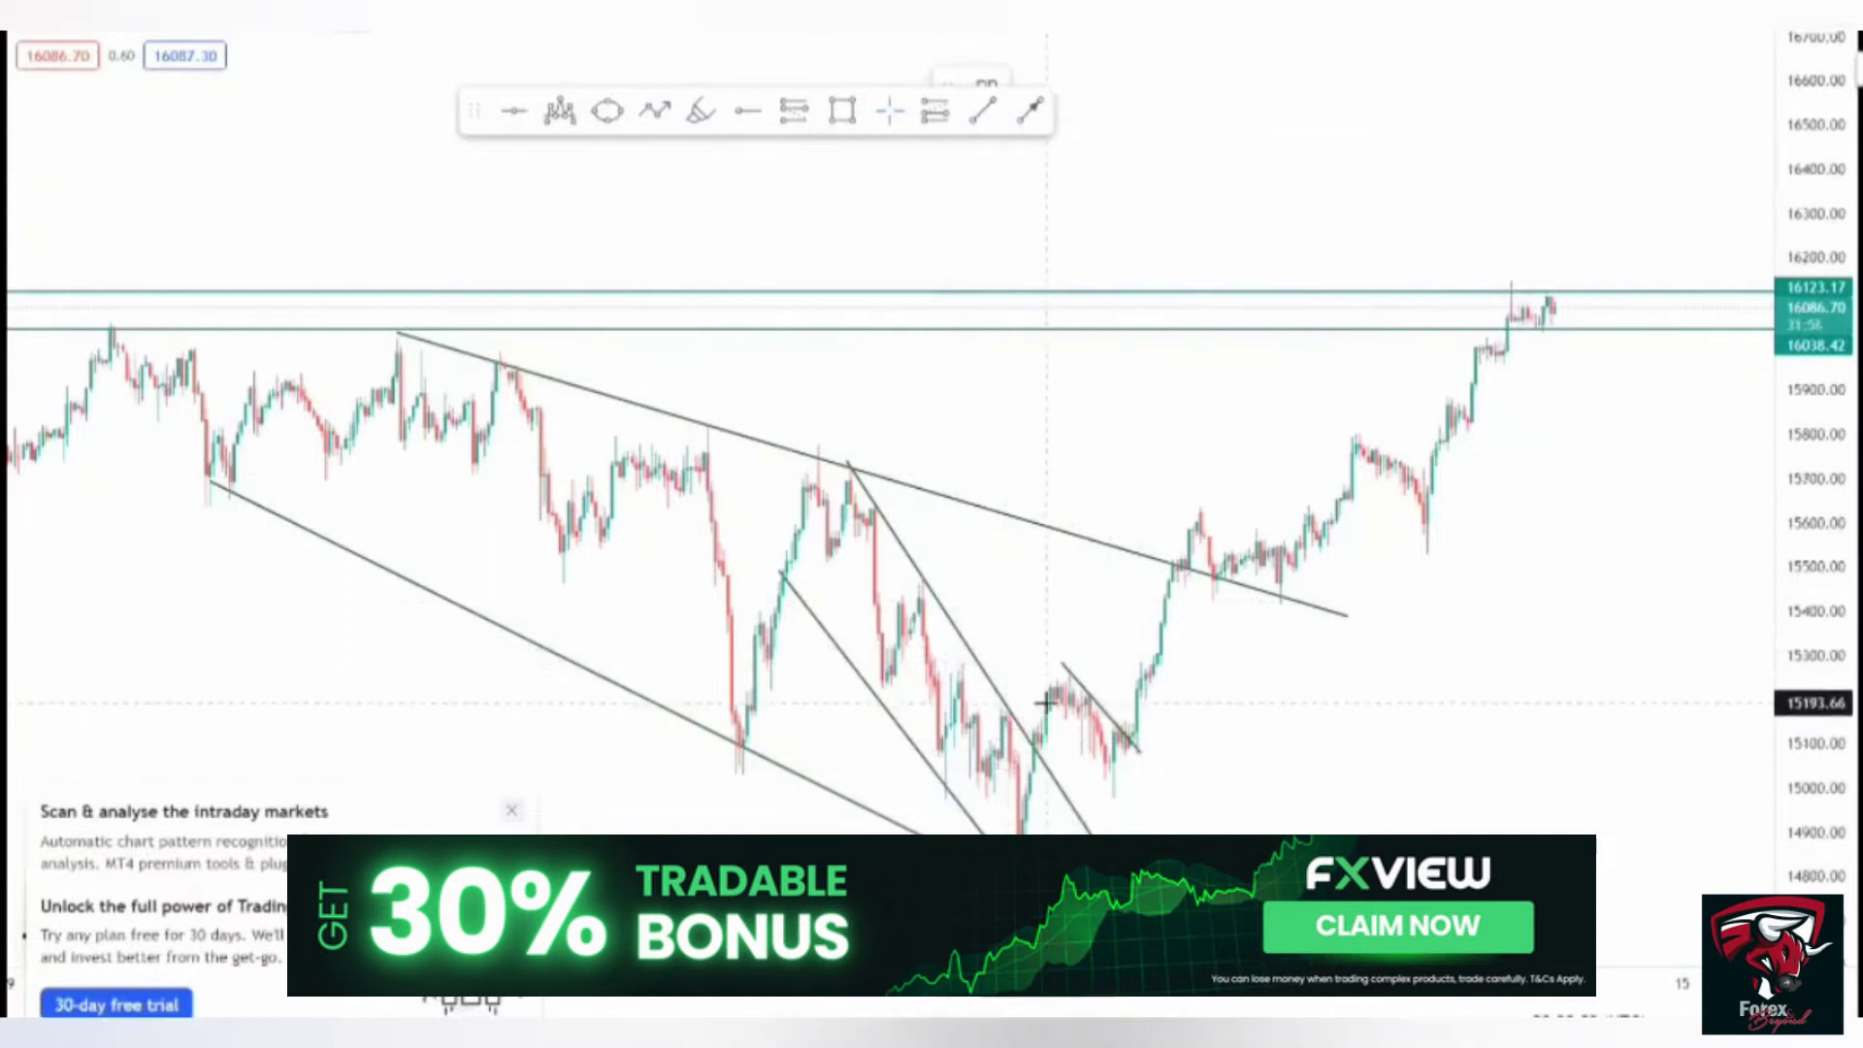
{"action": "left_click", "coordinate": [1046, 703]}
{"action": "left_click", "coordinate": [1123, 796]}
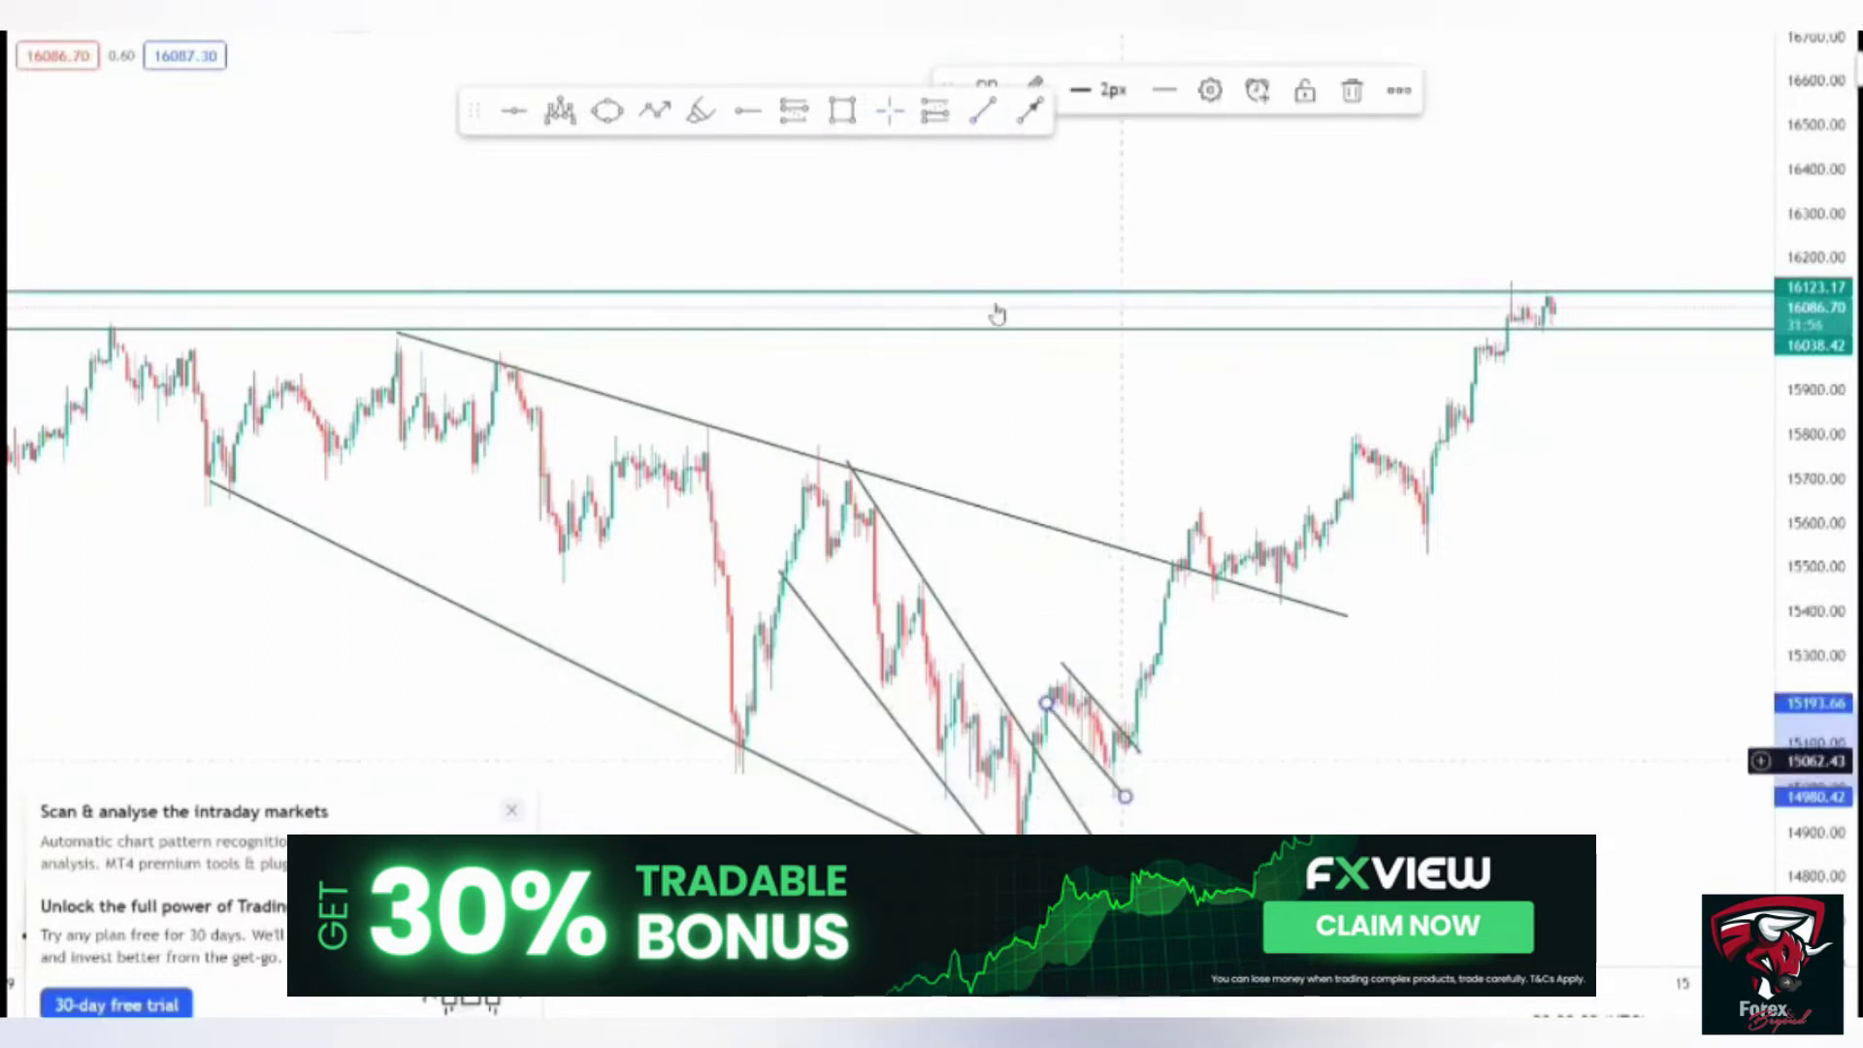
- Draw a rectangle zone over the October lows, spanning about 15027 to 14969
{"action": "left_click", "coordinate": [841, 116]}
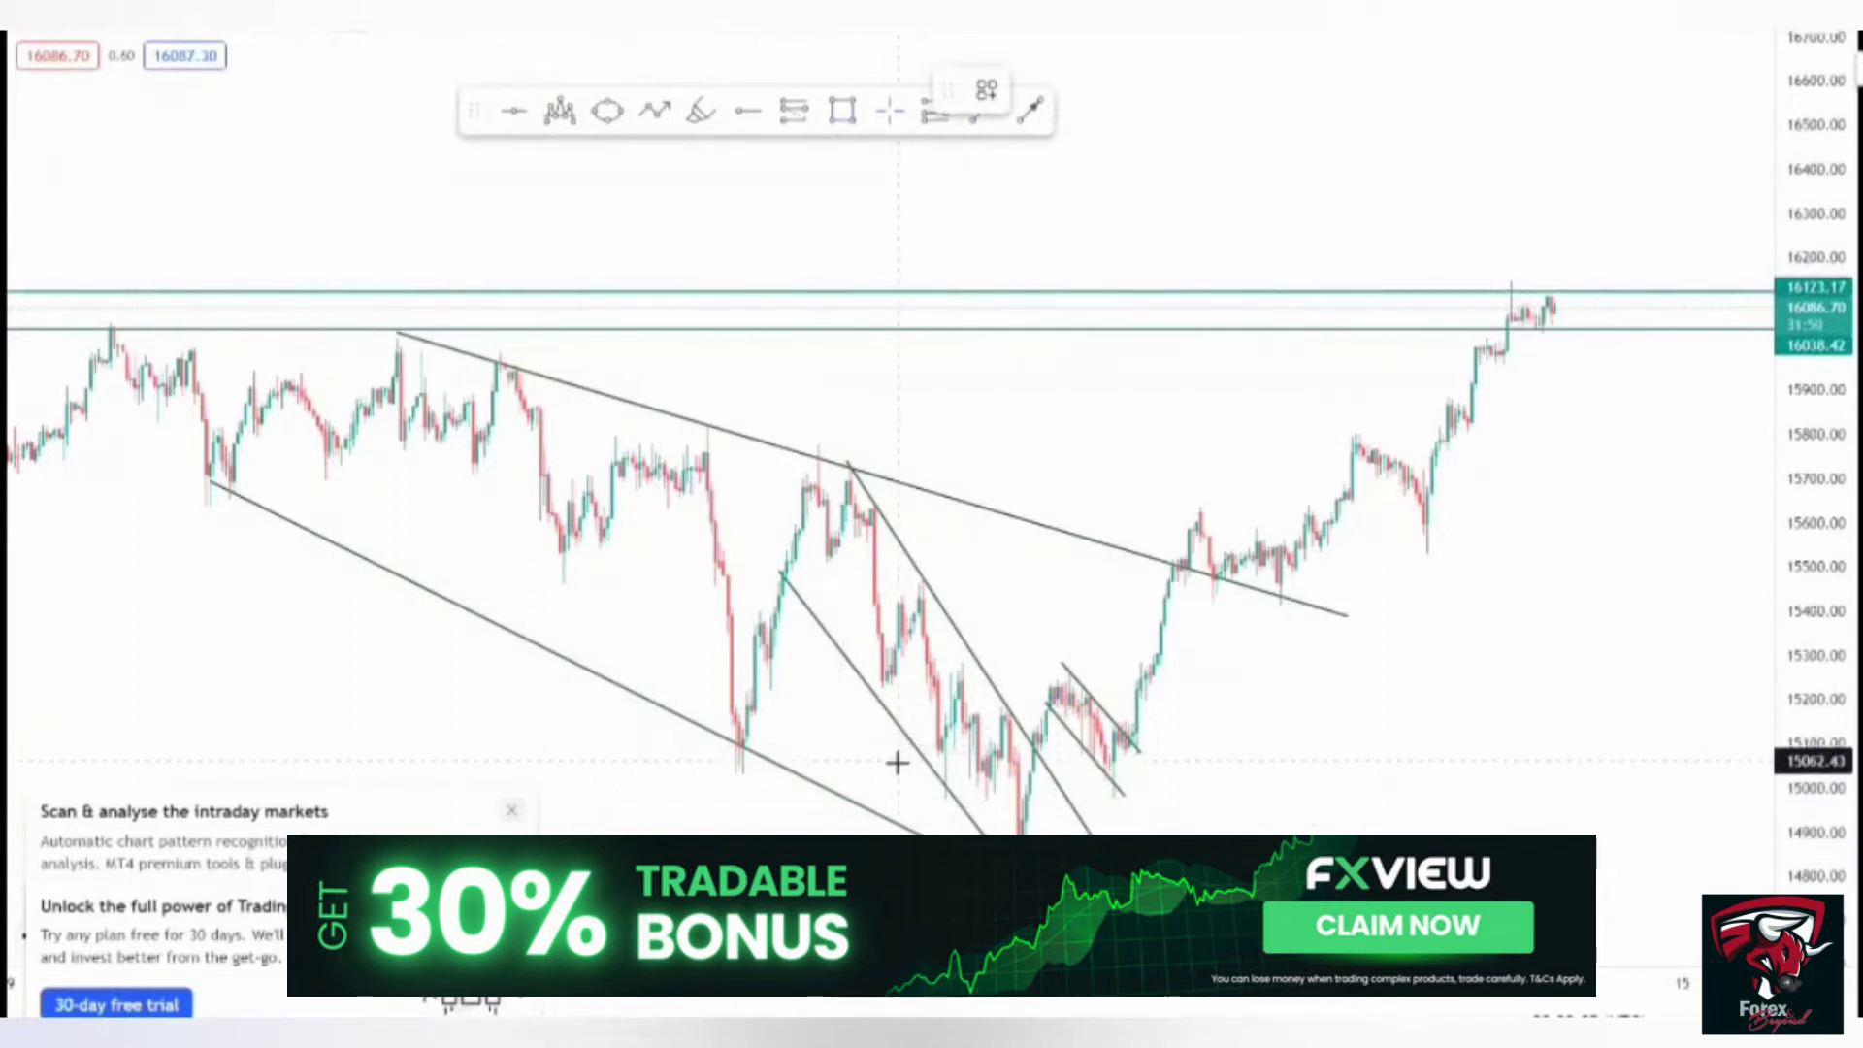
{"action": "left_click_drag", "start_coordinate": [898, 778], "coordinate": [1281, 802]}
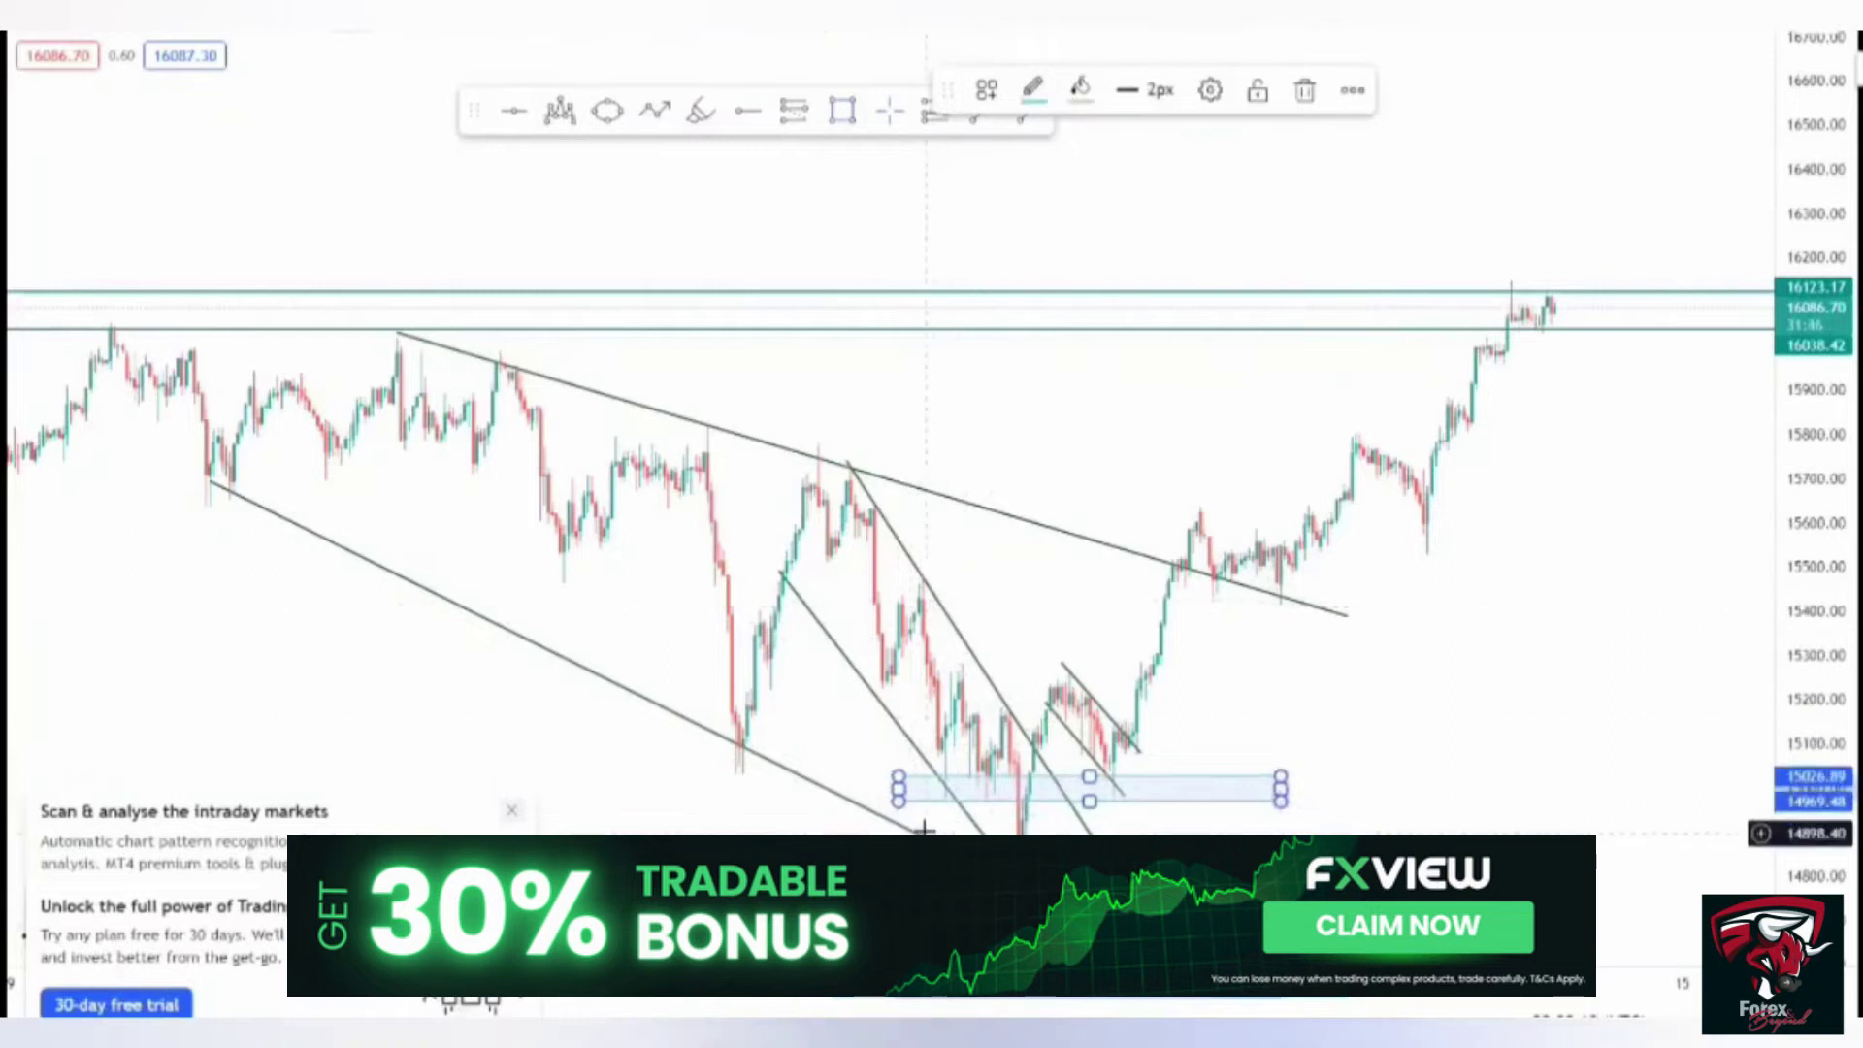
- Mark a head and shoulders pattern over the October lows, with shoulders at about 14980 and 15010 and the head at about 14838
{"action": "left_click", "coordinate": [556, 114]}
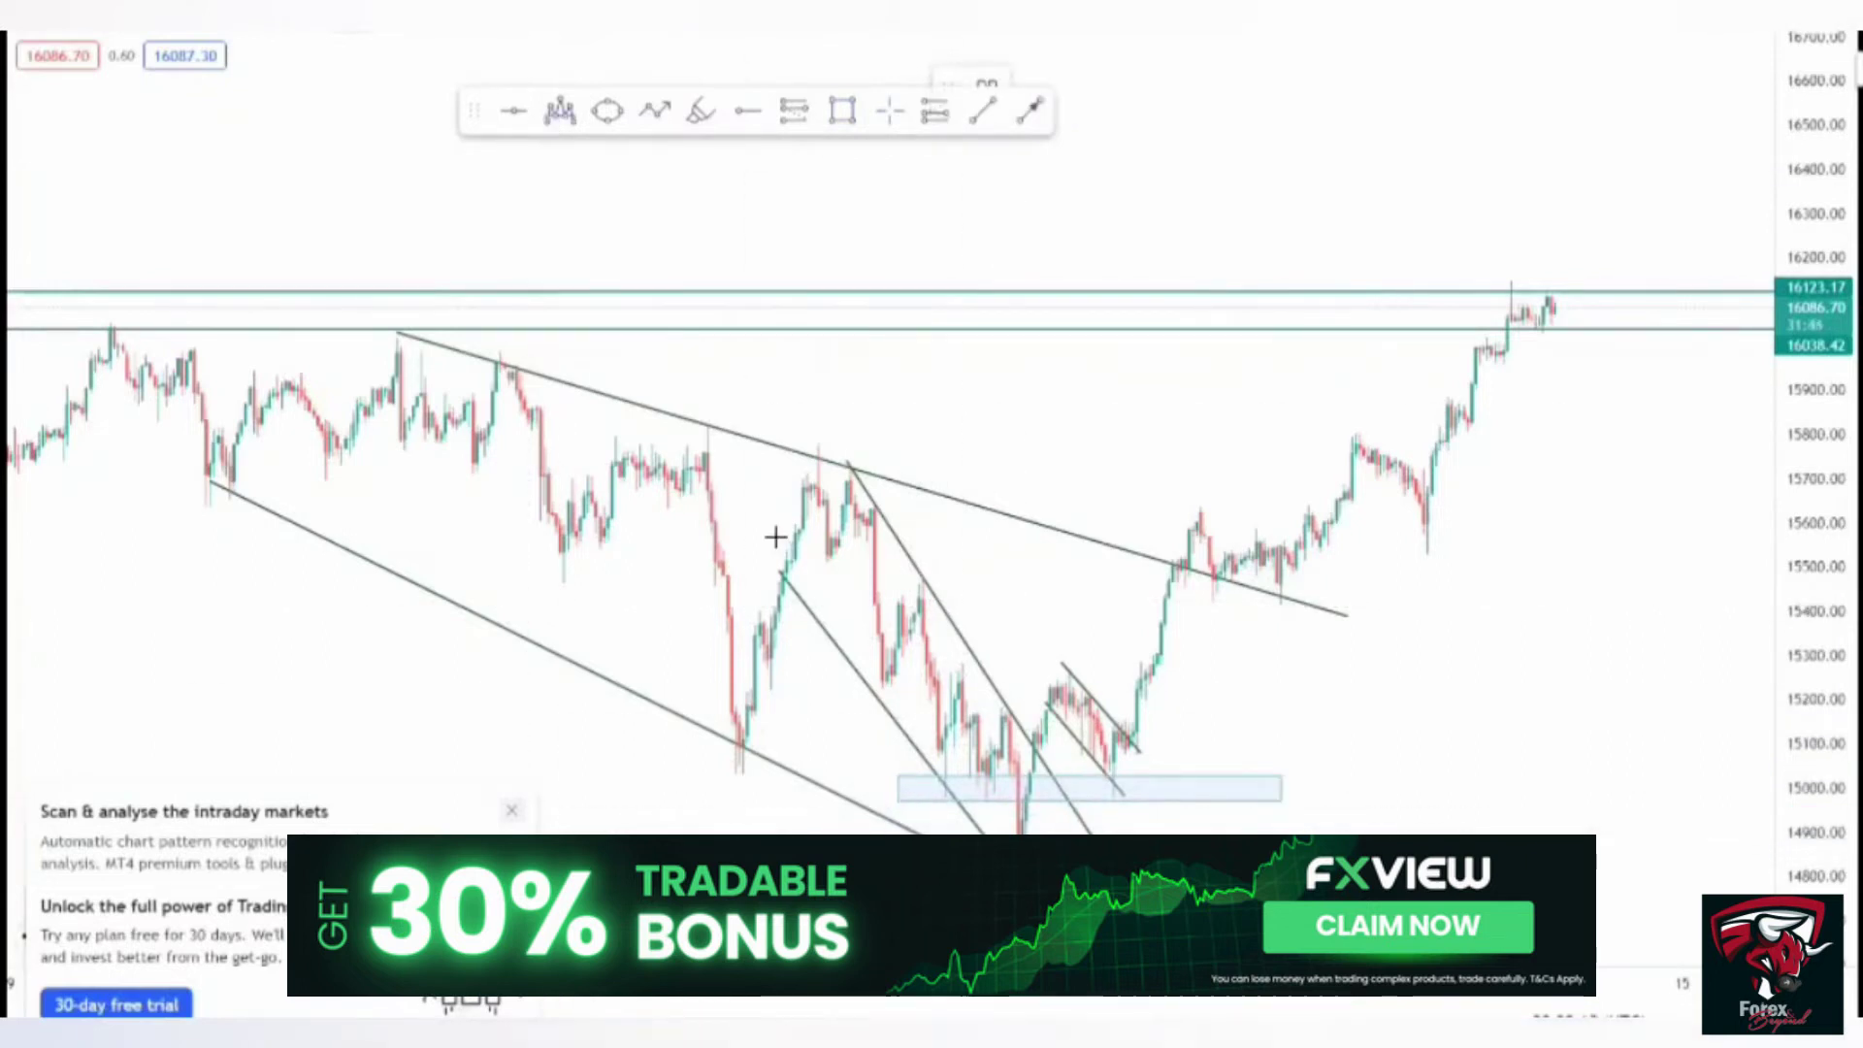
{"action": "left_click", "coordinate": [922, 642]}
{"action": "left_click", "coordinate": [961, 795]}
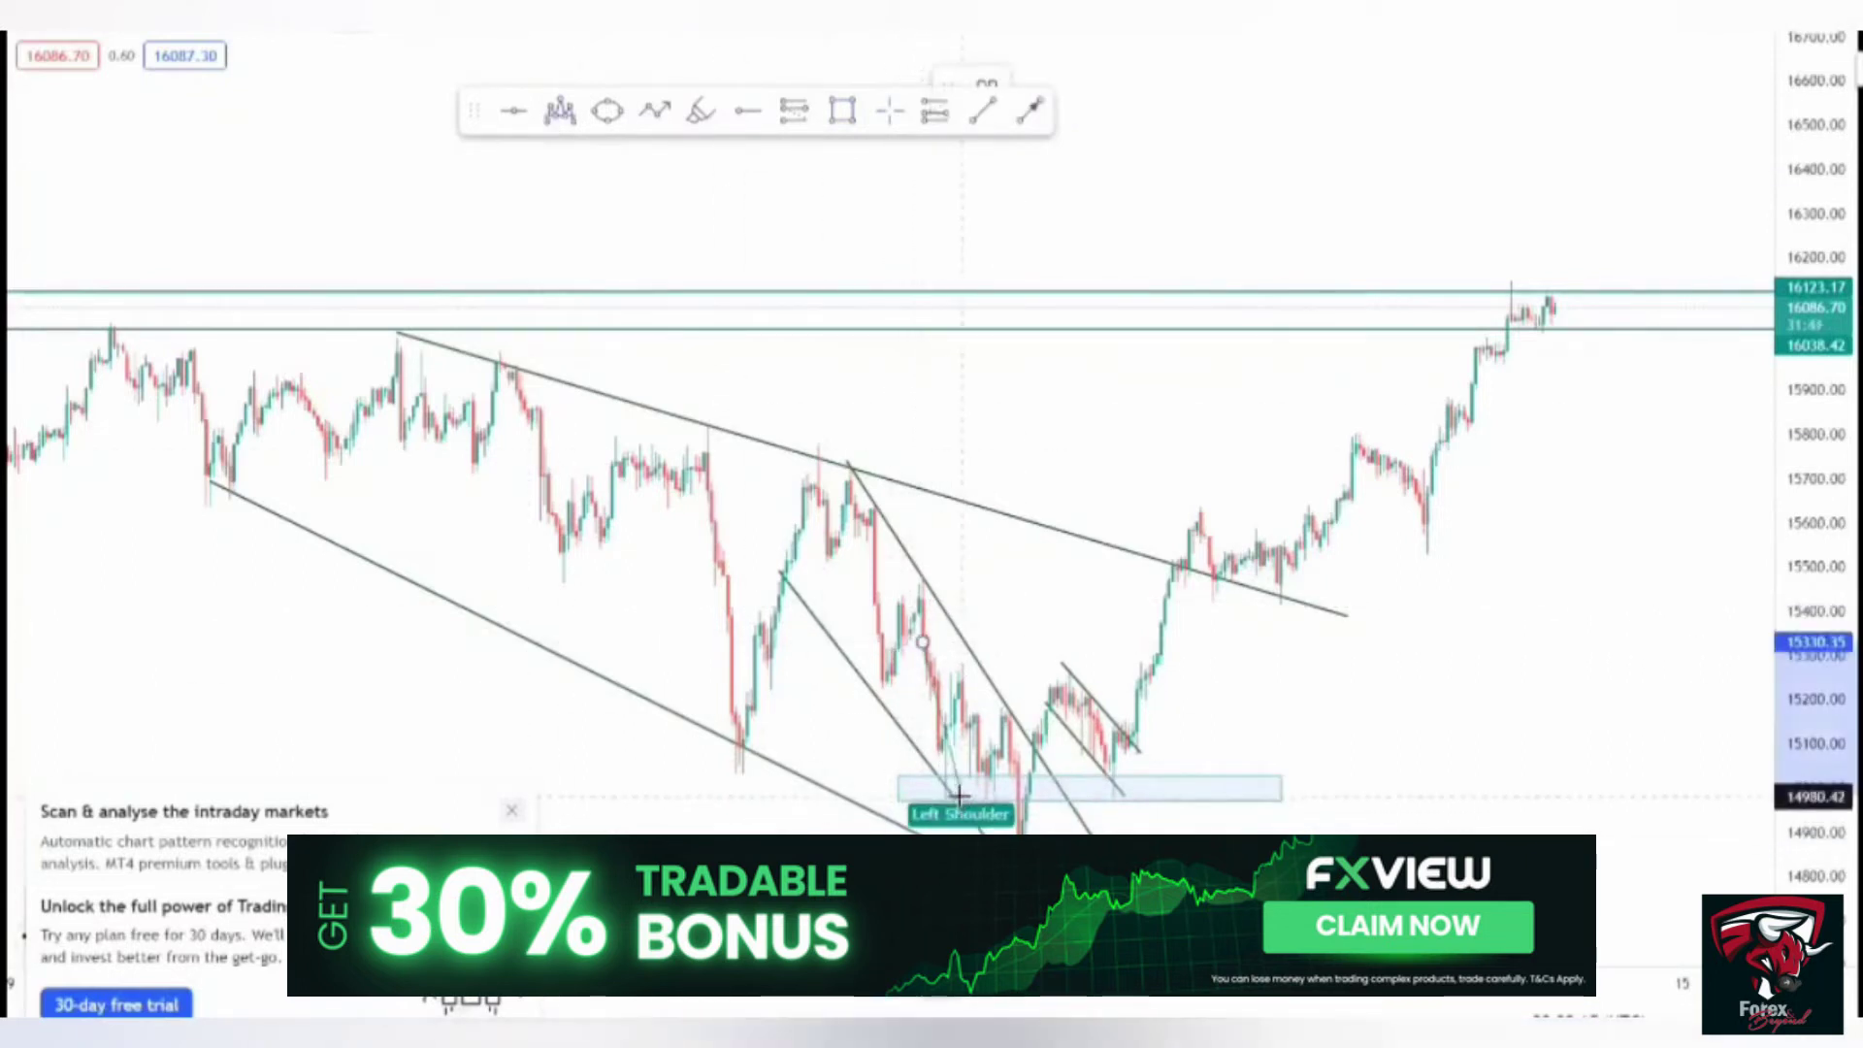
{"action": "left_click", "coordinate": [1006, 711]}
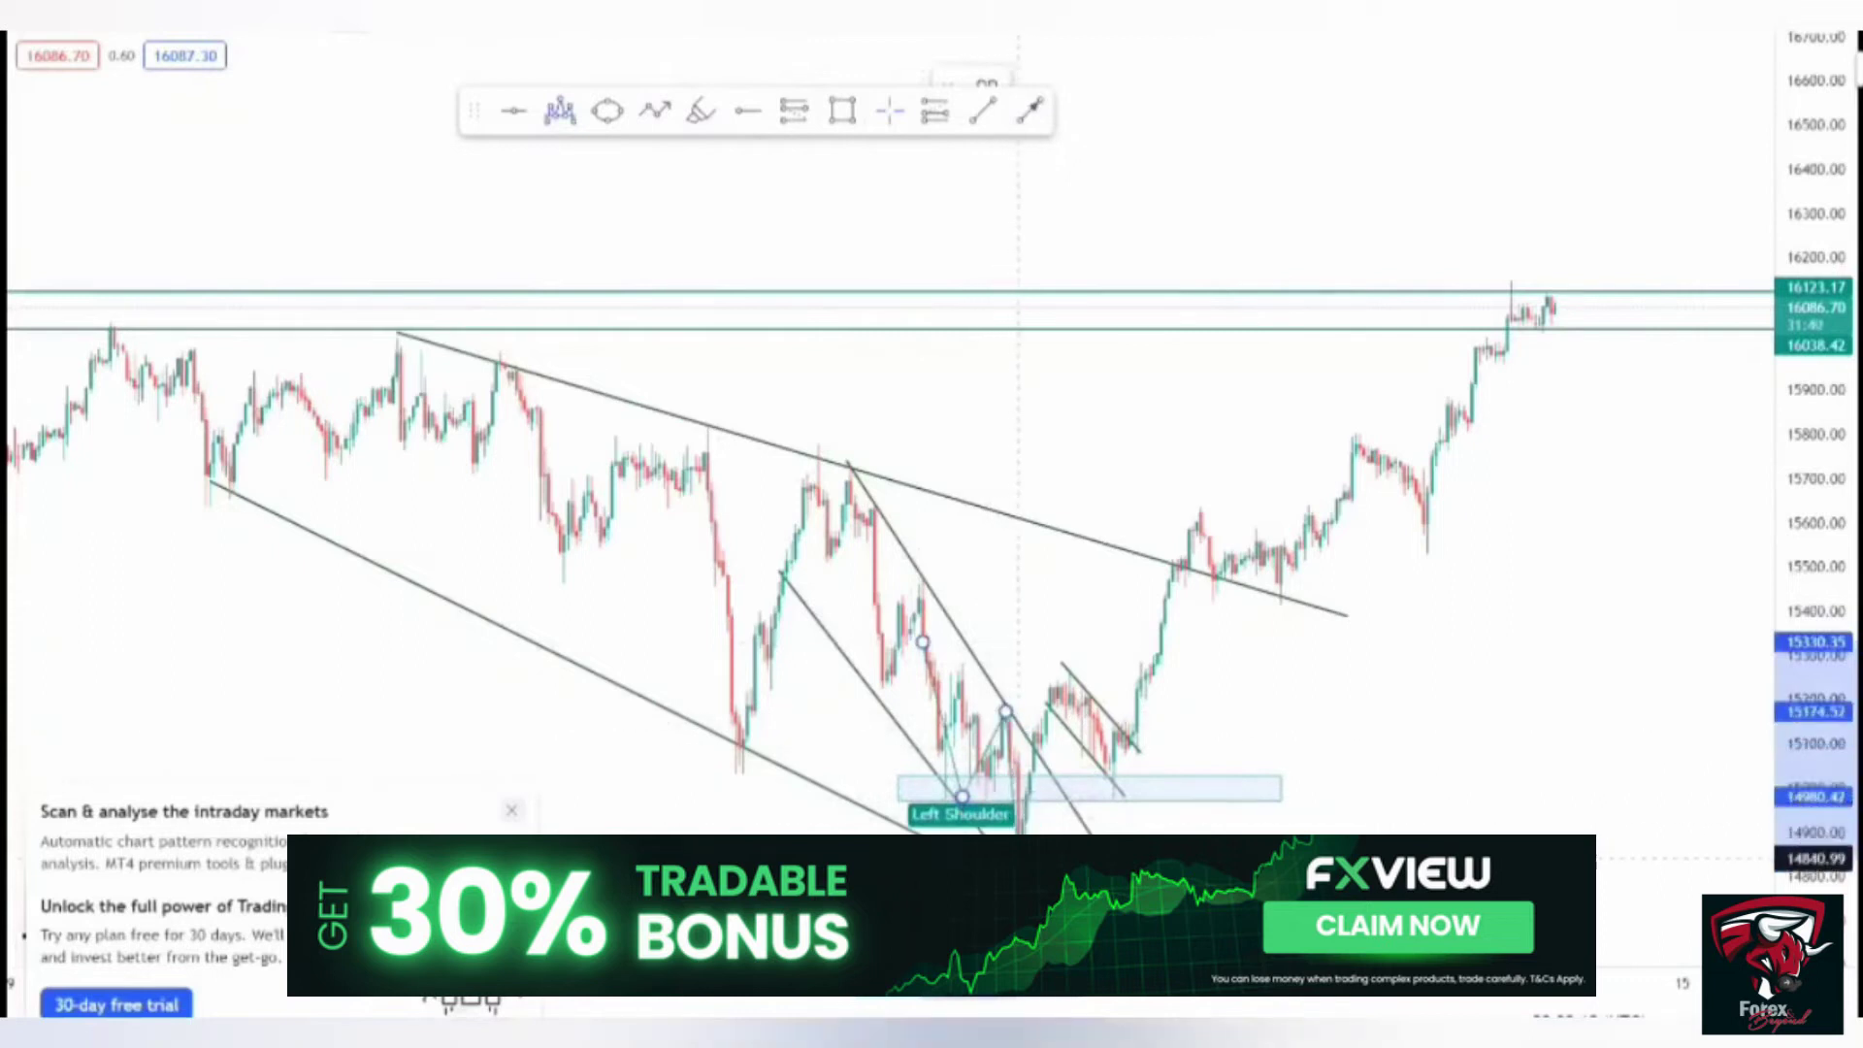
{"action": "left_click", "coordinate": [1019, 844]}
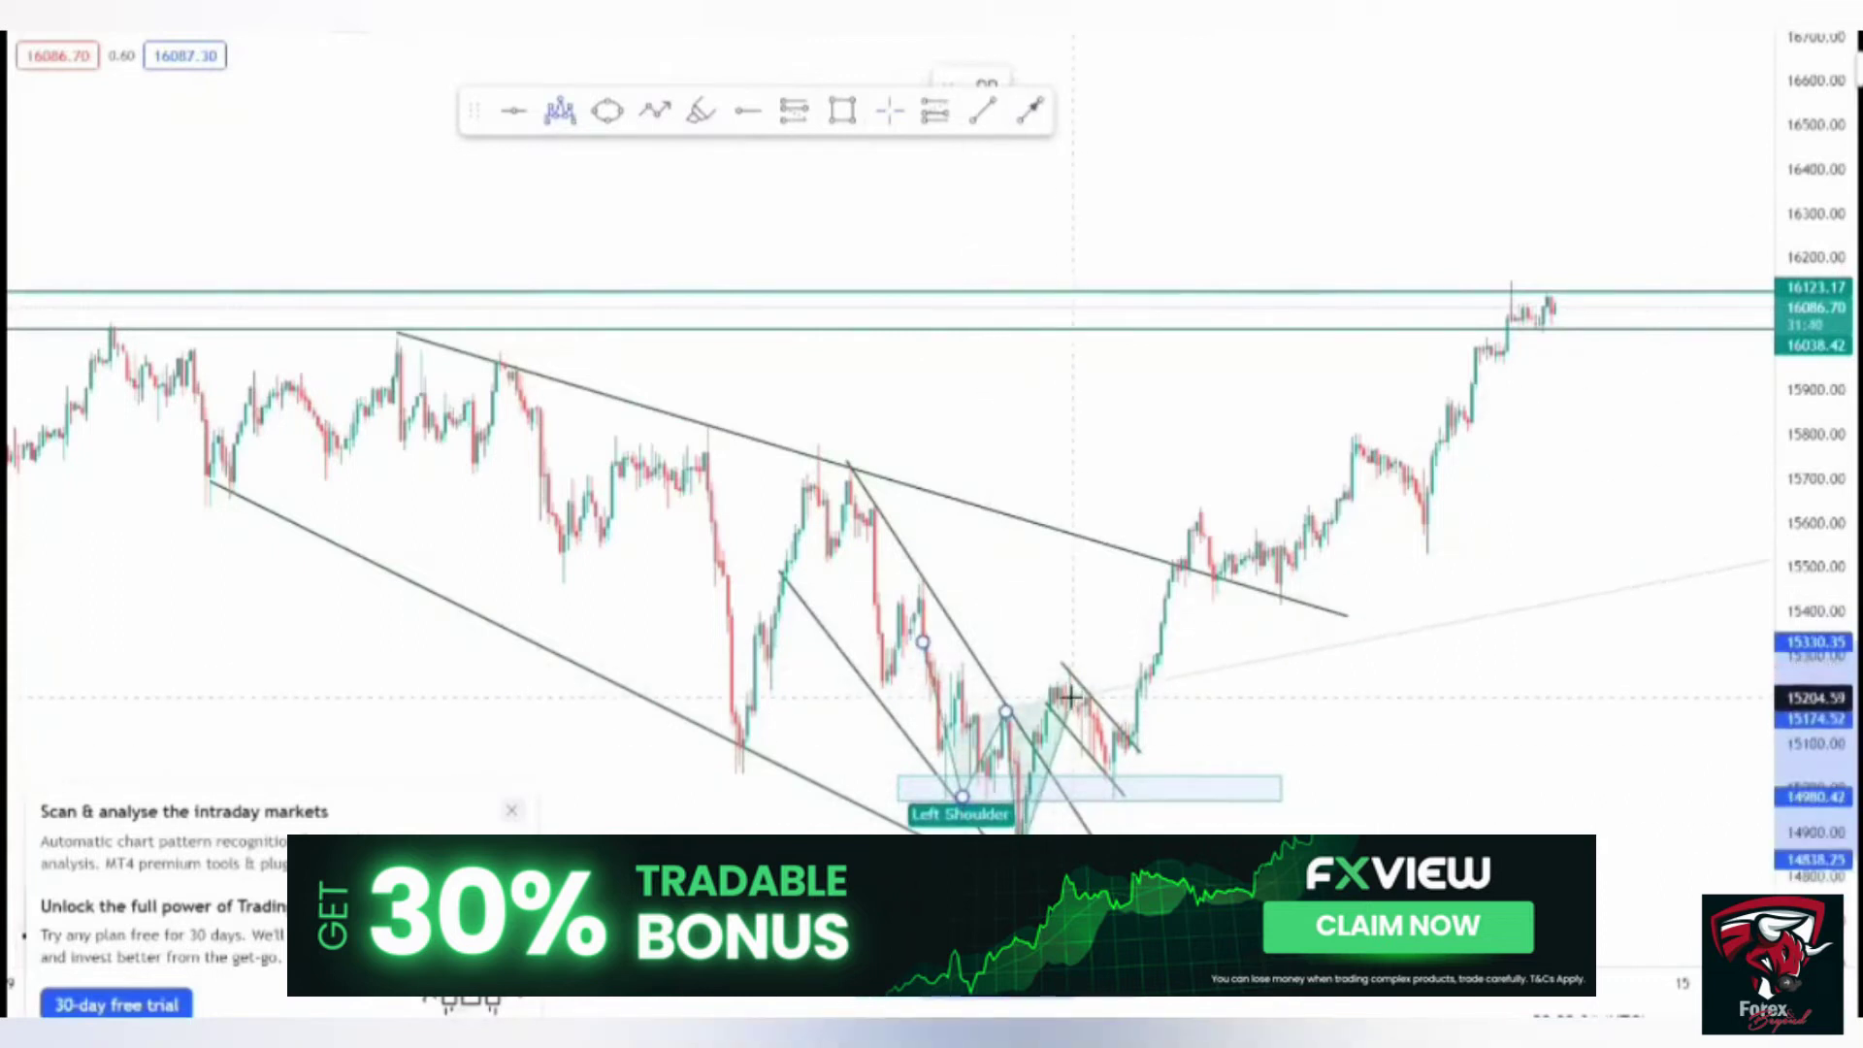
{"action": "left_click", "coordinate": [1071, 696]}
{"action": "left_click", "coordinate": [1101, 782]}
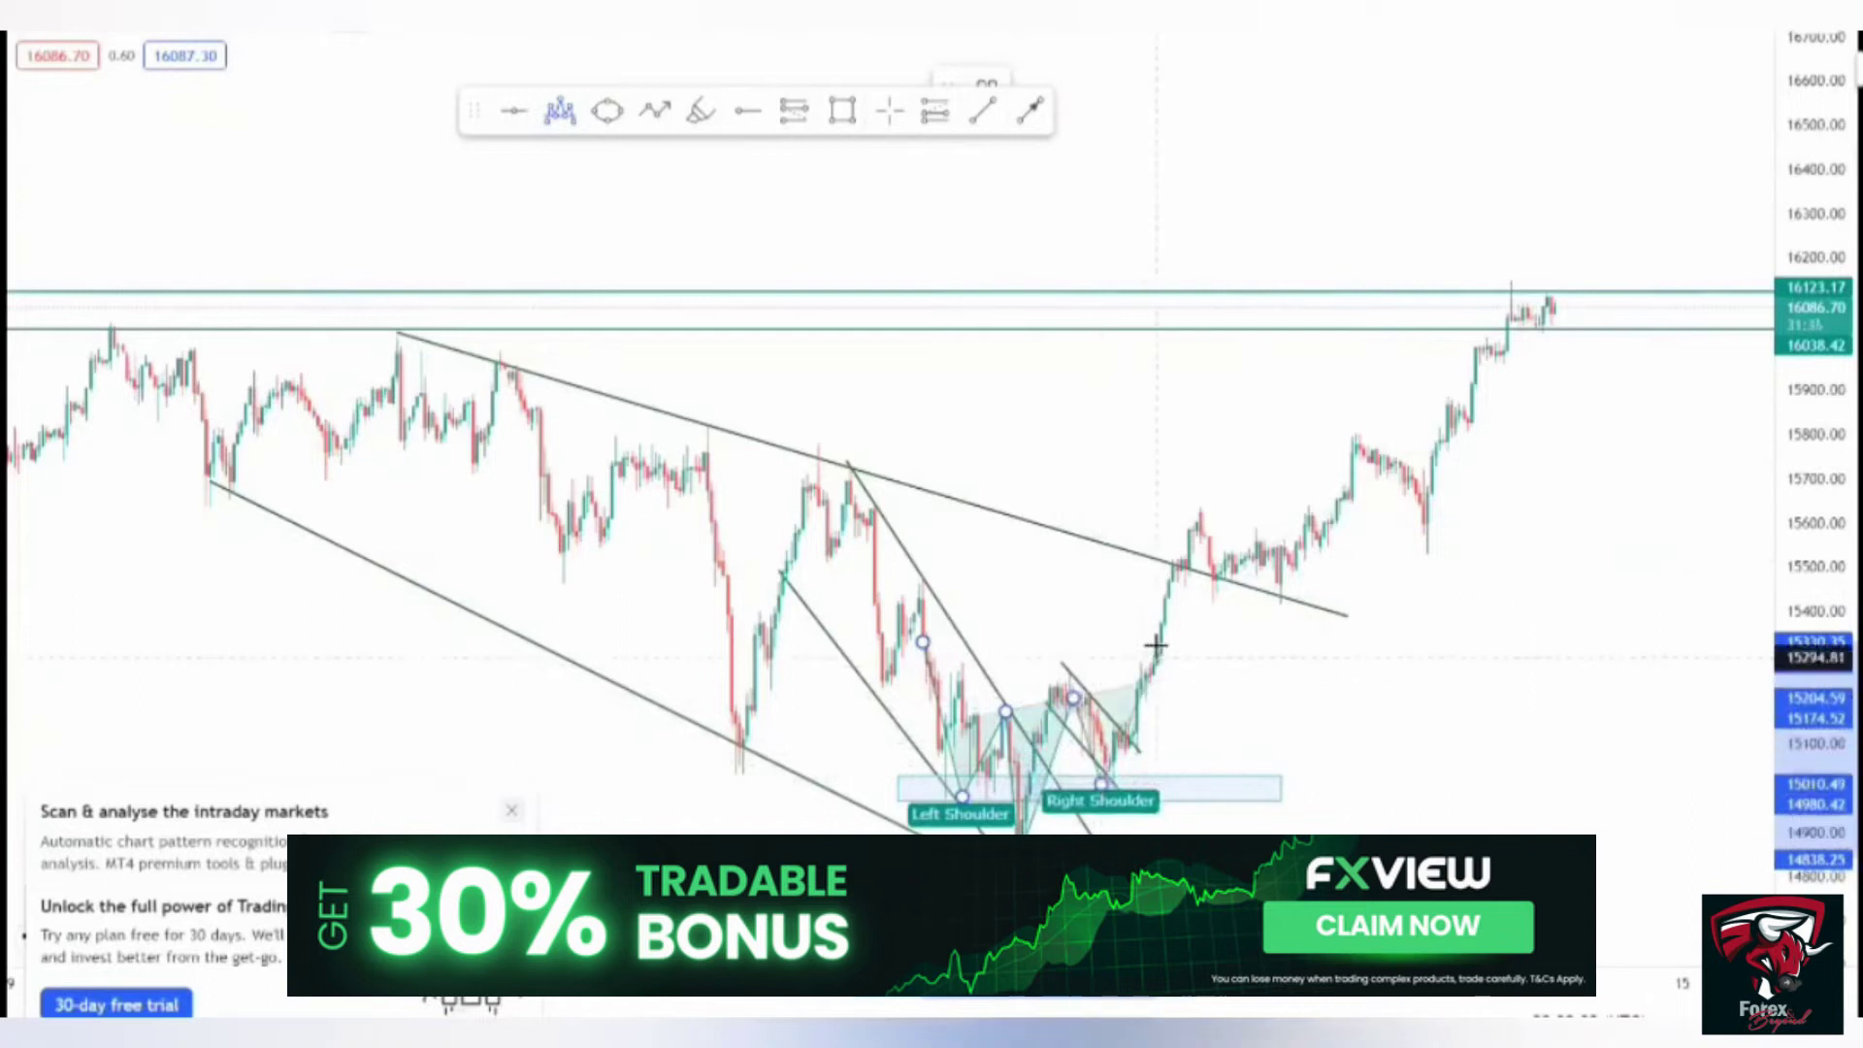
{"action": "left_click", "coordinate": [1249, 698]}
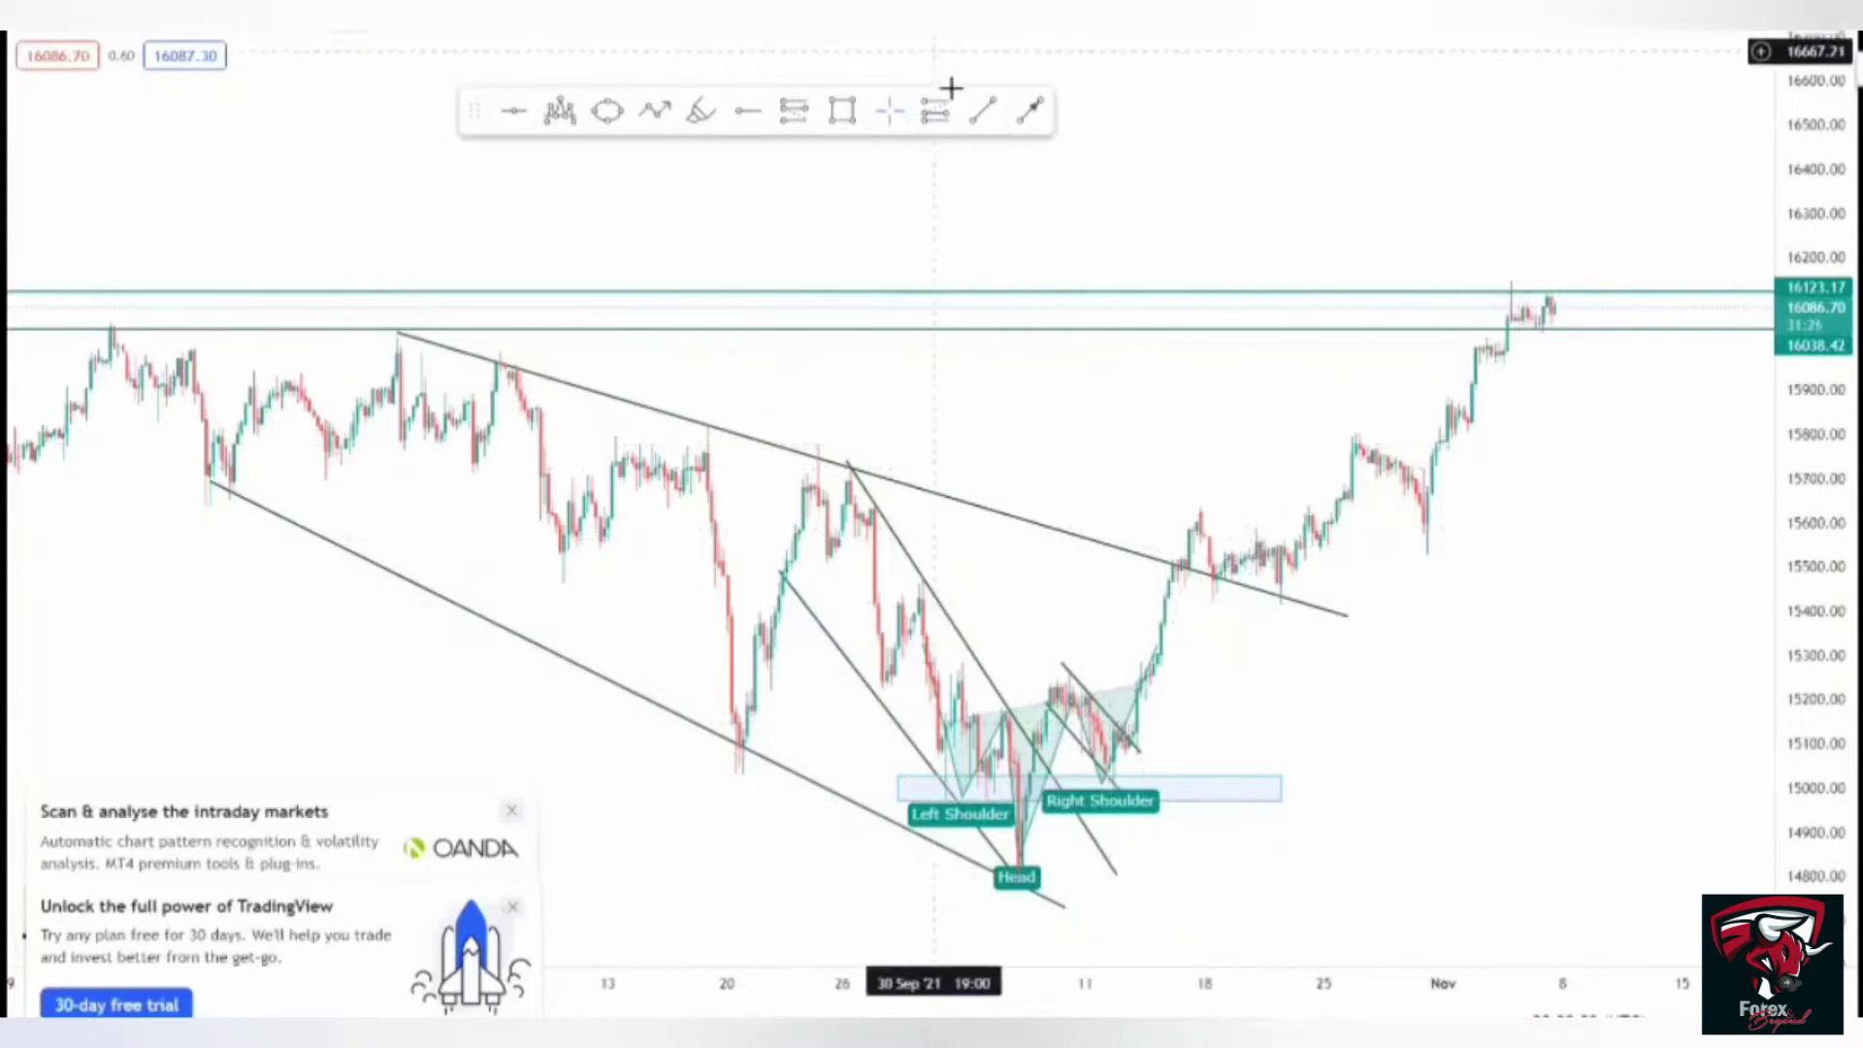
- Mark the mid-October consolidation with a descending trend line from about 15647 to 15522 and a rectangle zone spanning about 15451 to 15401
{"action": "left_click", "coordinate": [1196, 501]}
{"action": "left_click", "coordinate": [1314, 557]}
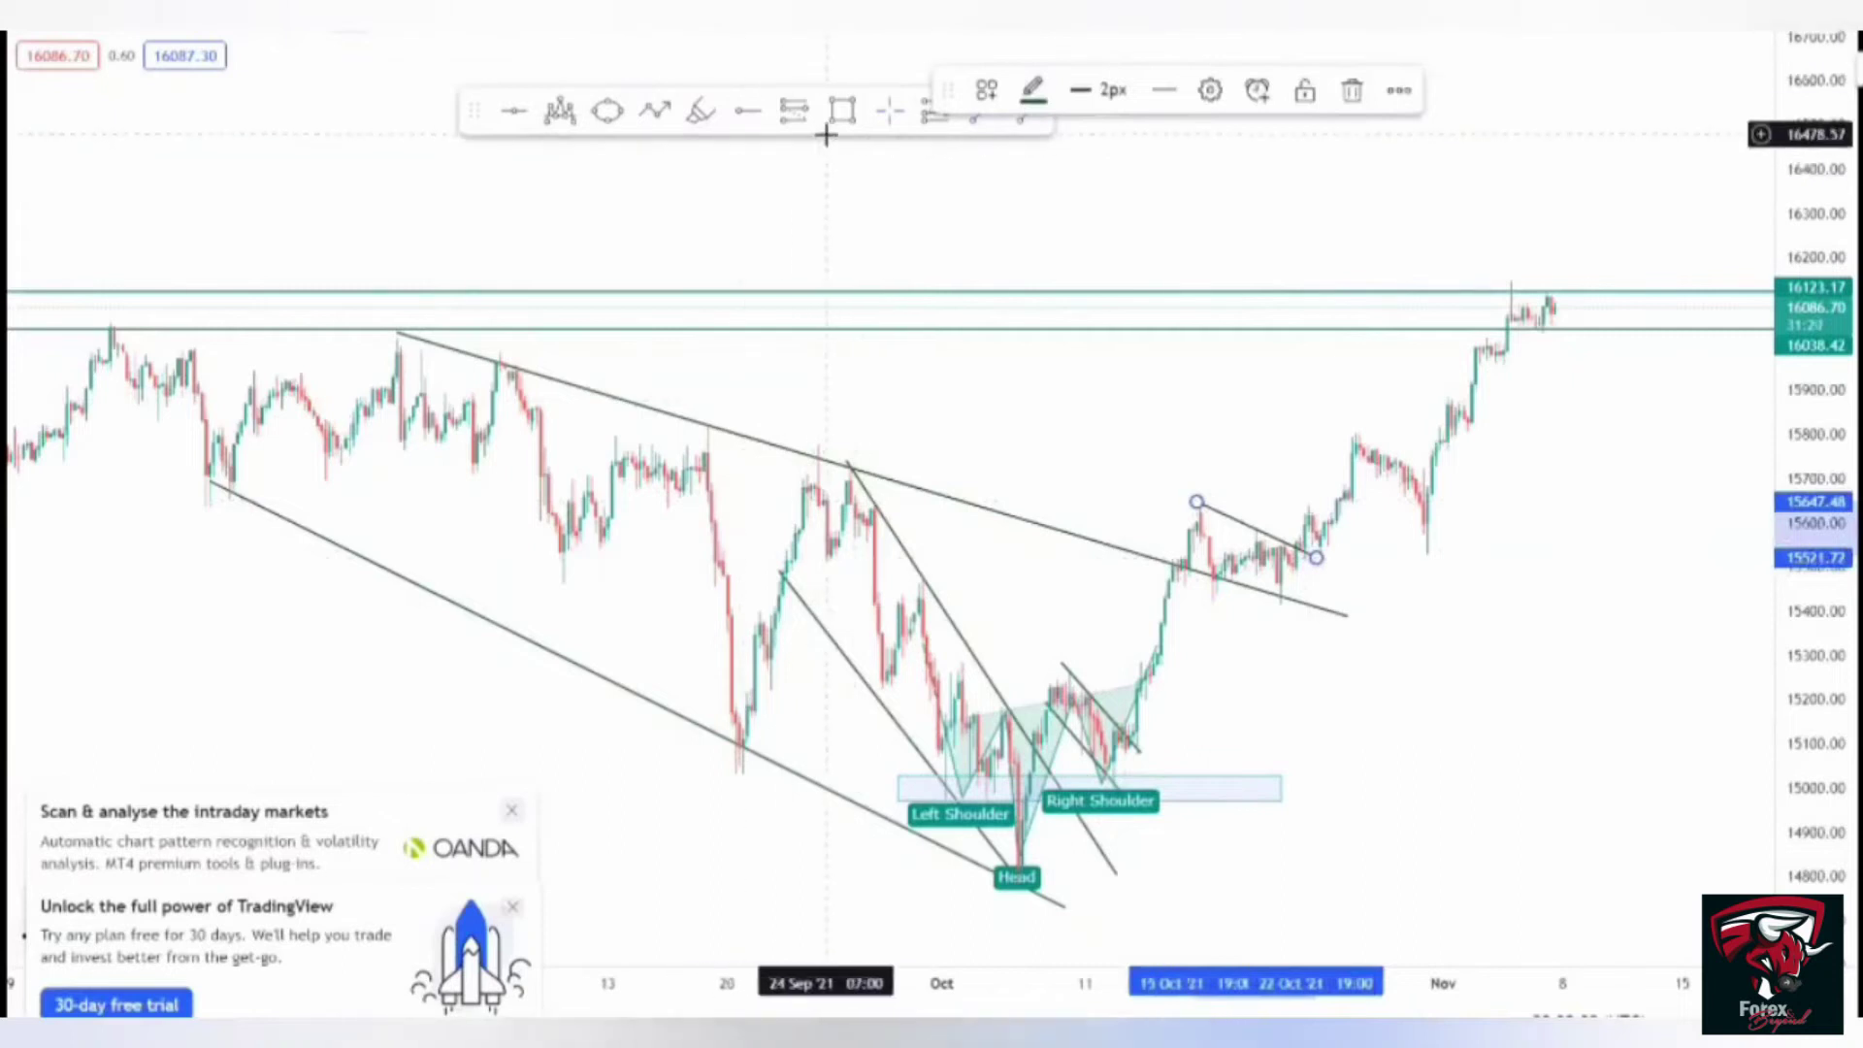
{"action": "left_click", "coordinate": [853, 153]}
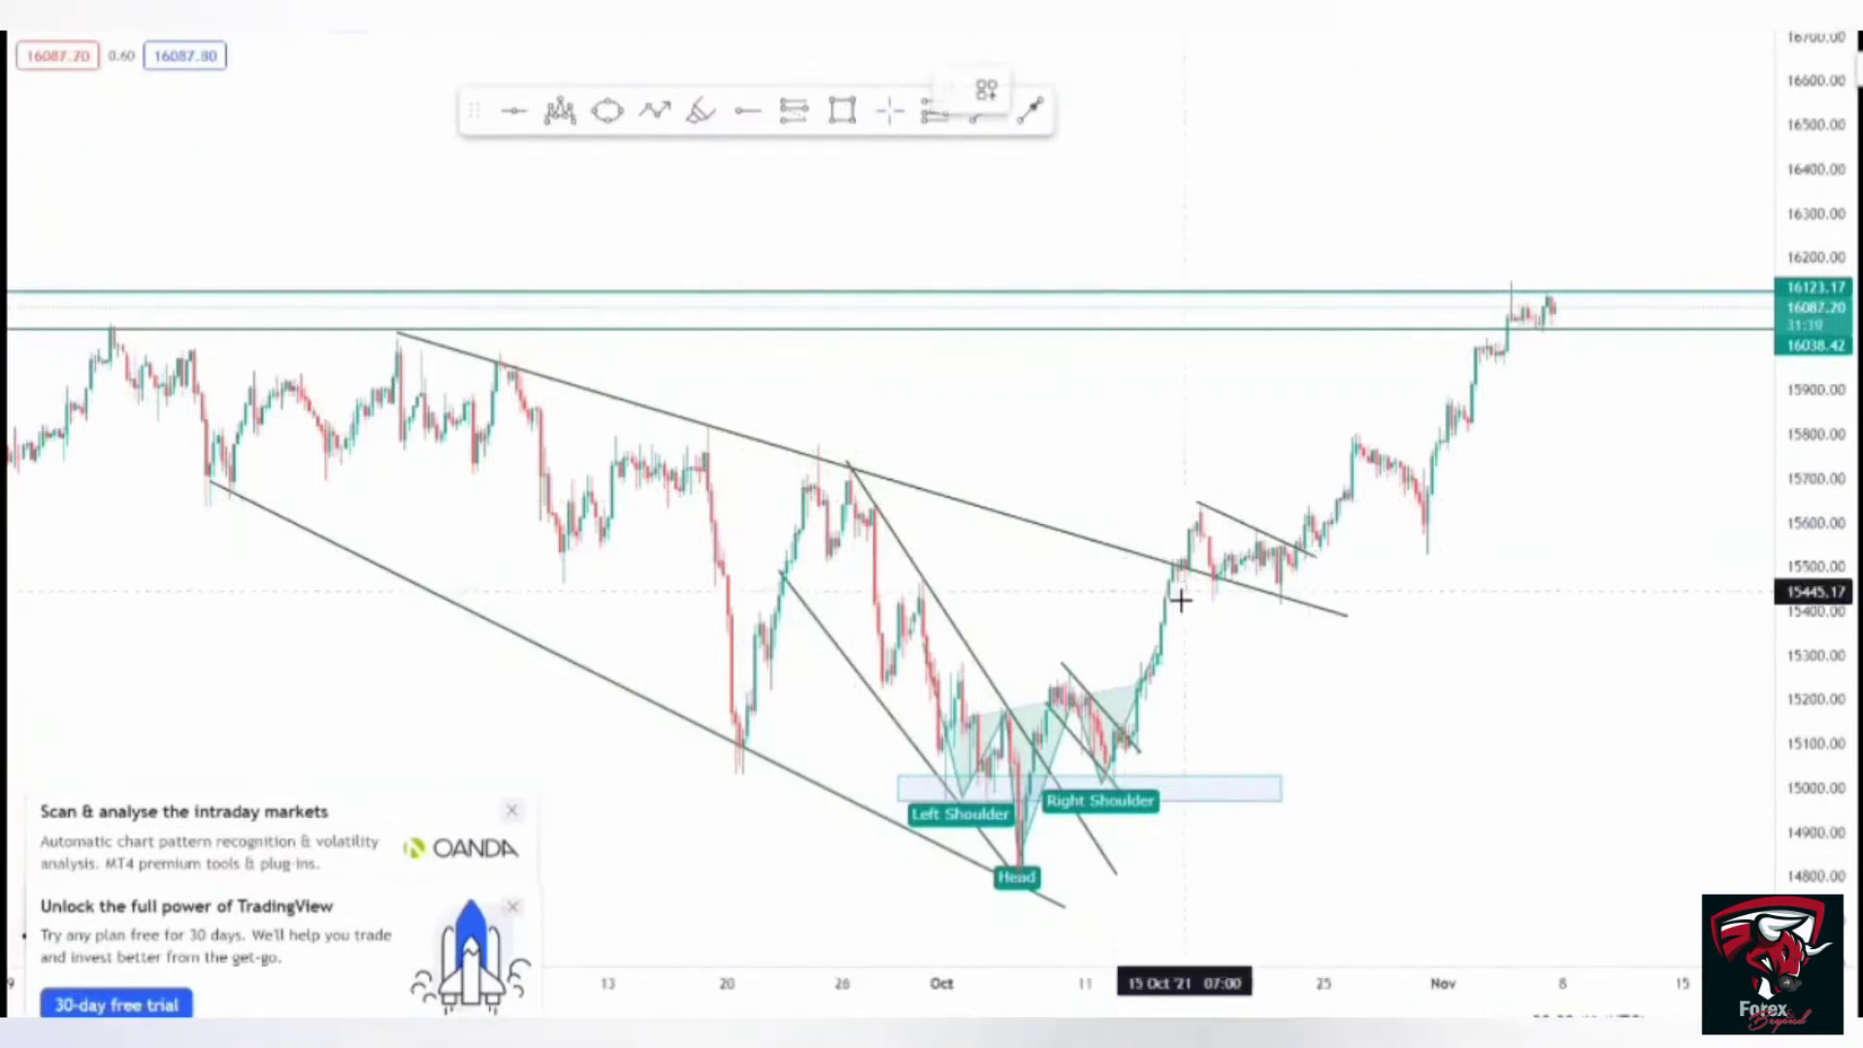
{"action": "left_click_drag", "start_coordinate": [1149, 589], "coordinate": [1337, 611]}
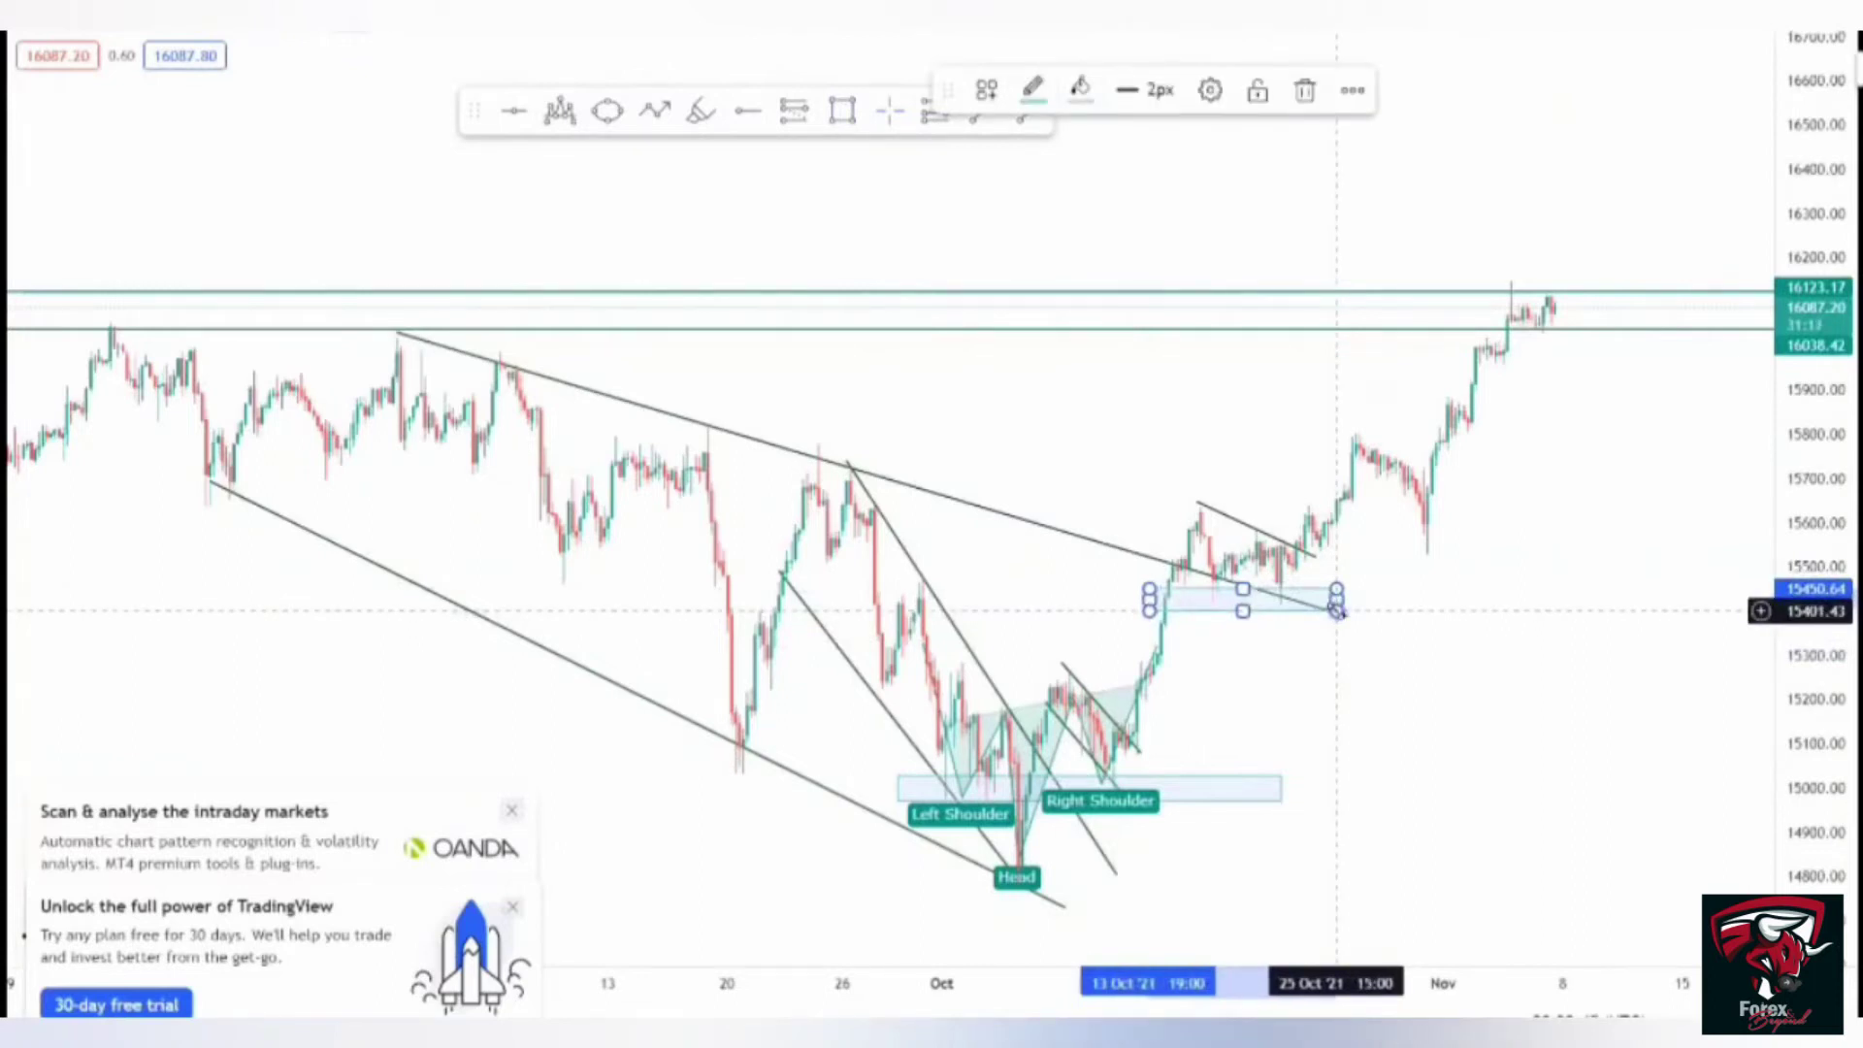
{"action": "left_click", "coordinate": [1357, 618]}
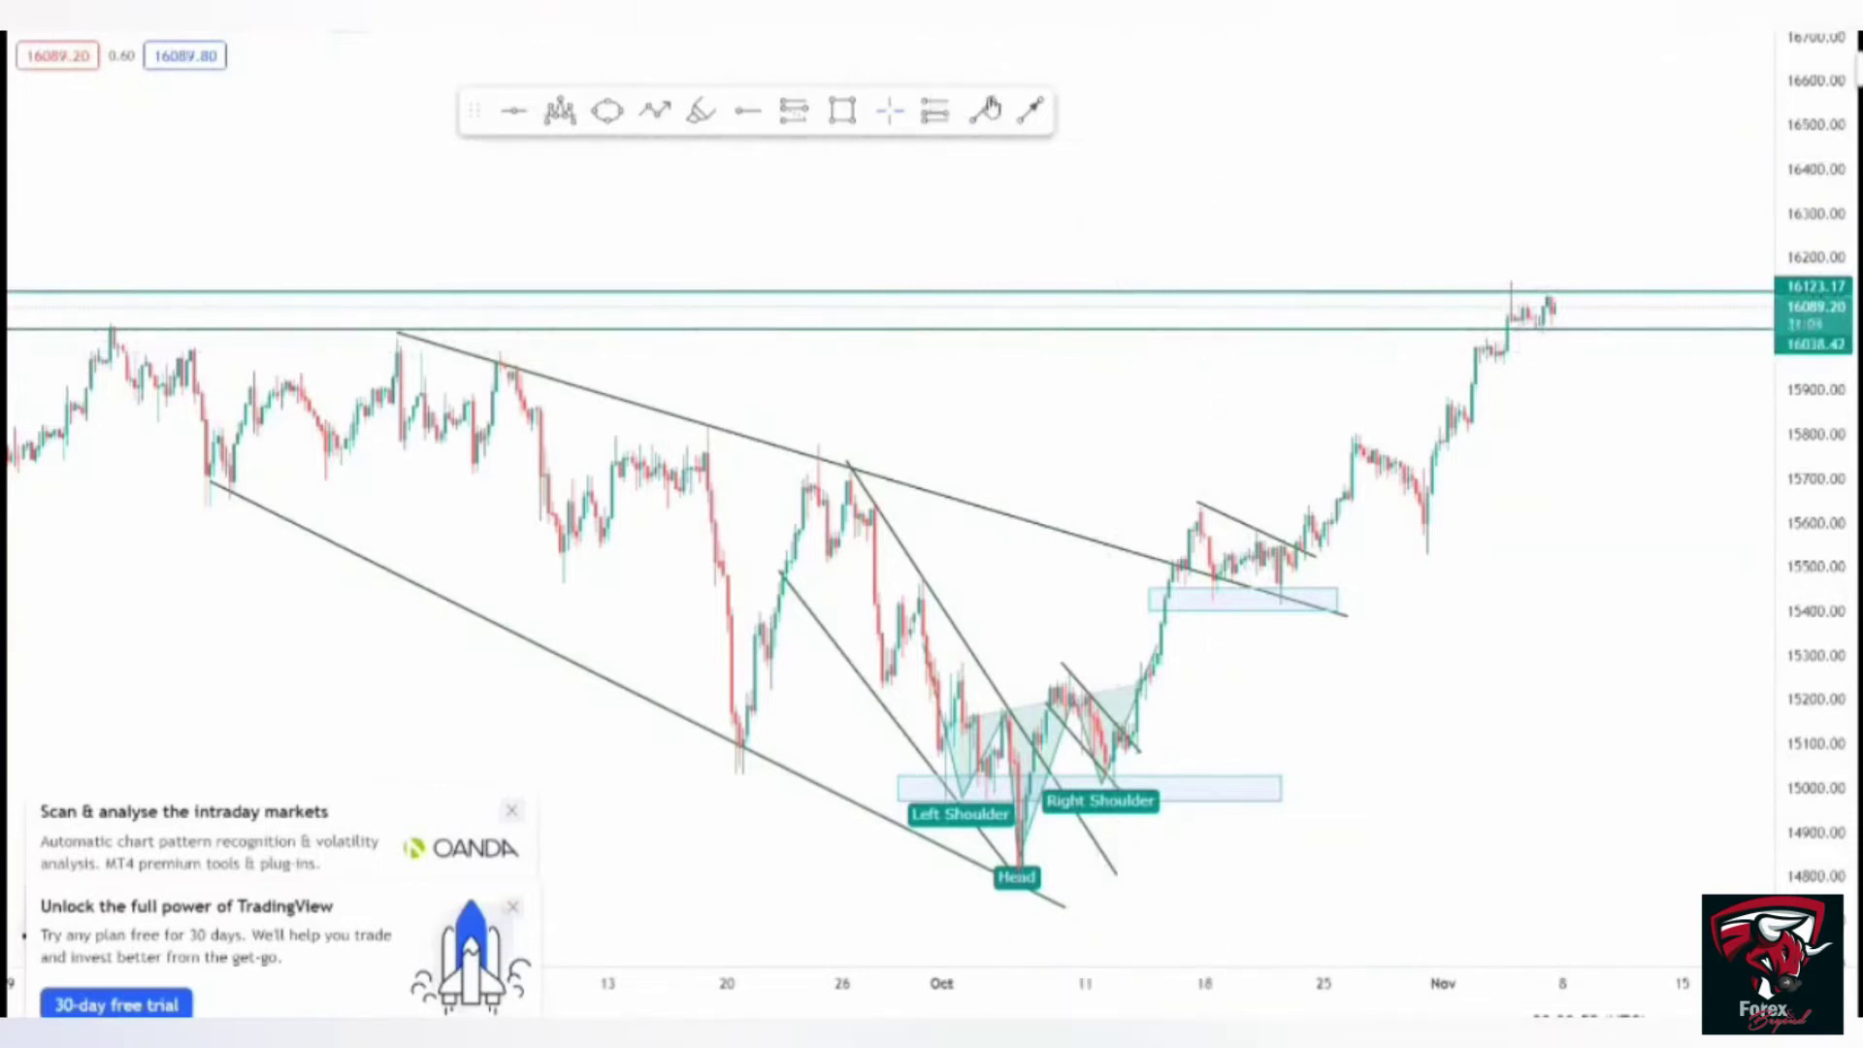
- Enclose the late-October pullback in a descending channel, upper line about 15803 to 15678, lower line about 15780 to 15555
{"action": "left_click", "coordinate": [1356, 433]}
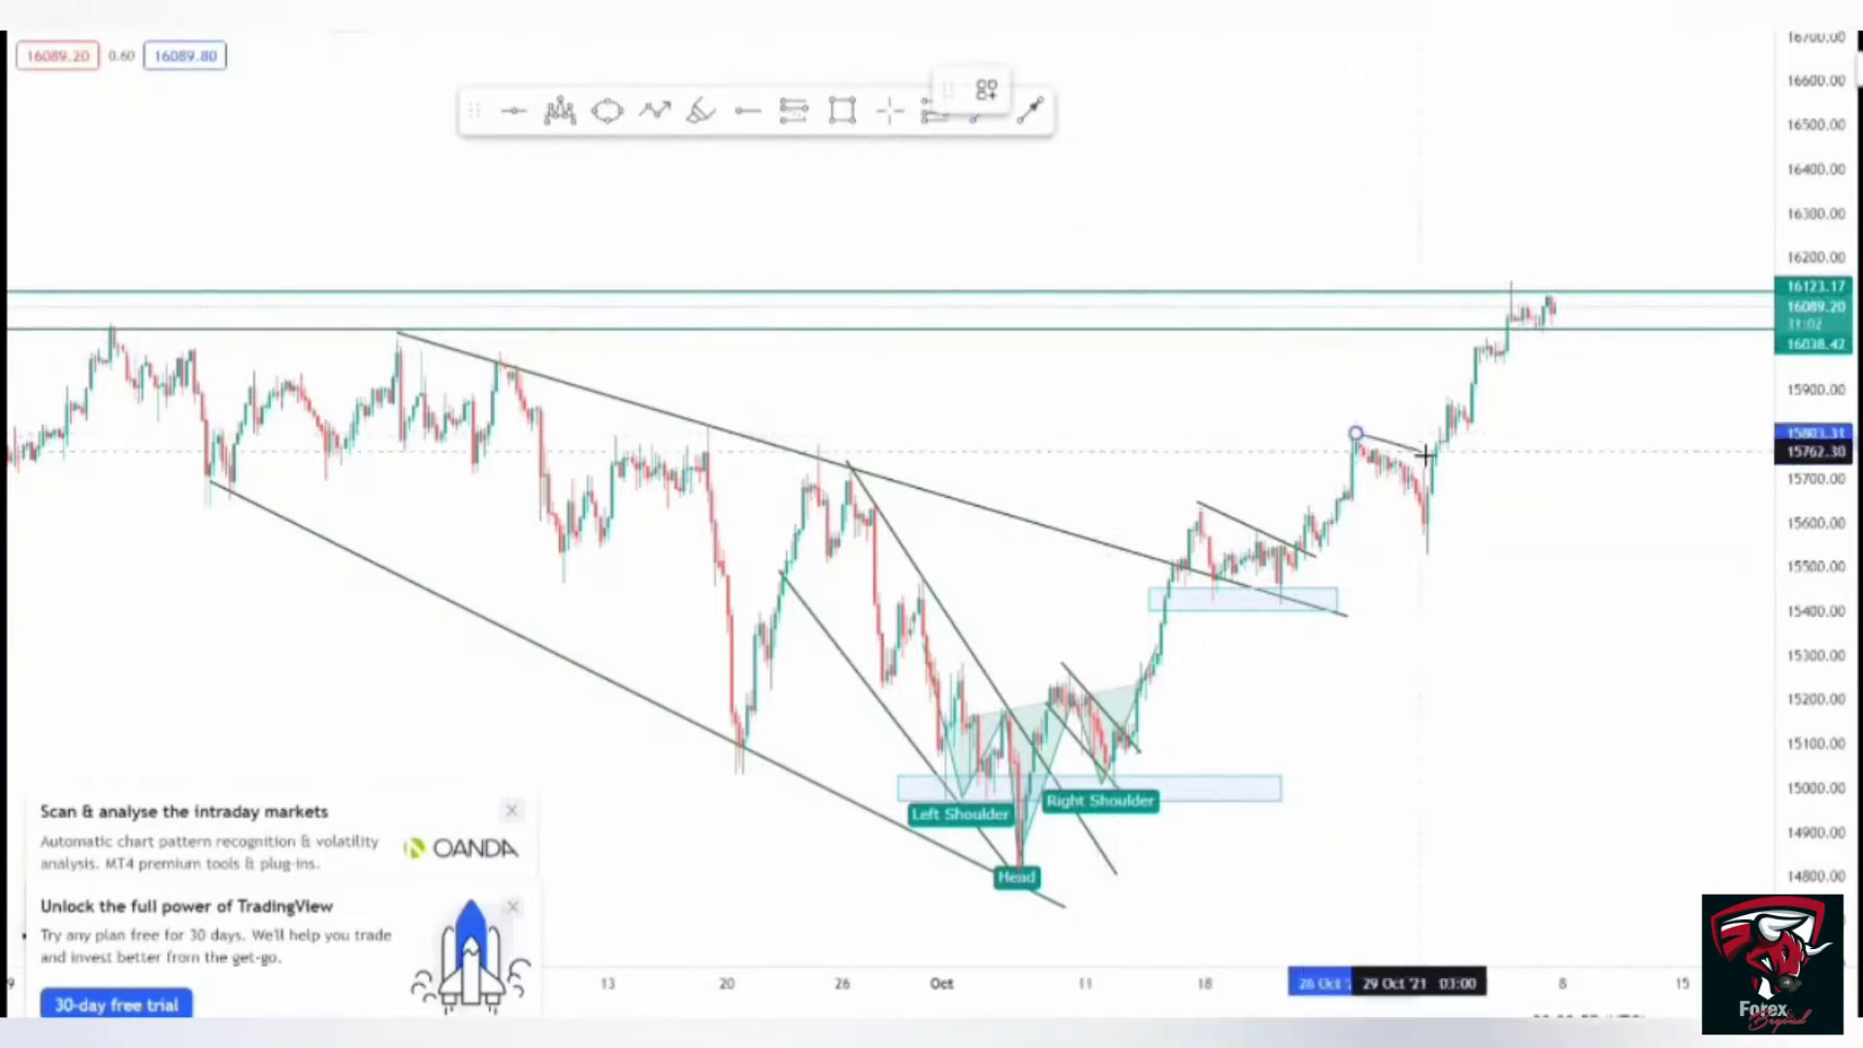
{"action": "left_click", "coordinate": [1448, 488]}
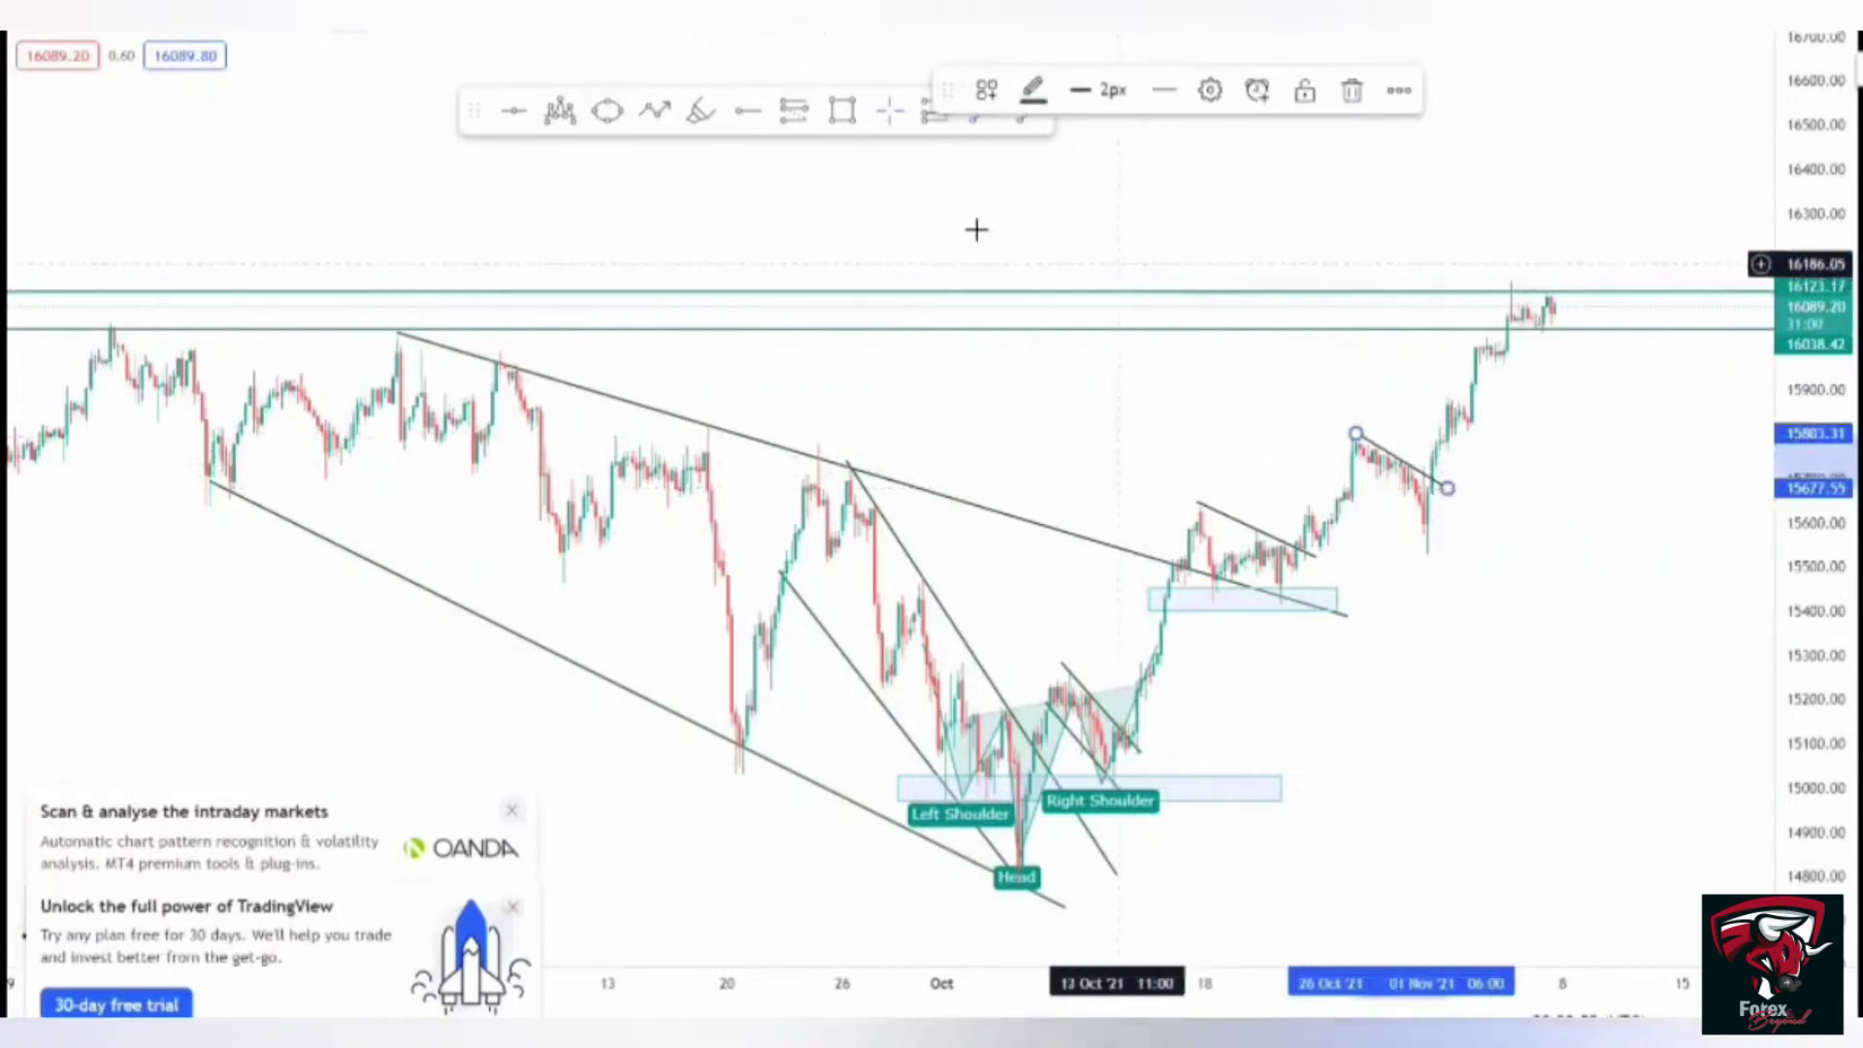
{"action": "left_click", "coordinate": [1090, 243]}
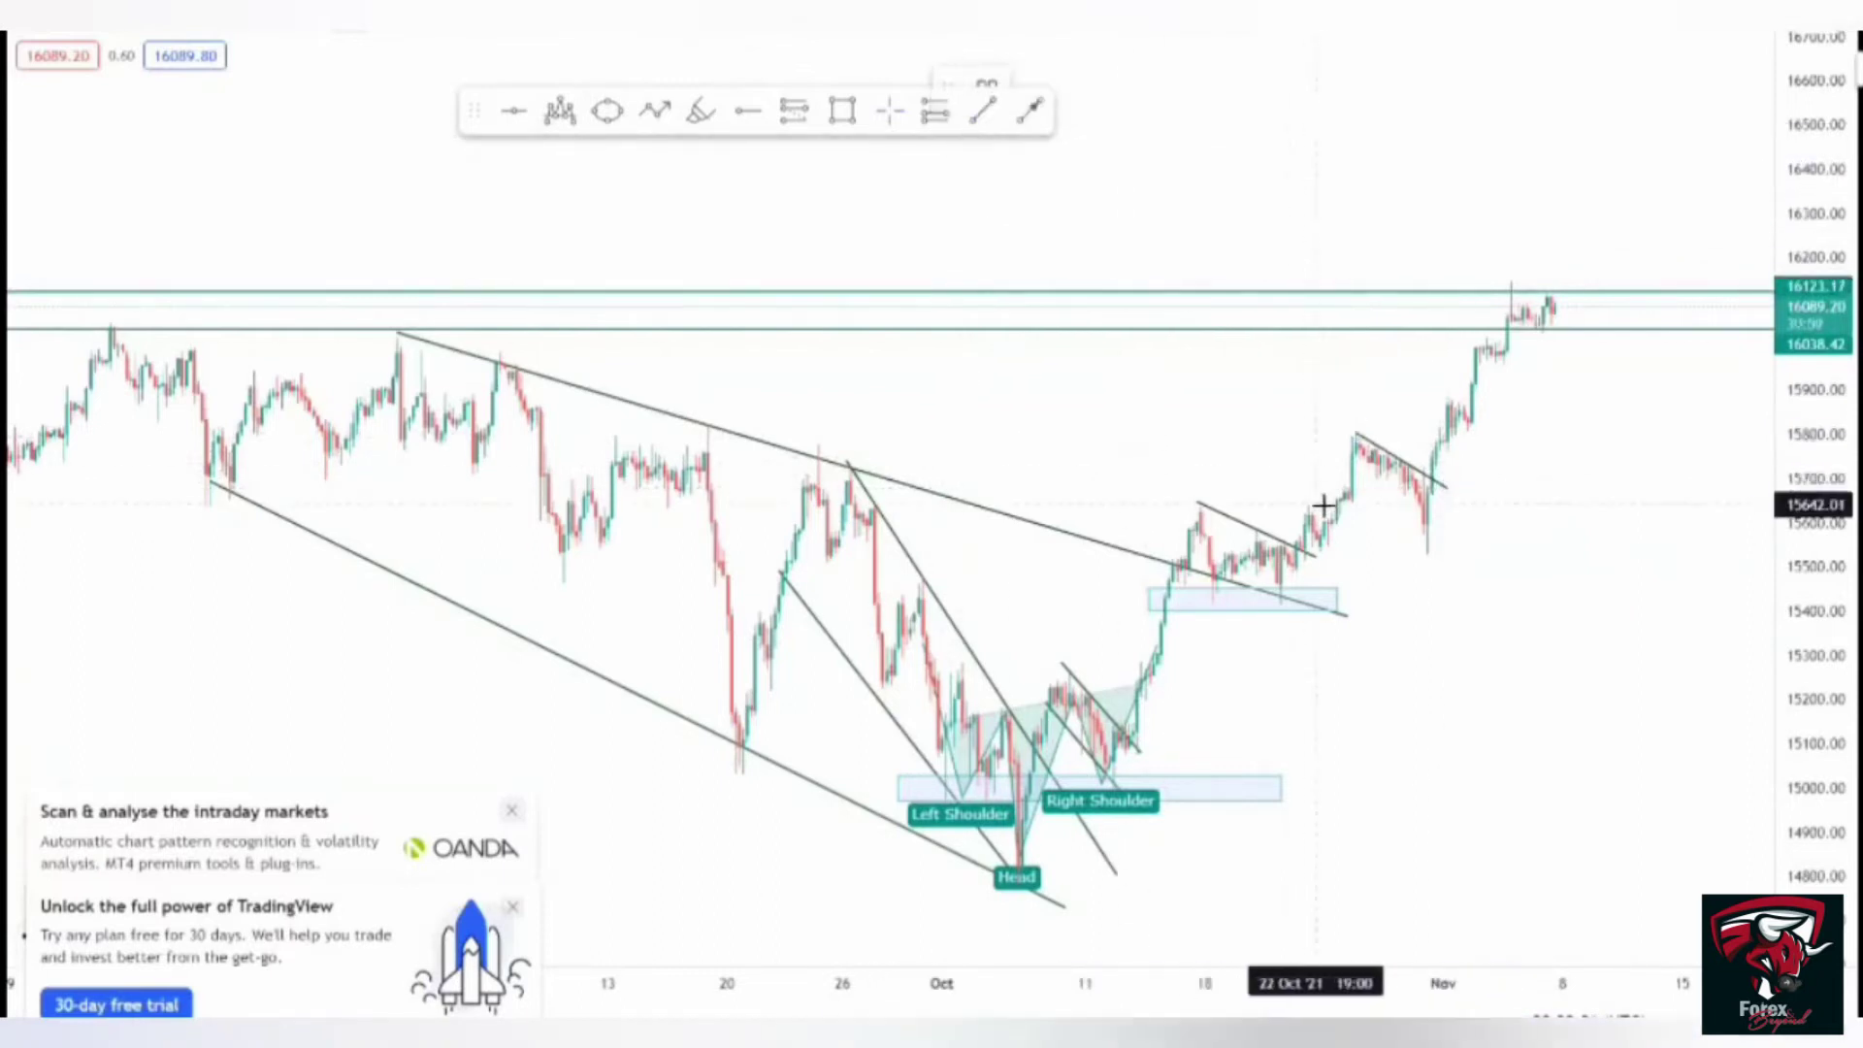
{"action": "left_click", "coordinate": [1440, 543]}
{"action": "right_click", "coordinate": [1570, 449]}
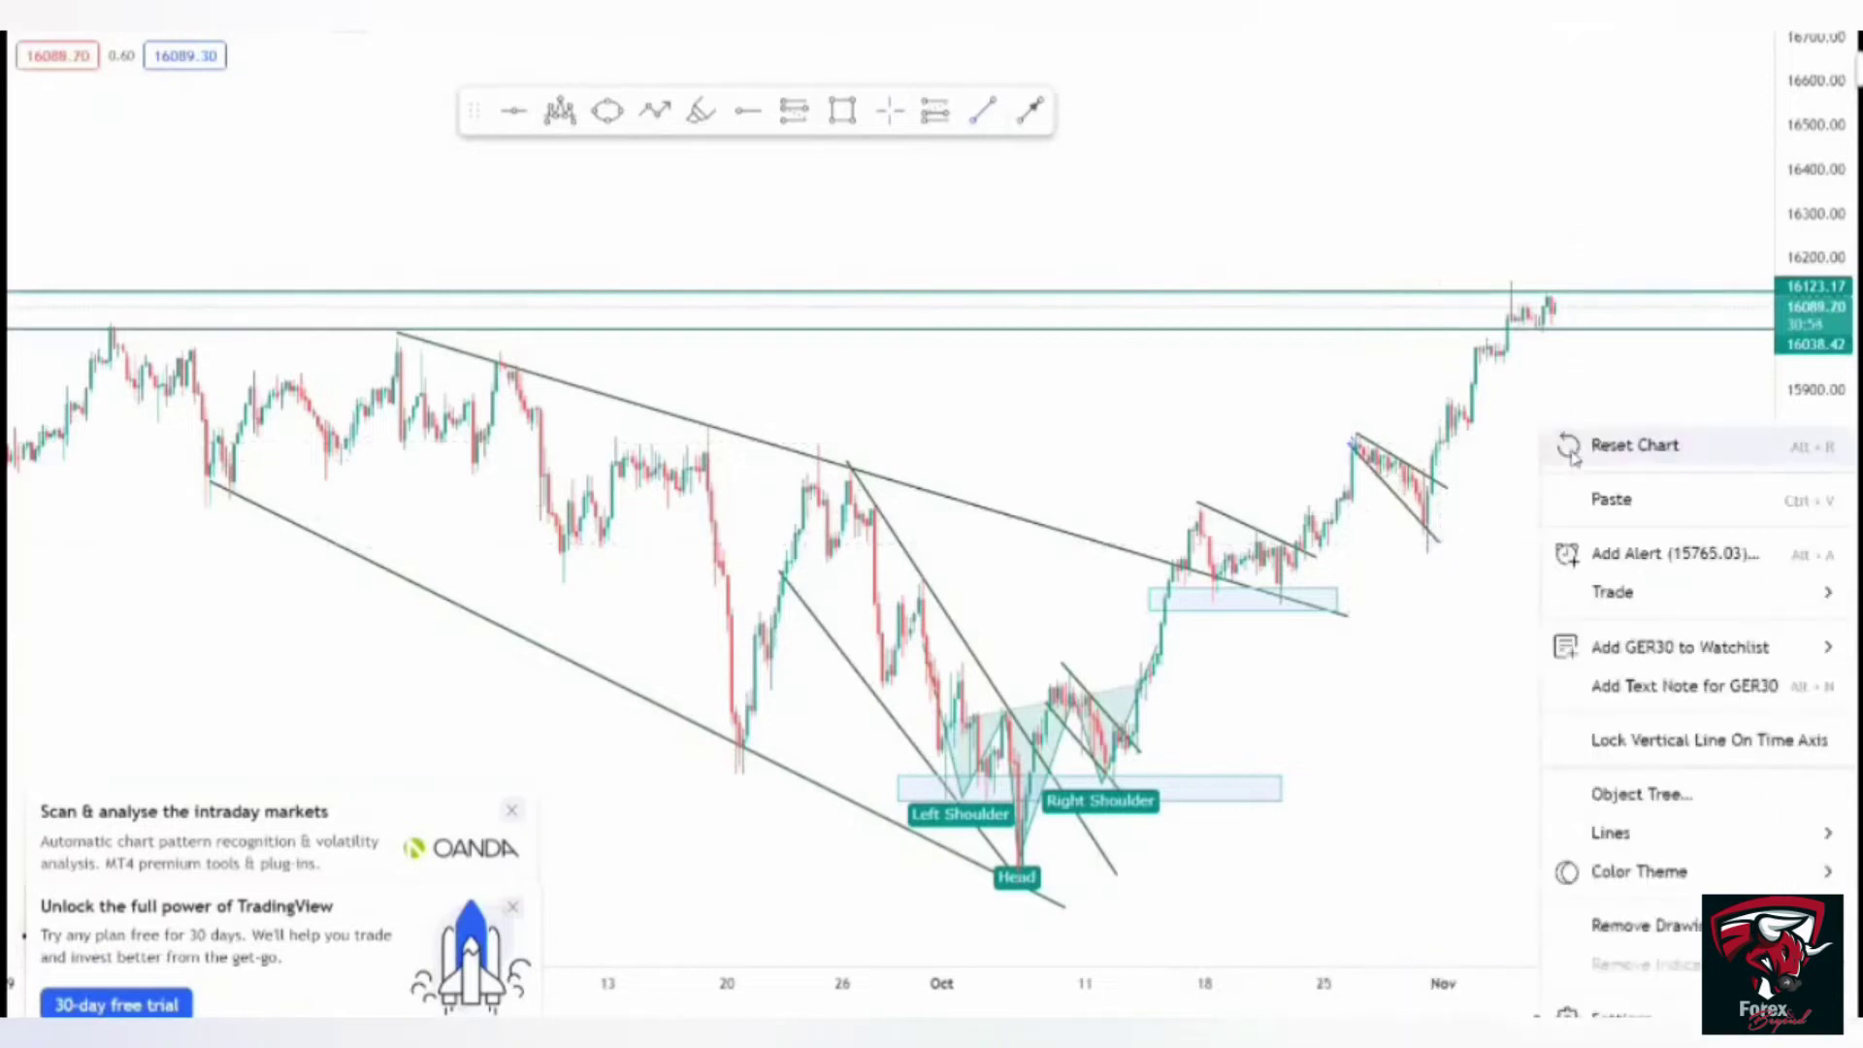
- Change the GER30 chart interval to 30 minutes and reset the chart view
{"action": "type", "text": "39"}
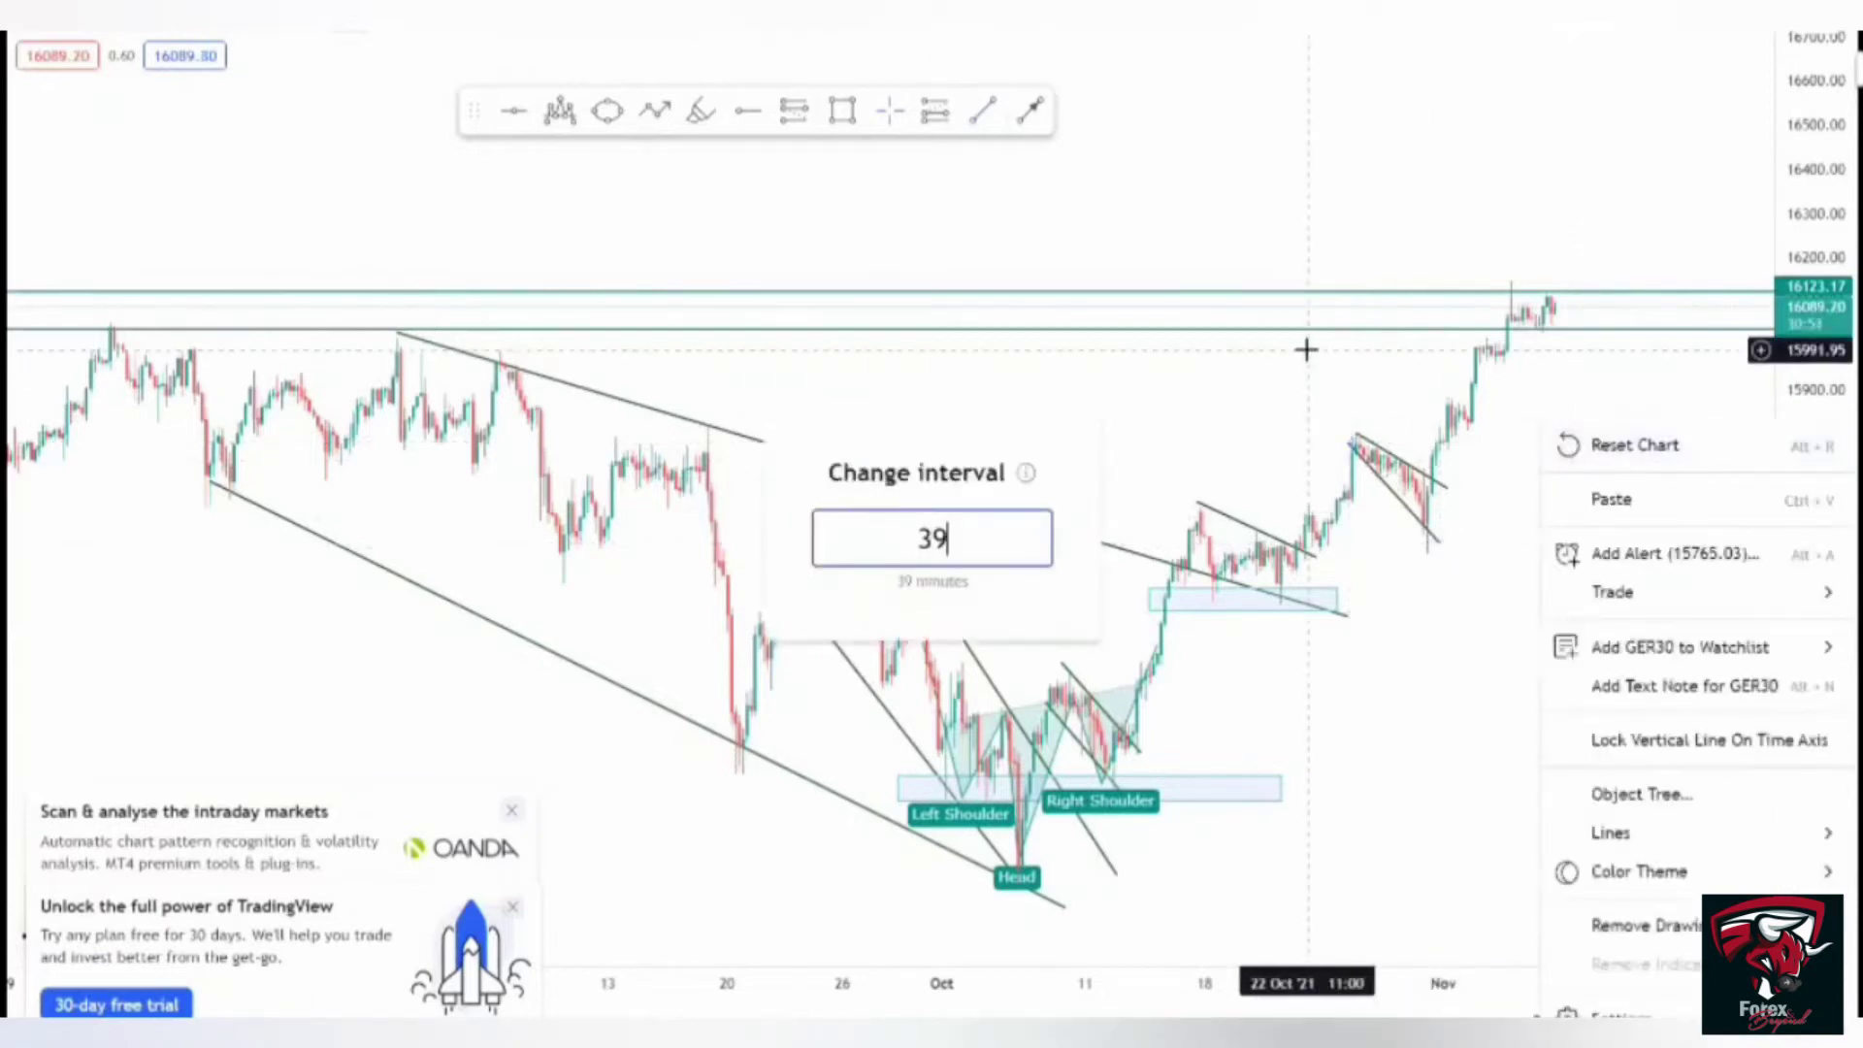
{"action": "key", "text": "Return"}
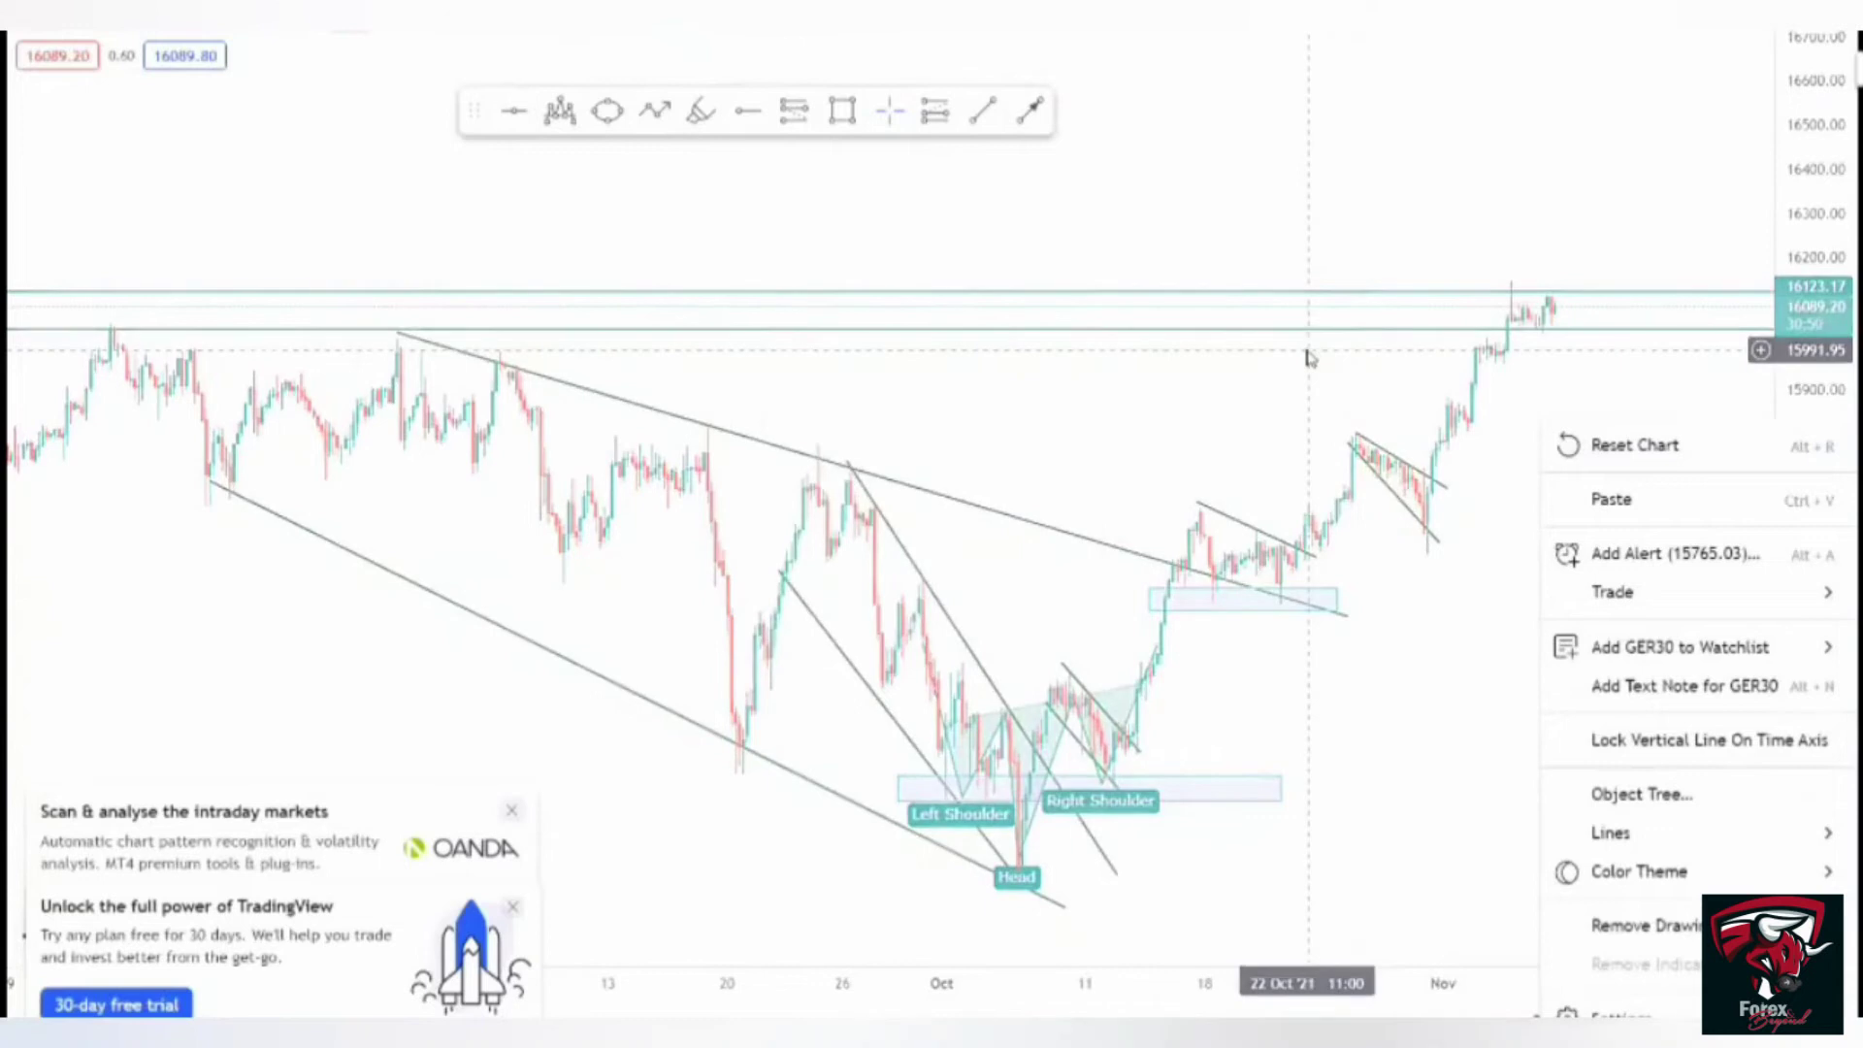
{"action": "key", "text": "alt+r"}
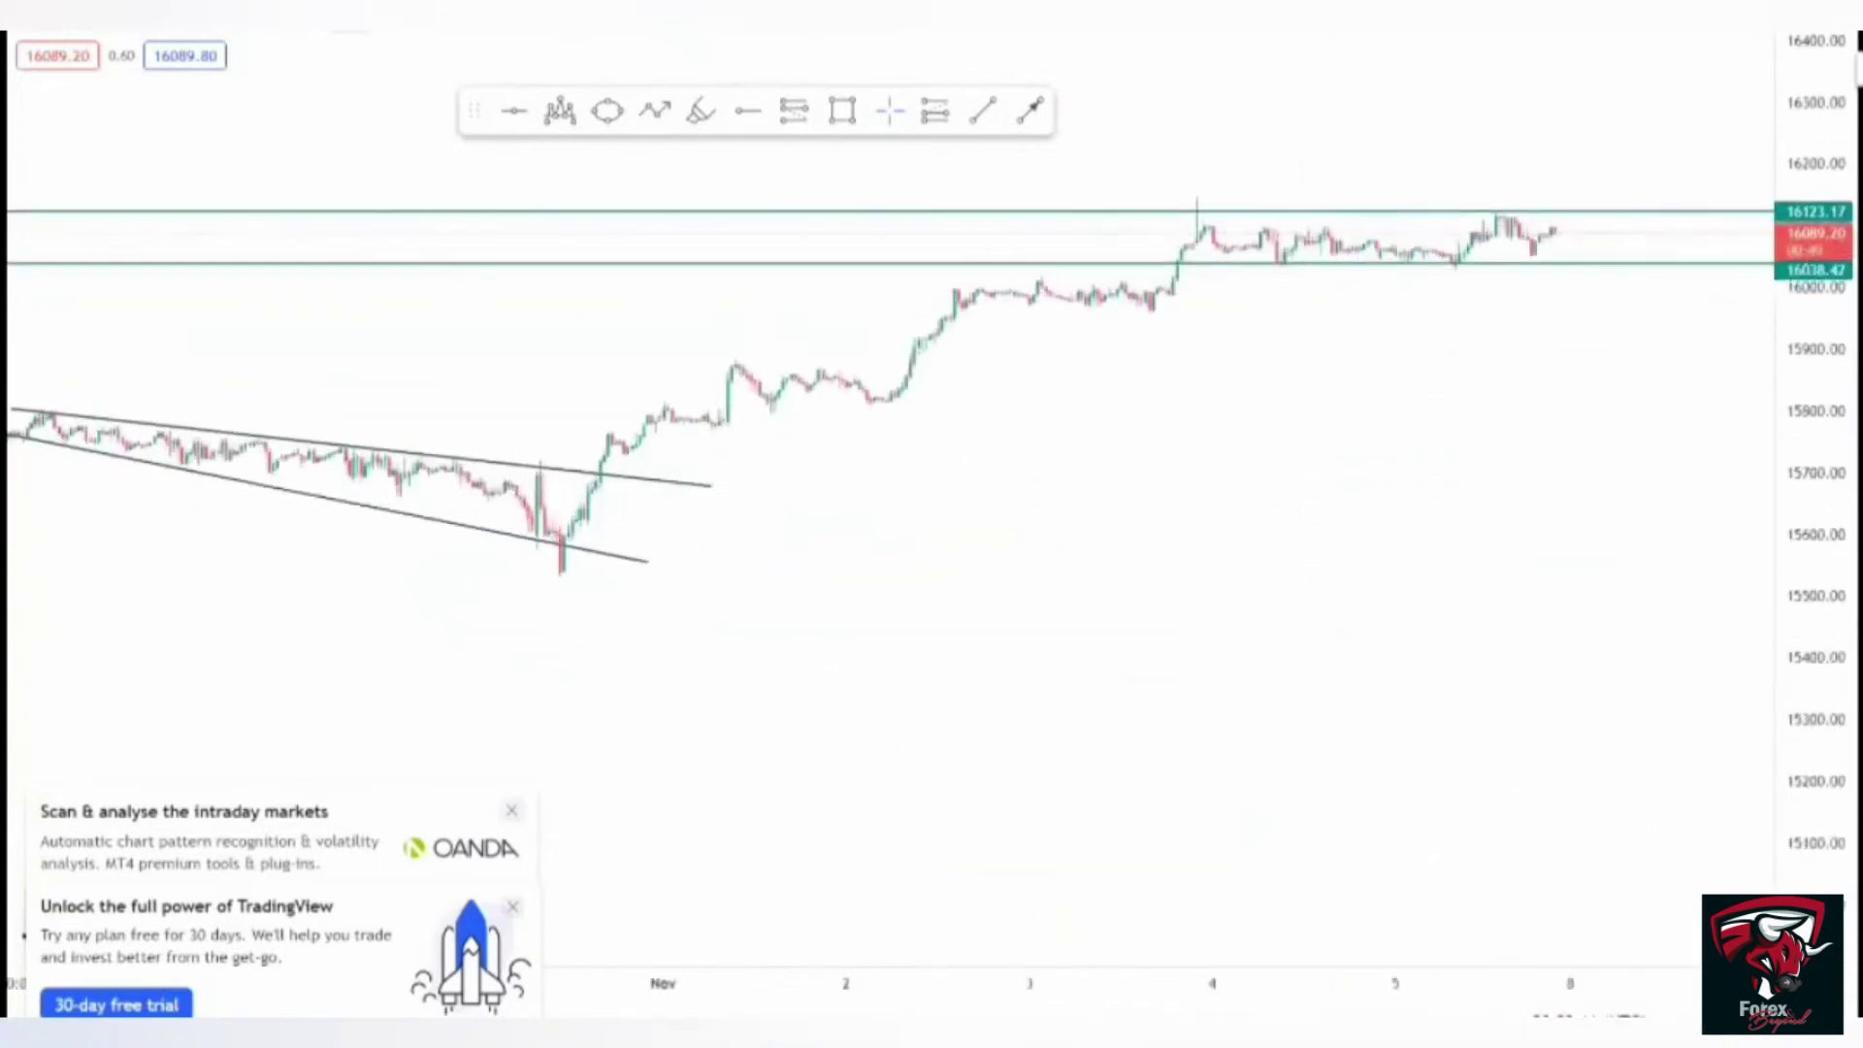
- Trace the November upswings with the highlighter, from the 2 November rise to a projected move above the upper level at about 16225
{"action": "left_click_drag", "start_coordinate": [1825, 317], "coordinate": [1825, 281]}
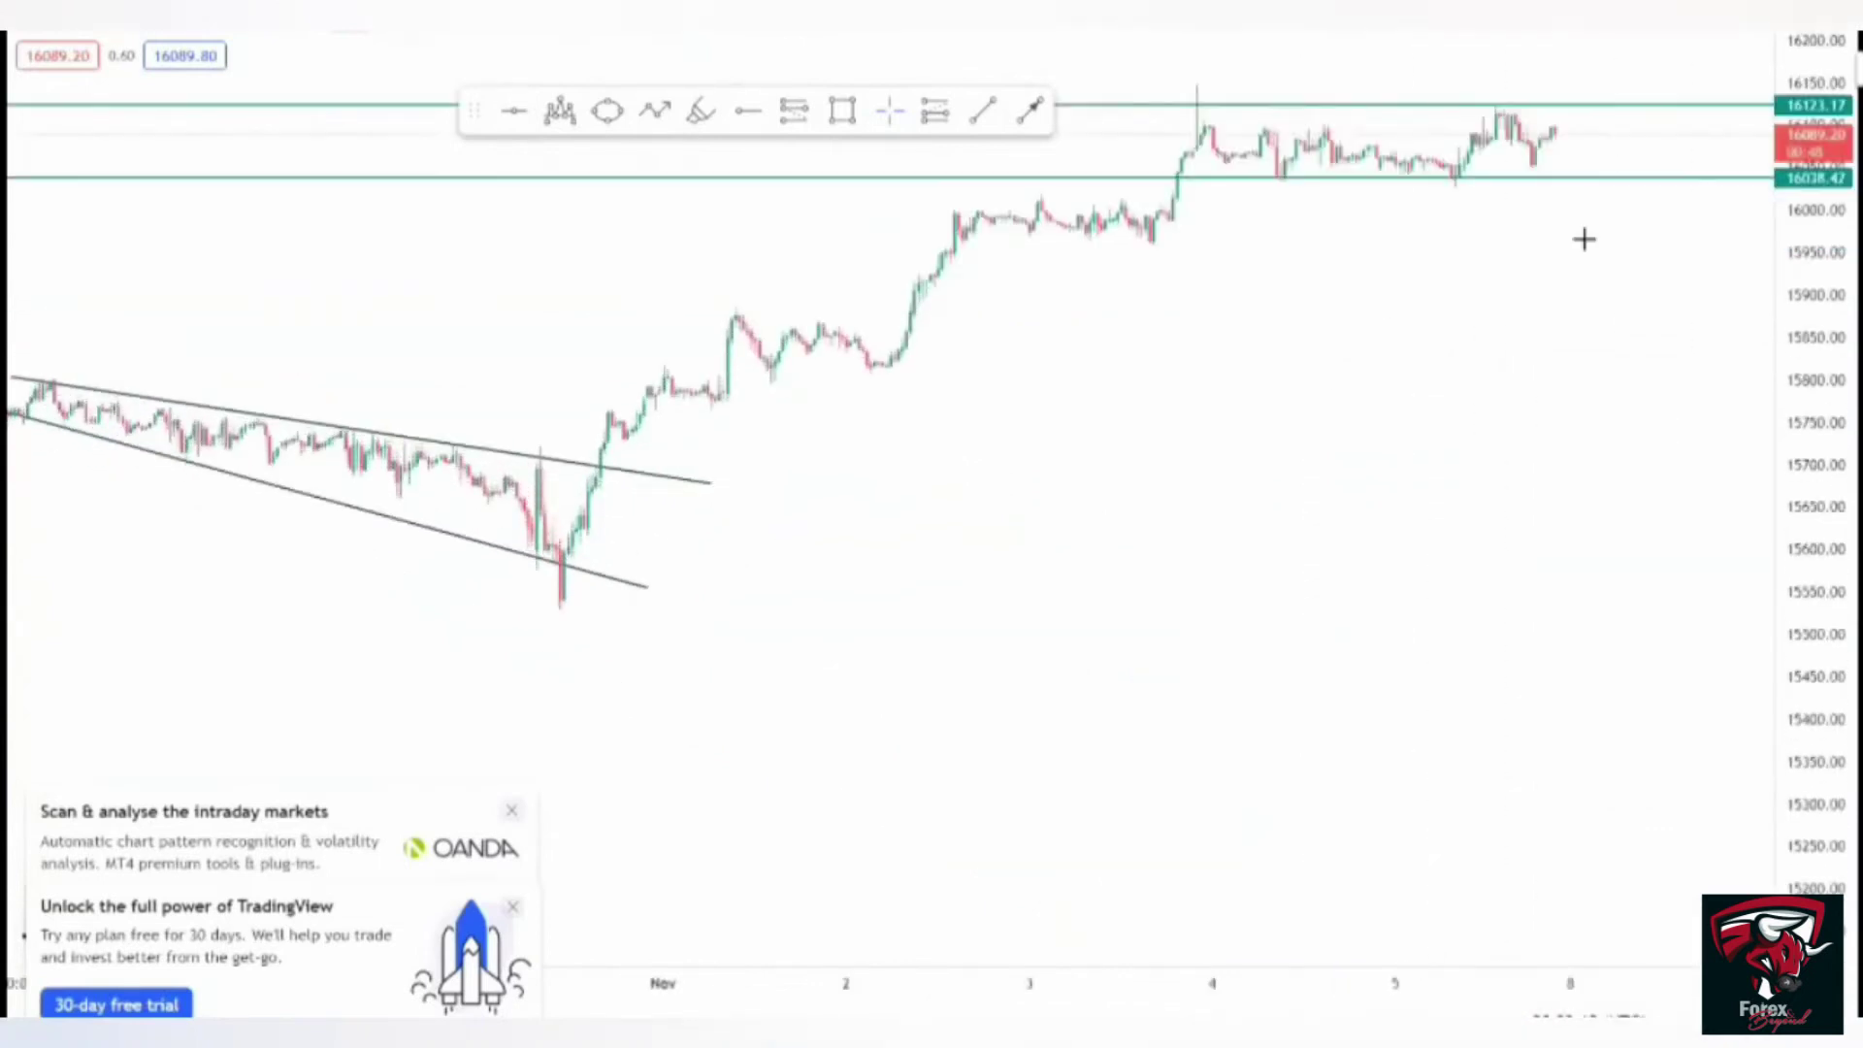
{"action": "left_click_drag", "start_coordinate": [1831, 548], "coordinate": [1831, 485]}
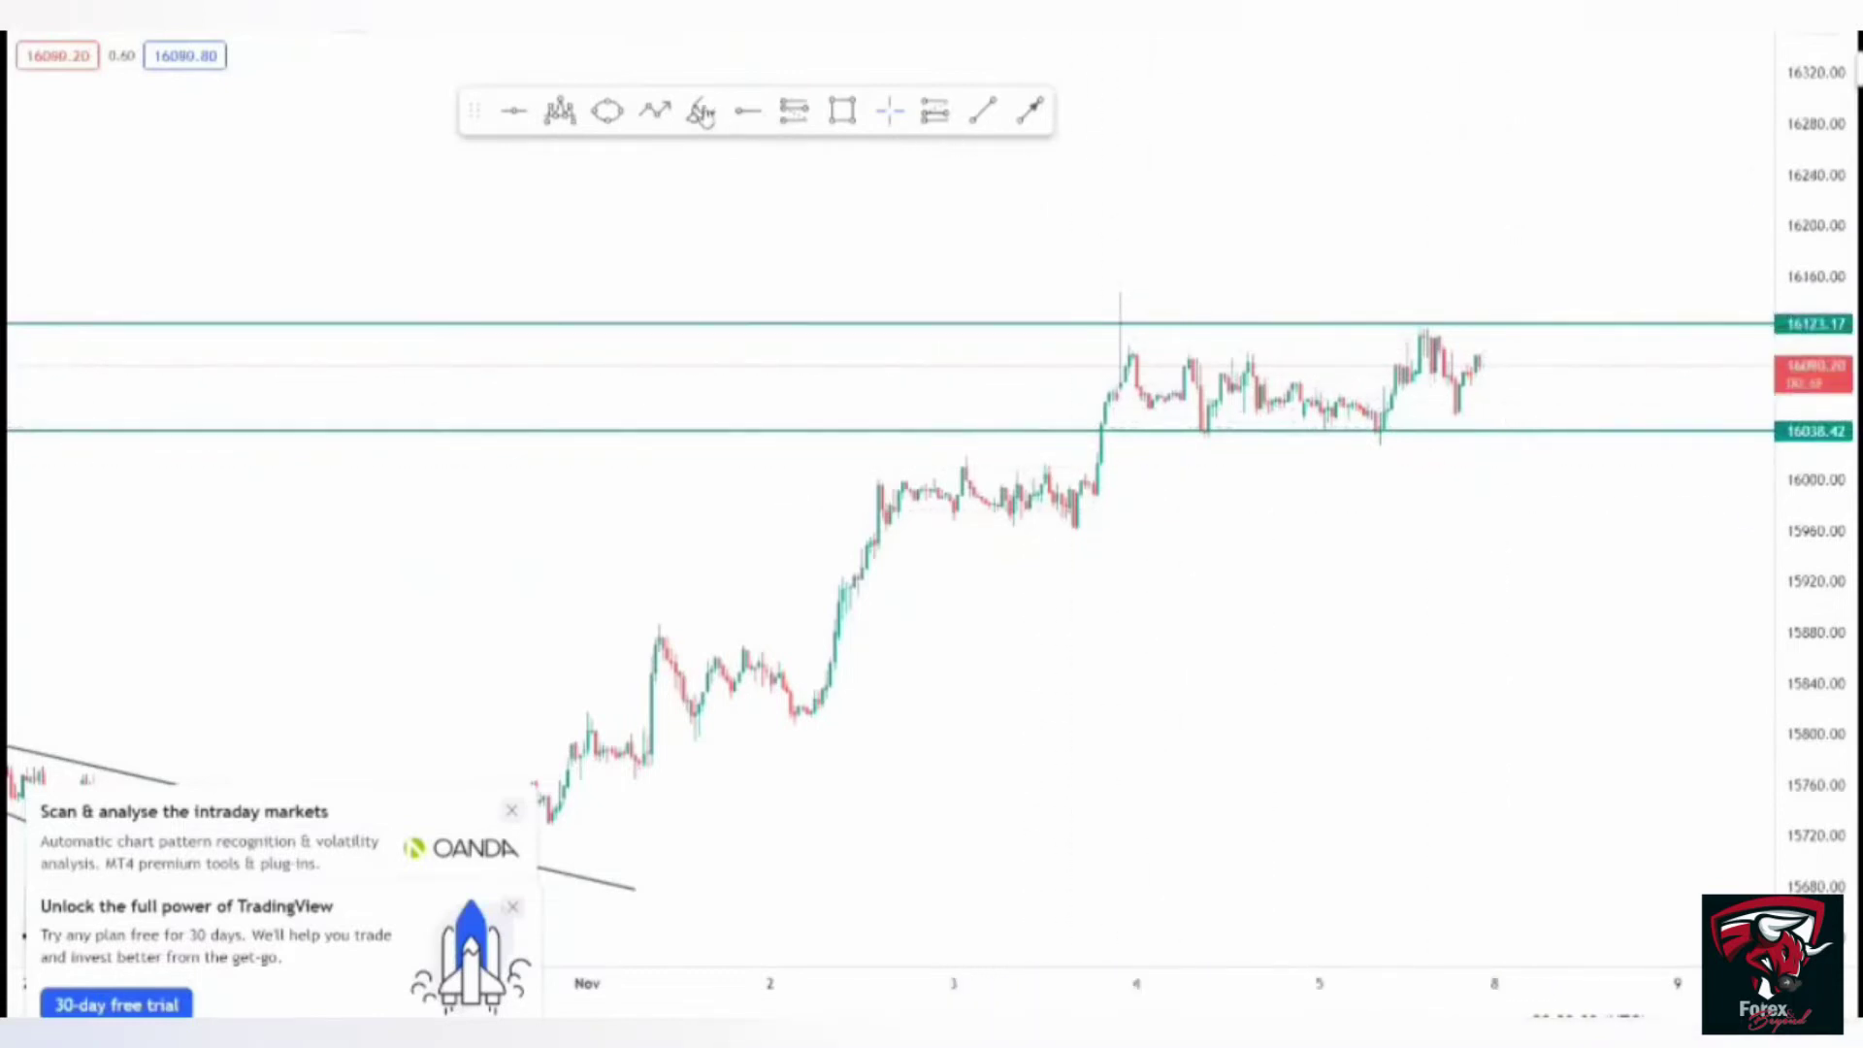
{"action": "mouse_move", "coordinate": [1069, 505]}
{"action": "left_mouse_down"}
{"action": "mouse_move", "coordinate": [1144, 317]}
{"action": "mouse_move", "coordinate": [1204, 417]}
{"action": "mouse_move", "coordinate": [1257, 366]}
{"action": "mouse_move", "coordinate": [1371, 417]}
{"action": "mouse_move", "coordinate": [1430, 306]}
{"action": "mouse_move", "coordinate": [1464, 420]}
{"action": "mouse_move", "coordinate": [1550, 186]}
{"action": "left_mouse_up"}
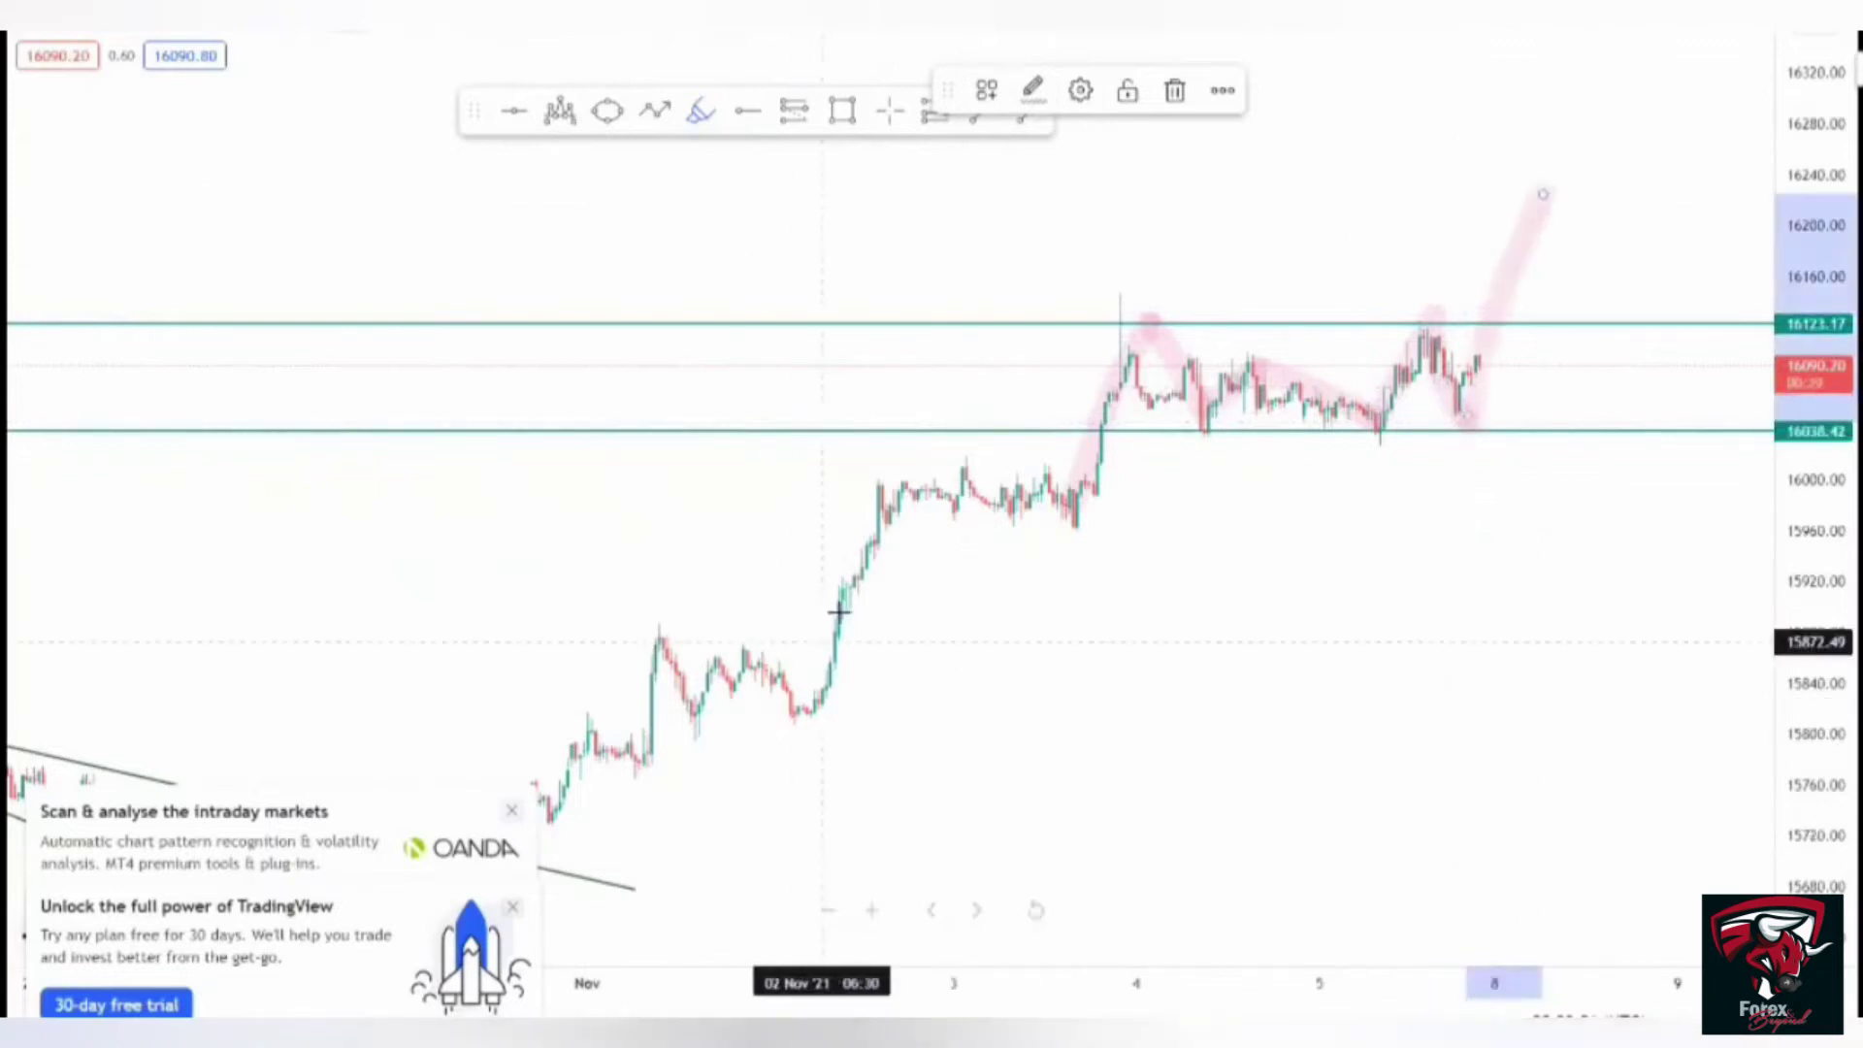
{"action": "mouse_move", "coordinate": [820, 679]}
{"action": "left_mouse_down"}
{"action": "mouse_move", "coordinate": [969, 464]}
{"action": "mouse_move", "coordinate": [1014, 514]}
{"action": "mouse_move", "coordinate": [1053, 490]}
{"action": "mouse_move", "coordinate": [1093, 361]}
{"action": "left_mouse_up"}
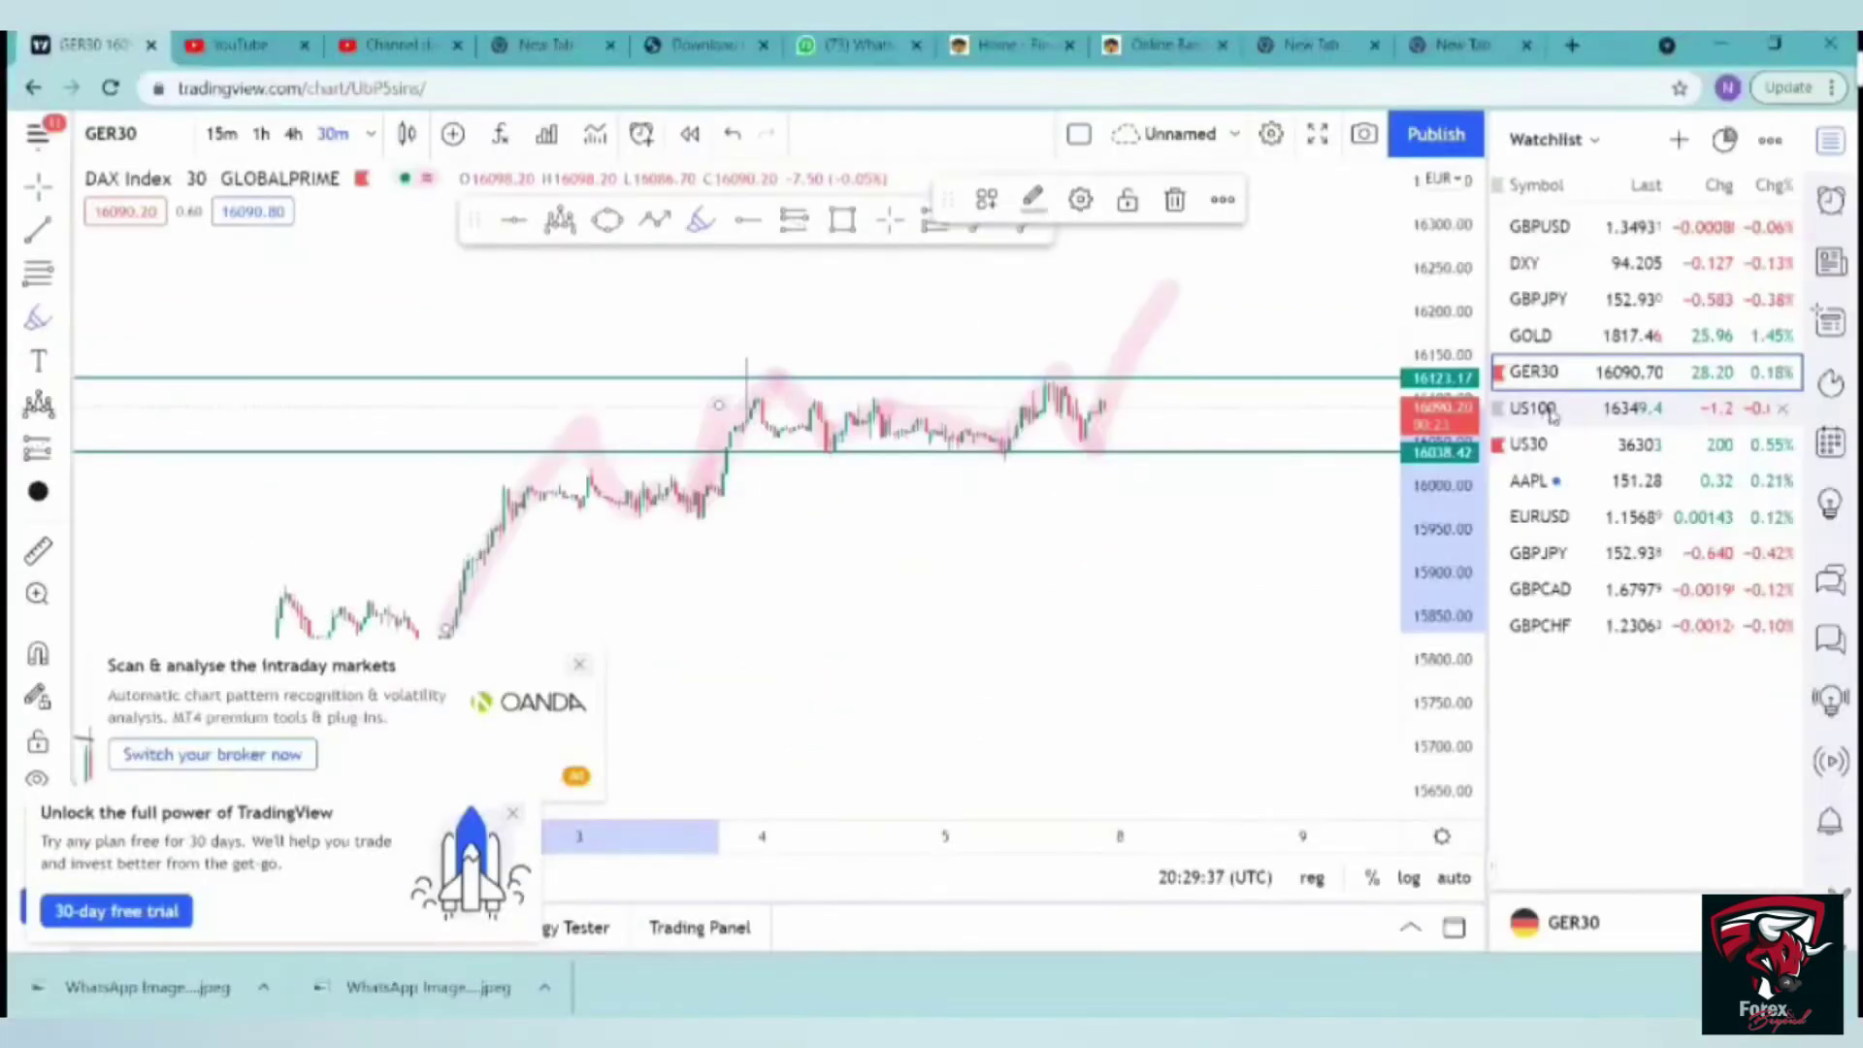
- Open the US100 chart in fullscreen and remove its existing drawings
{"action": "left_click", "coordinate": [1550, 409]}
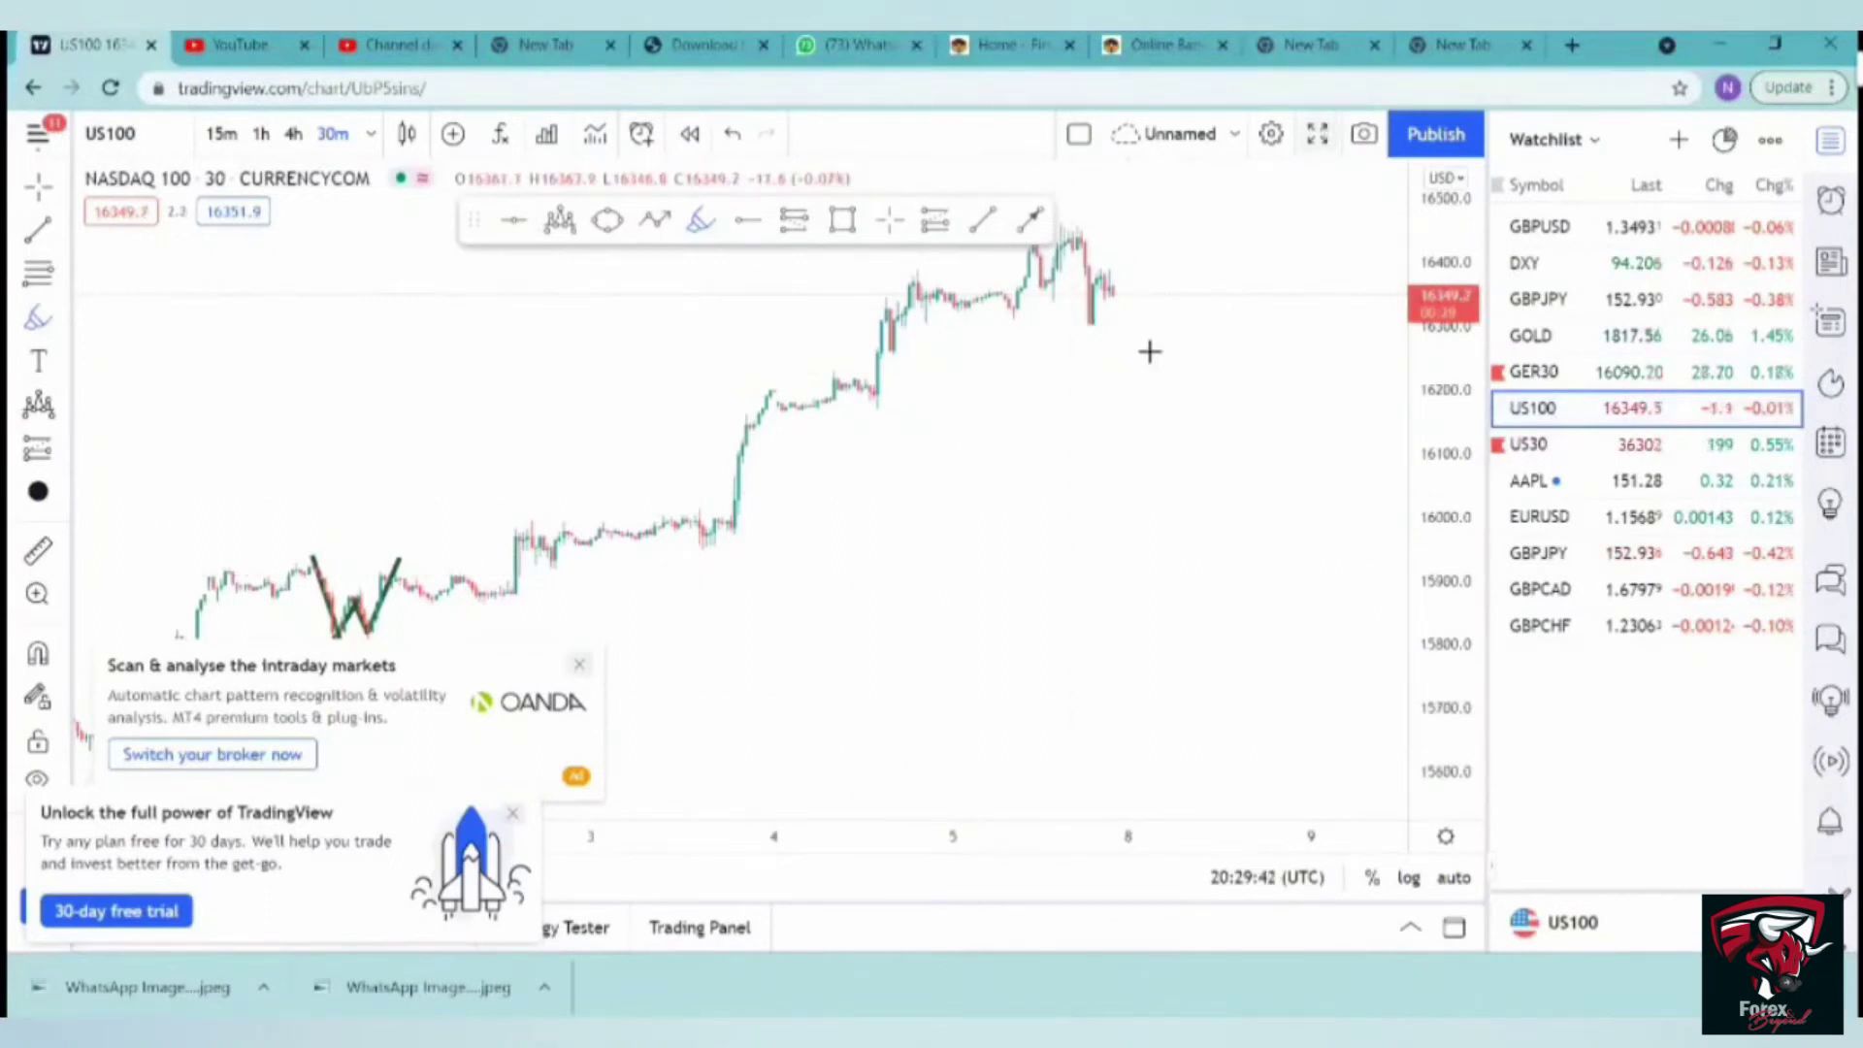
{"action": "key", "text": "shift+f"}
{"action": "right_click", "coordinate": [1193, 433]}
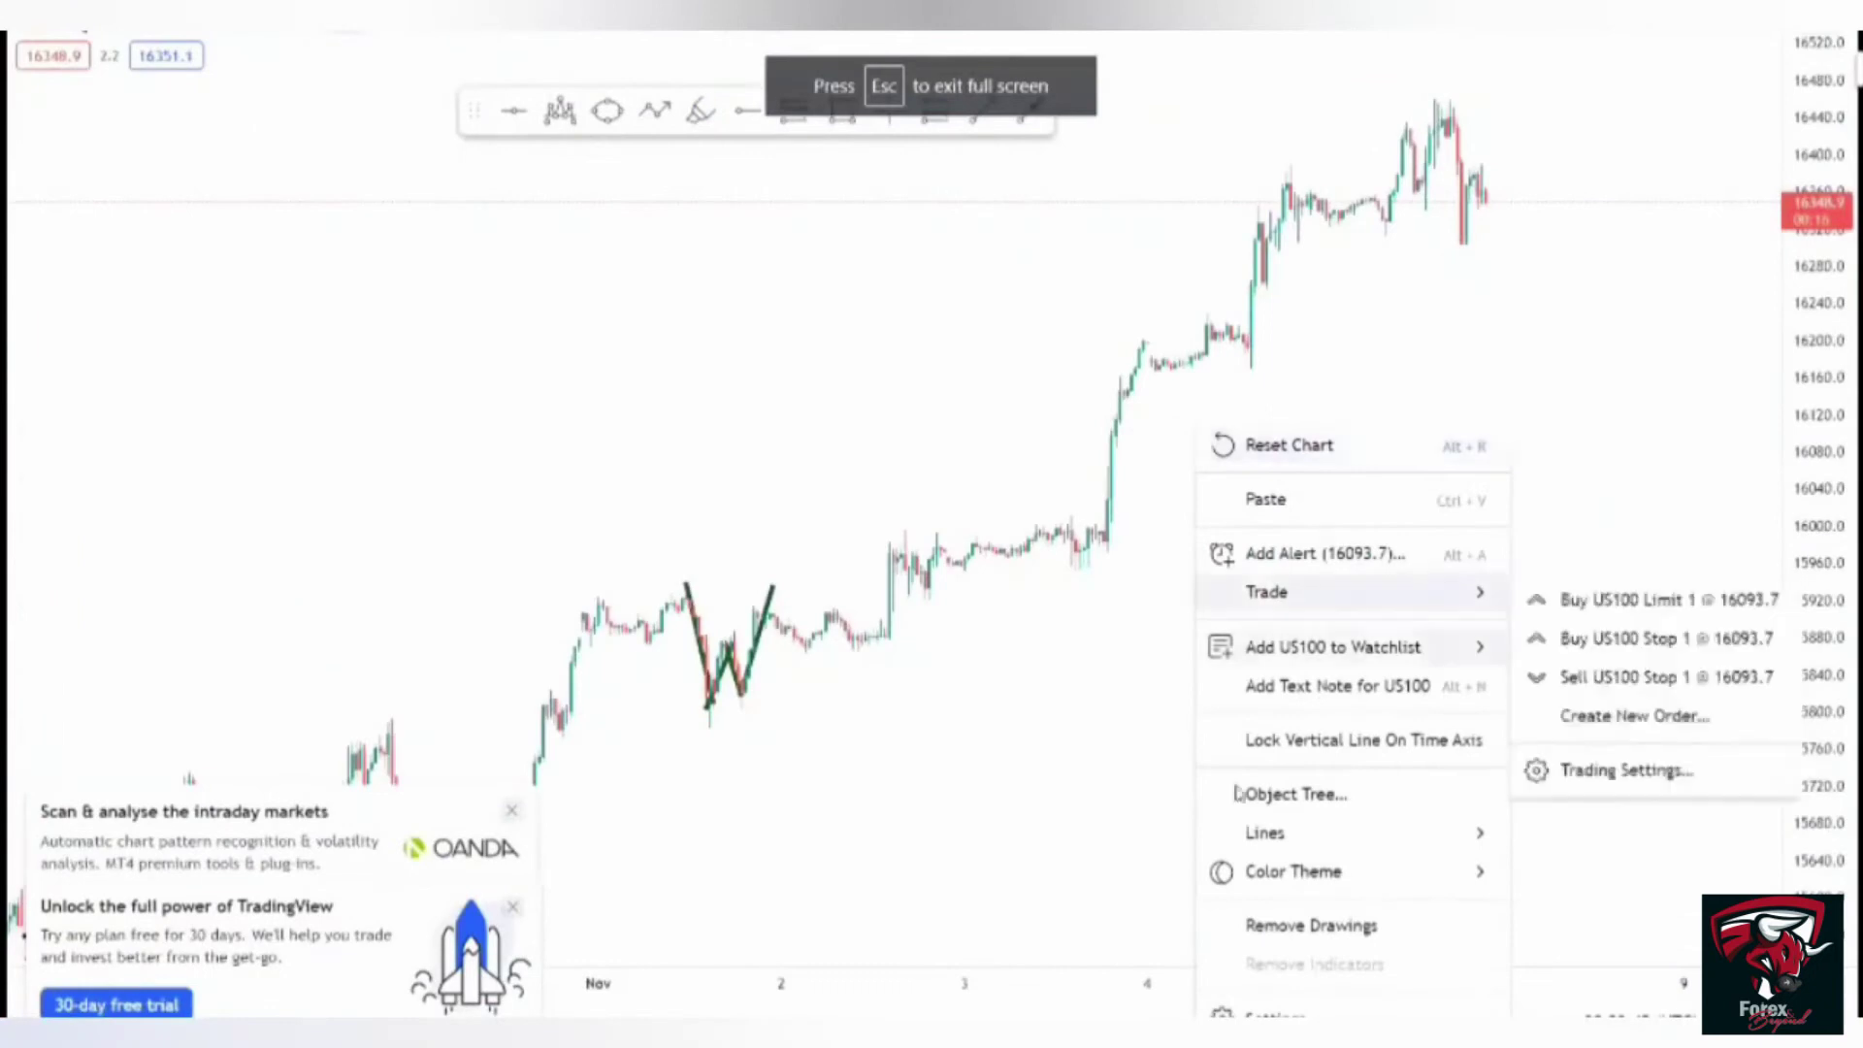
{"action": "mouse_move", "coordinate": [1225, 879]}
{"action": "left_click", "coordinate": [1262, 925]}
- Set the US100 chart interval to 4 hours
{"action": "type", "text": "240"}
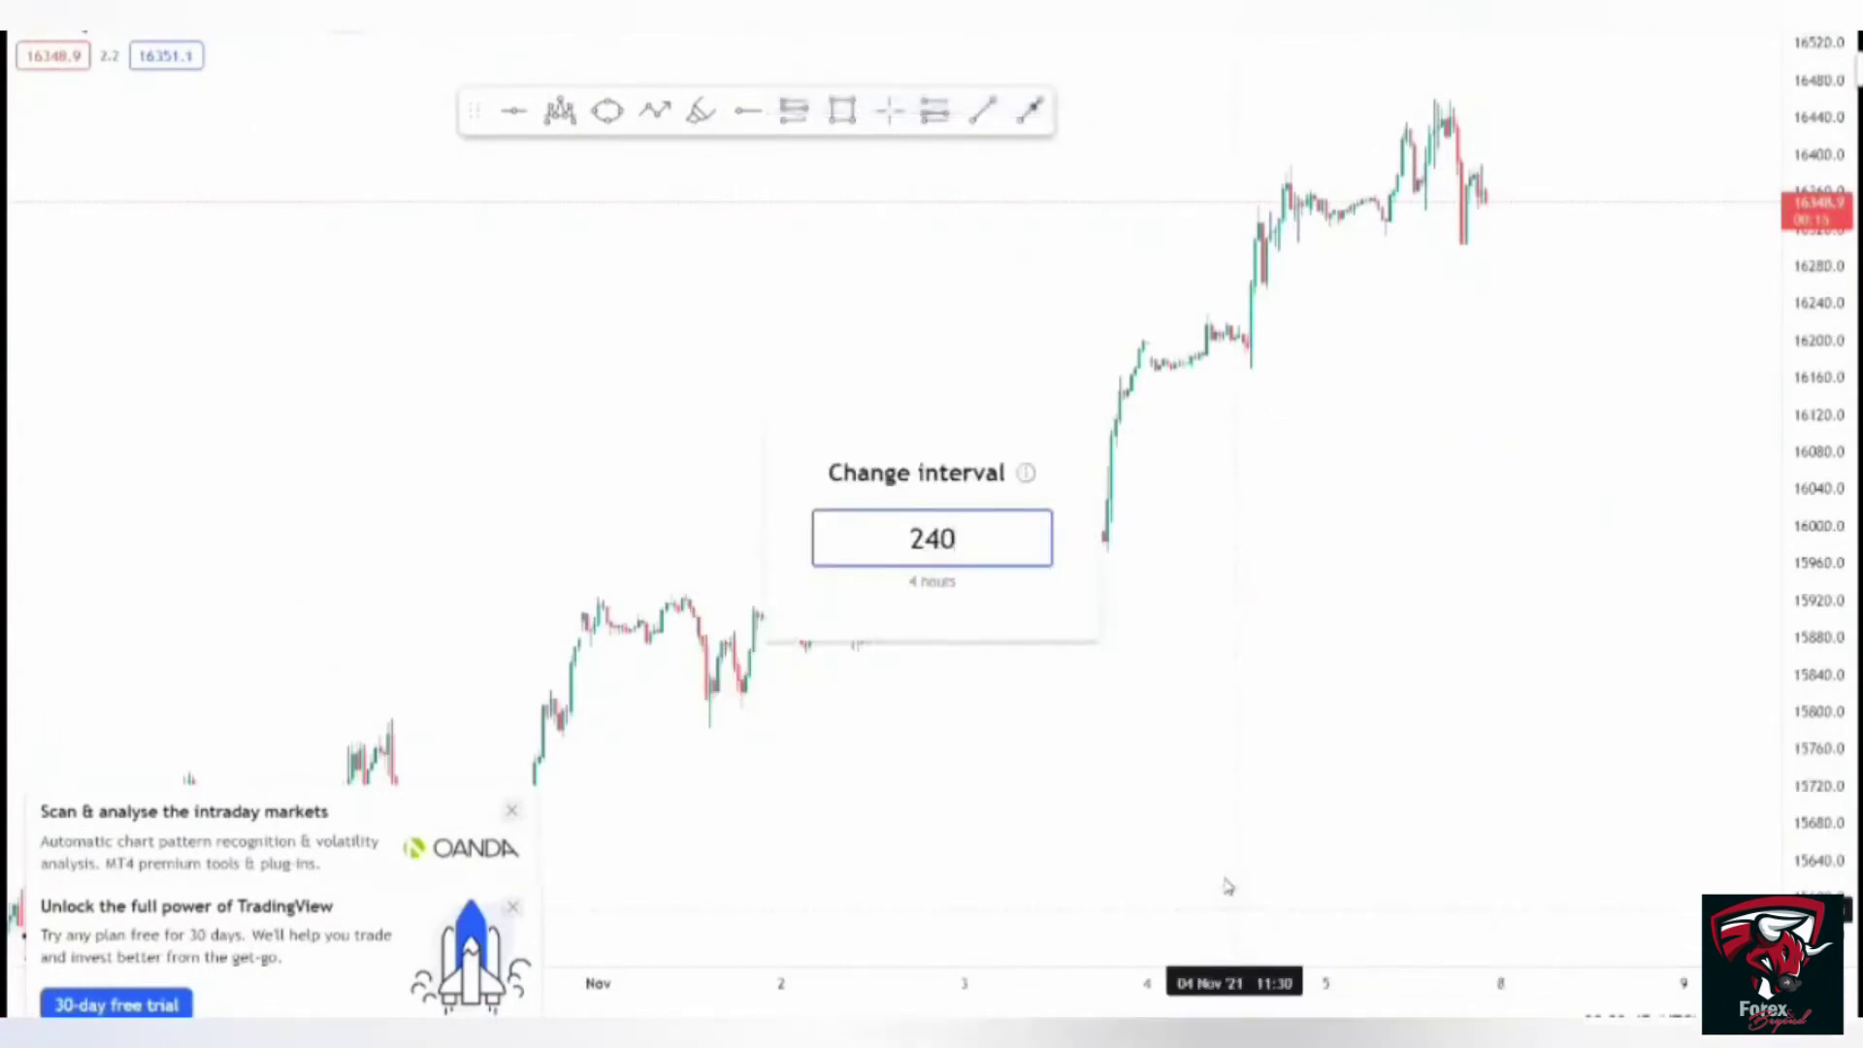
{"action": "key", "text": "Return"}
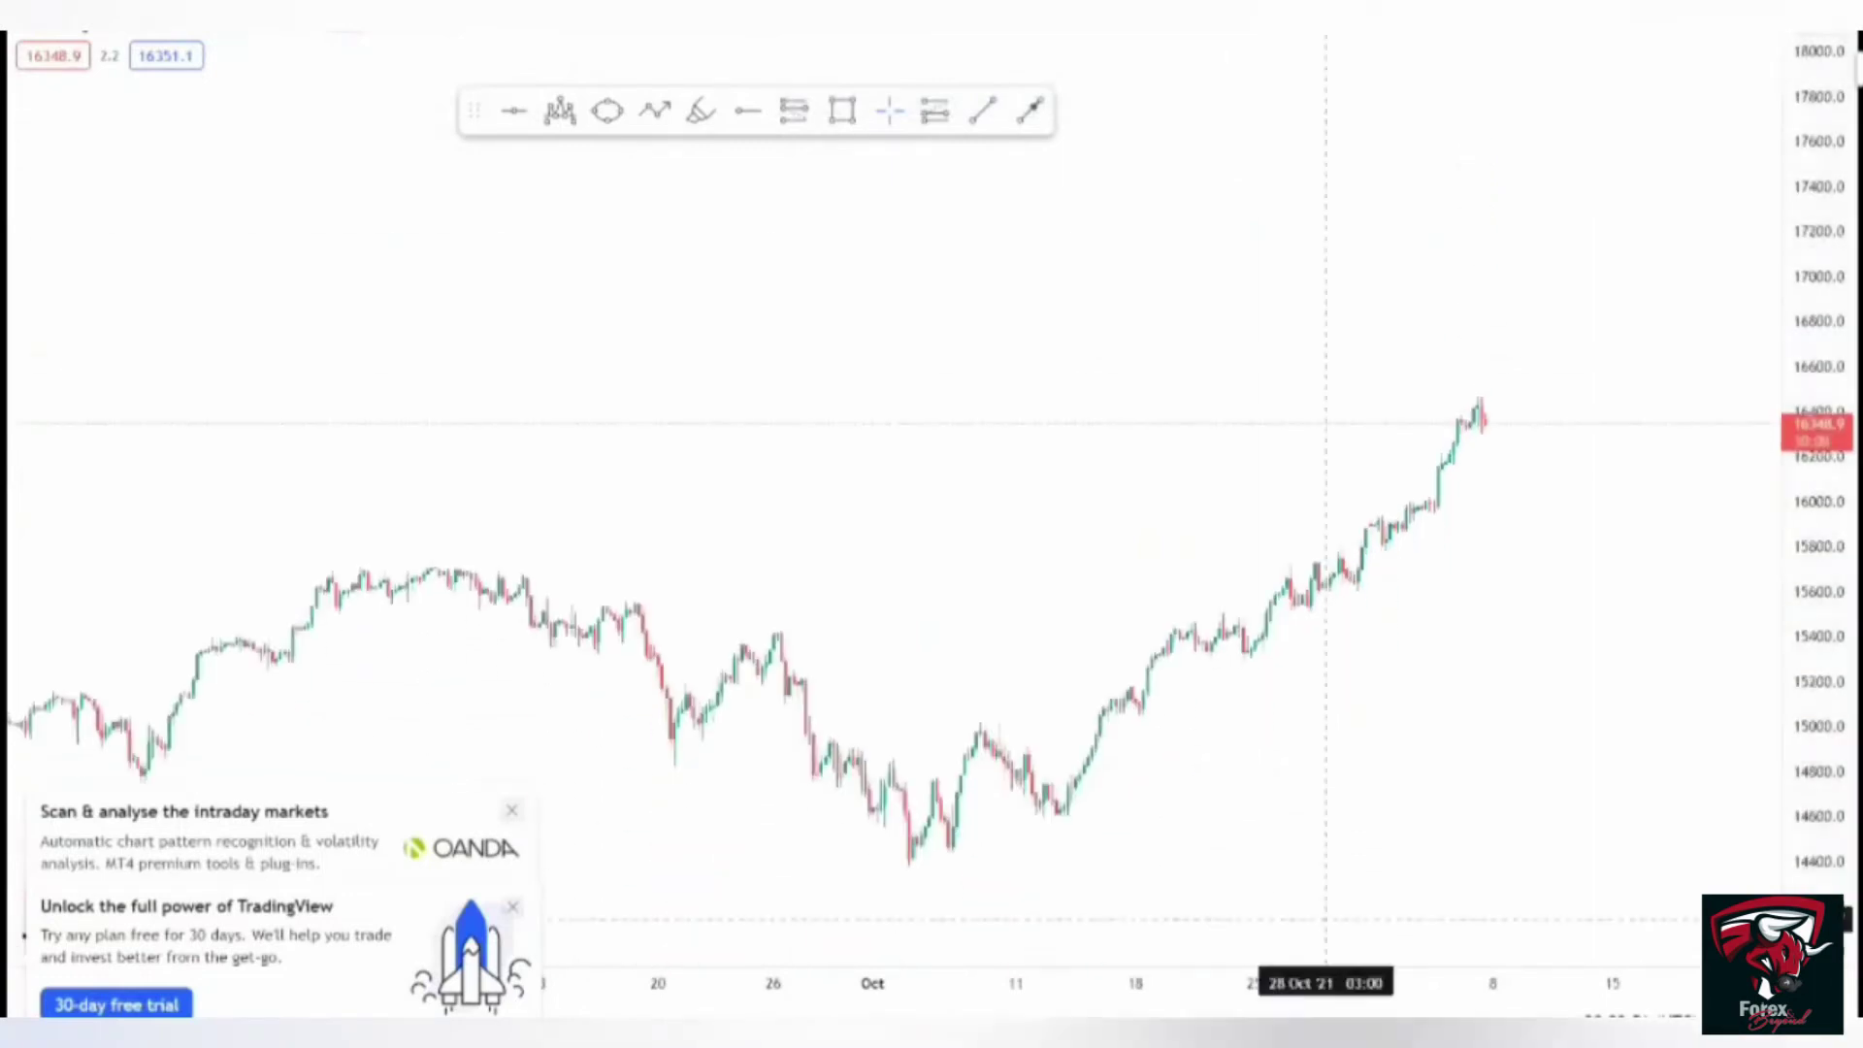
- Draw horizontal lines at about 15697.7 on the September high, 16455.4 on the November high and 14402.6 on the October low
{"action": "scroll", "coordinate": [1417, 864], "scroll_direction": "down", "scroll_amount": 5}
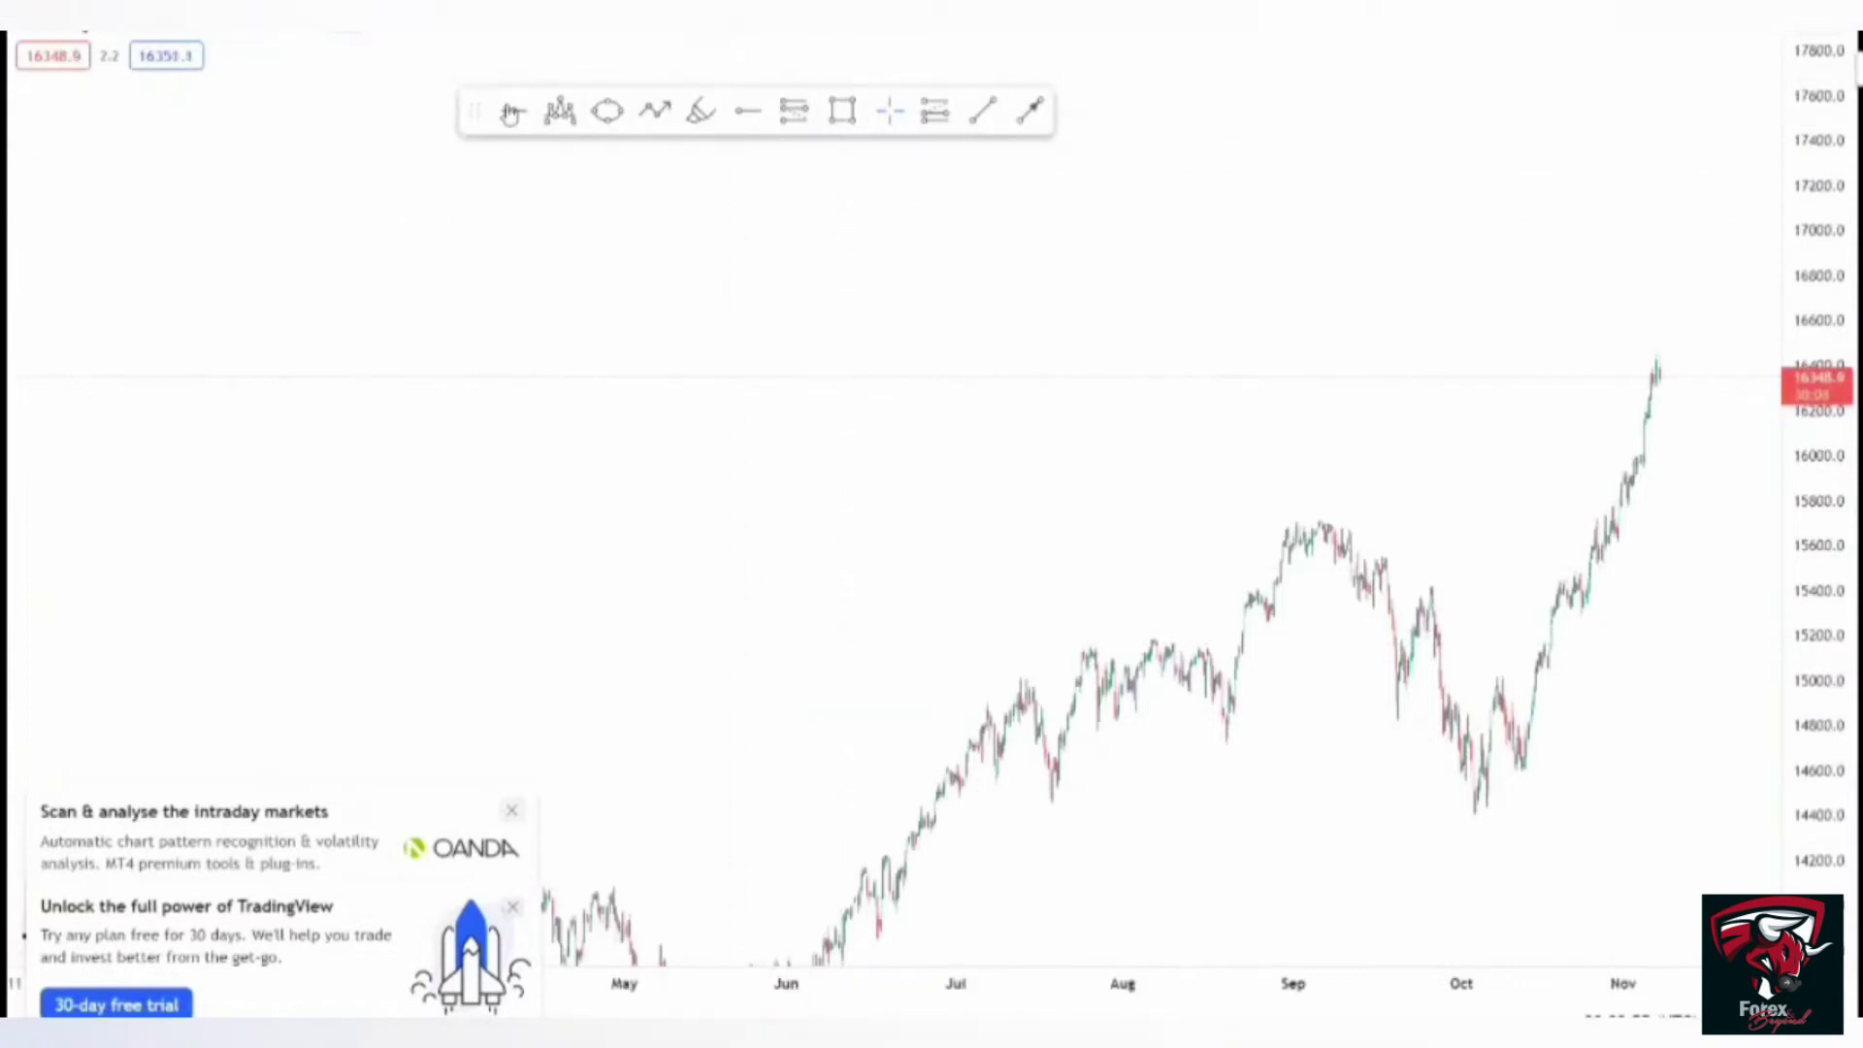
{"action": "left_click", "coordinate": [1144, 523]}
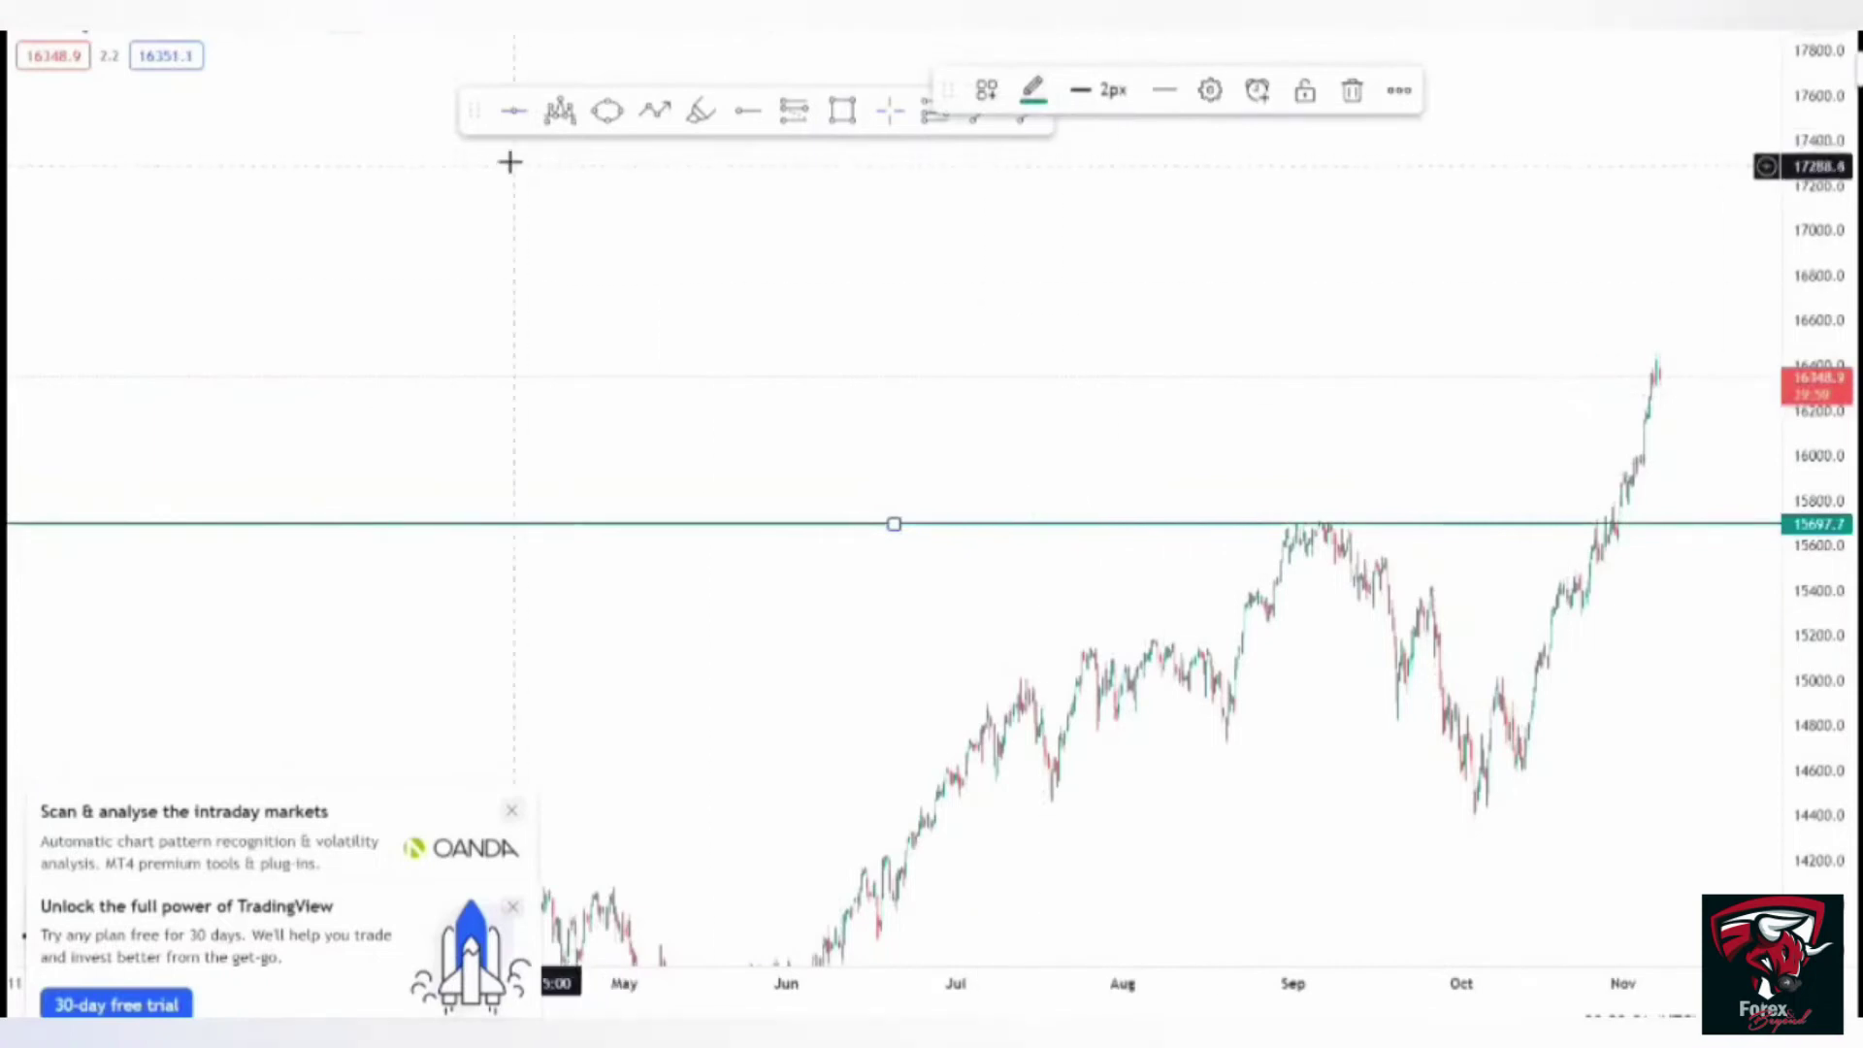
{"action": "left_click", "coordinate": [1010, 233]}
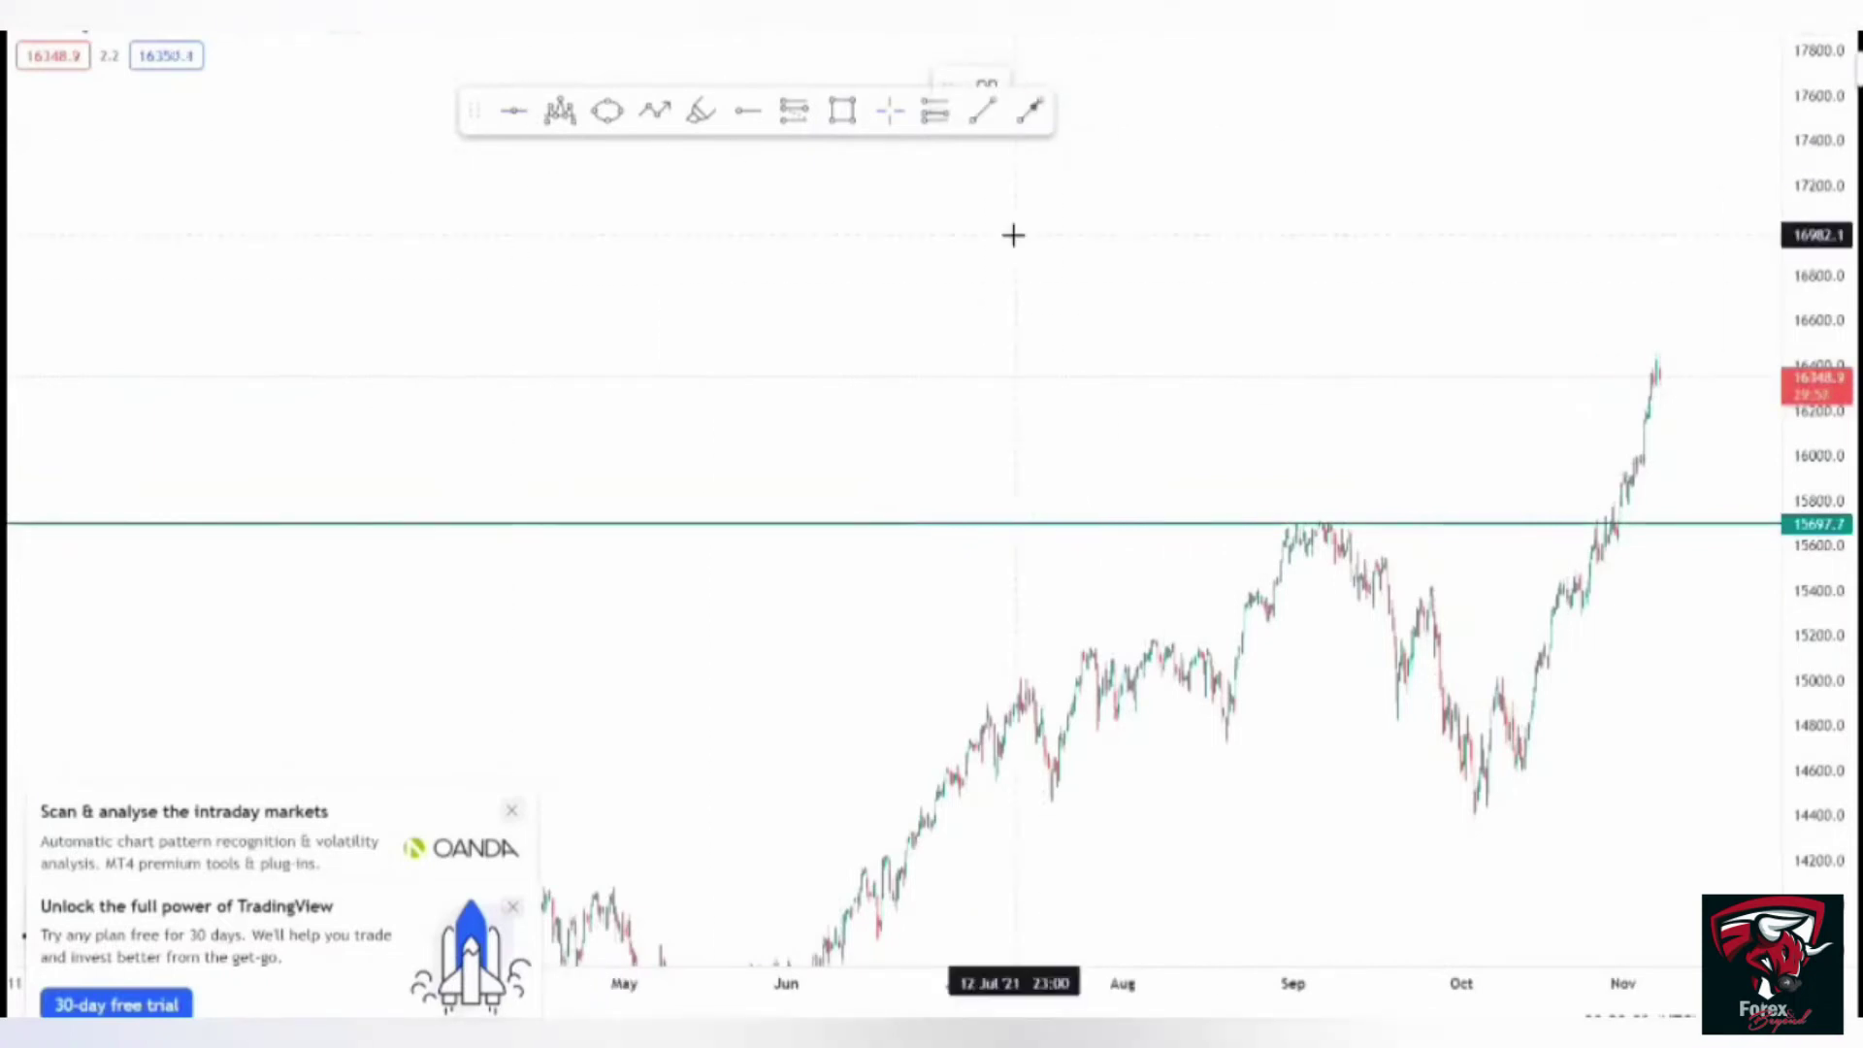
{"action": "left_click", "coordinate": [1166, 353]}
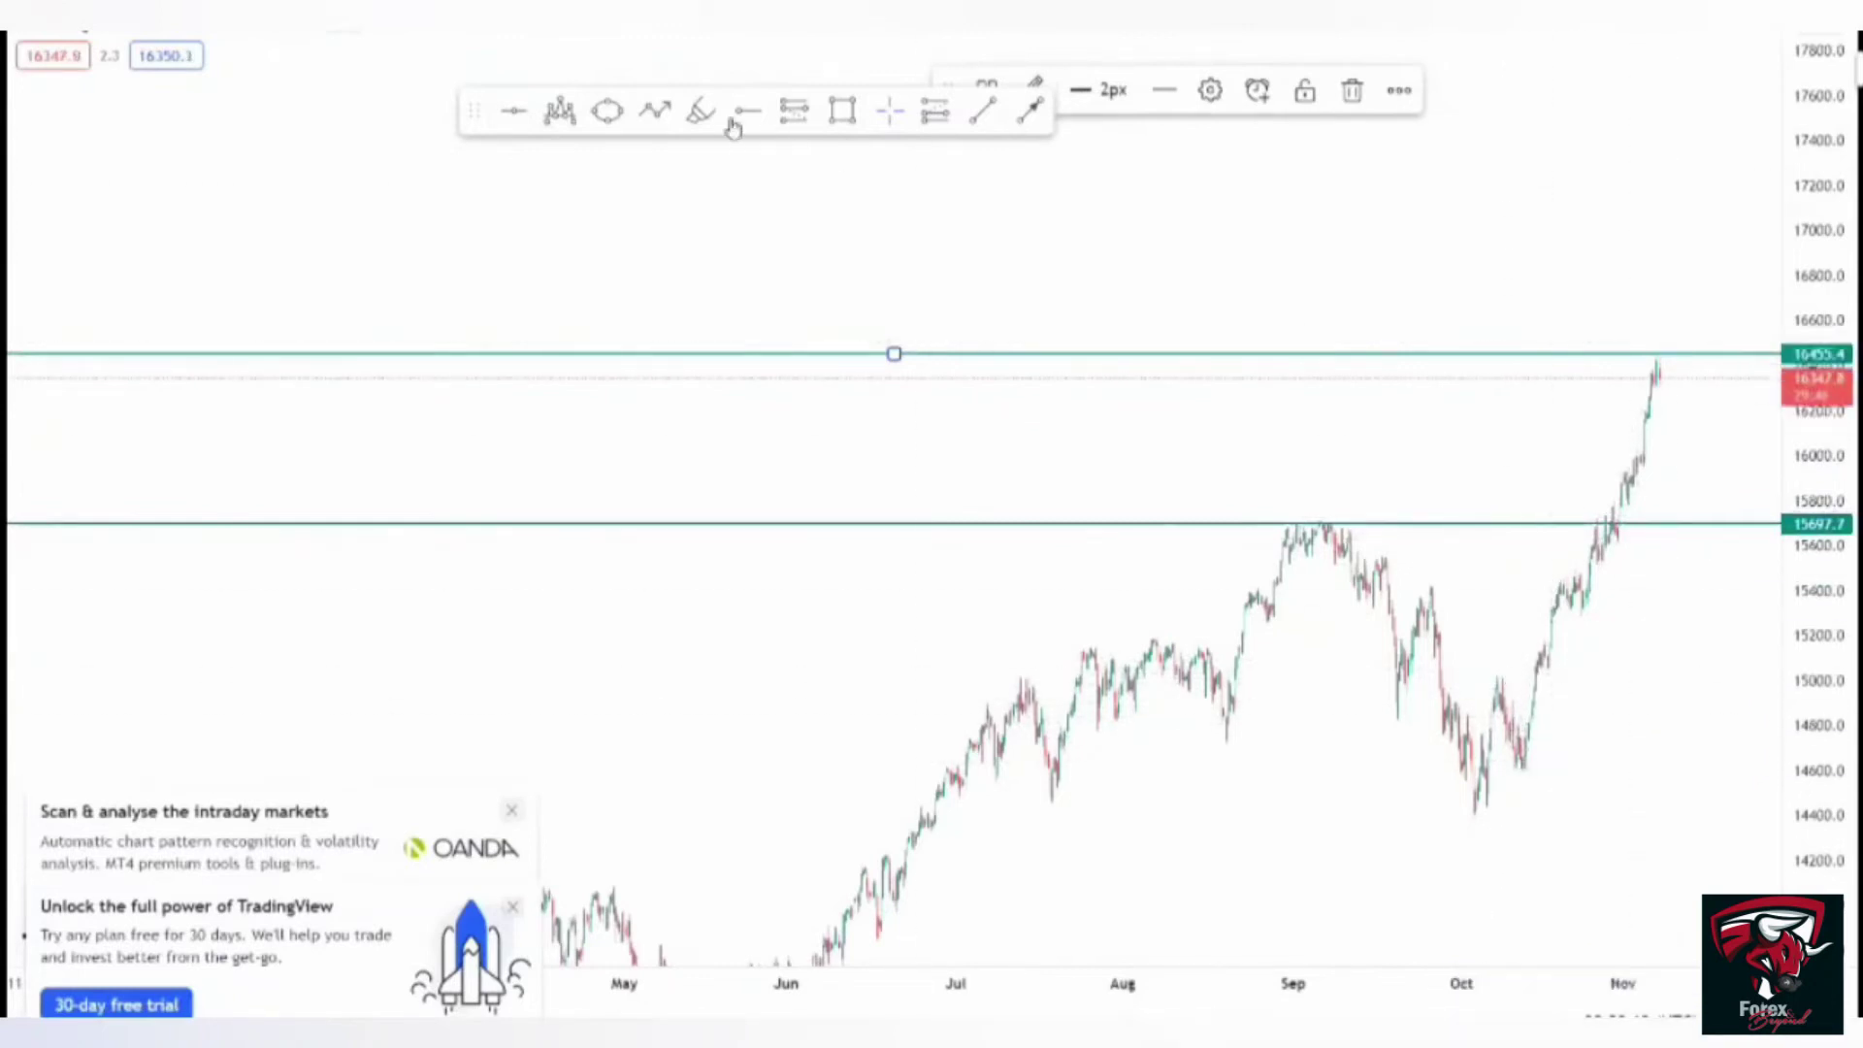
{"action": "left_click", "coordinate": [515, 113]}
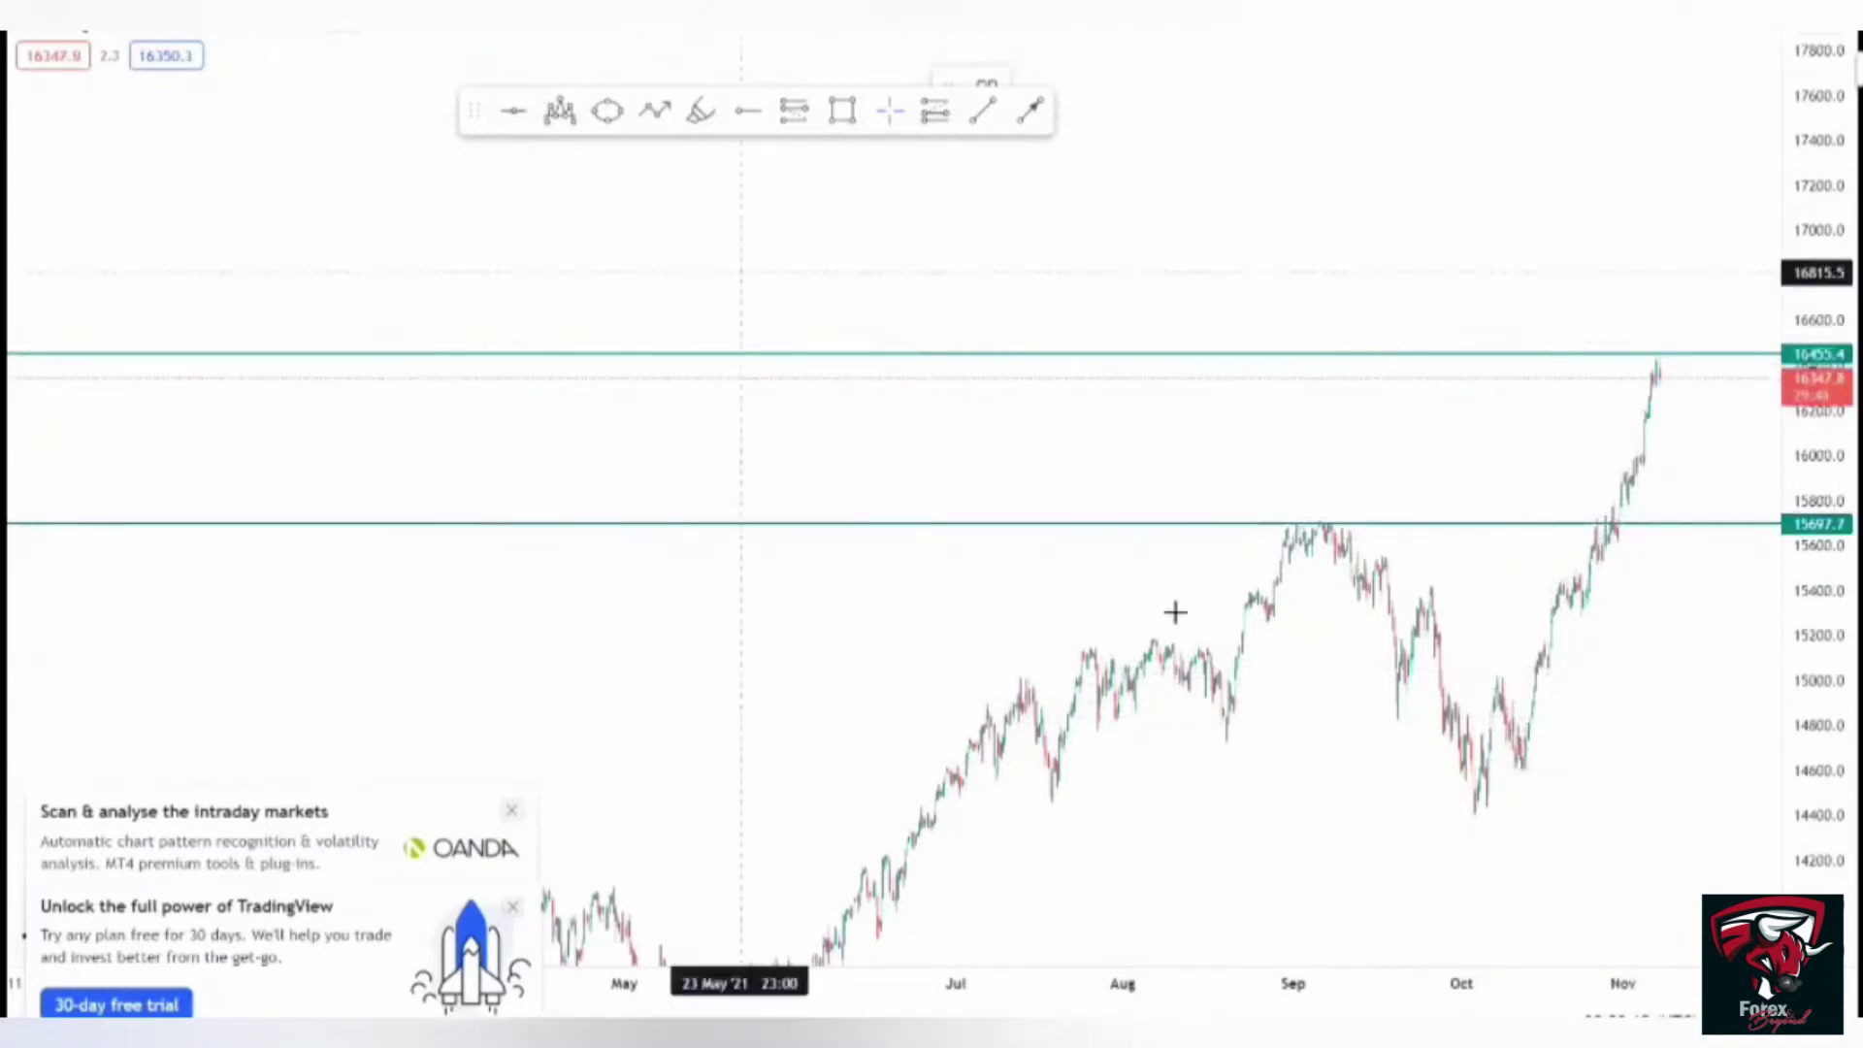
{"action": "left_click", "coordinate": [1291, 816]}
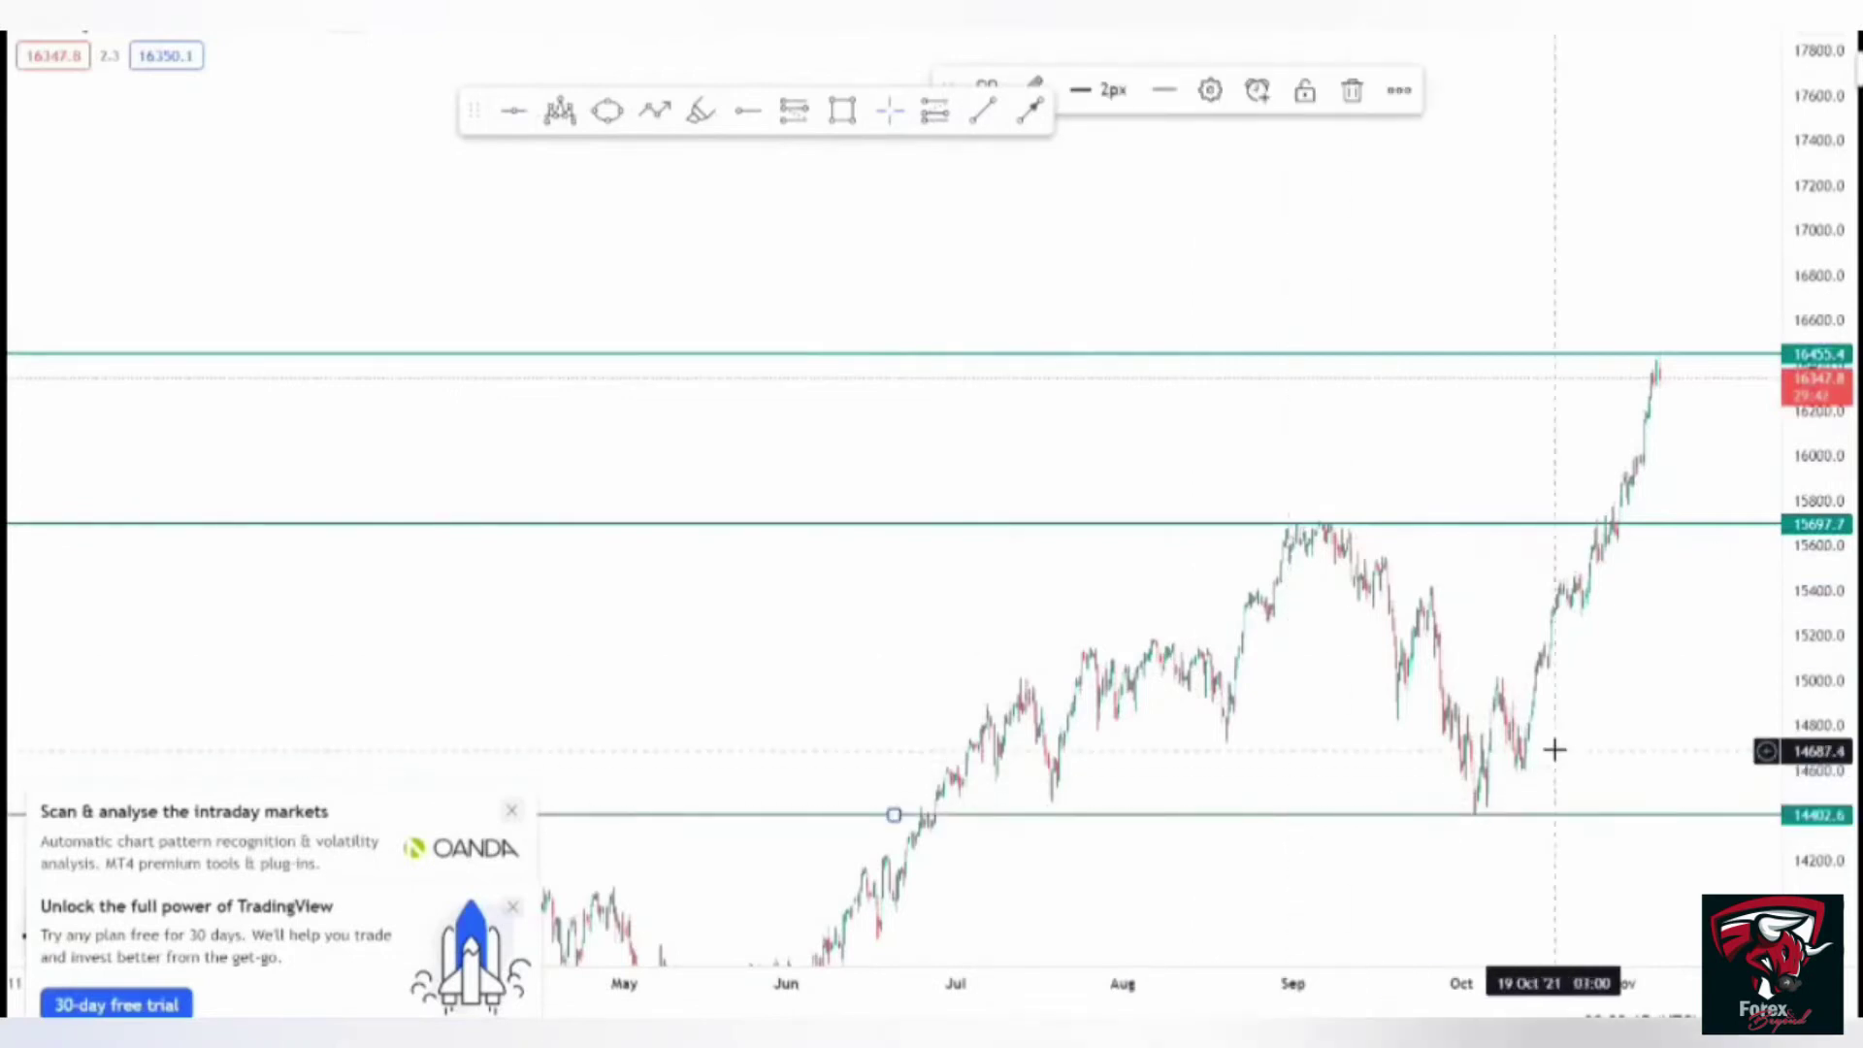
- Draw a descending trend line along the September highs, from about 15687 on 9 September to about 14913 on 22 October
{"action": "scroll", "coordinate": [1289, 1010], "scroll_direction": "up", "scroll_amount": 5}
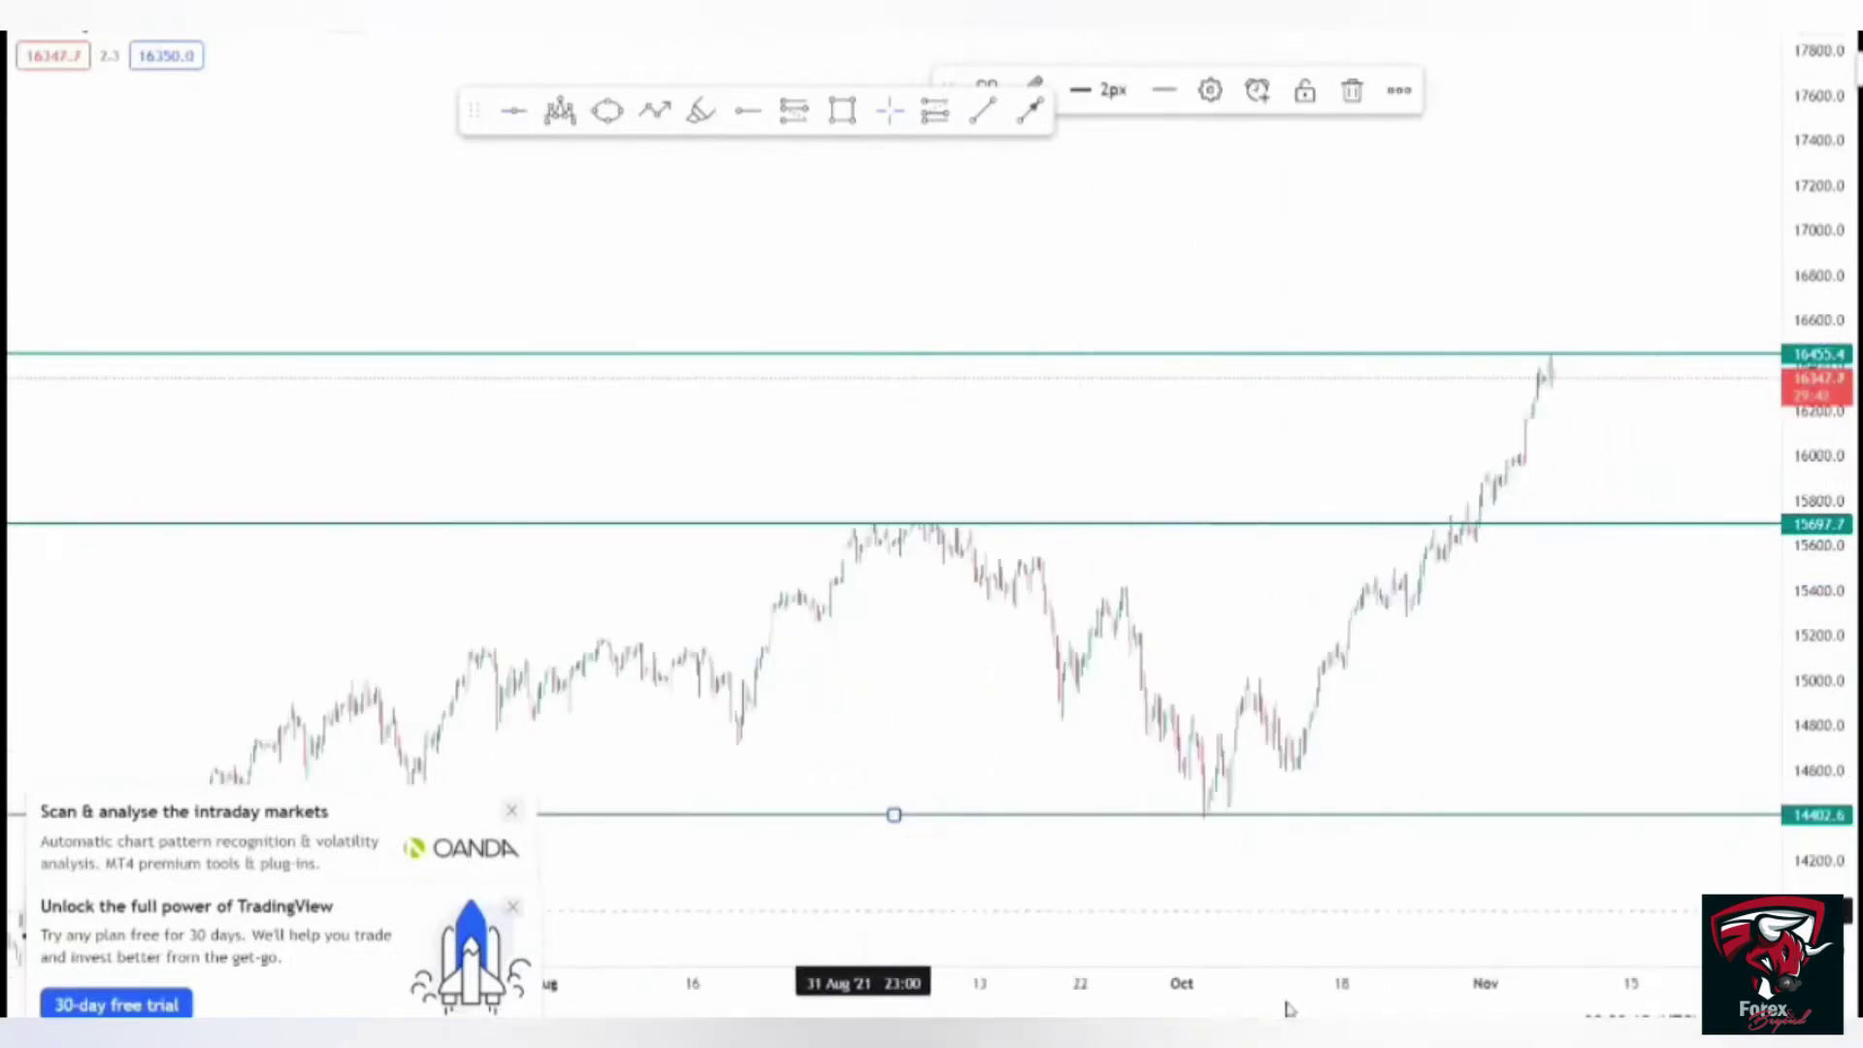
{"action": "left_click", "coordinate": [995, 182]}
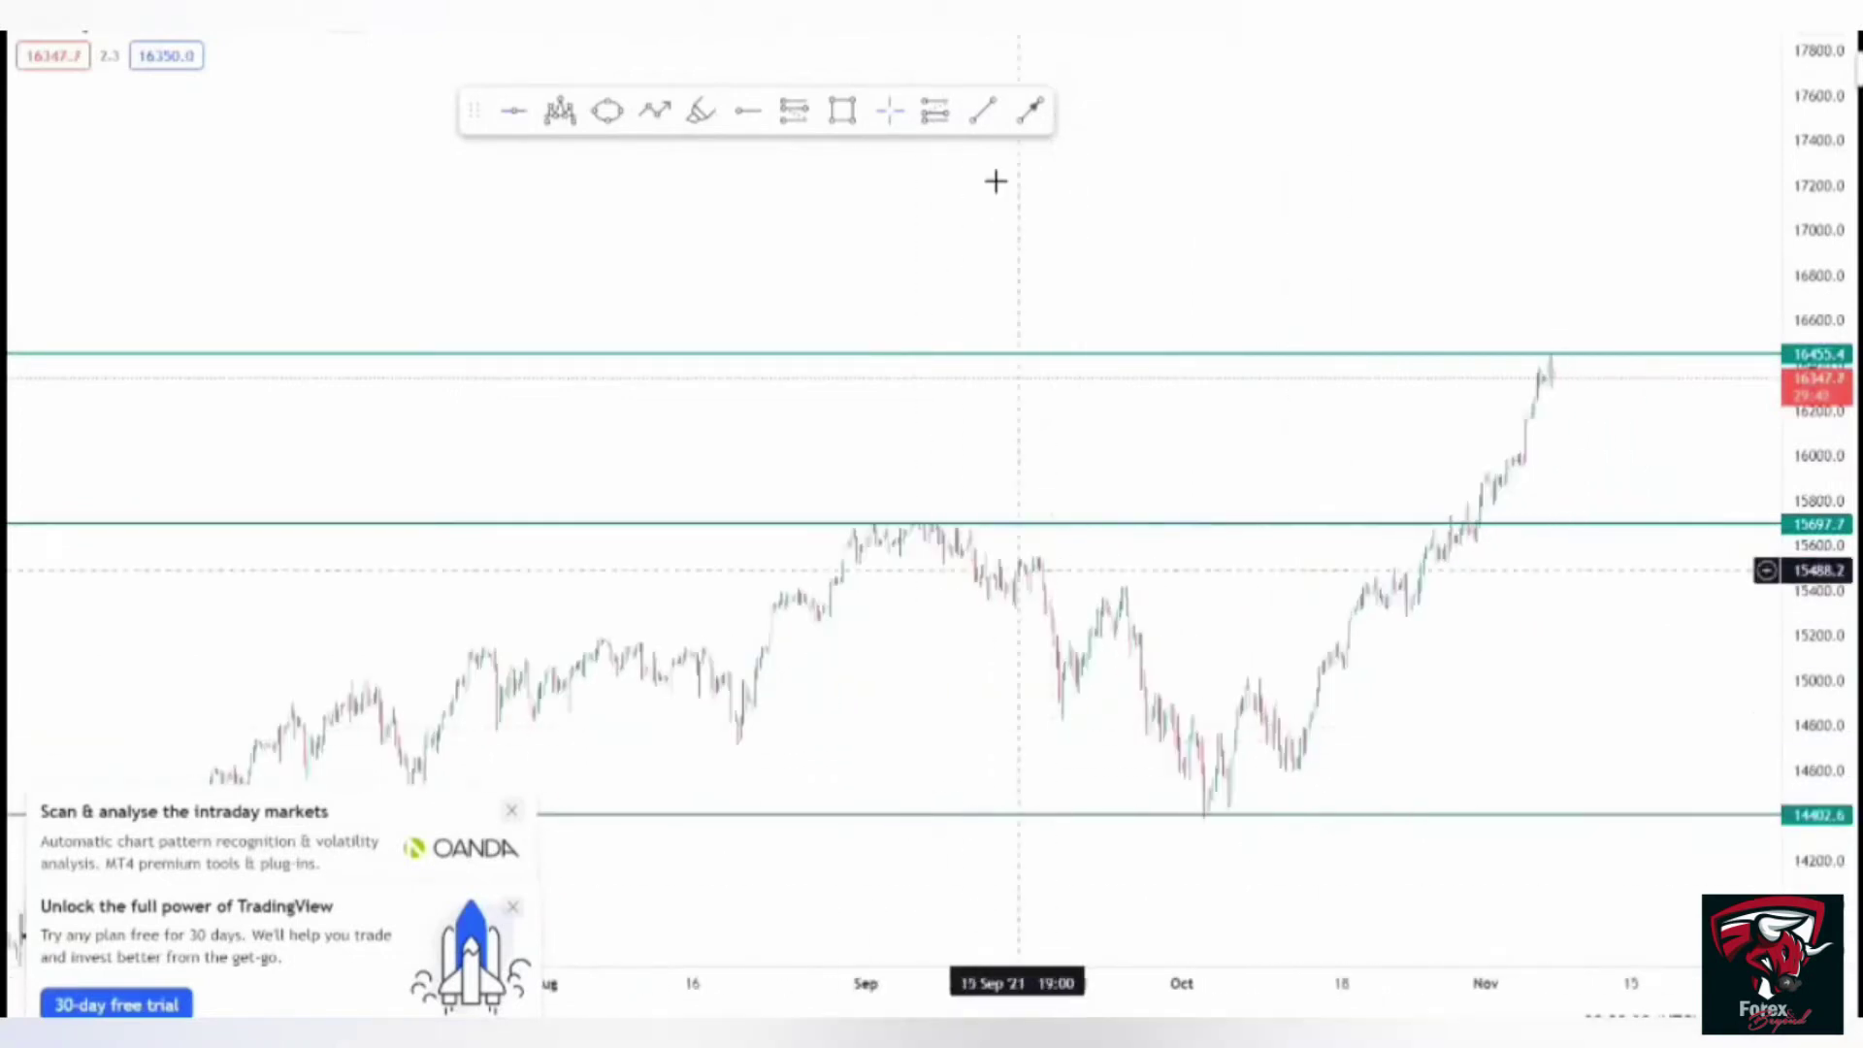
{"action": "left_click", "coordinate": [996, 118]}
{"action": "left_click", "coordinate": [961, 525]}
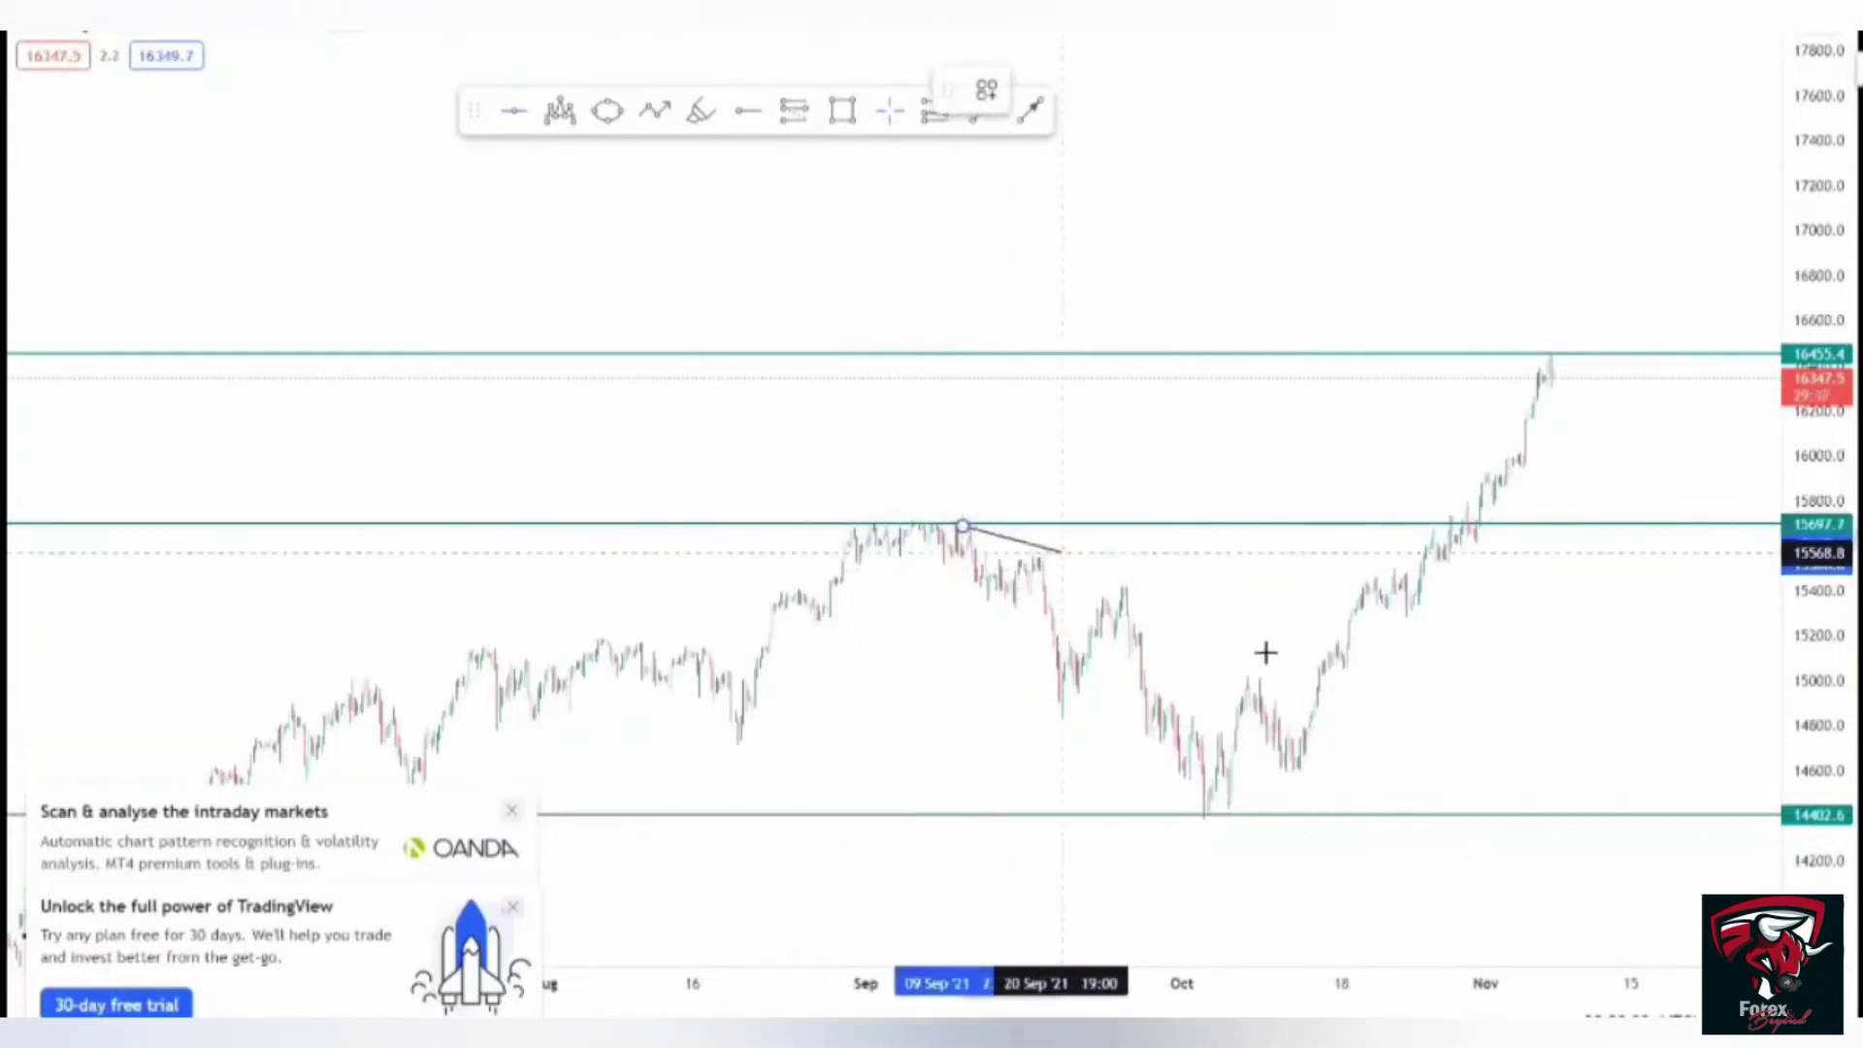
{"action": "left_click", "coordinate": [1409, 700]}
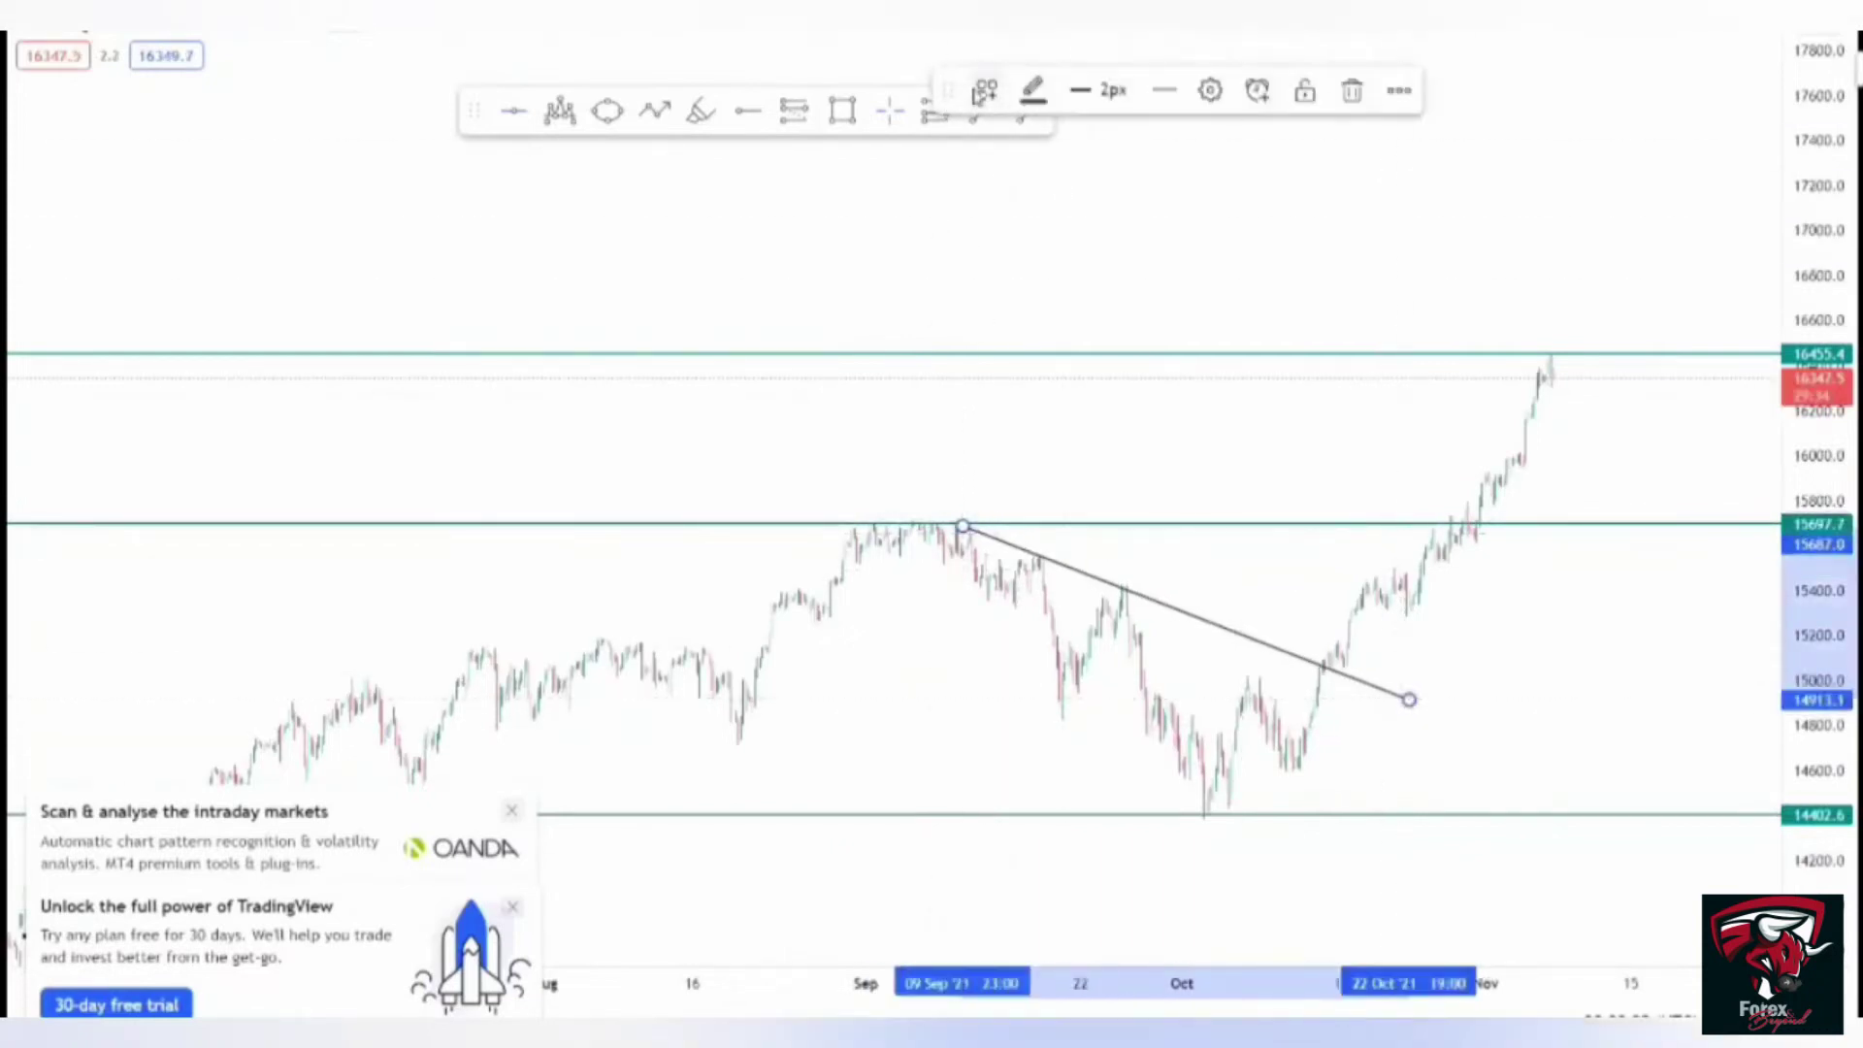
- Draw a descending trend line beneath the September decline, from 30 August to about 14365 on 5 October, and raise its starting point
{"action": "left_click", "coordinate": [923, 320]}
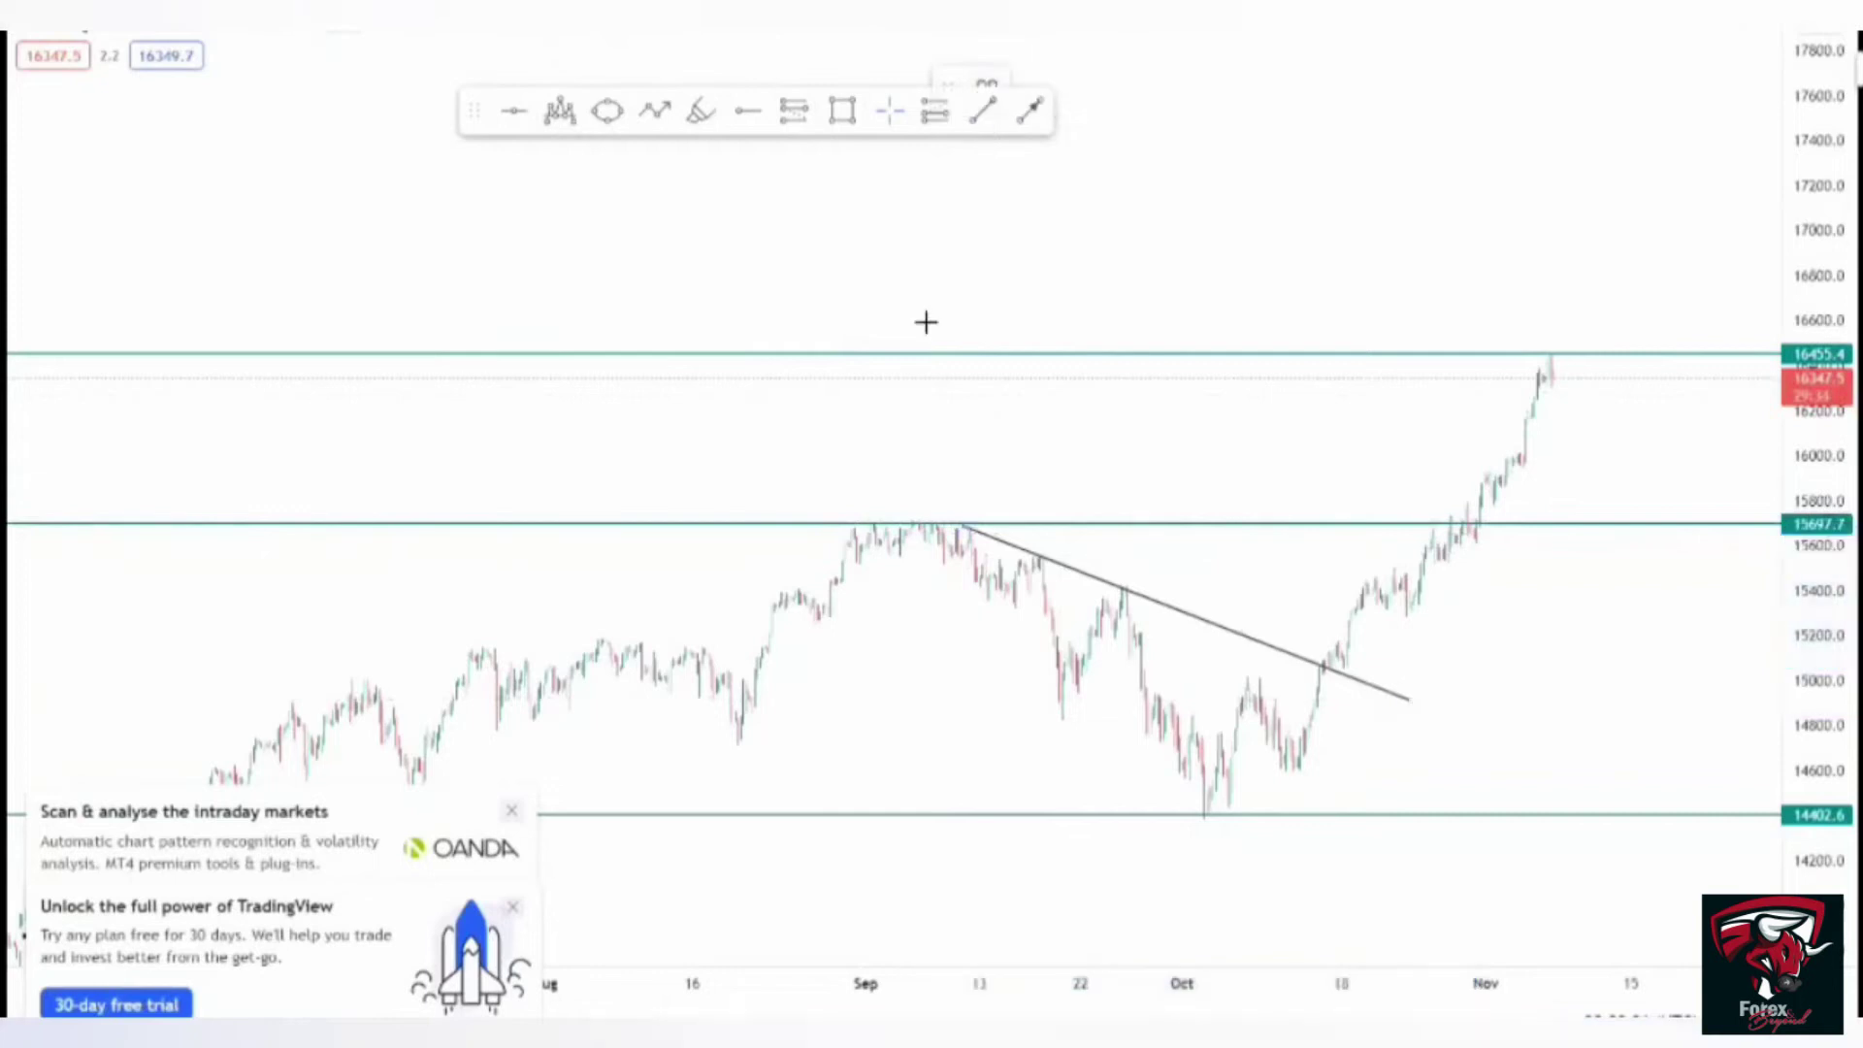
{"action": "left_click", "coordinate": [840, 596]}
{"action": "left_click", "coordinate": [1223, 823]}
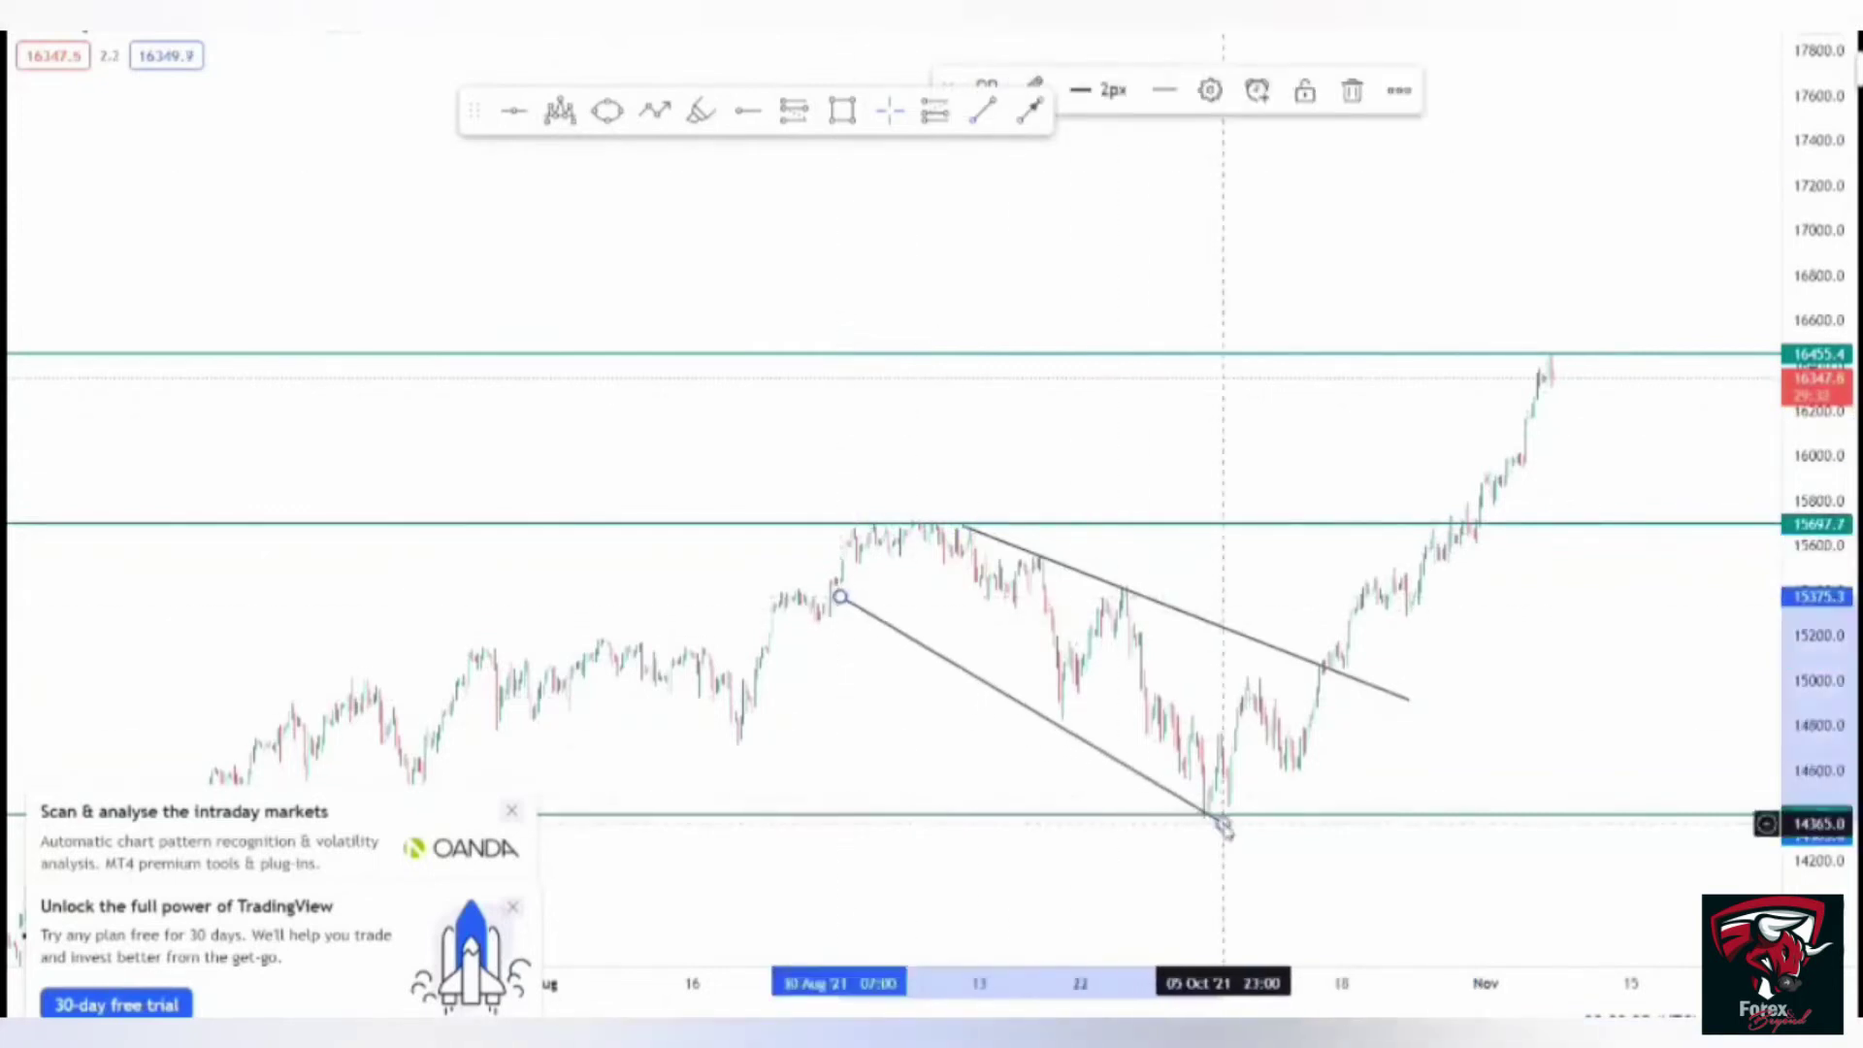
{"action": "mouse_move", "coordinate": [841, 596]}
{"action": "left_mouse_down"}
{"action": "mouse_move", "coordinate": [826, 573]}
{"action": "mouse_move", "coordinate": [844, 558]}
{"action": "mouse_move", "coordinate": [1227, 582]}
{"action": "mouse_move", "coordinate": [804, 593]}
{"action": "mouse_move", "coordinate": [833, 569]}
{"action": "left_mouse_up"}
{"action": "left_click", "coordinate": [1297, 790]}
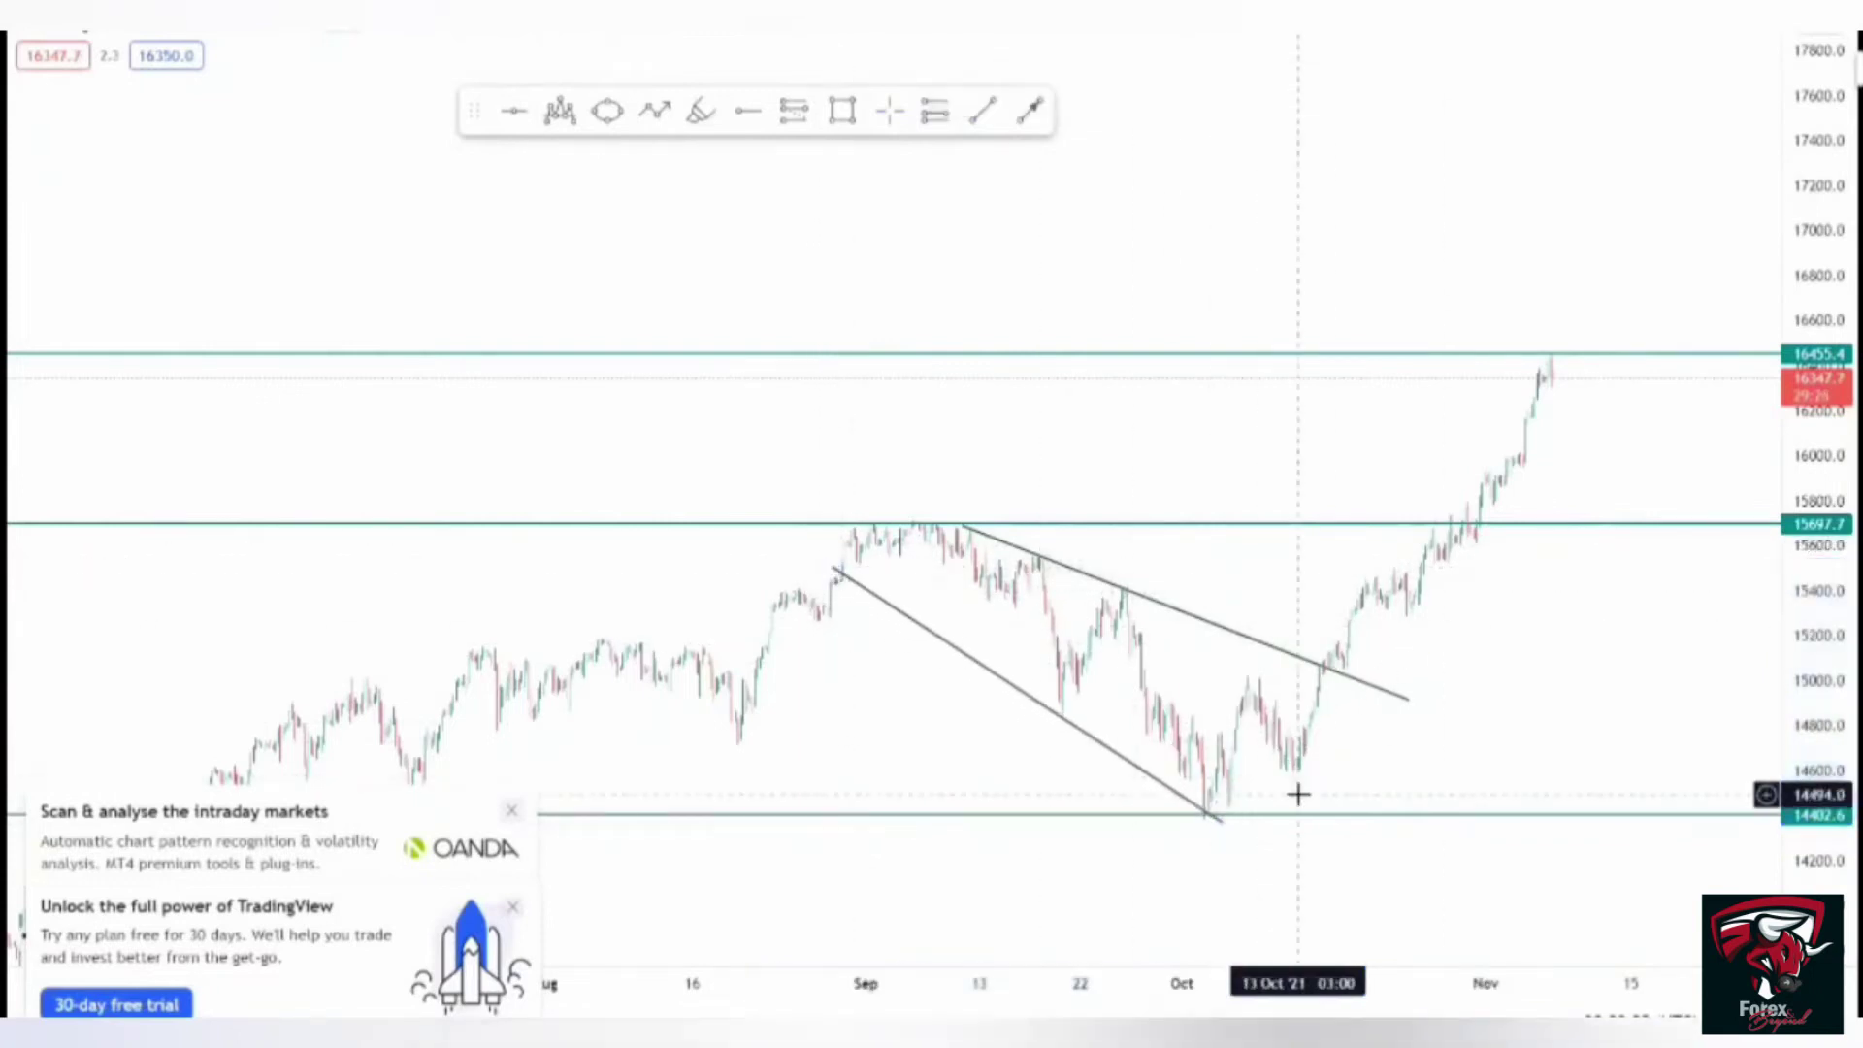
- Draw a small descending channel around the October pullback, from about 15015 to 14639 above and 14875 to 14483 below, starting 7 October
{"action": "left_click_drag", "start_coordinate": [1297, 790], "coordinate": [1193, 761]}
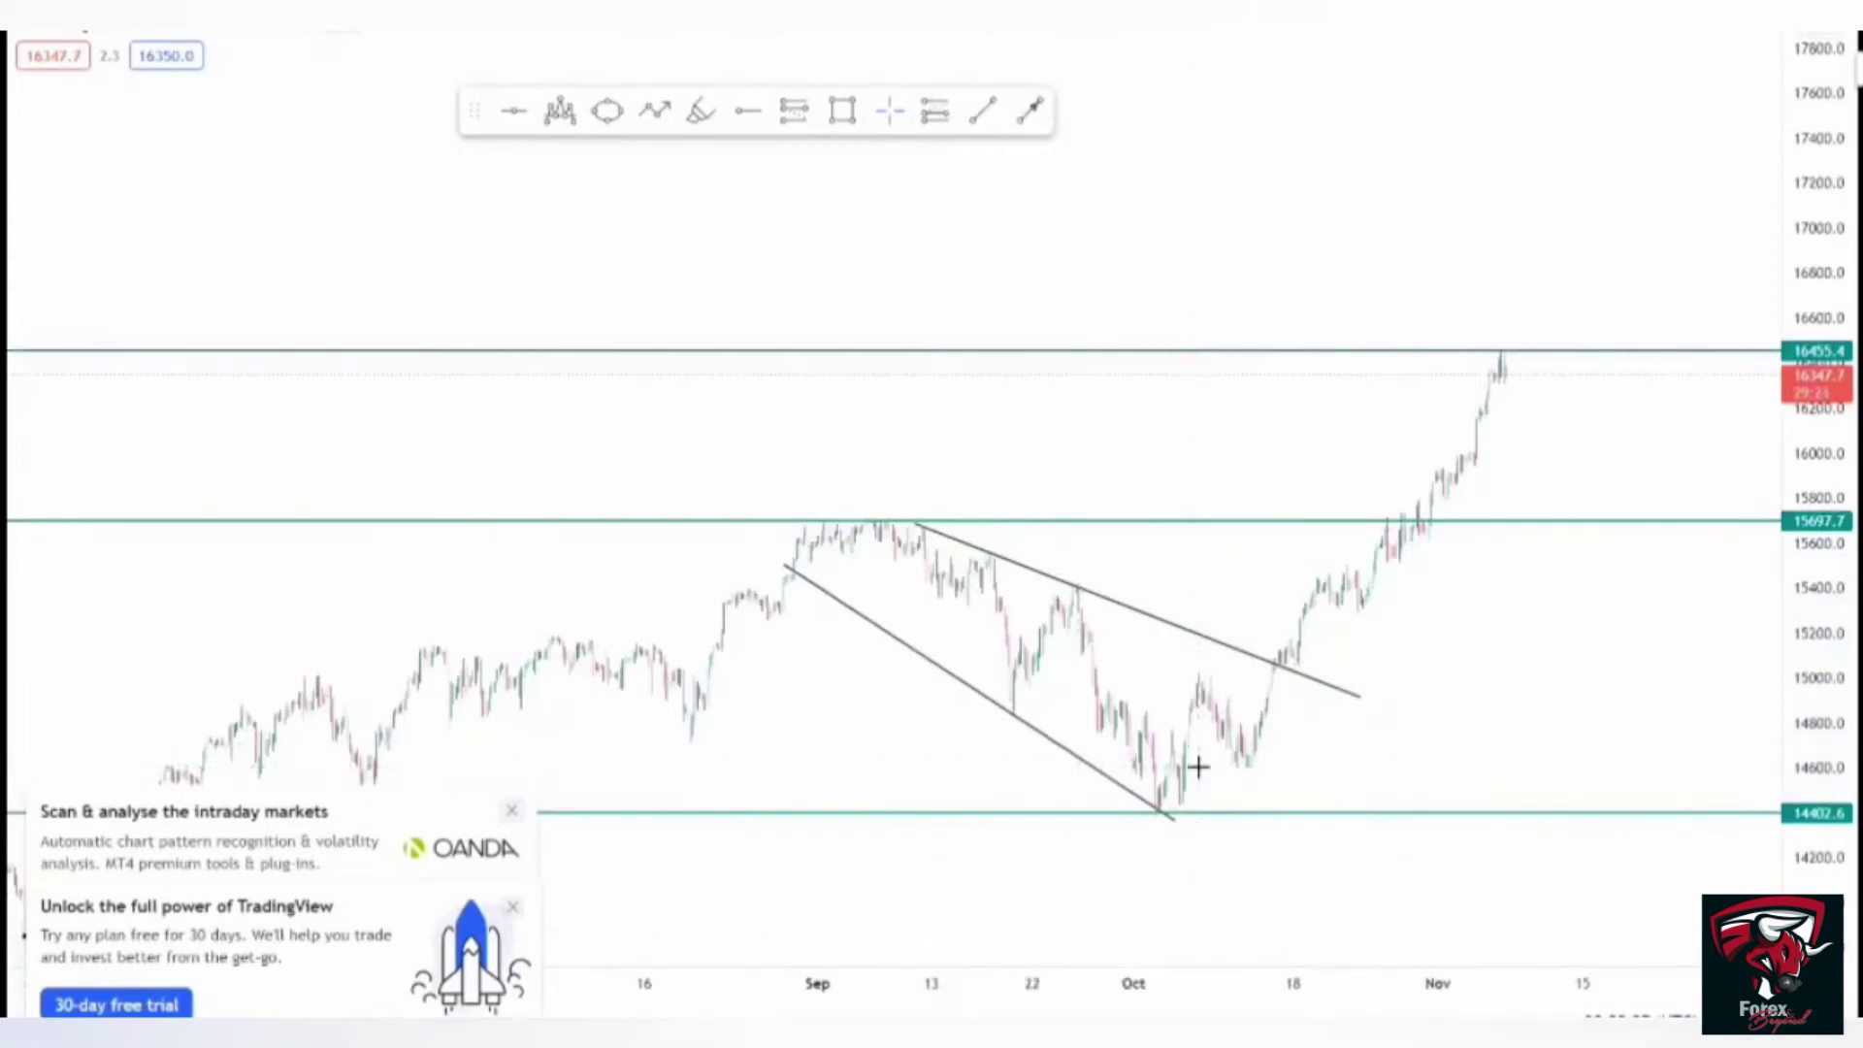
{"action": "scroll", "coordinate": [1197, 766], "scroll_direction": "up", "scroll_amount": 3}
{"action": "left_click_drag", "start_coordinate": [1006, 701], "coordinate": [1376, 673]}
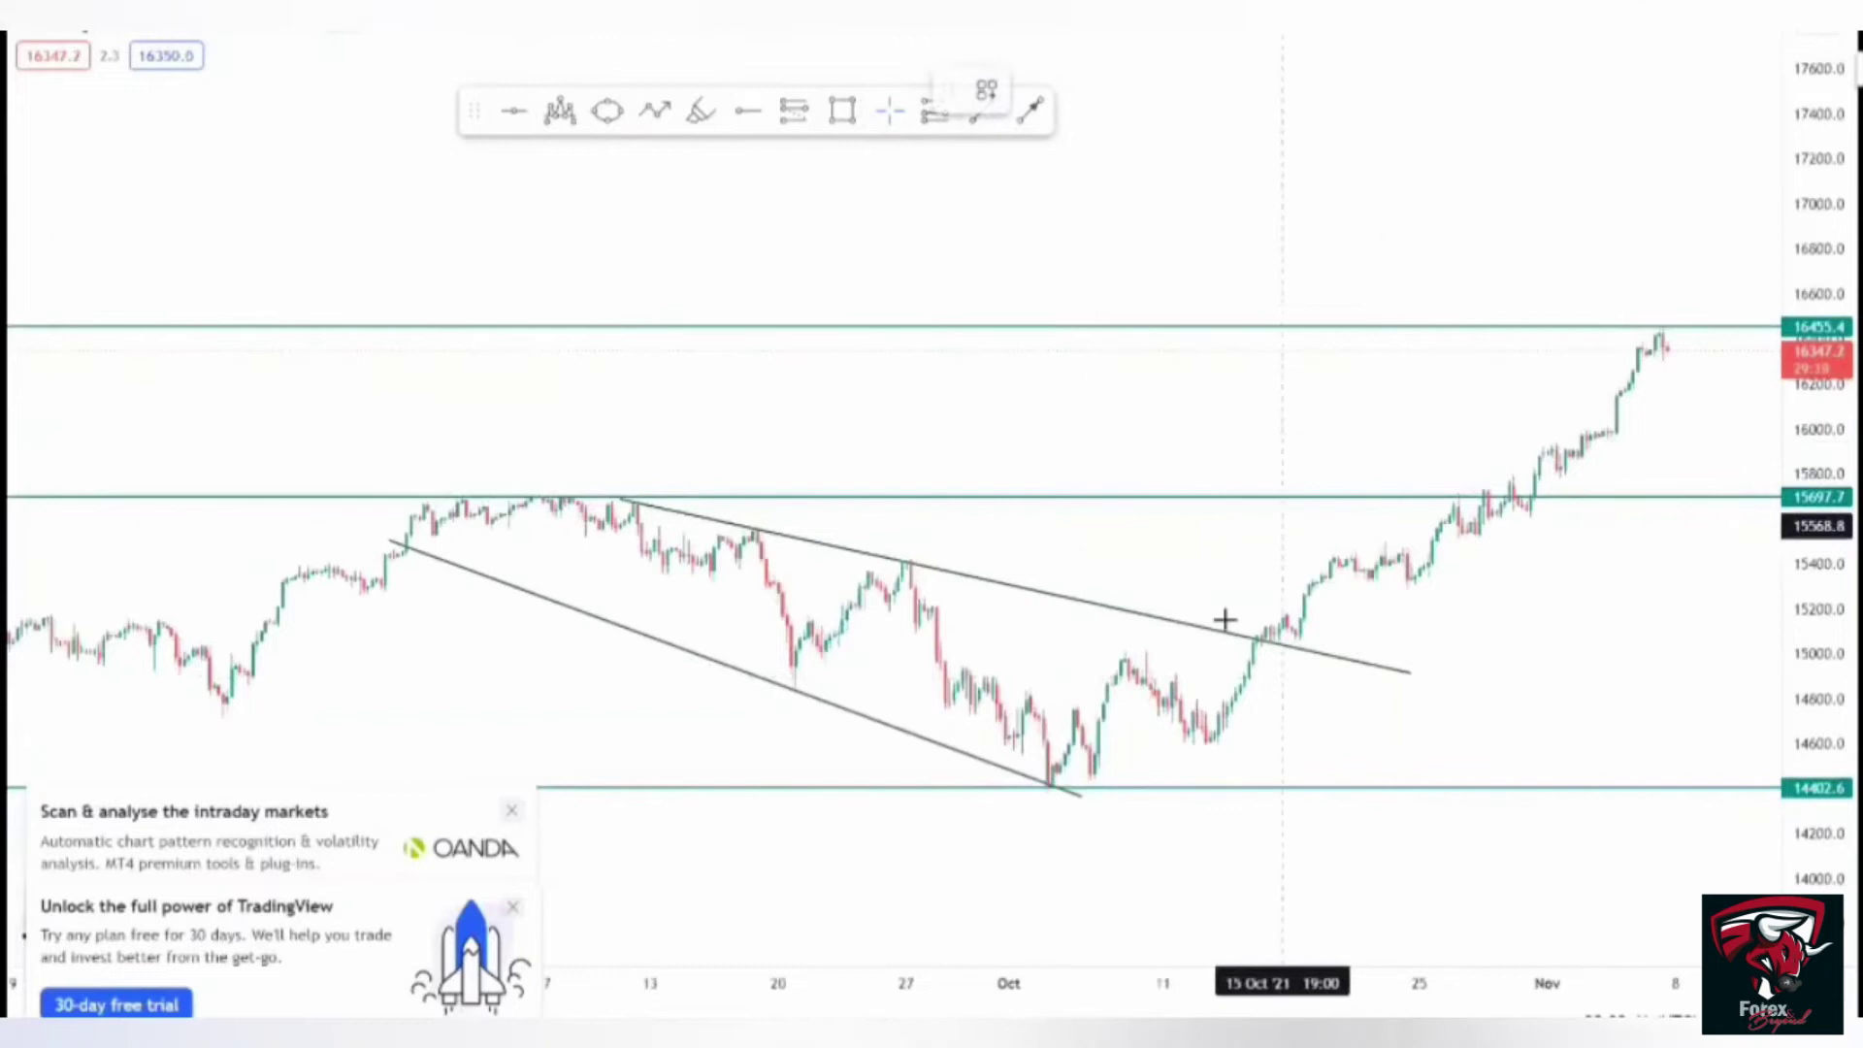
{"action": "left_click", "coordinate": [1116, 651]}
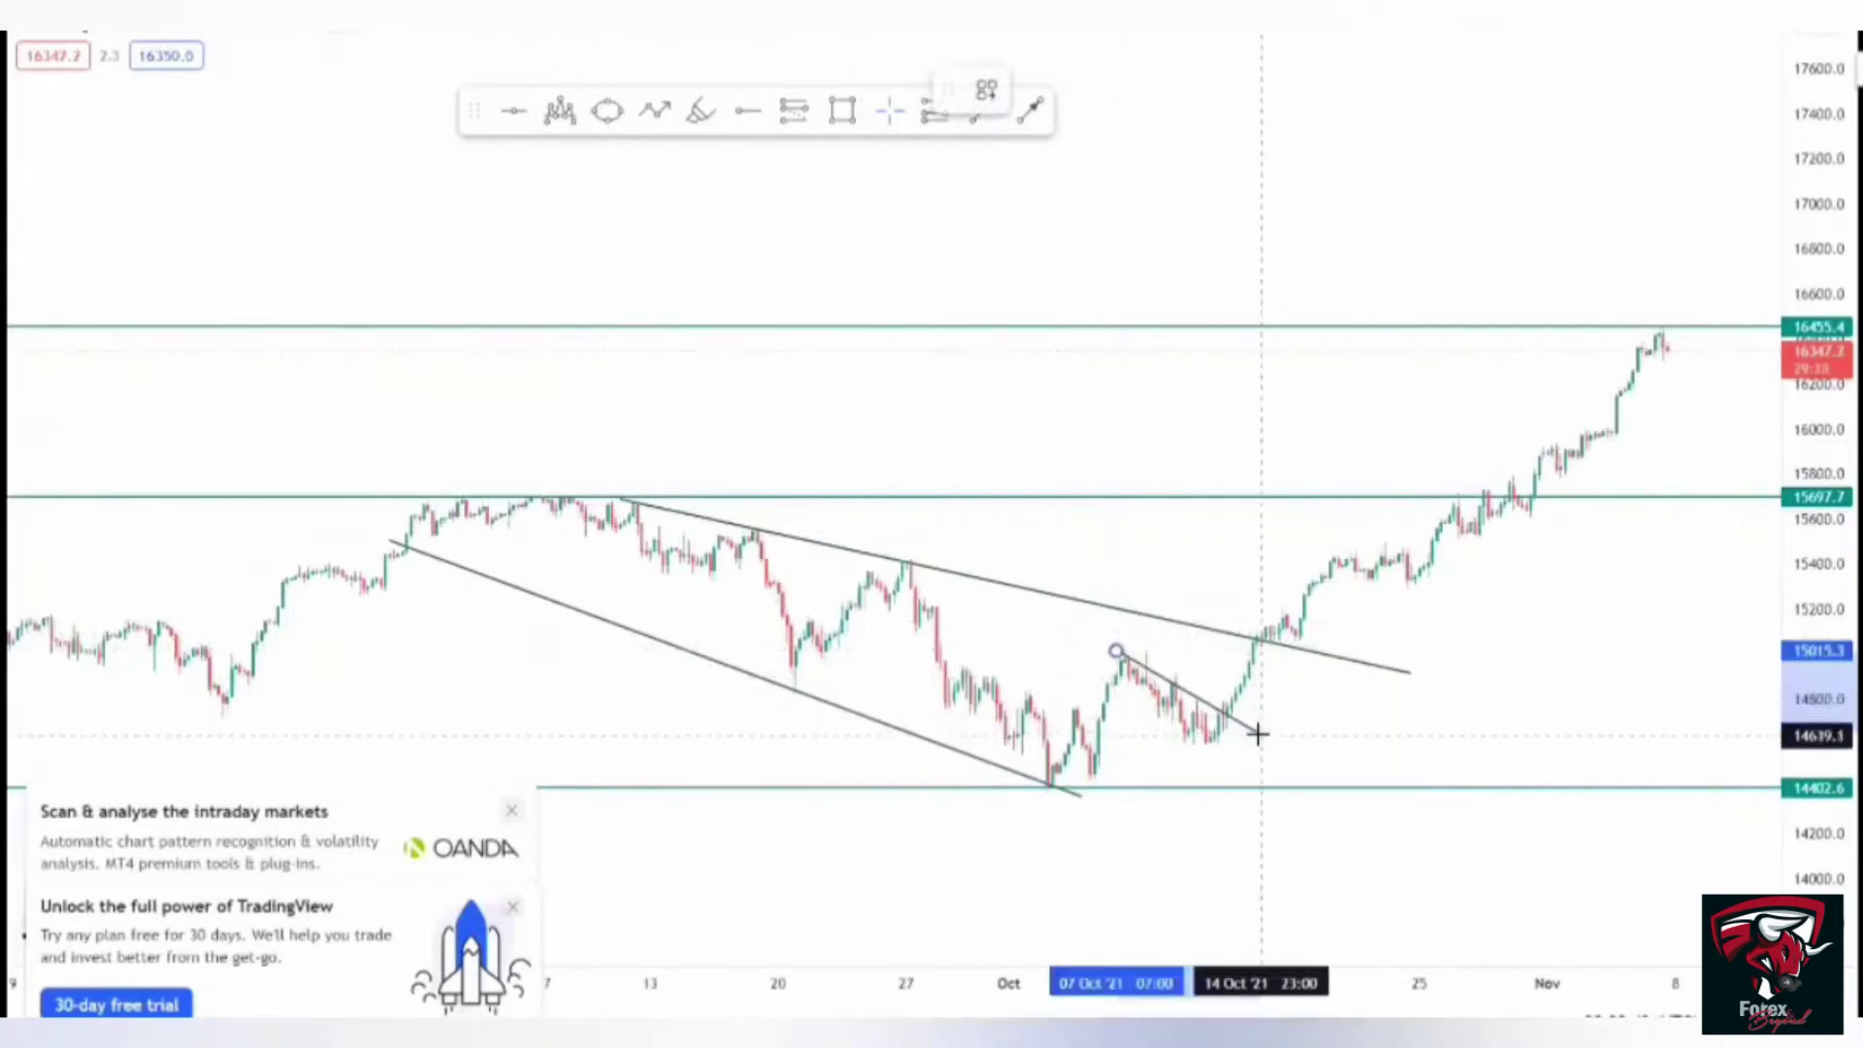
{"action": "left_click", "coordinate": [1262, 735]}
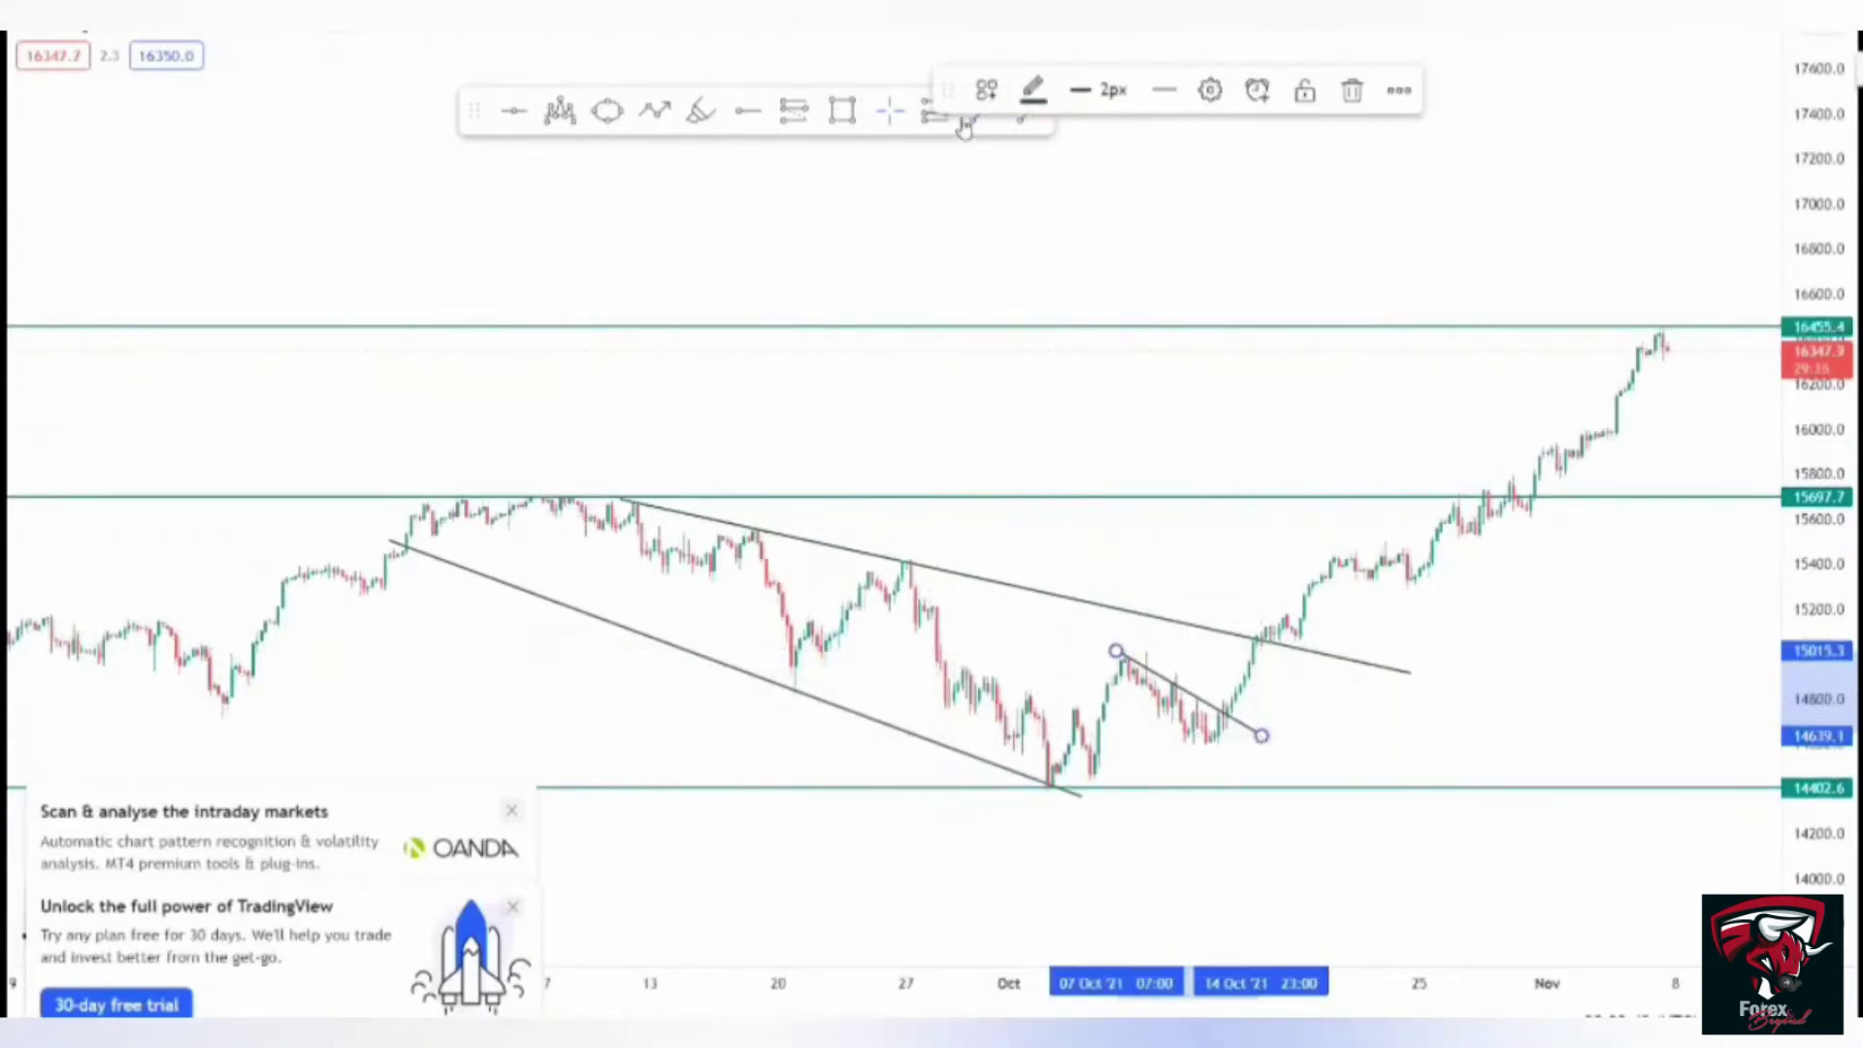
{"action": "left_click", "coordinate": [1285, 757]}
{"action": "left_click", "coordinate": [1116, 679]}
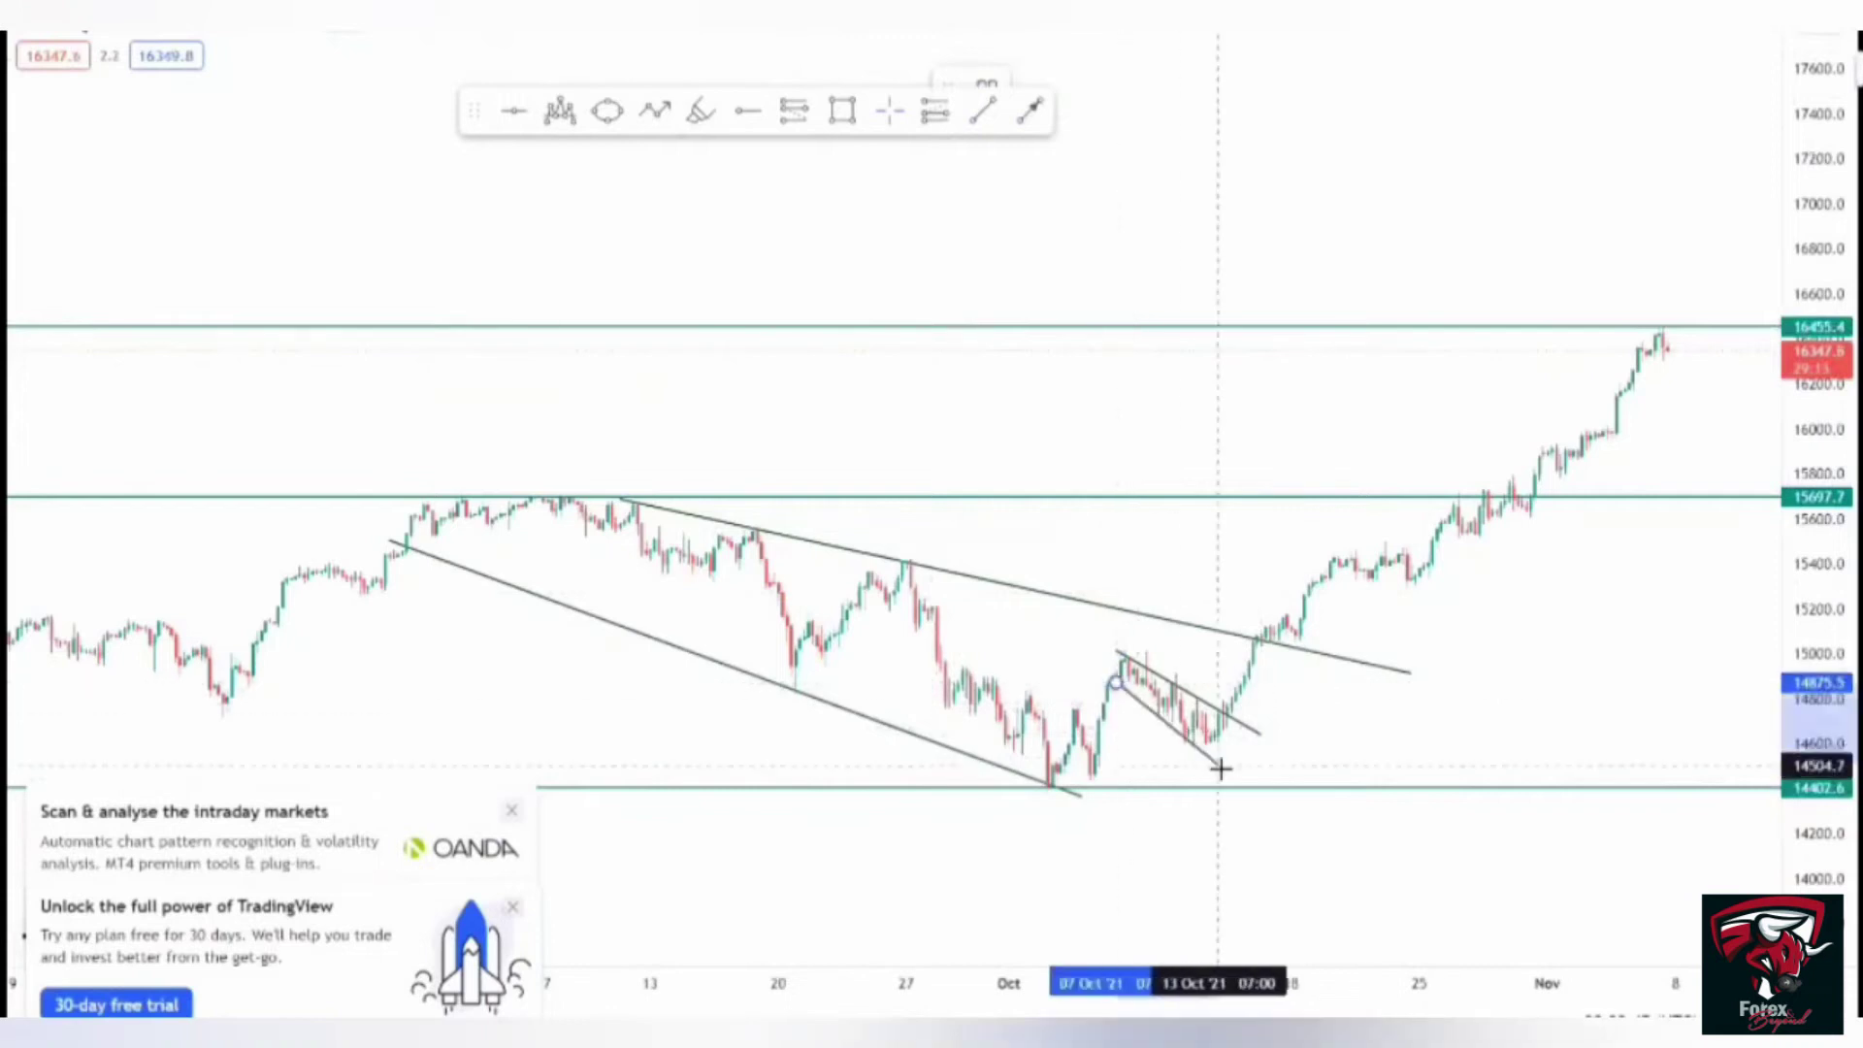
{"action": "left_click", "coordinate": [1221, 769]}
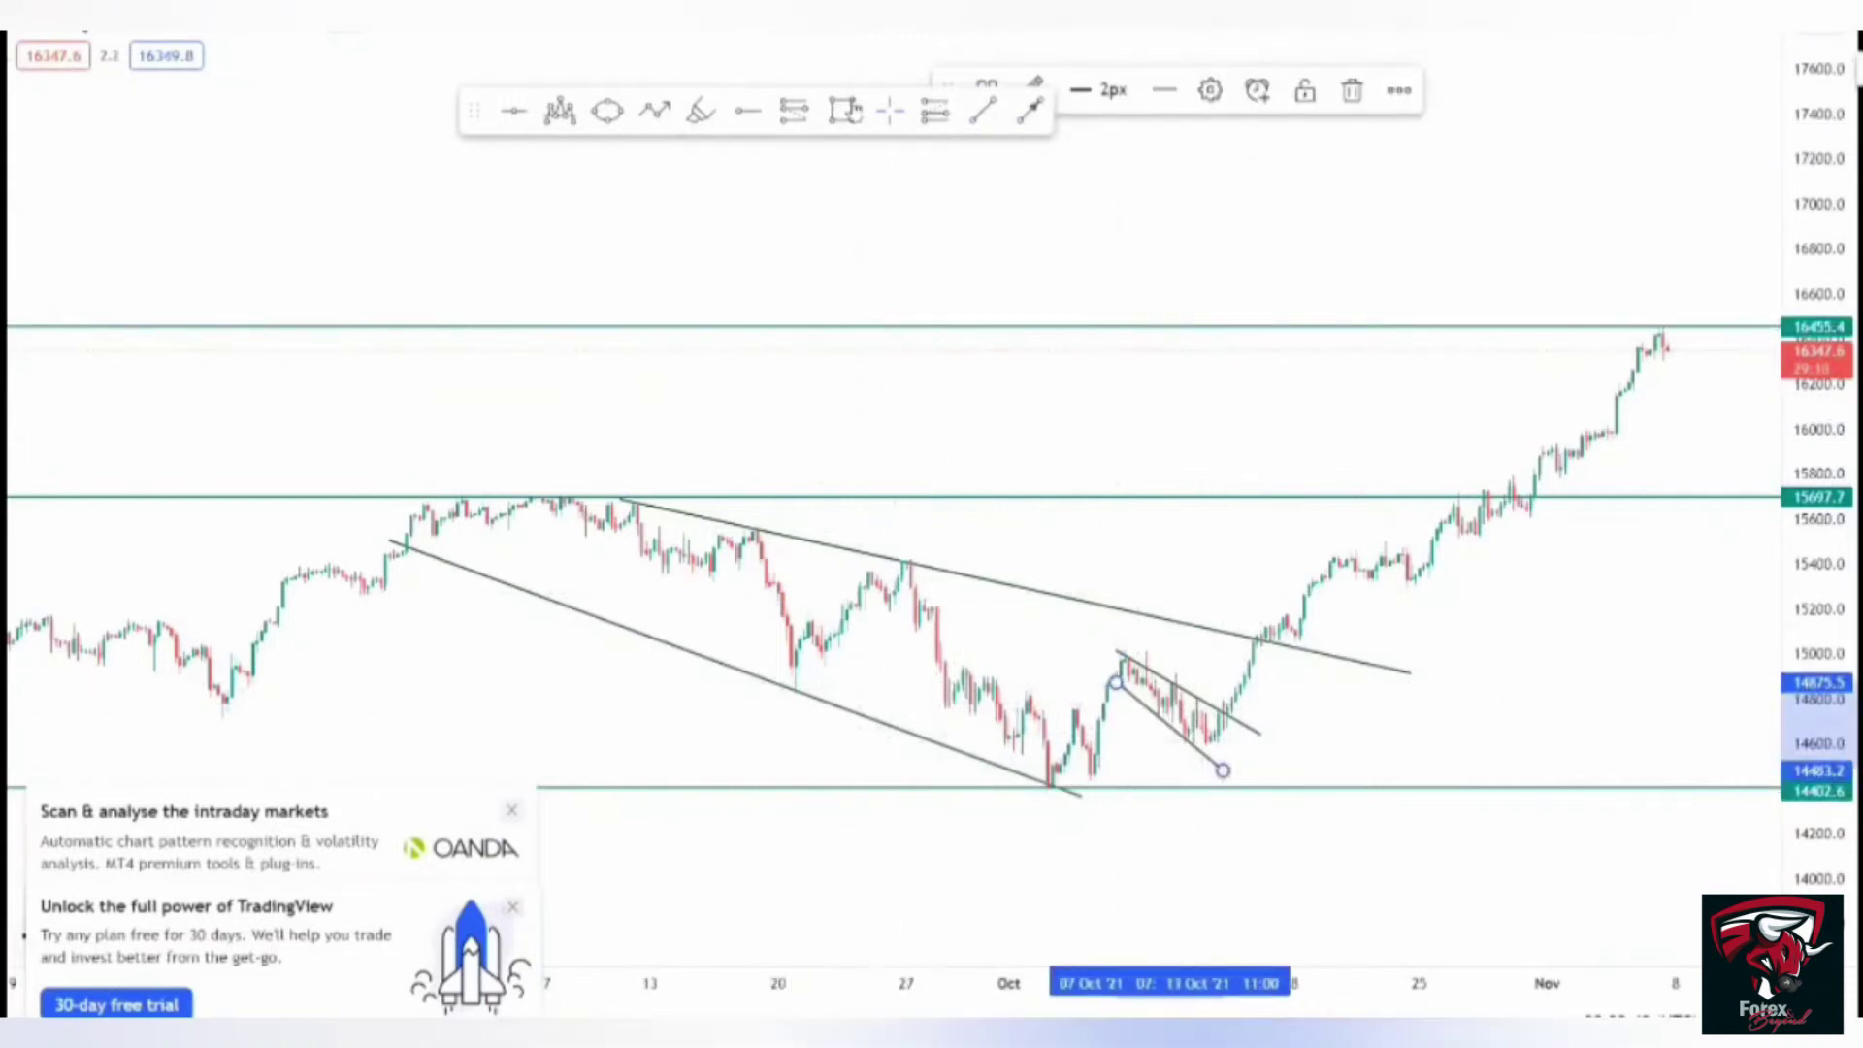
- Draw a thin rectangle zone at about 14590 under the mid-October lows, spanning 30 September to 20 October
{"action": "left_click", "coordinate": [1004, 723]}
{"action": "left_click", "coordinate": [996, 745]}
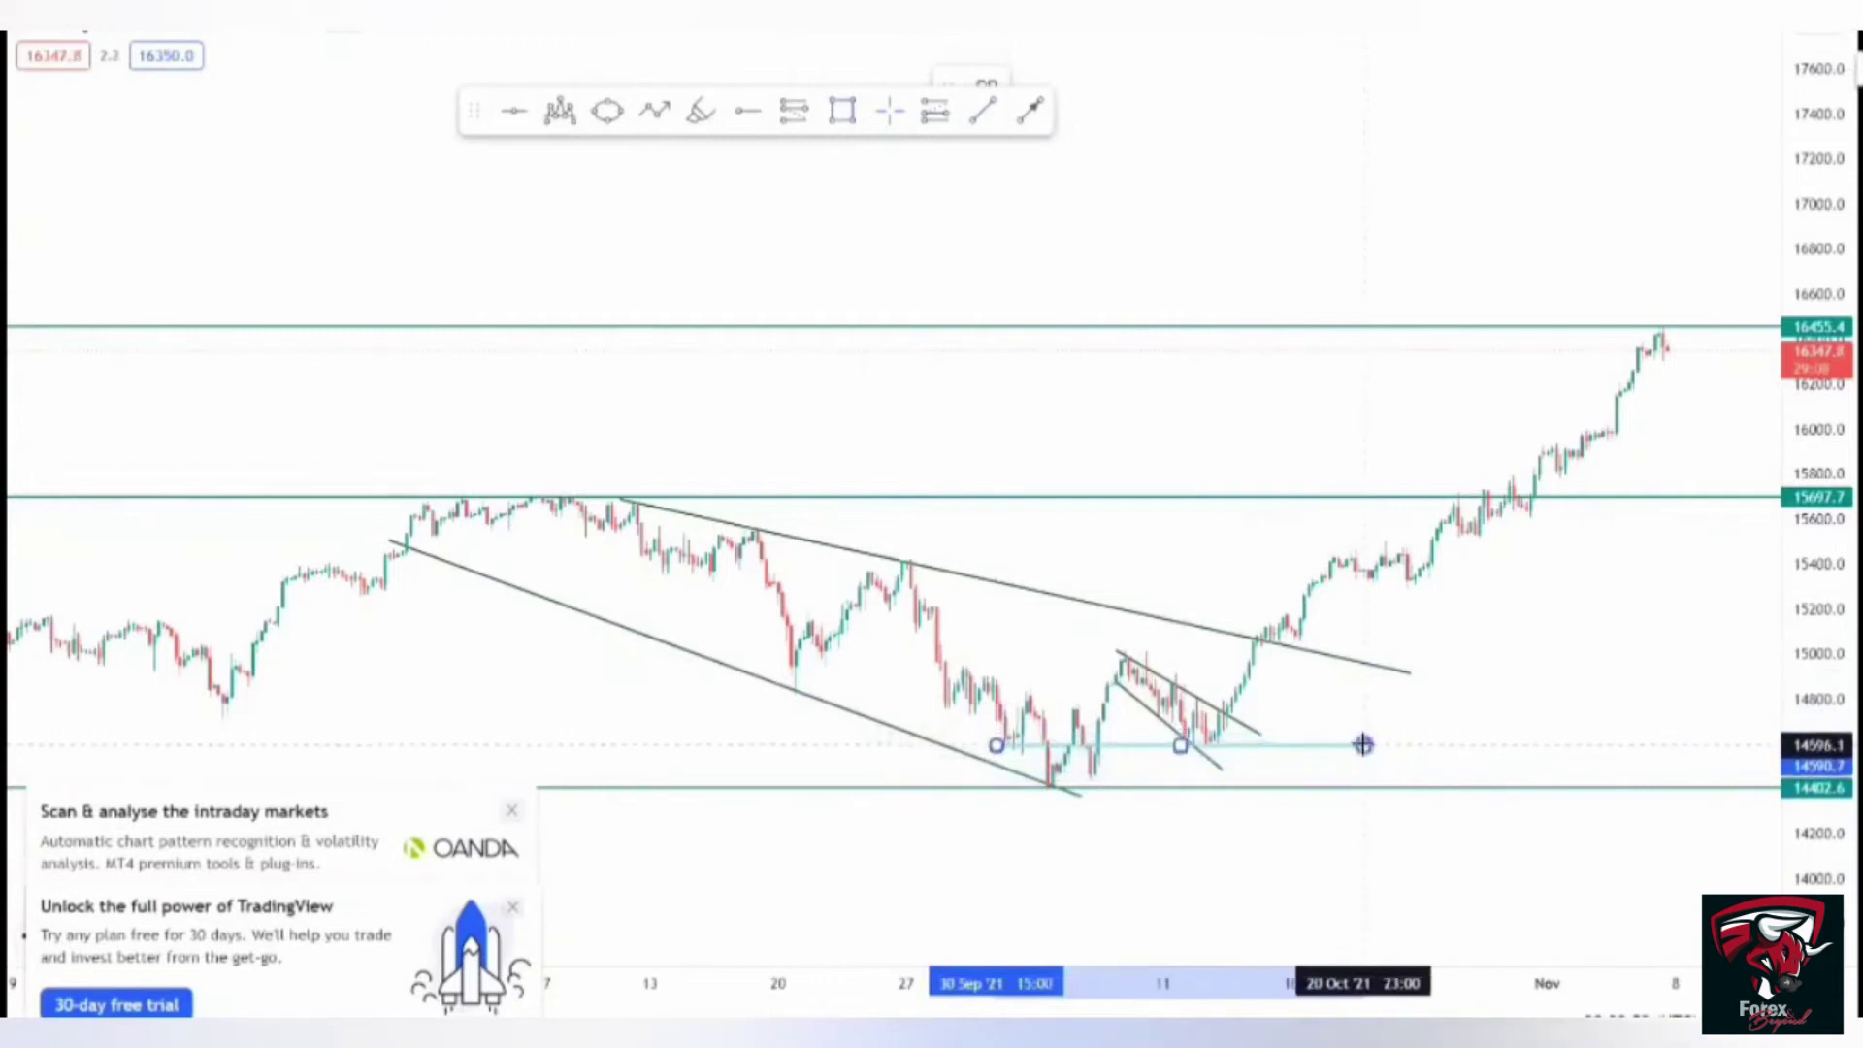
{"action": "left_click", "coordinate": [1364, 742]}
{"action": "left_click", "coordinate": [1457, 718]}
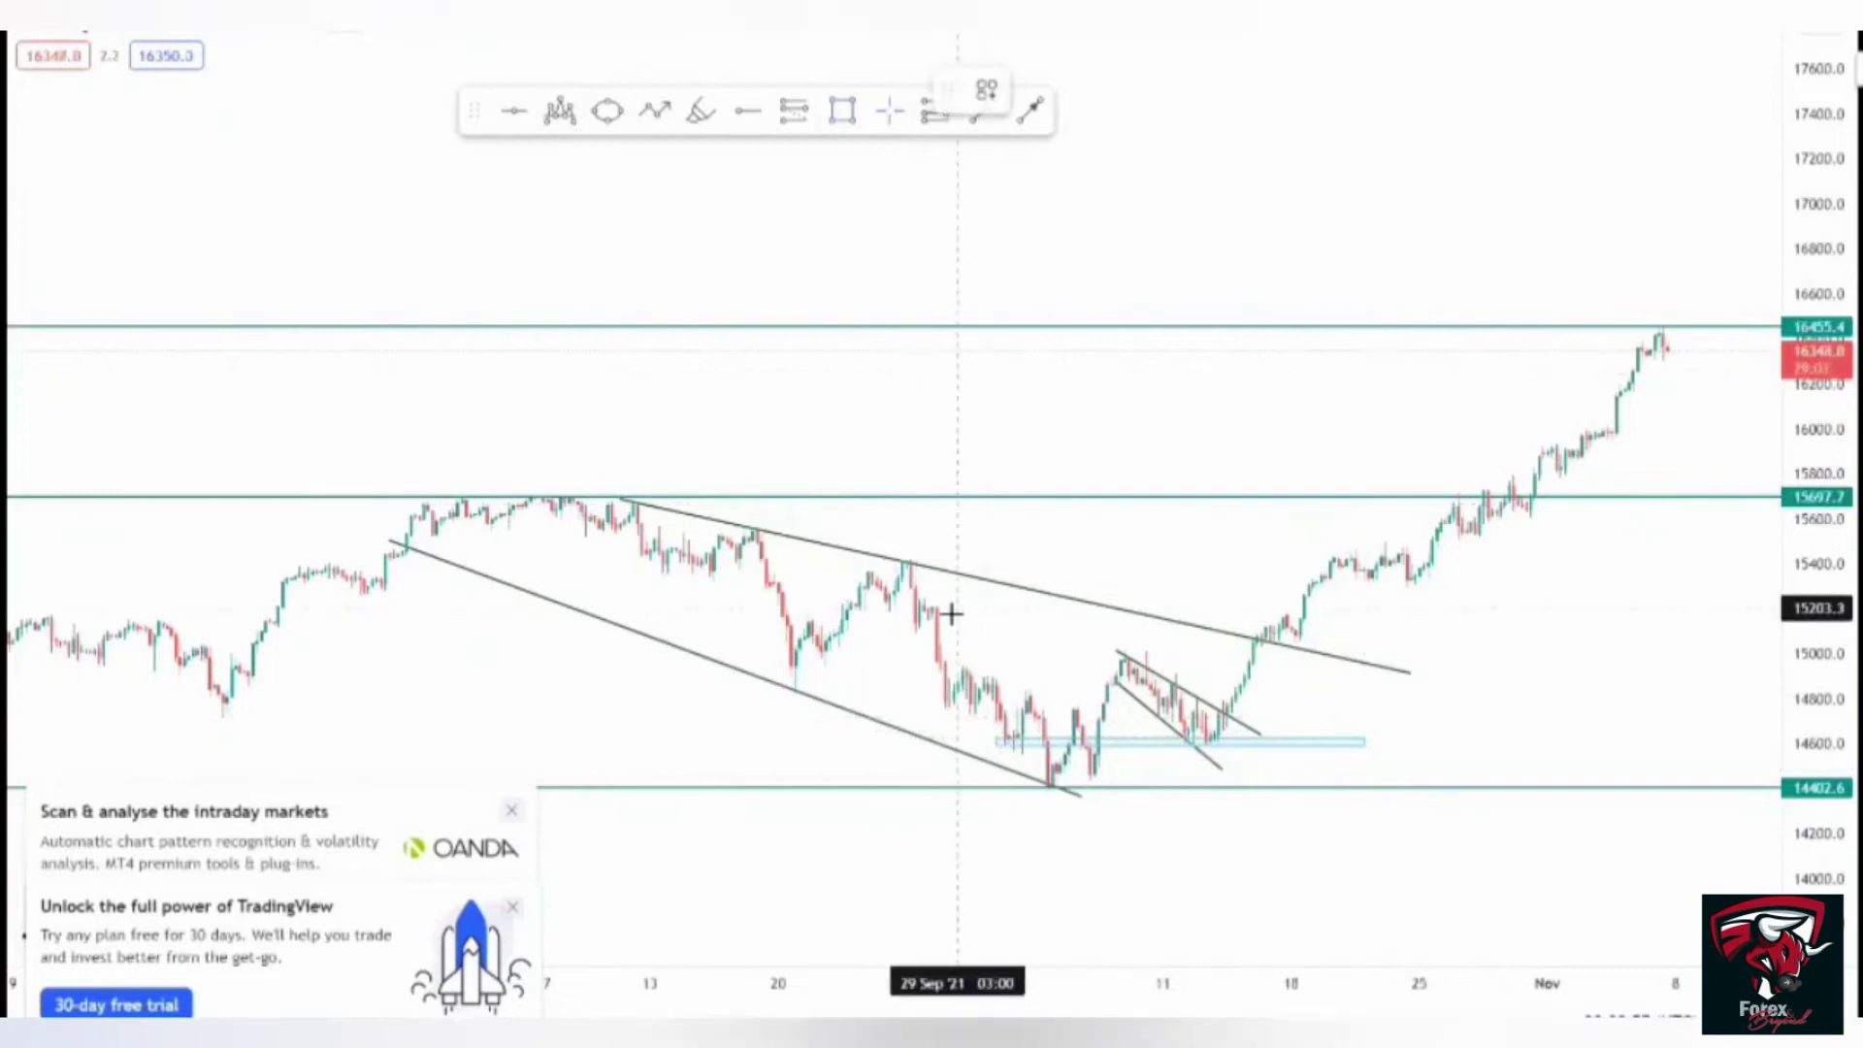
- Draw converging descending lines from 28 September: the upper from about 14961 to 14634, the lower from about 14849 to 14419
{"action": "left_click", "coordinate": [941, 663]}
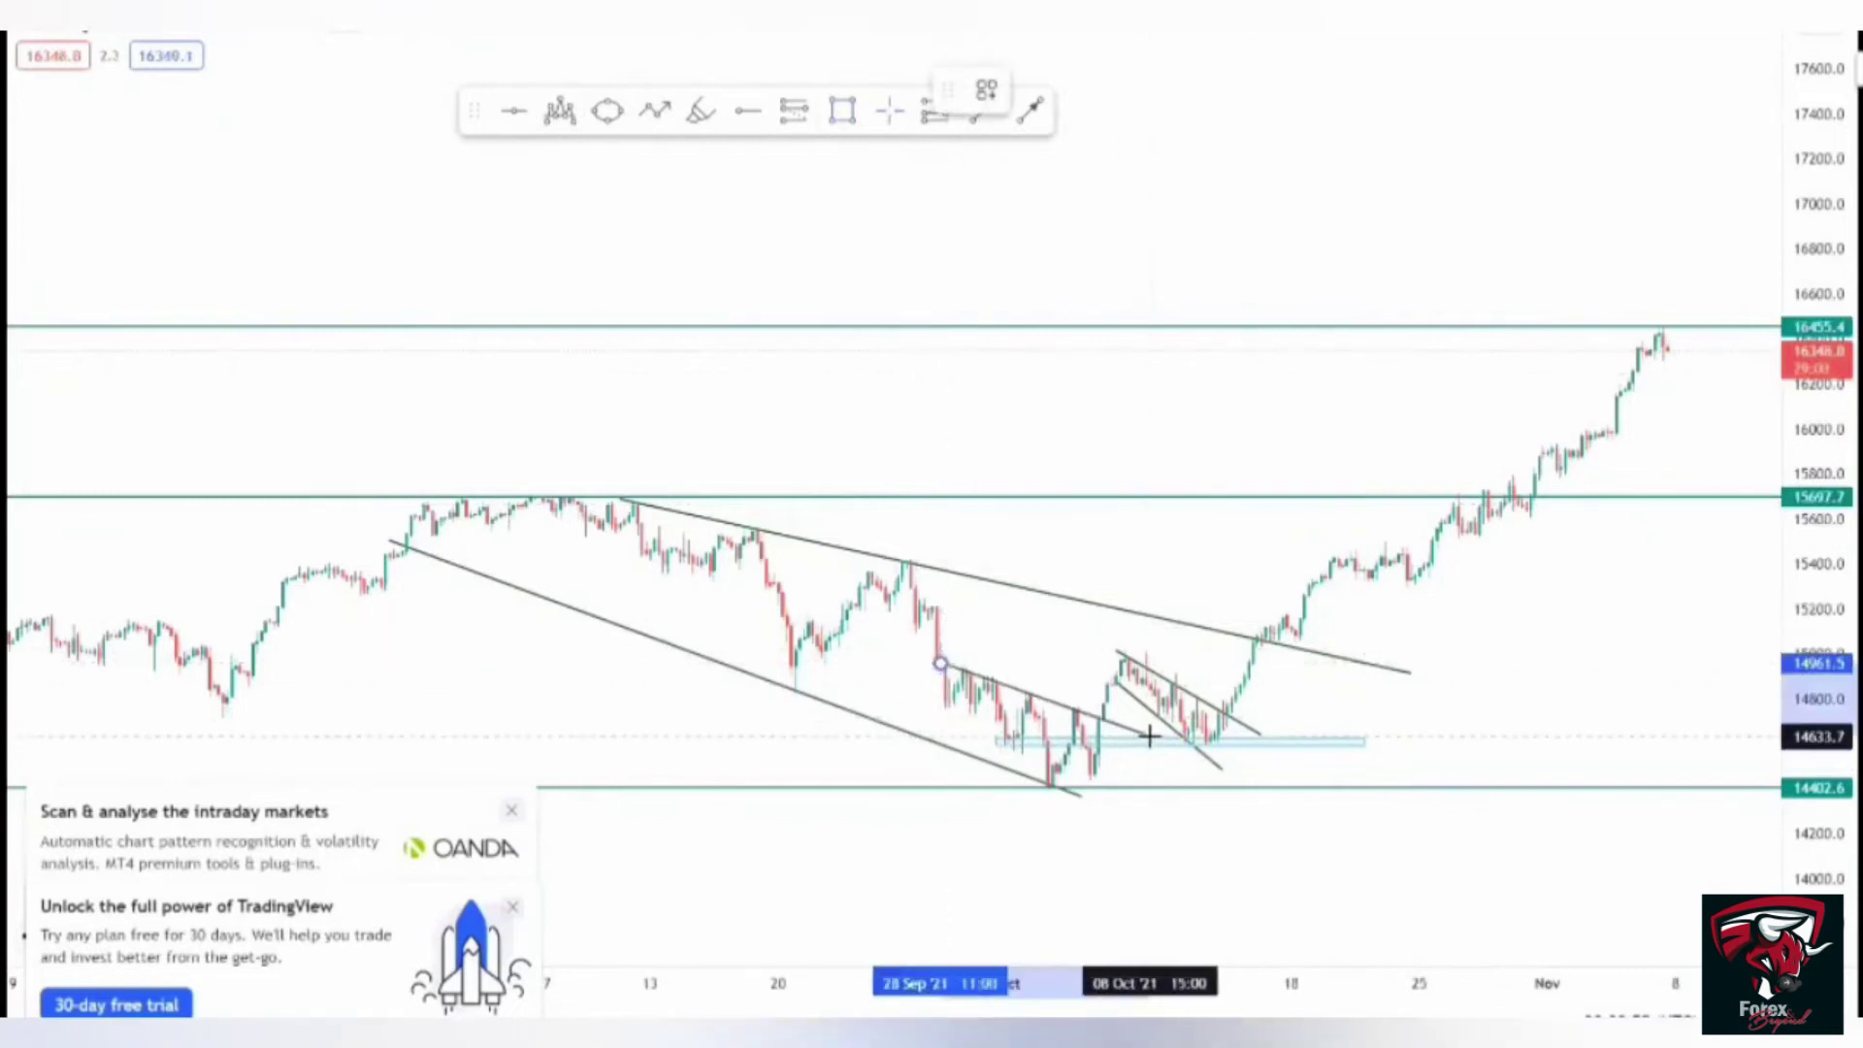
{"action": "left_click", "coordinate": [1153, 741]}
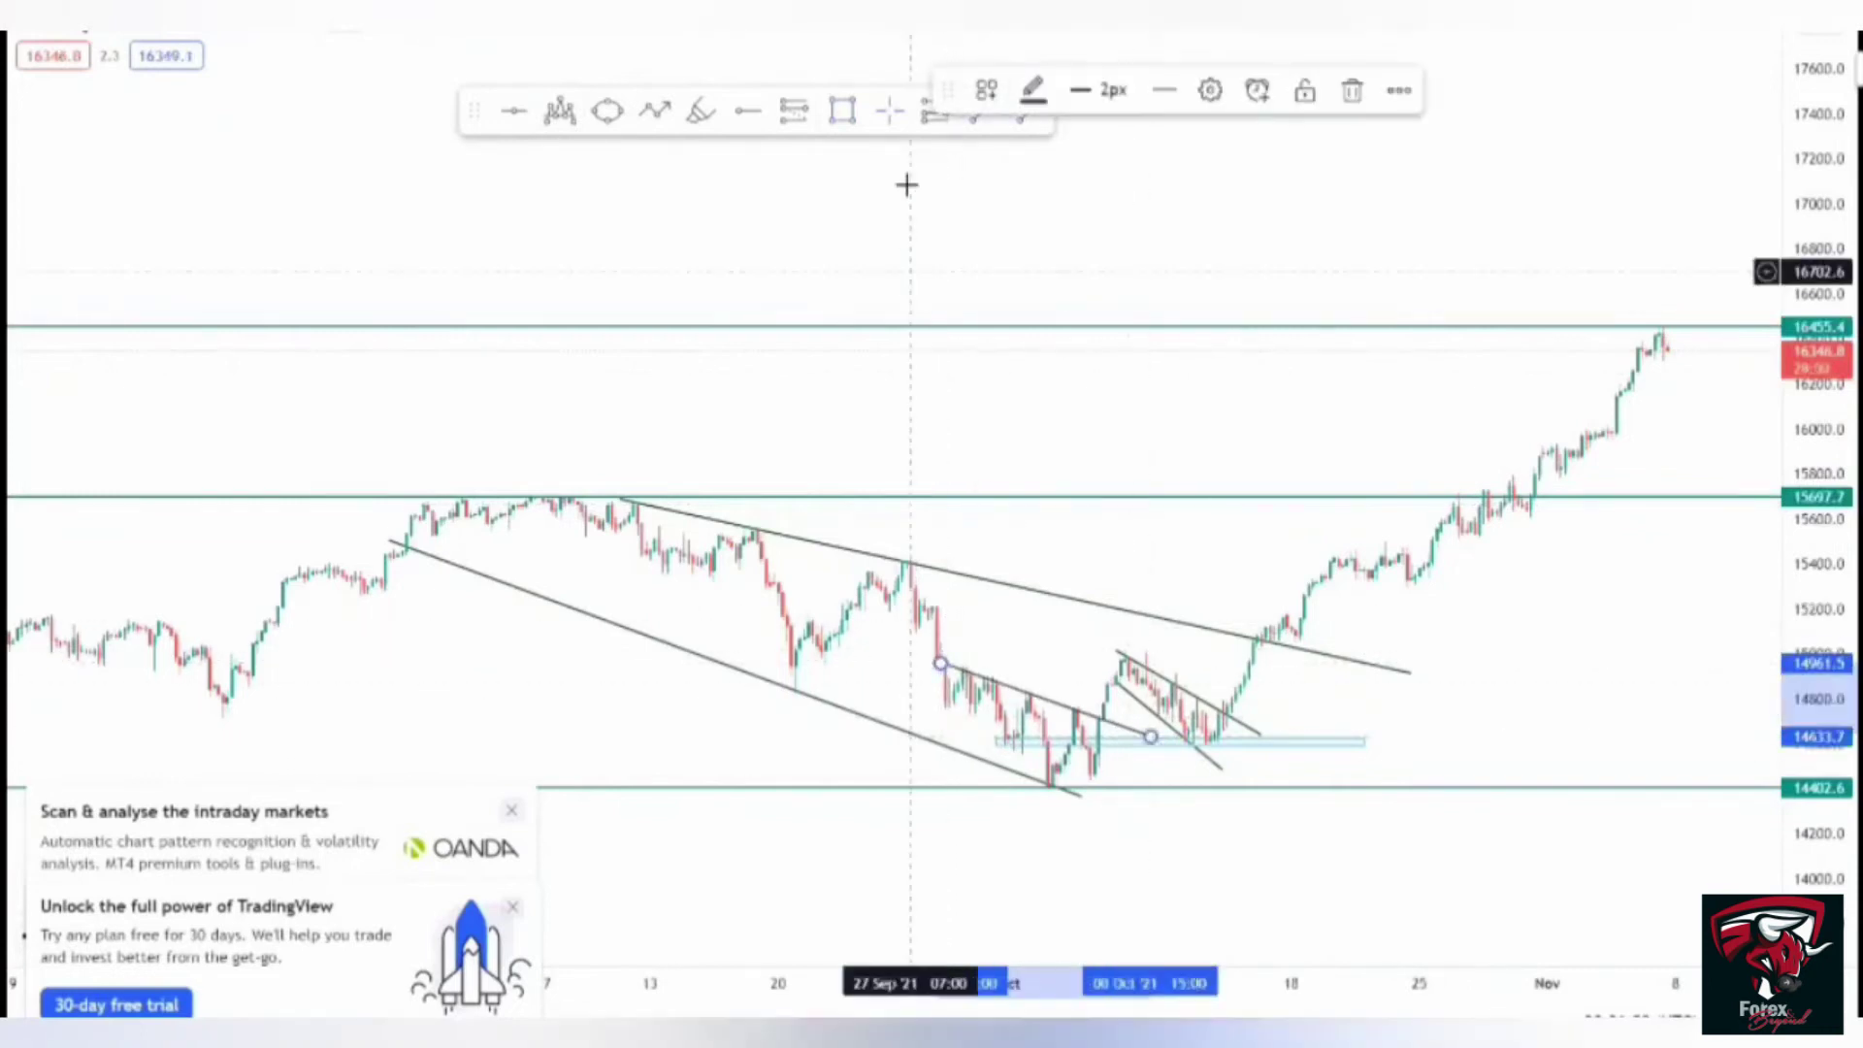
{"action": "left_click", "coordinate": [978, 137]}
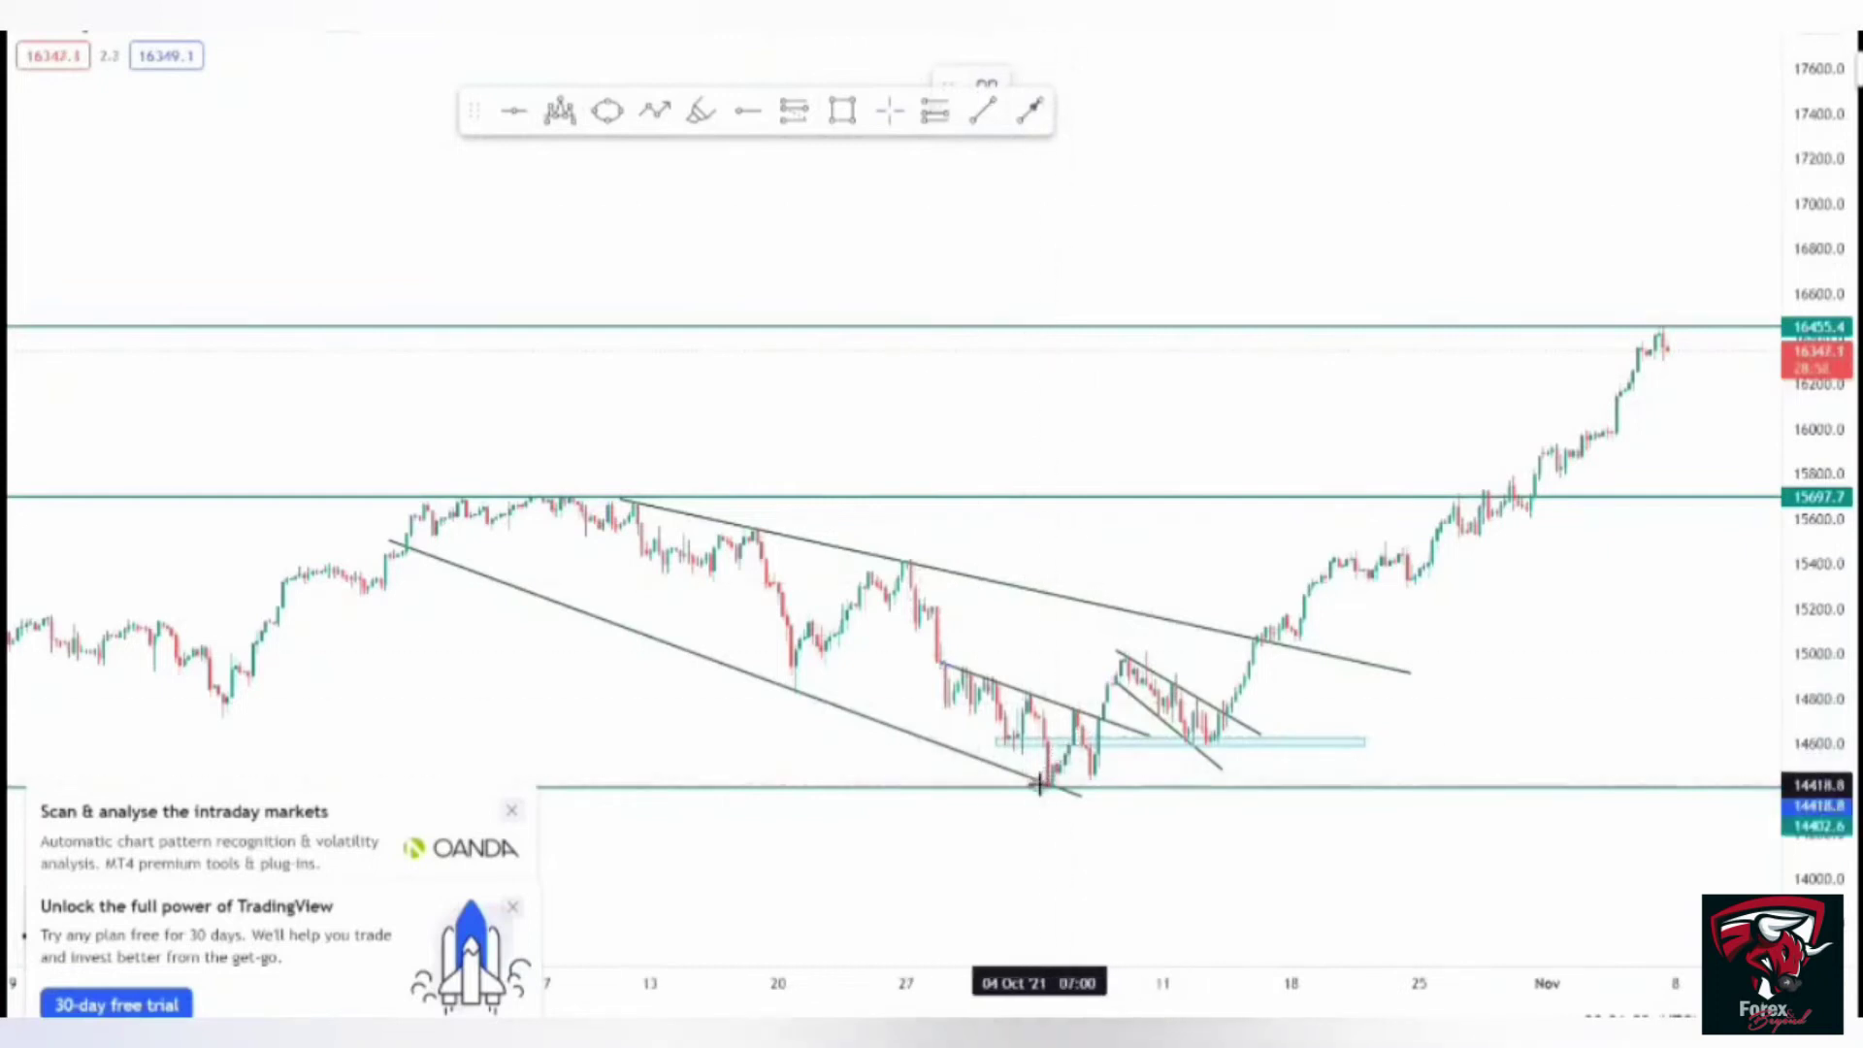
{"action": "left_click_drag", "start_coordinate": [1039, 784], "coordinate": [999, 739]}
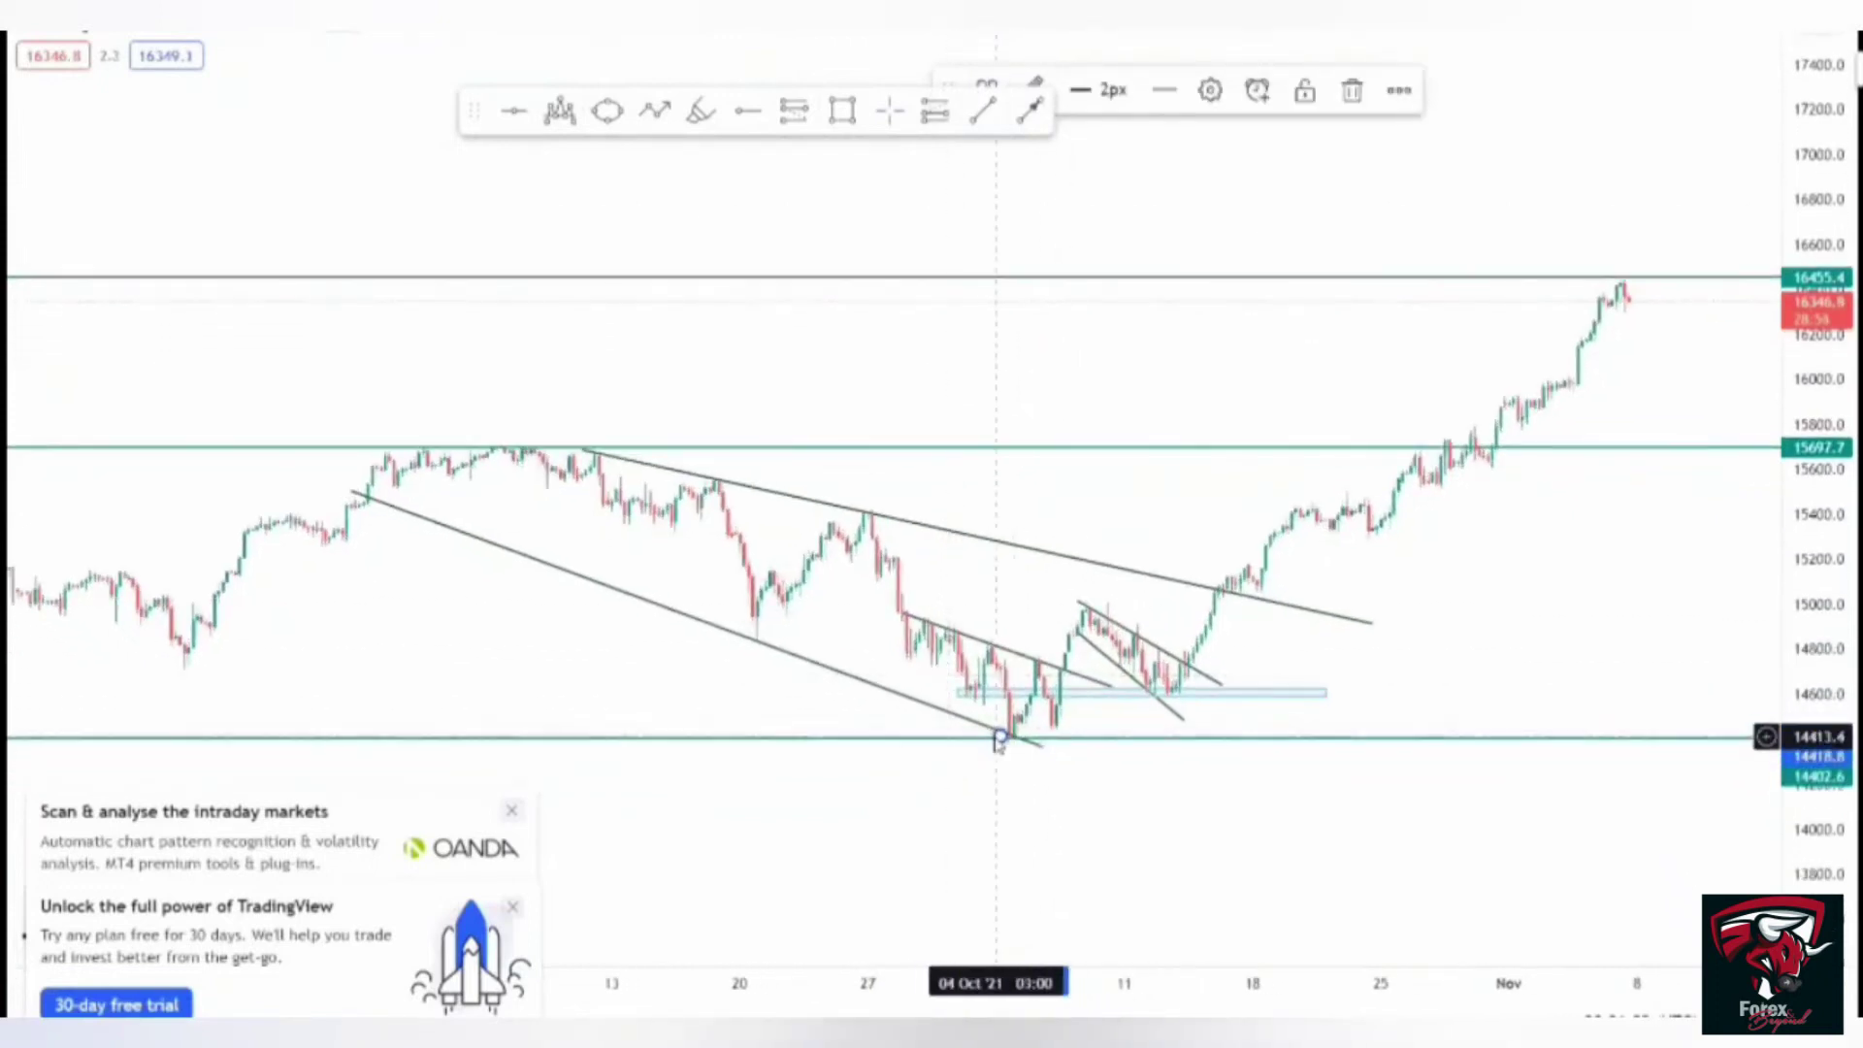
{"action": "left_click", "coordinate": [893, 639]}
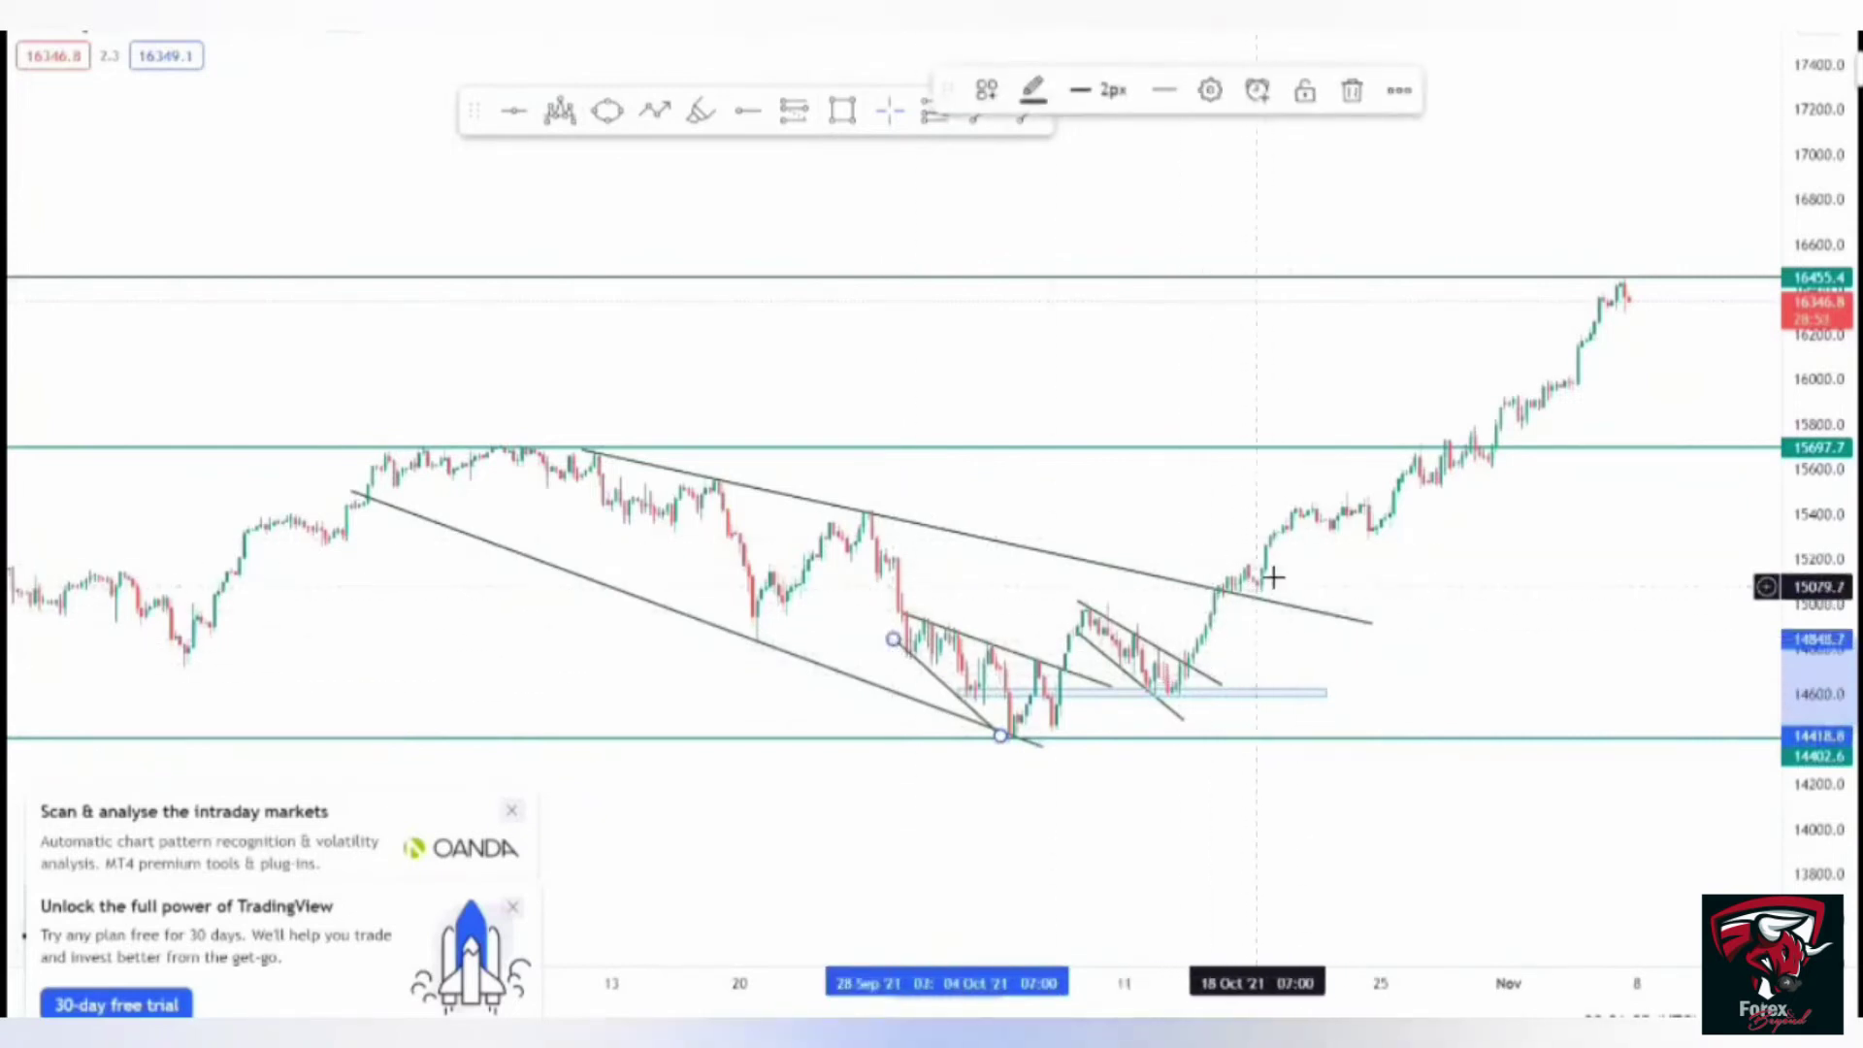
- Bound the late-October consolidation with a near-horizontal line at about 15480 and a descending line from about 15365 to 15262
{"action": "left_click", "coordinate": [1274, 538]}
{"action": "left_click_drag", "start_coordinate": [1274, 539], "coordinate": [1193, 631]}
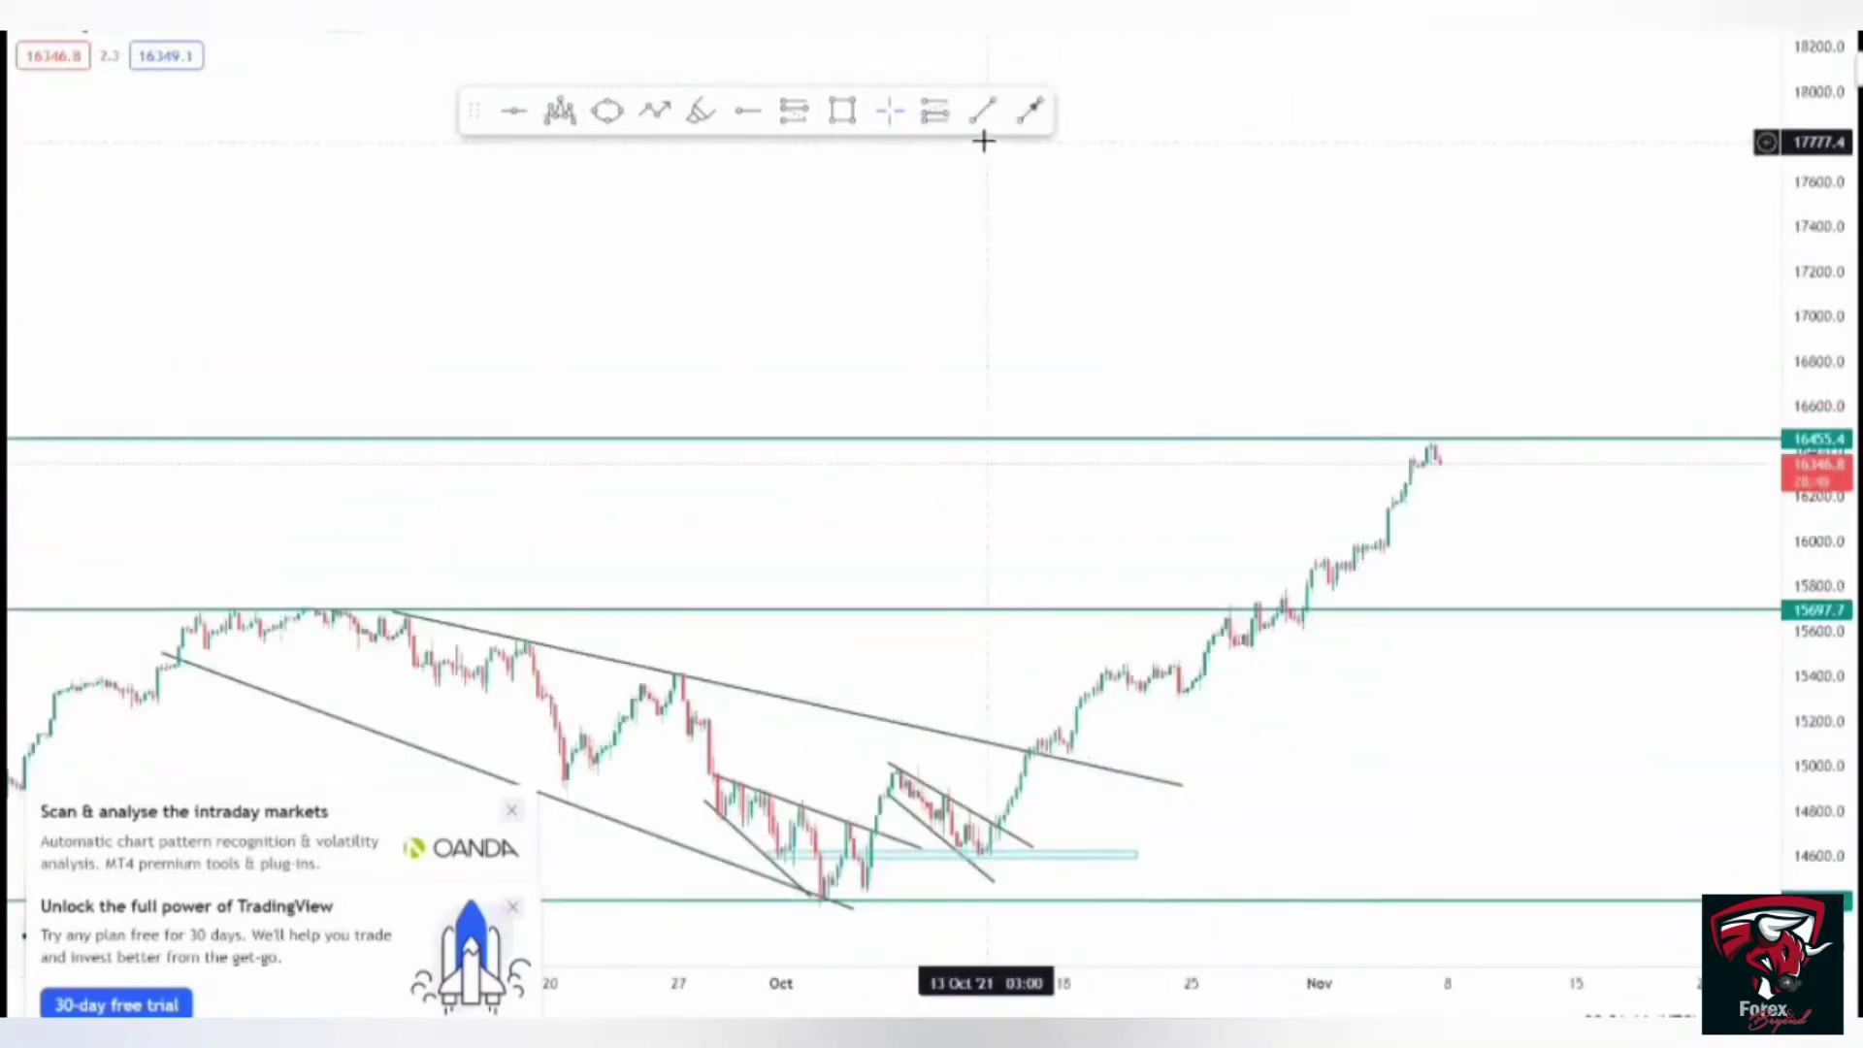
{"action": "left_click", "coordinate": [1105, 659]}
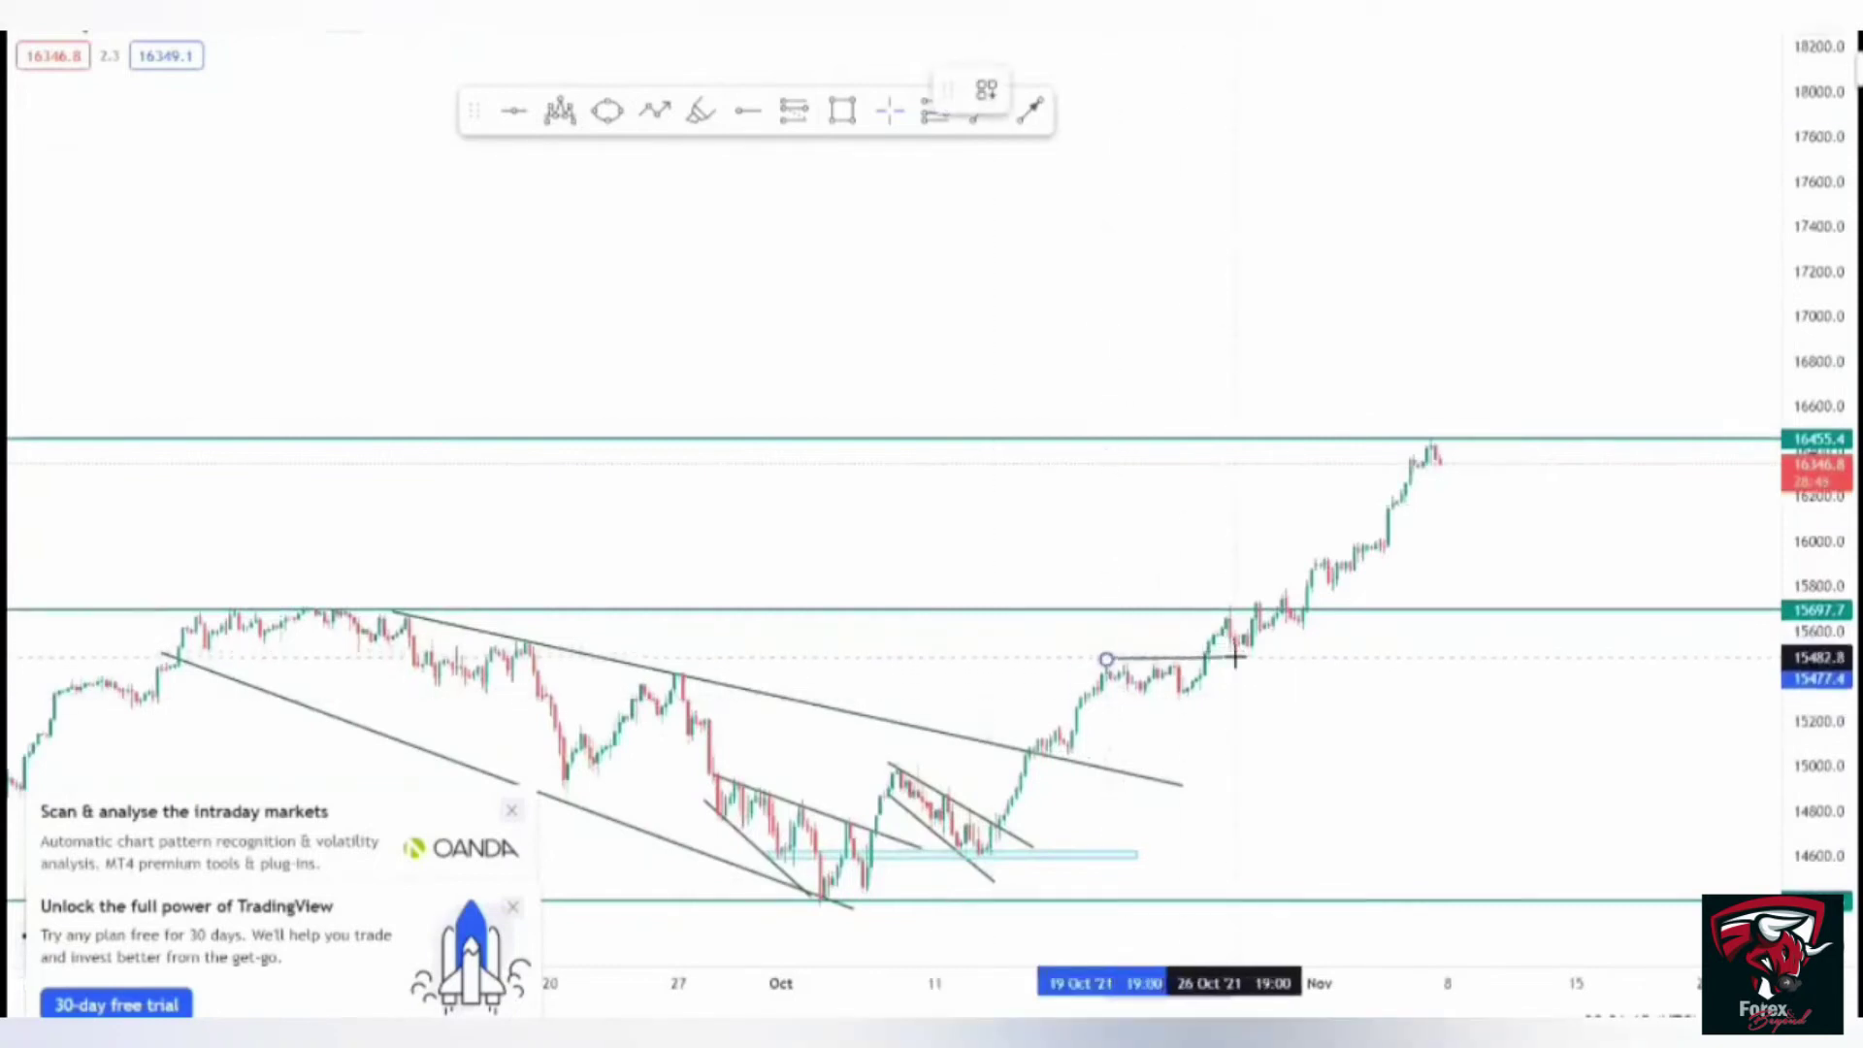
{"action": "left_click", "coordinate": [1235, 659]}
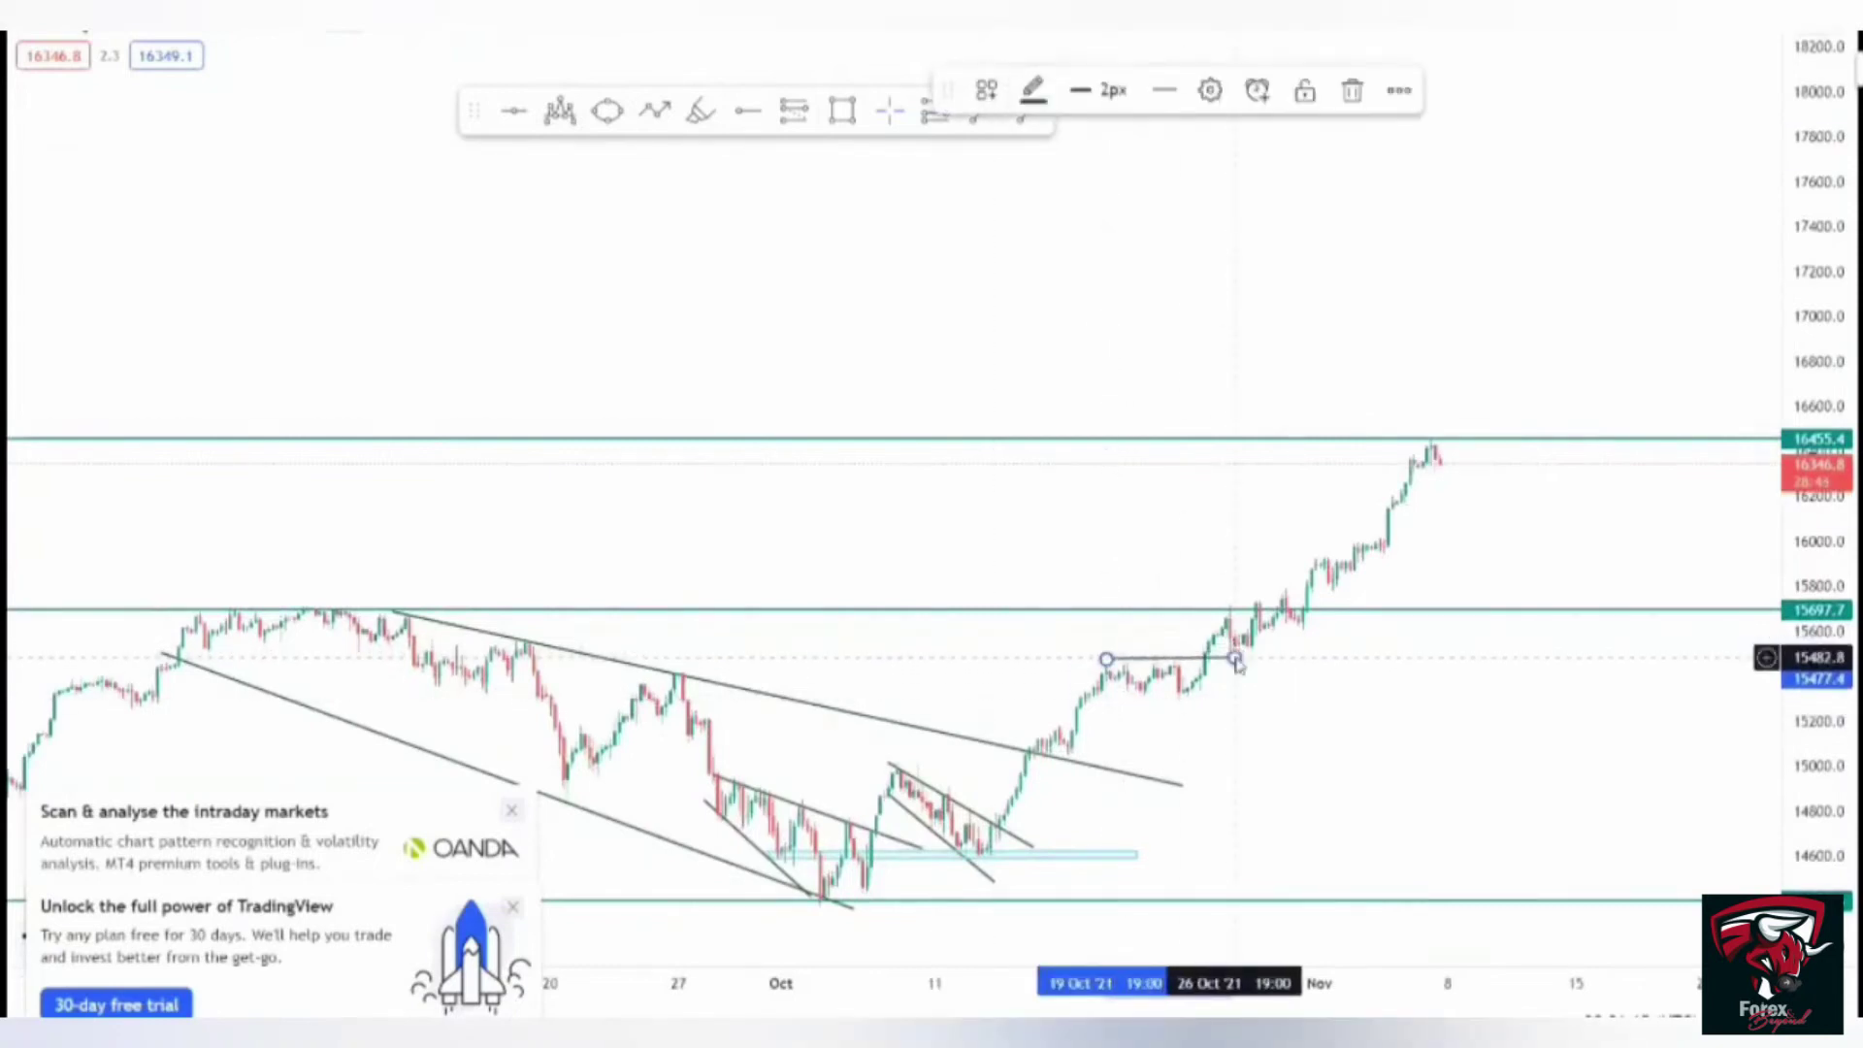
{"action": "left_click", "coordinate": [981, 141]}
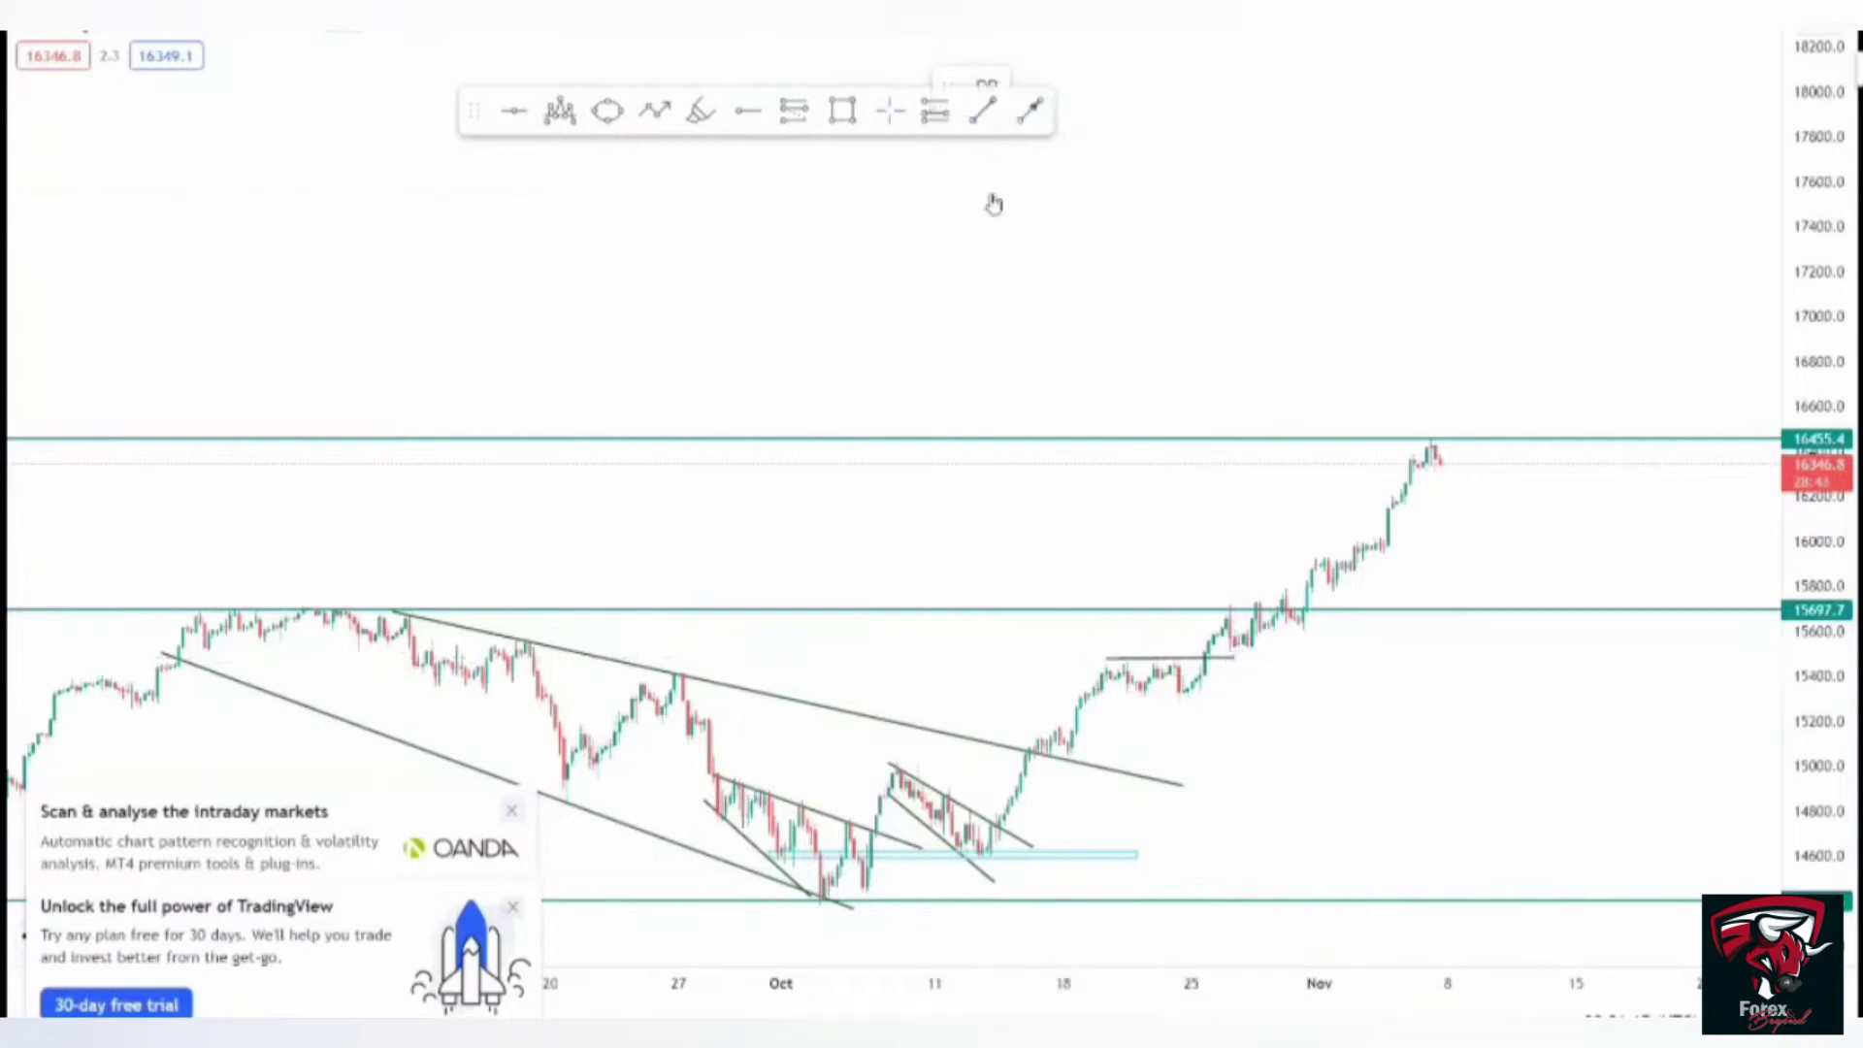
{"action": "left_click", "coordinate": [1095, 684]}
{"action": "left_click", "coordinate": [1266, 708]}
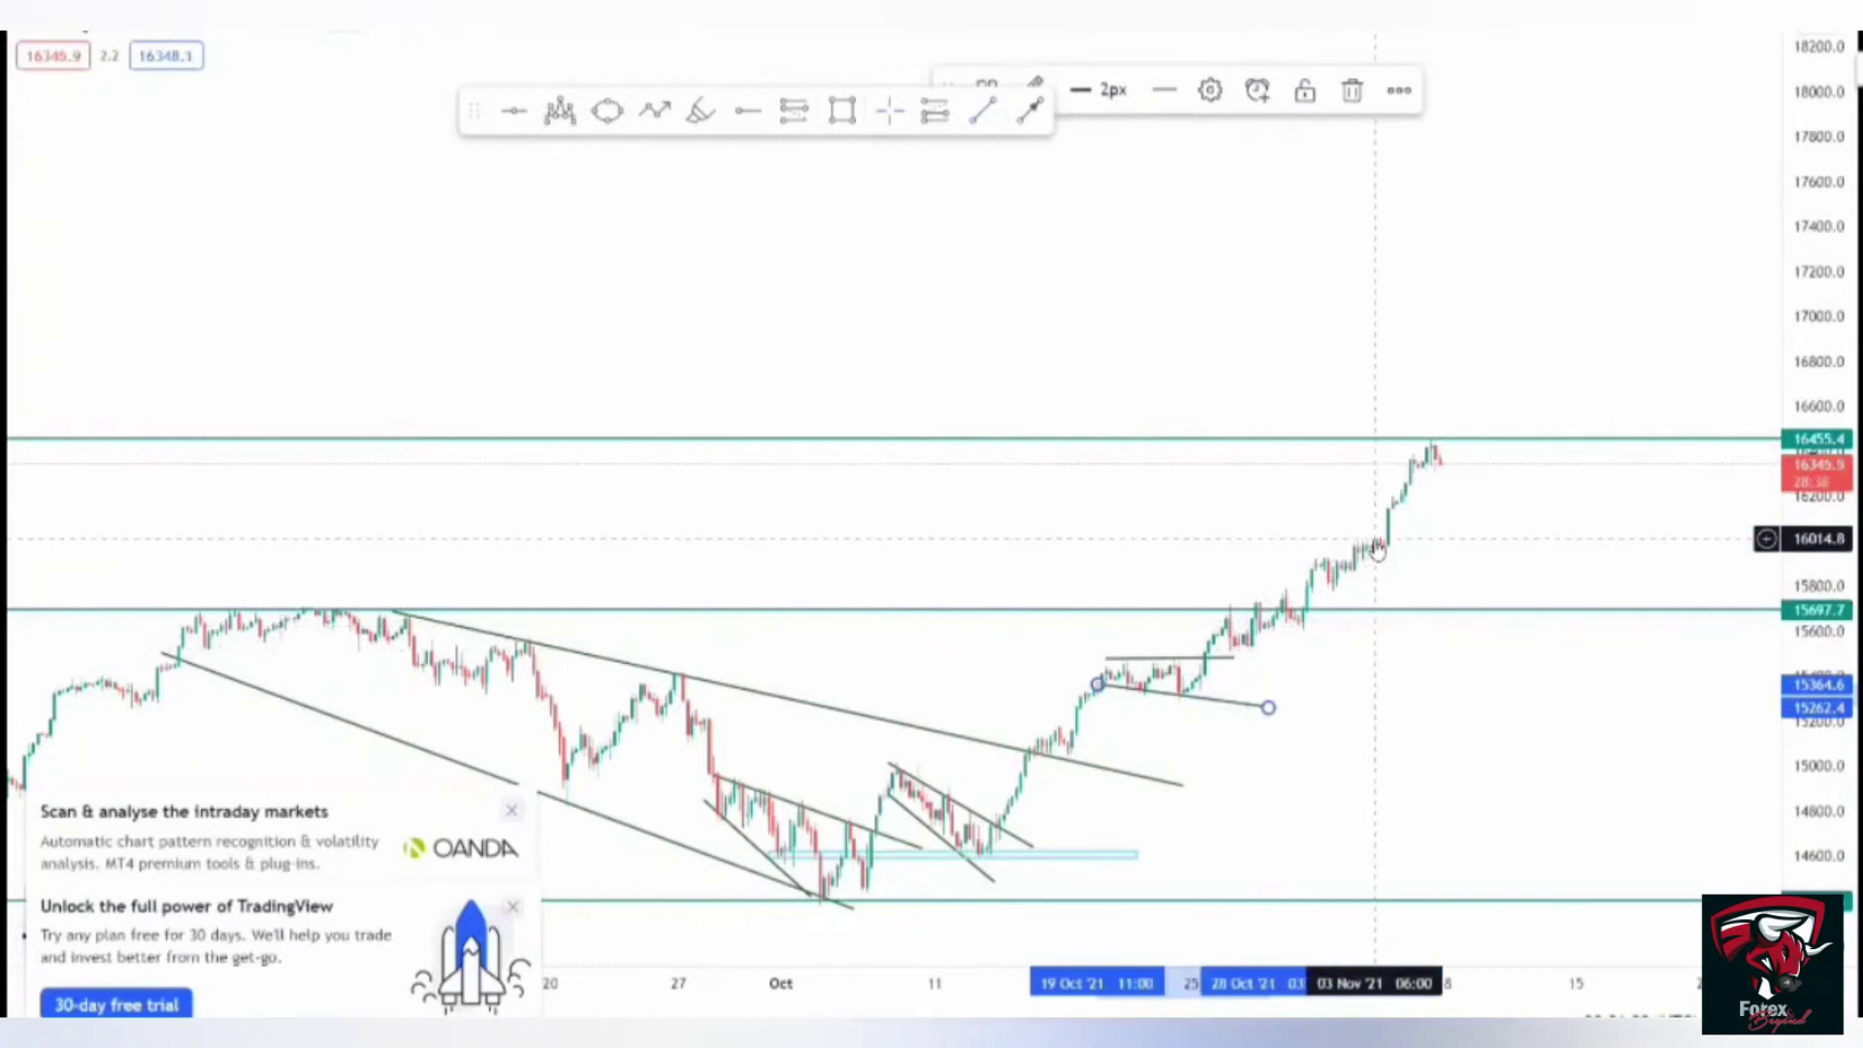
- Set the US100 chart interval to 1 hour
{"action": "type", "text": "5"}
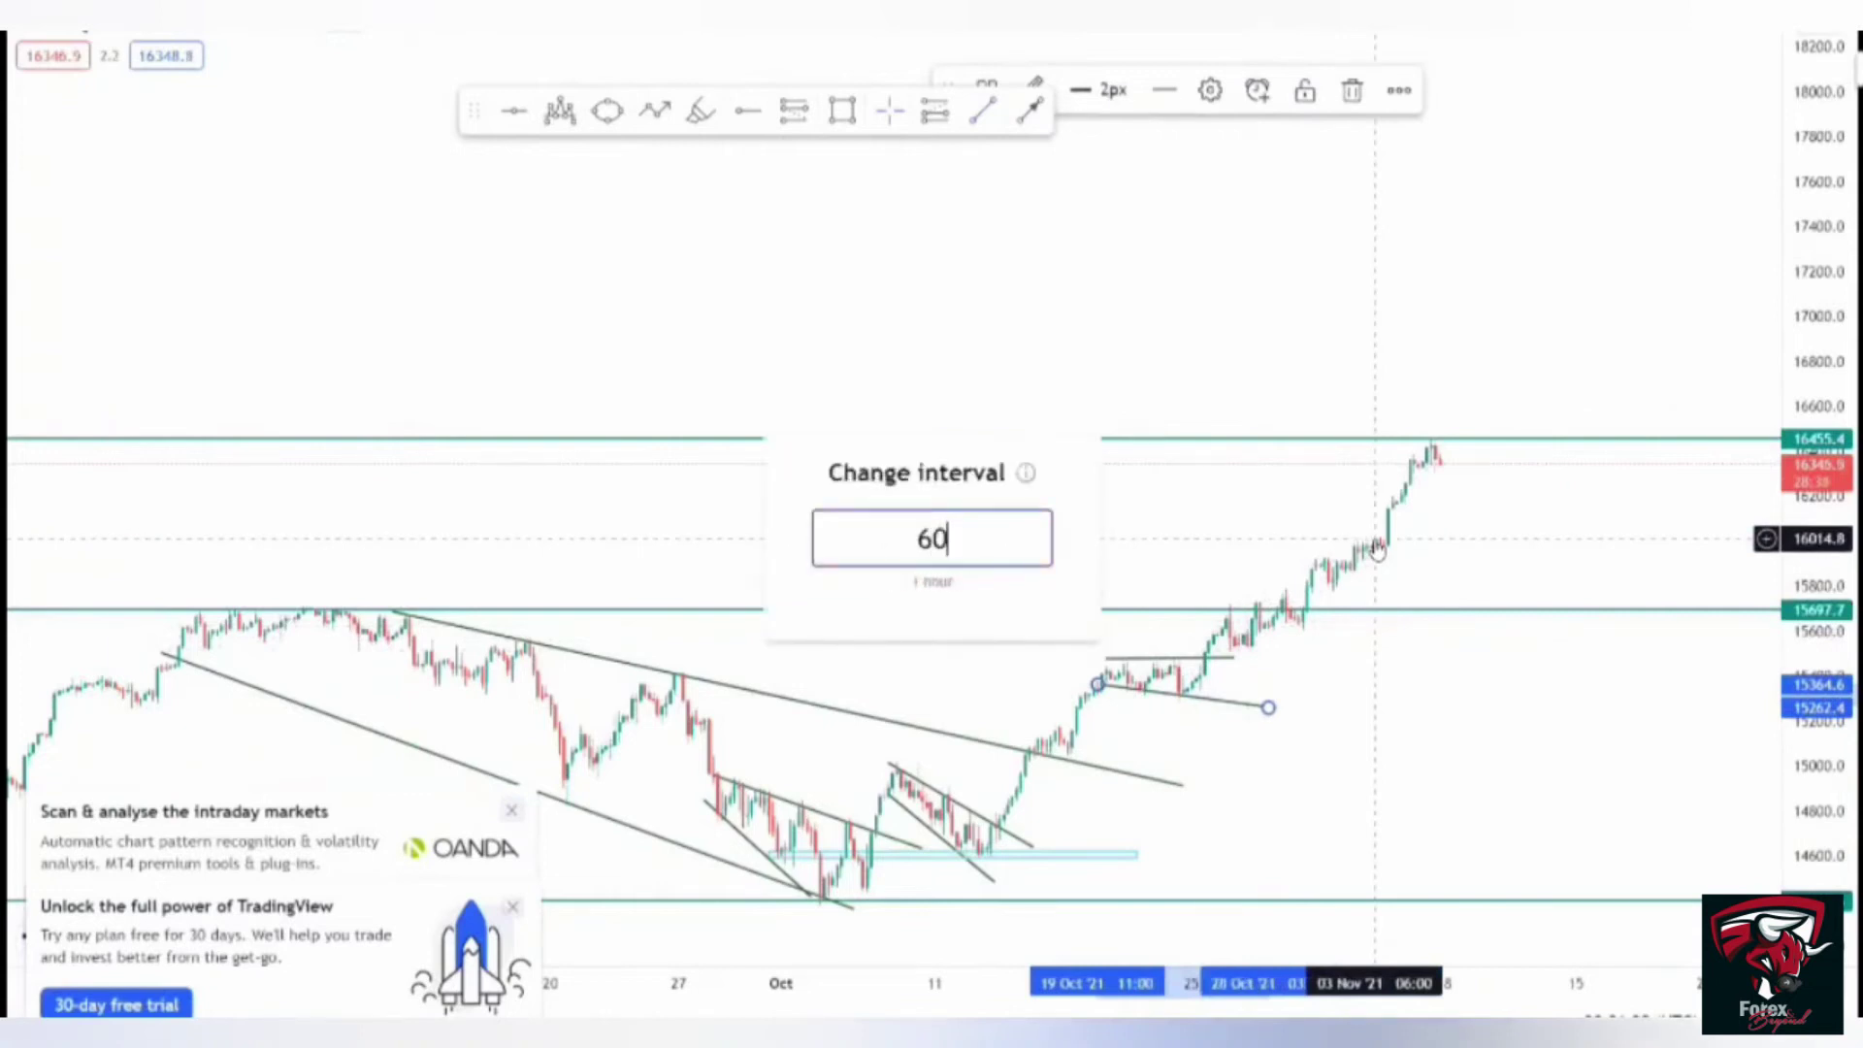
{"action": "key", "text": "Return"}
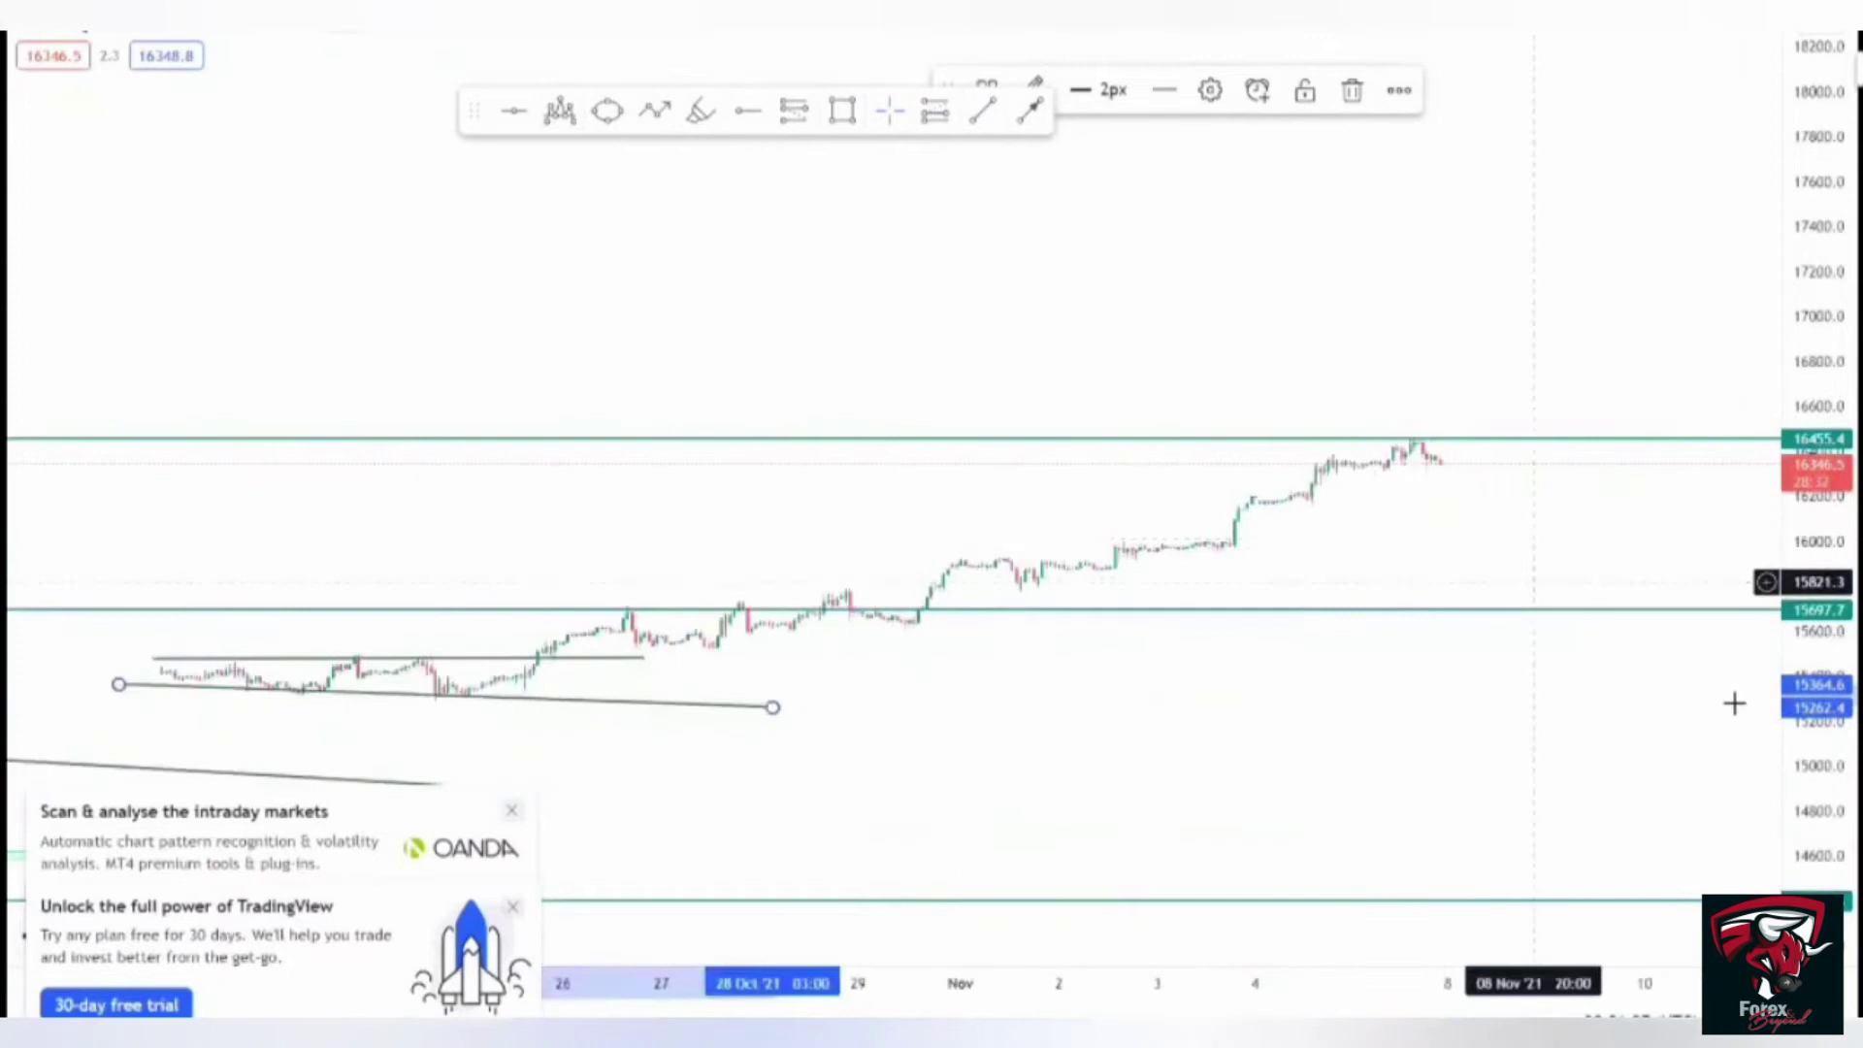
{"action": "left_click", "coordinate": [1289, 383]}
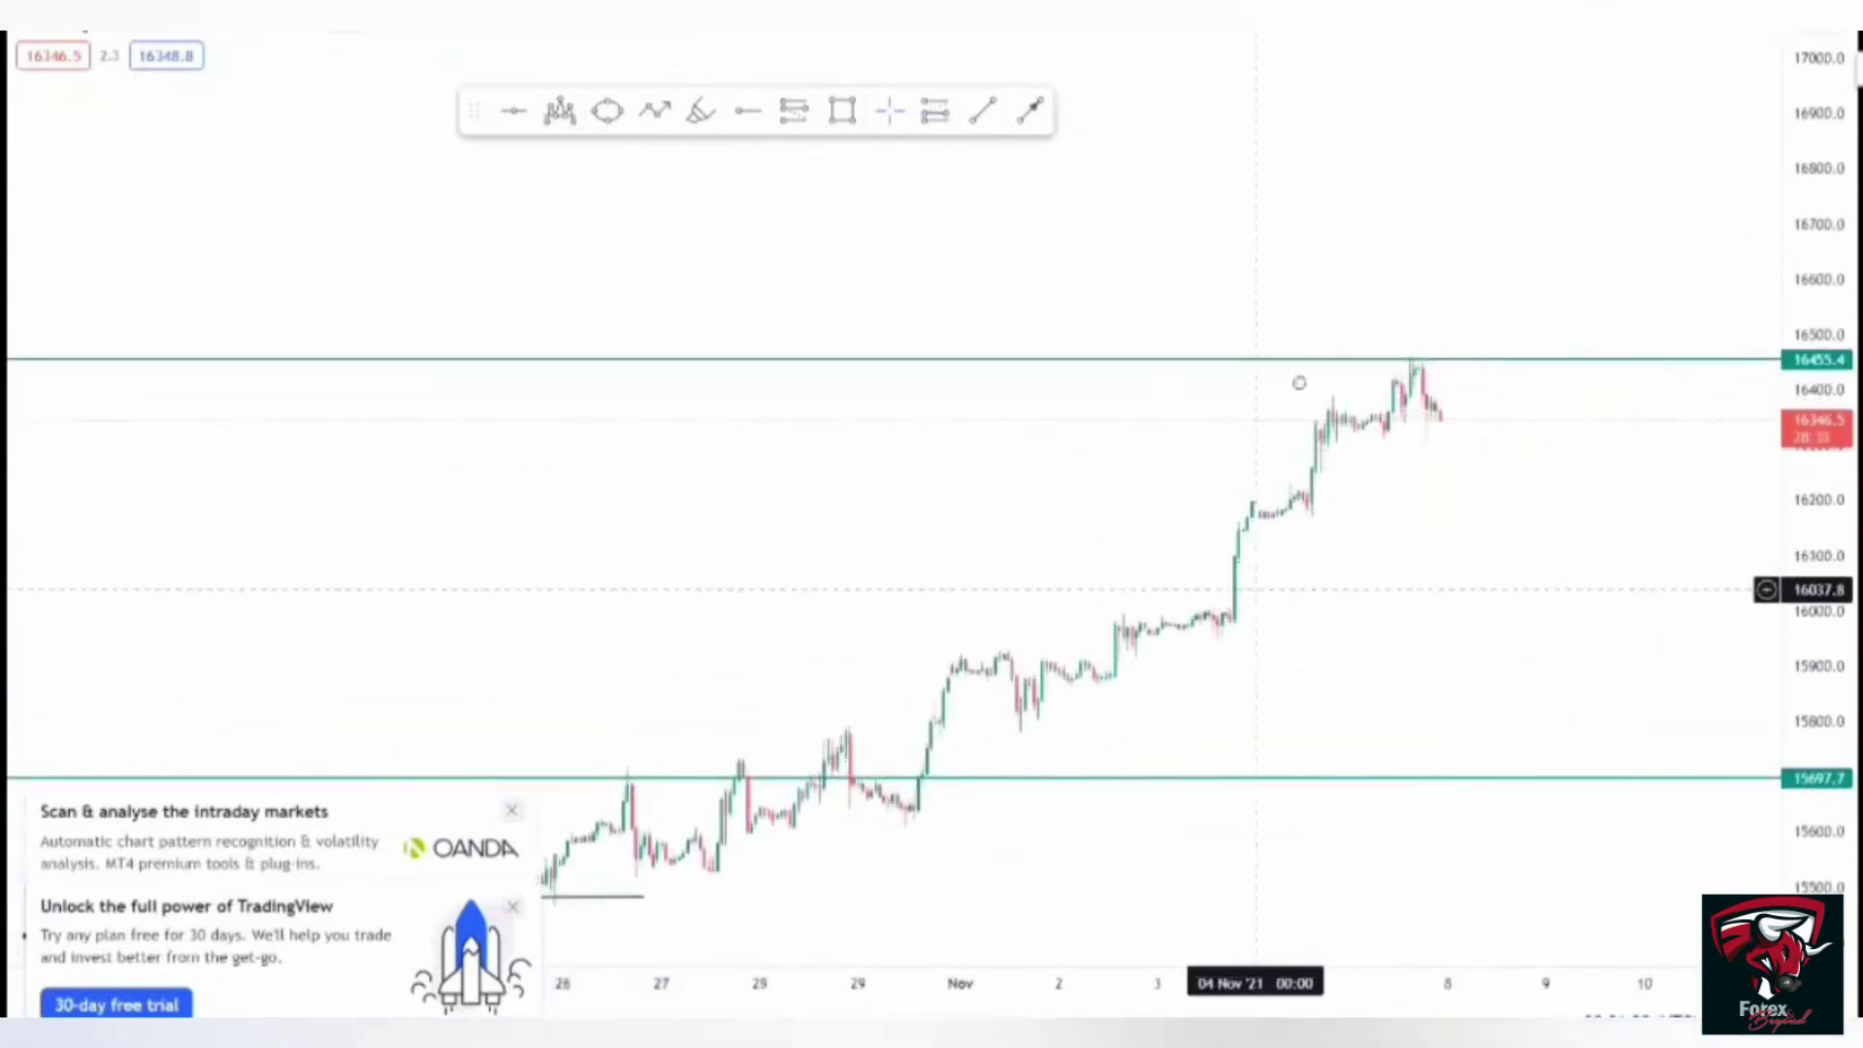
- Draw a slightly rising channel around the 2–4 November consolidation, from about 15987 to 16020 above and 15928 to 15955 below
{"action": "left_click_drag", "start_coordinate": [1289, 382], "coordinate": [1328, 247]}
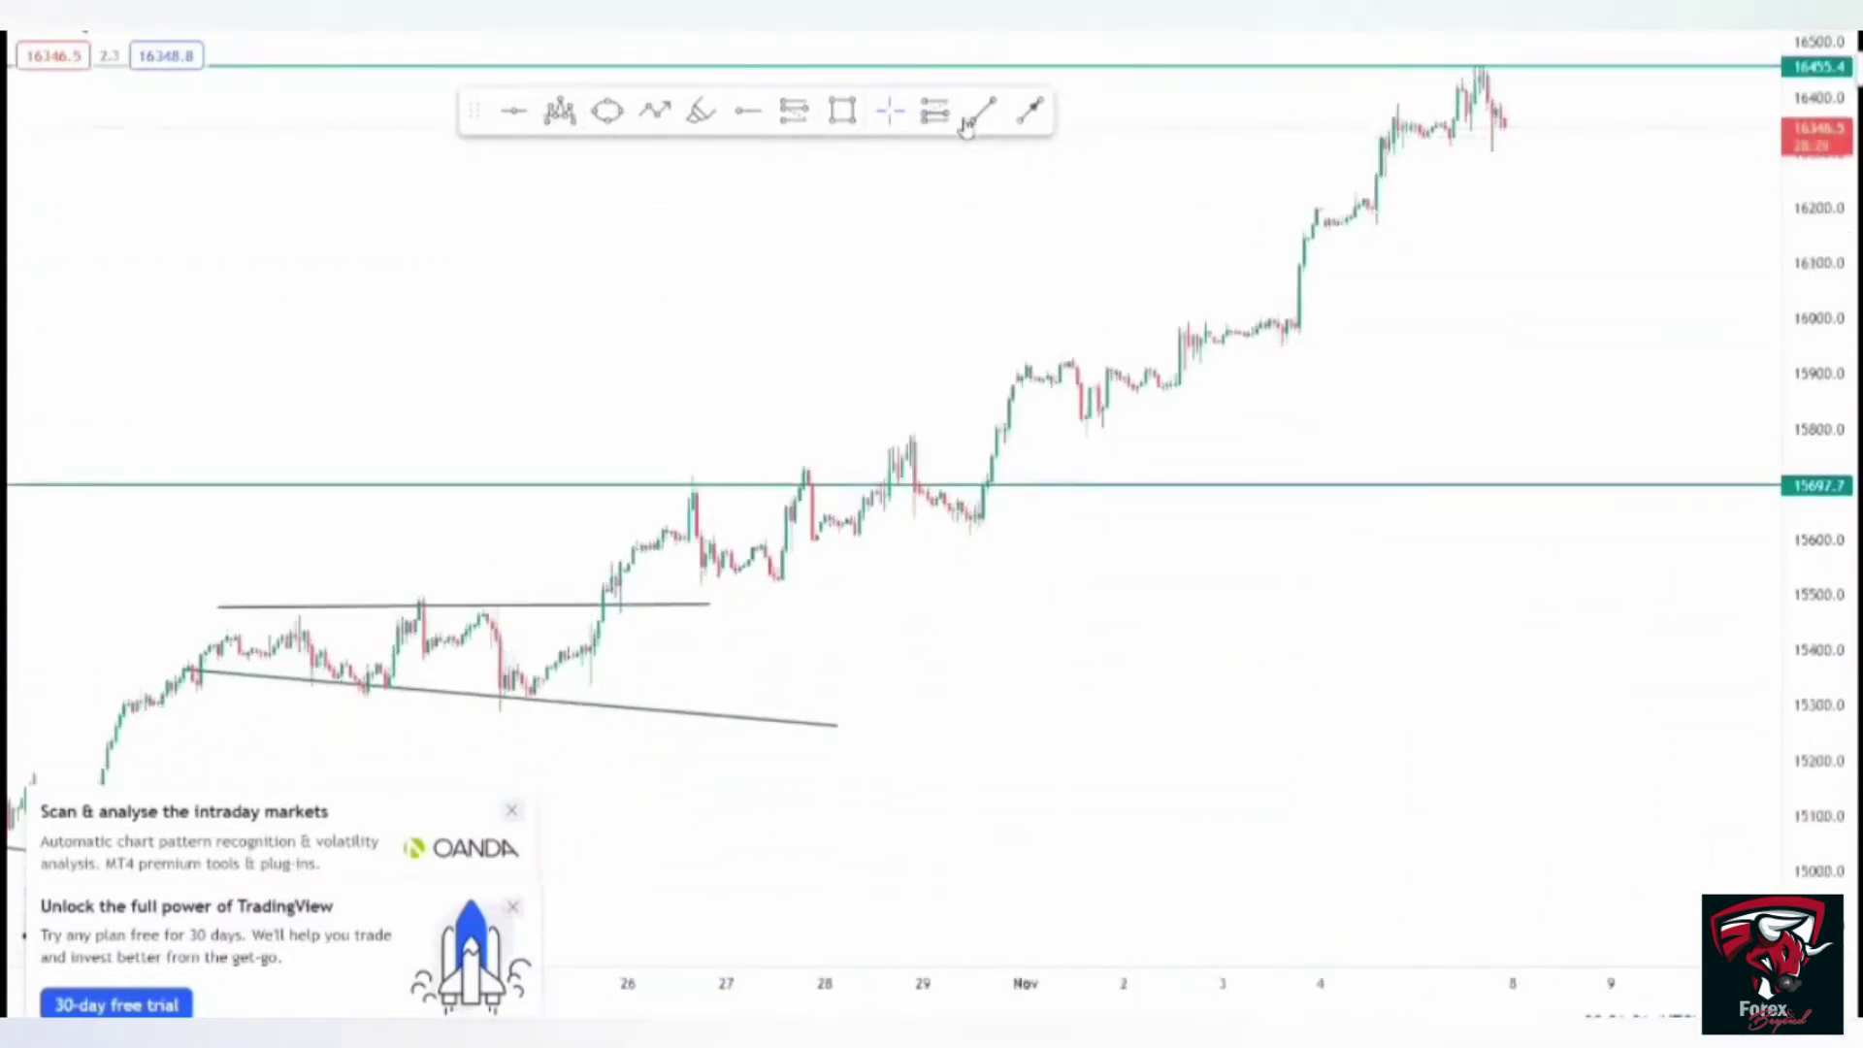
{"action": "left_click", "coordinate": [1175, 326]}
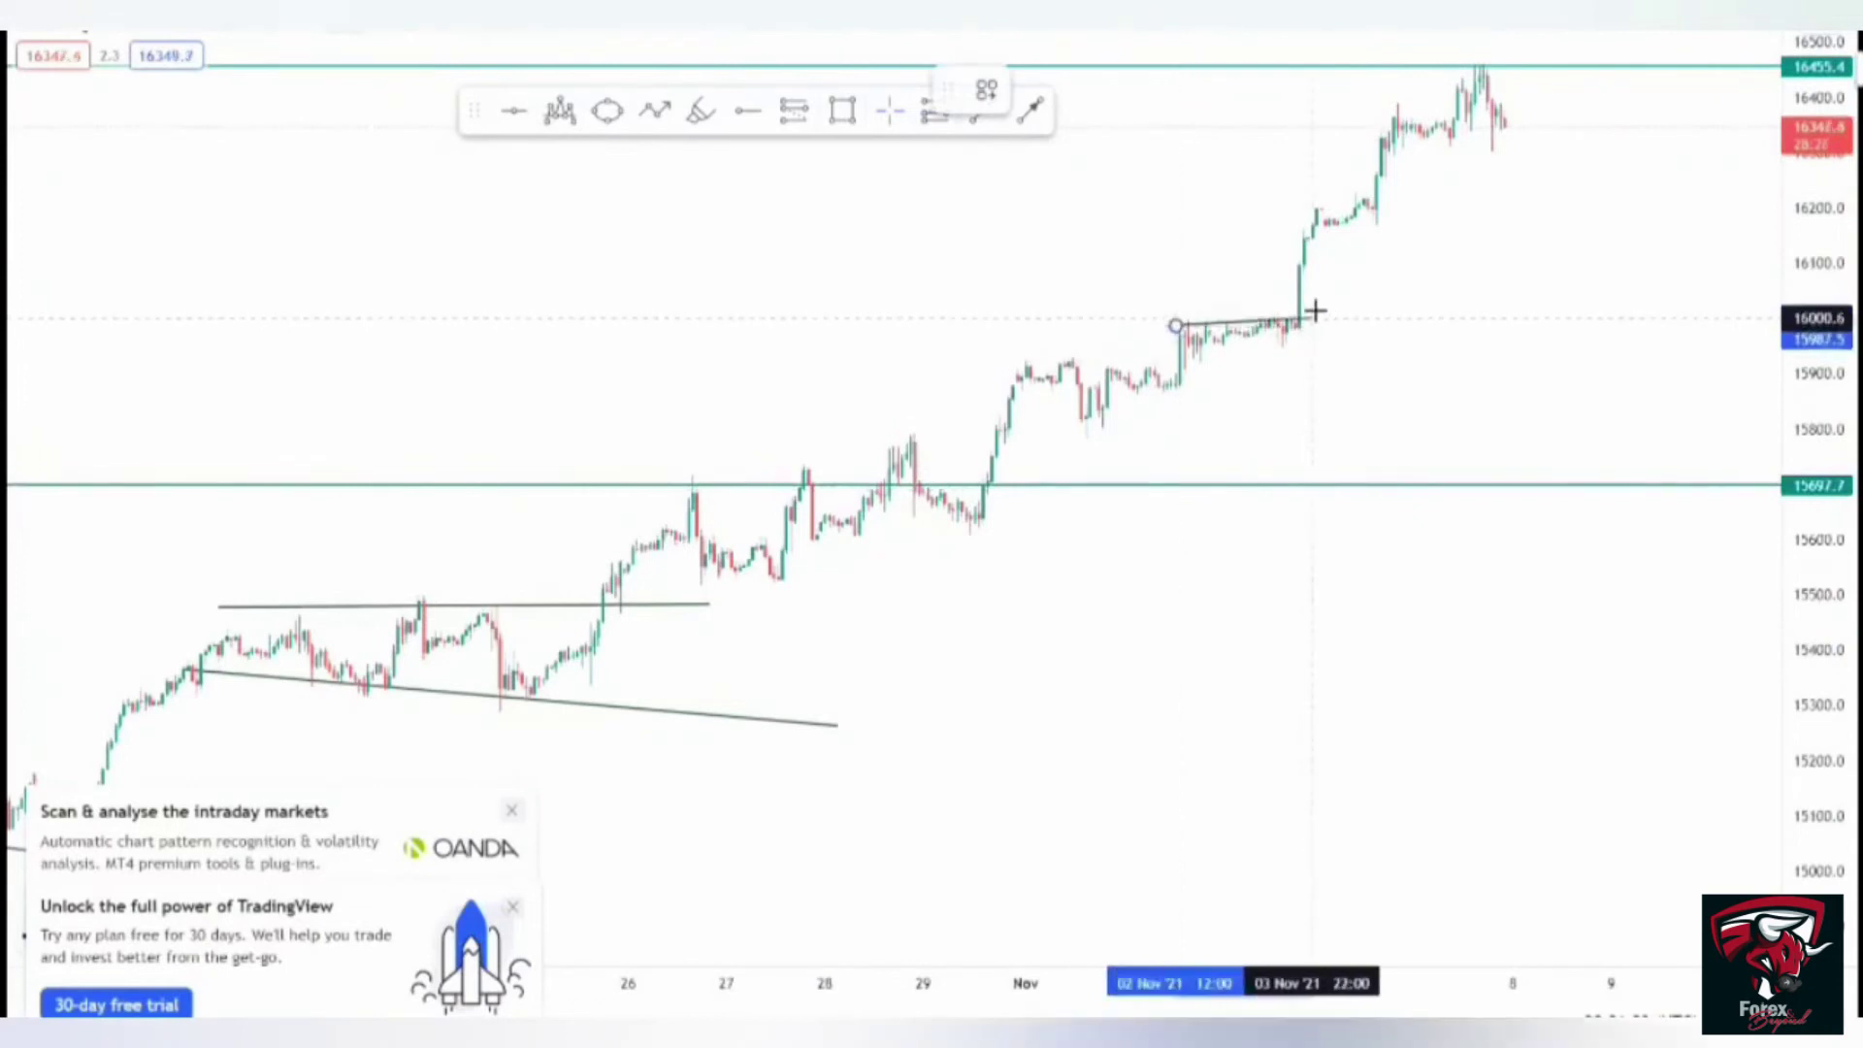
{"action": "left_click", "coordinate": [1322, 307]}
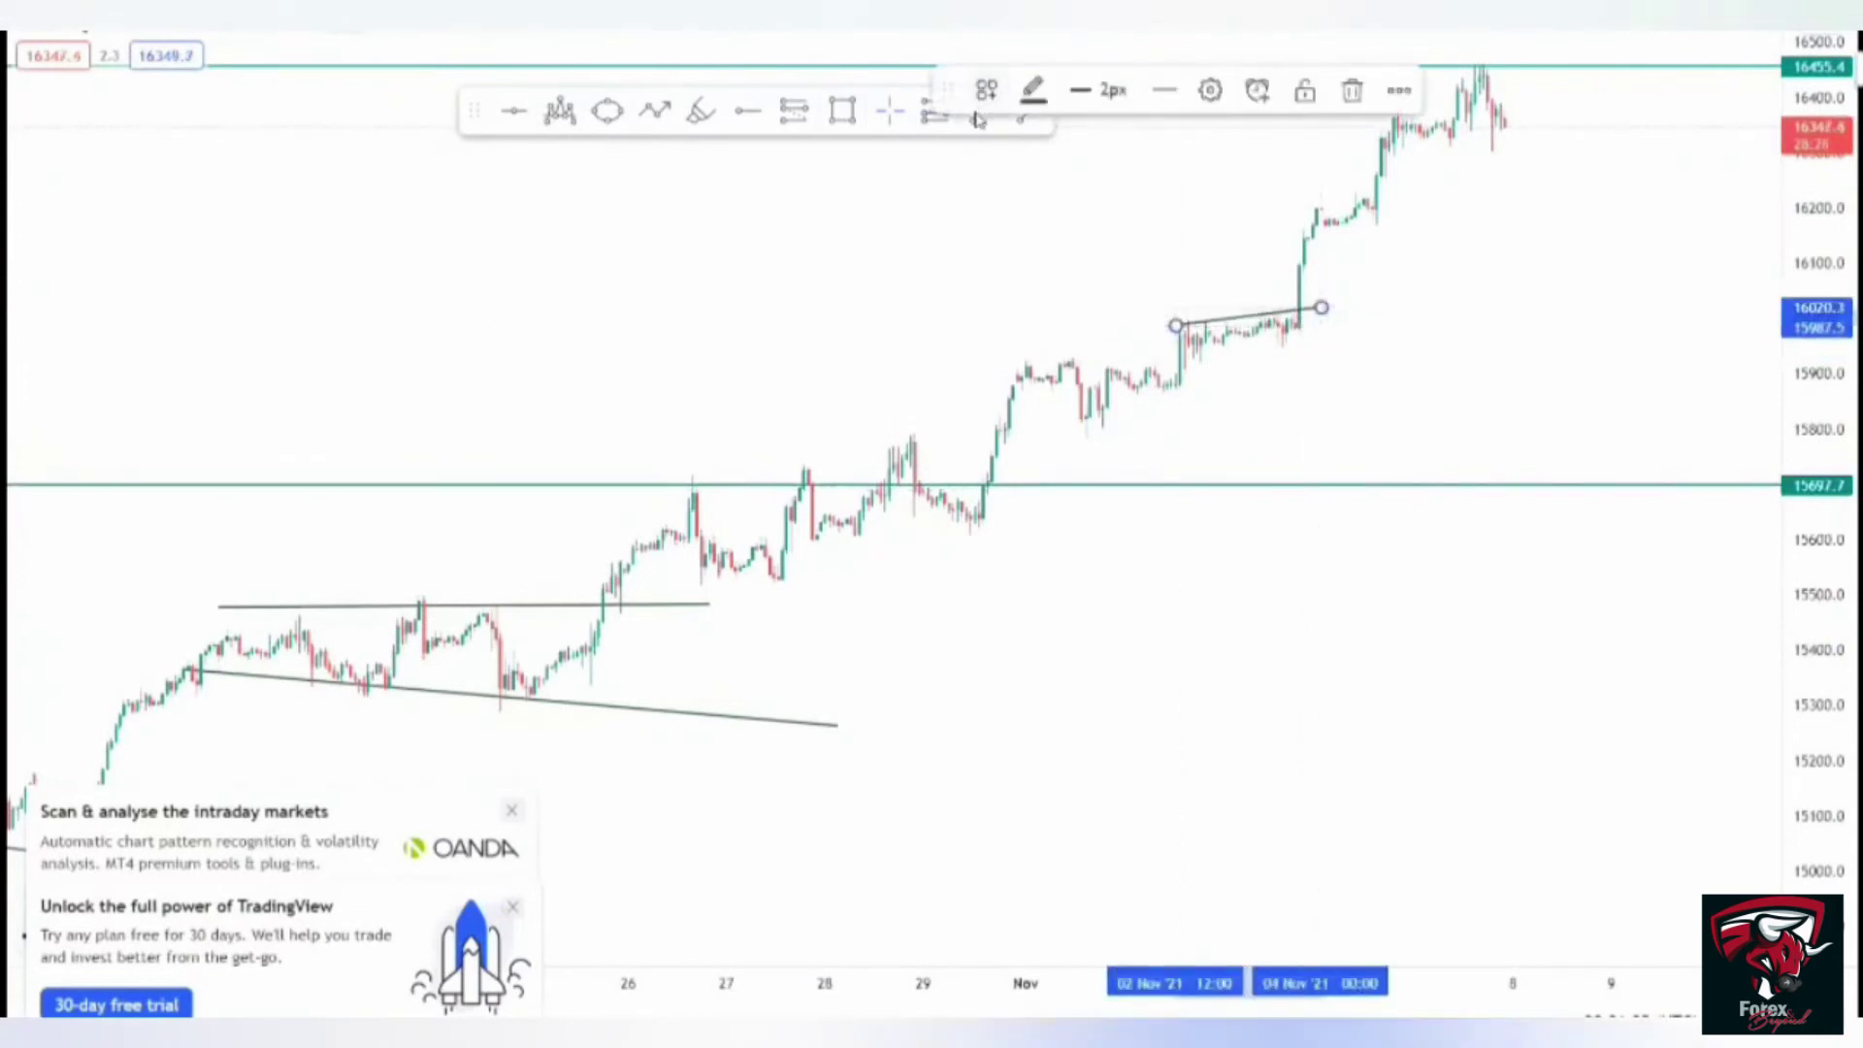
{"action": "left_click", "coordinate": [1195, 388]}
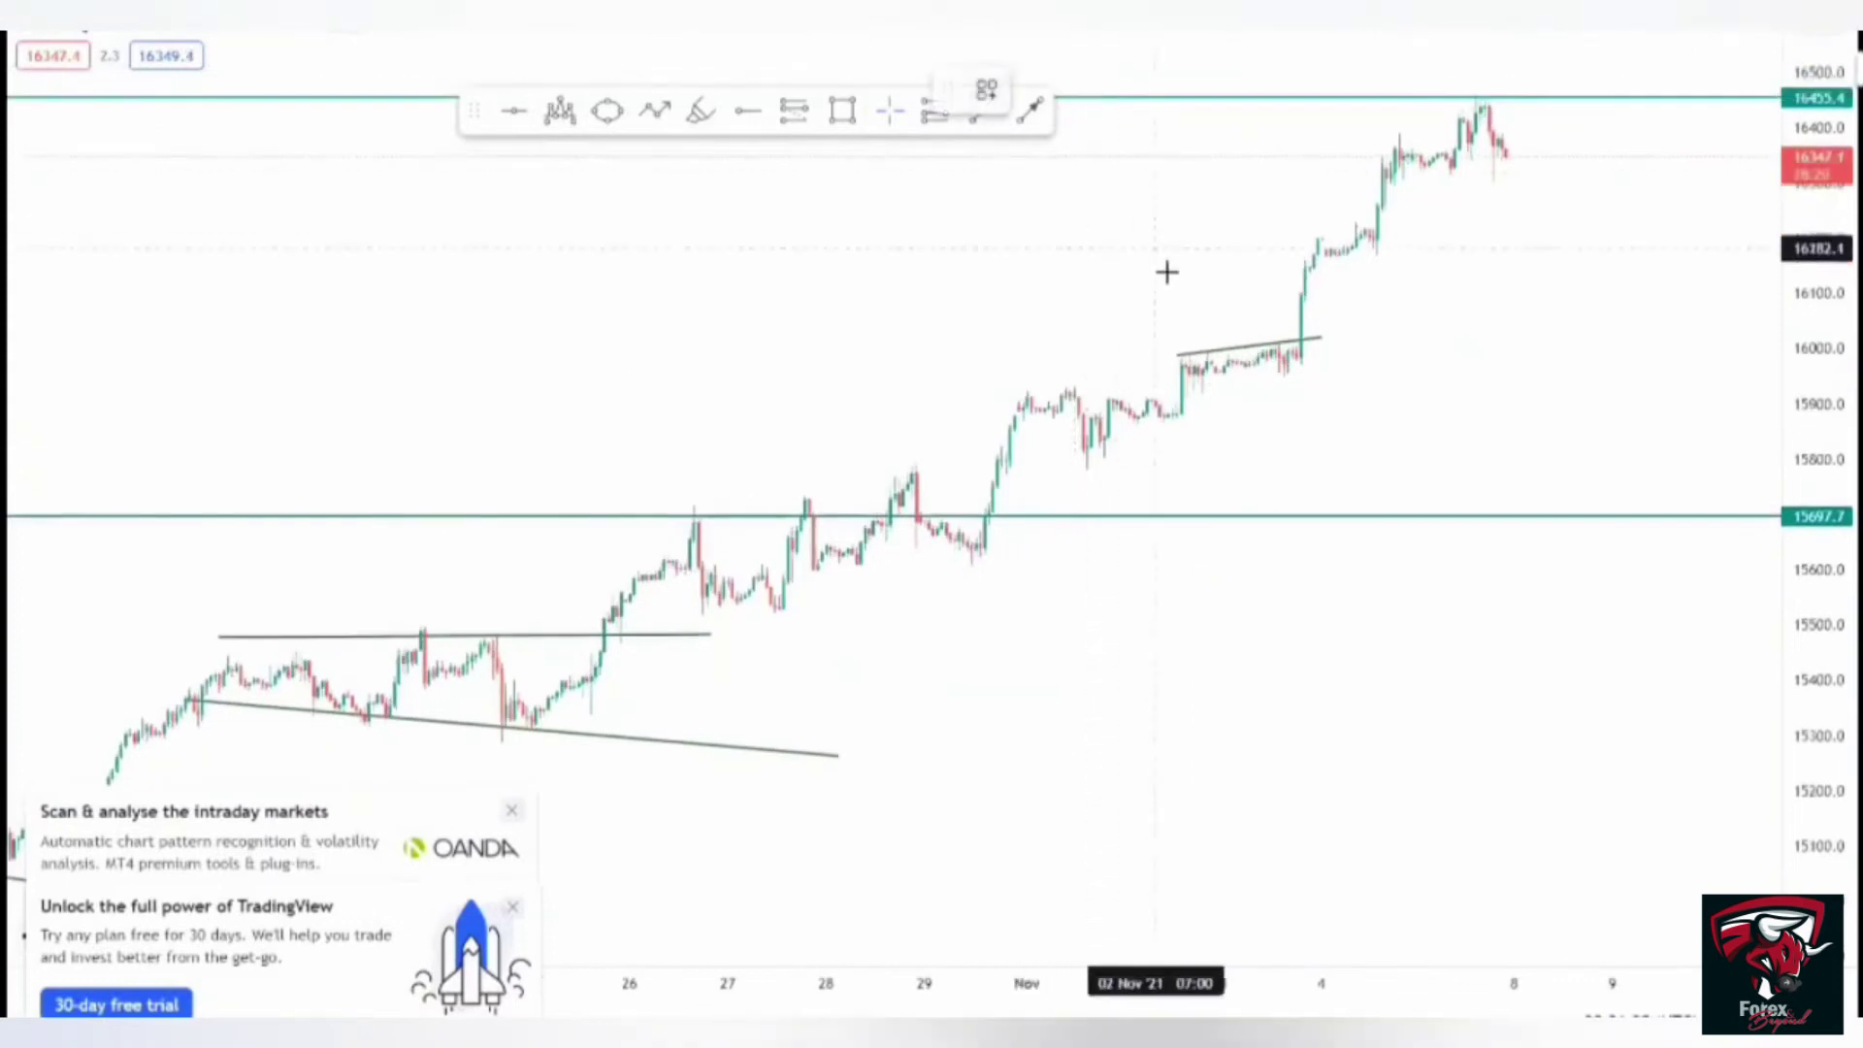
{"action": "left_click", "coordinate": [1178, 388]}
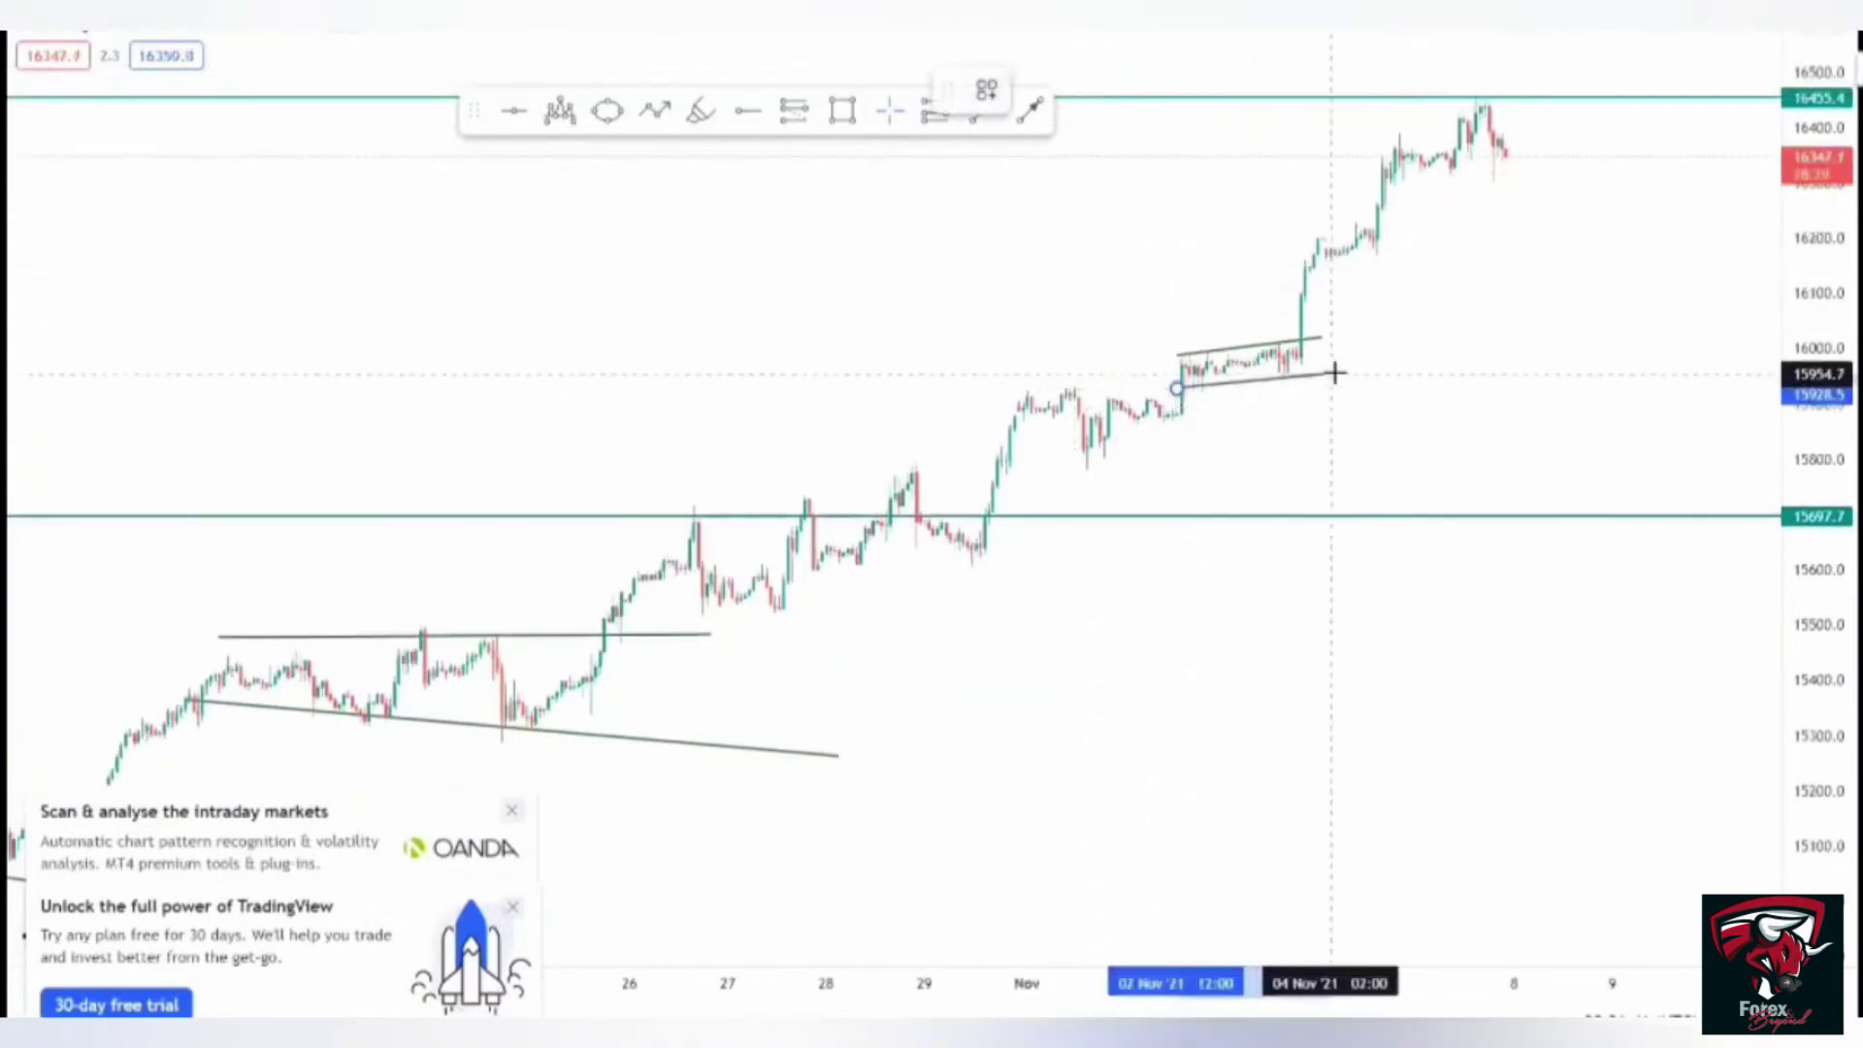
{"action": "left_click", "coordinate": [1341, 381]}
- Draw an ascending triangle starting 29 October with a flat top at about 15911 and a rising base from about 15780 to 15900
{"action": "left_click", "coordinate": [990, 147]}
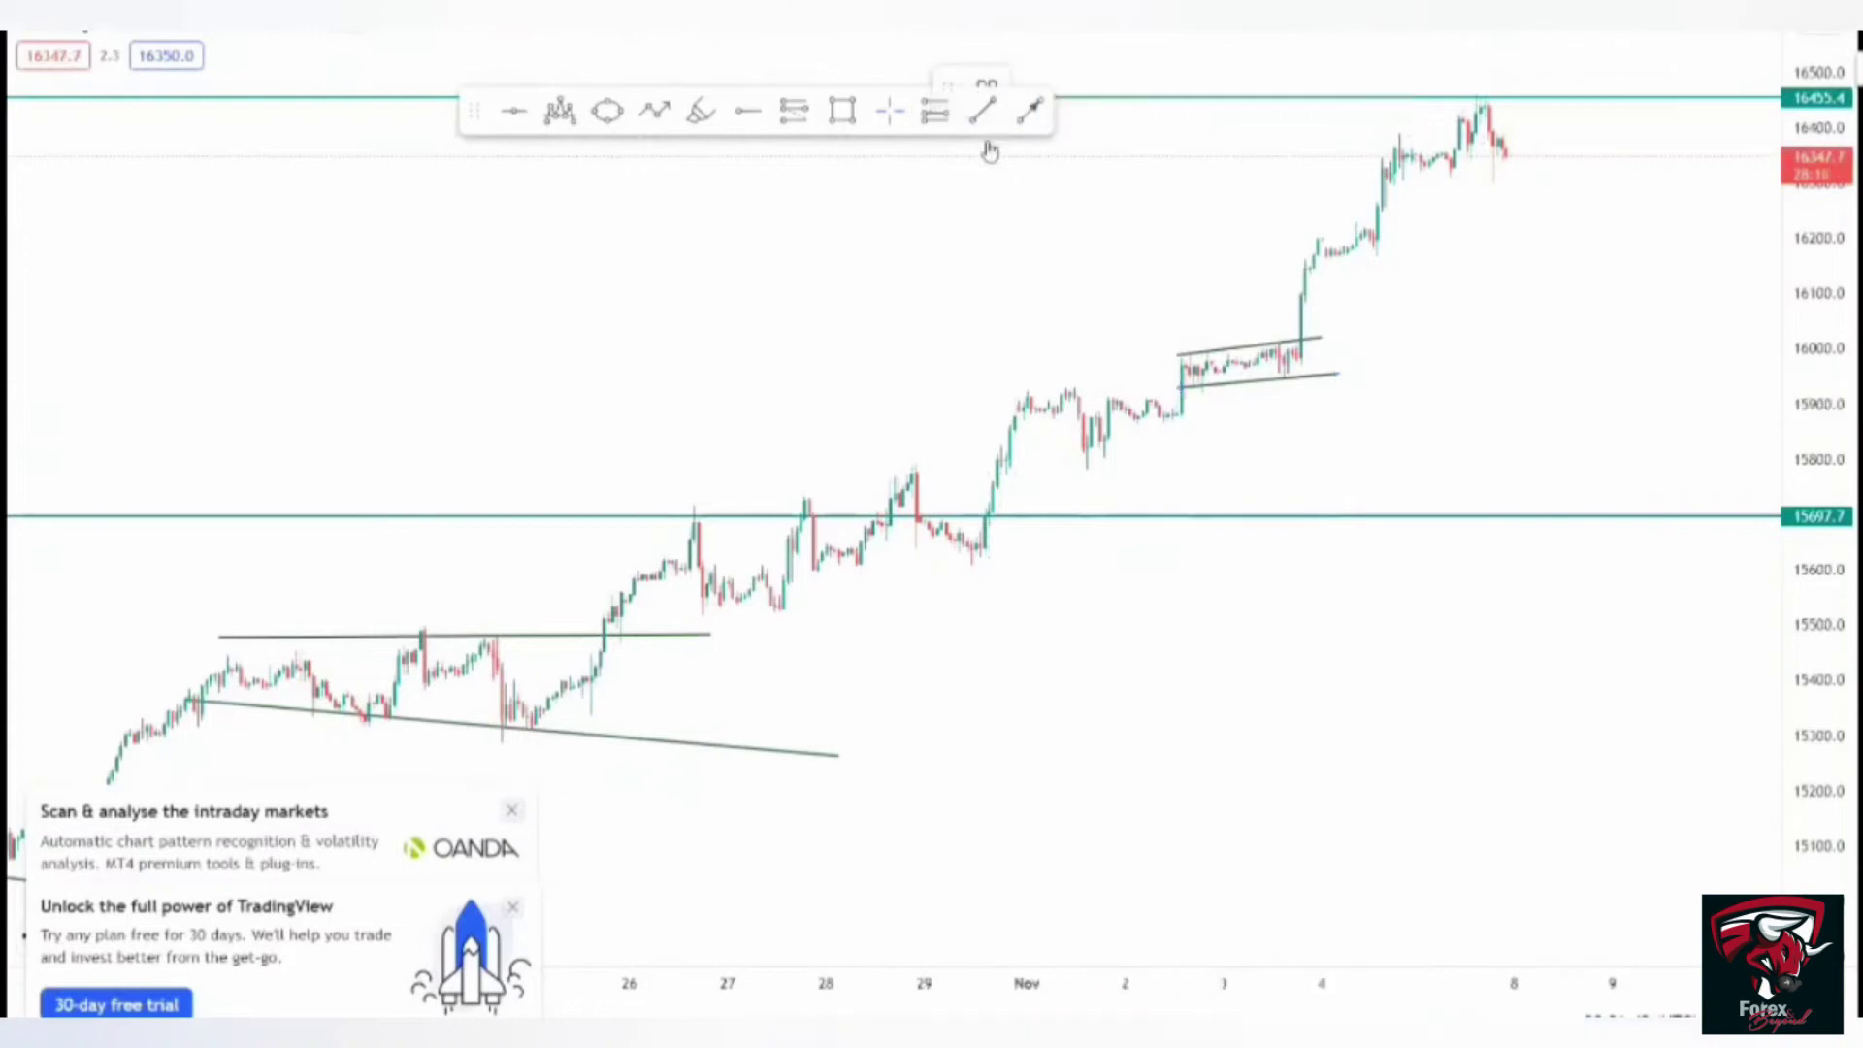
{"action": "left_click", "coordinate": [1016, 399]}
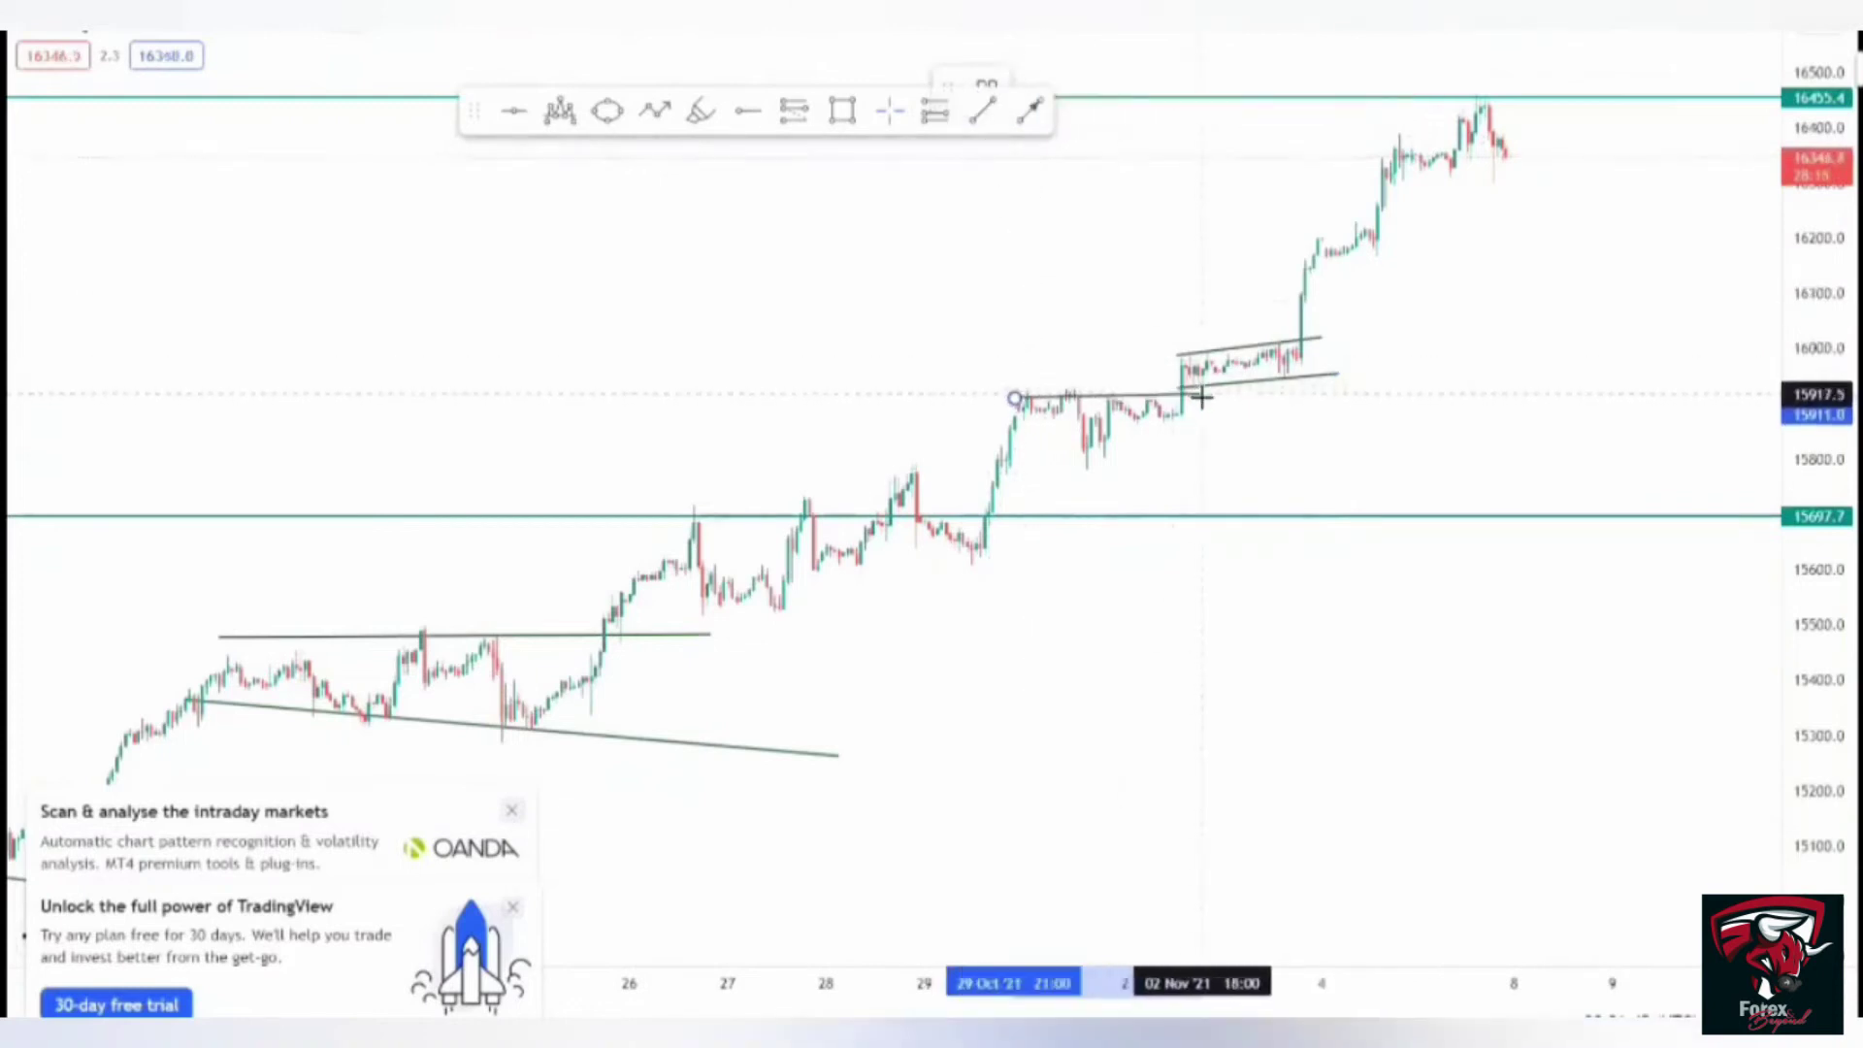
{"action": "left_click", "coordinate": [1204, 399]}
{"action": "left_click", "coordinate": [983, 111]}
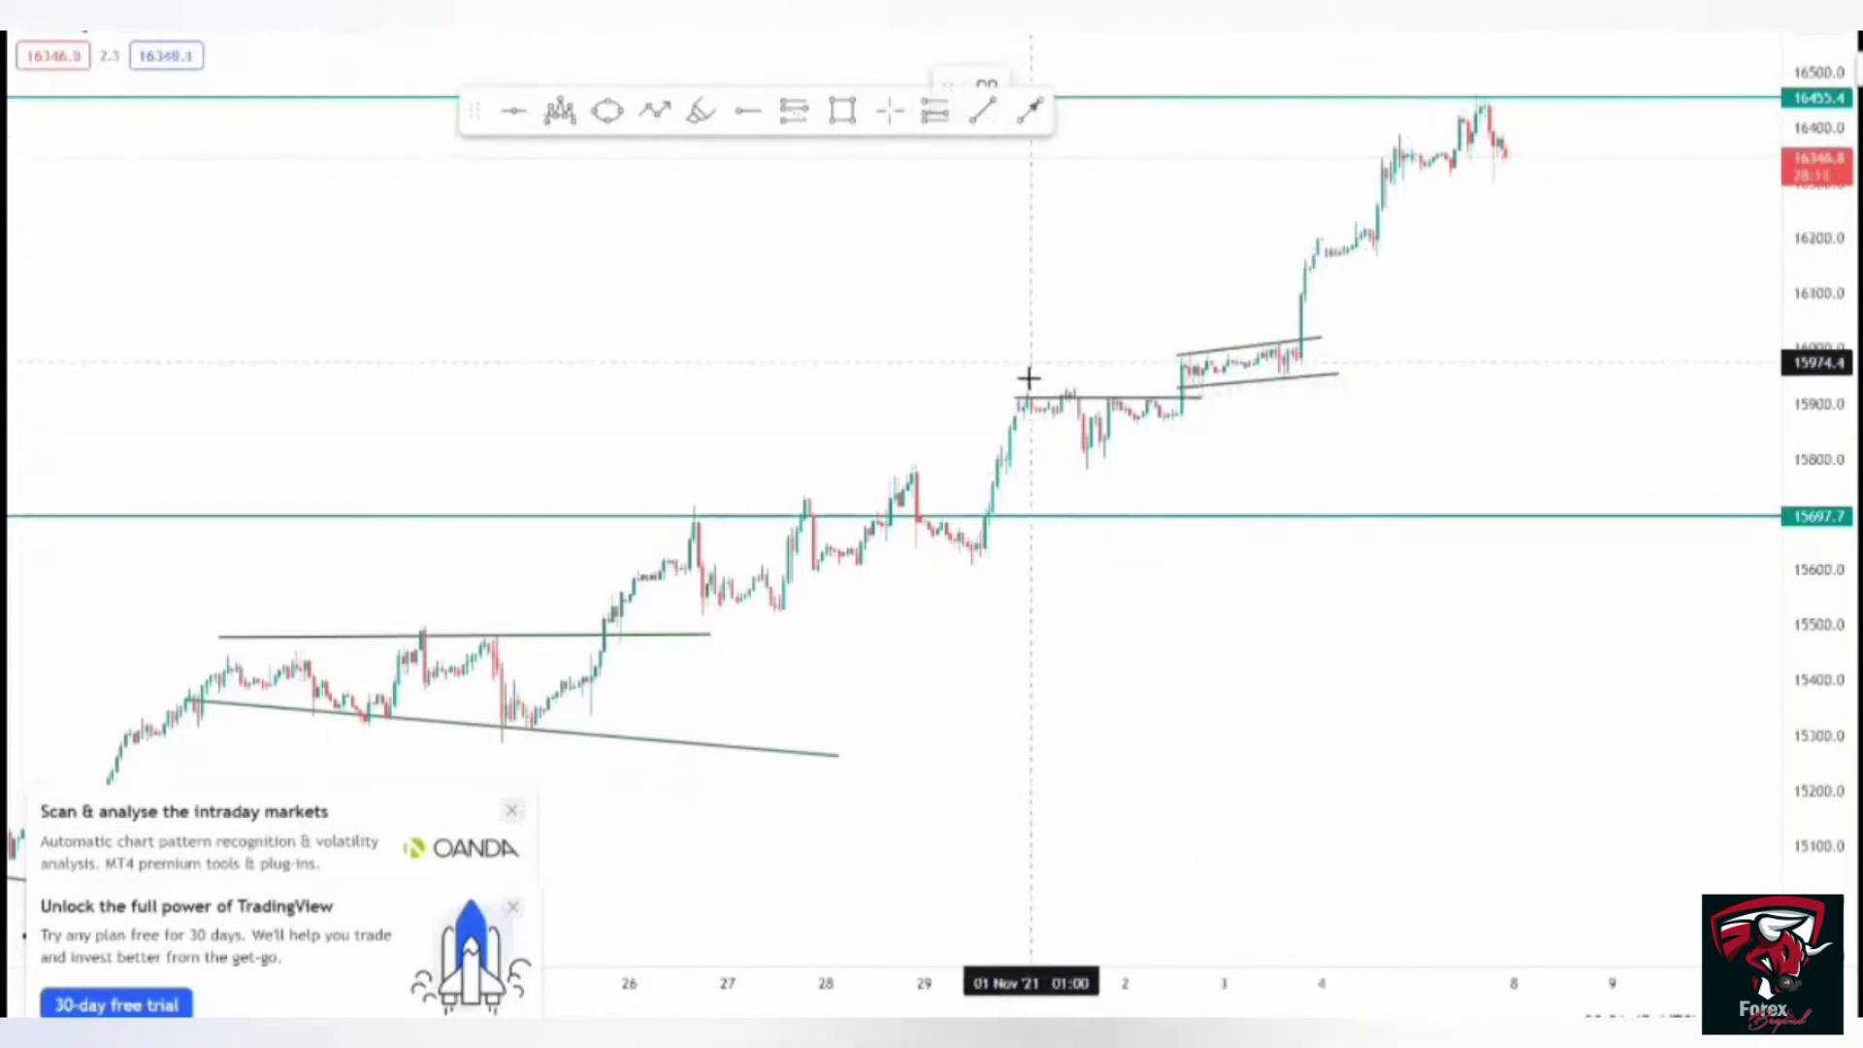
{"action": "left_click", "coordinate": [1010, 471]}
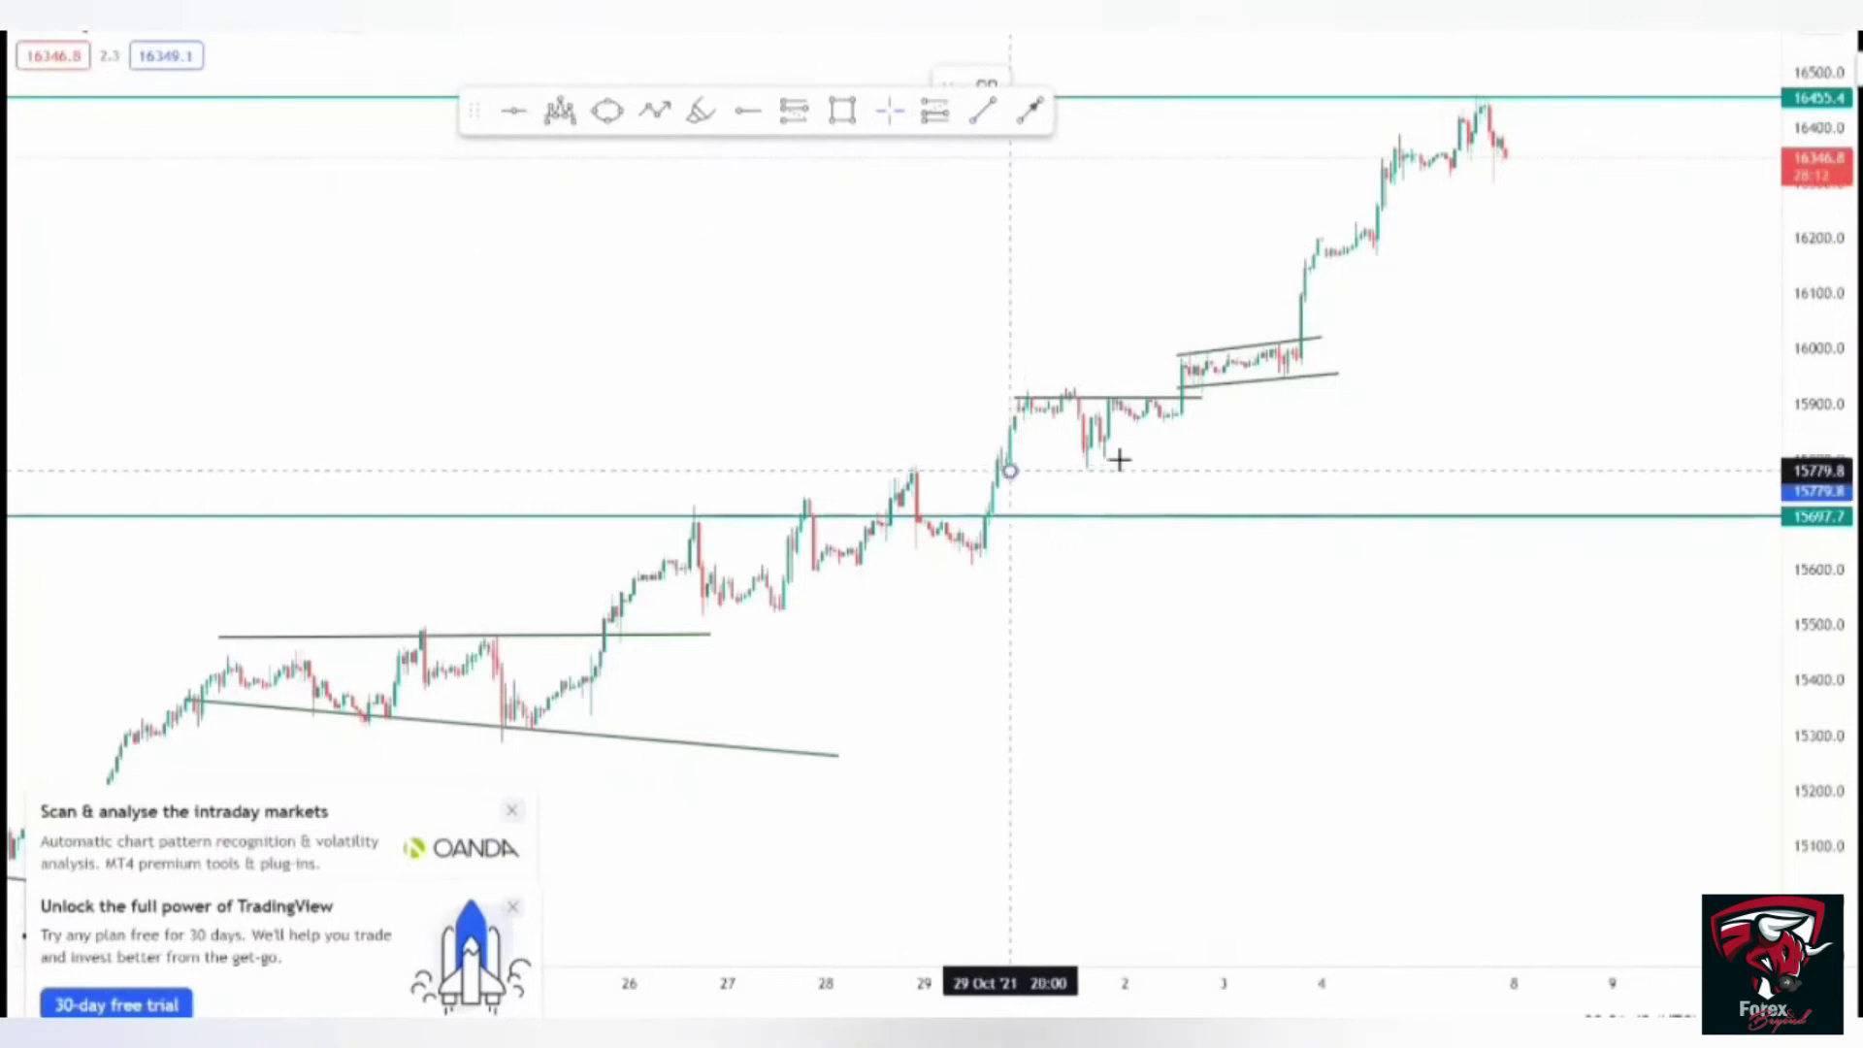
{"action": "left_click", "coordinate": [1233, 404]}
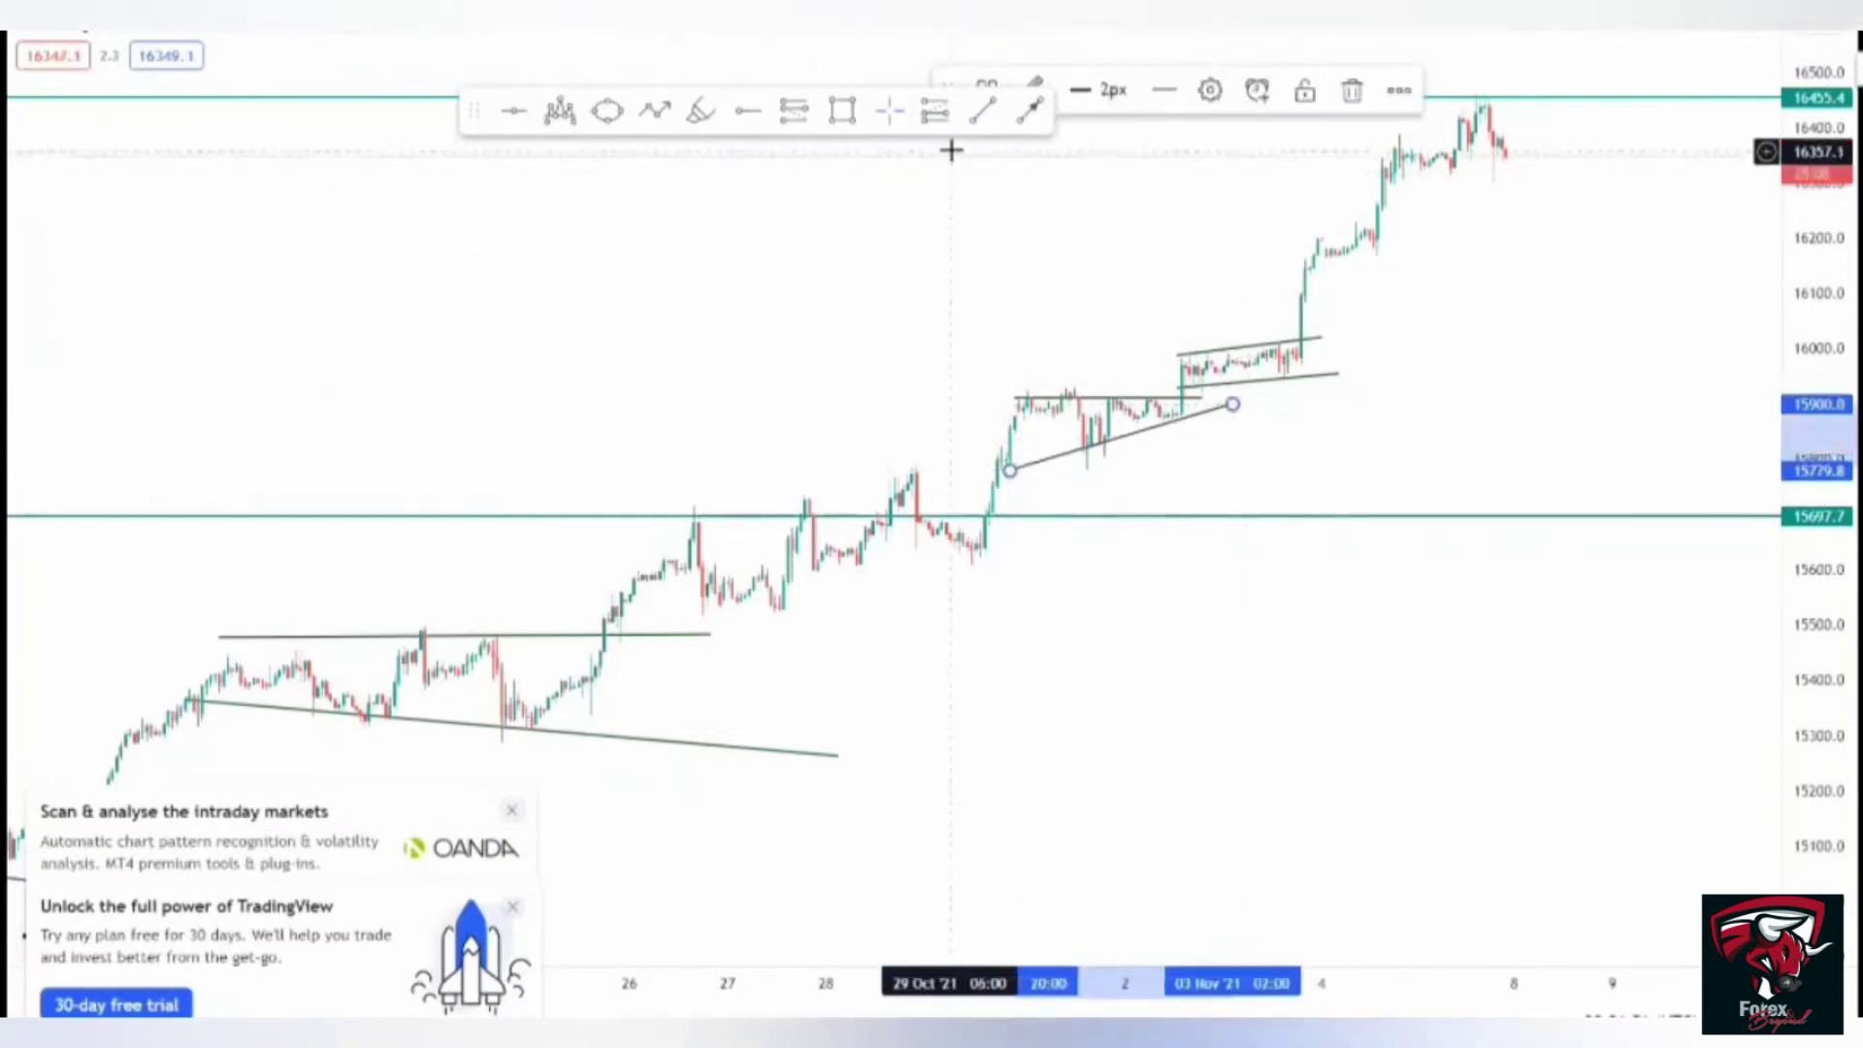
{"action": "left_click", "coordinate": [998, 391]}
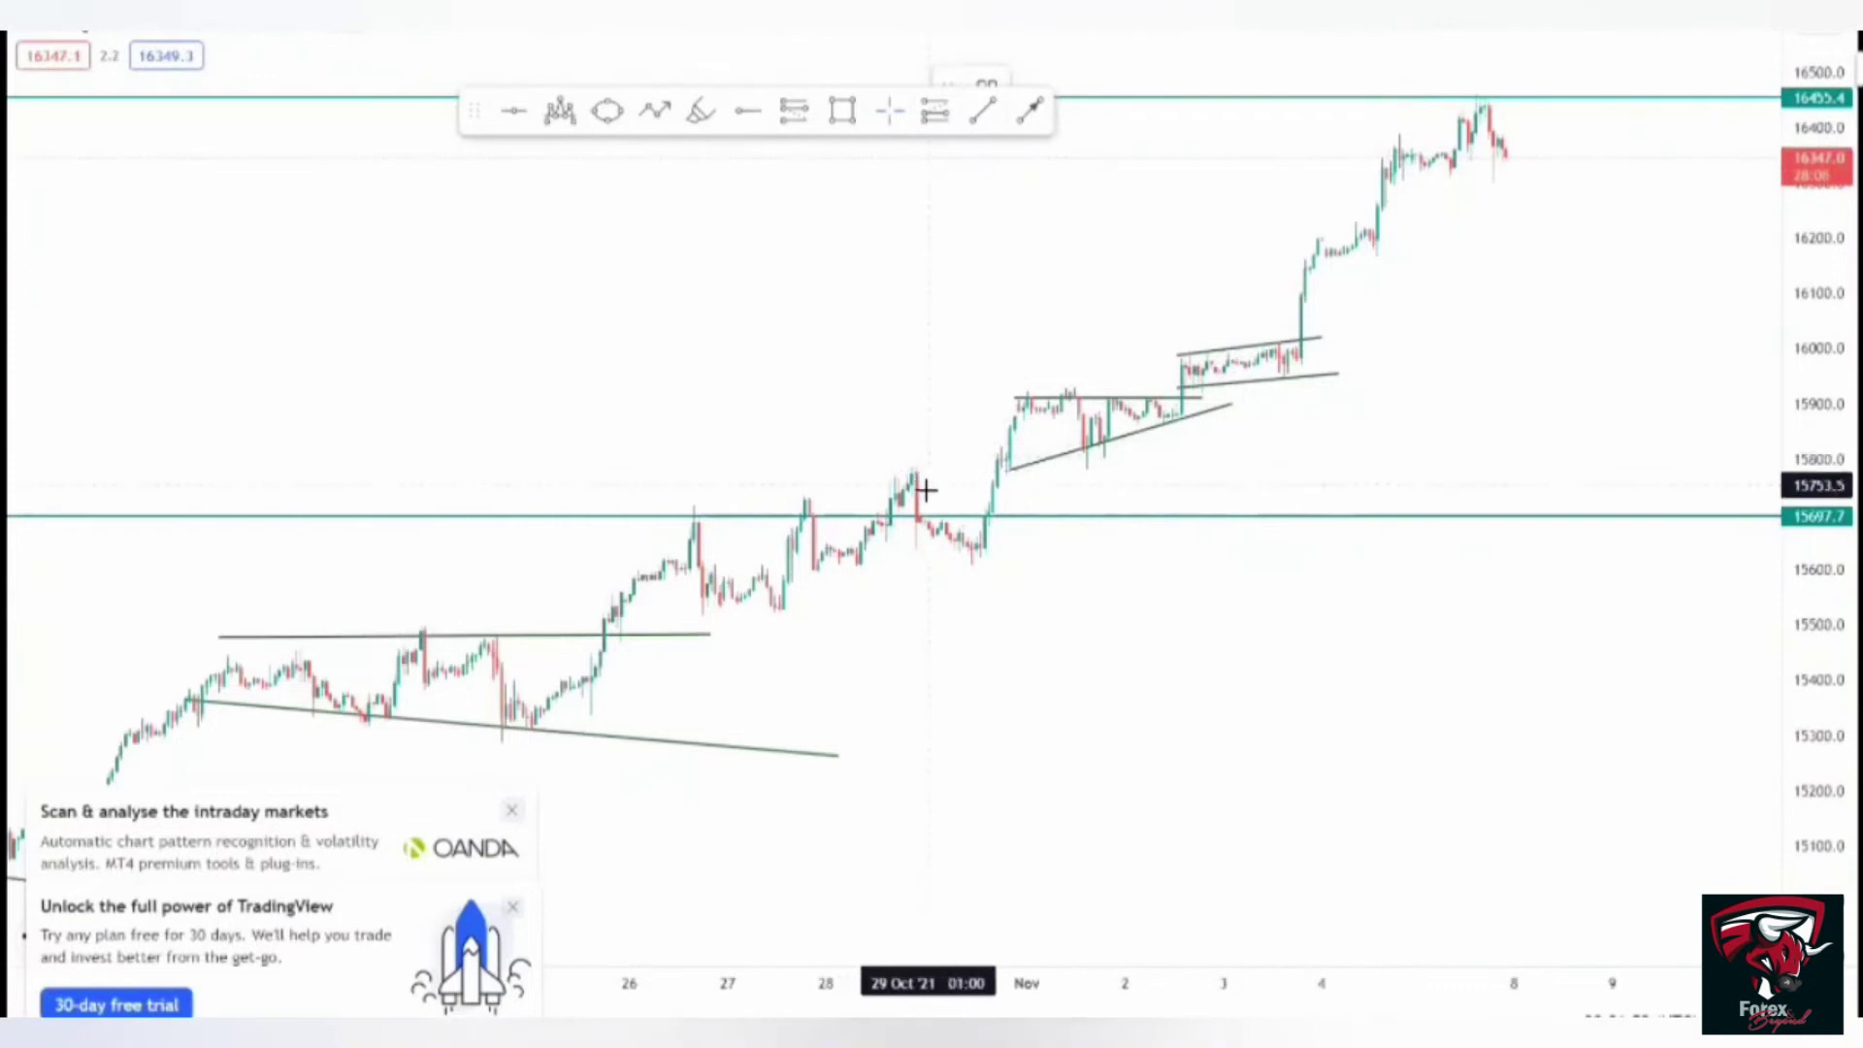
- Draw two rising trend lines around the early-November US100 price action, from about 16189 to 16259 above and 16079 to 16381 below
{"action": "left_click", "coordinate": [1316, 244]}
{"action": "left_click", "coordinate": [1409, 206]}
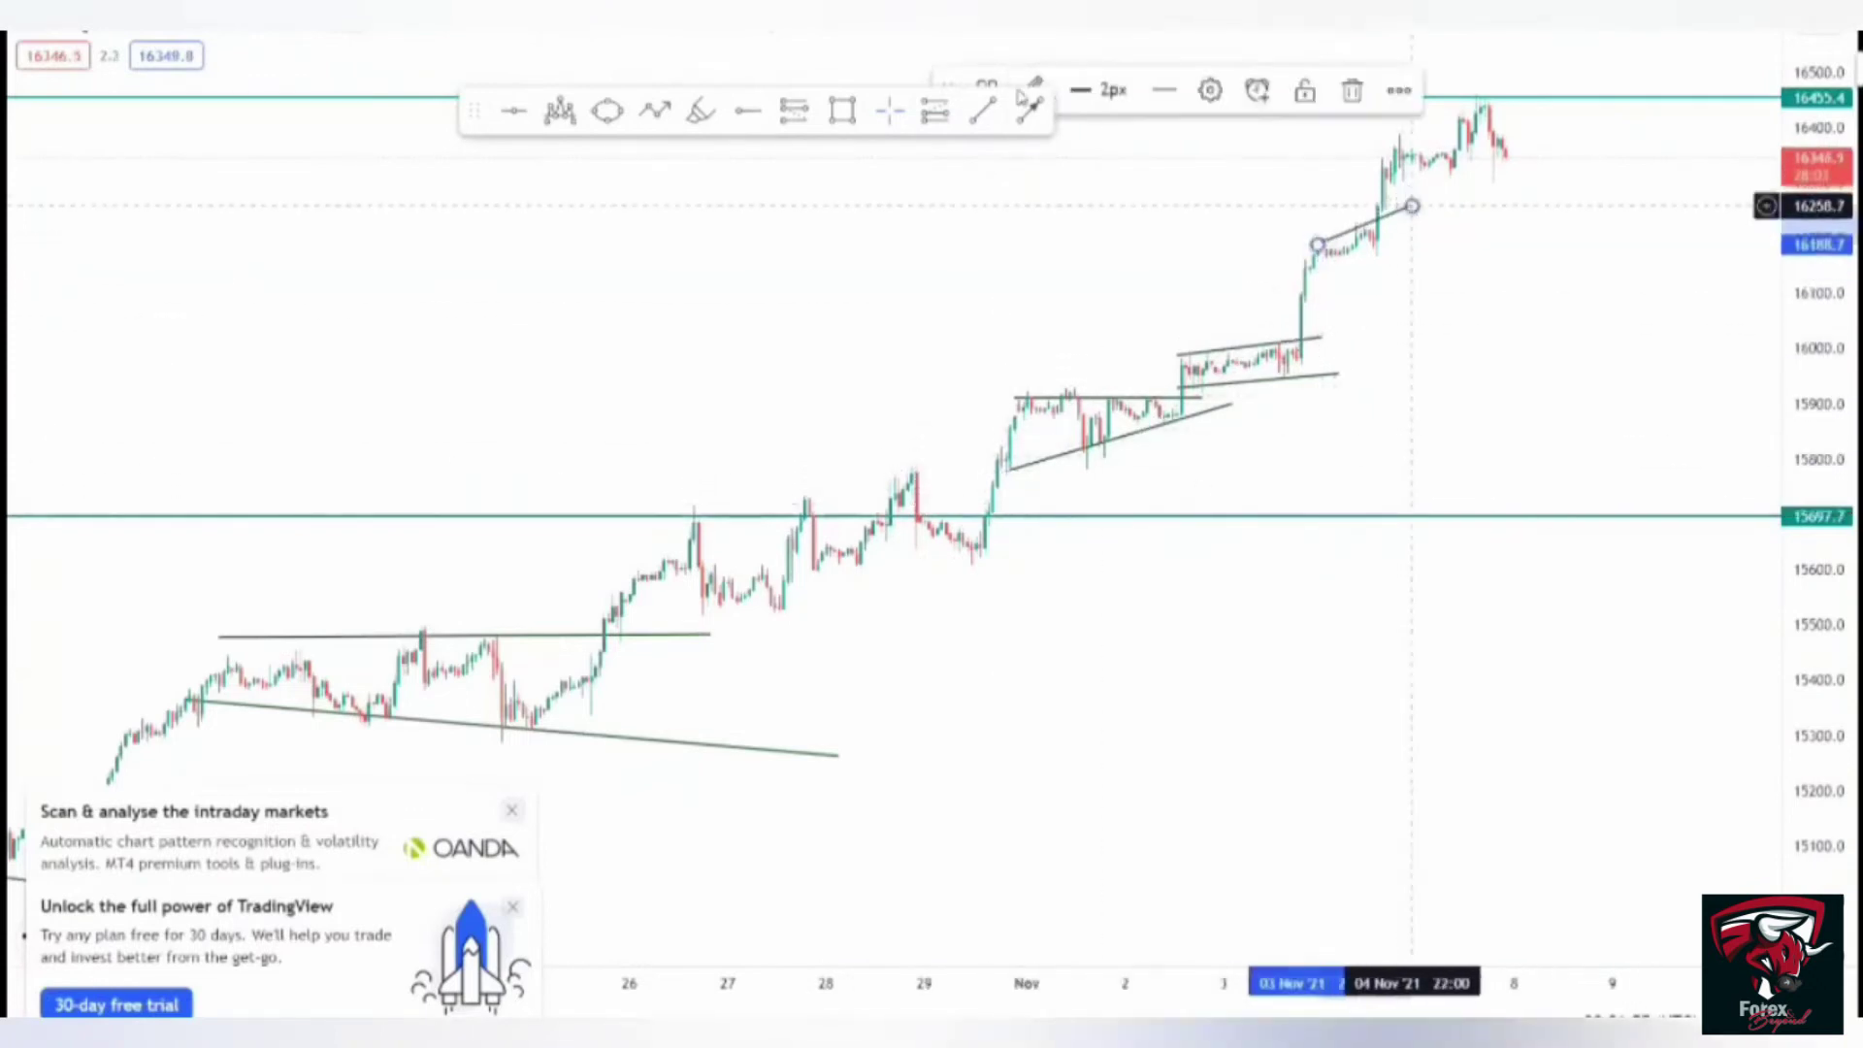
{"action": "left_click", "coordinate": [1328, 272]}
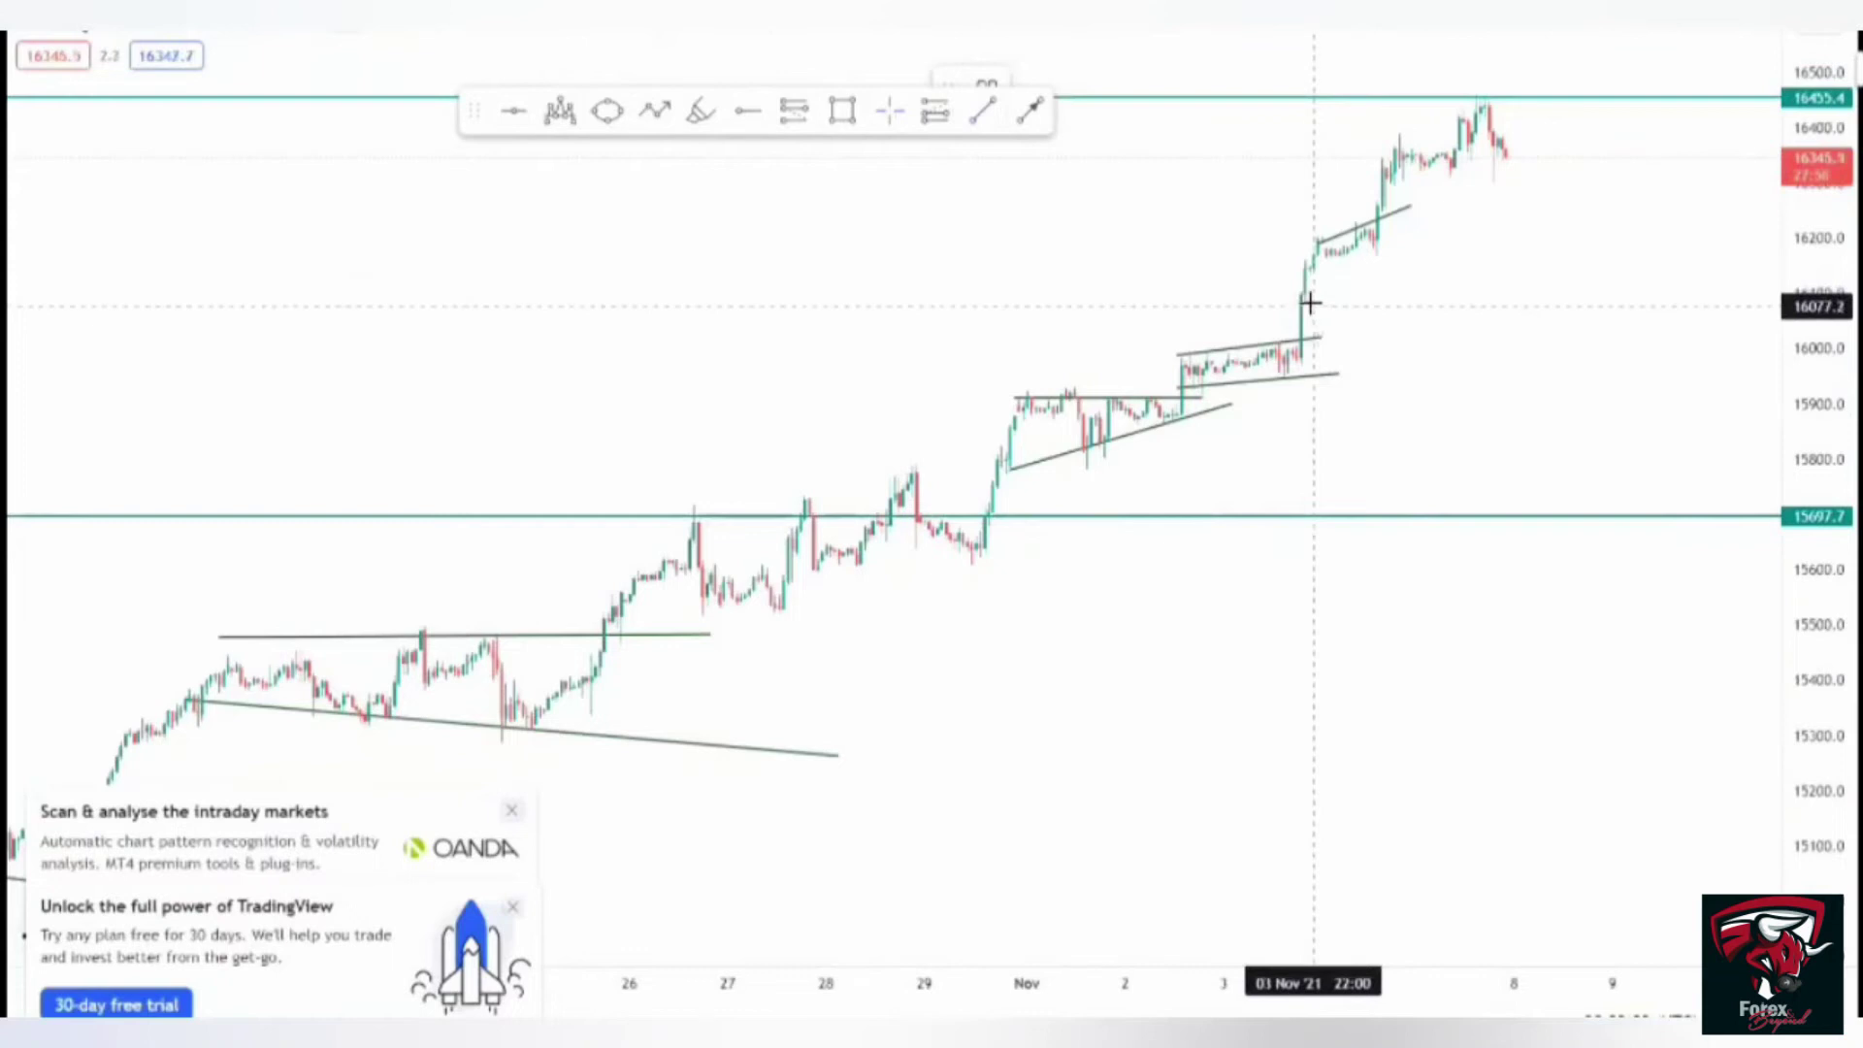
{"action": "left_click", "coordinate": [1309, 303]}
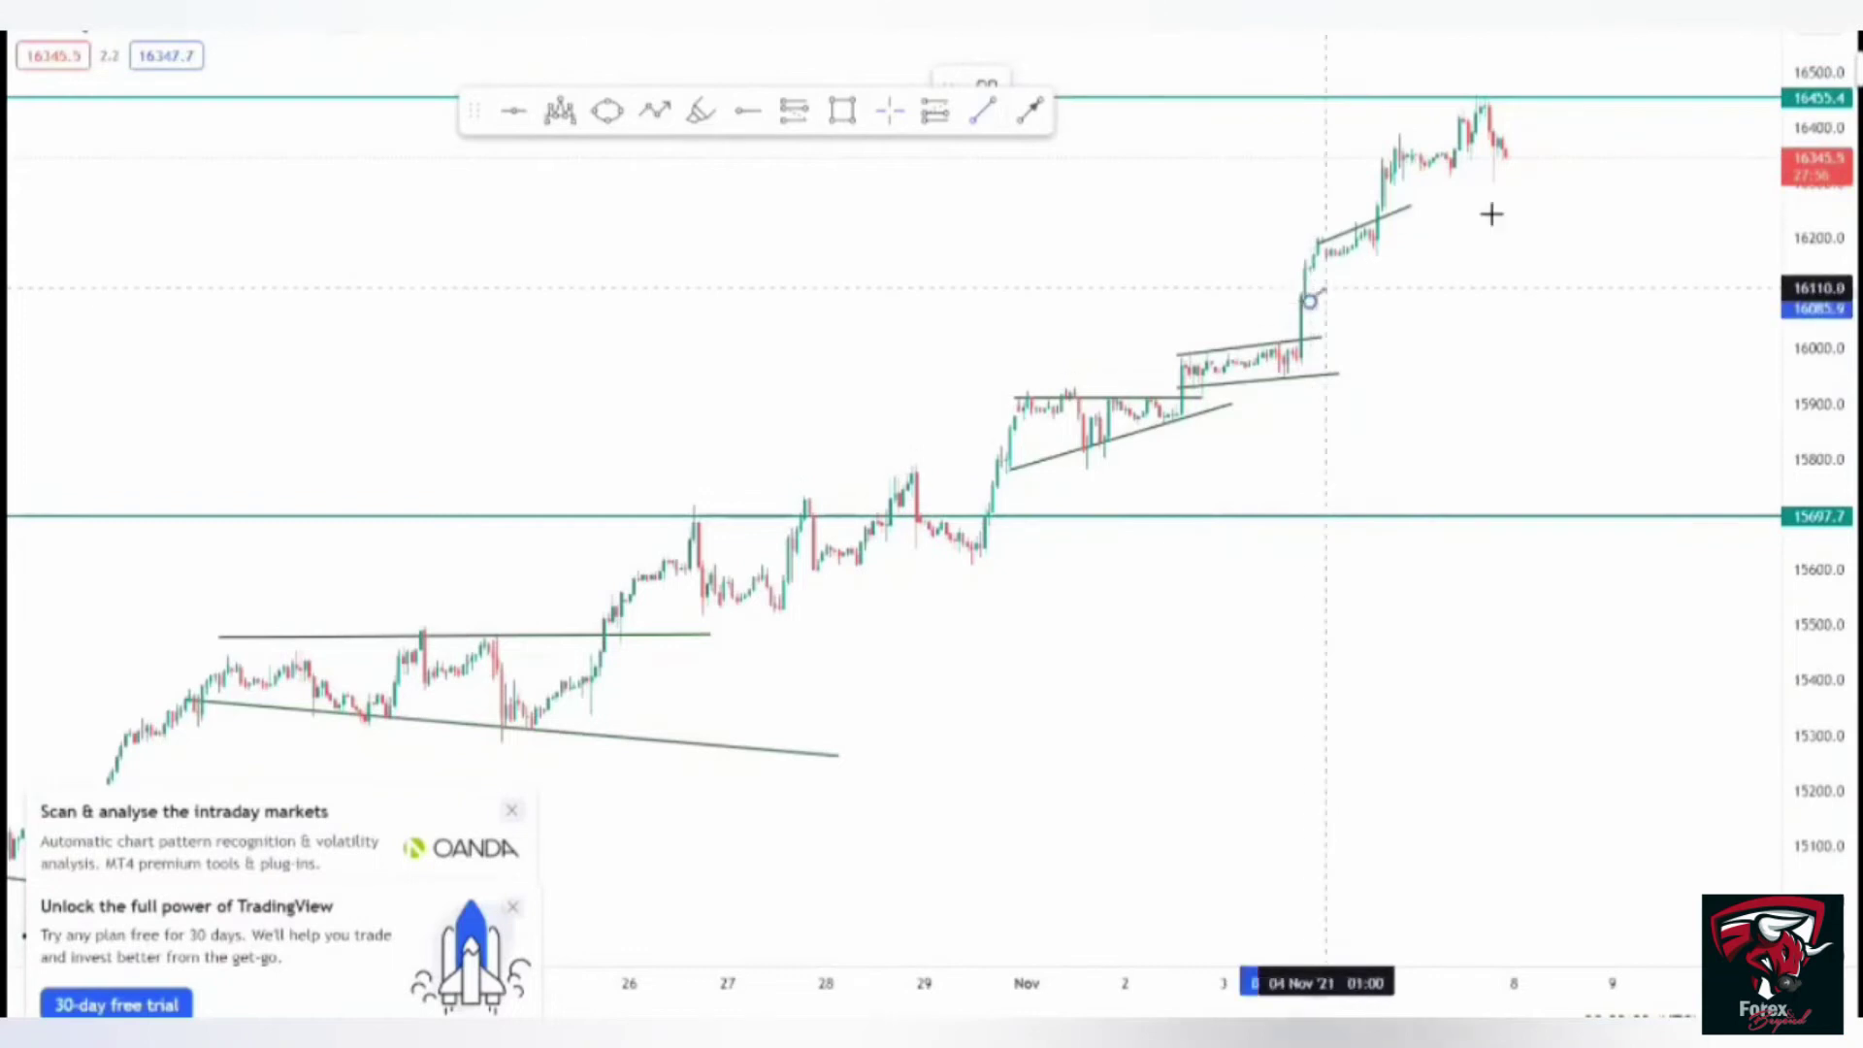
{"action": "left_click", "coordinate": [1554, 139]}
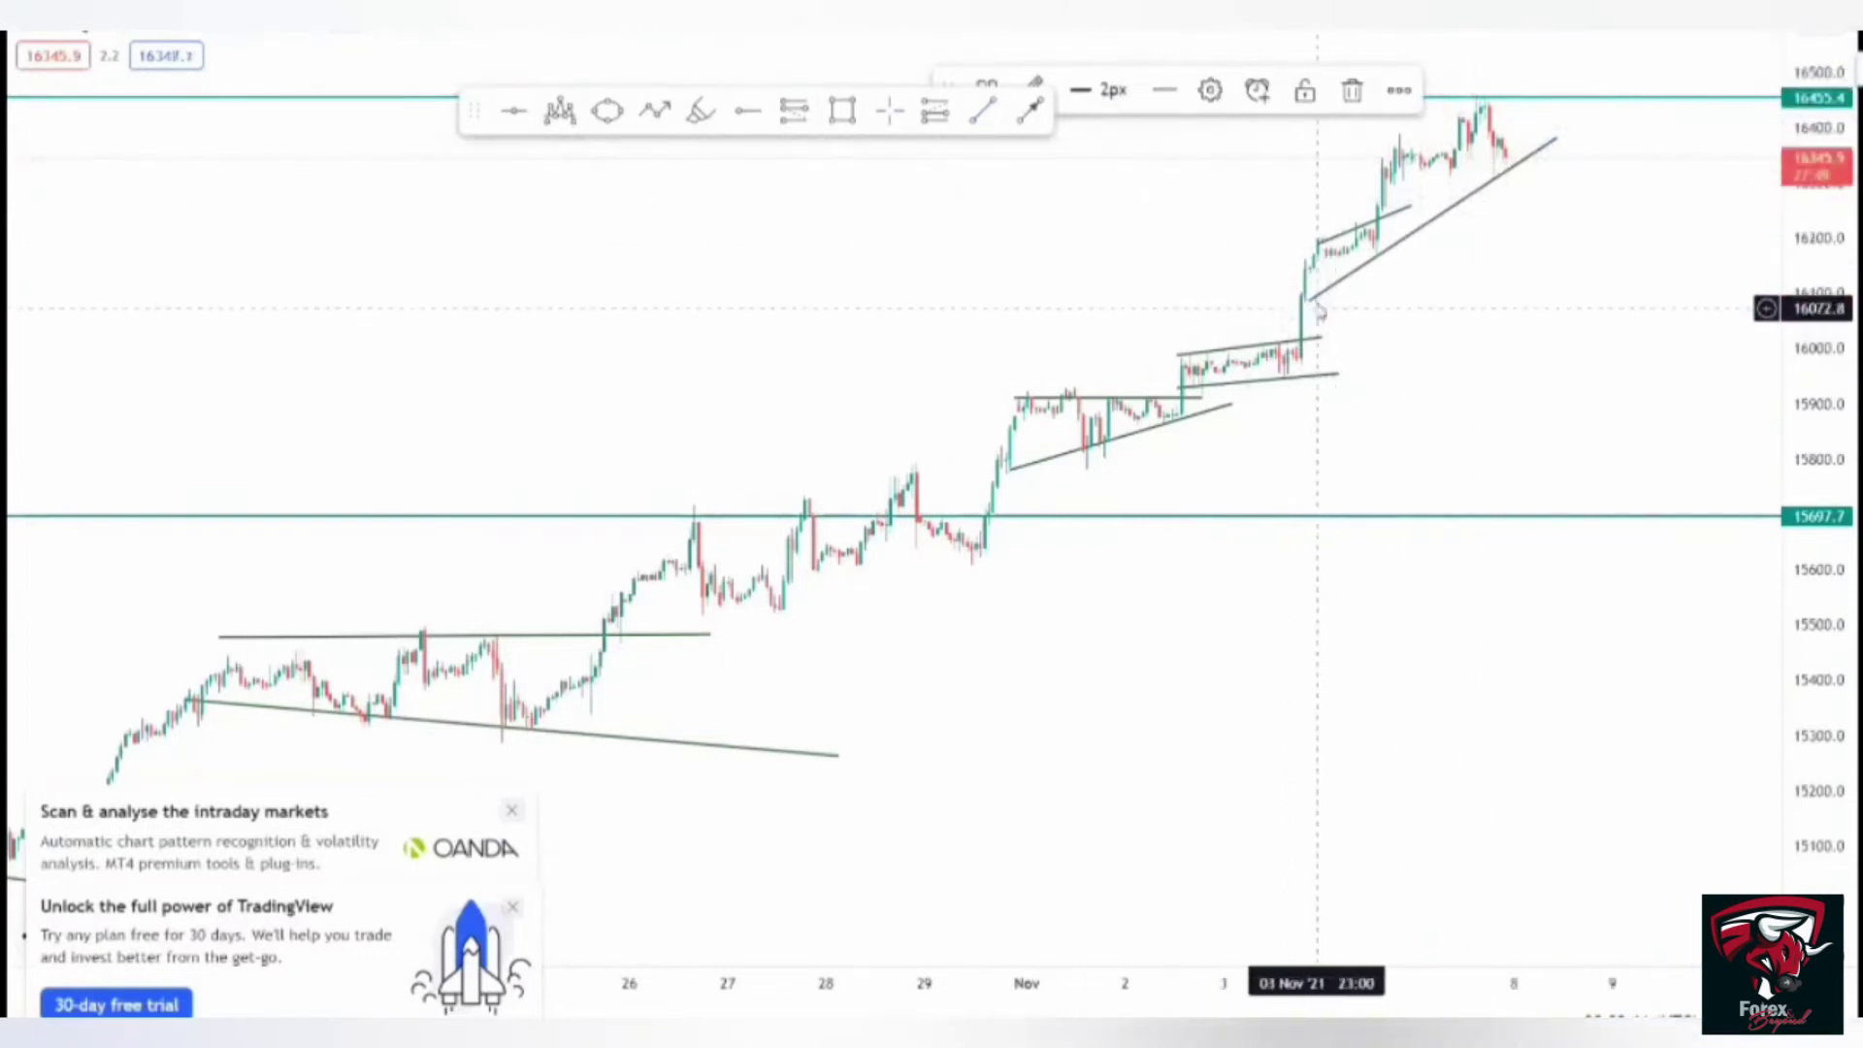
{"action": "mouse_move", "coordinate": [1315, 303]}
{"action": "left_mouse_down"}
{"action": "mouse_move", "coordinate": [1334, 289]}
{"action": "mouse_move", "coordinate": [1316, 320]}
{"action": "mouse_move", "coordinate": [1300, 304]}
{"action": "left_mouse_up"}
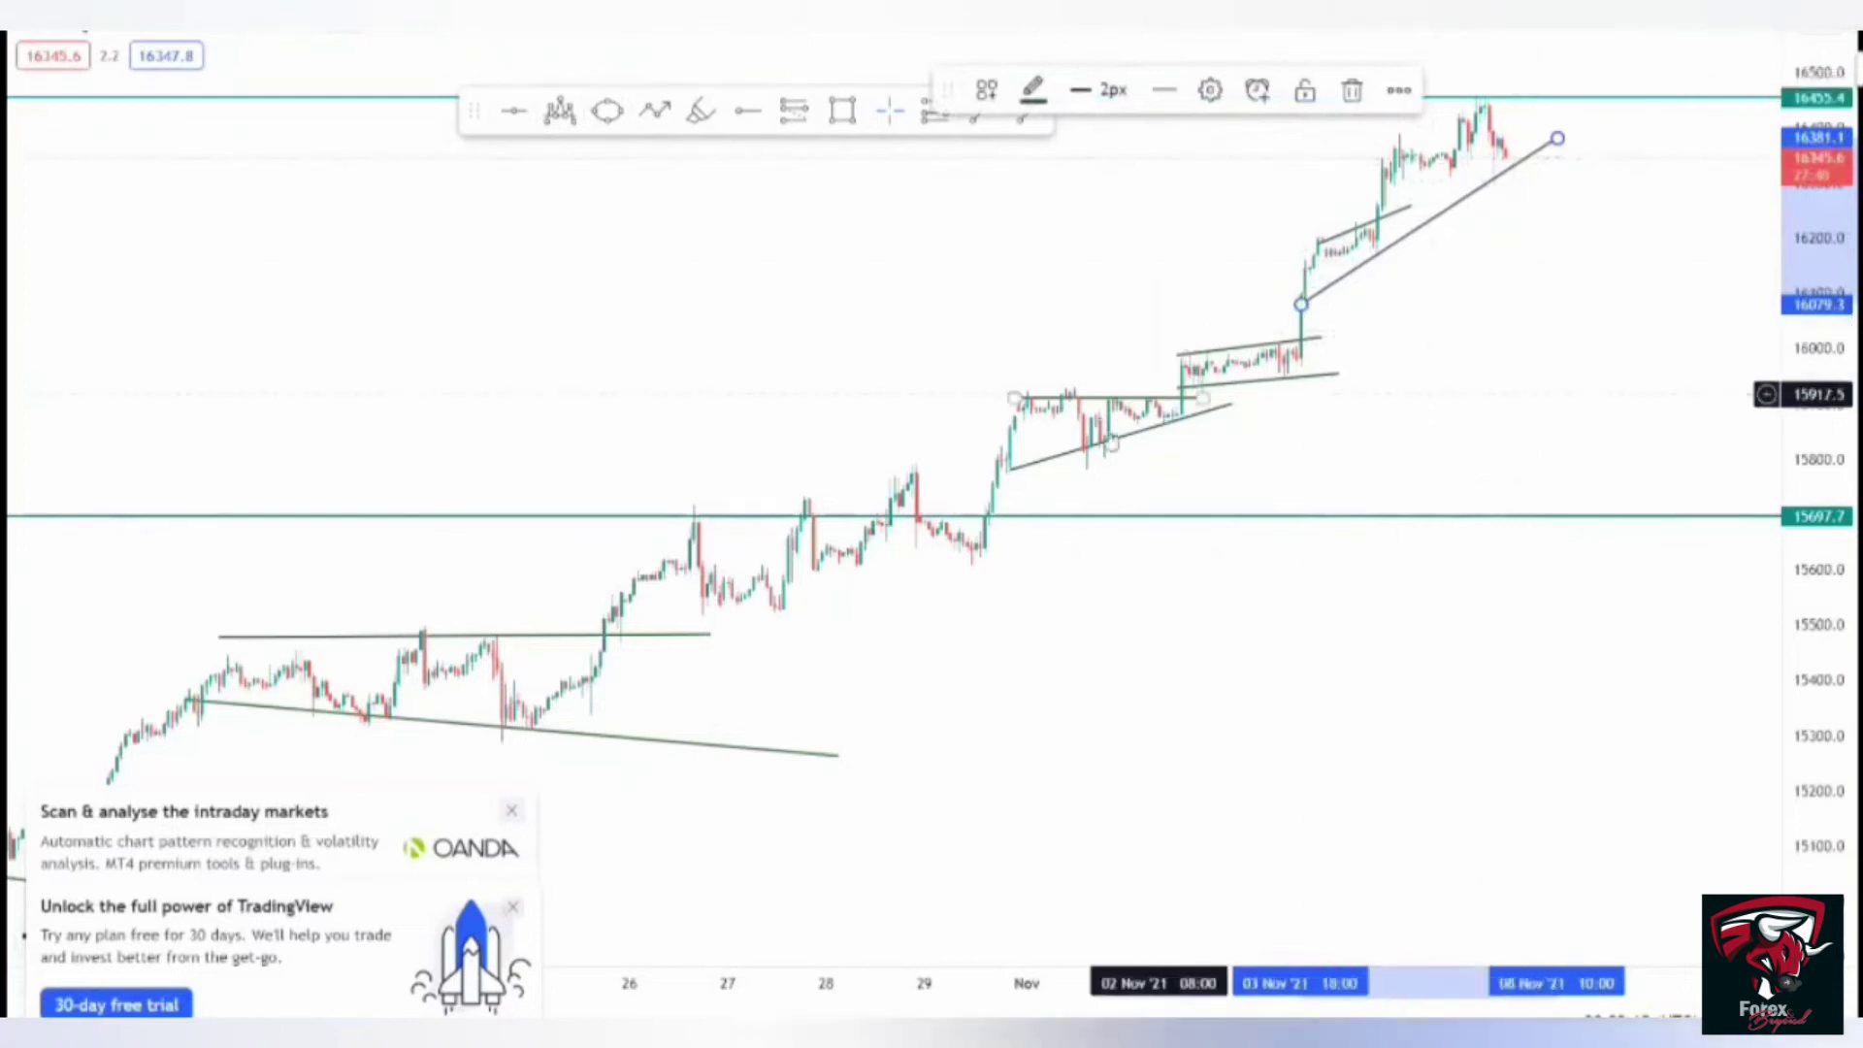
- Draw a rising trend line under the late-September rebound inside the large falling channel, from about 14846 to 15353
{"action": "left_click_drag", "start_coordinate": [867, 556], "coordinate": [1505, 394]}
{"action": "scroll", "coordinate": [919, 877], "scroll_direction": "down", "scroll_amount": 2}
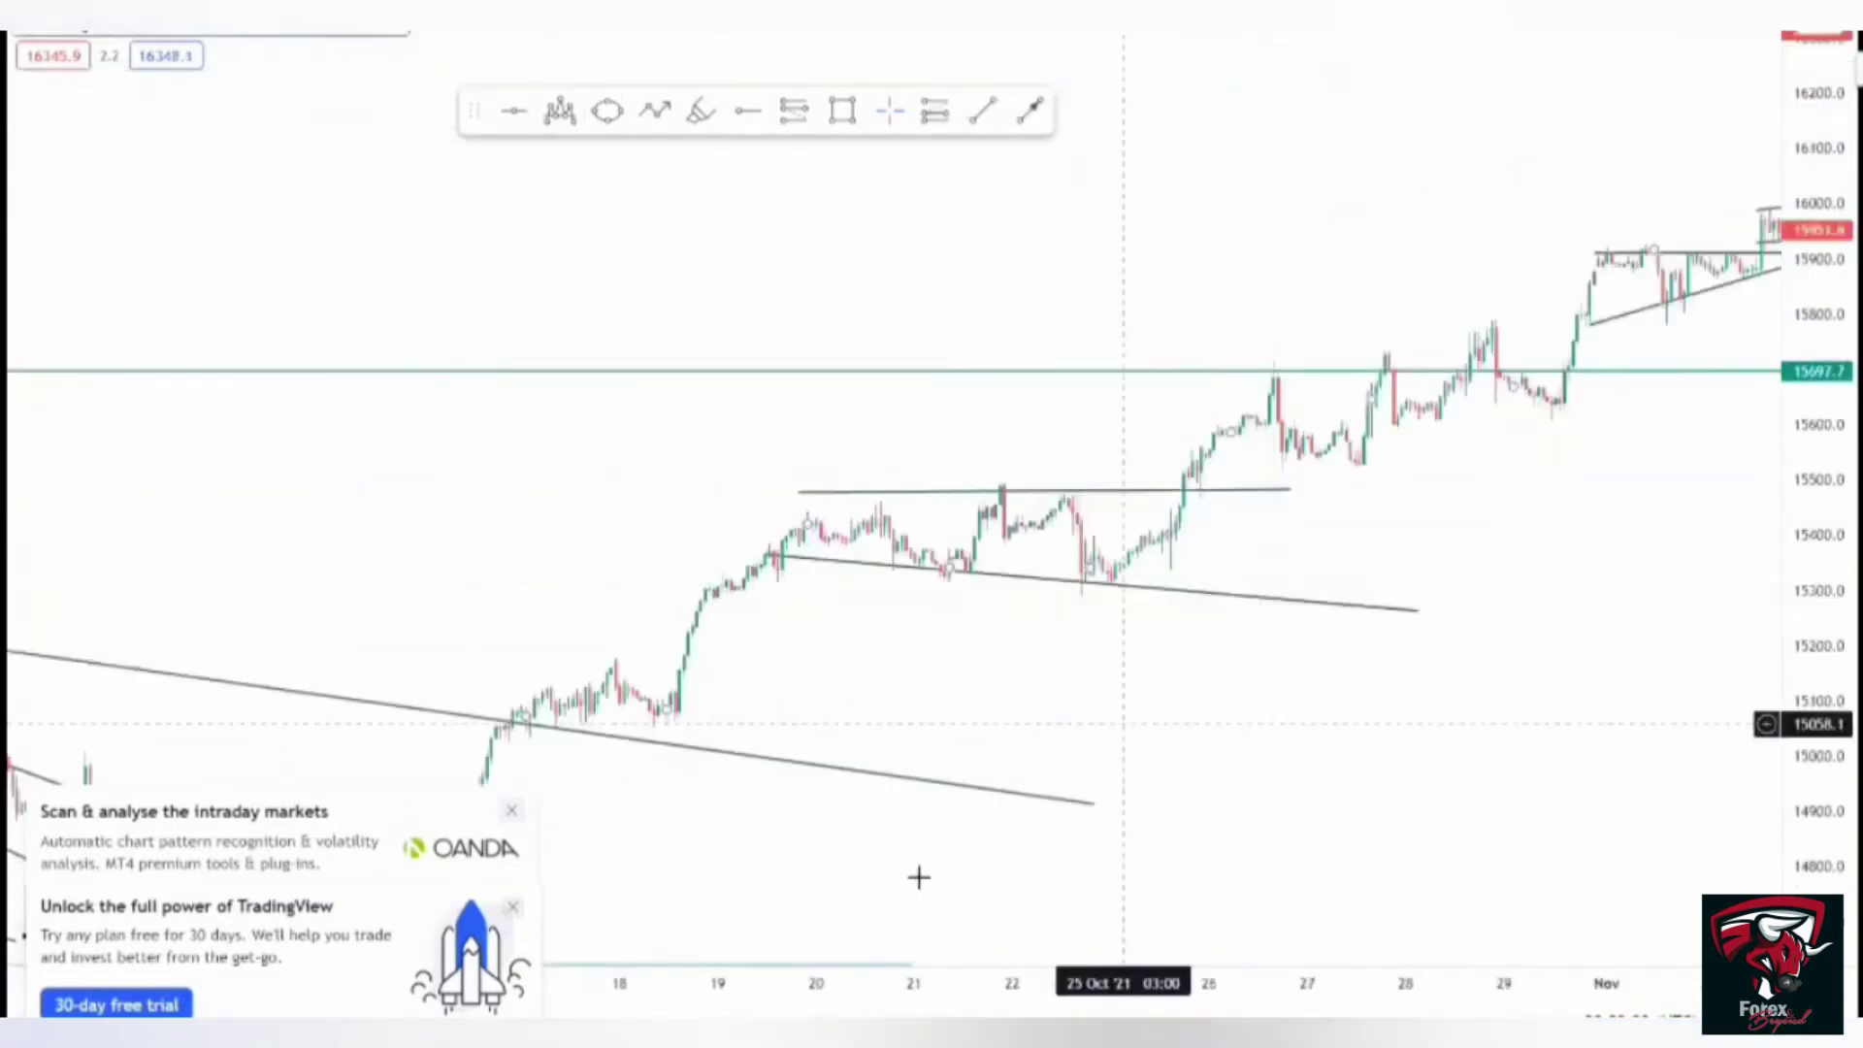
{"action": "scroll", "coordinate": [1609, 832], "scroll_direction": "up", "scroll_amount": 1}
{"action": "scroll", "coordinate": [1620, 820], "scroll_direction": "down", "scroll_amount": 5}
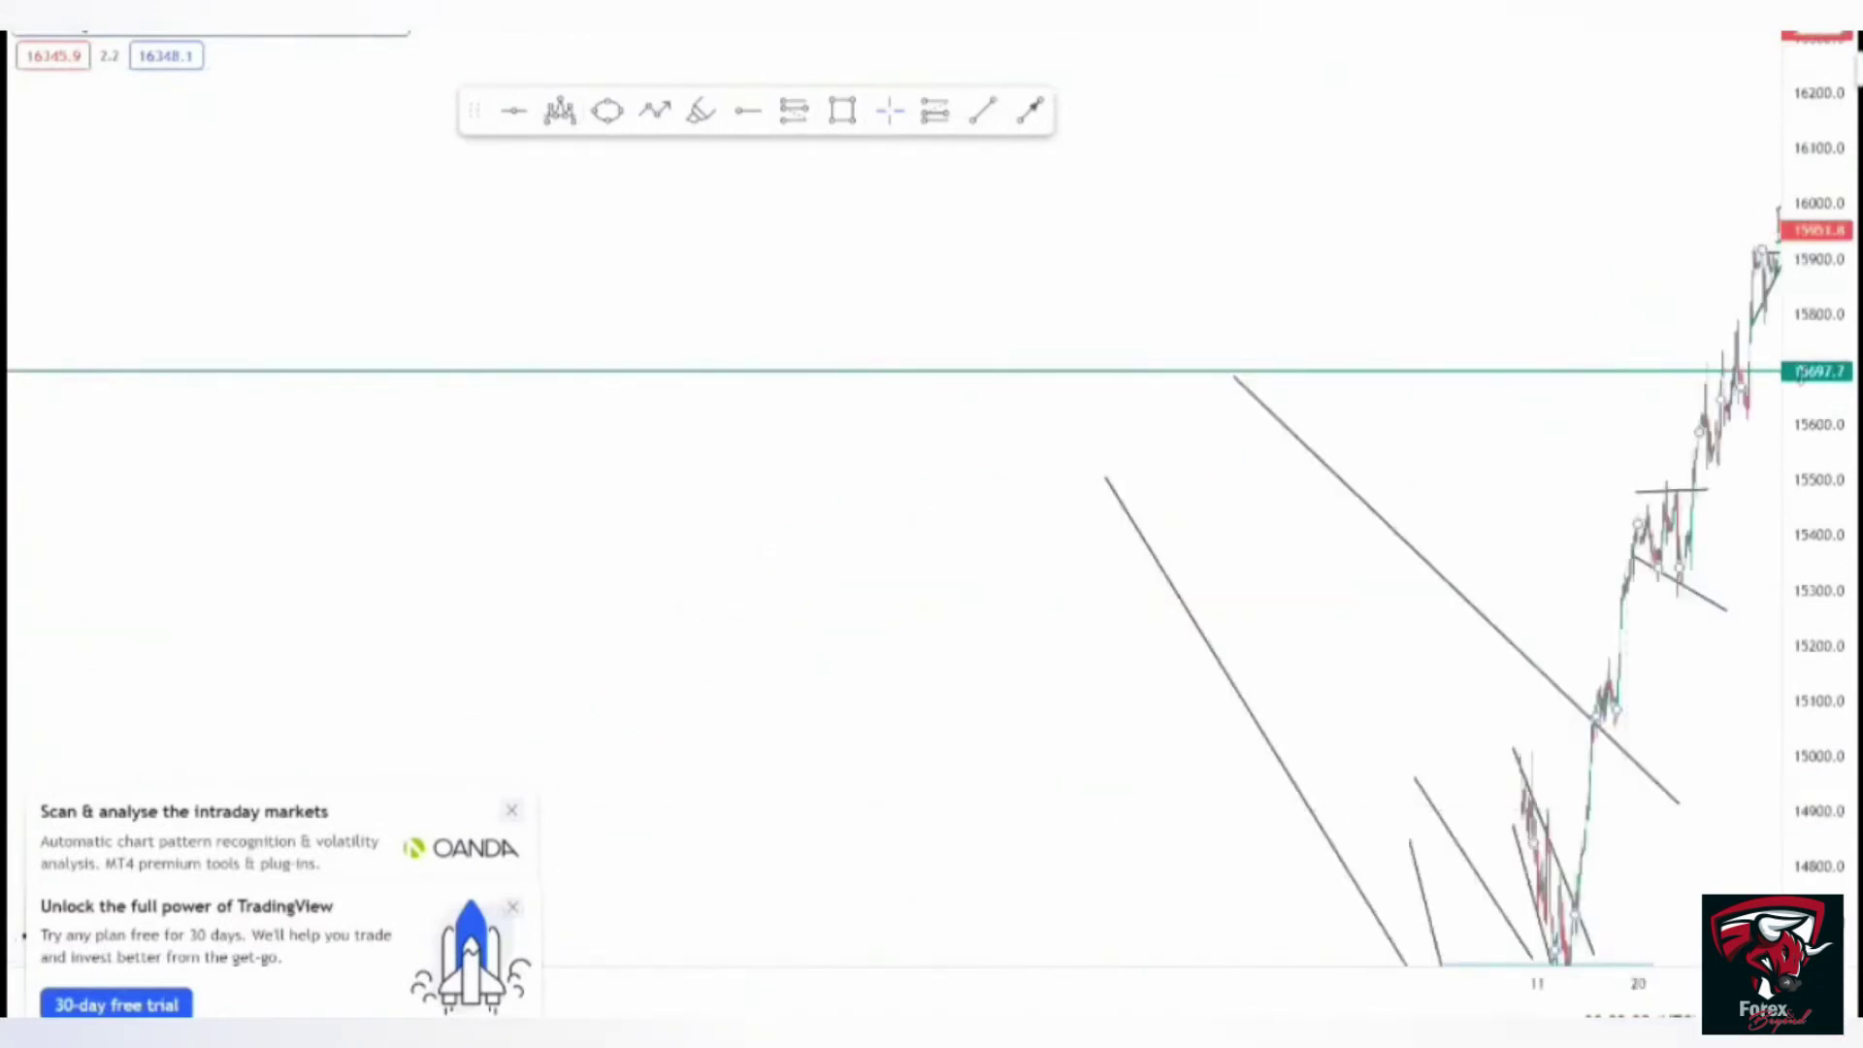
{"action": "left_click_drag", "start_coordinate": [1831, 672], "coordinate": [1822, 643]}
{"action": "scroll", "coordinate": [1822, 631], "scroll_direction": "up", "scroll_amount": 3}
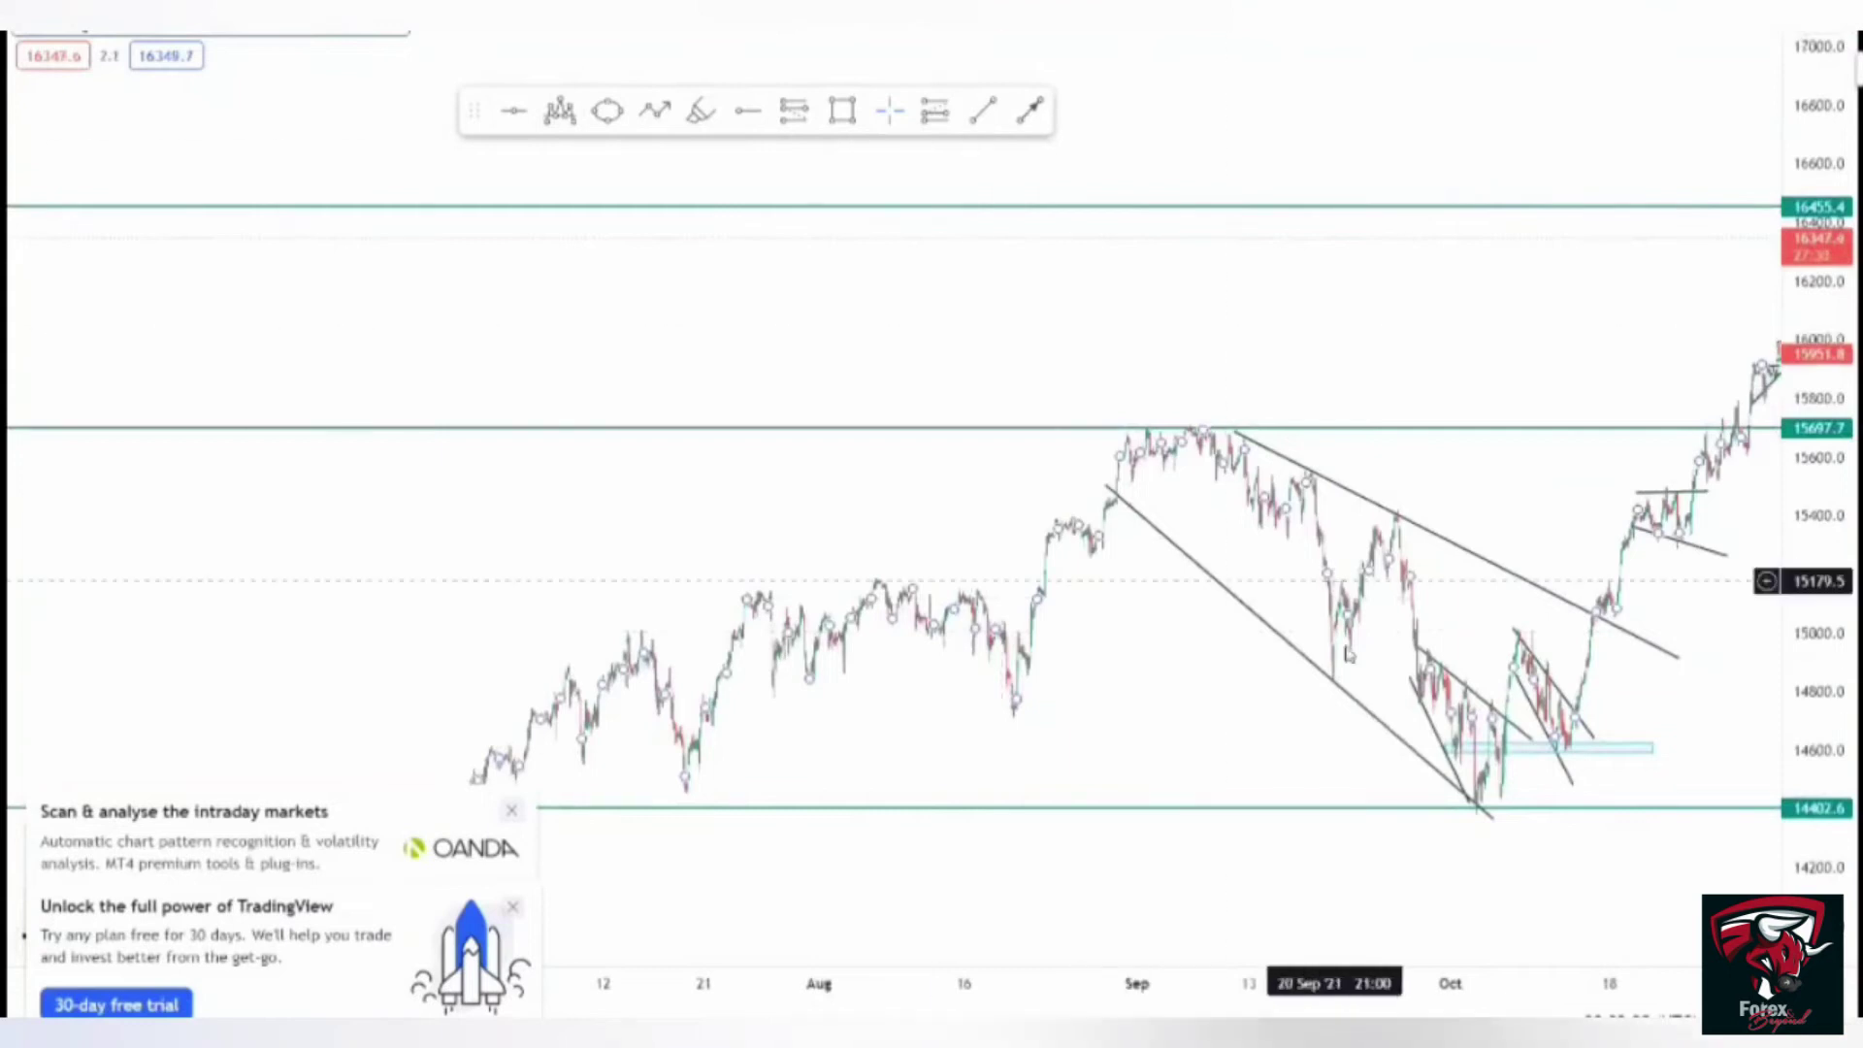
{"action": "mouse_move", "coordinate": [1334, 581]}
{"action": "left_mouse_down"}
{"action": "mouse_move", "coordinate": [1388, 505]}
{"action": "mouse_move", "coordinate": [1208, 388]}
{"action": "left_mouse_up"}
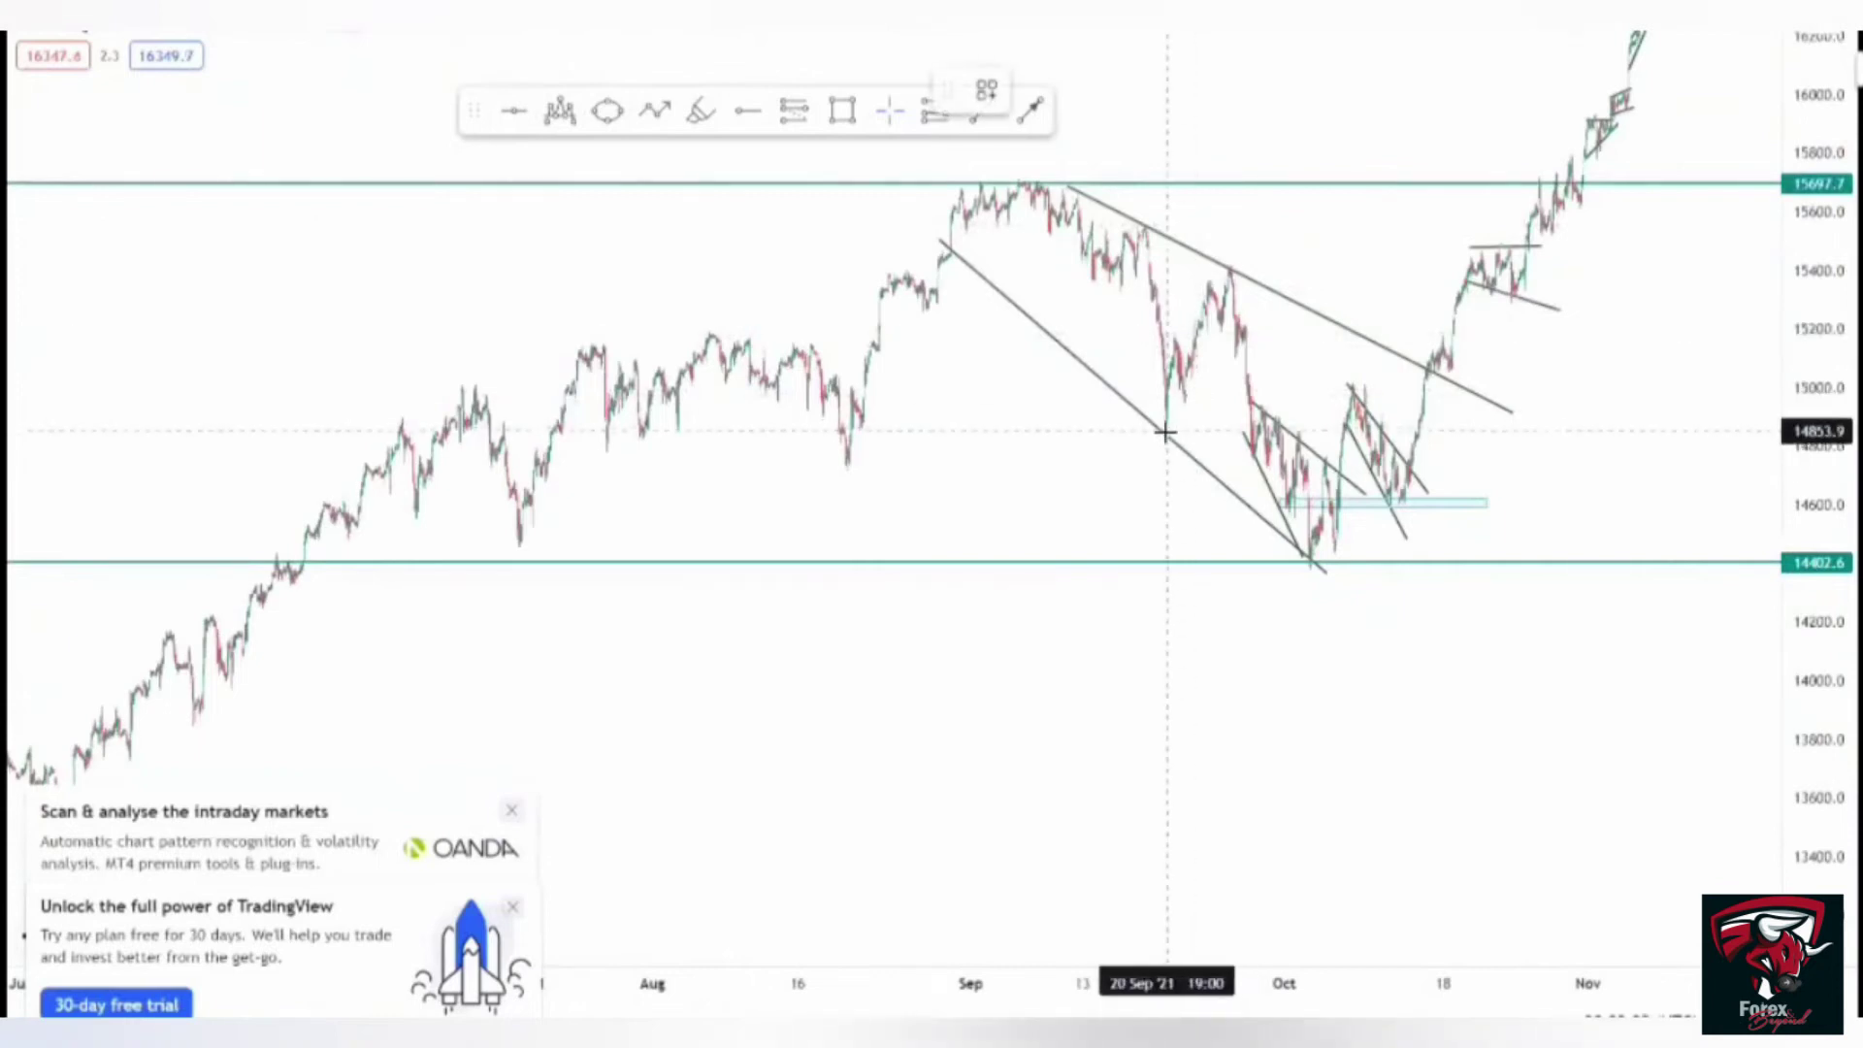
{"action": "left_click_drag", "start_coordinate": [1240, 311], "coordinate": [1256, 284]}
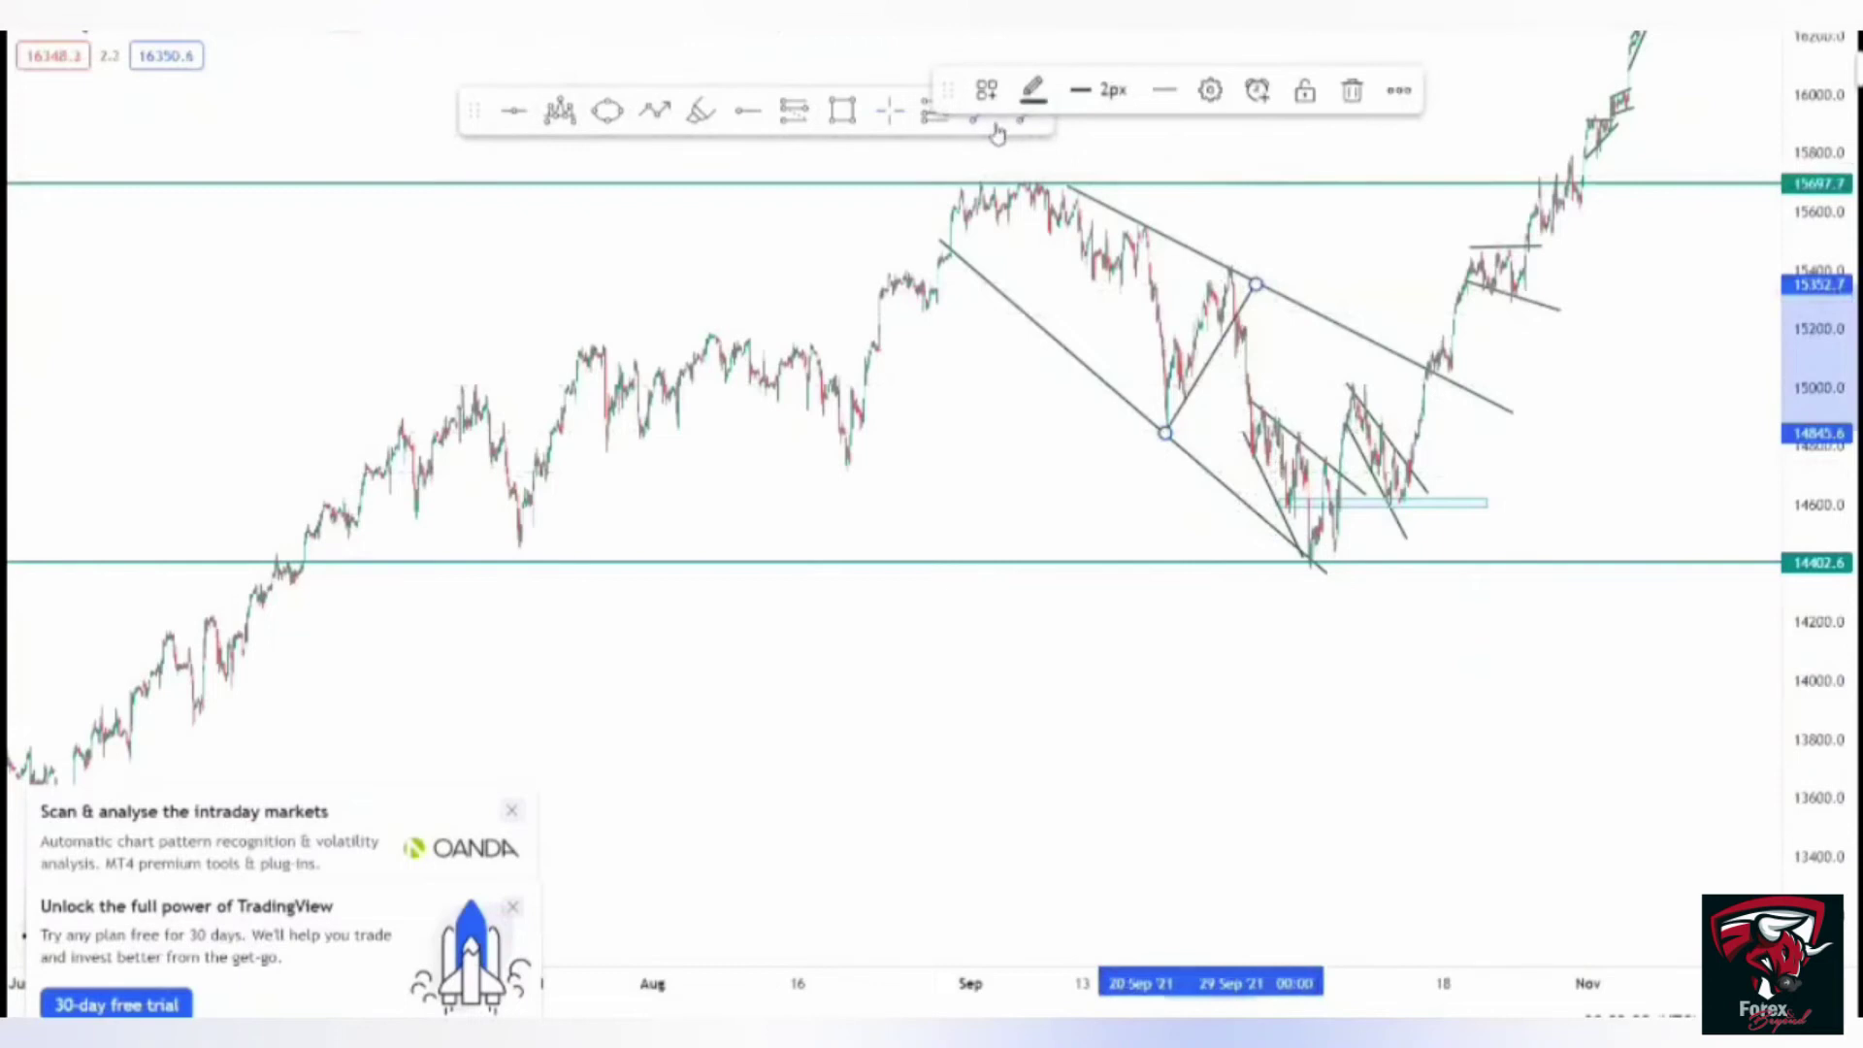
- Bound the late-September rebound from above with a rising arrow from about 15126 to 15501 and a trend line from about 15147 to 15530
{"action": "left_click", "coordinate": [1163, 336]}
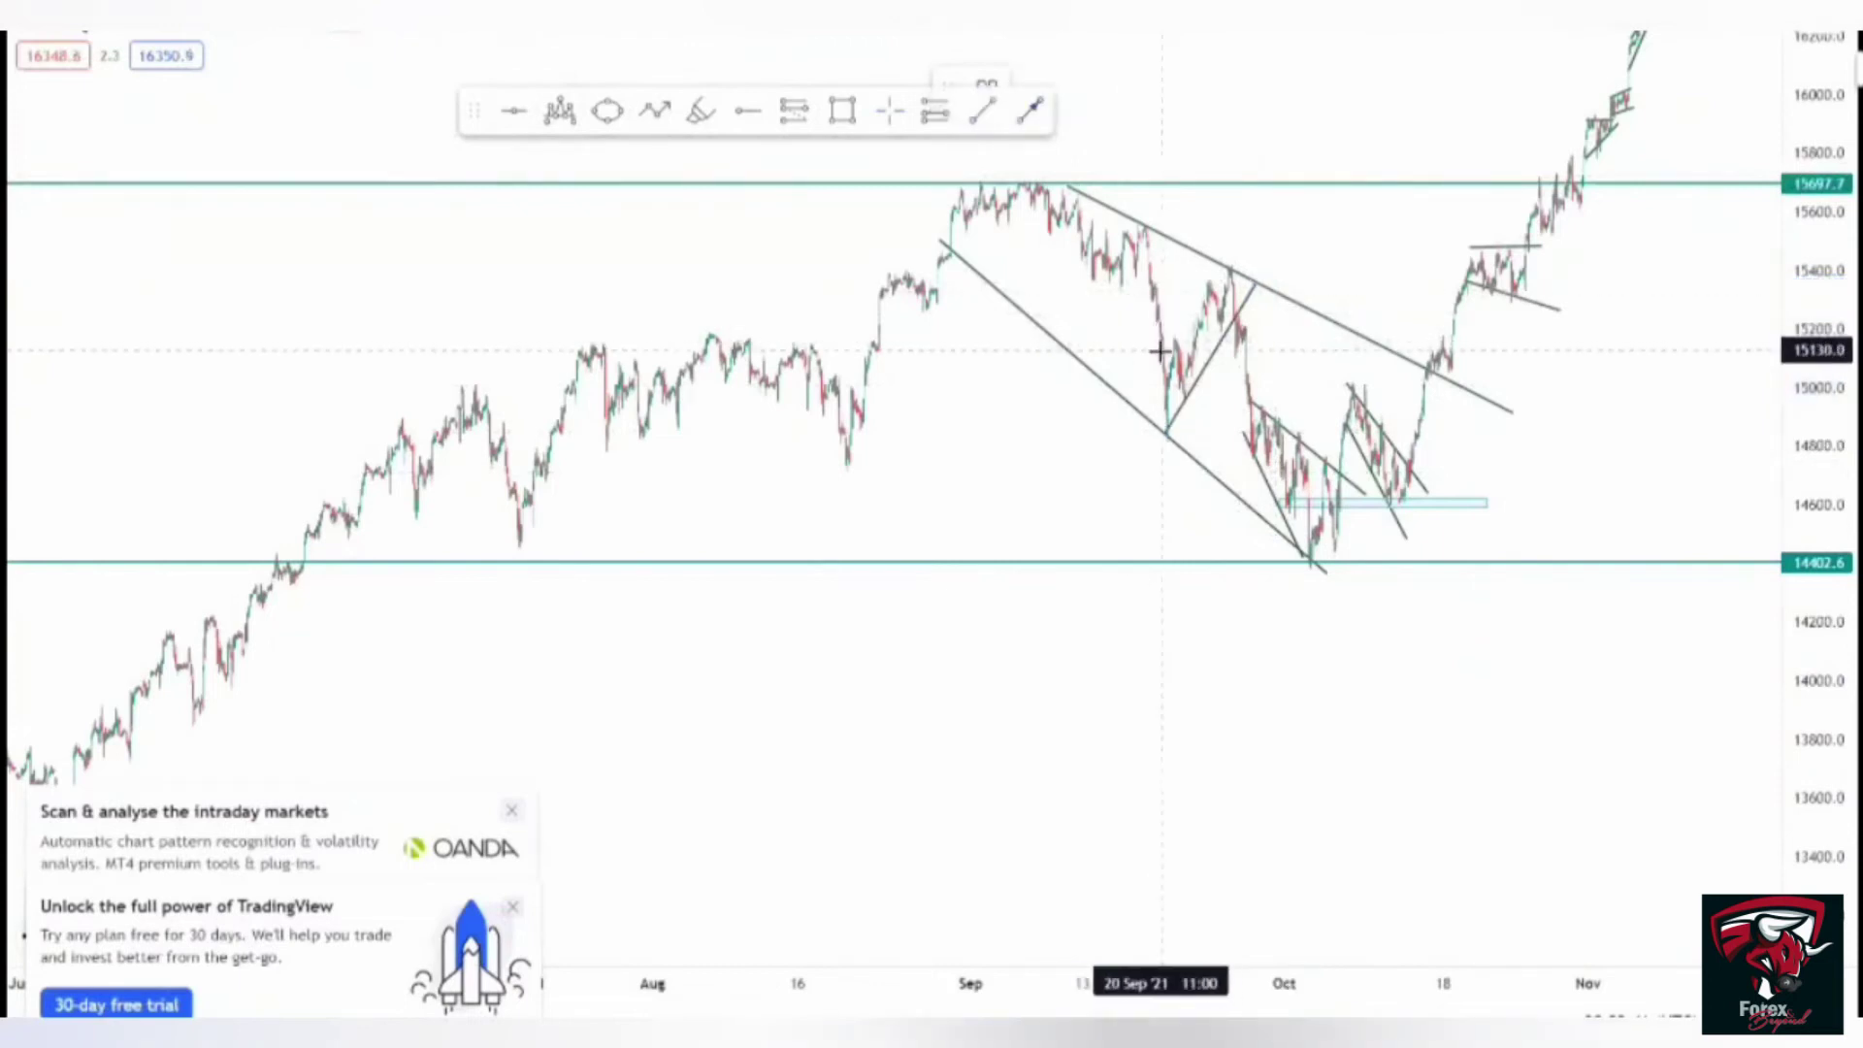
{"action": "left_click_drag", "start_coordinate": [1158, 350], "coordinate": [1242, 241]}
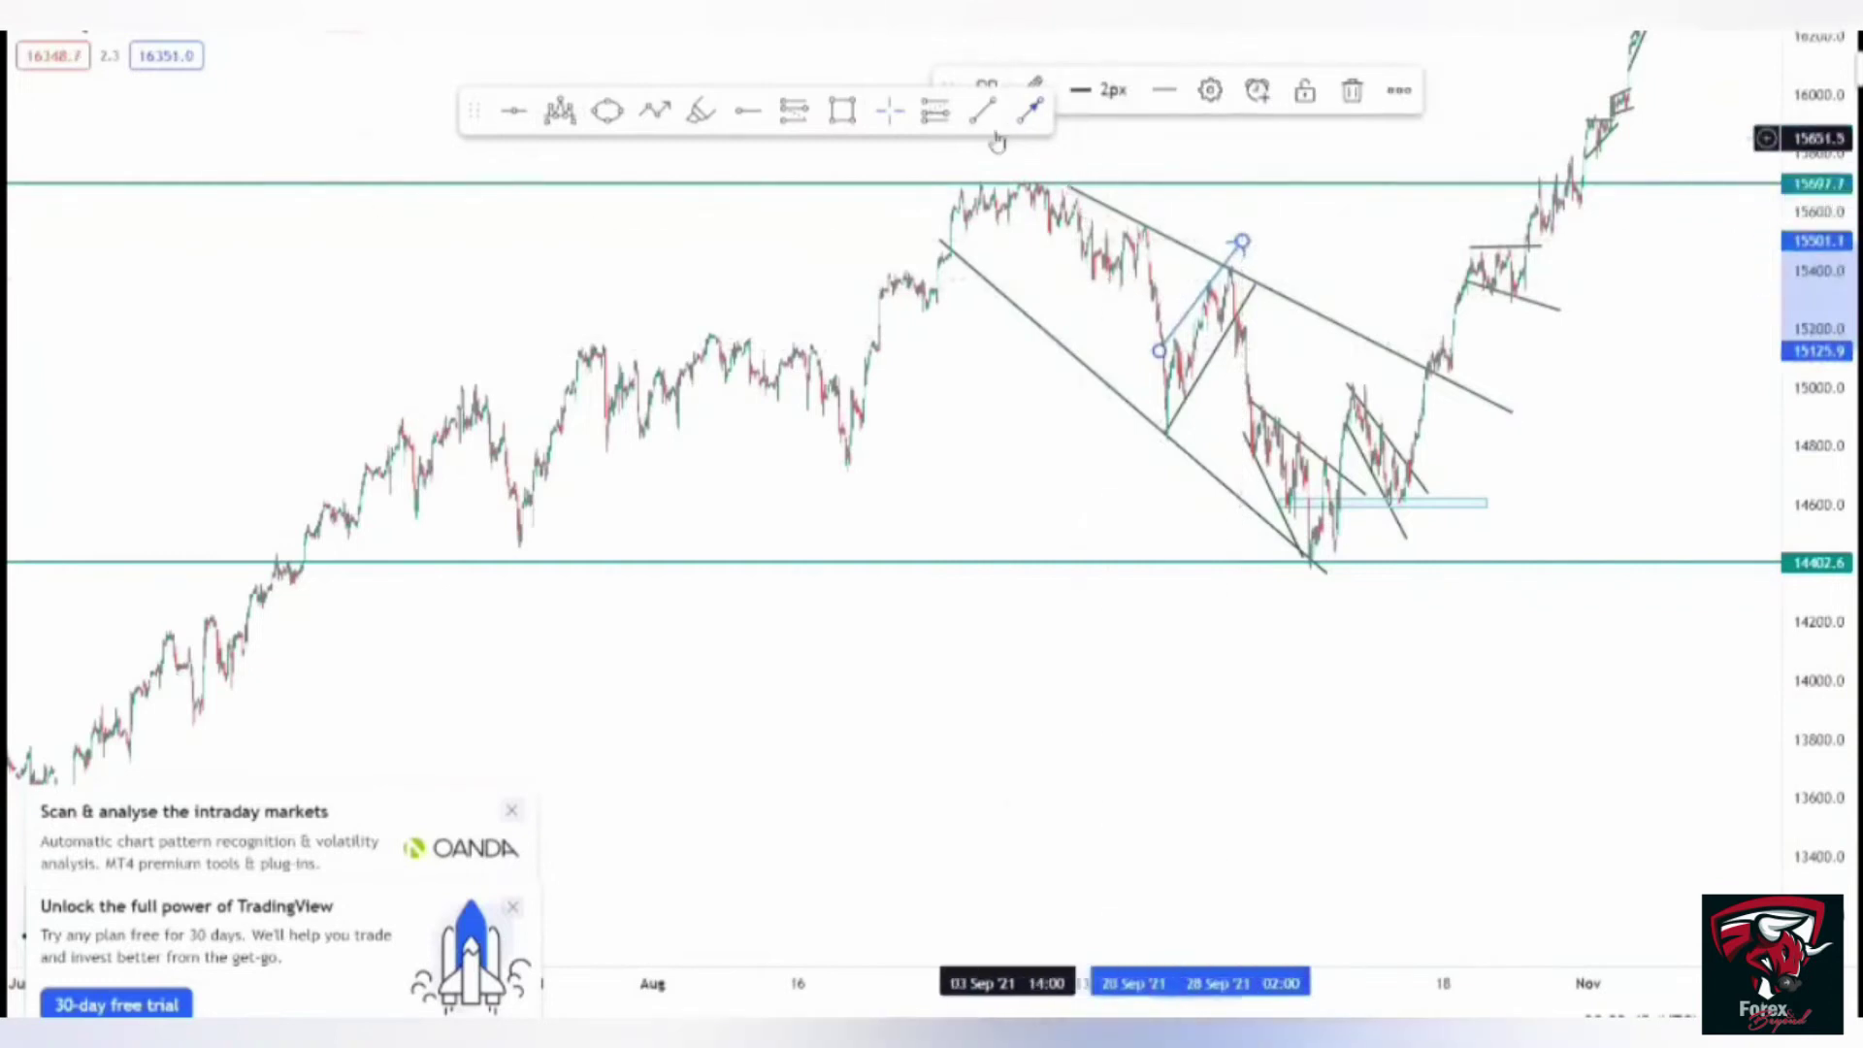
{"action": "left_click", "coordinate": [1137, 301]}
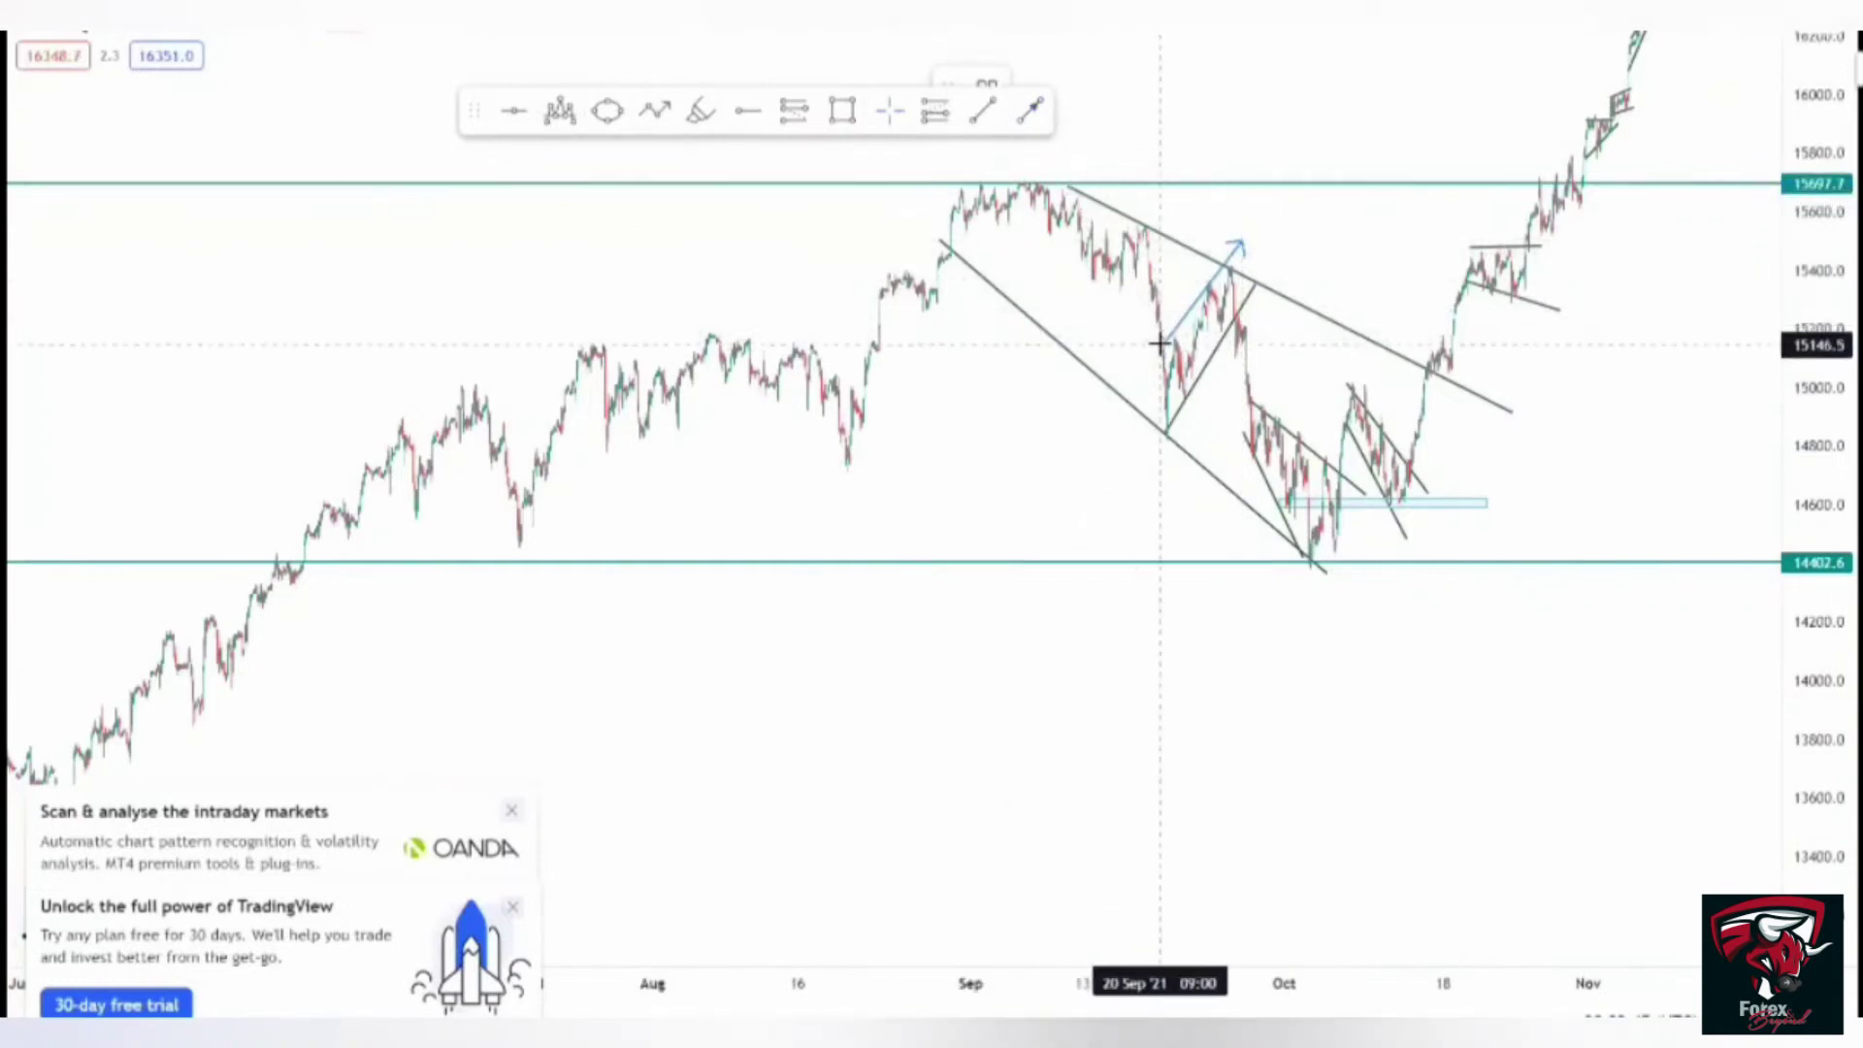
{"action": "left_click", "coordinate": [1159, 341]}
{"action": "left_click", "coordinate": [1253, 231]}
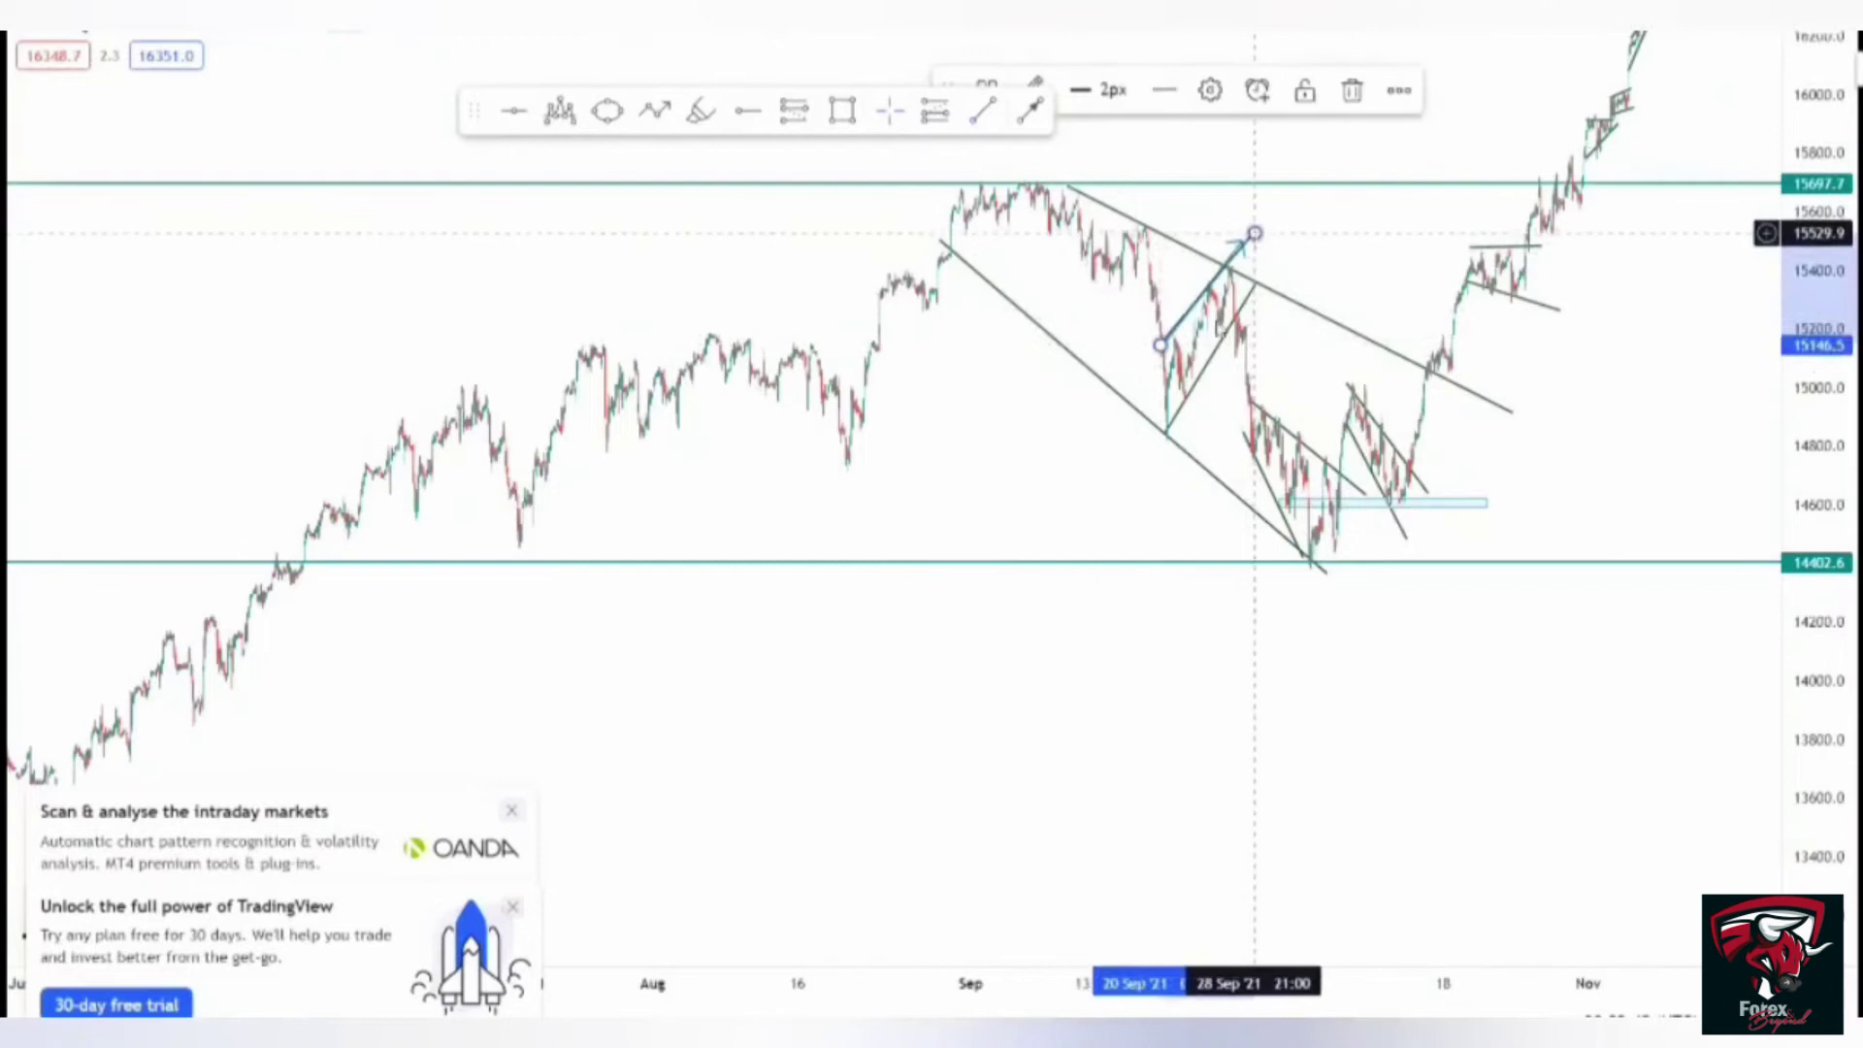
{"action": "left_click", "coordinate": [1124, 405]}
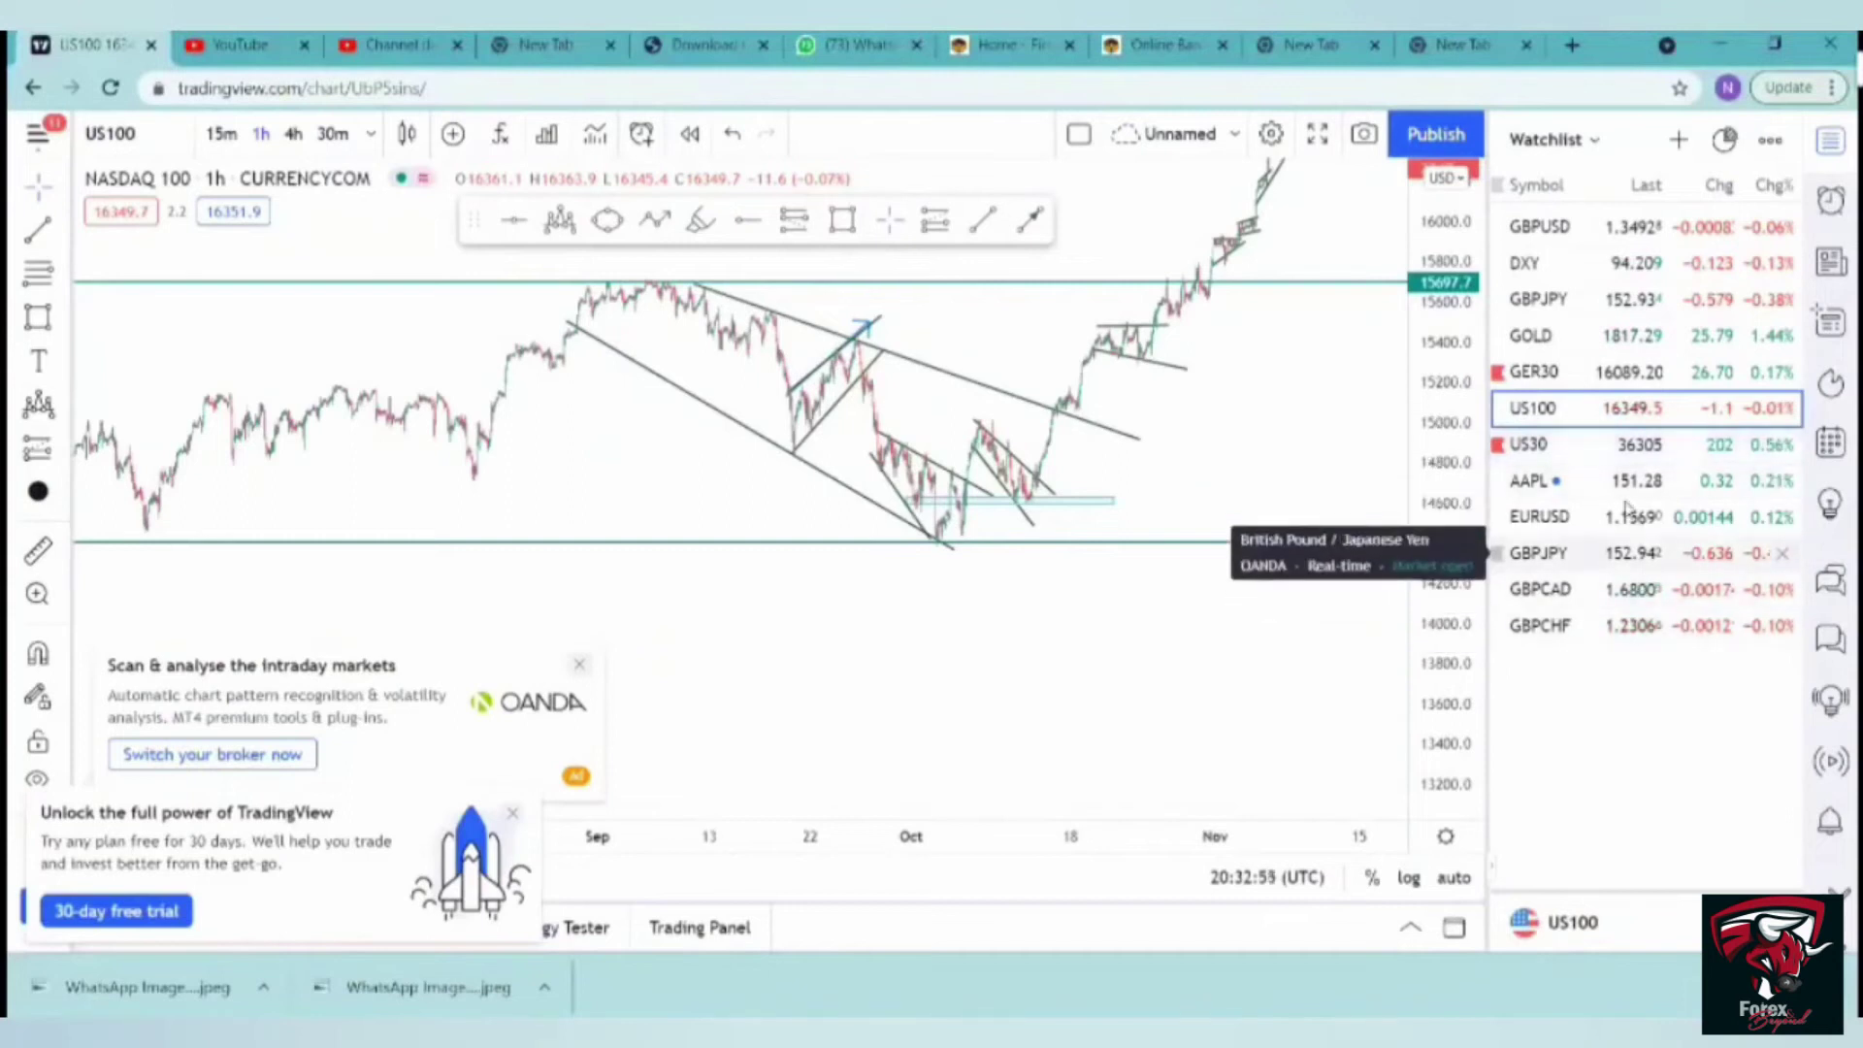
- Open the US30 chart from the watchlist and remove all of its existing drawings
{"action": "left_click", "coordinate": [1622, 460]}
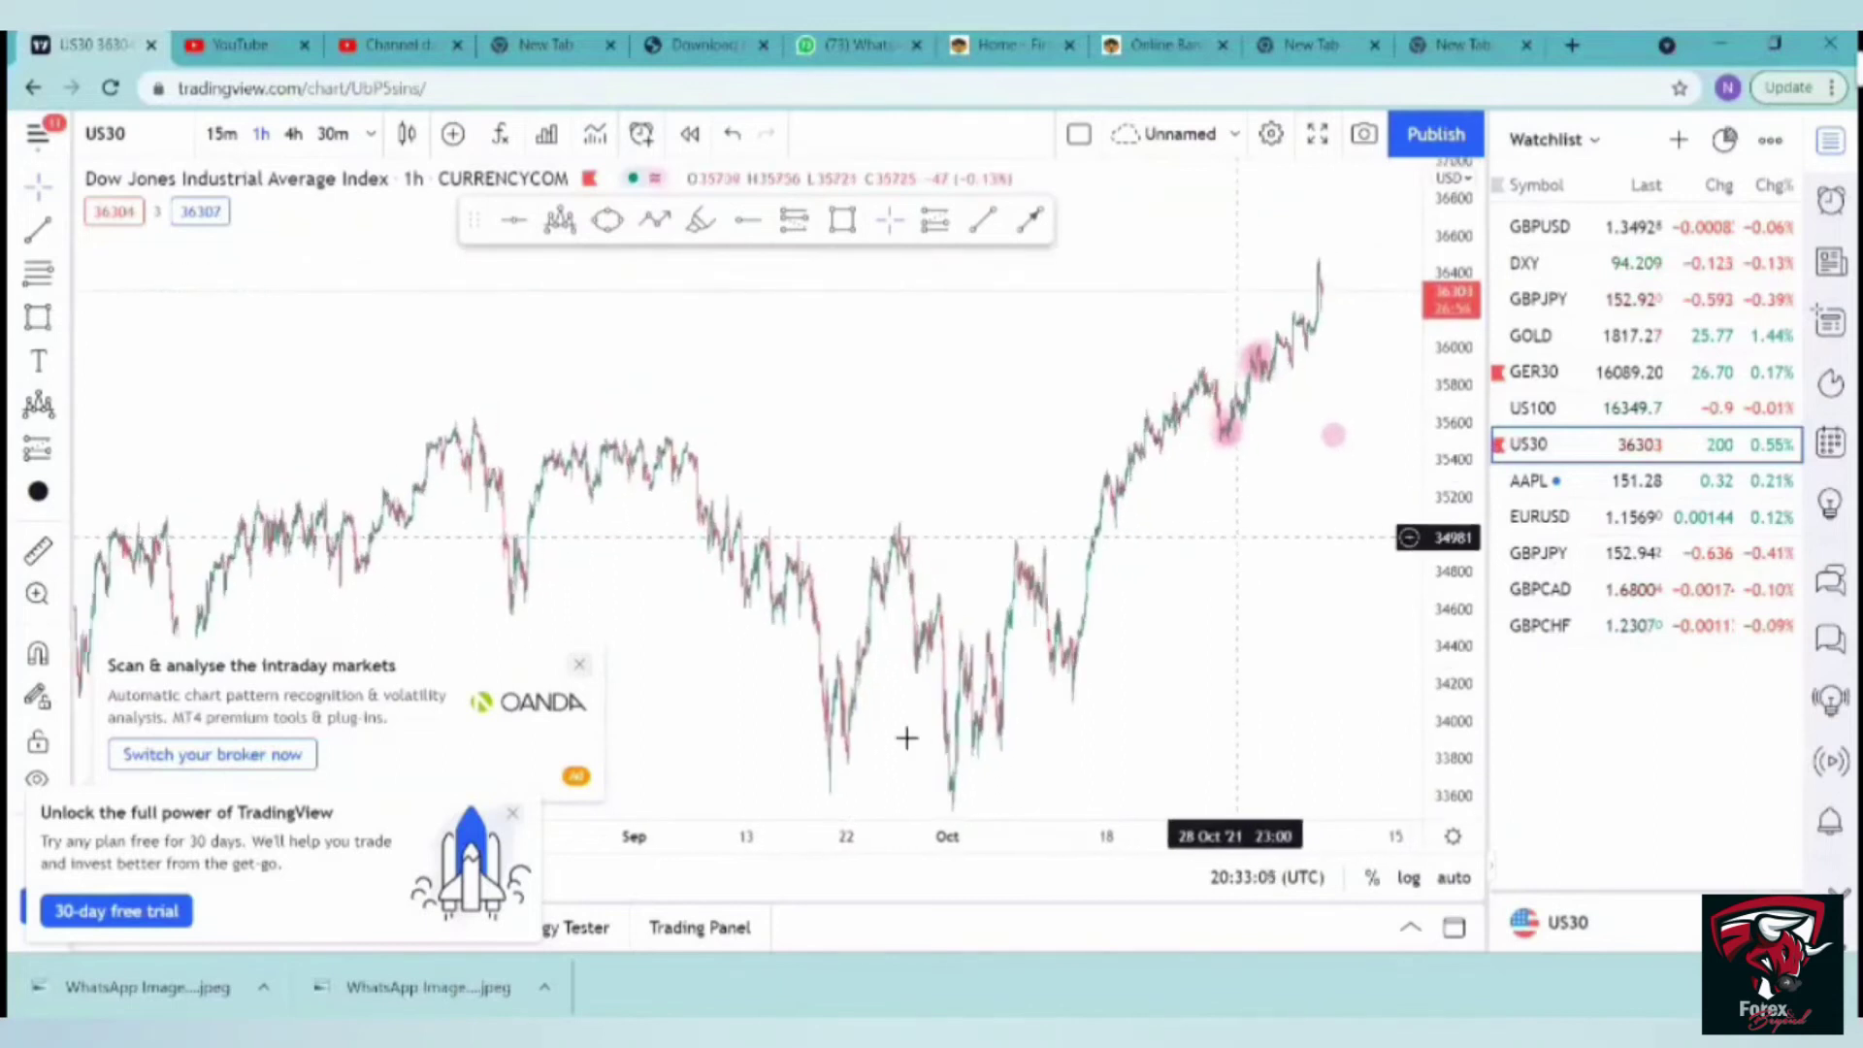
{"action": "scroll", "coordinate": [1110, 790], "scroll_direction": "down", "scroll_amount": 1}
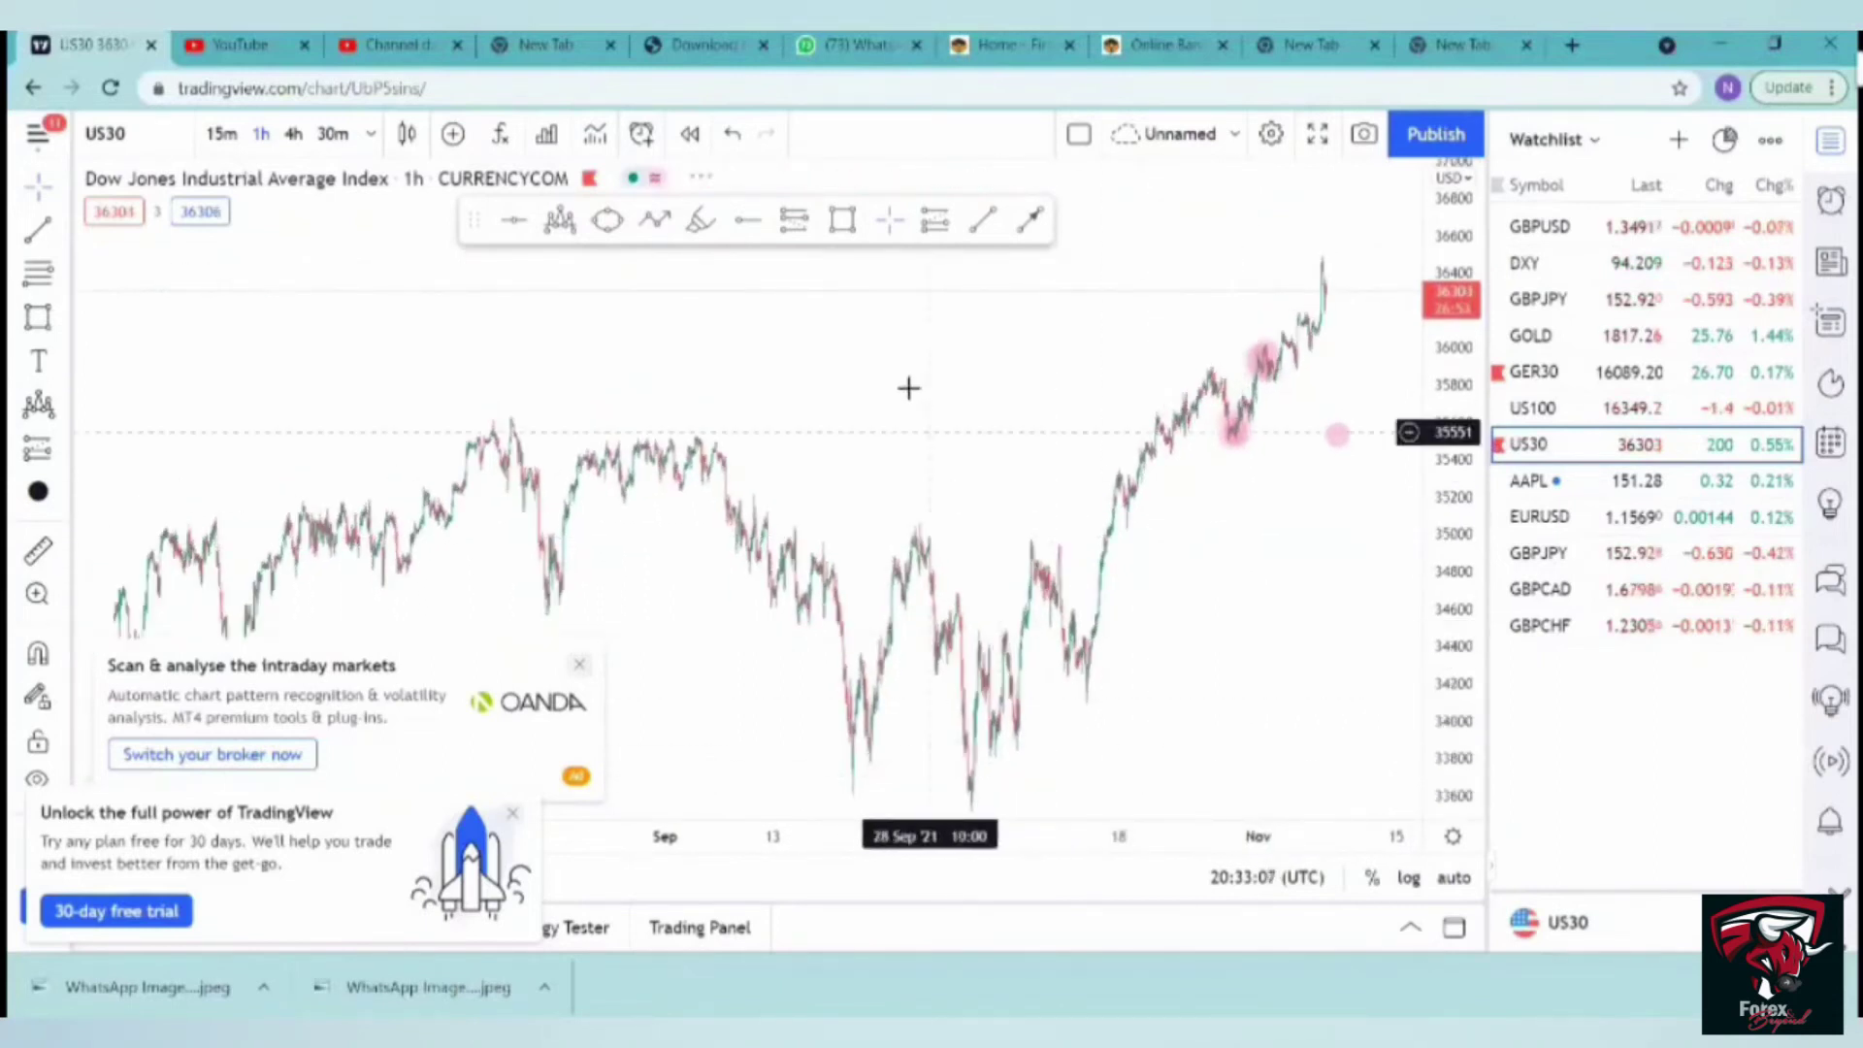
{"action": "right_click", "coordinate": [973, 369]}
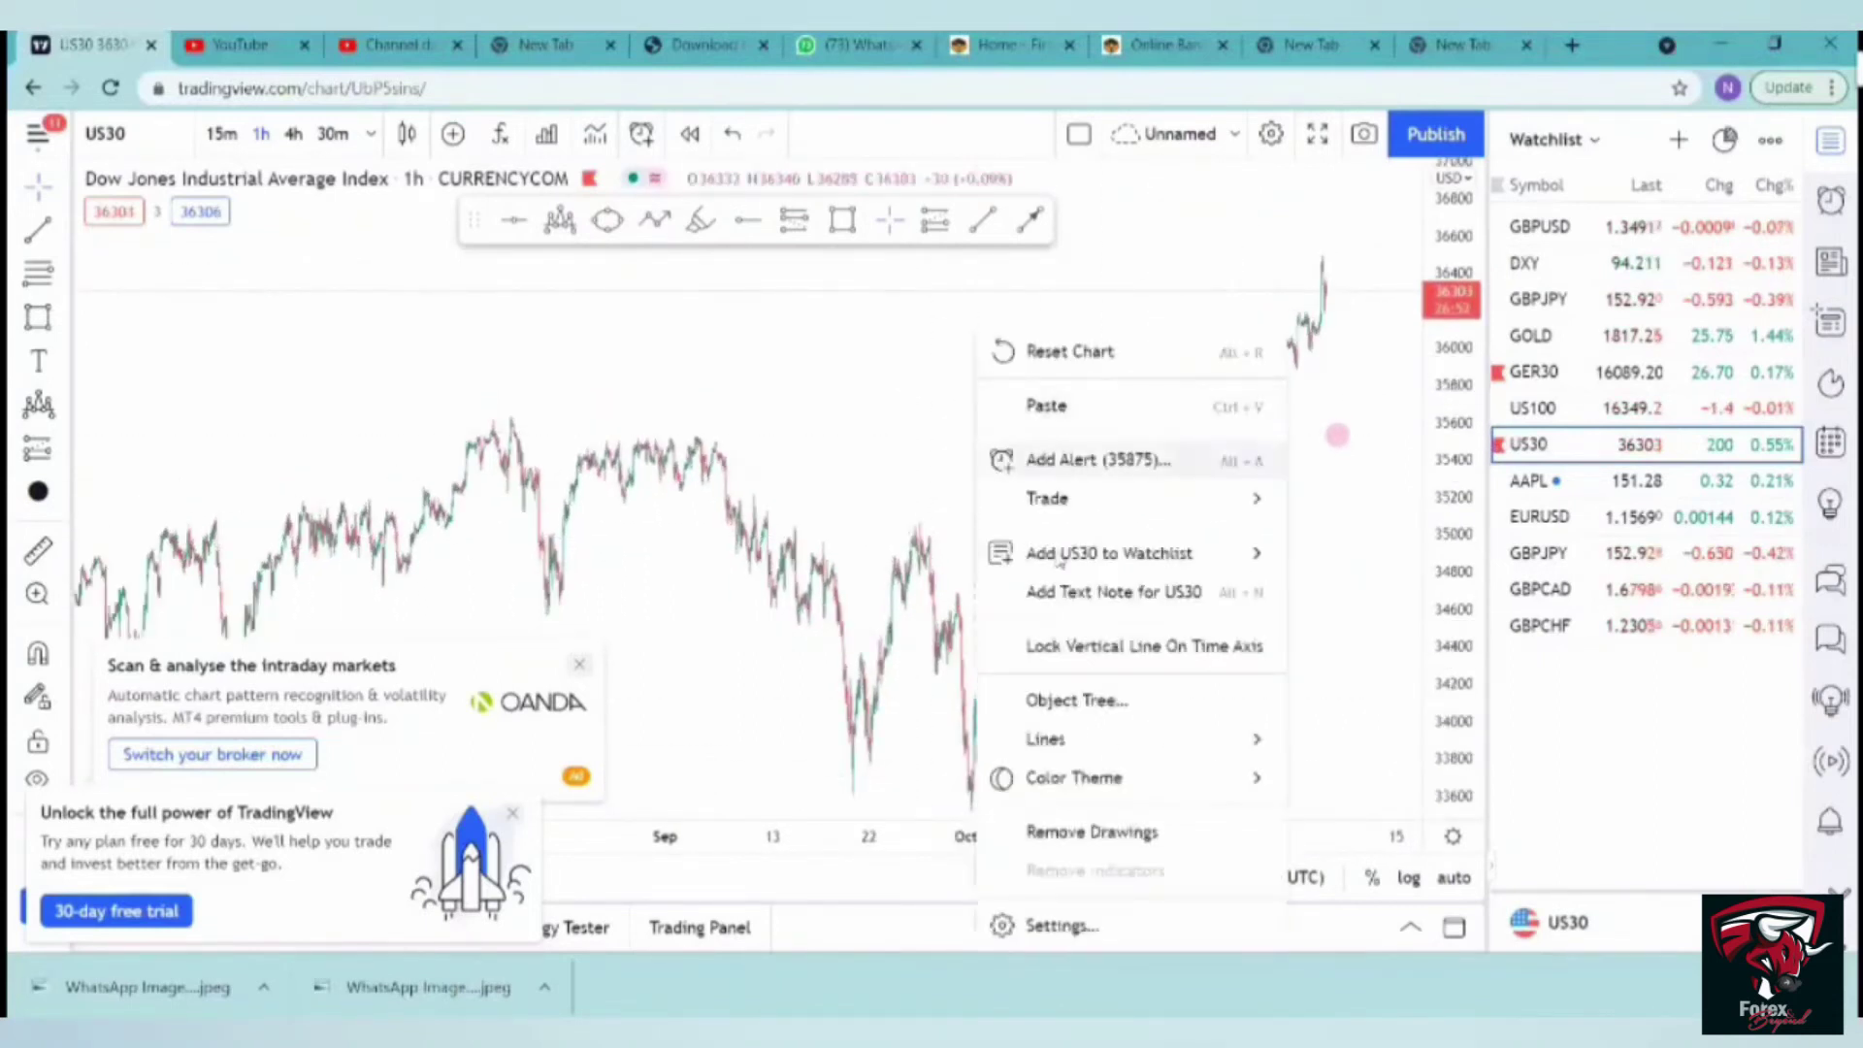
{"action": "left_click", "coordinate": [1074, 832]}
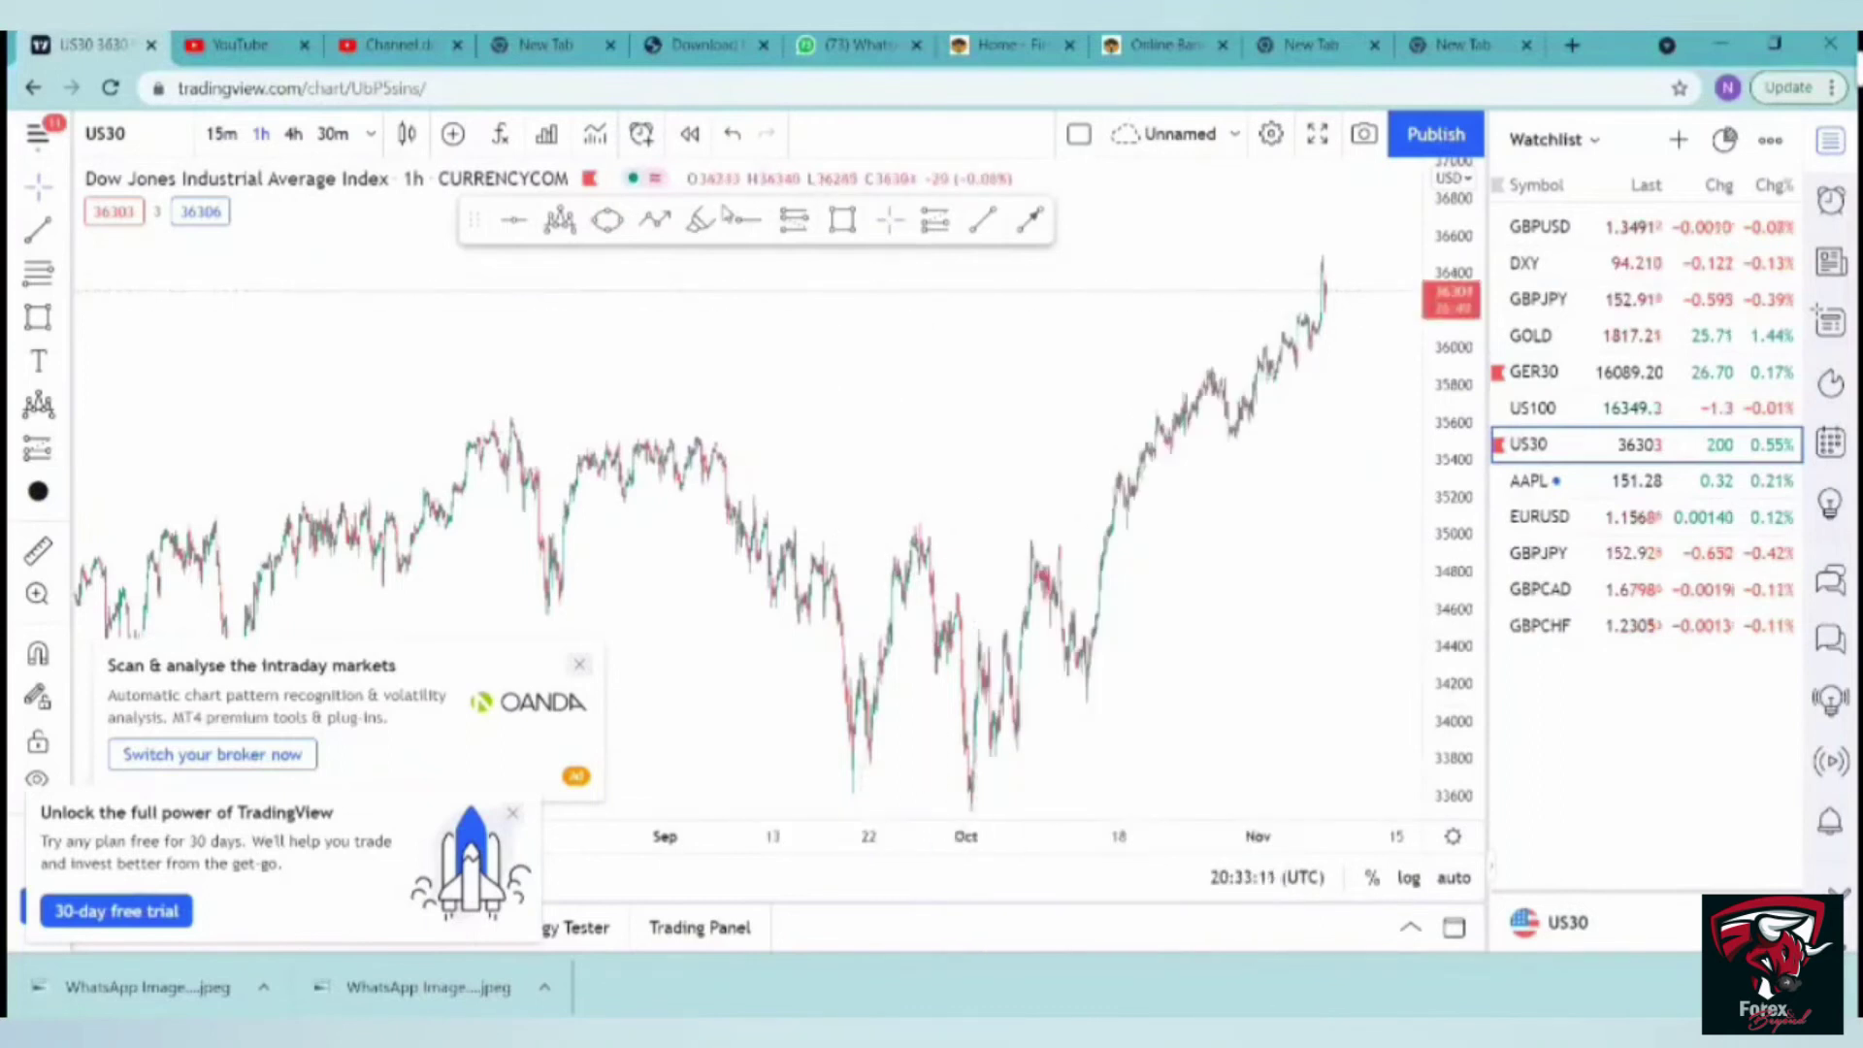
- Mark the US30 key levels with horizontal rays at about 35603 and 36464 and a horizontal line at about 33576
{"action": "left_click", "coordinate": [664, 425]}
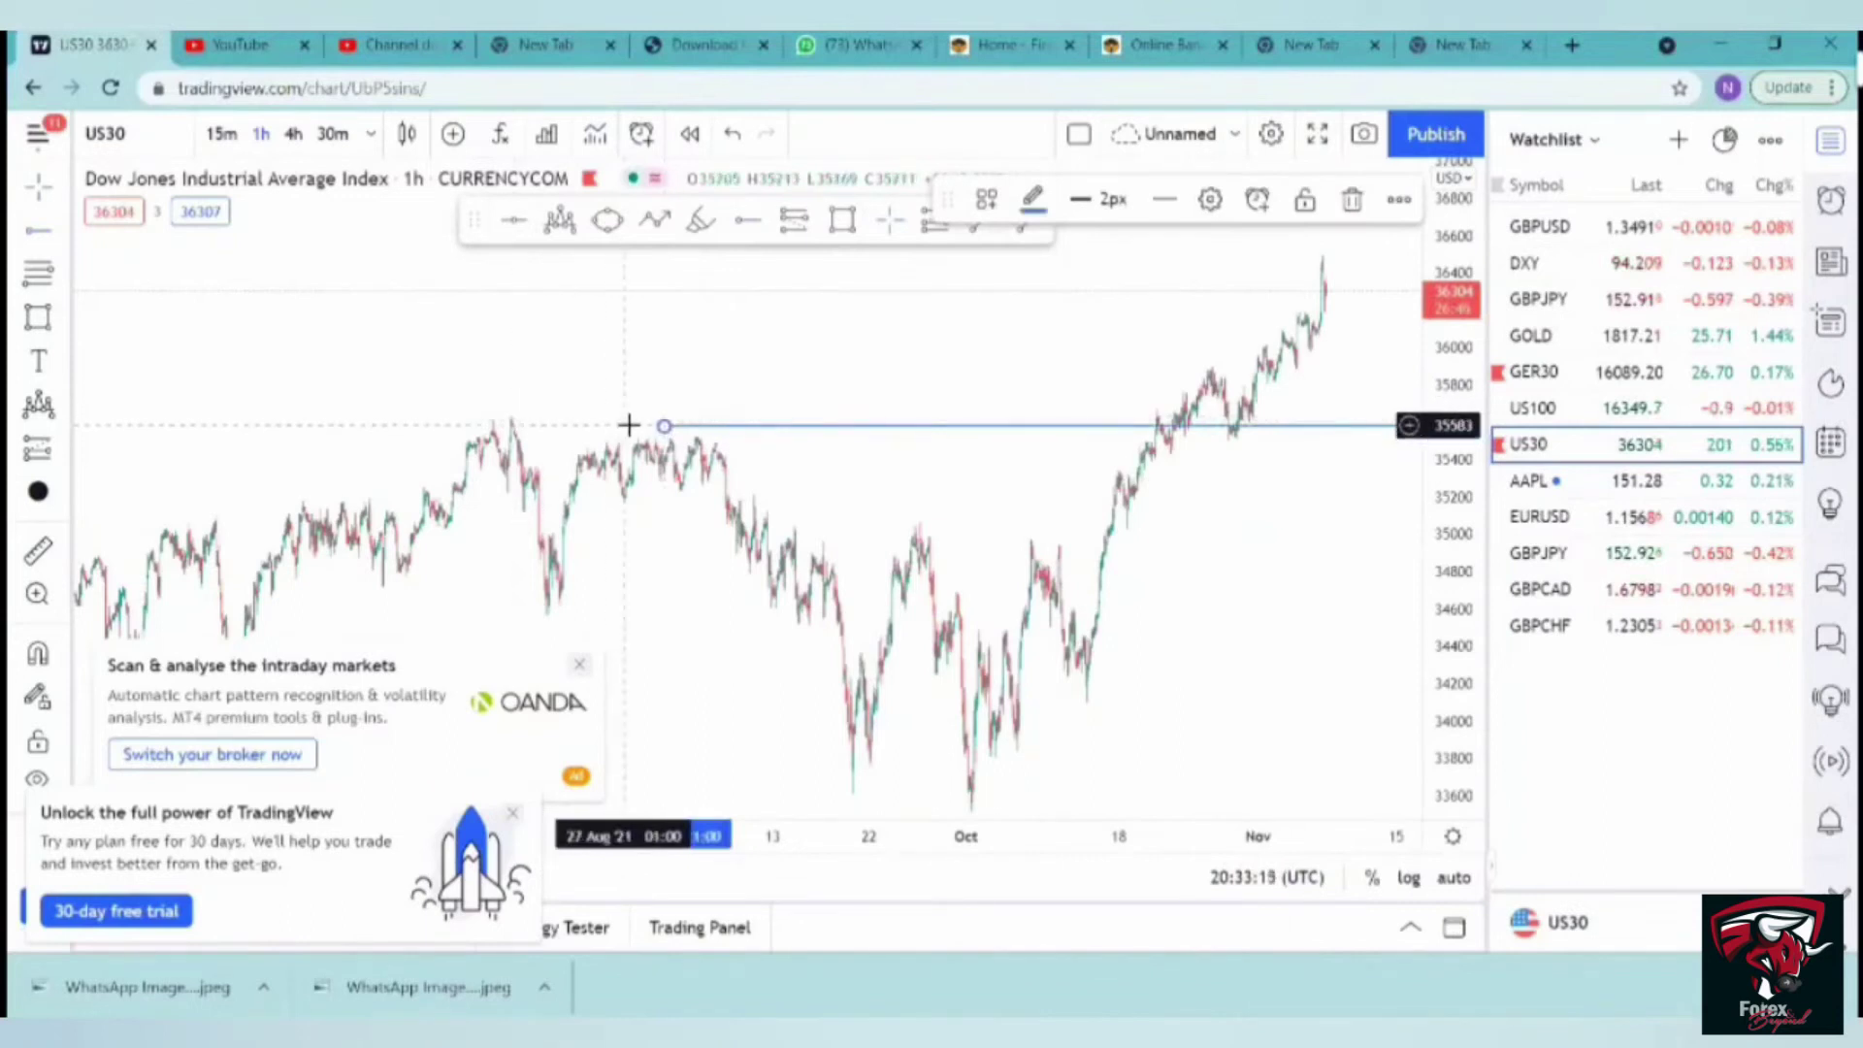
{"action": "left_click_drag", "start_coordinate": [664, 427], "coordinate": [454, 422]}
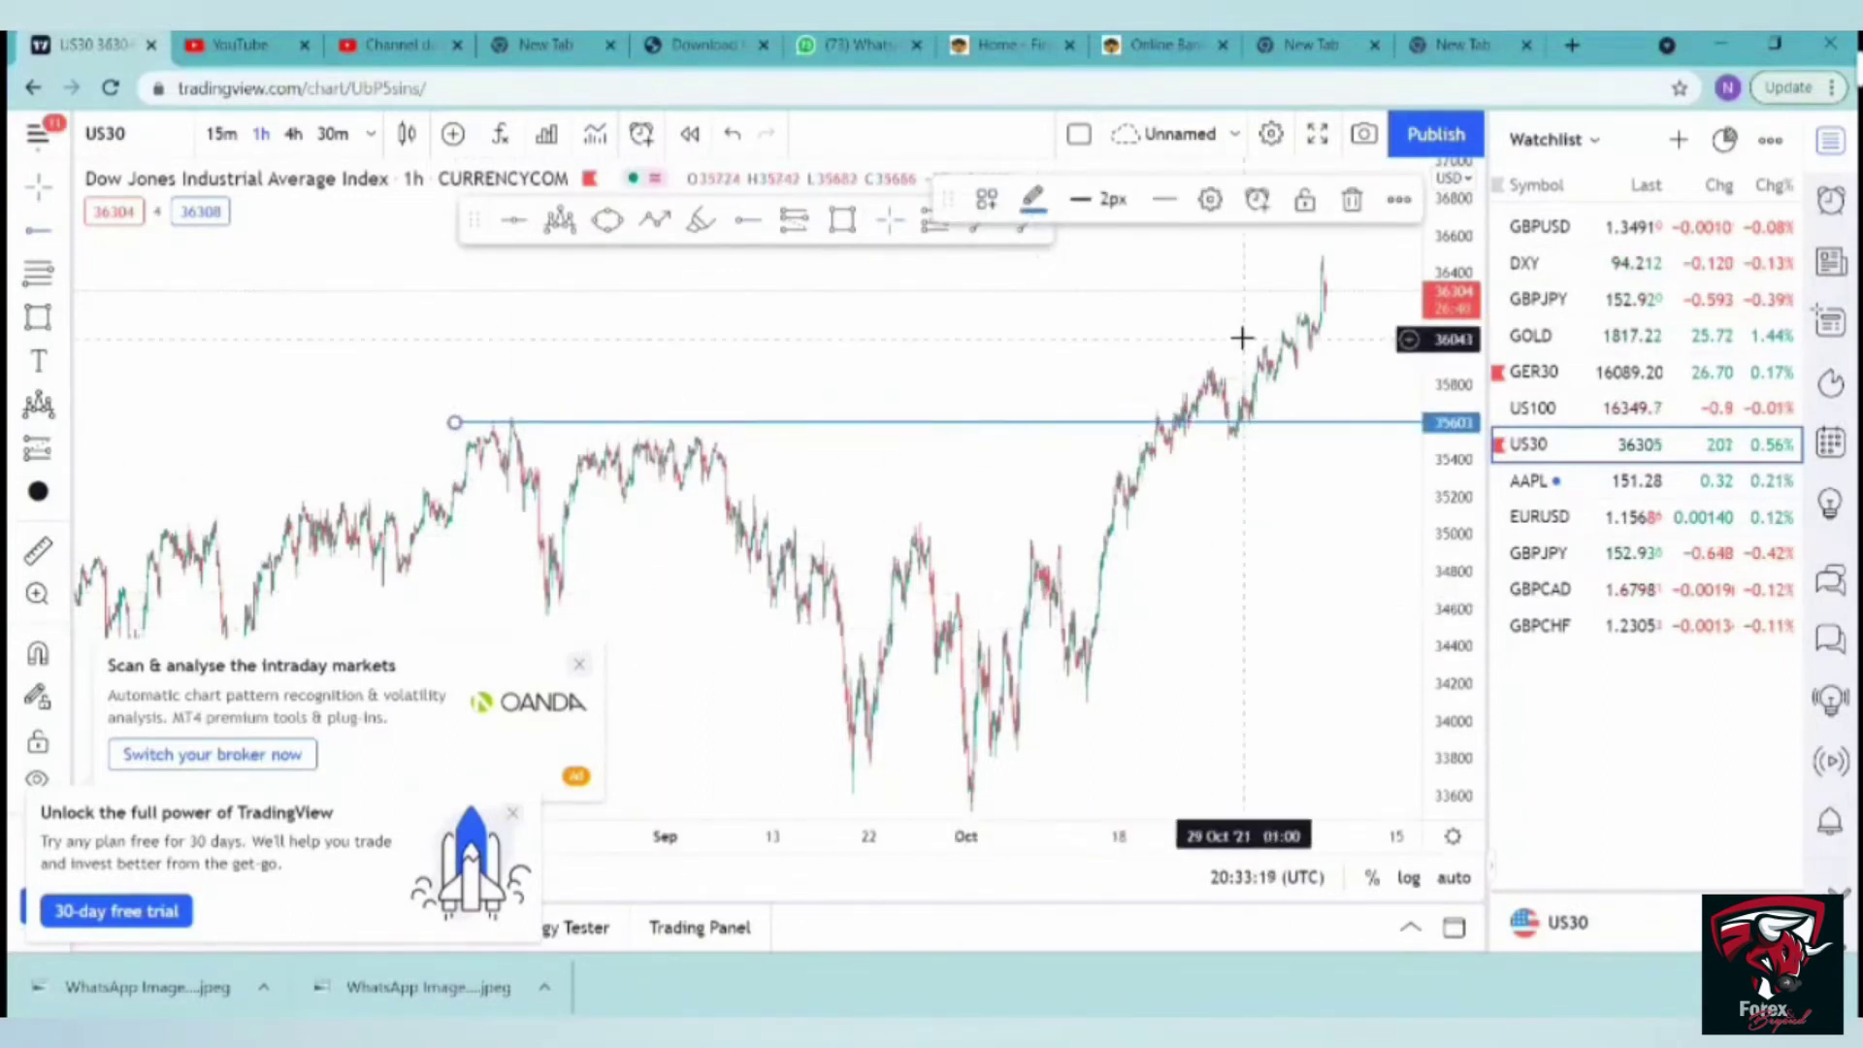
{"action": "left_click", "coordinate": [734, 228]}
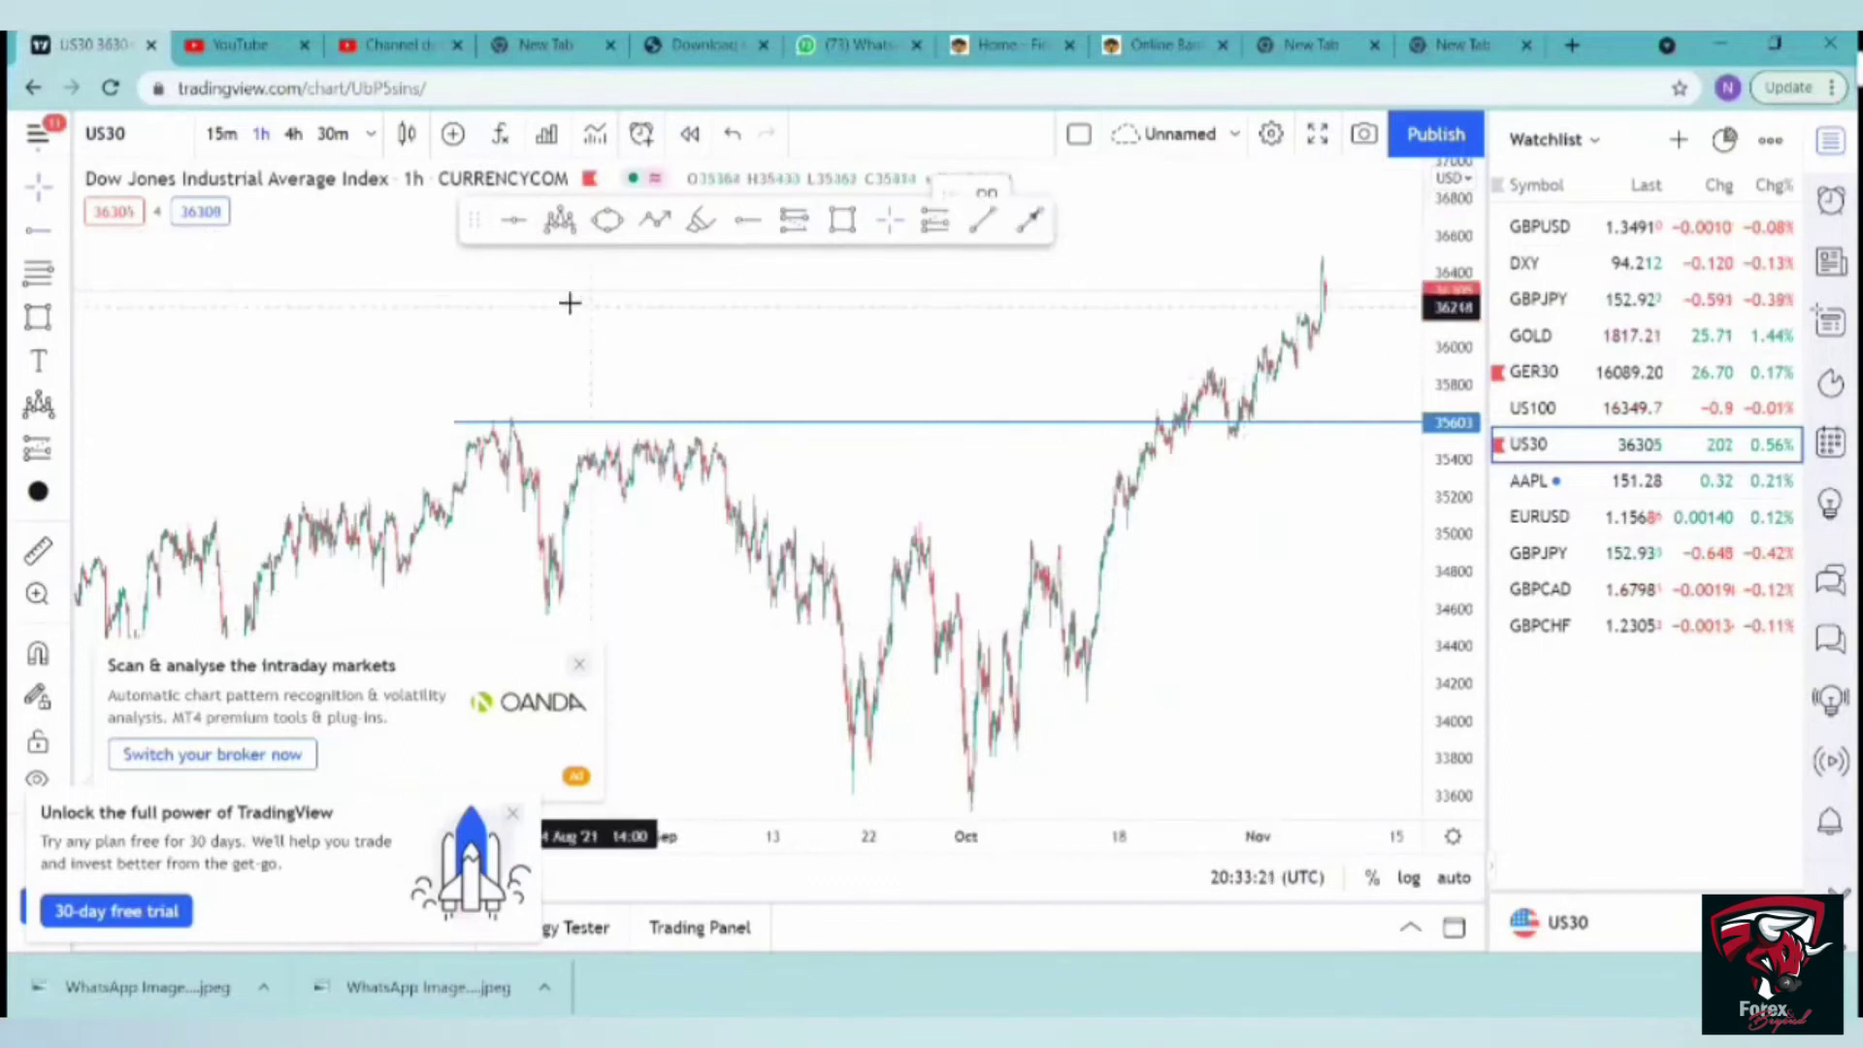
{"action": "left_click", "coordinate": [542, 260]}
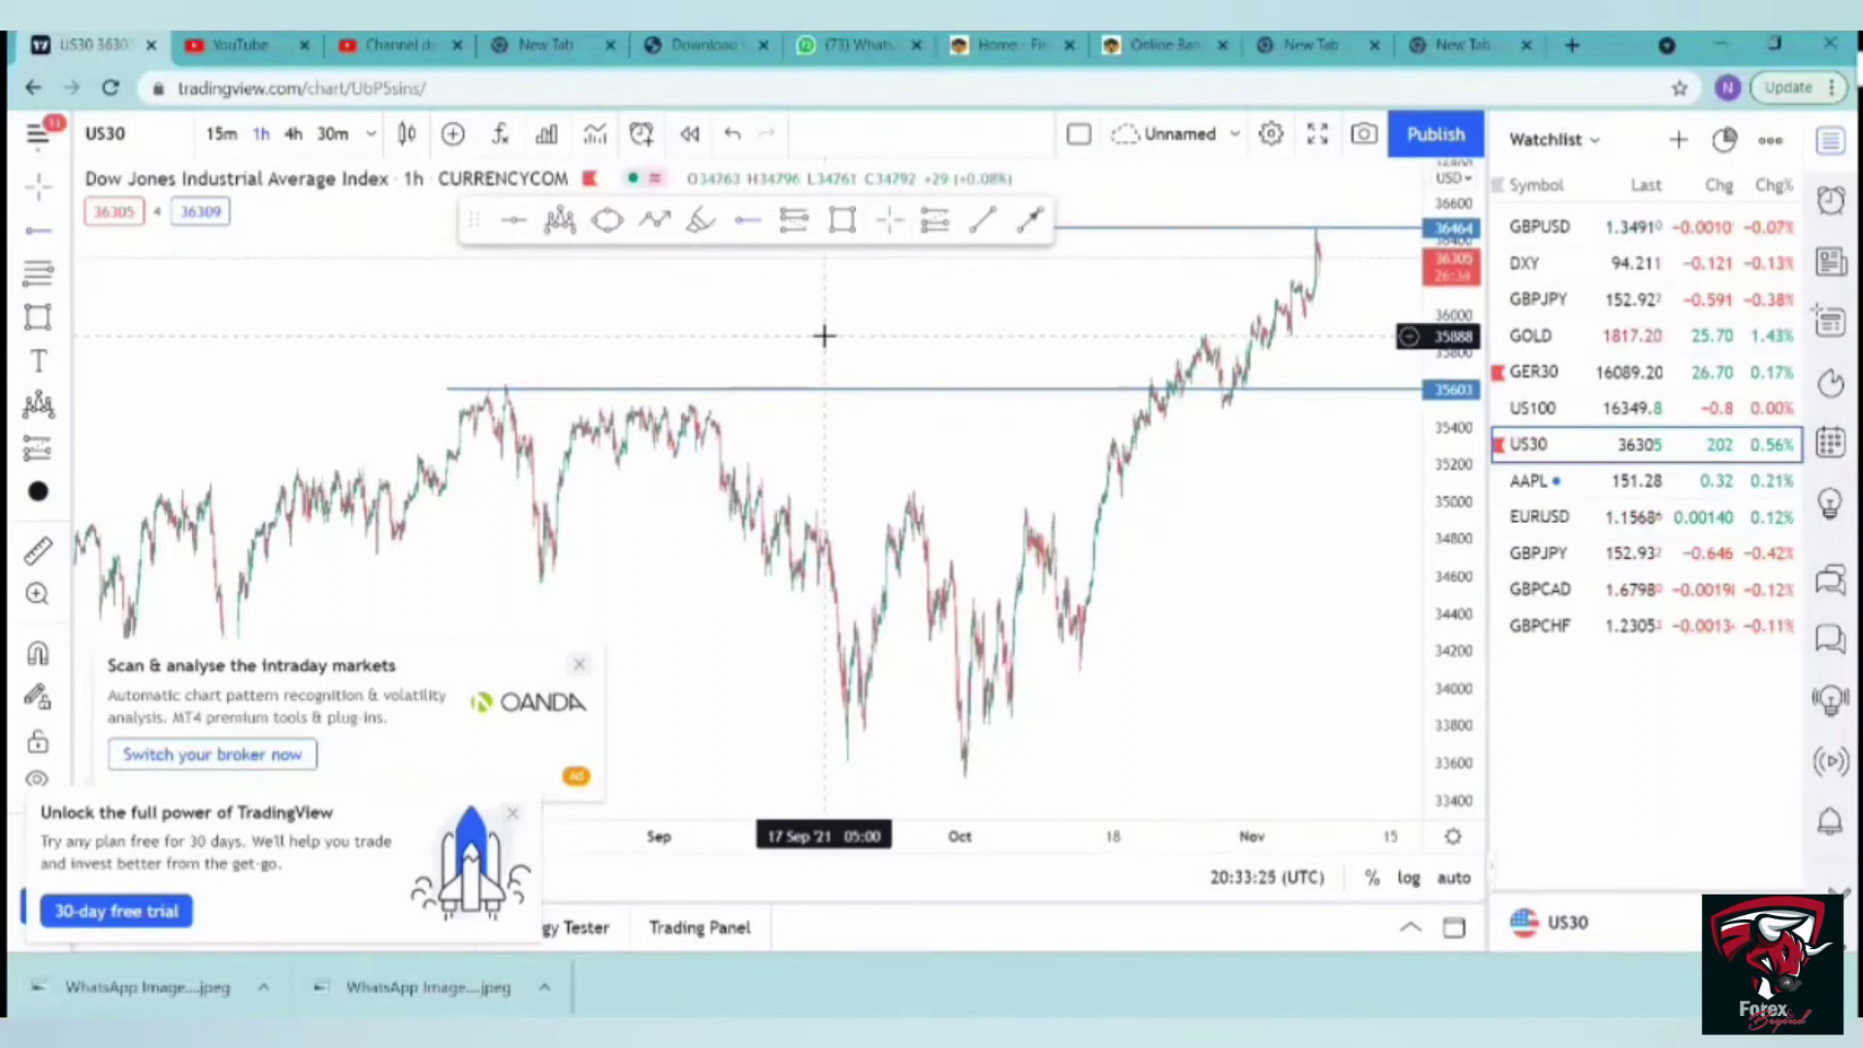
{"action": "left_click", "coordinate": [959, 766]}
{"action": "left_click_drag", "start_coordinate": [960, 767], "coordinate": [1087, 879]}
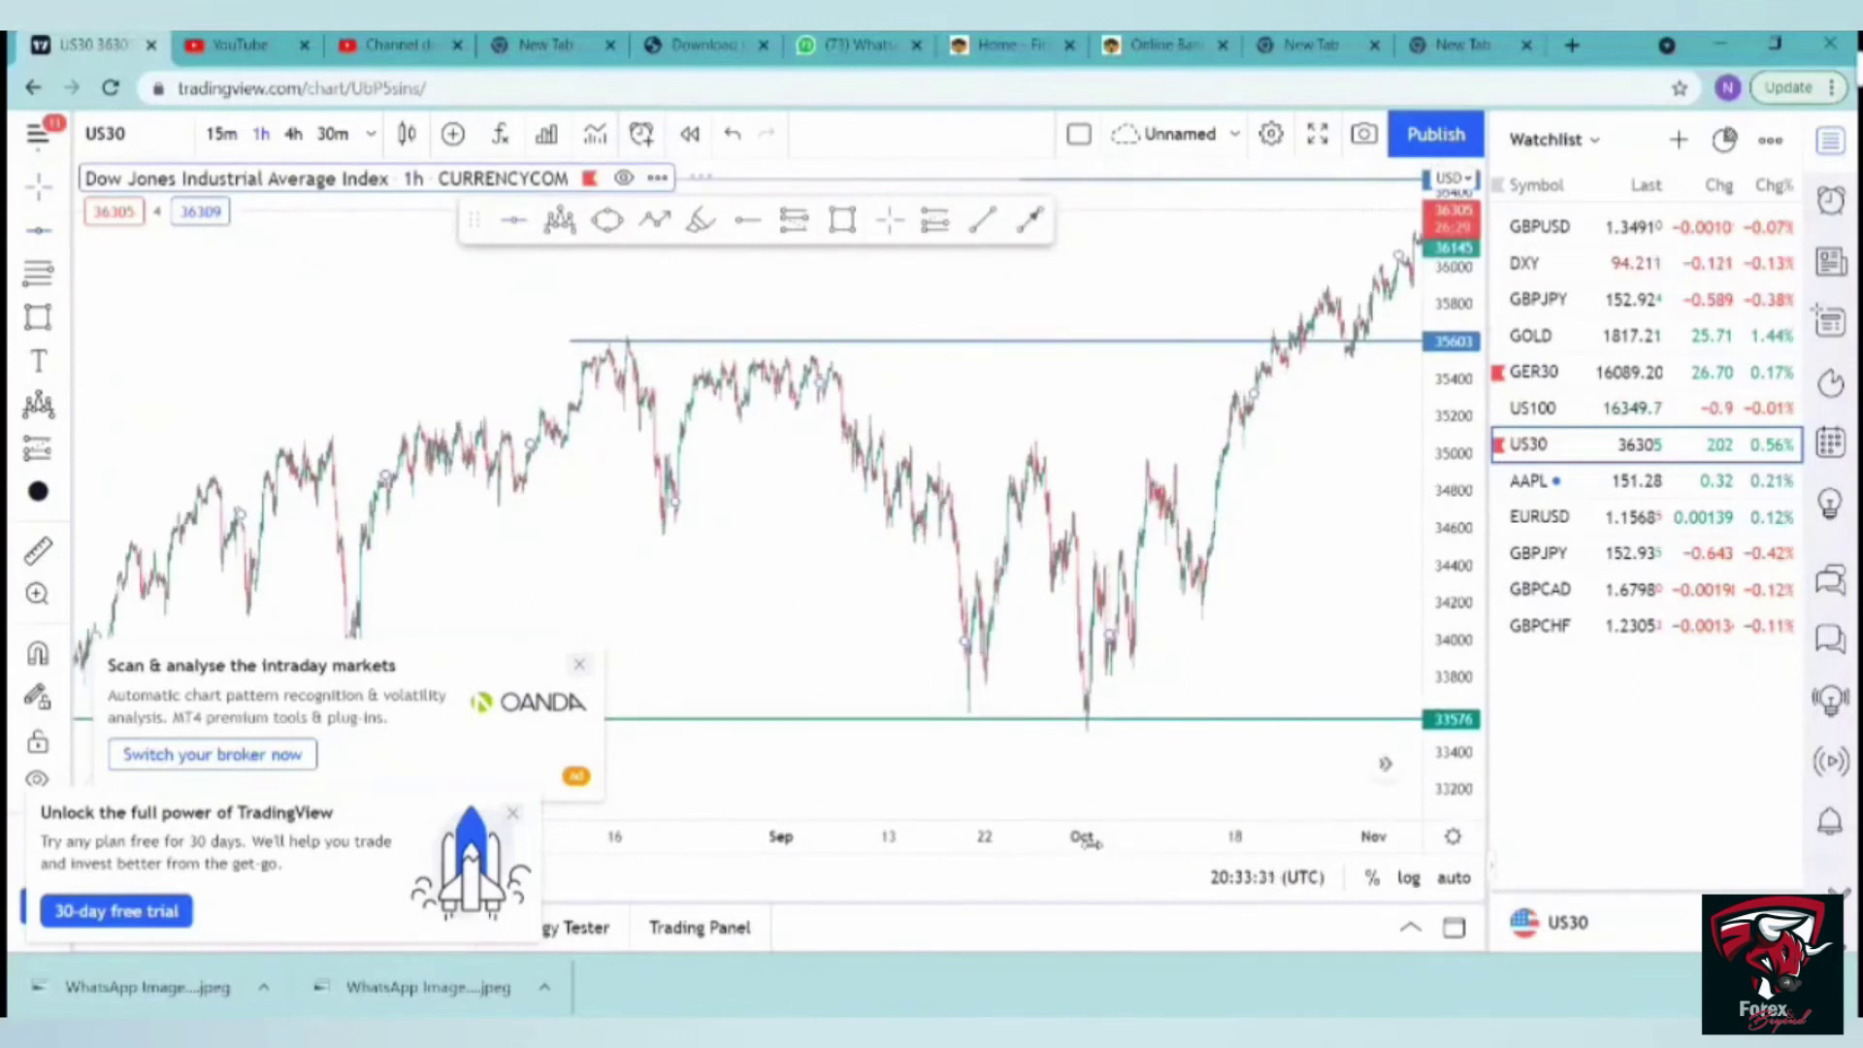
- Draw a descending trend line over the September highs from about 35519 to 35052, ending on 30 September
{"action": "scroll", "coordinate": [731, 790], "scroll_direction": "up", "scroll_amount": 4}
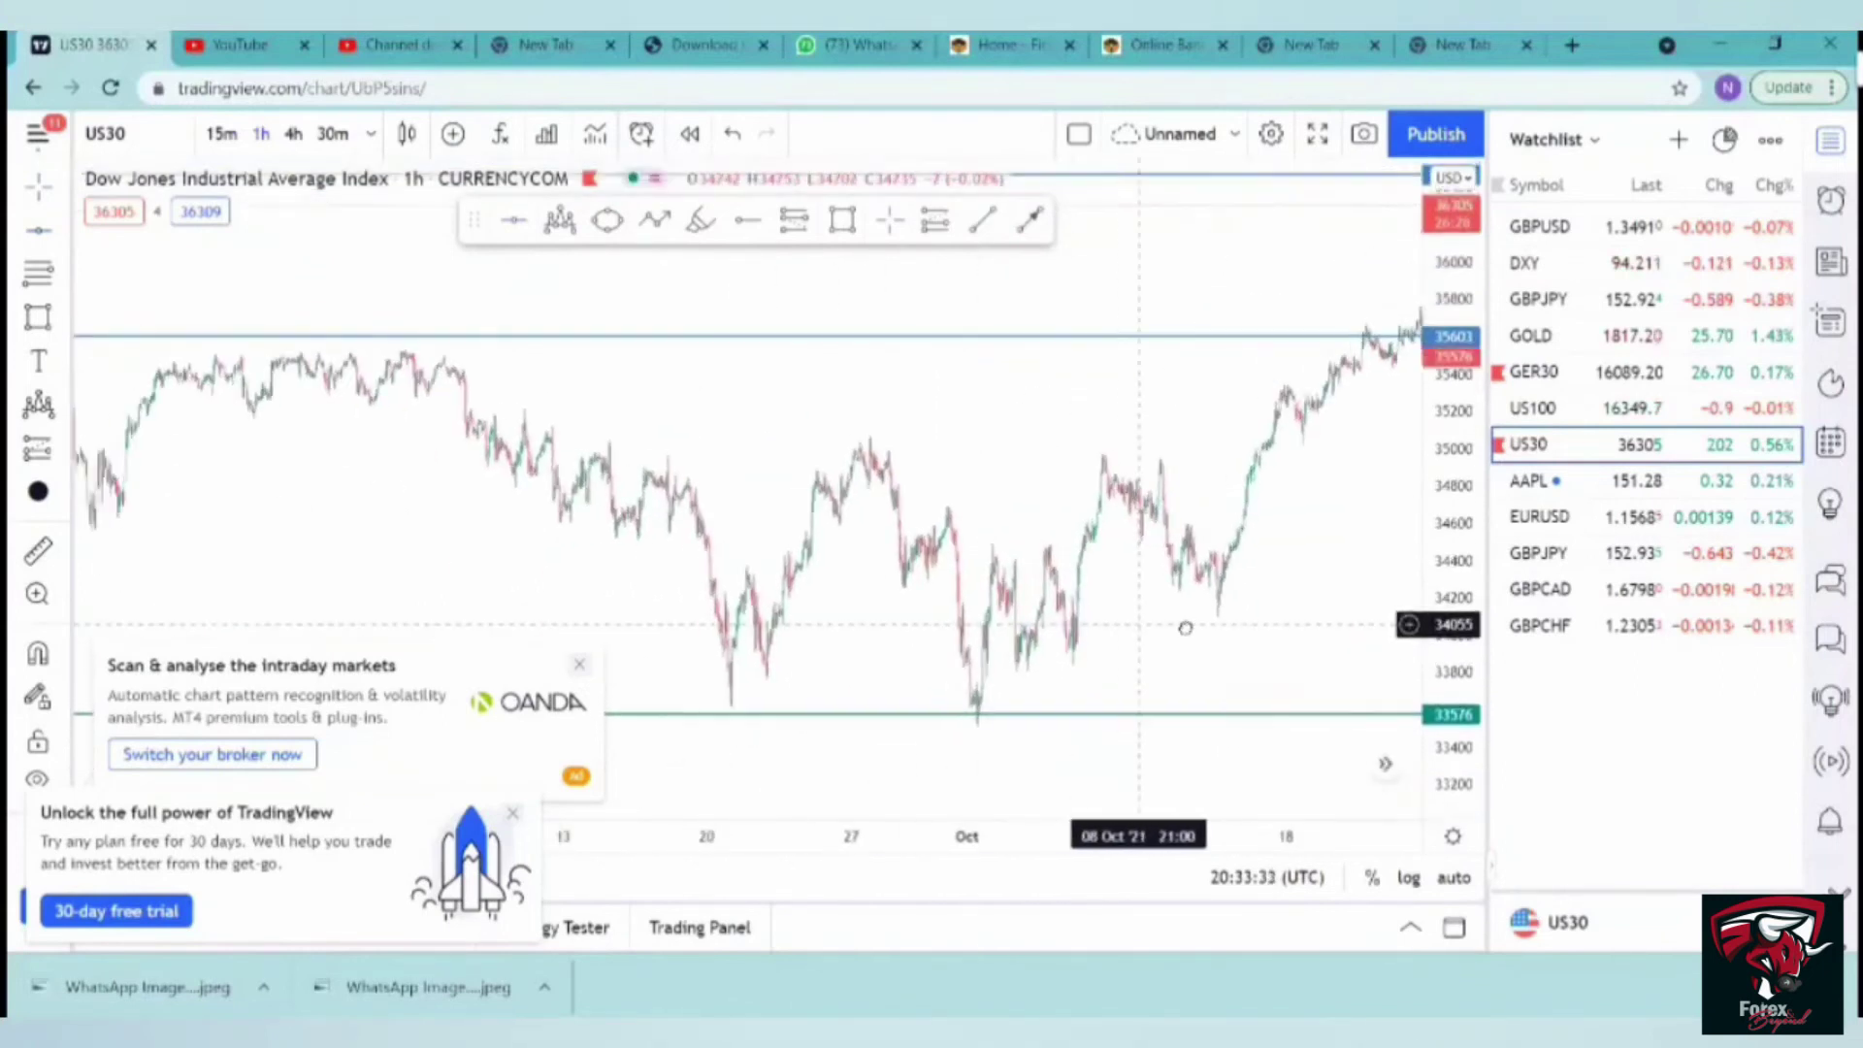
{"action": "left_click_drag", "start_coordinate": [1185, 628], "coordinate": [1234, 626]}
{"action": "left_click", "coordinate": [983, 219]}
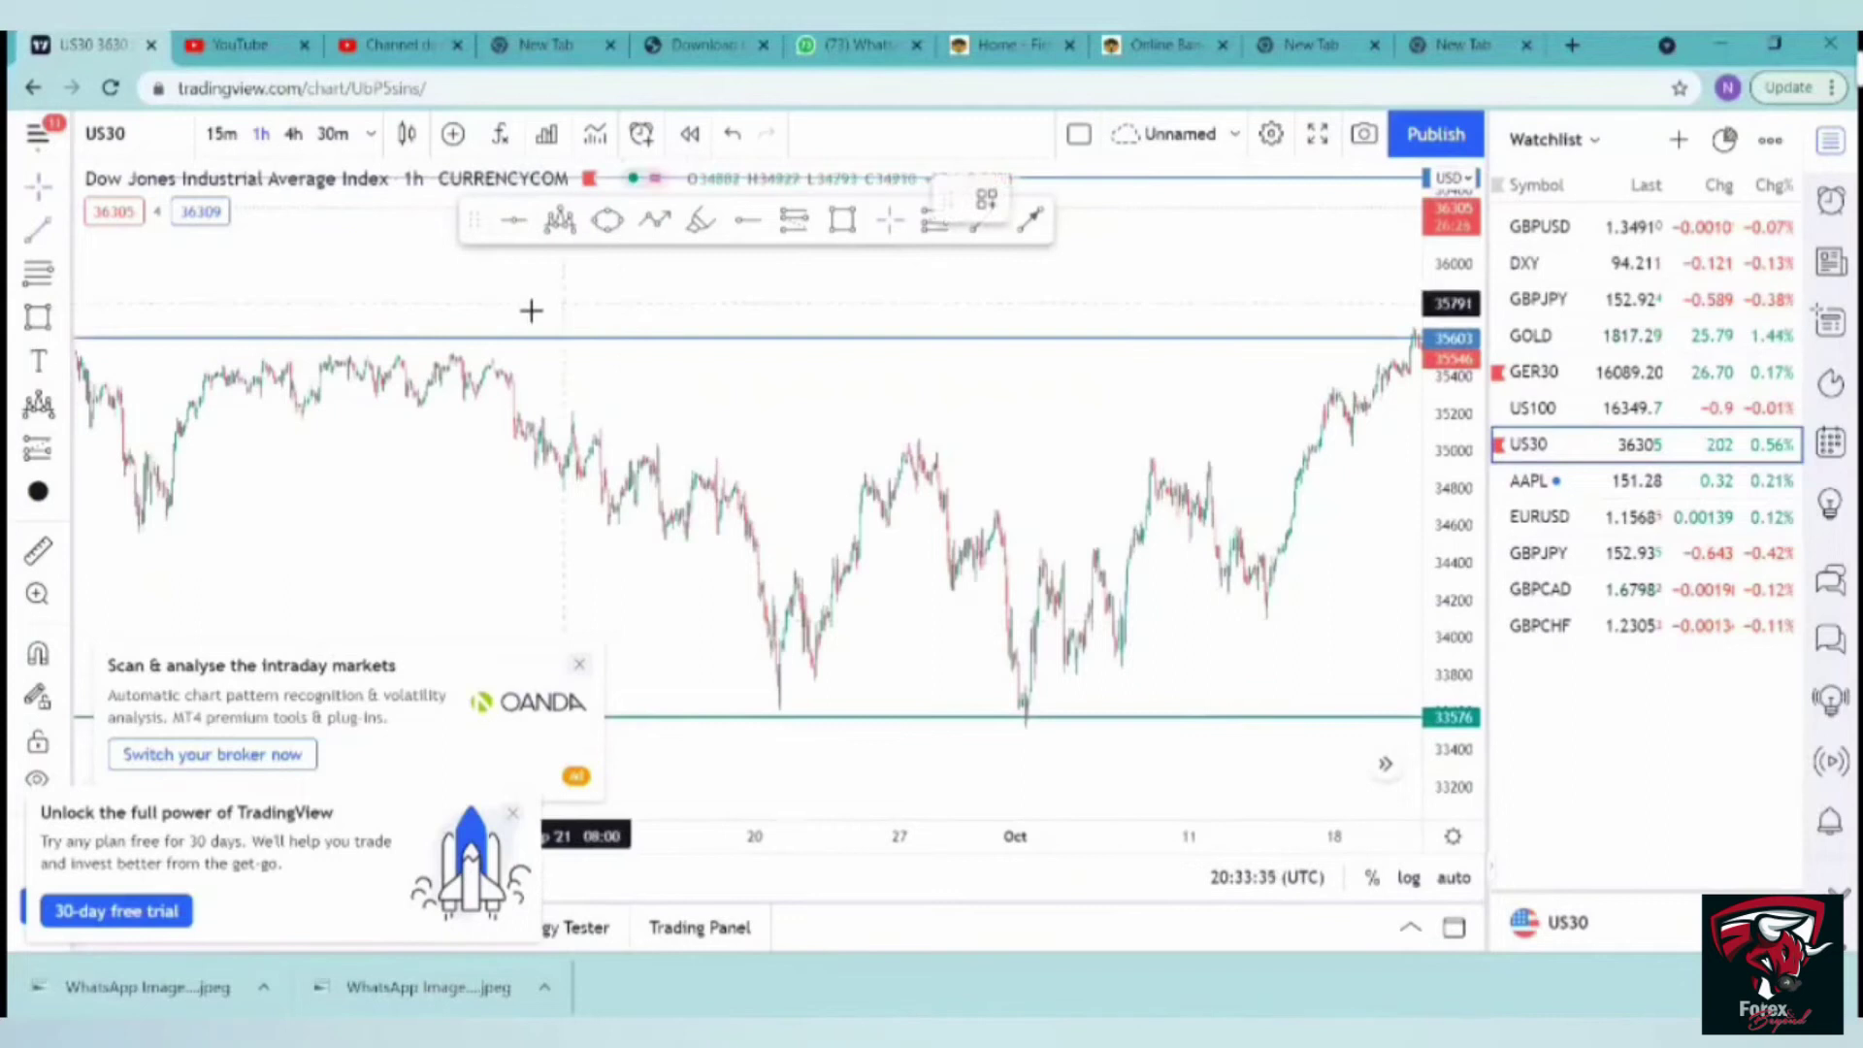
{"action": "left_click", "coordinate": [486, 353]}
{"action": "left_click", "coordinate": [1005, 442]}
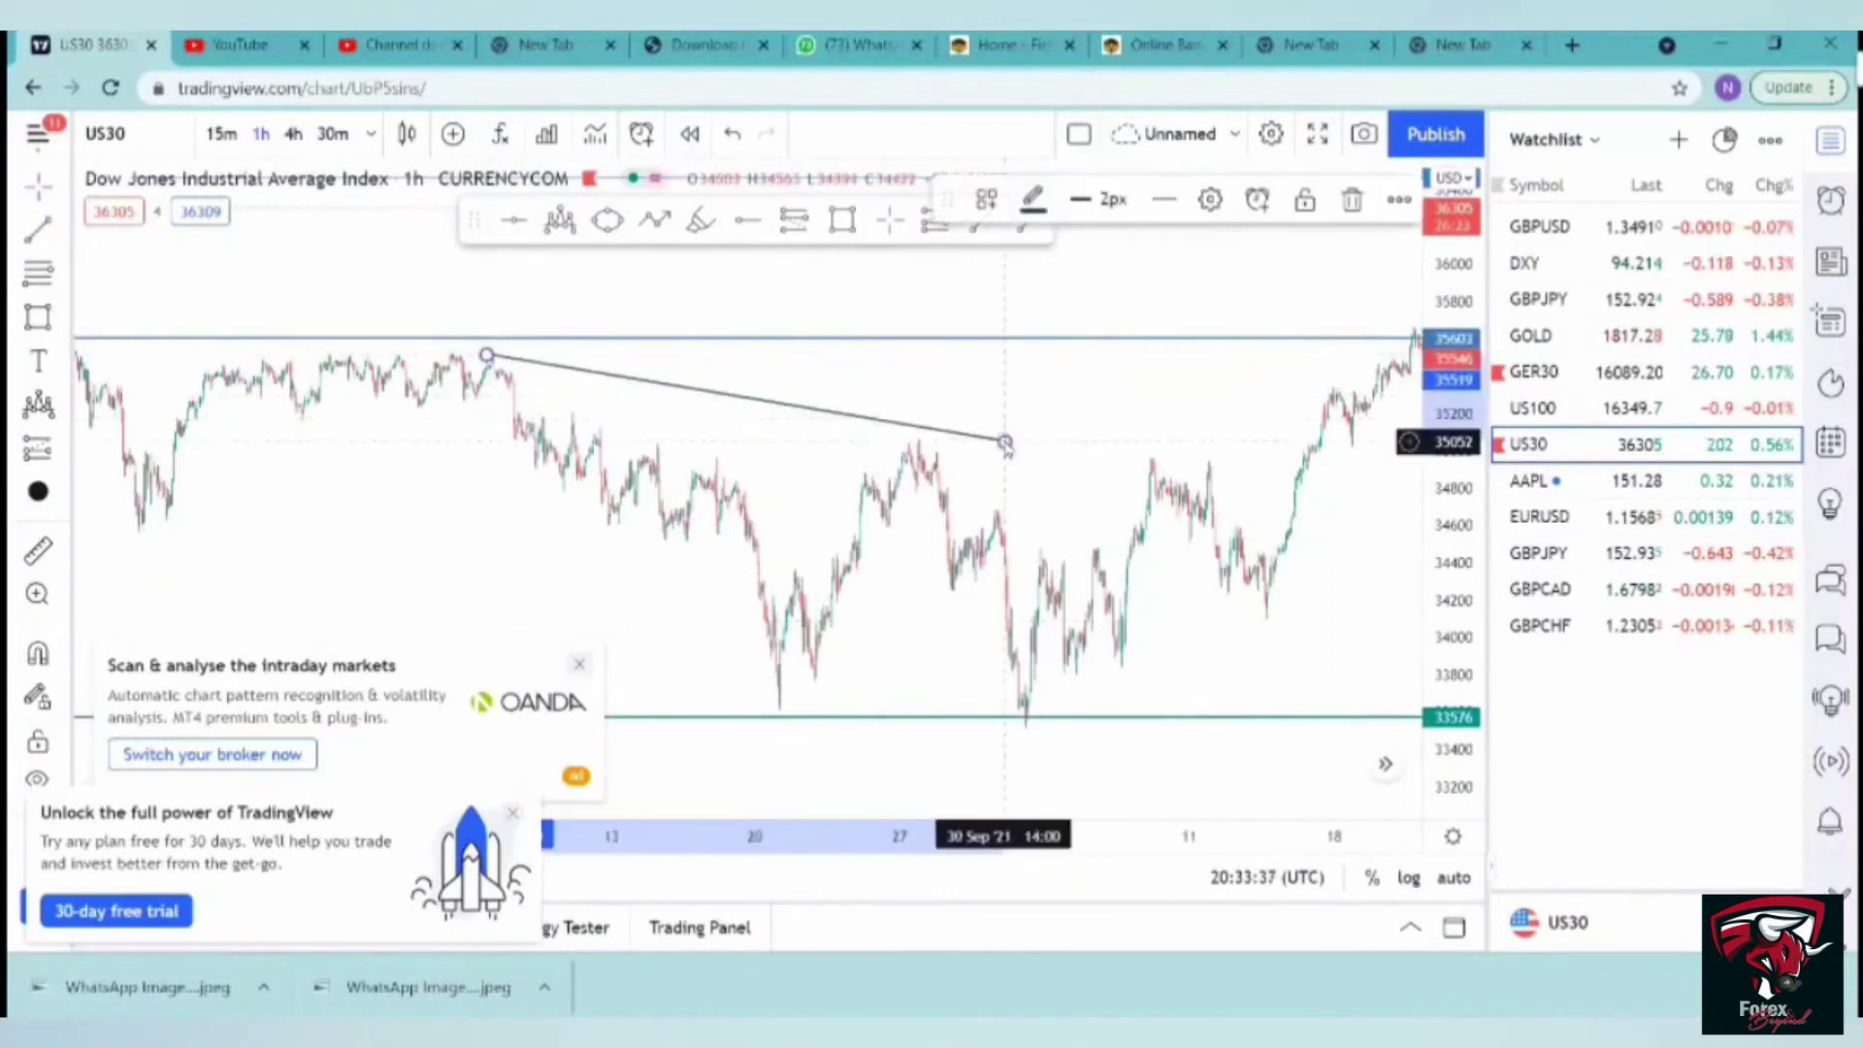
- Set the US30 chart interval to 240 minutes (4 hours) and show the chart in full screen
{"action": "type", "text": "24"}
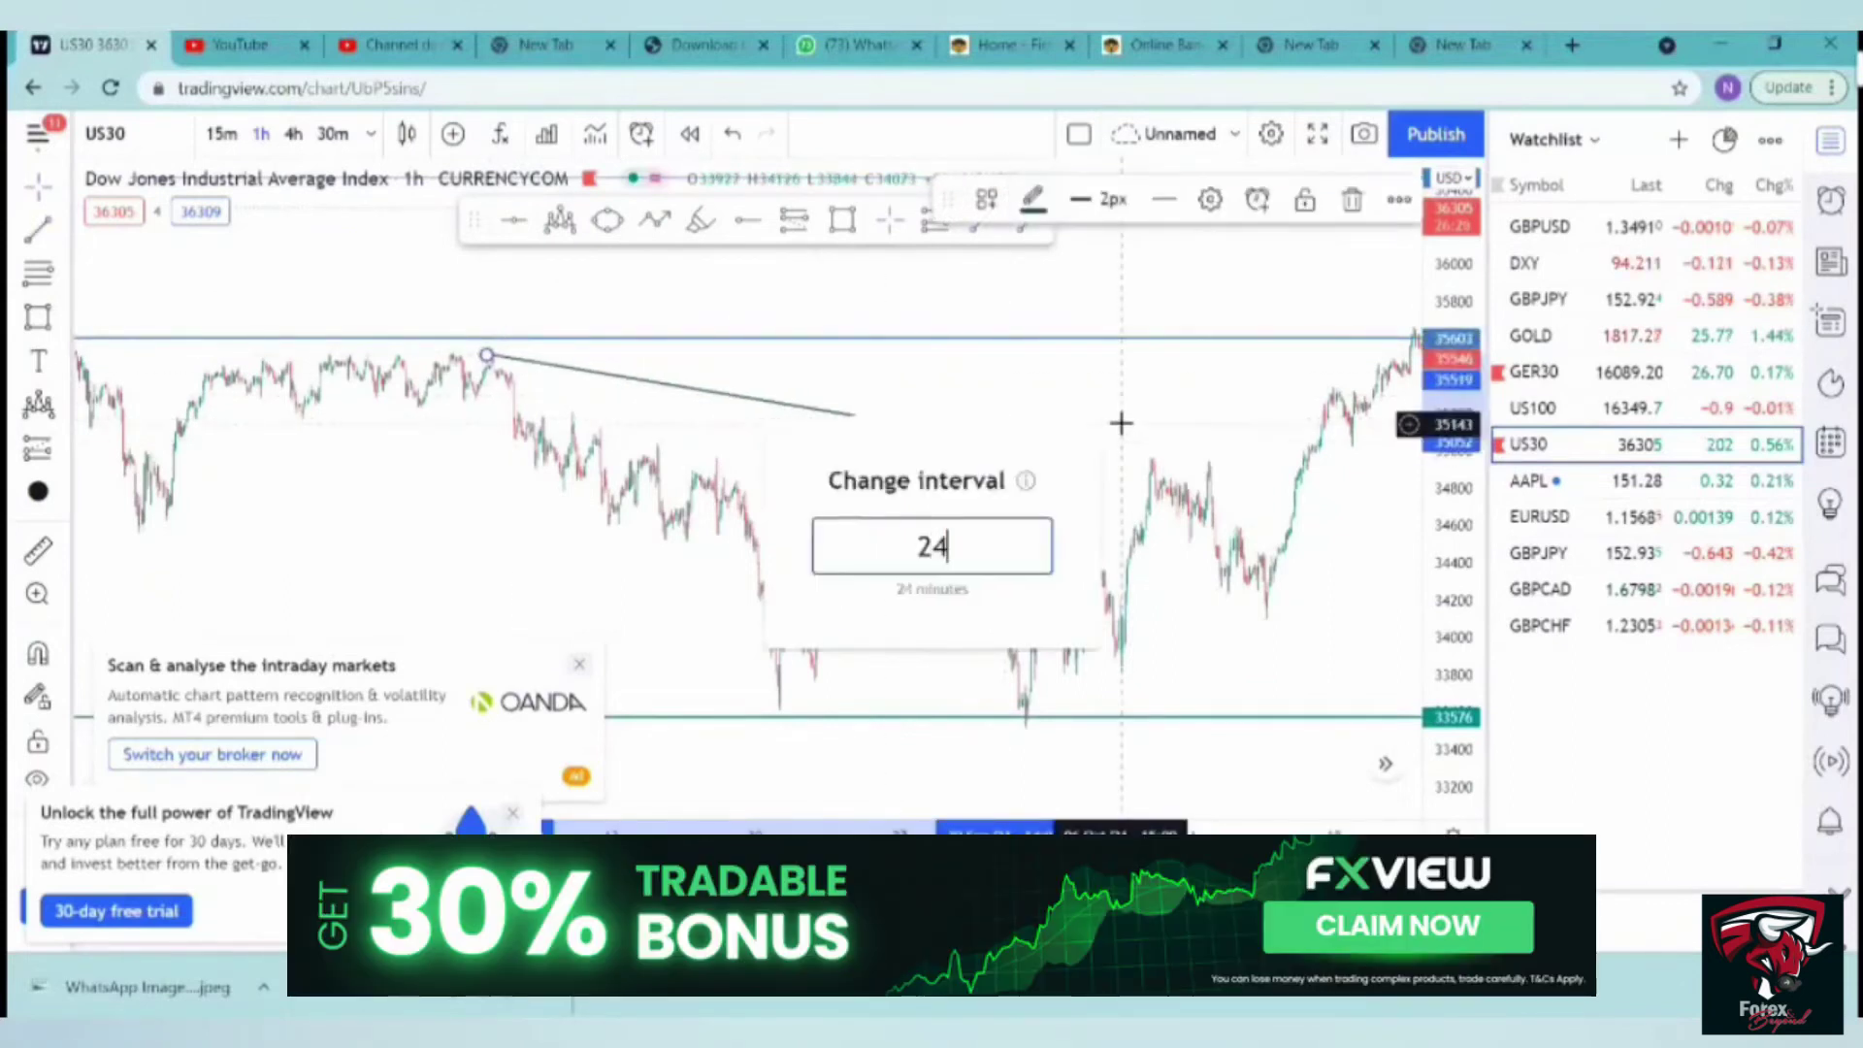
{"action": "type", "text": "0"}
{"action": "key", "text": "Return"}
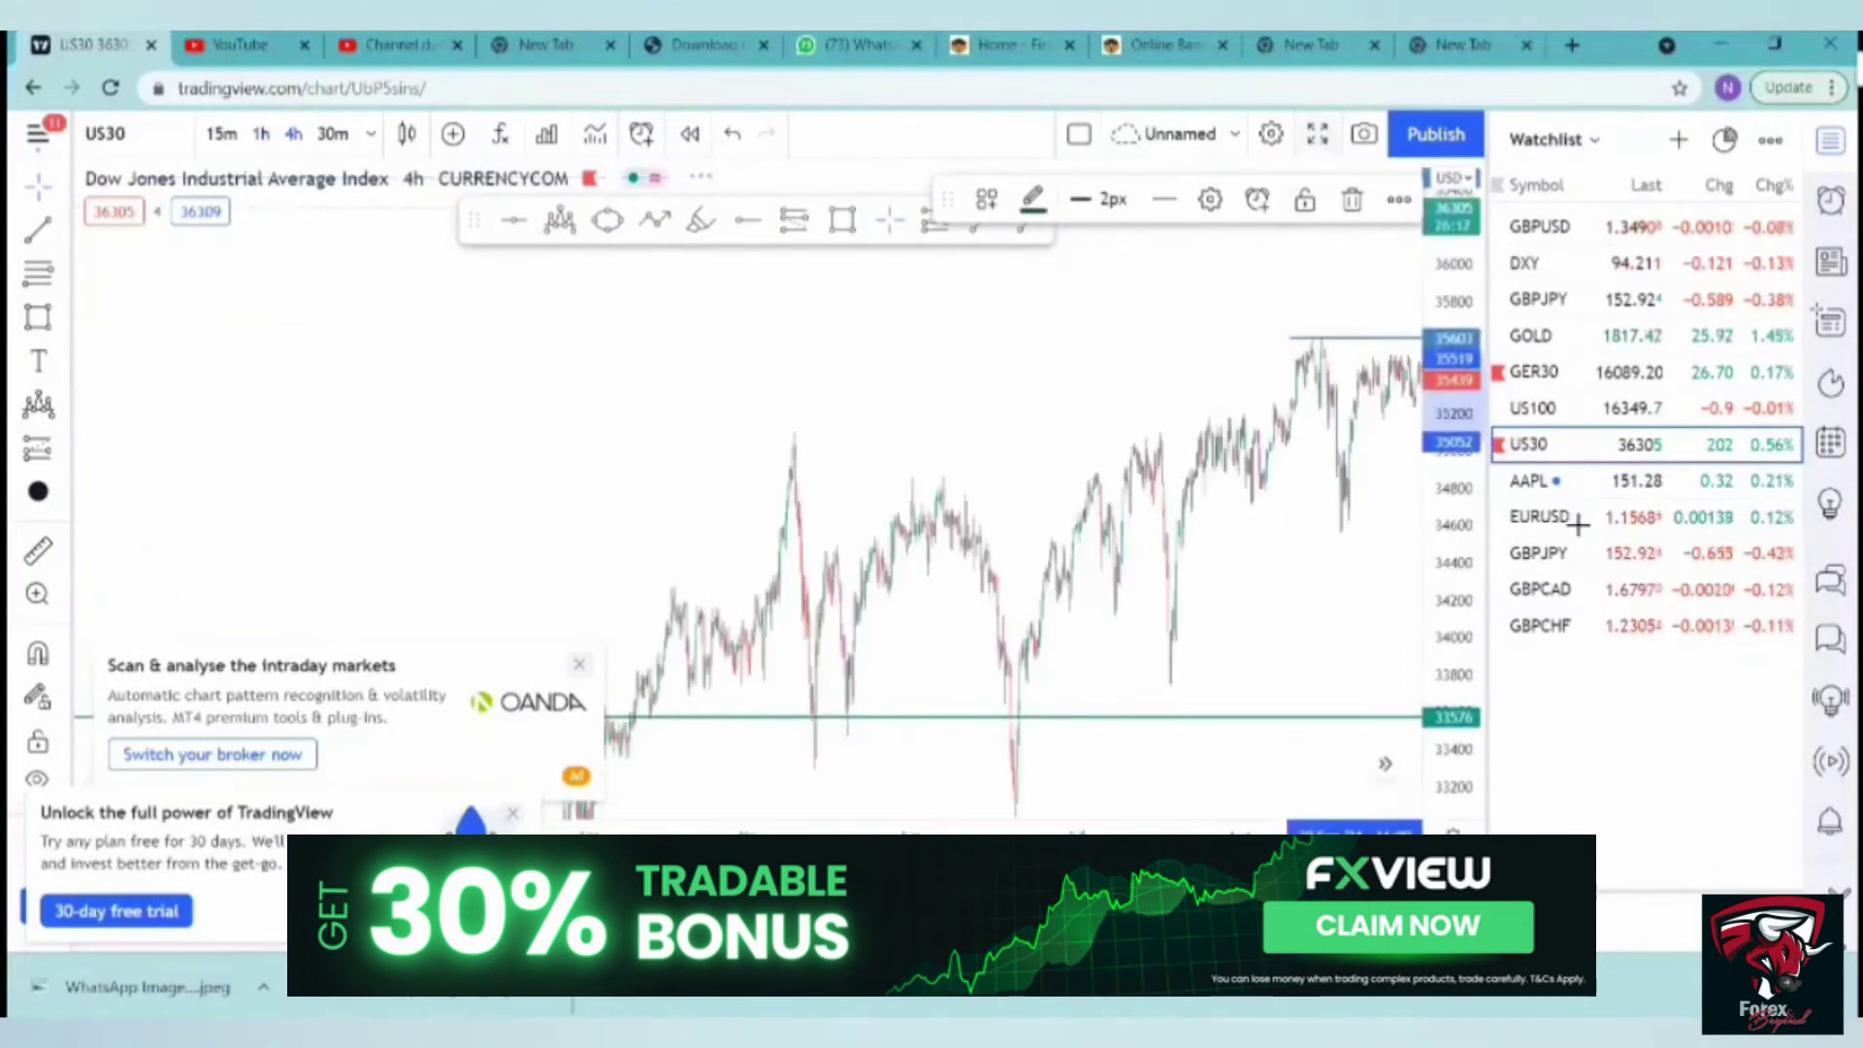
{"action": "key", "text": "shift+f"}
{"action": "scroll", "coordinate": [929, 514], "scroll_direction": "up", "scroll_amount": 5}
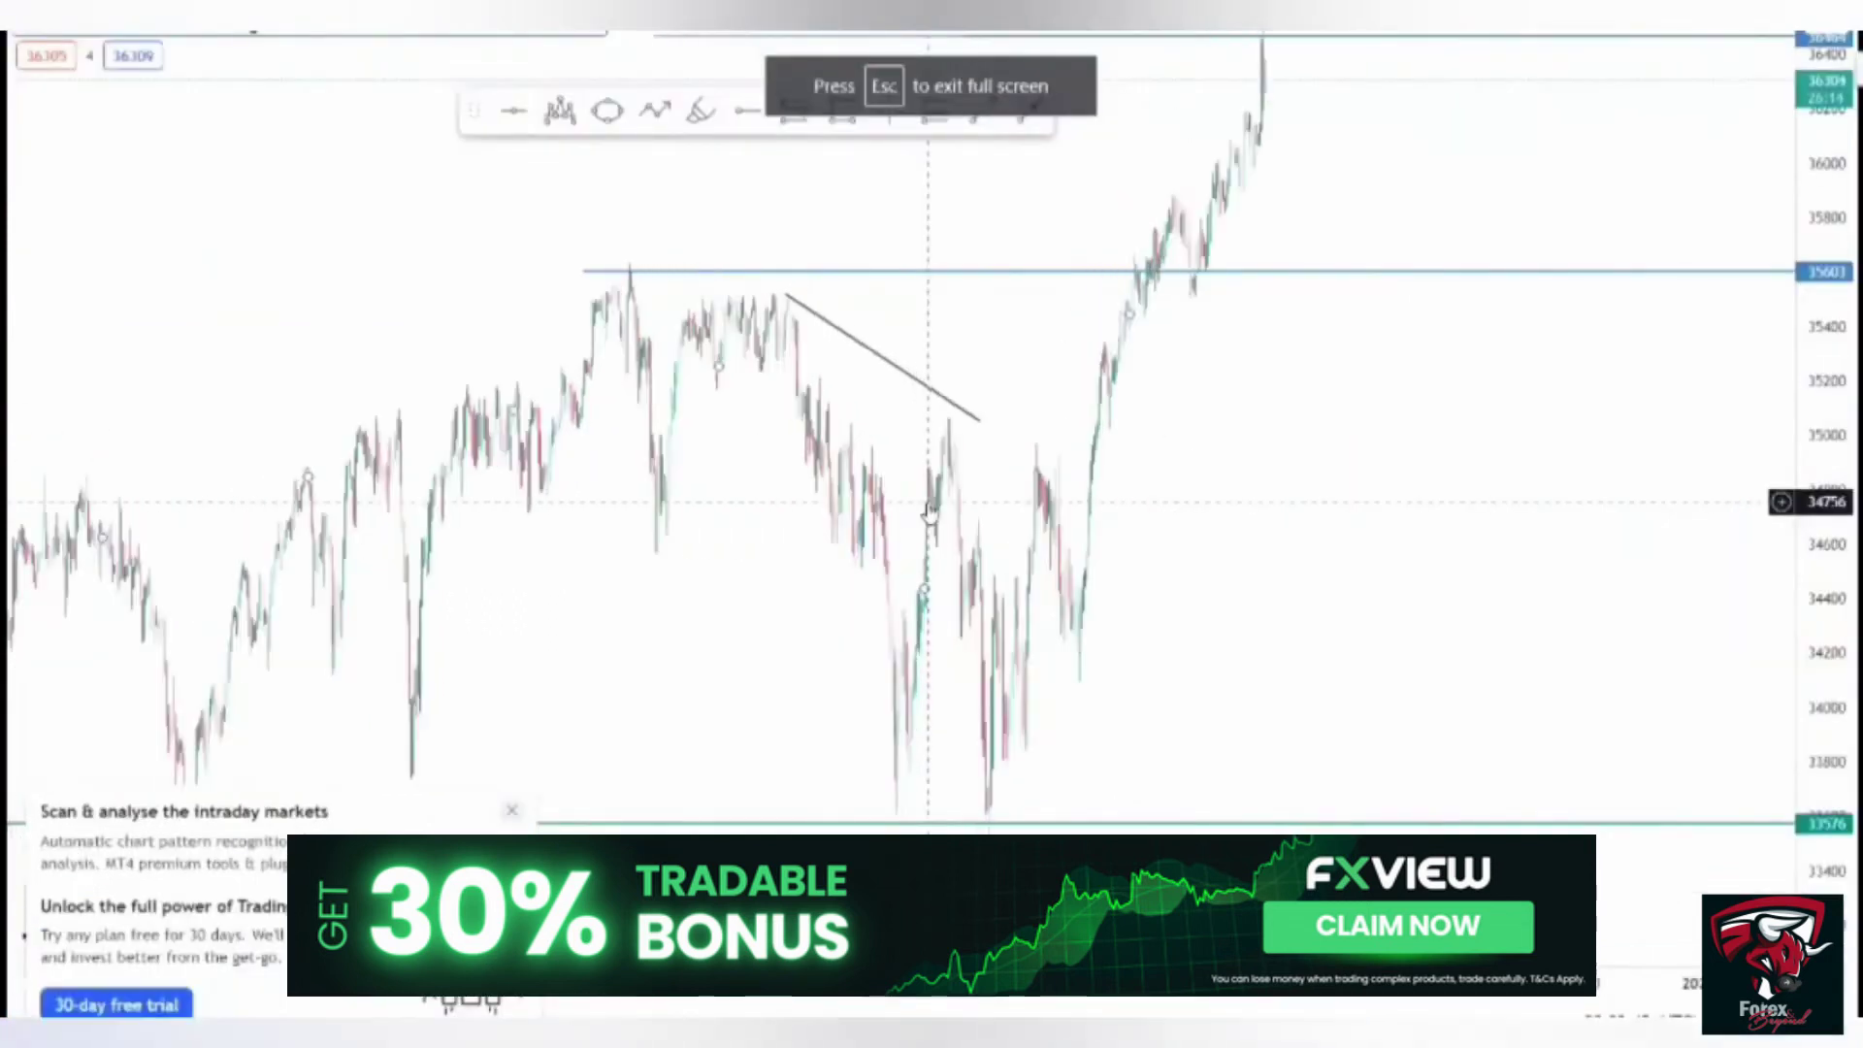
{"action": "scroll", "coordinate": [930, 515], "scroll_direction": "up", "scroll_amount": 3}
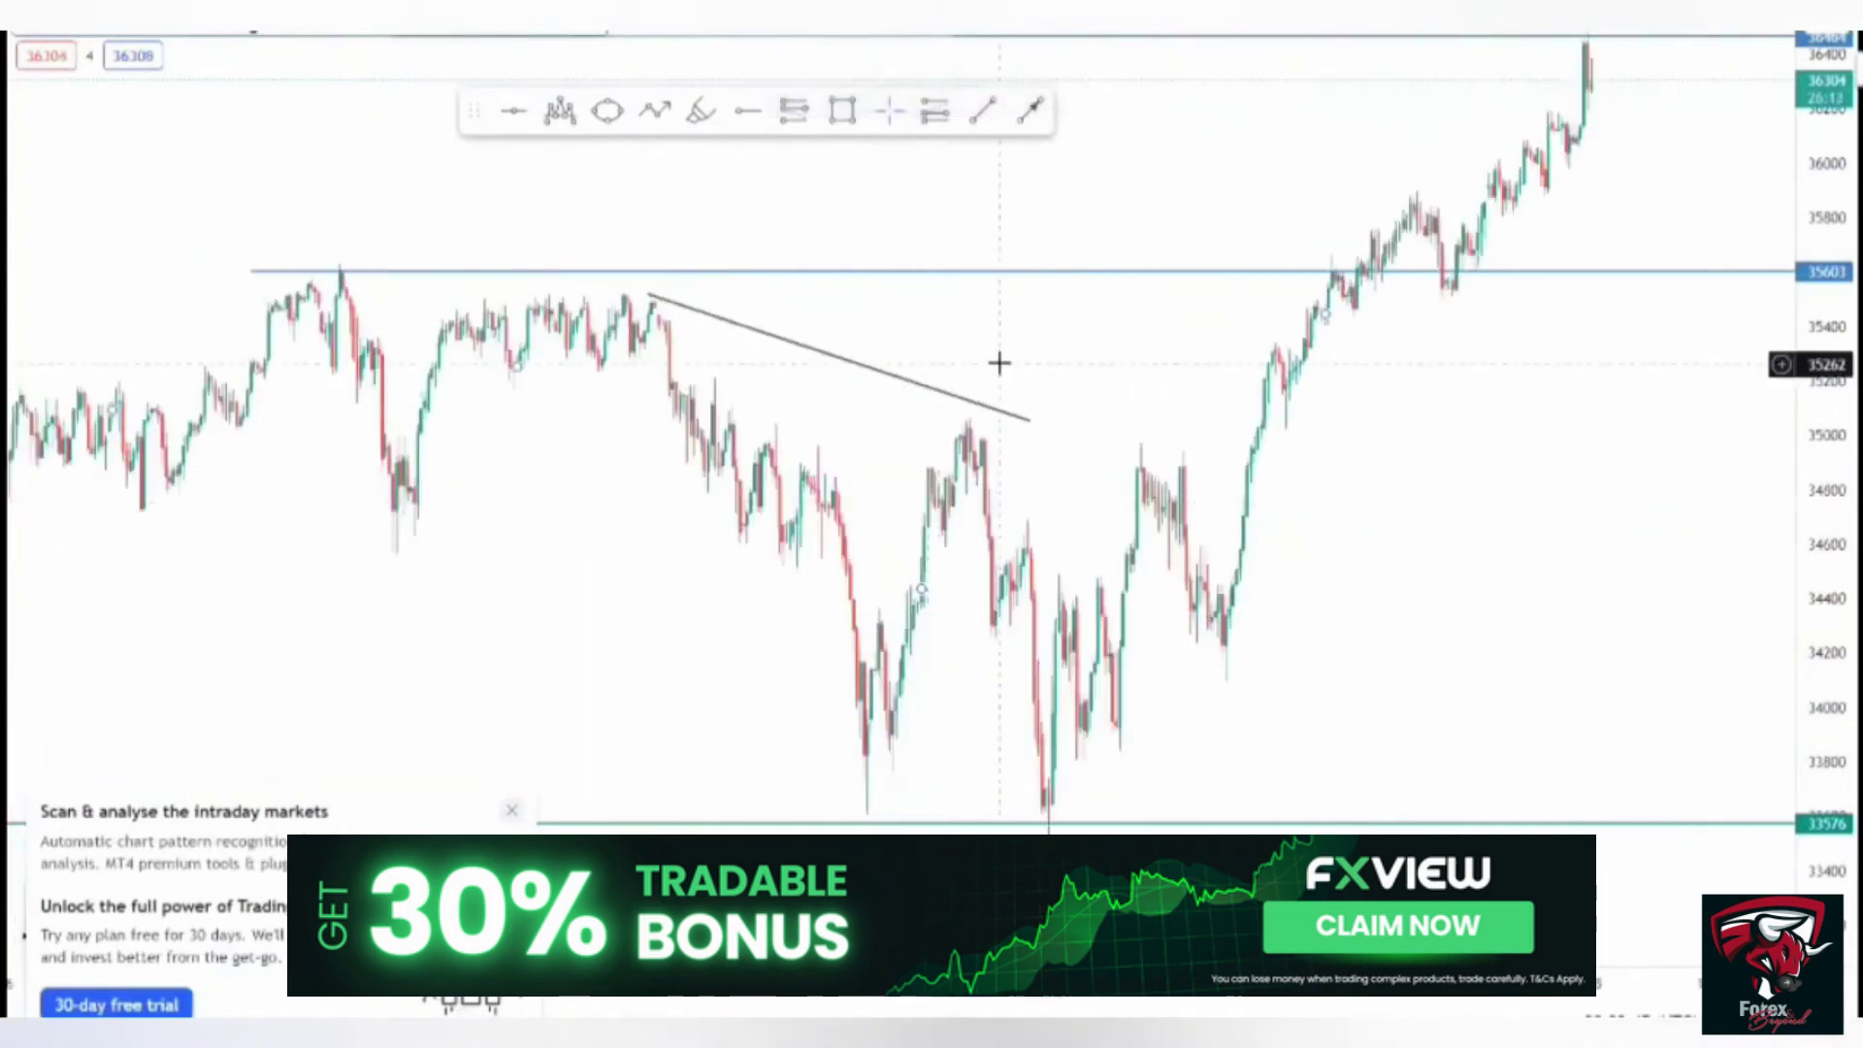
- Adjust the descending trend line to run from about 35533 to 34721 and move the lower horizontal line to about 33616
{"action": "left_click", "coordinate": [1016, 427]}
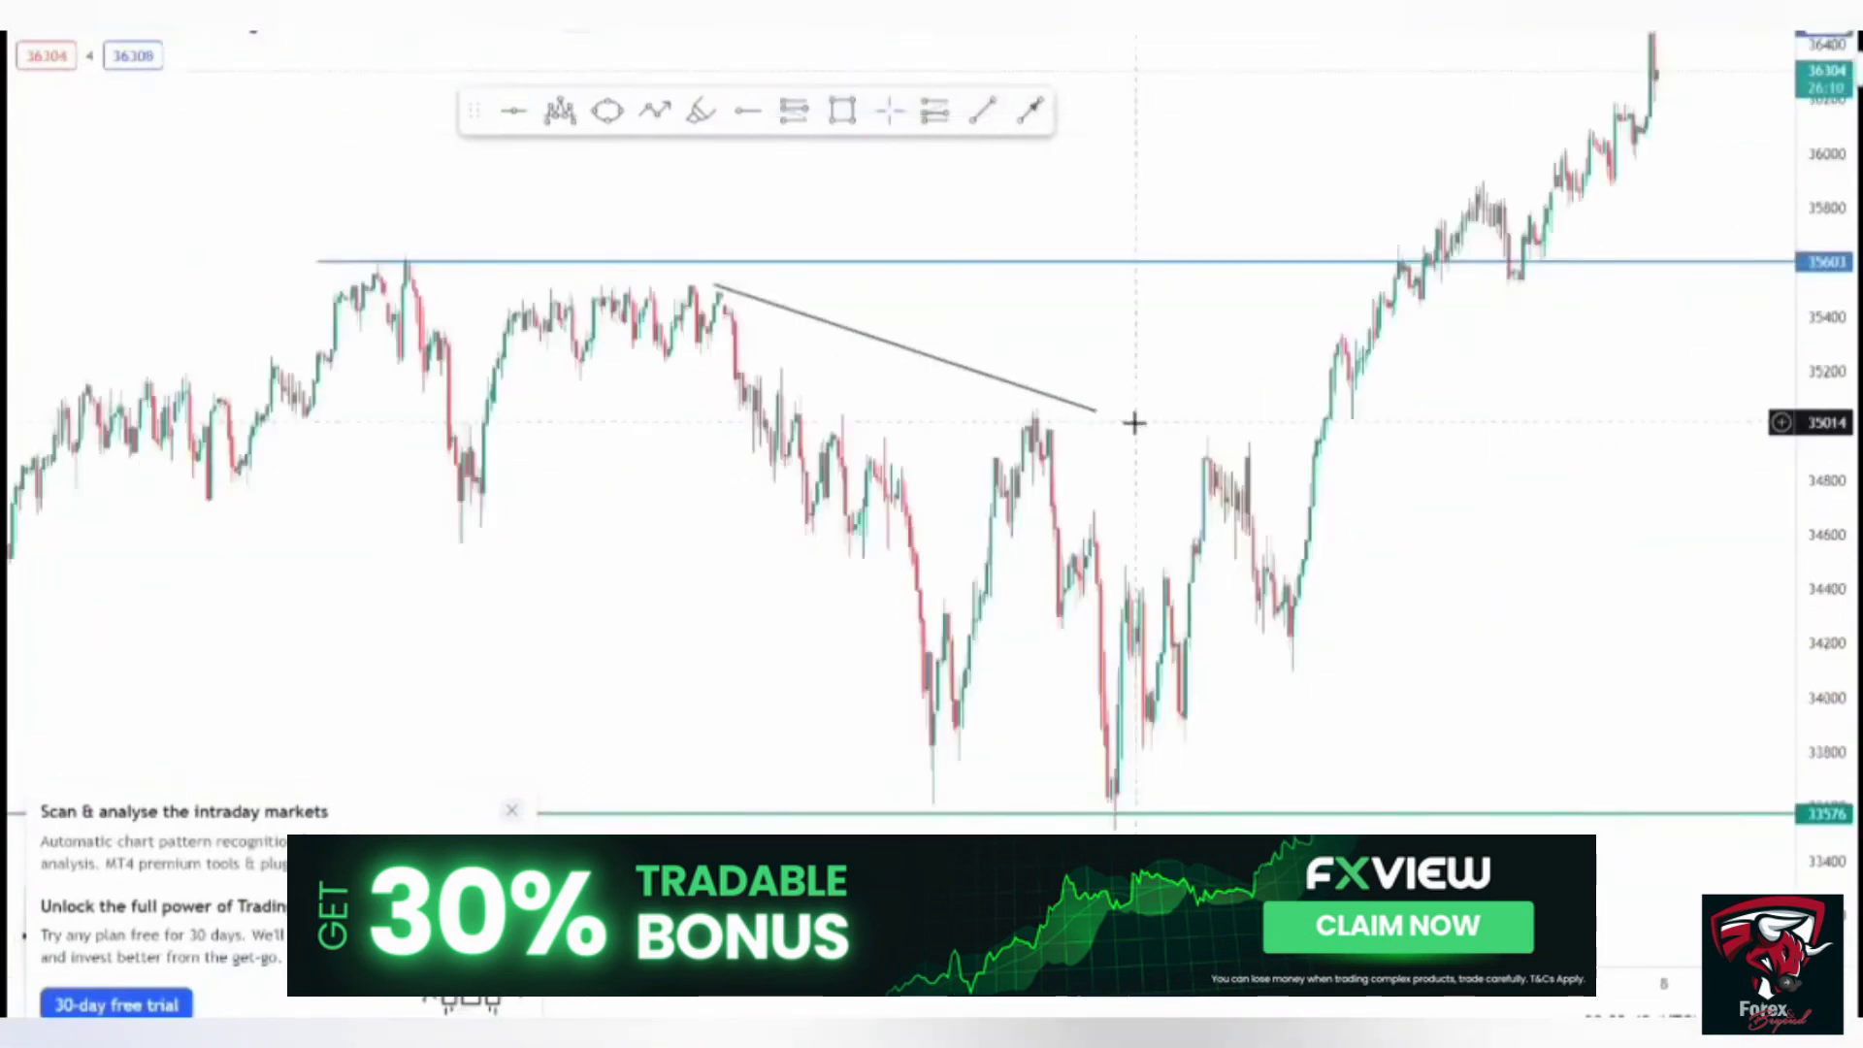
{"action": "left_click_drag", "start_coordinate": [1096, 413], "coordinate": [1423, 502]}
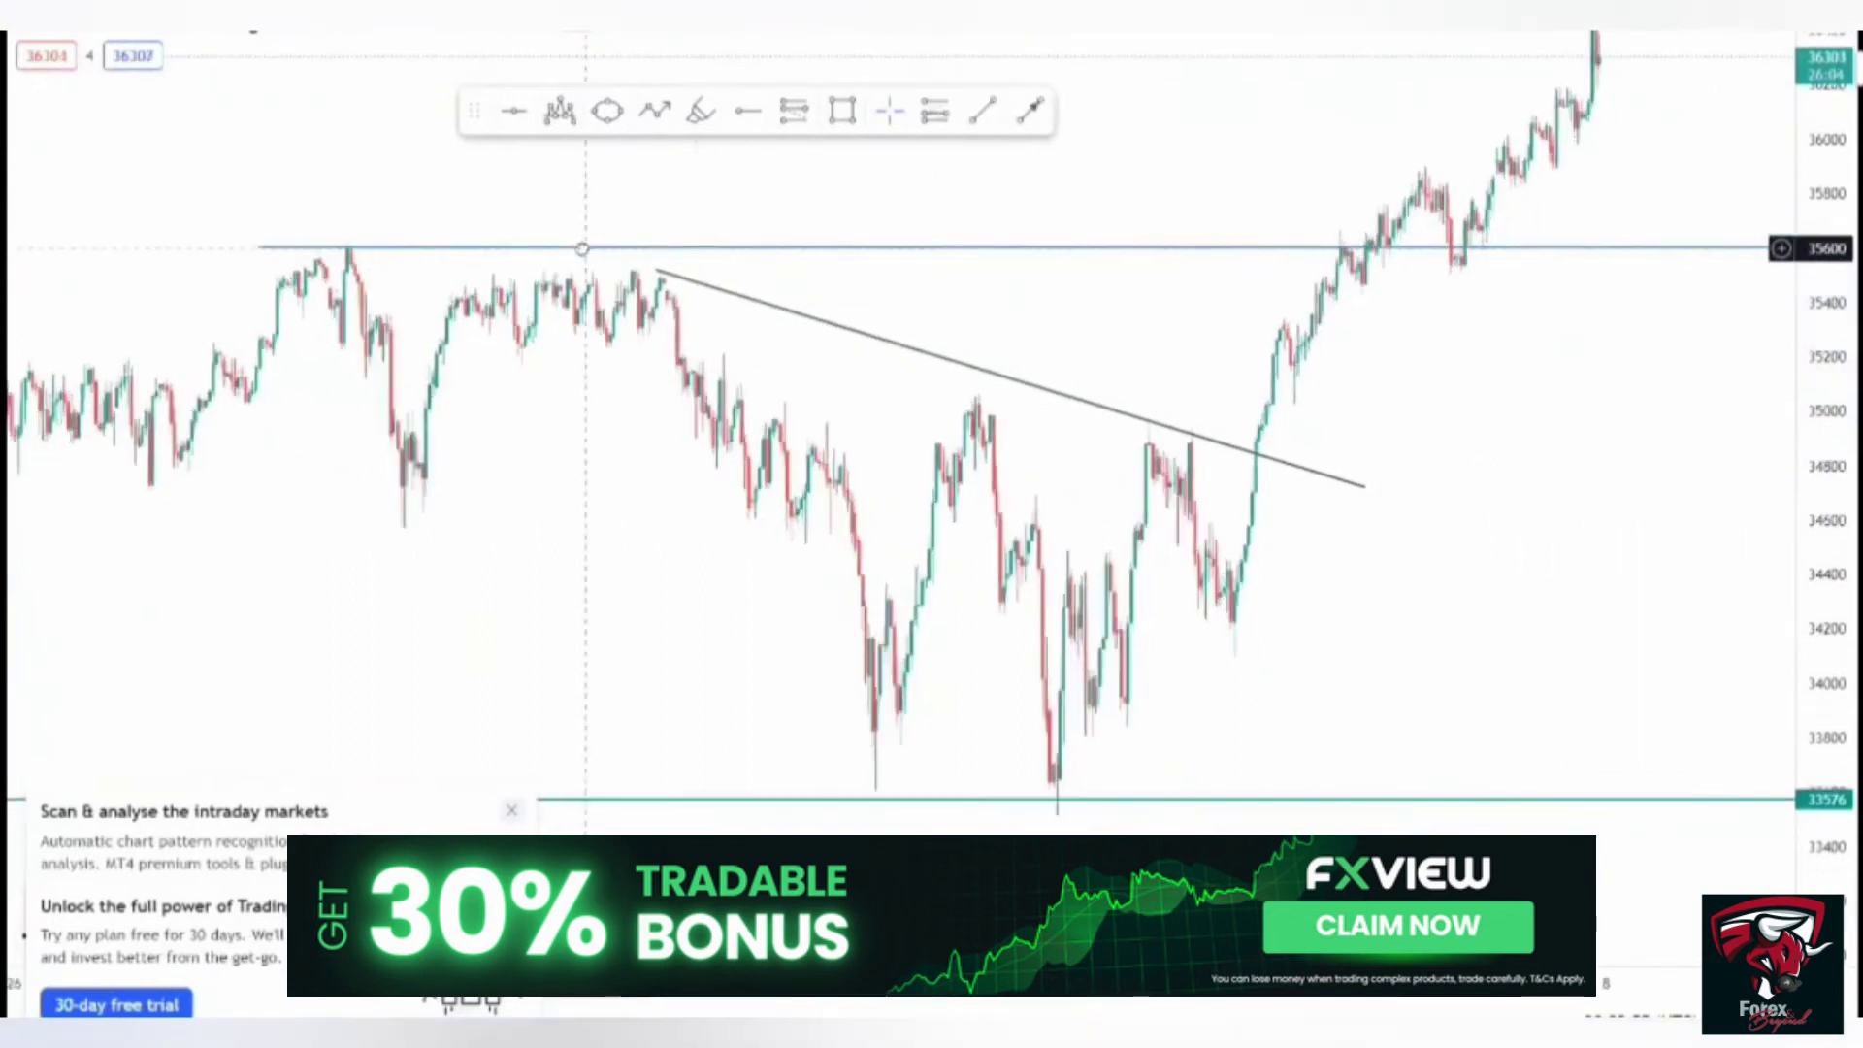
{"action": "left_click_drag", "start_coordinate": [702, 277], "coordinate": [626, 266]}
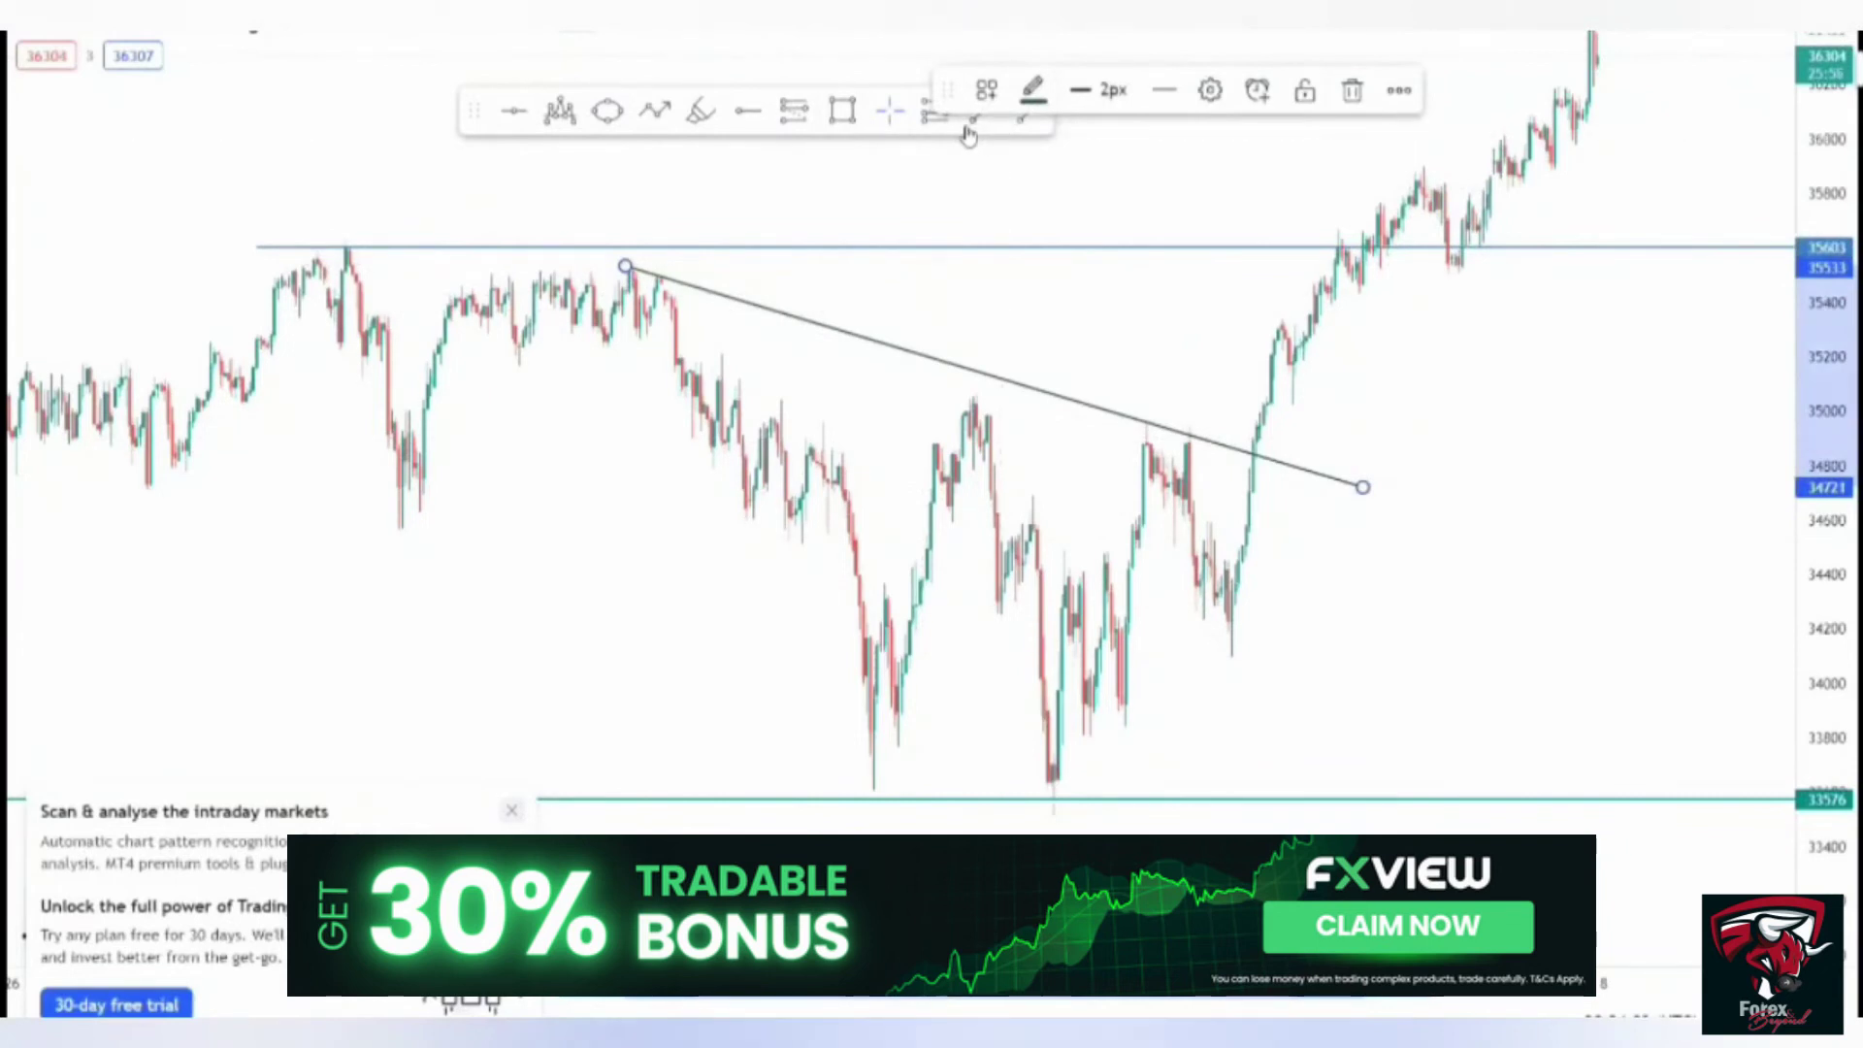
{"action": "left_click_drag", "start_coordinate": [831, 813], "coordinate": [760, 728]}
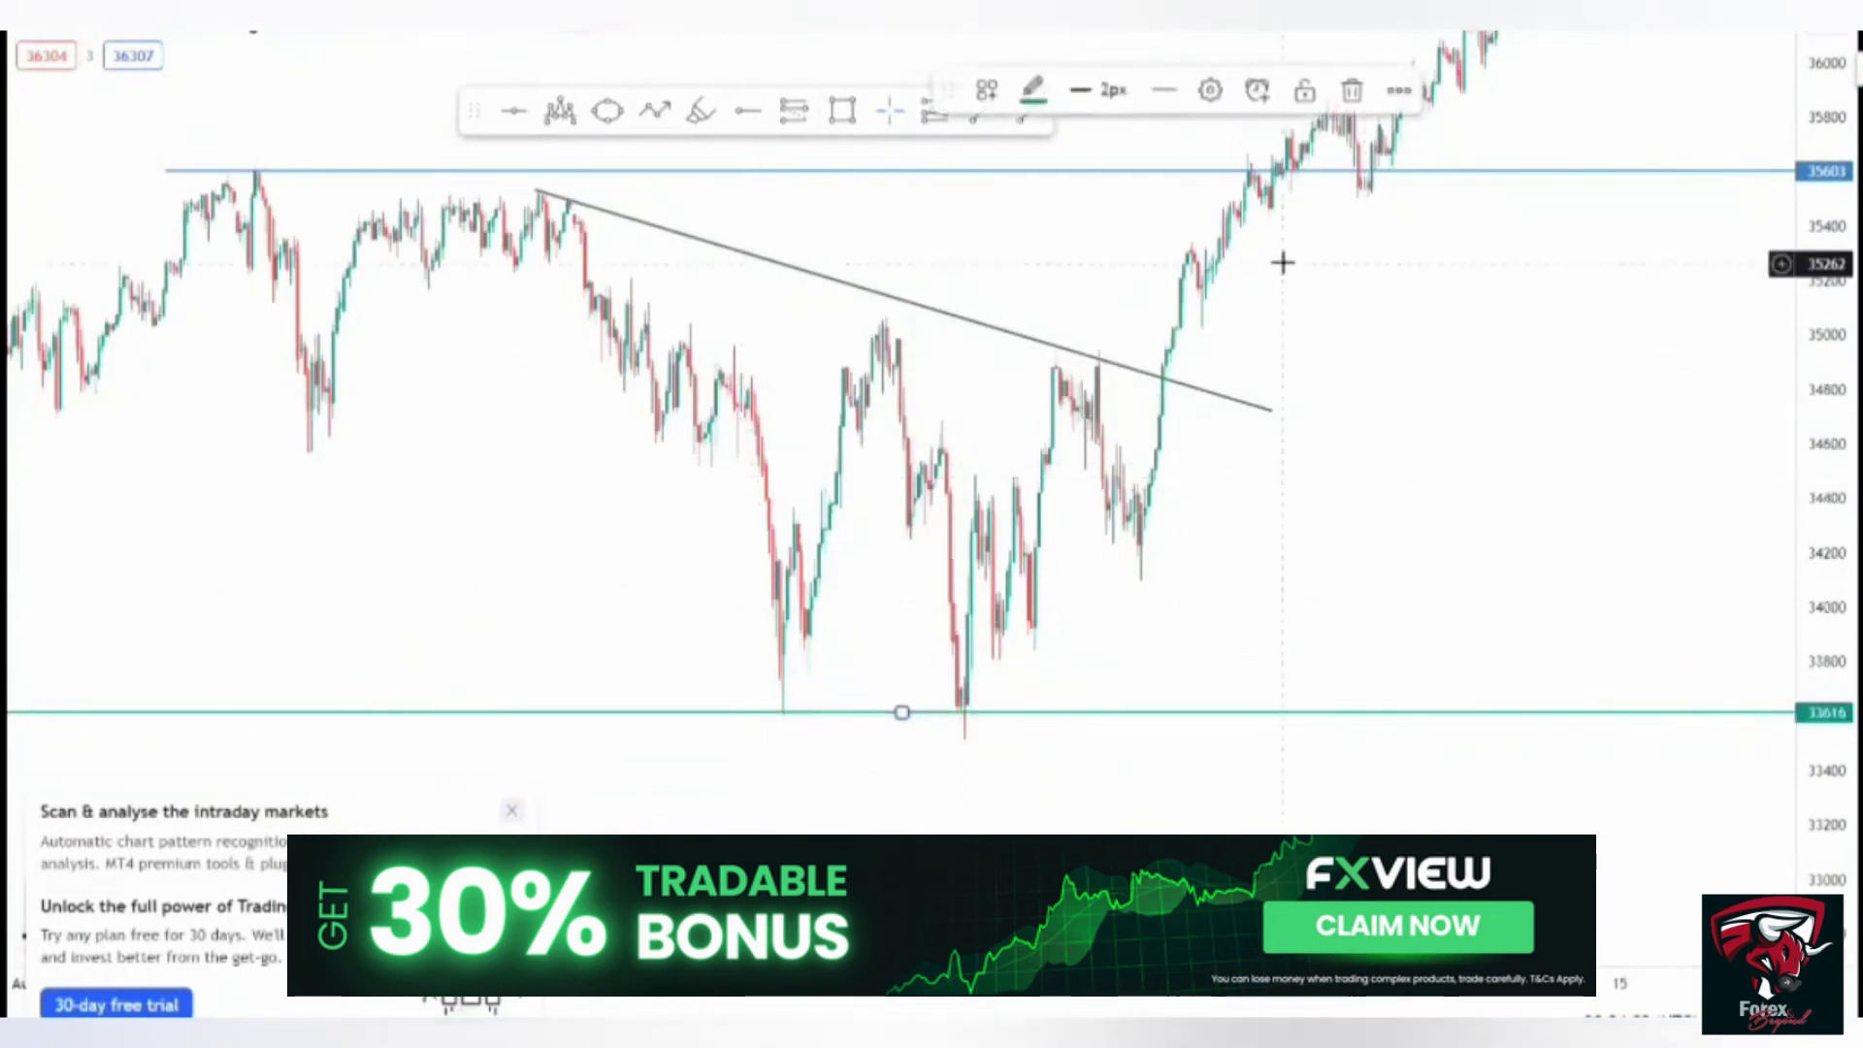
- Draw a descending trend line from the late-August highs near 35360 to the 20 September low at about 33611
{"action": "left_click", "coordinate": [977, 124]}
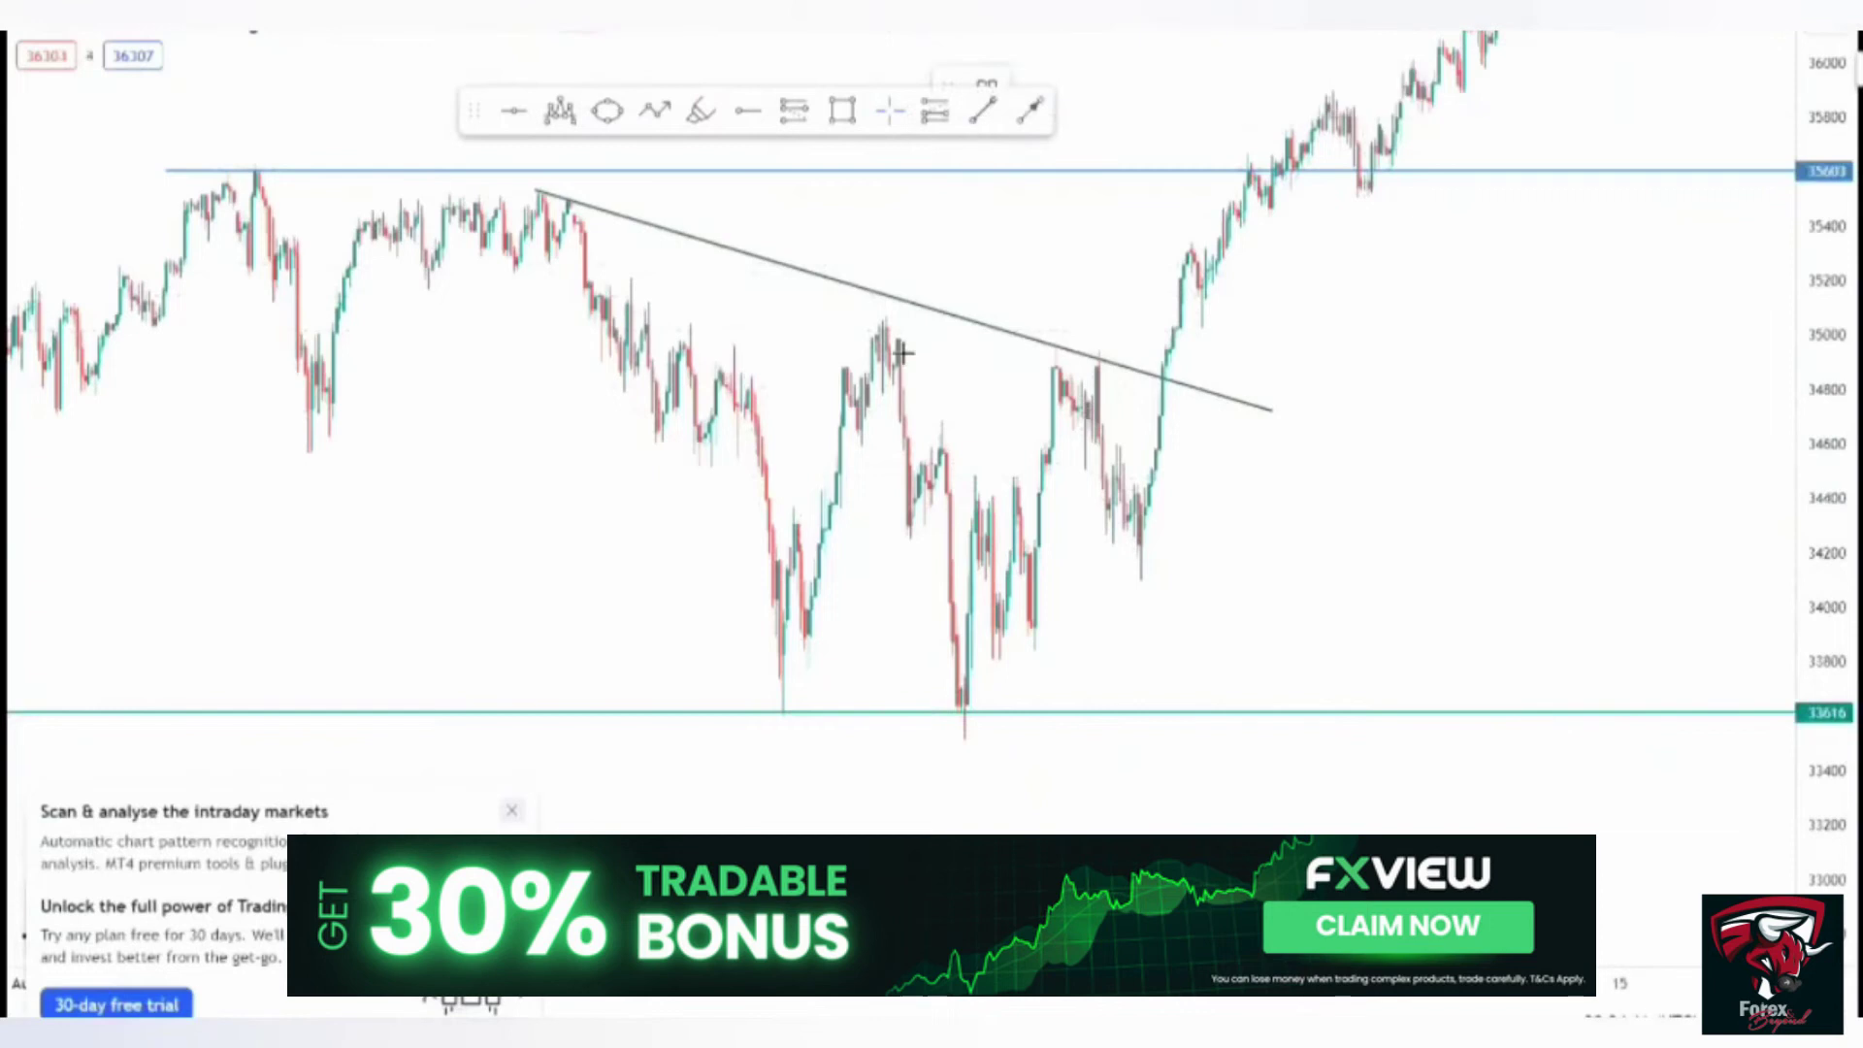
{"action": "left_click", "coordinate": [783, 713]}
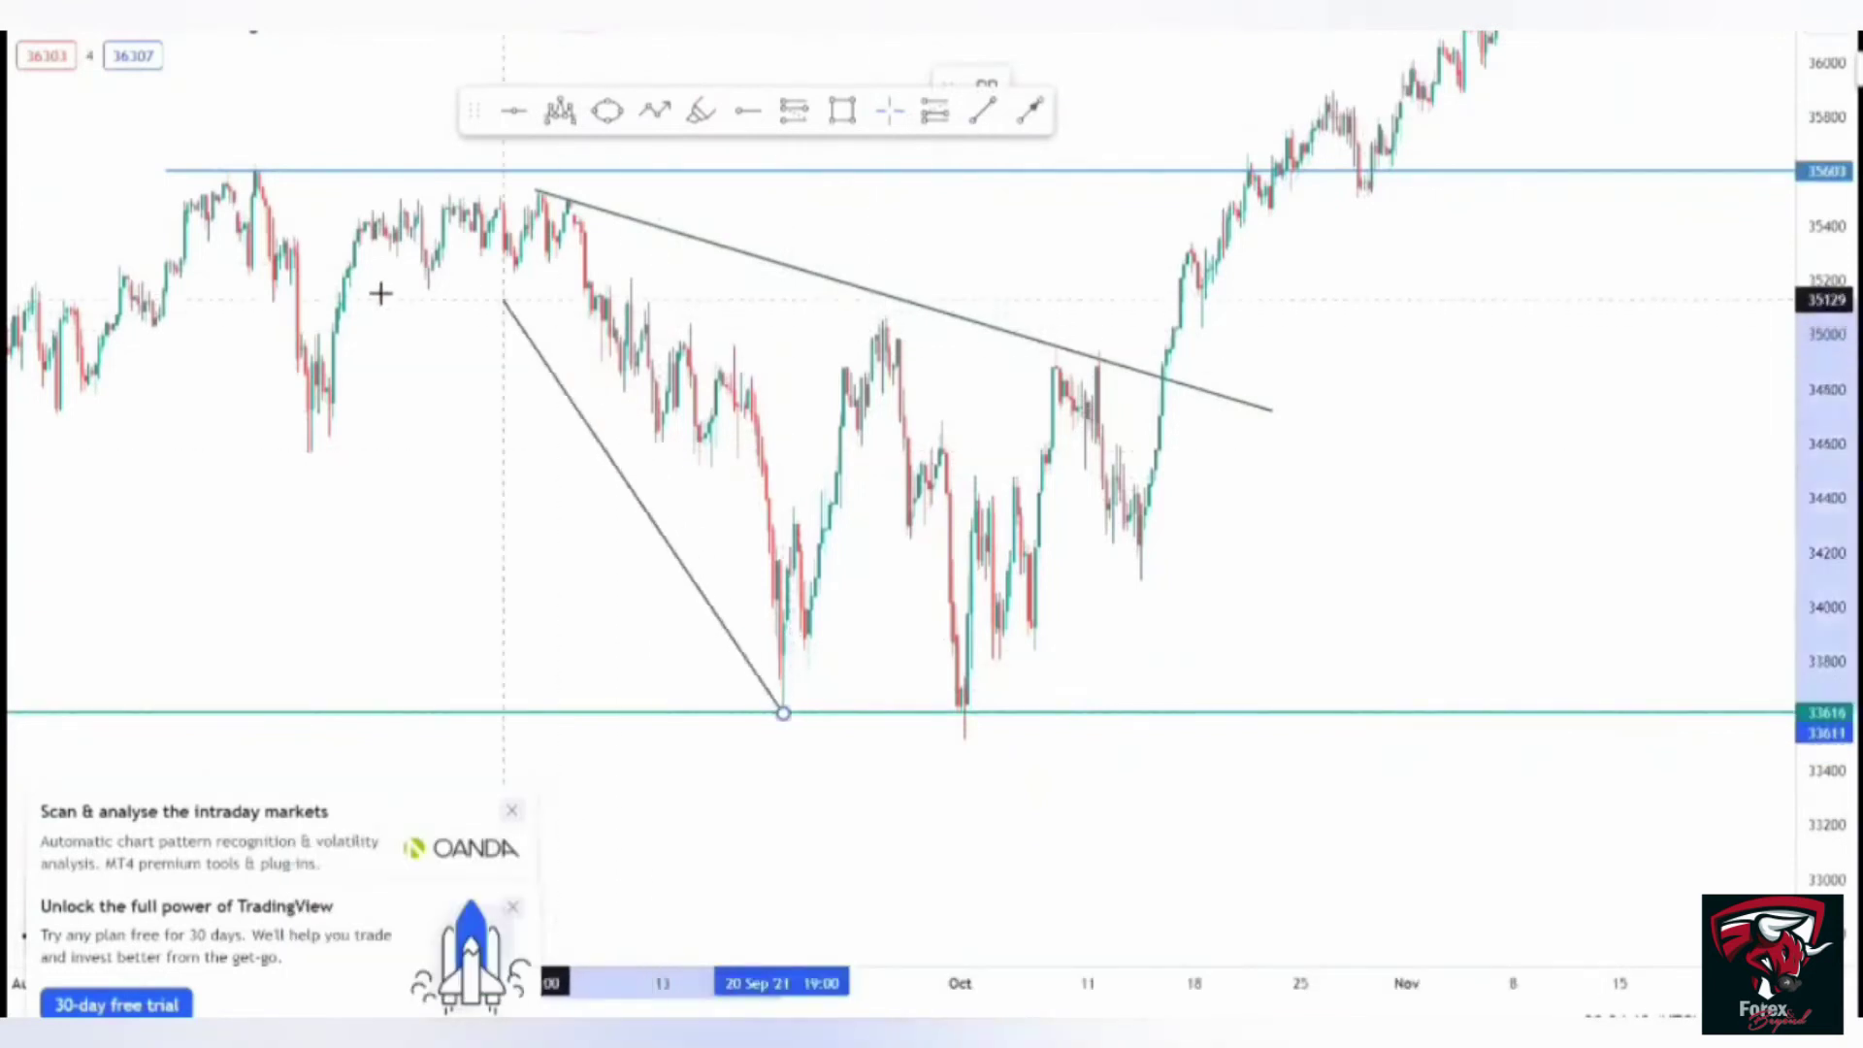
{"action": "left_click", "coordinate": [385, 237]}
{"action": "left_click", "coordinate": [679, 368]}
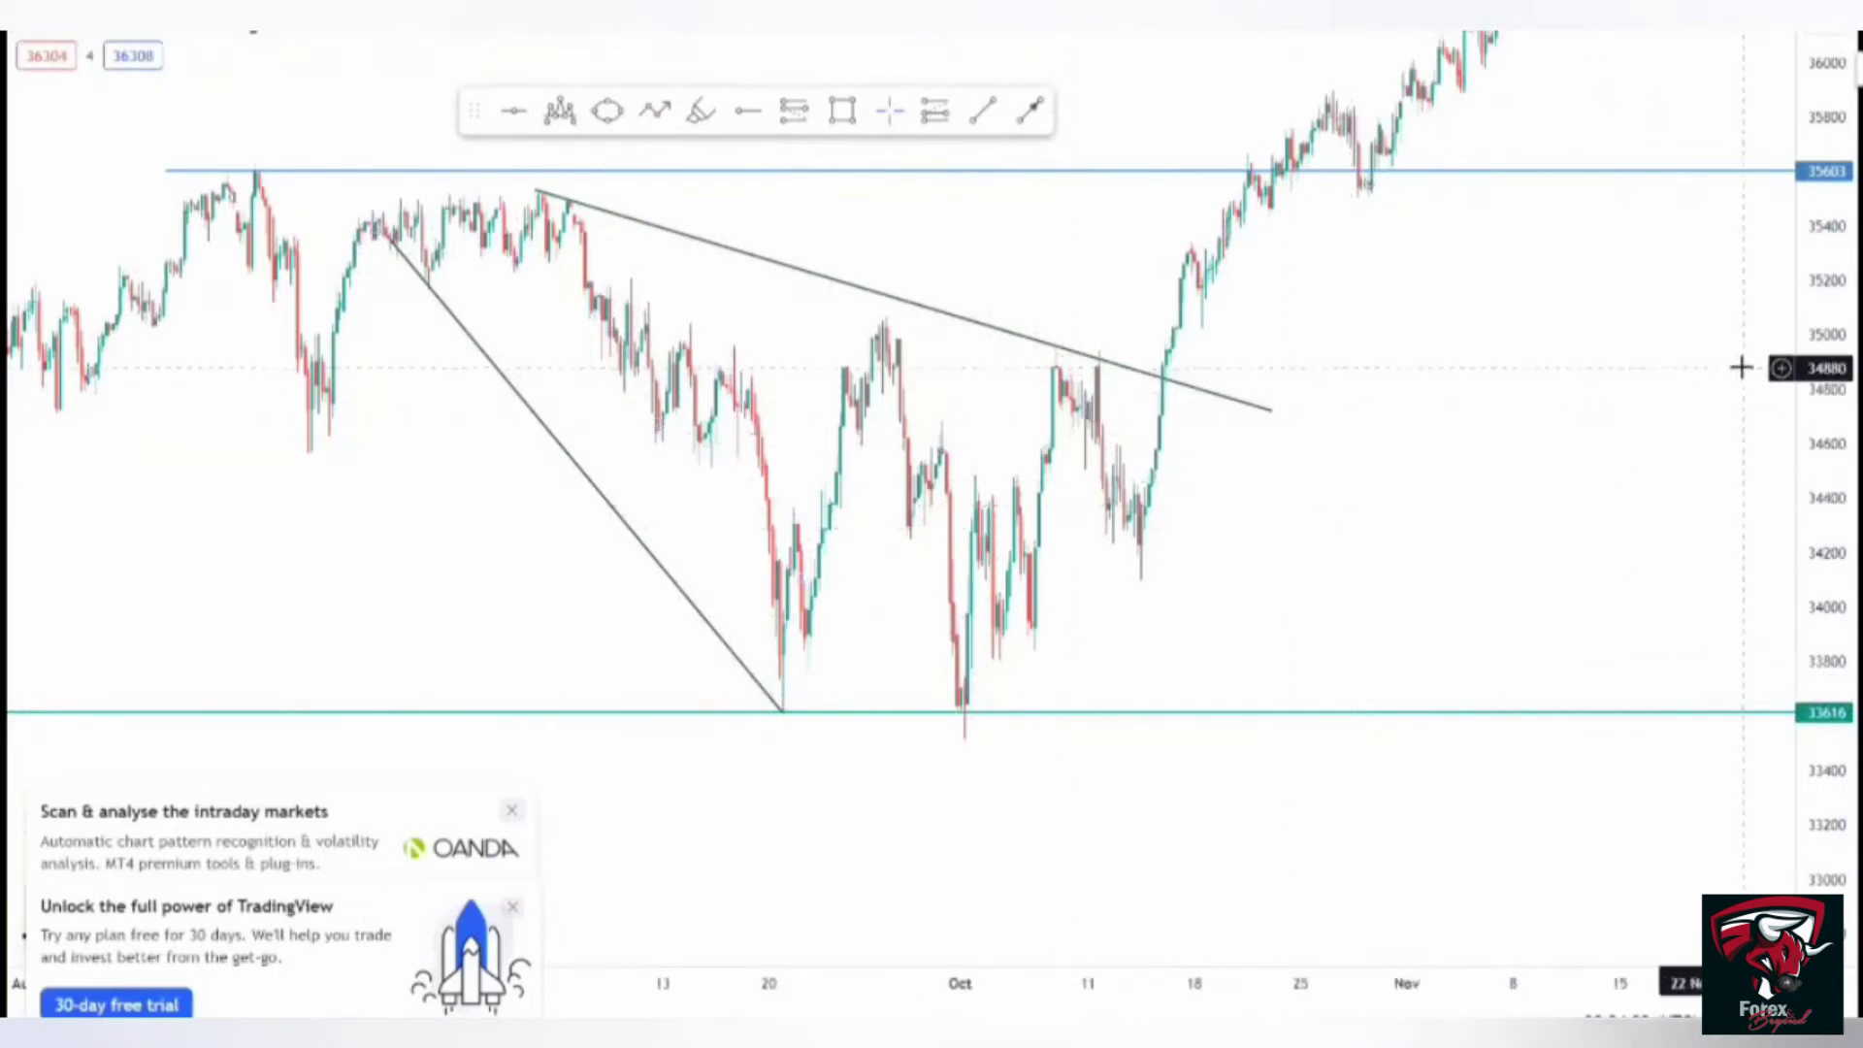
{"action": "left_click_drag", "start_coordinate": [1738, 399], "coordinate": [1708, 496]}
{"action": "scroll", "coordinate": [820, 595], "scroll_direction": "up", "scroll_amount": 4}
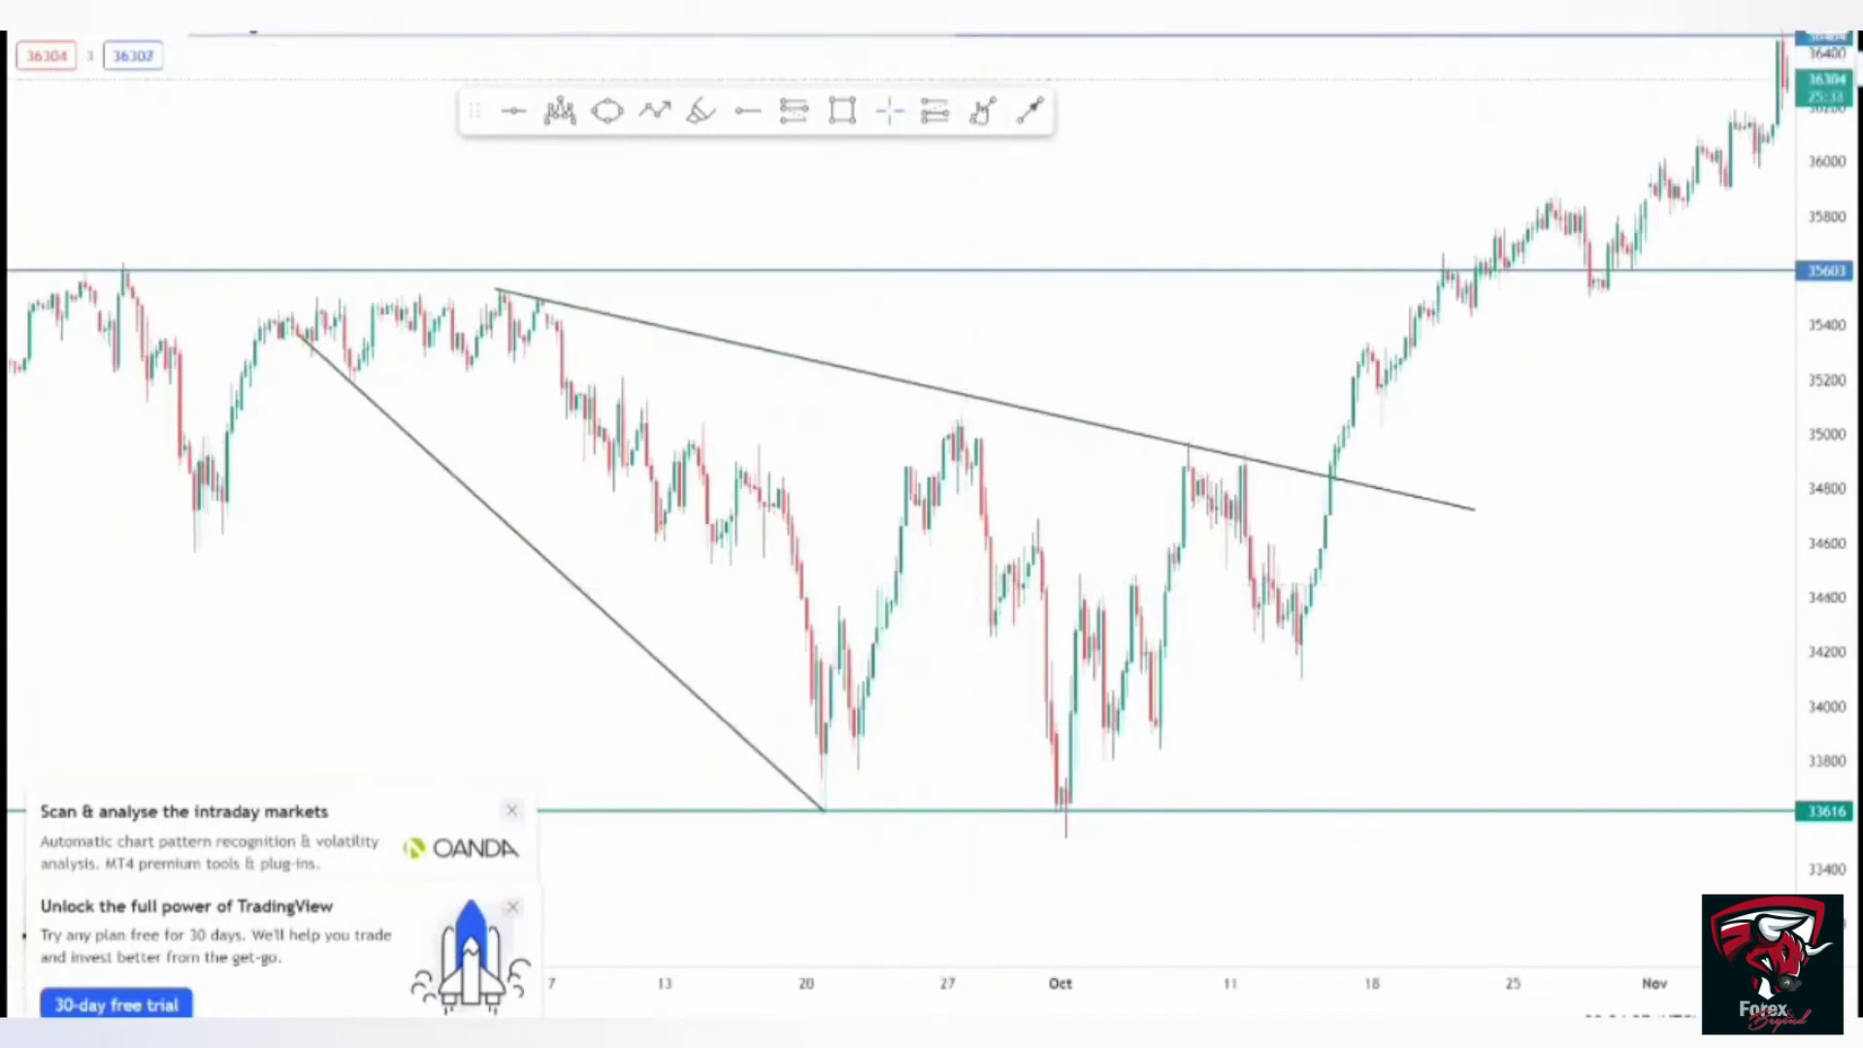
- Draw a rising trend line from the 20 September low at about 33606 to about 34716 on 30 September
{"action": "left_click", "coordinate": [977, 119]}
{"action": "left_click", "coordinate": [825, 812]}
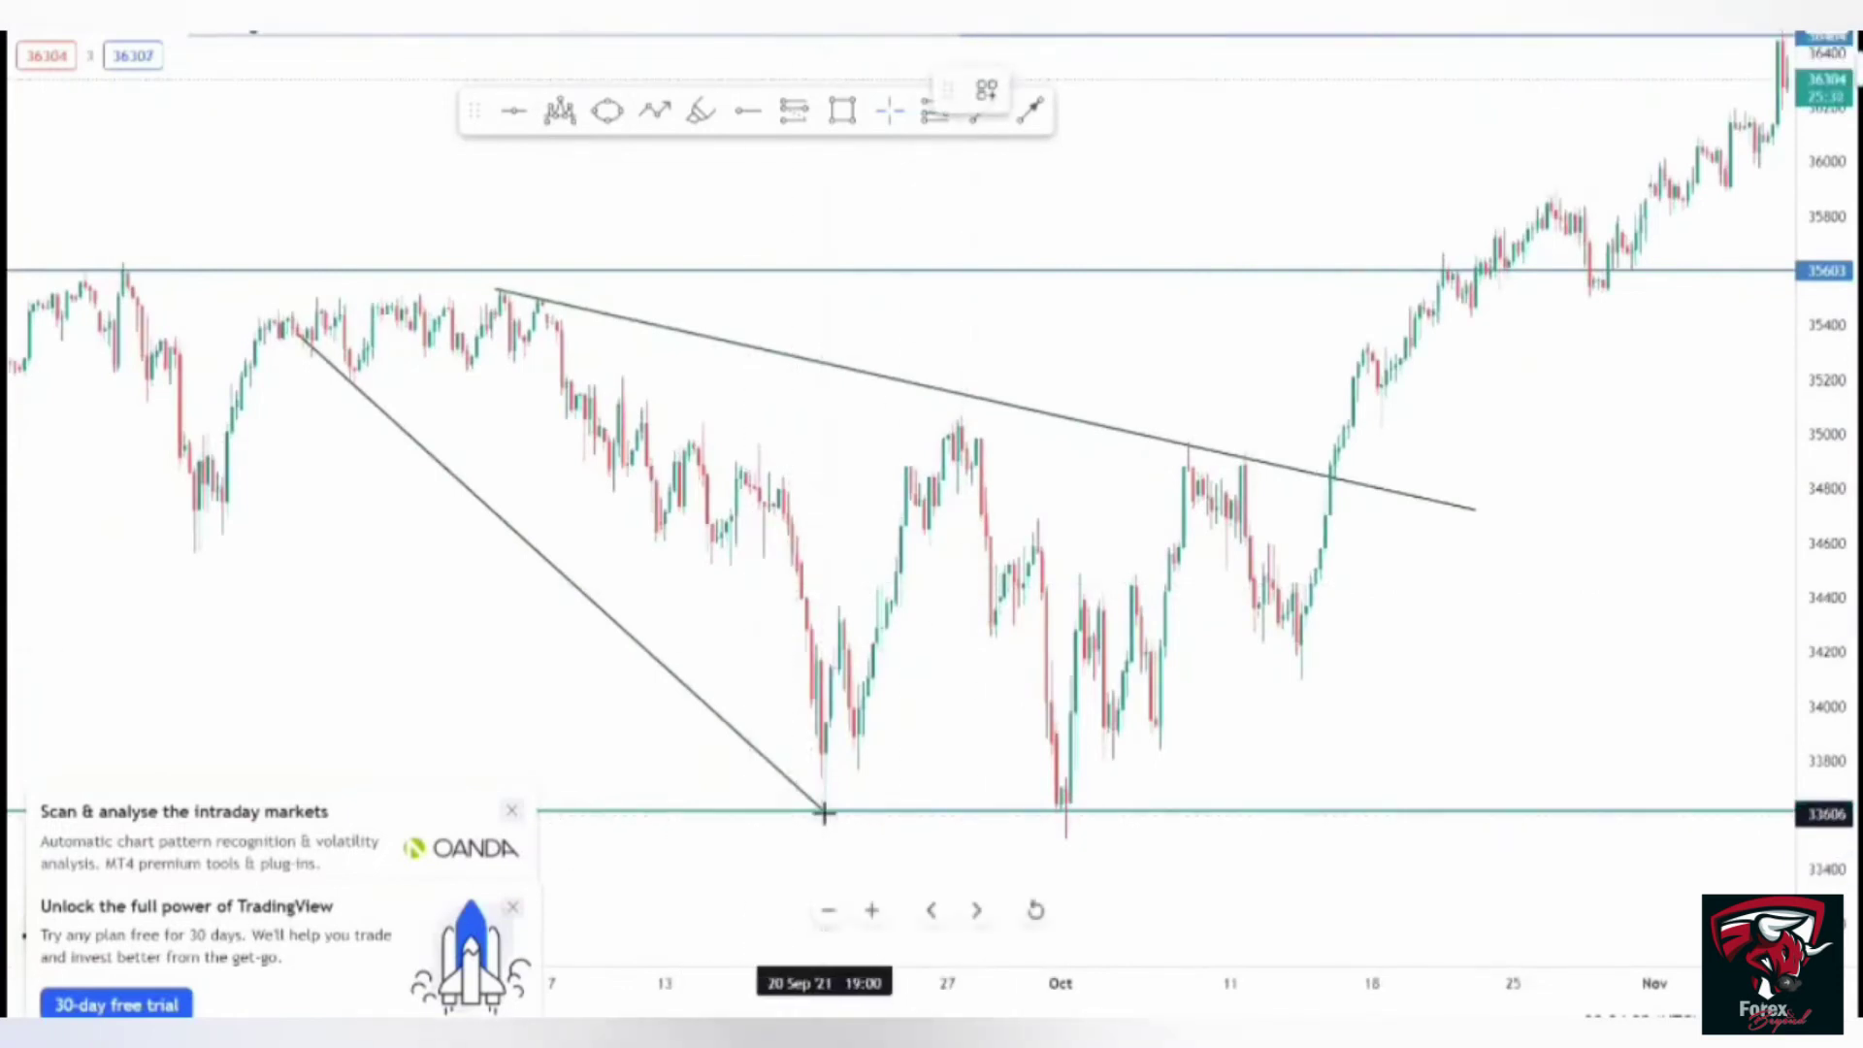
{"action": "left_click", "coordinate": [1053, 512]}
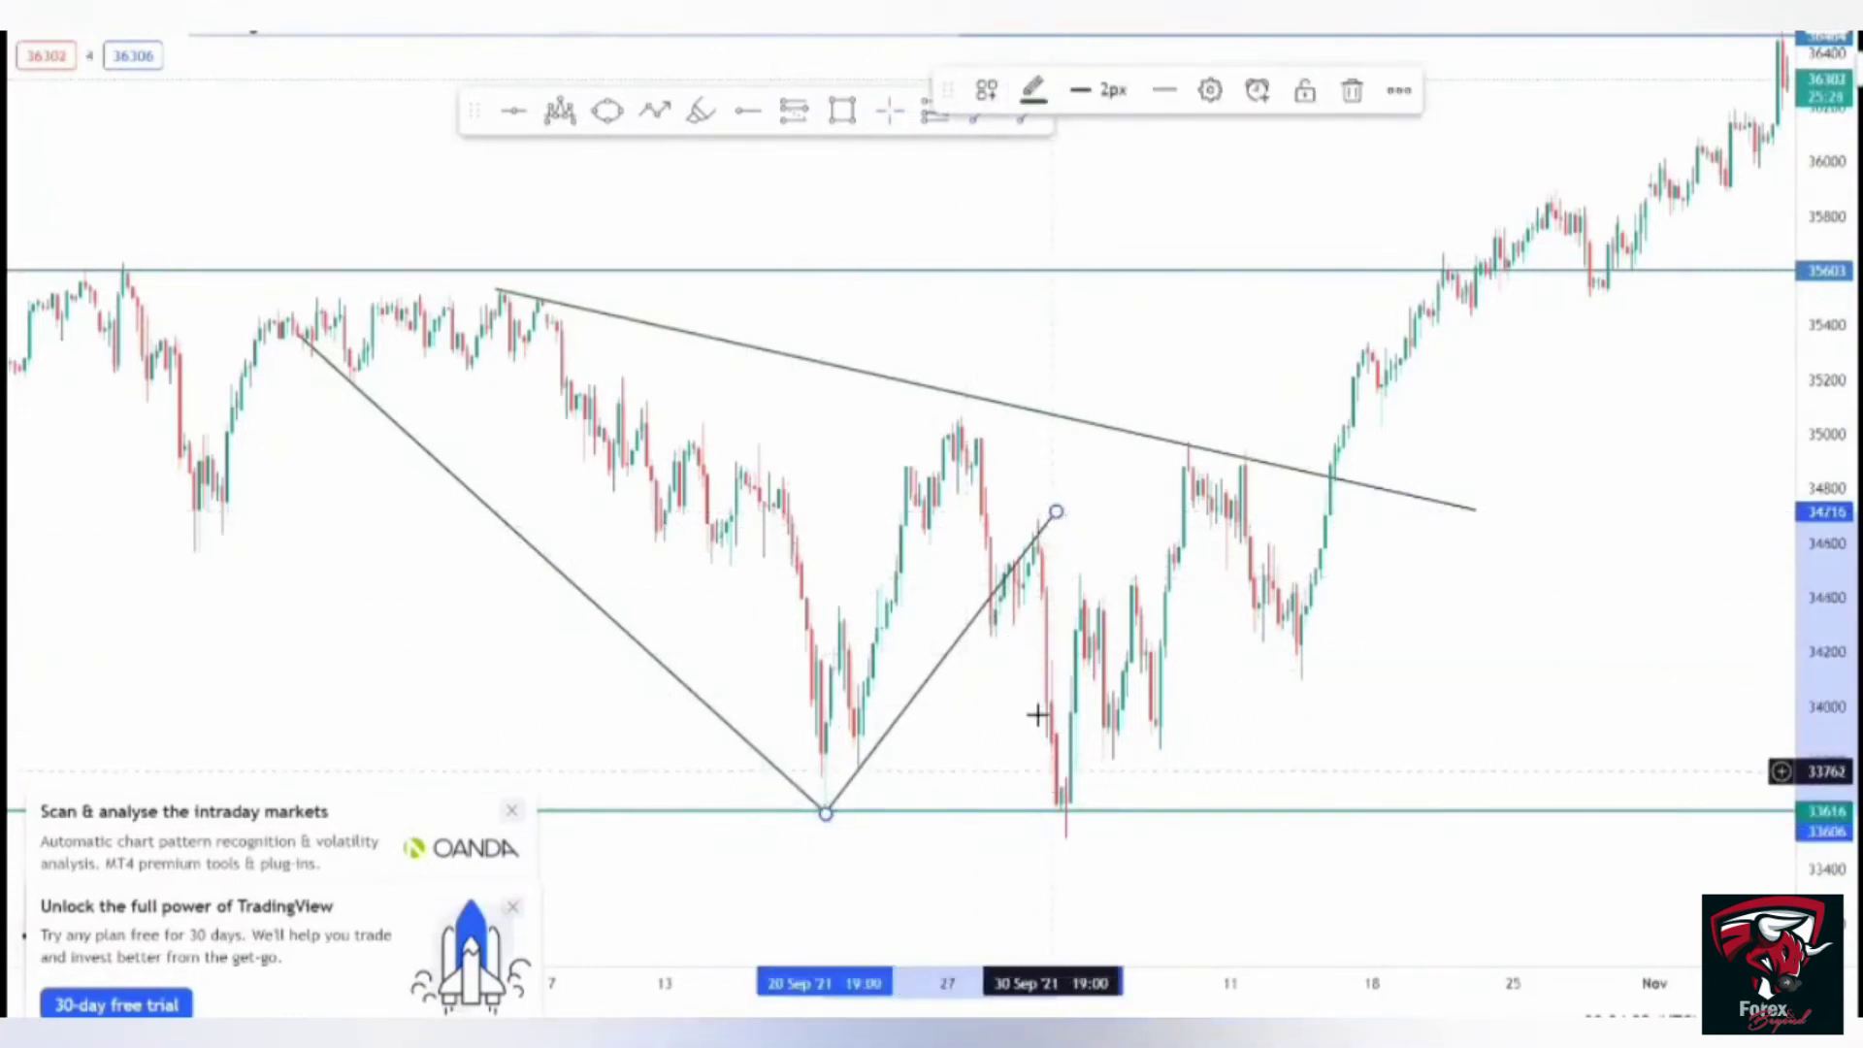
- Mark the late-September pullback with a small rising channel, upper line about 34512 to 34672 and lower line about 34290 to 34547
{"action": "left_click", "coordinate": [980, 134]}
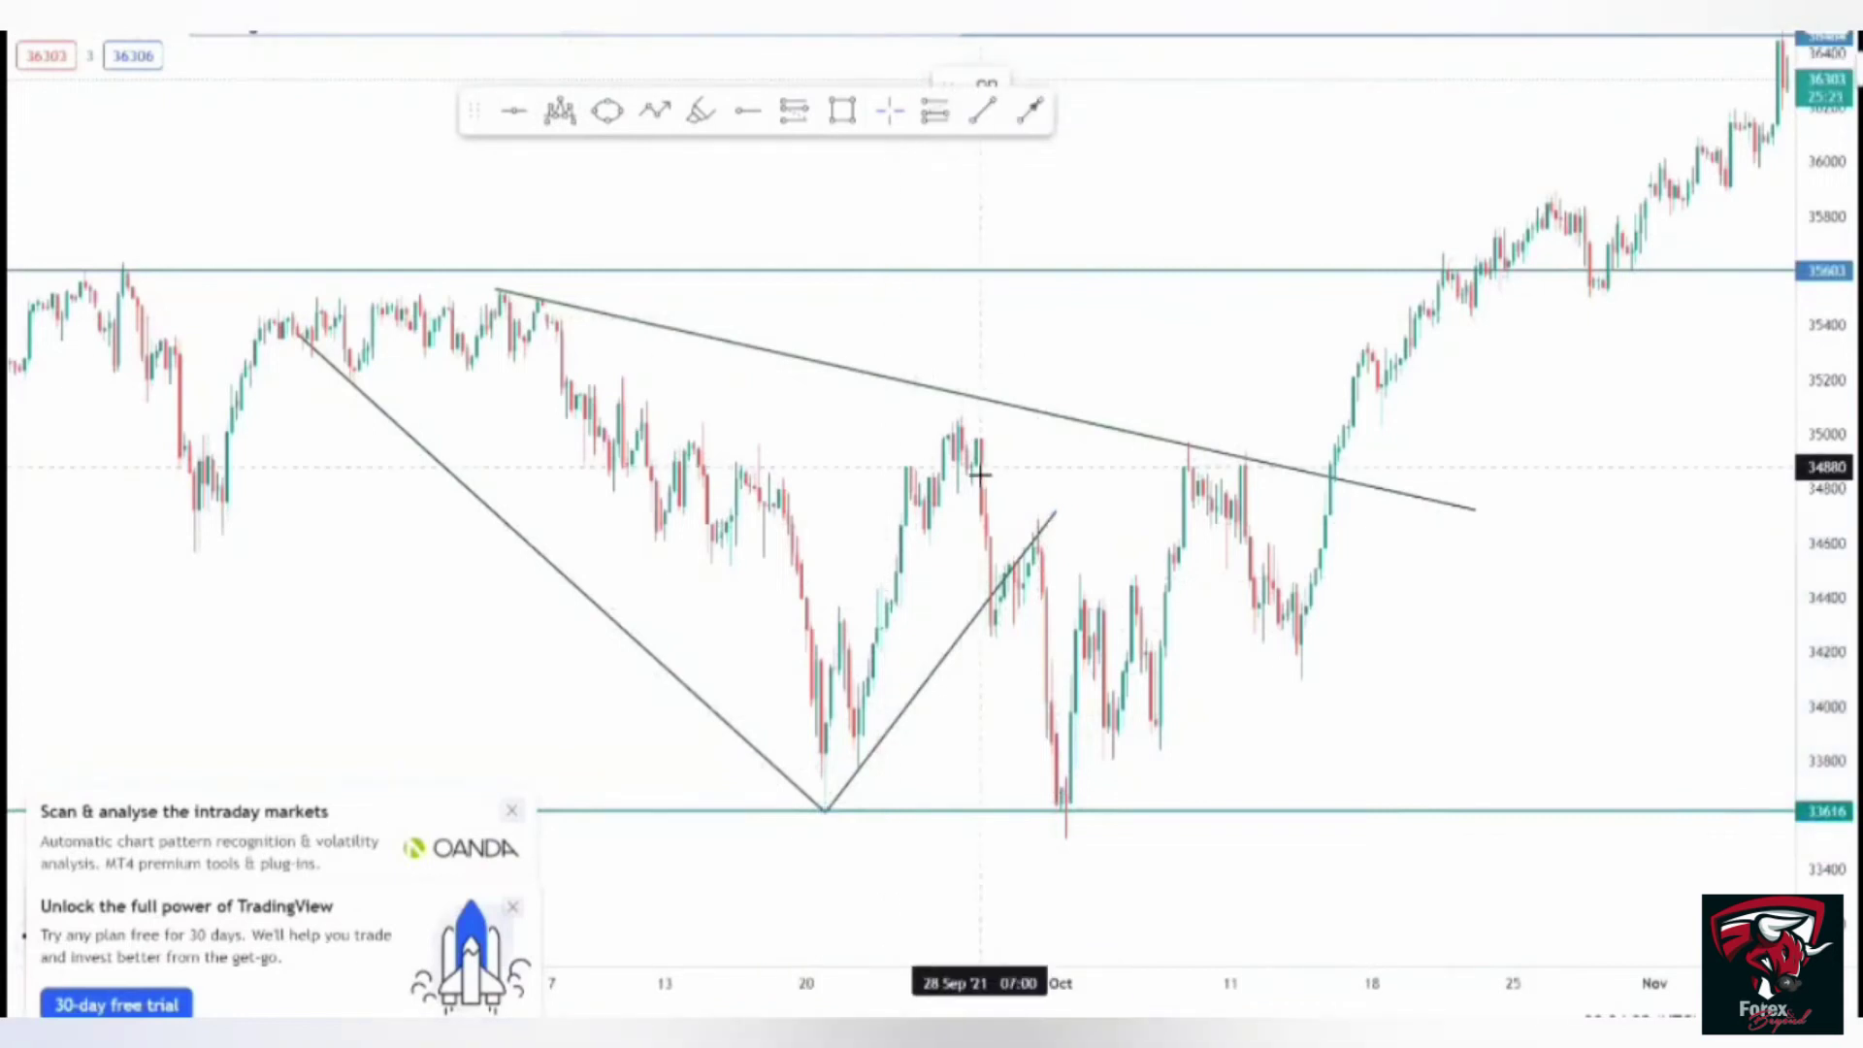
{"action": "left_click", "coordinate": [990, 567]}
{"action": "left_click", "coordinate": [1053, 516]}
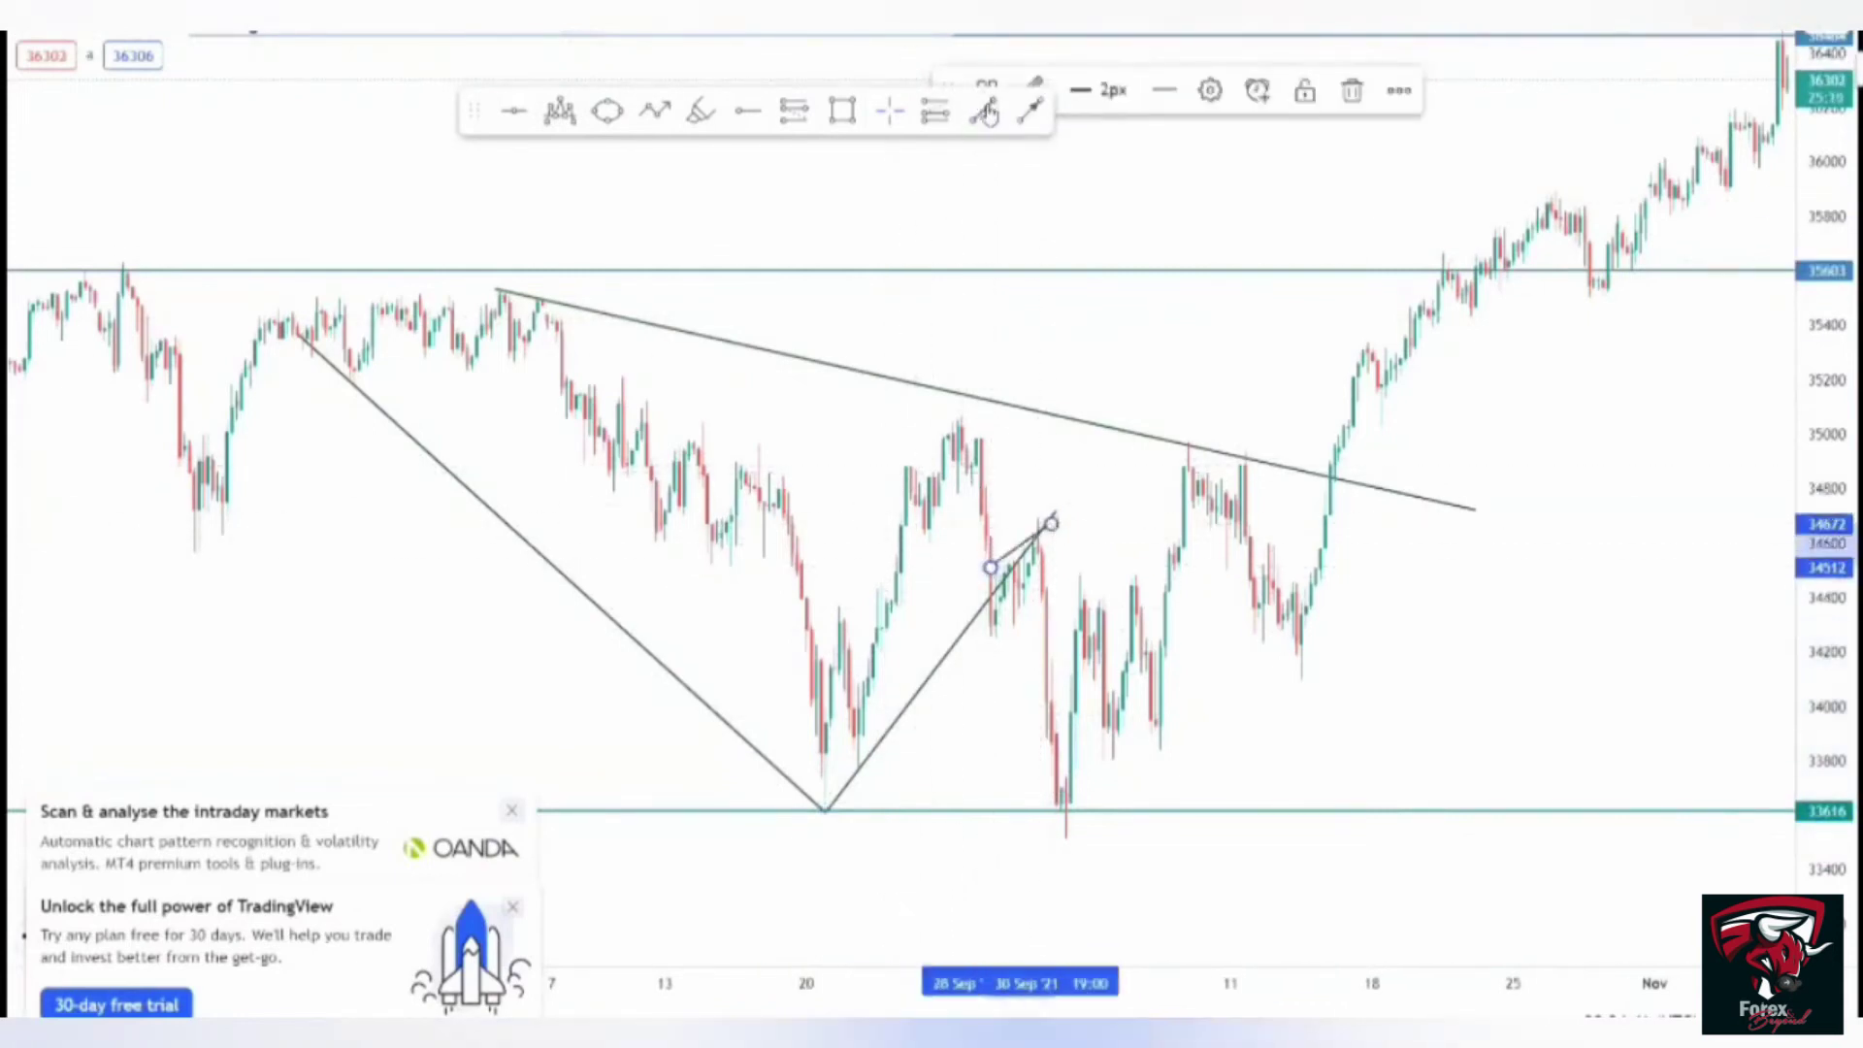
{"action": "left_click", "coordinate": [995, 628]}
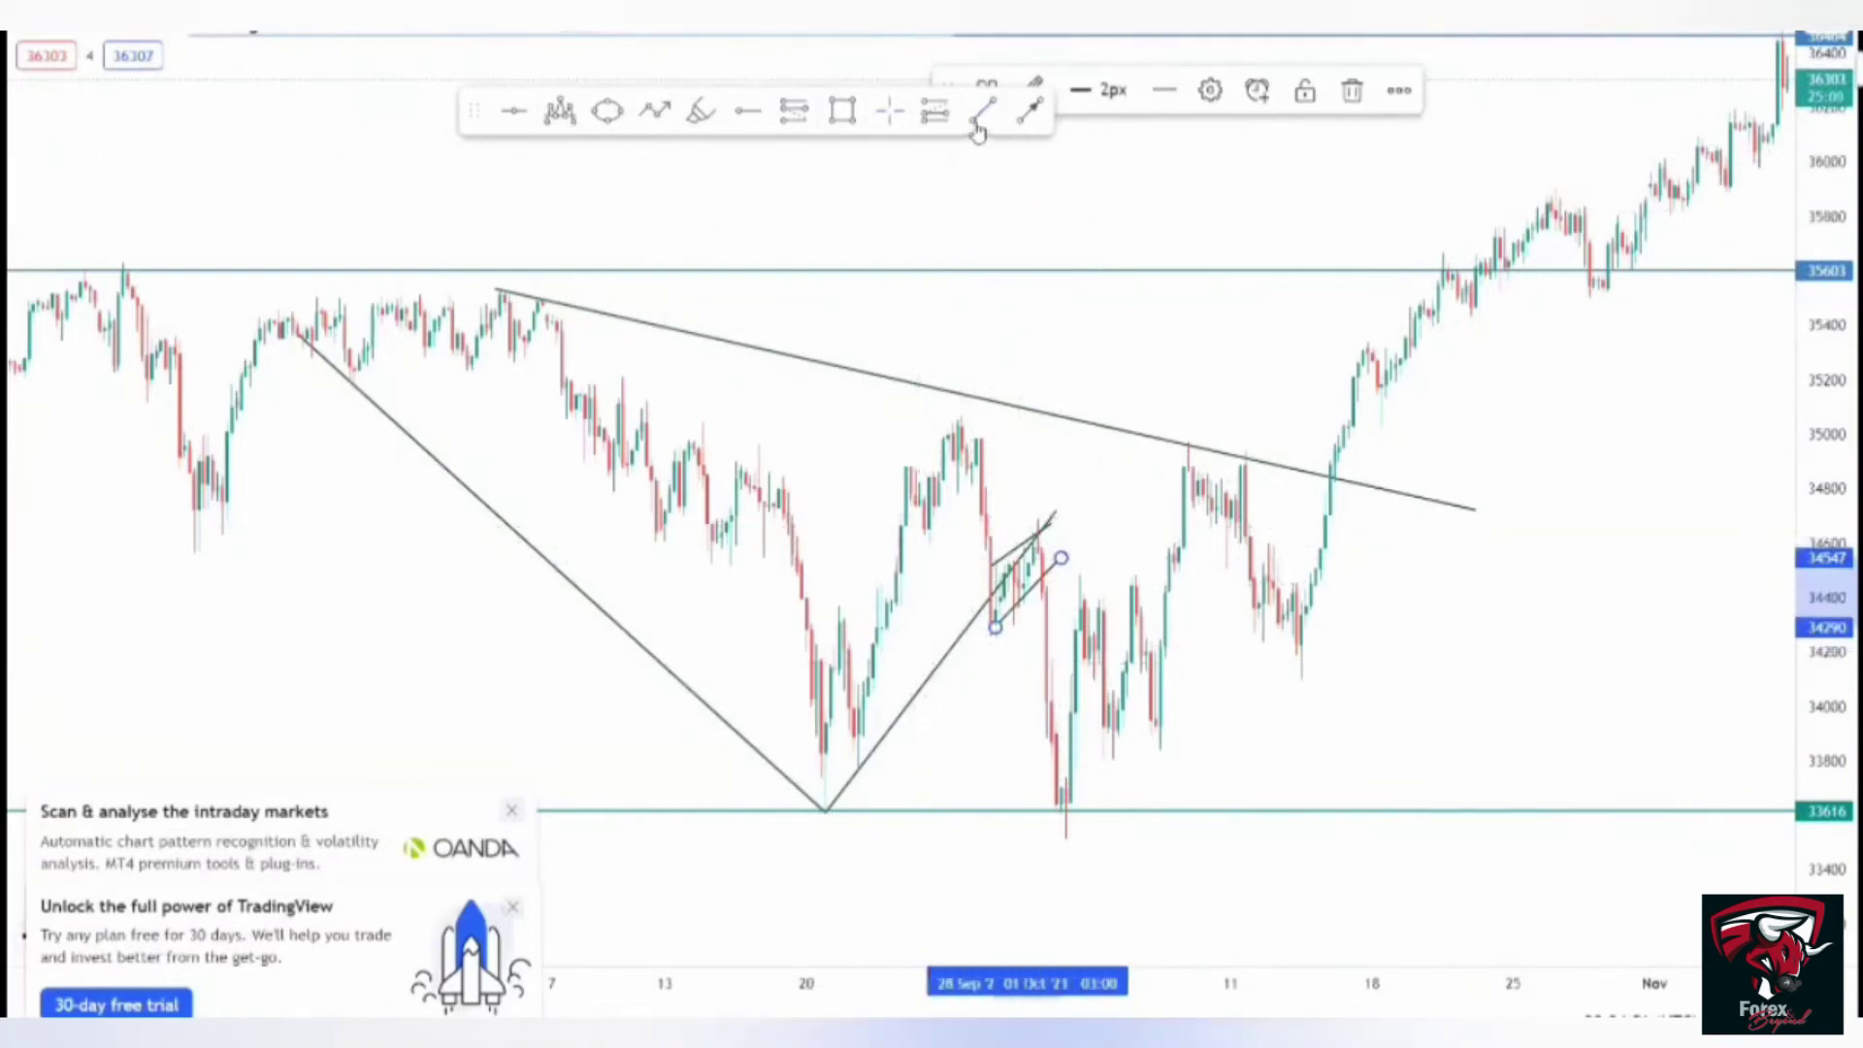
- Enclose the late-September rise between trend lines, the lower from about 33797 to 35049 and the upper from about 34352 to 35120
{"action": "left_click", "coordinate": [910, 728]}
{"action": "left_click", "coordinate": [858, 761]}
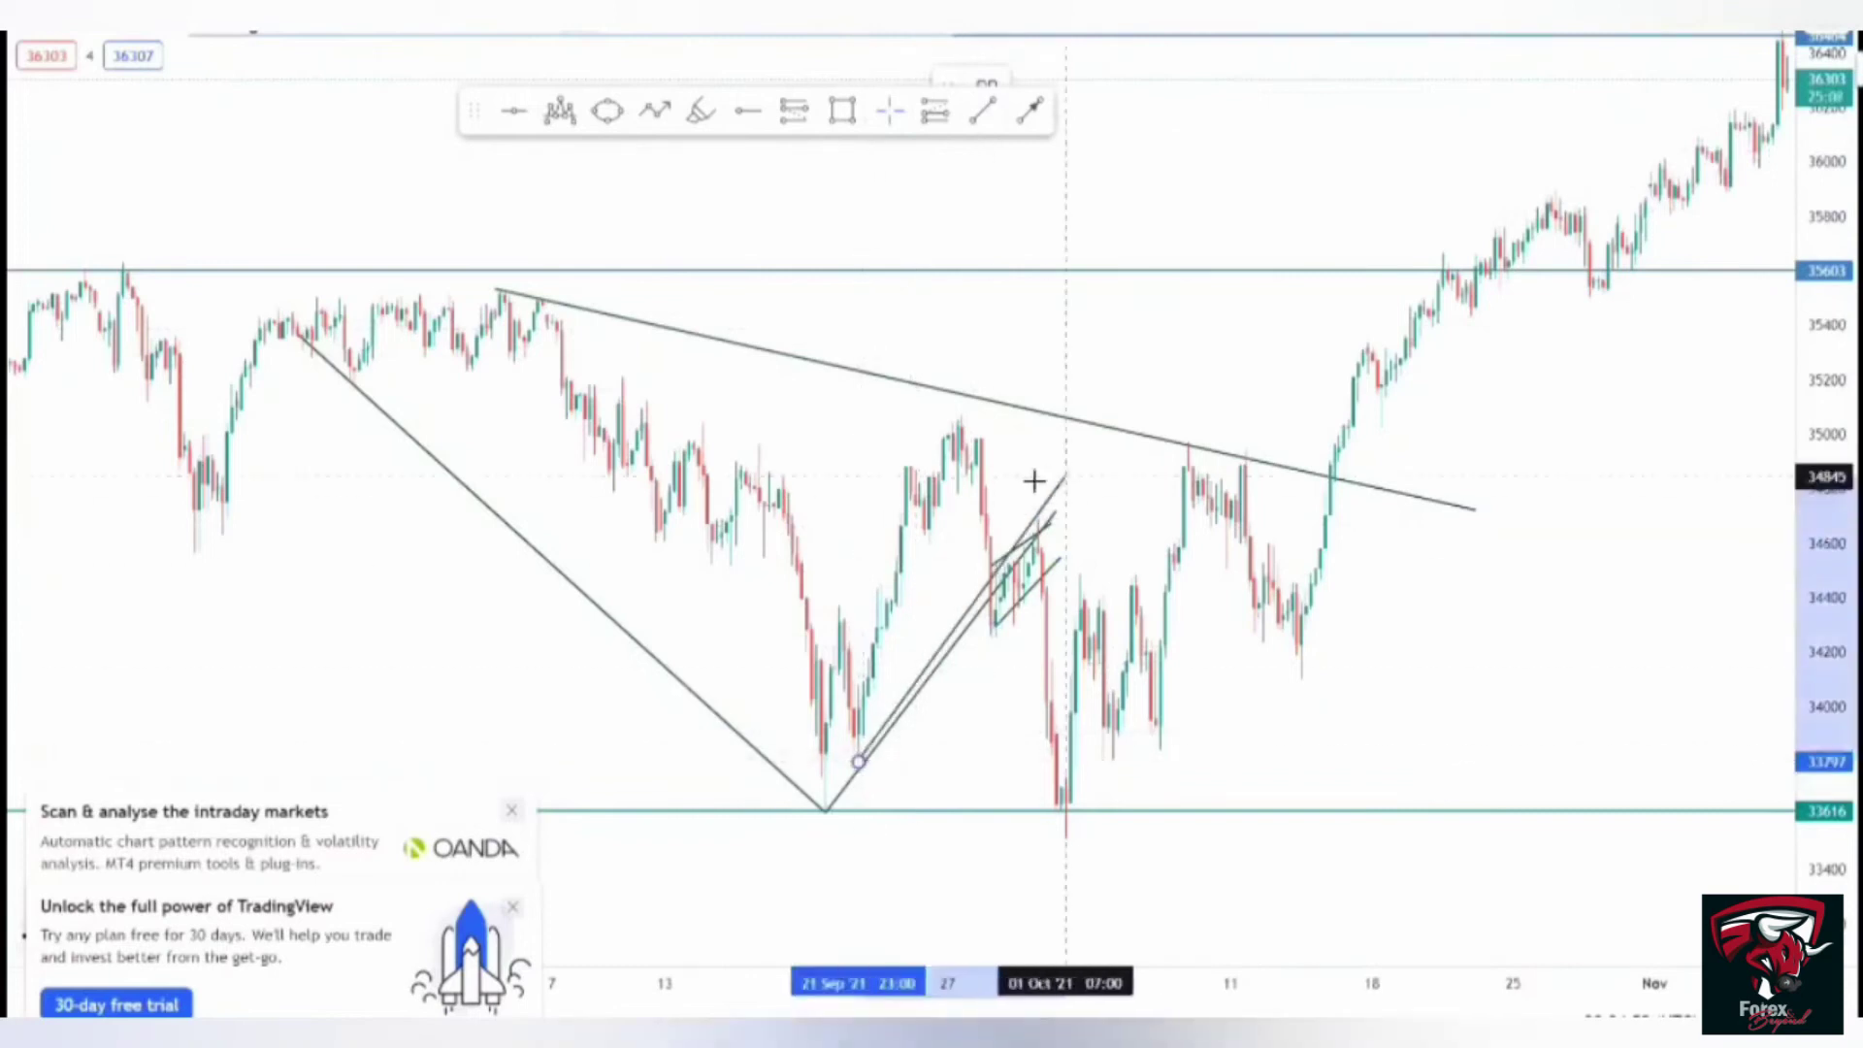
{"action": "left_click", "coordinate": [976, 420]}
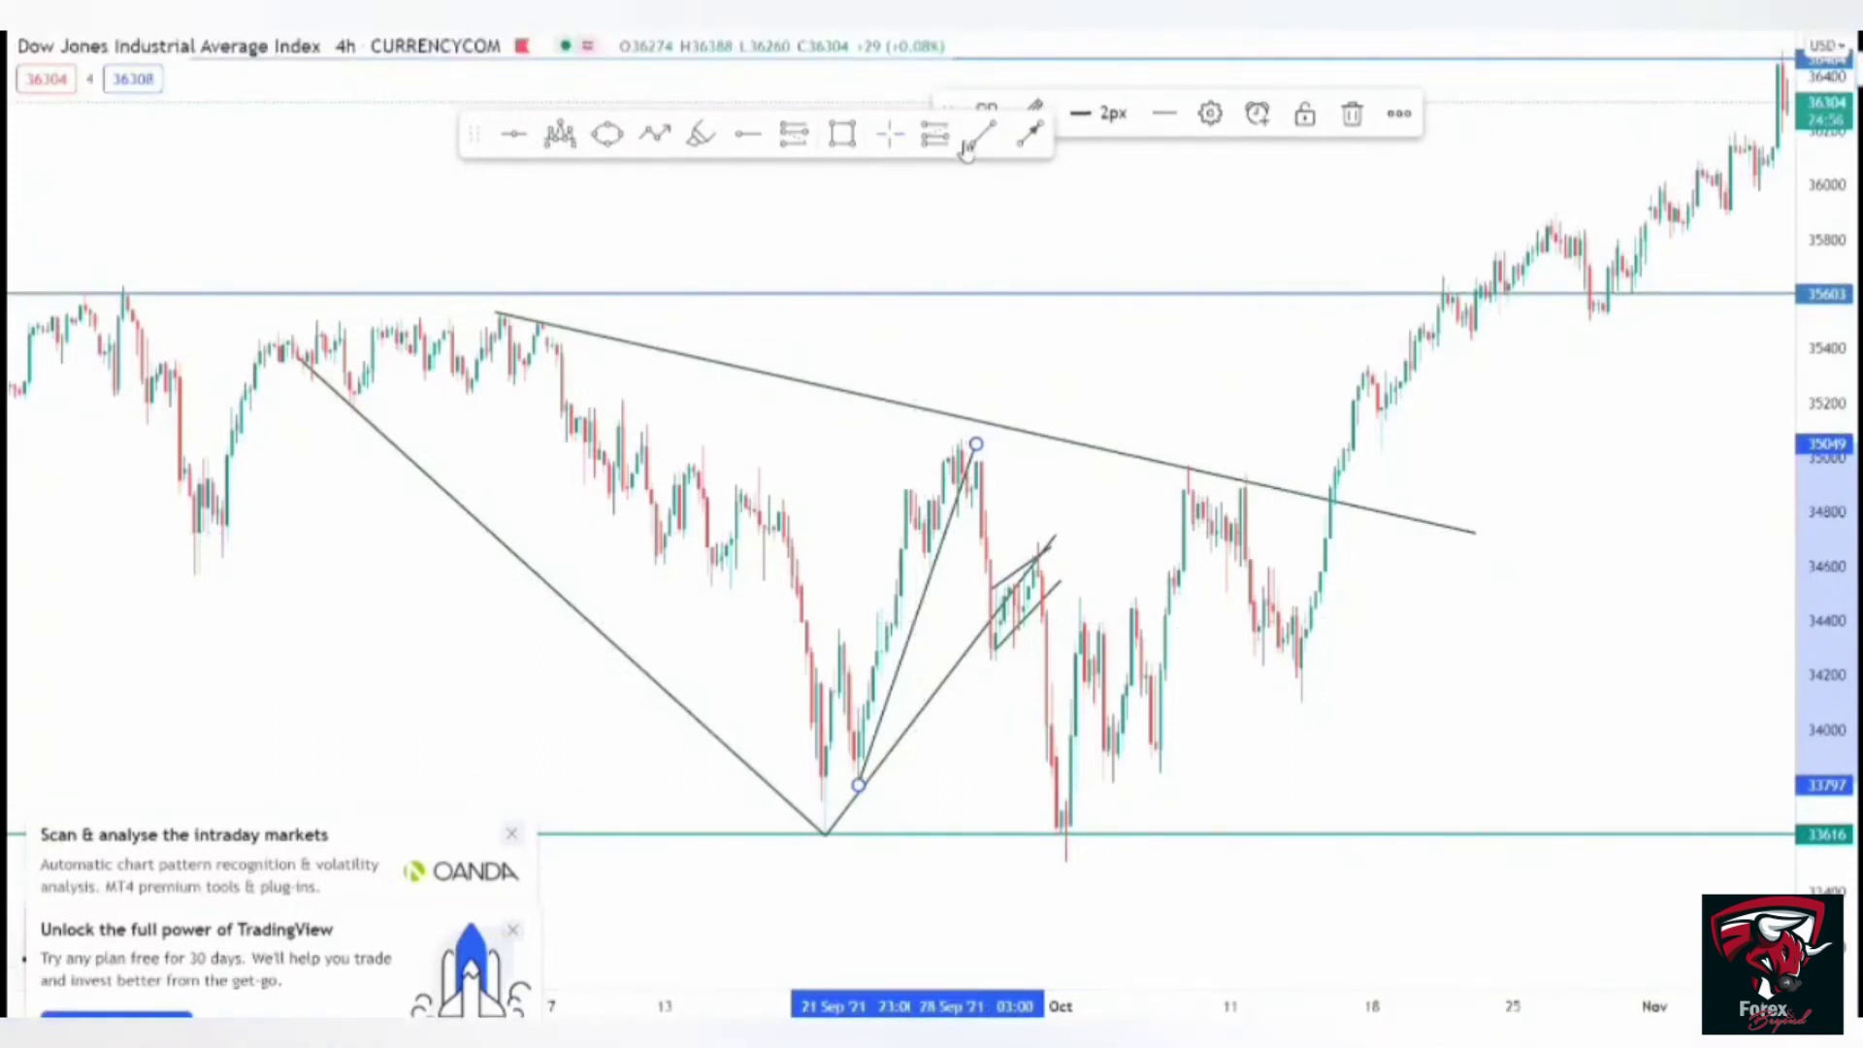
{"action": "left_click", "coordinate": [830, 633]}
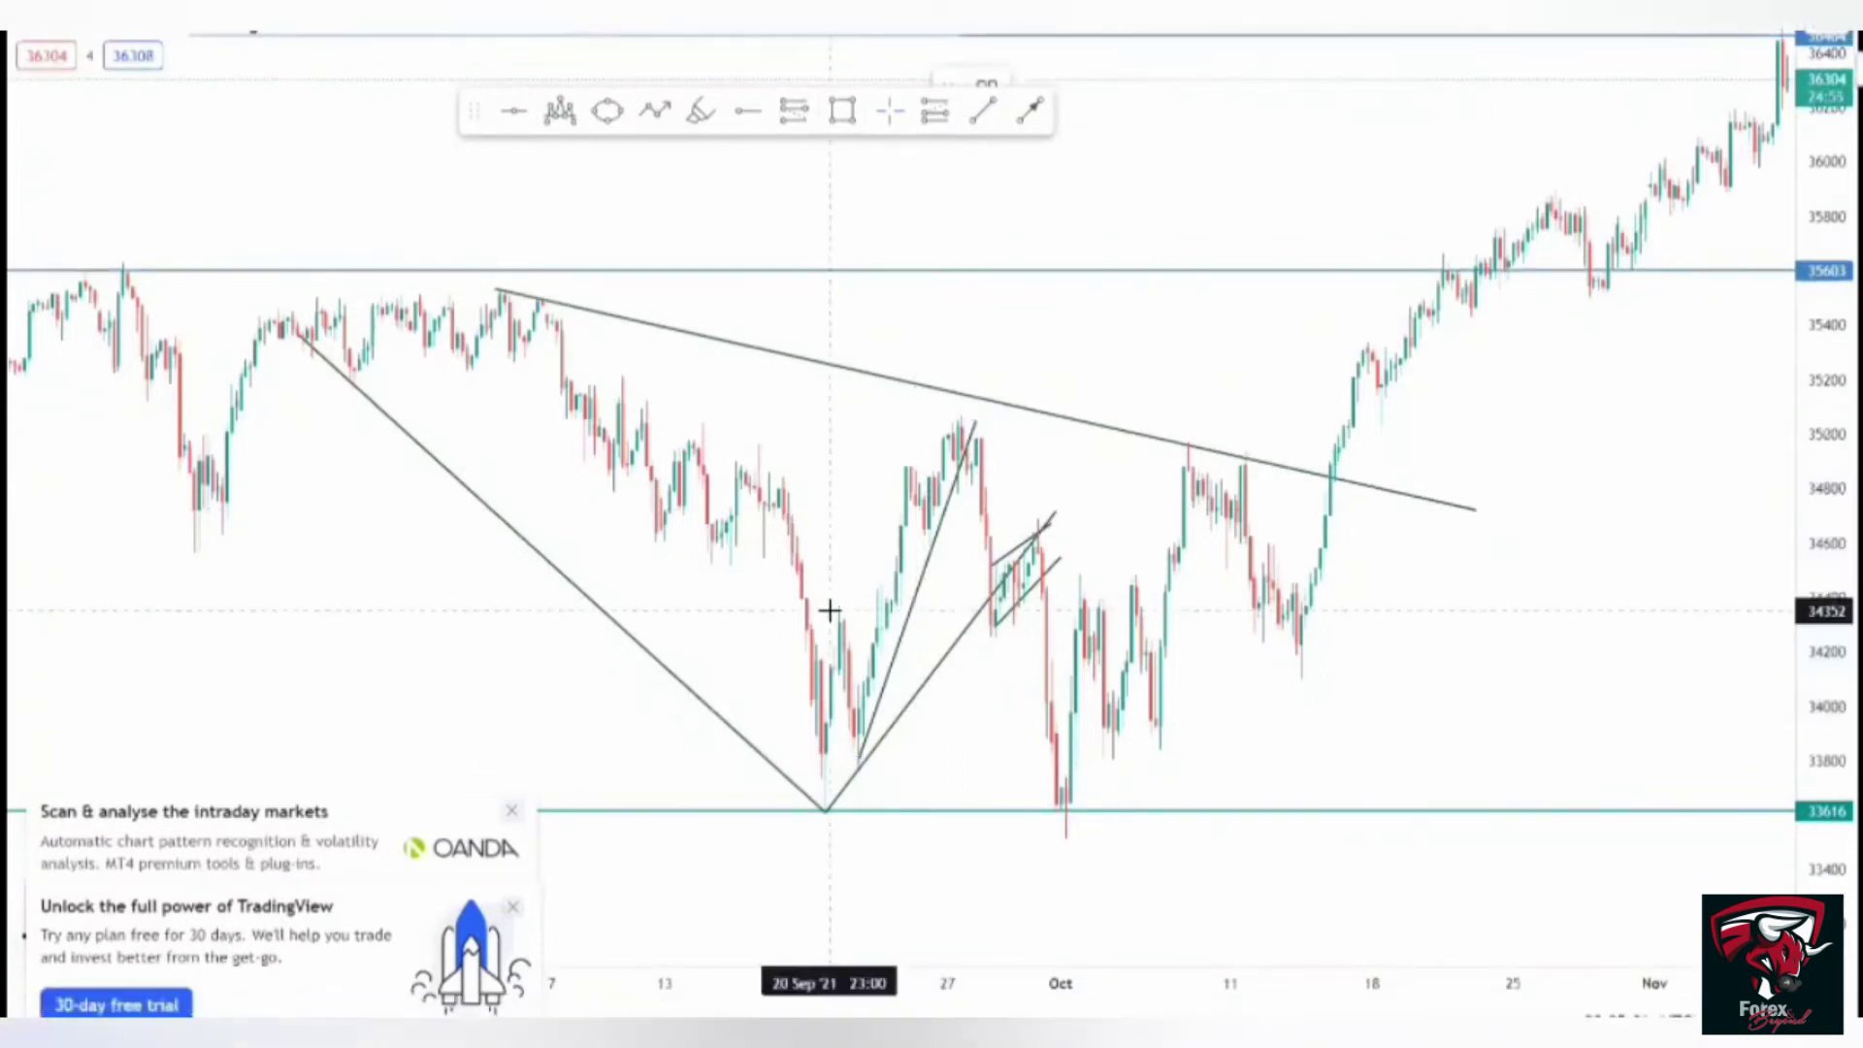
{"action": "left_click", "coordinate": [965, 402]}
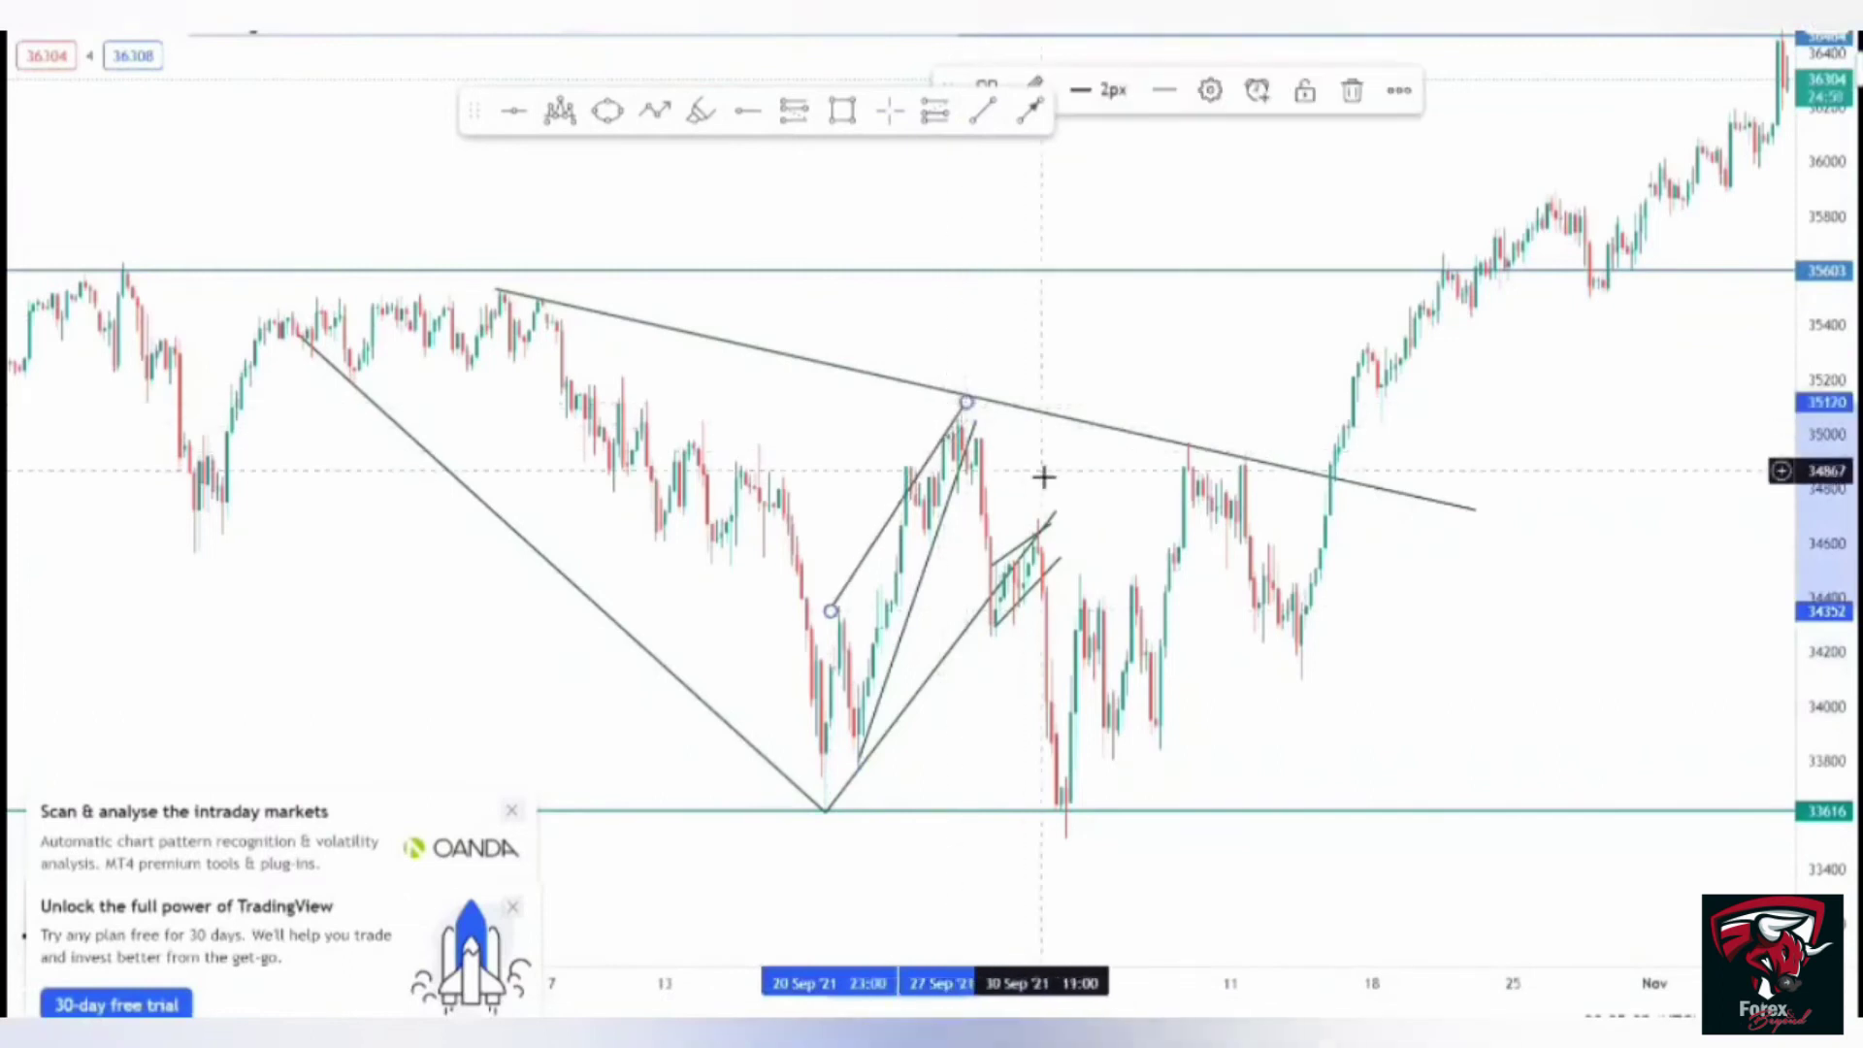
- Mark the early-October range with rectangle zones, a lower one at about 33837–33908 and an upper one at about 34410–34475
{"action": "scroll", "coordinate": [1140, 707], "scroll_direction": "right", "scroll_amount": 3}
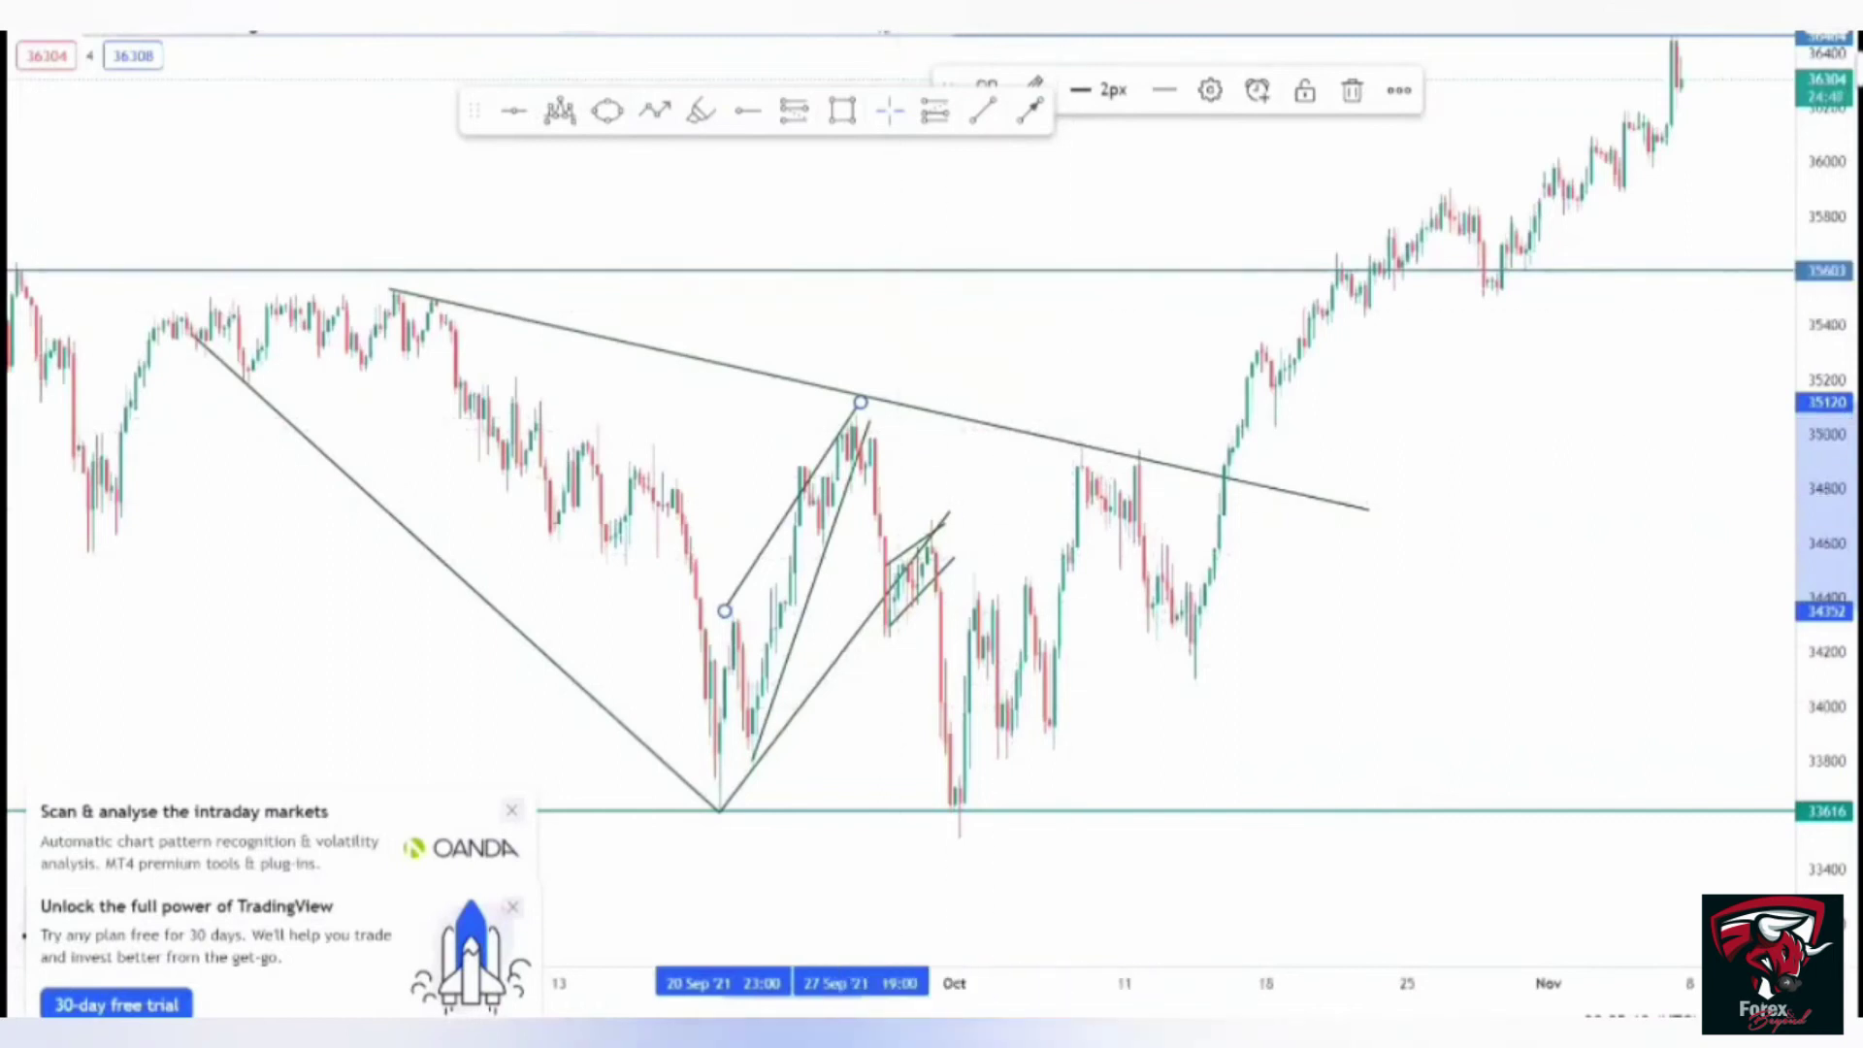
{"action": "left_click", "coordinate": [842, 111]}
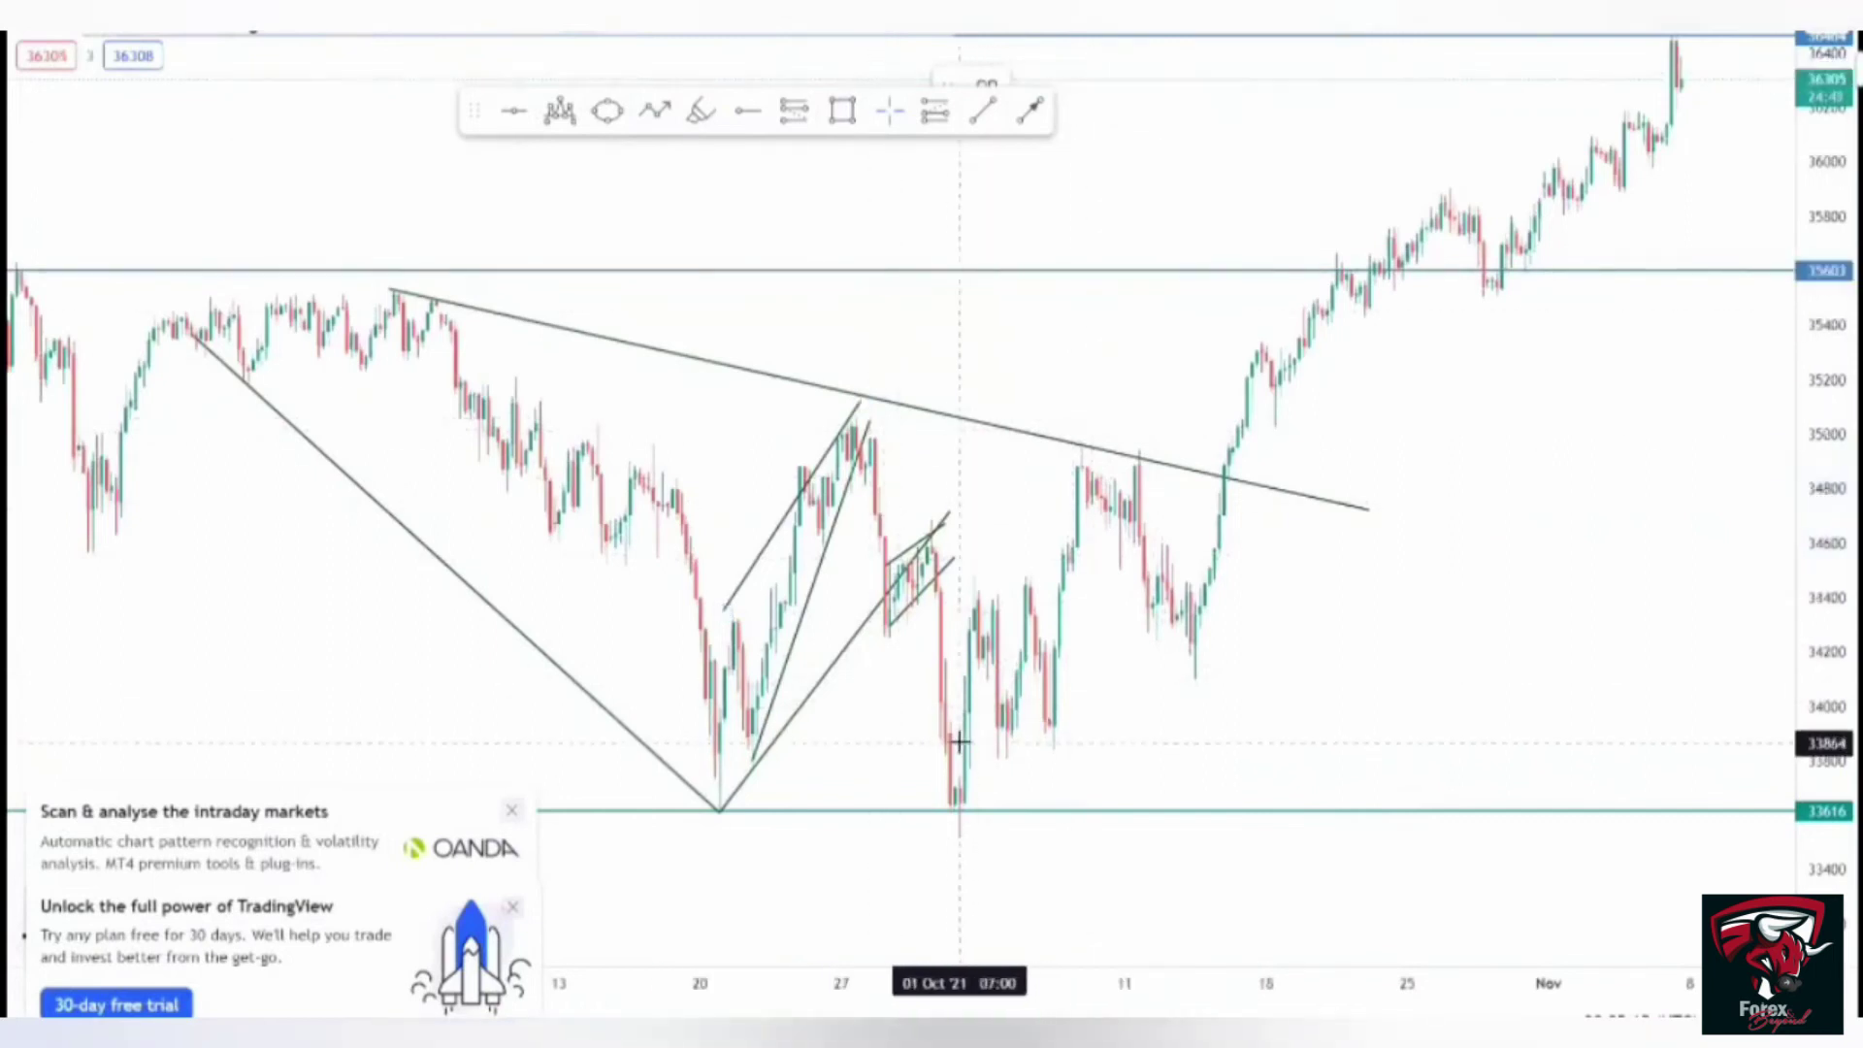
{"action": "mouse_move", "coordinate": [927, 732]}
{"action": "left_mouse_down"}
{"action": "mouse_move", "coordinate": [1044, 780]}
{"action": "mouse_move", "coordinate": [1162, 756]}
{"action": "left_mouse_up"}
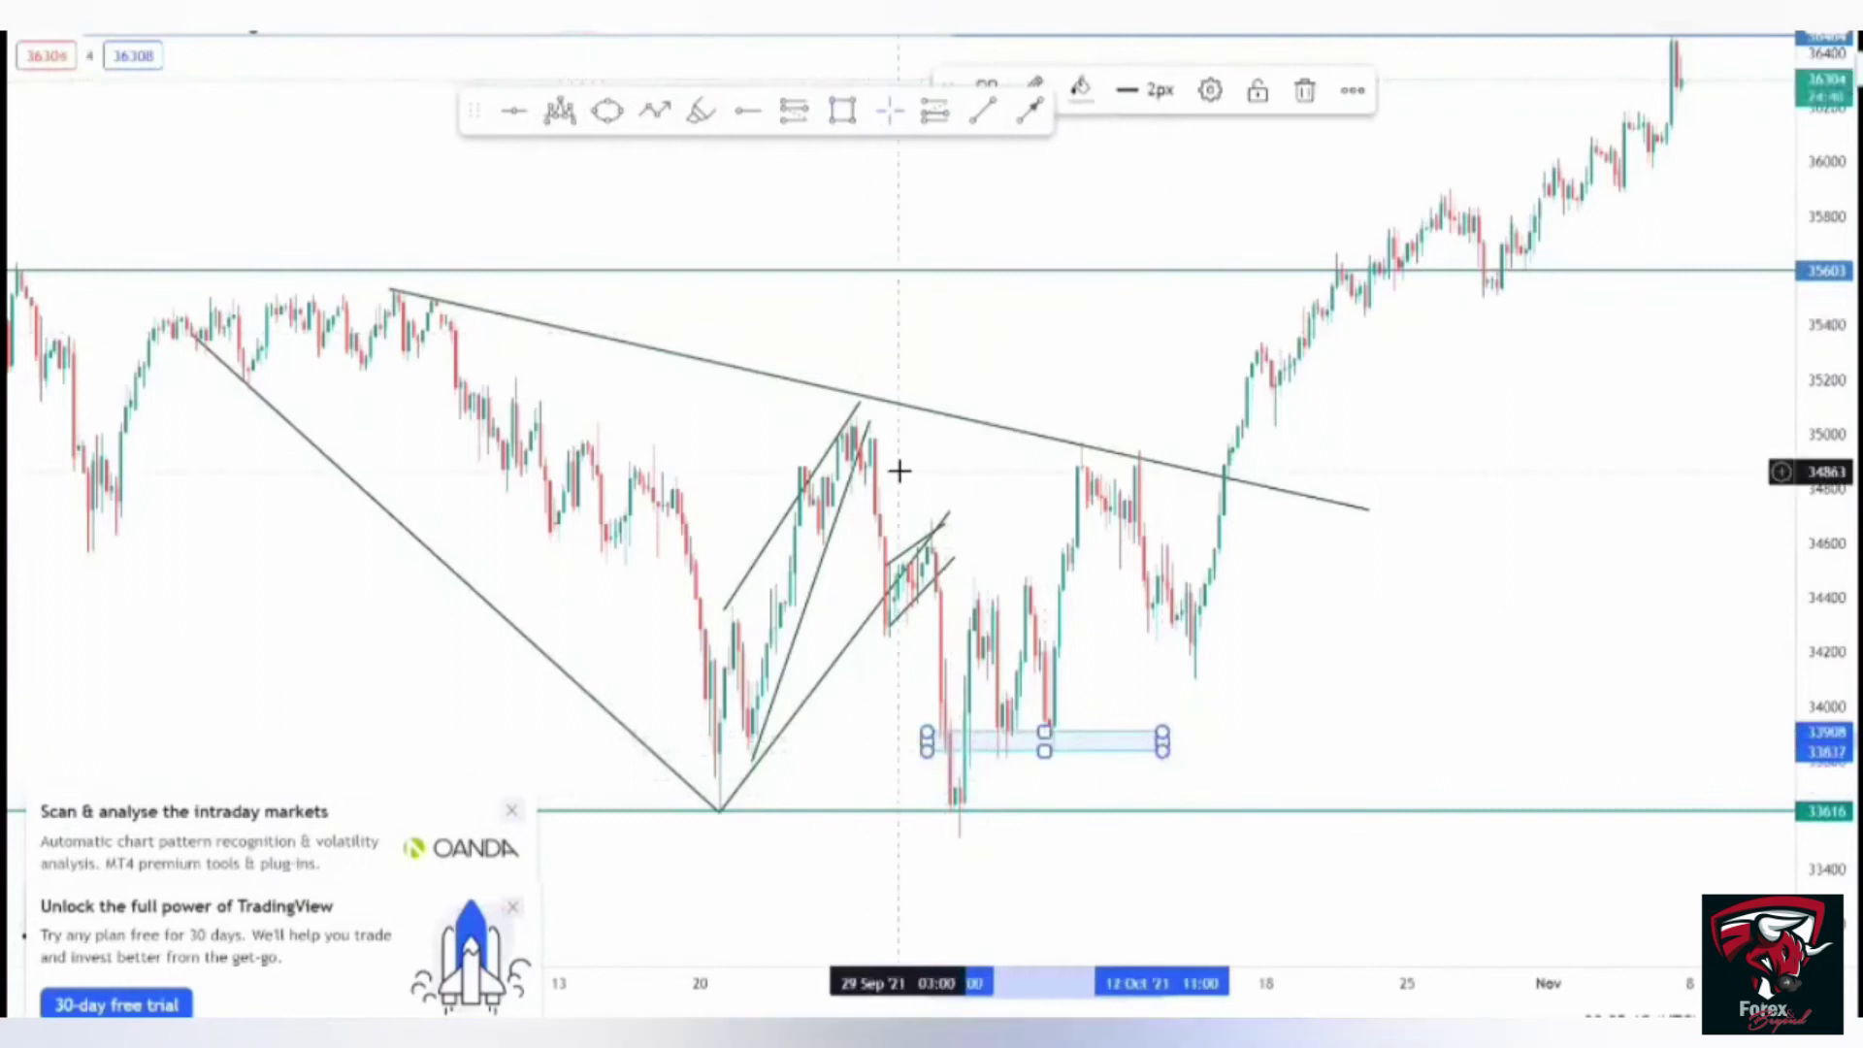
{"action": "left_click_drag", "start_coordinate": [1010, 594], "coordinate": [1073, 594]}
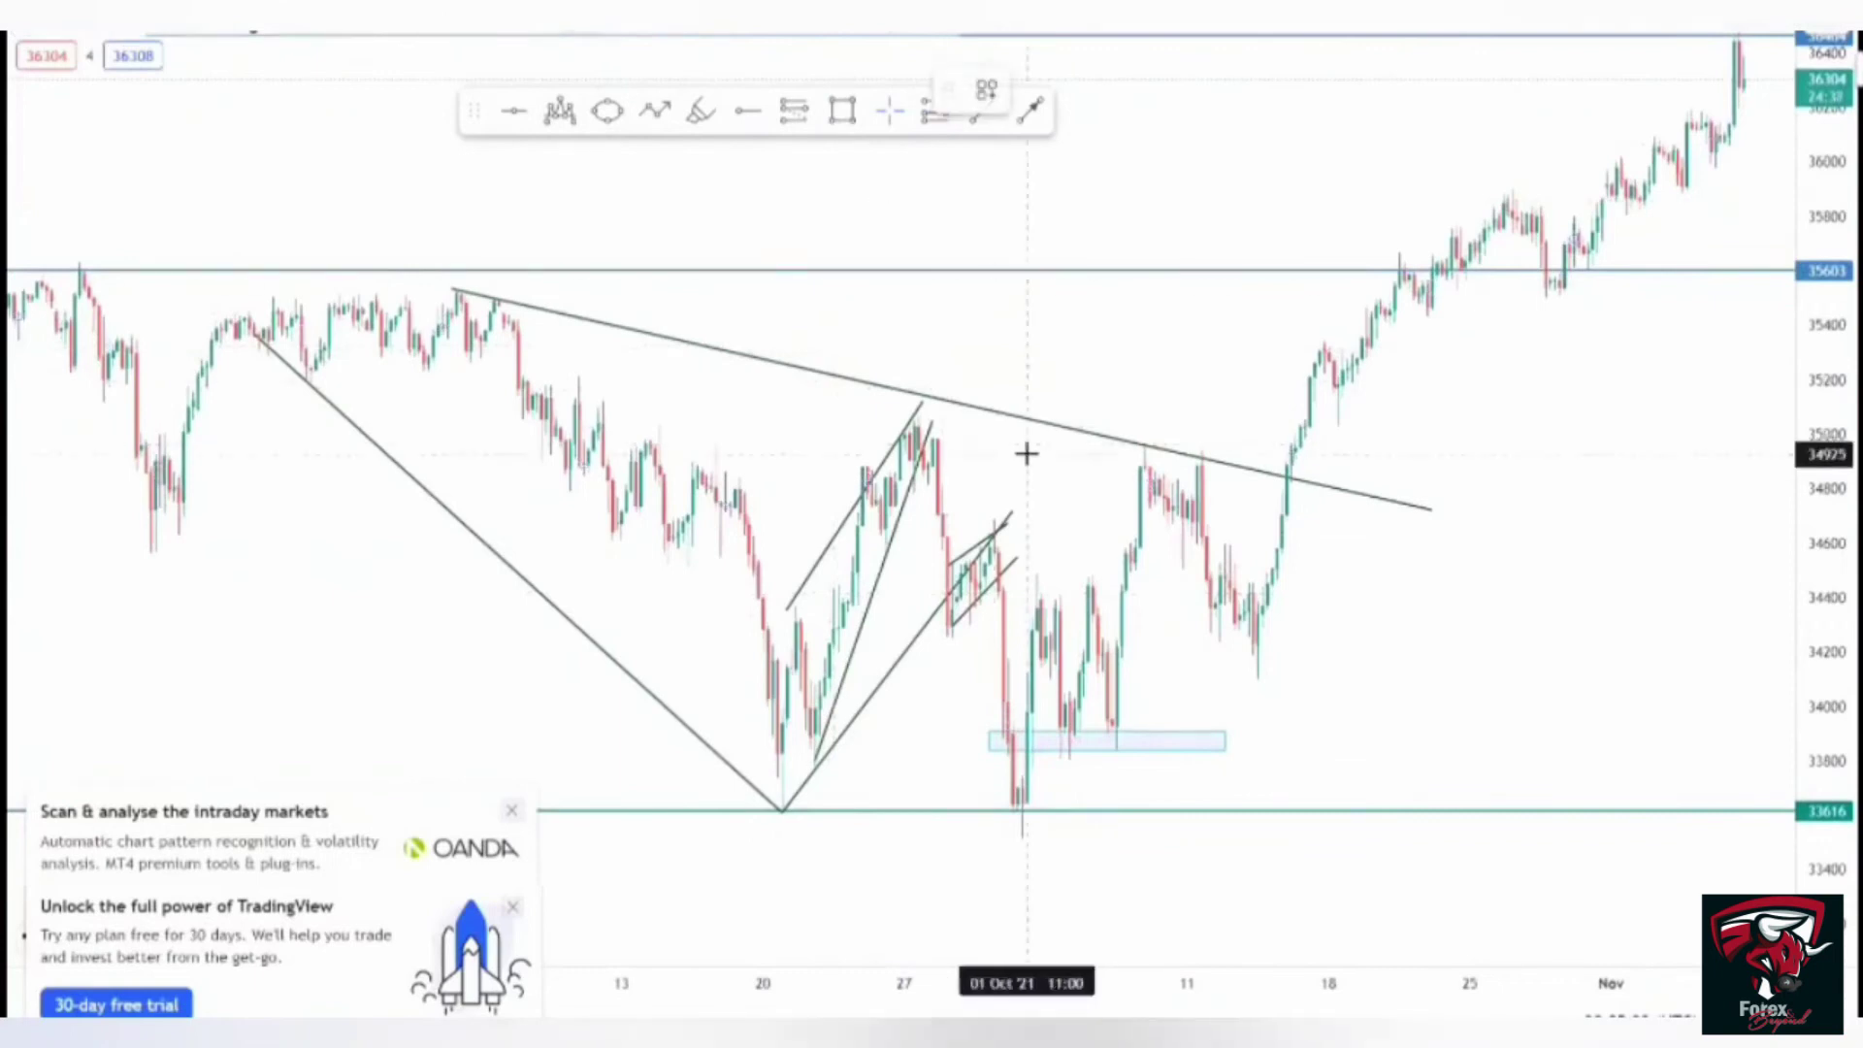
{"action": "mouse_move", "coordinate": [978, 576]}
{"action": "left_mouse_down"}
{"action": "mouse_move", "coordinate": [1134, 615]}
{"action": "mouse_move", "coordinate": [1190, 595]}
{"action": "left_mouse_up"}
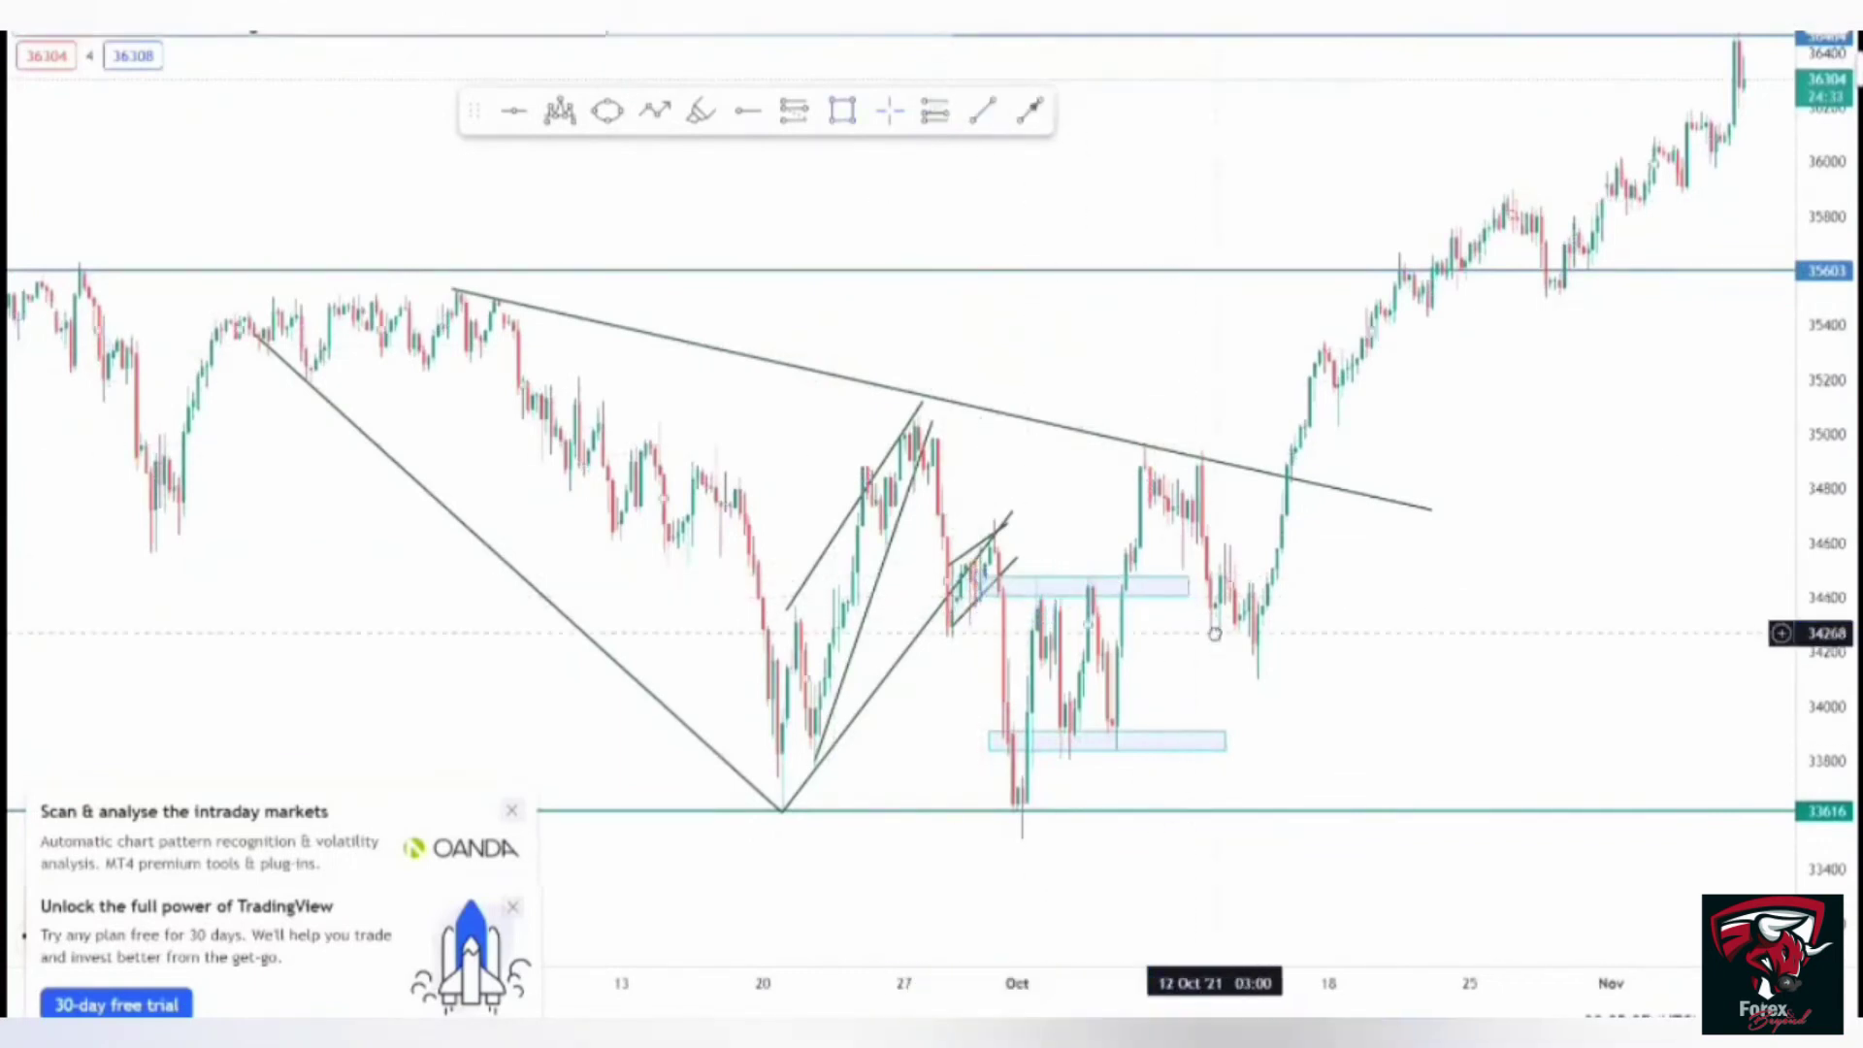
- Draw a rising trend line under the October lows from about 33615 on 1 October to about 34445
{"action": "left_click_drag", "start_coordinate": [817, 839], "coordinate": [726, 700]}
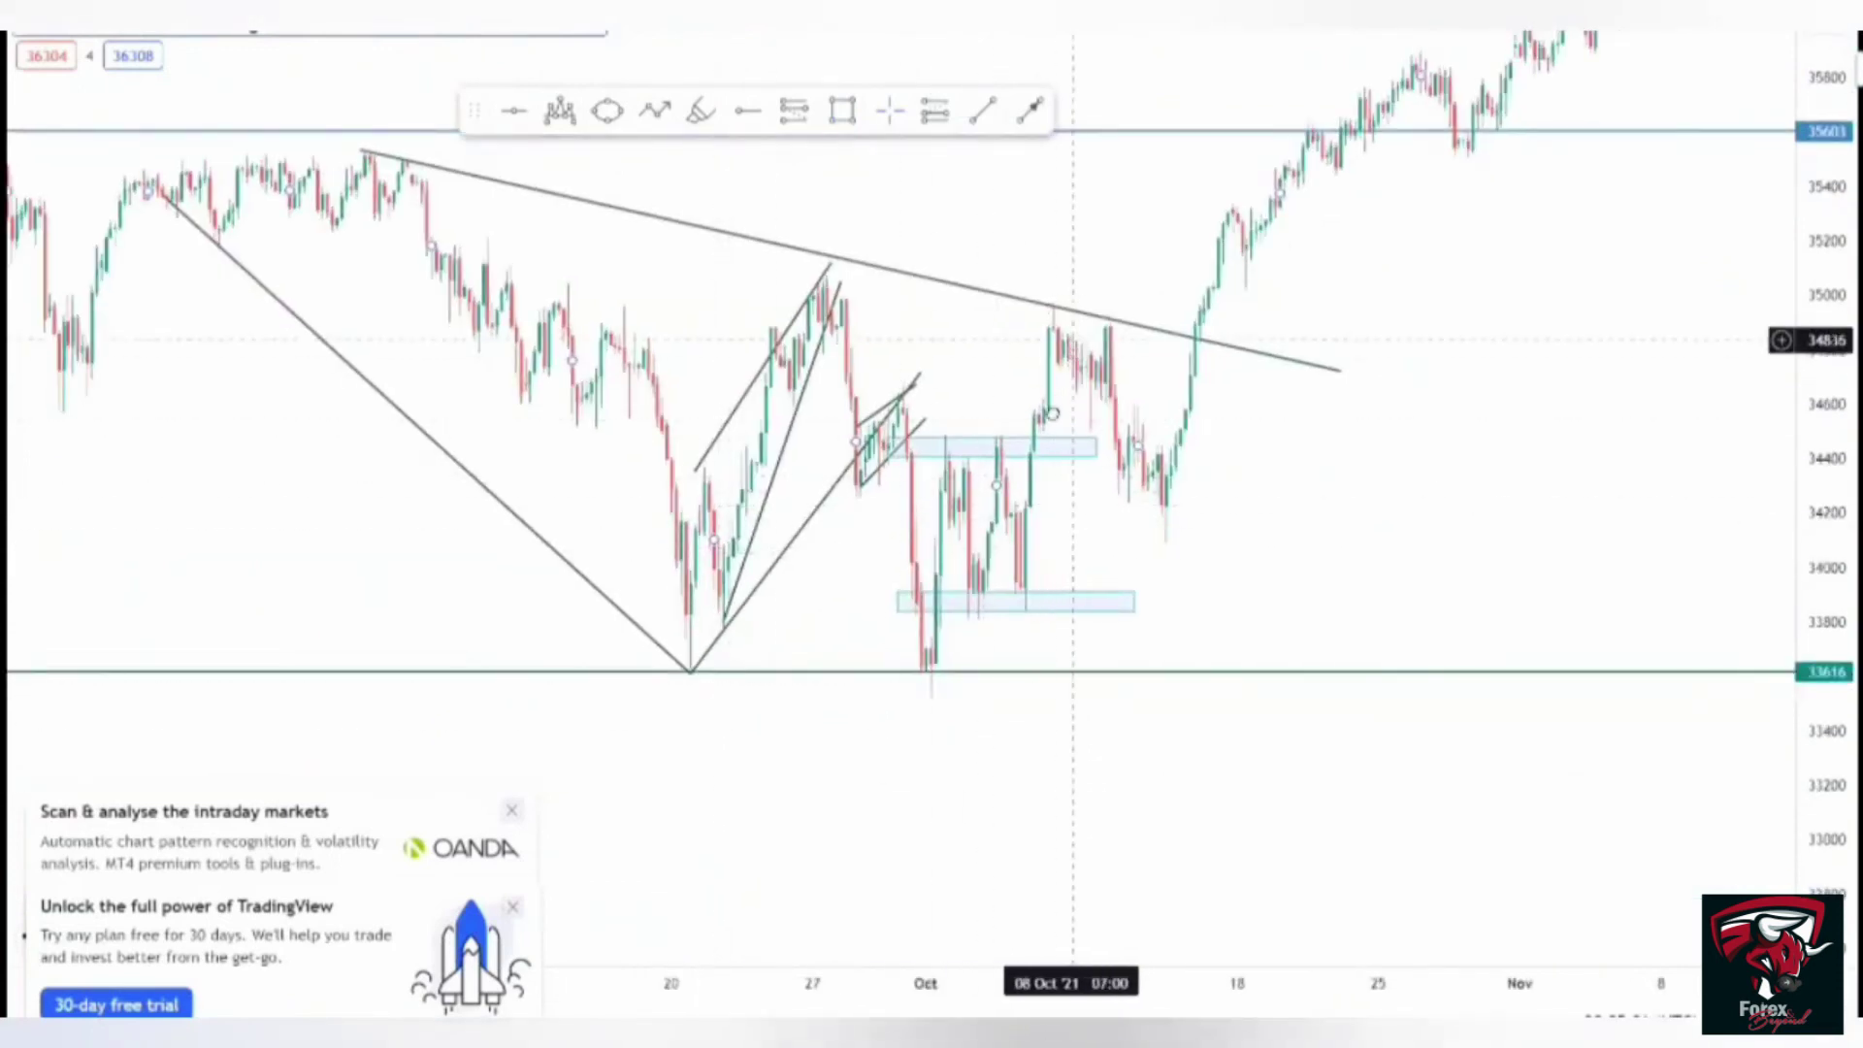
{"action": "left_click_drag", "start_coordinate": [1040, 414], "coordinate": [1007, 459]}
{"action": "left_click_drag", "start_coordinate": [625, 732], "coordinate": [602, 752]}
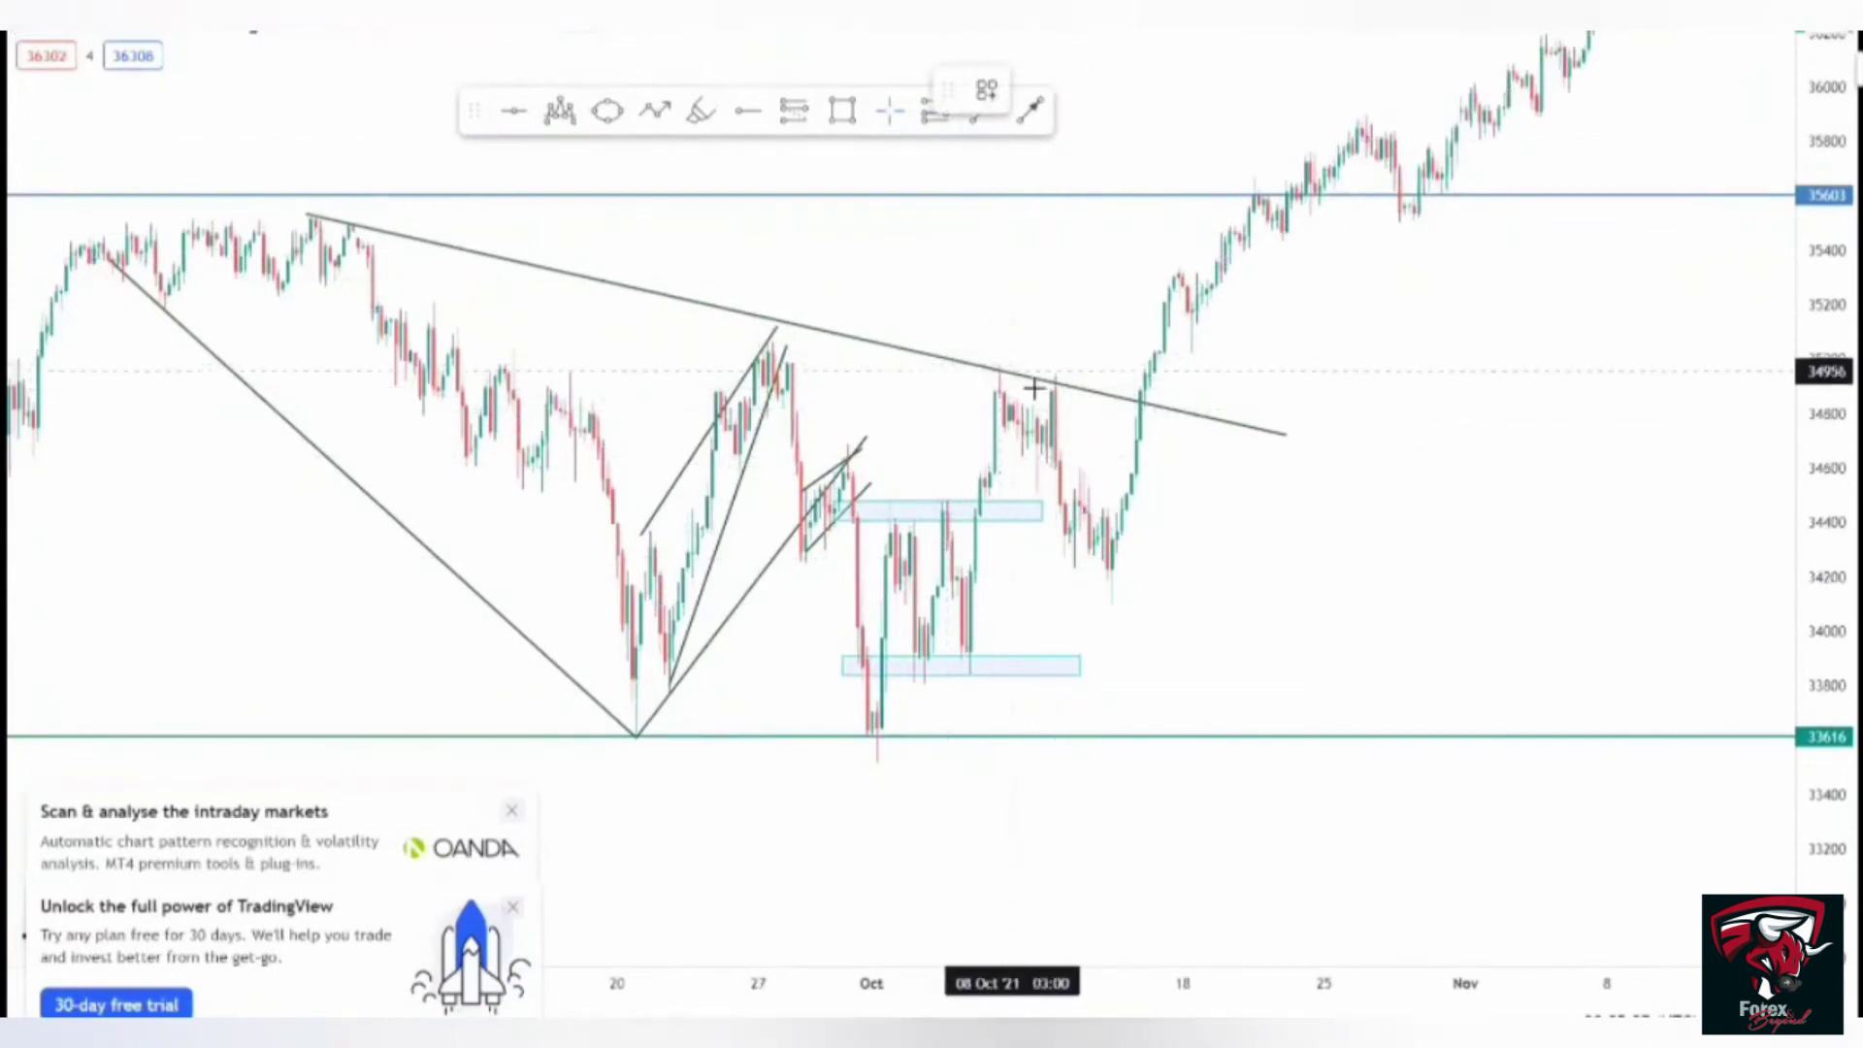
{"action": "left_click", "coordinate": [871, 737]}
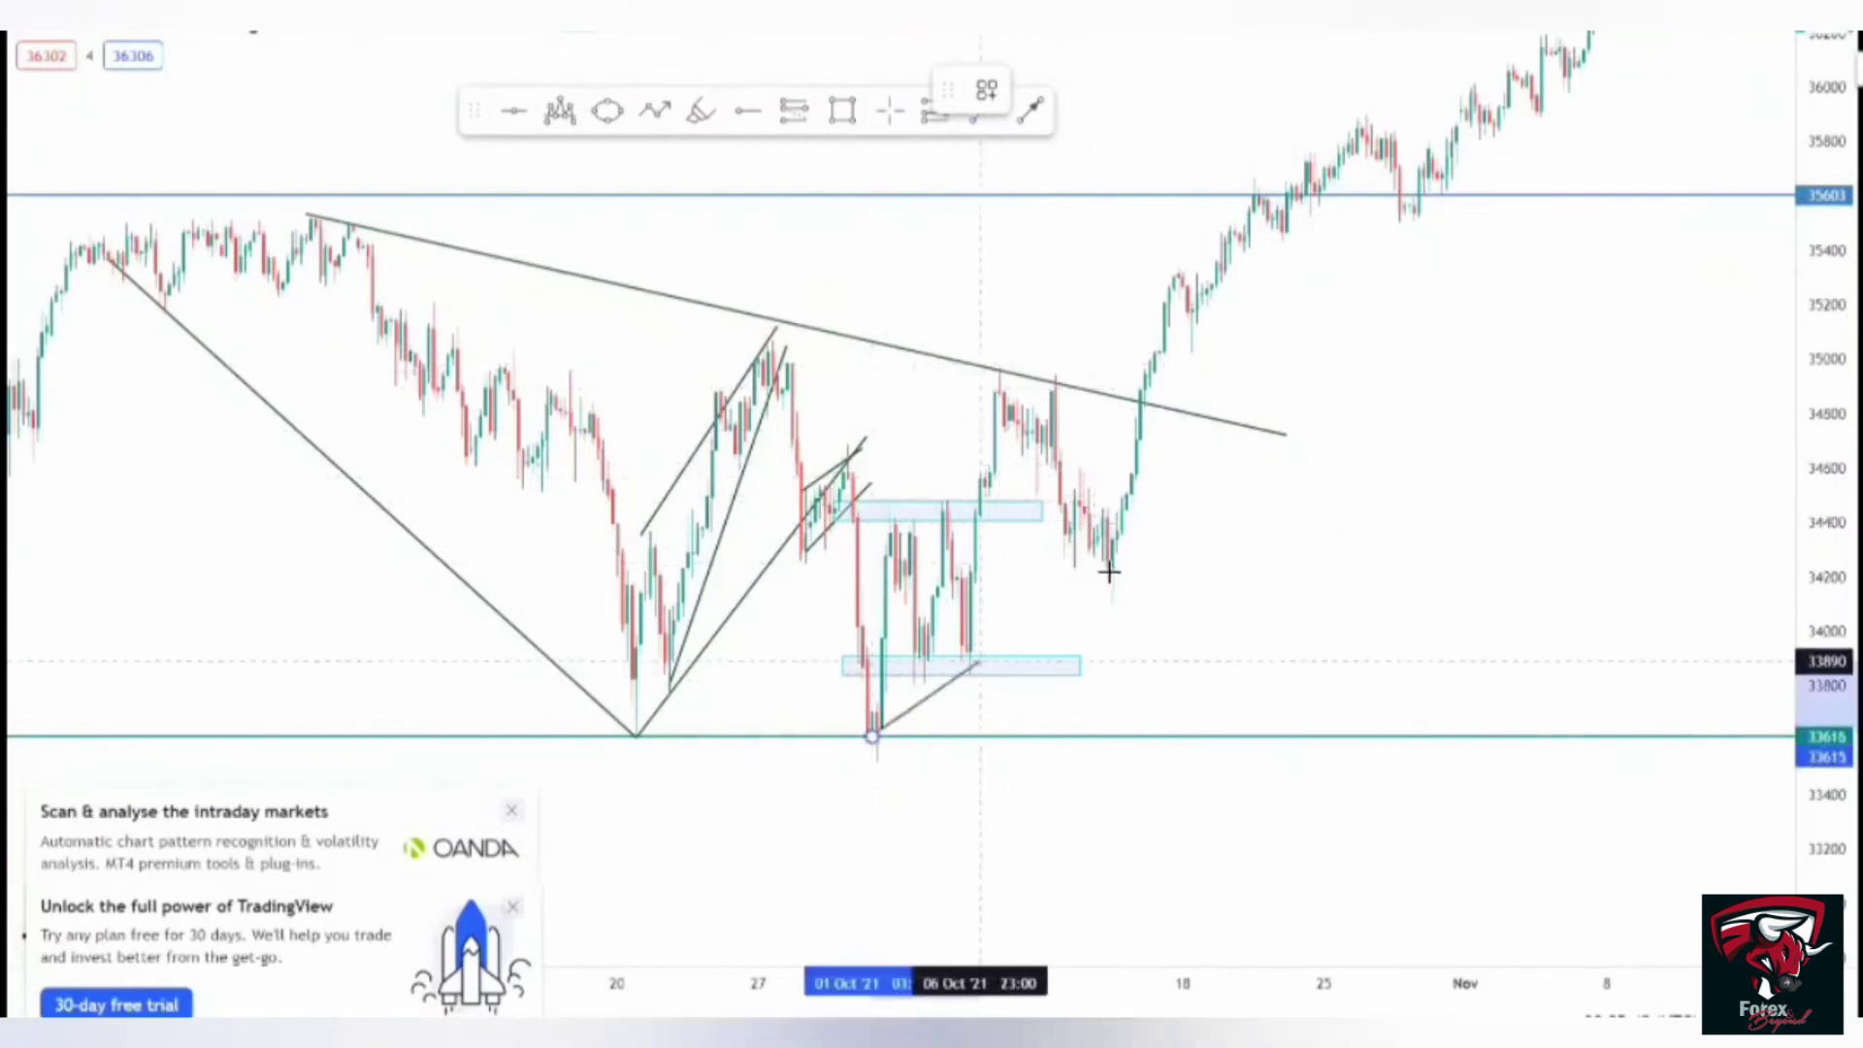
{"action": "left_click", "coordinate": [1221, 510]}
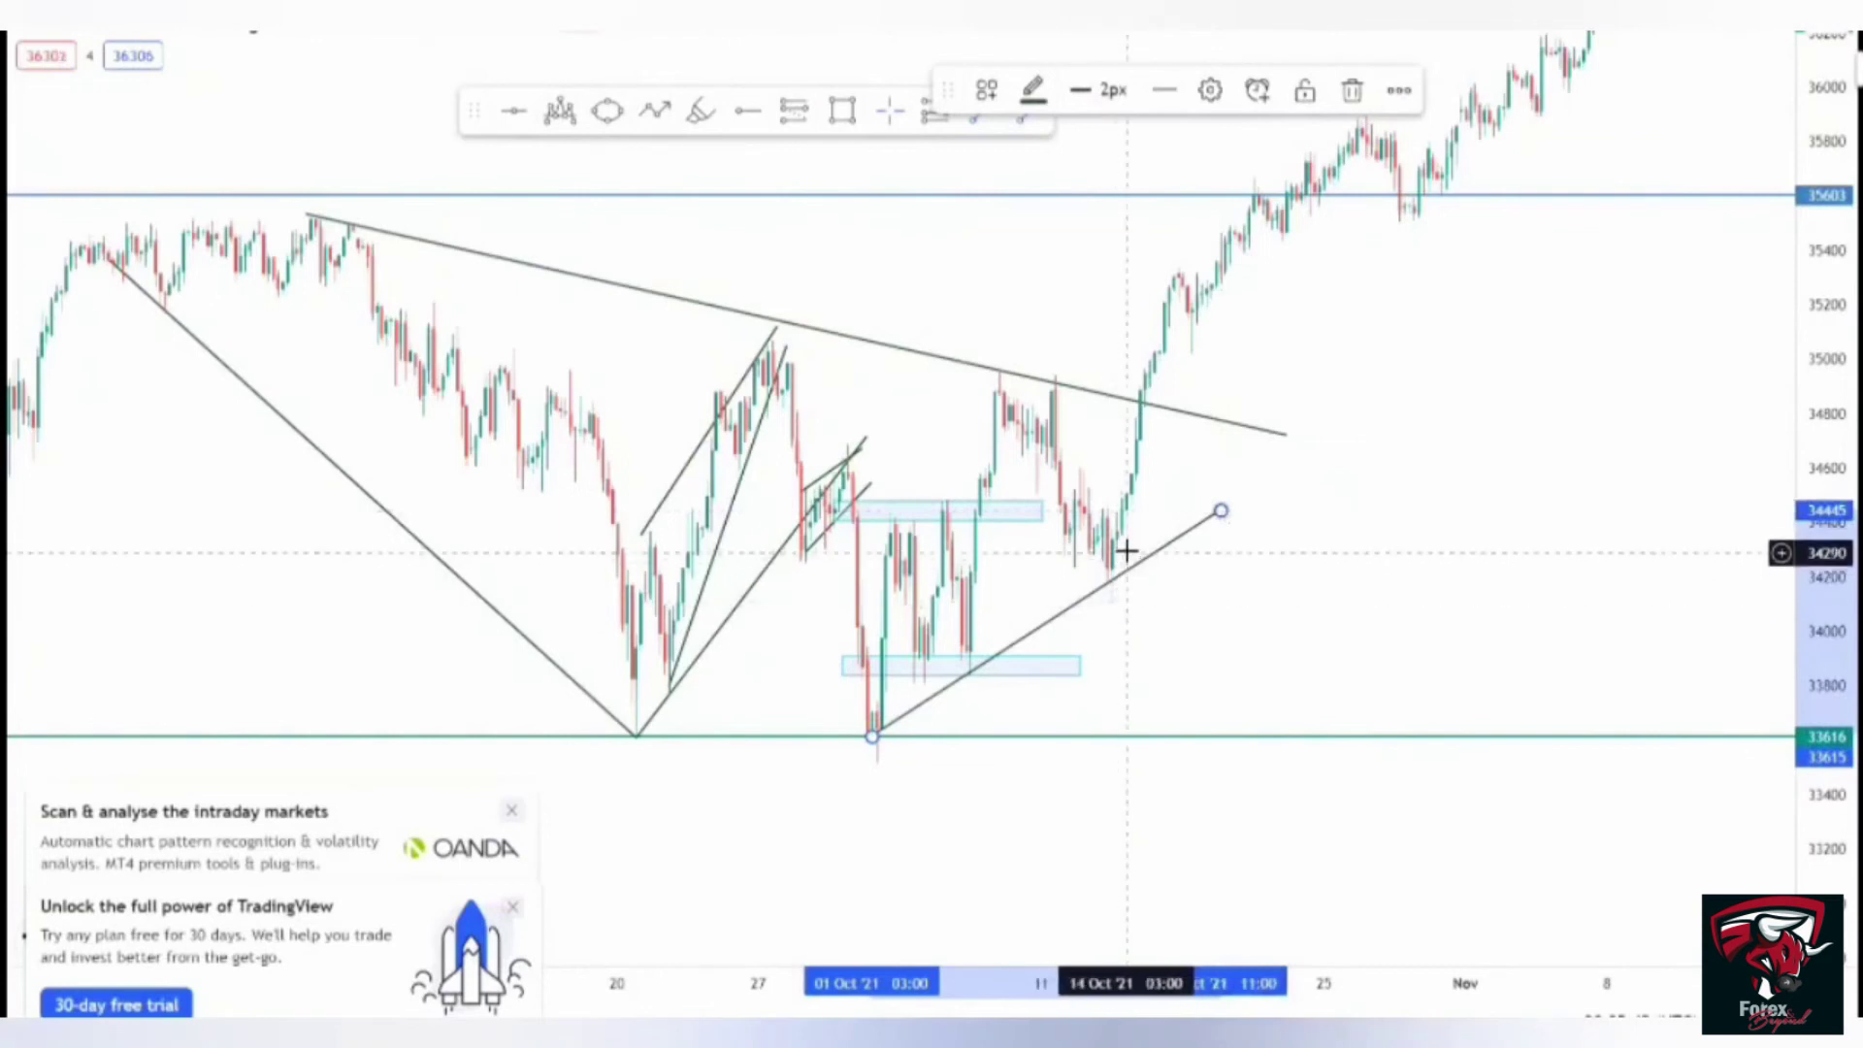
- Draw a rising trend line from about 35520 on 28 October to about 36288 on 10 November, and return to the crosshair cursor
{"action": "left_click_drag", "start_coordinate": [1123, 524], "coordinate": [1113, 563]}
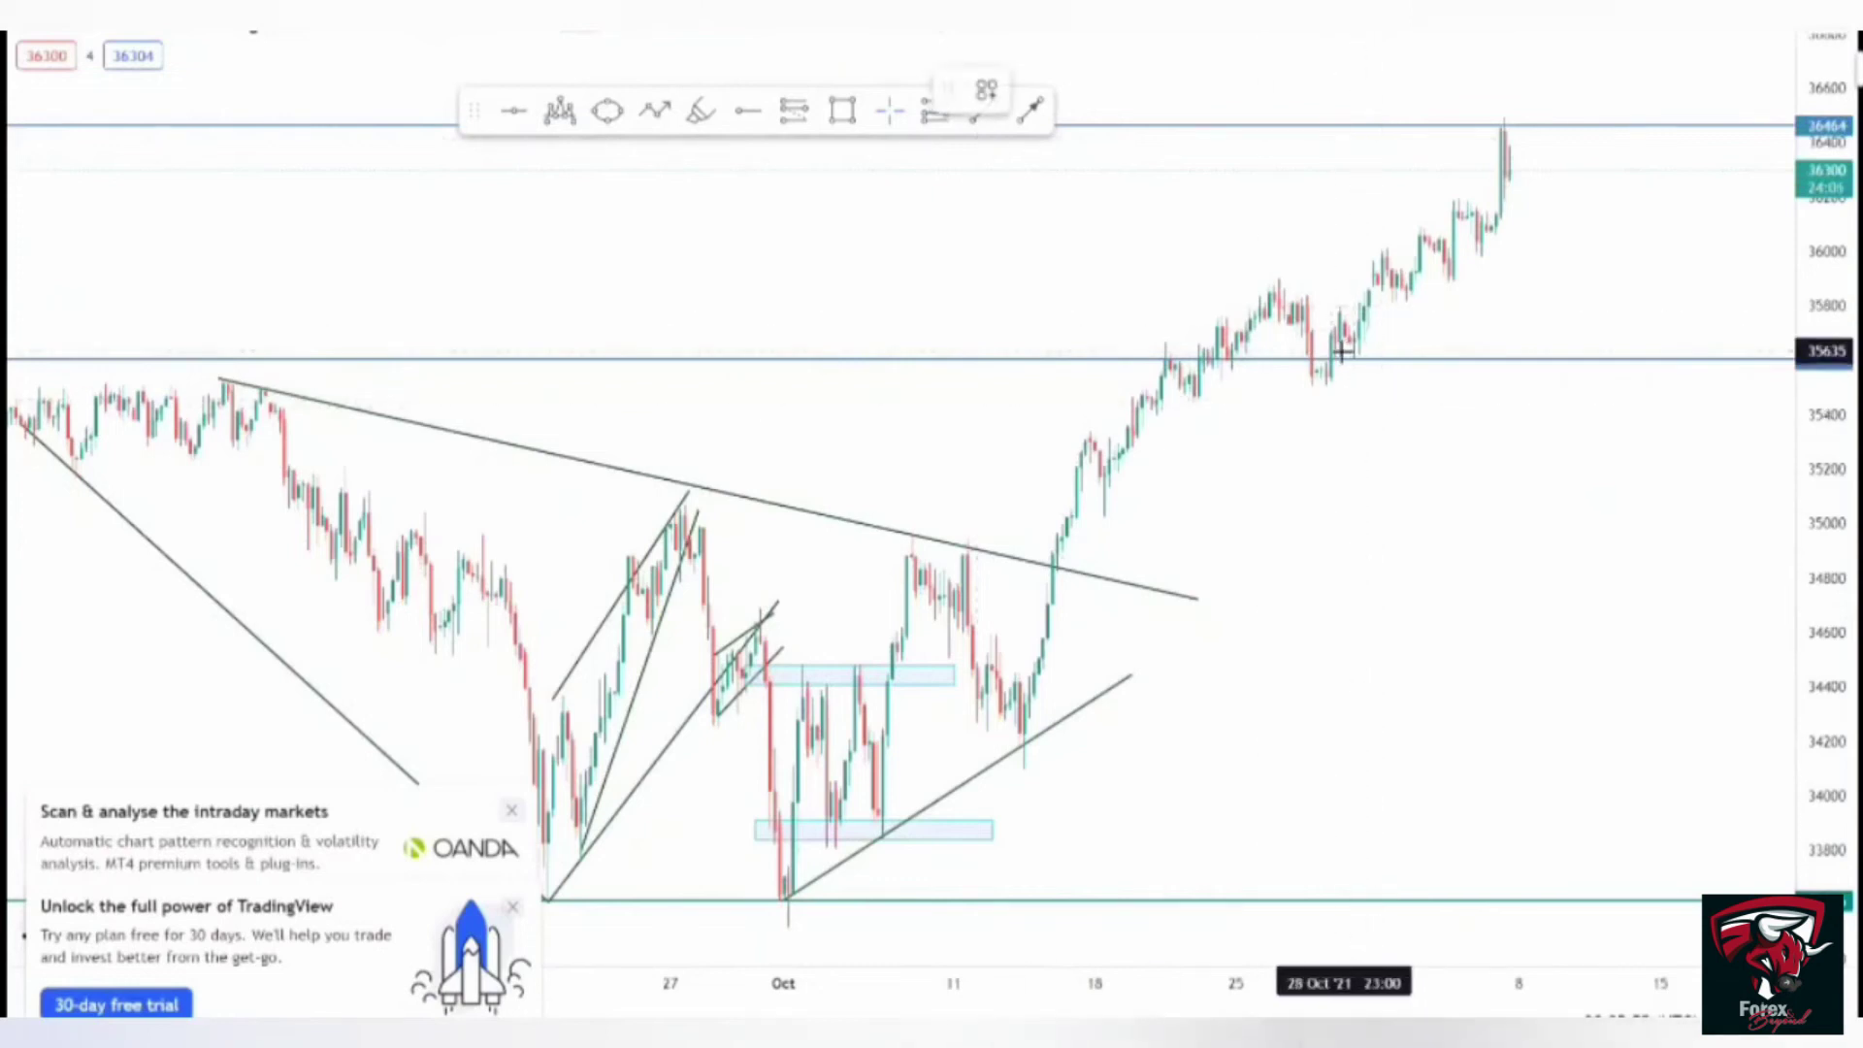
{"action": "left_click", "coordinate": [1329, 380]}
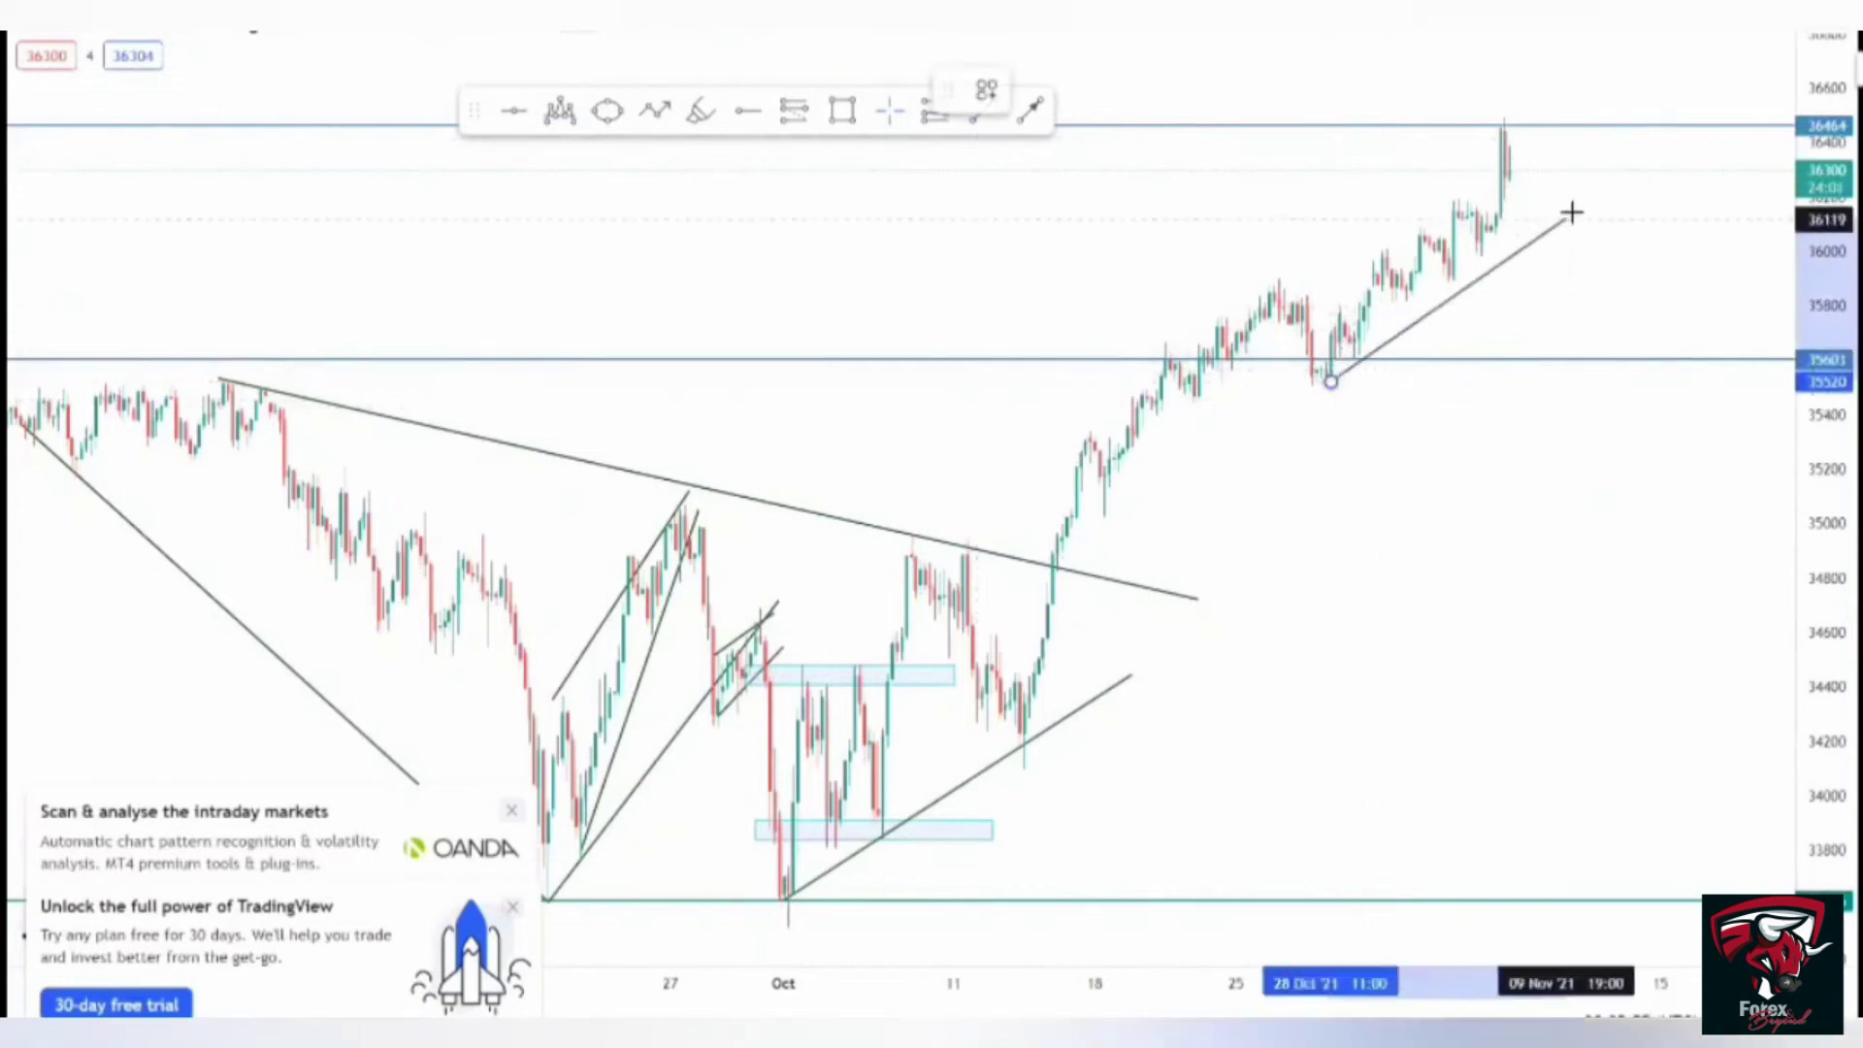
{"action": "left_click", "coordinate": [1581, 172]}
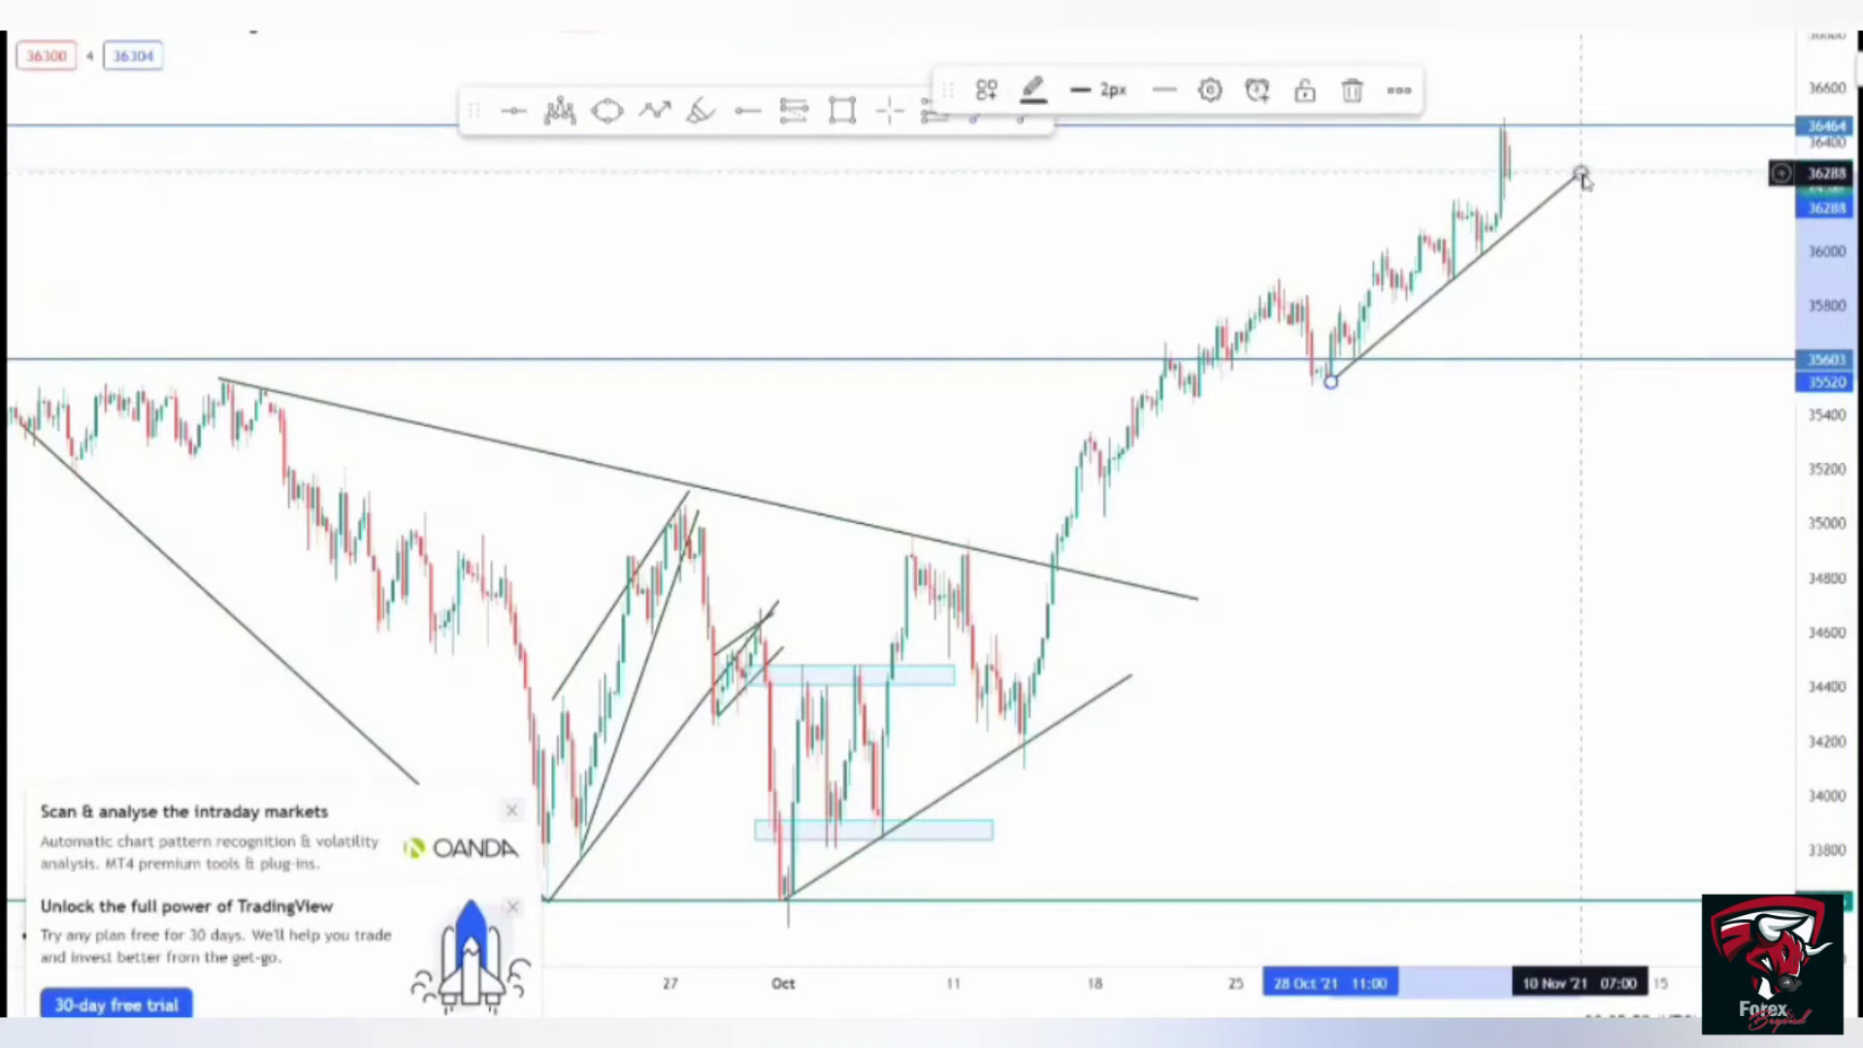
{"action": "left_click", "coordinate": [1446, 195]}
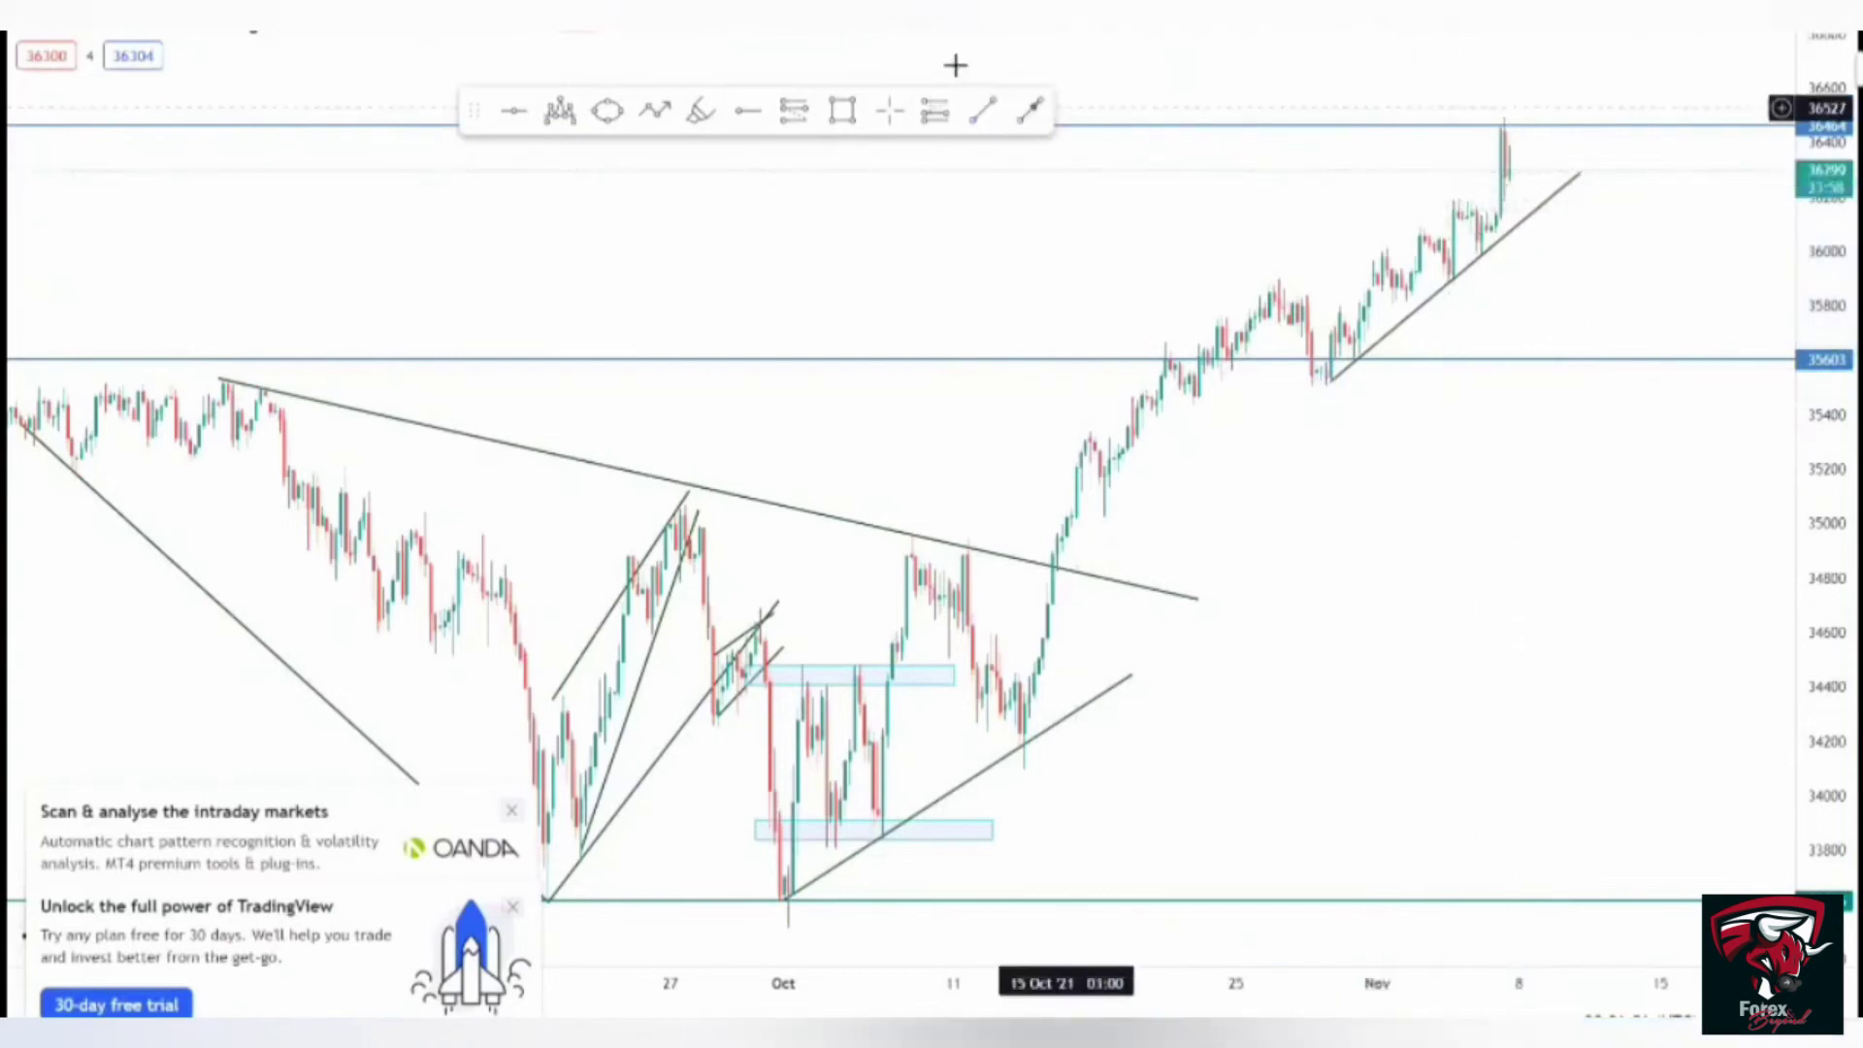
{"action": "left_click", "coordinate": [889, 100]}
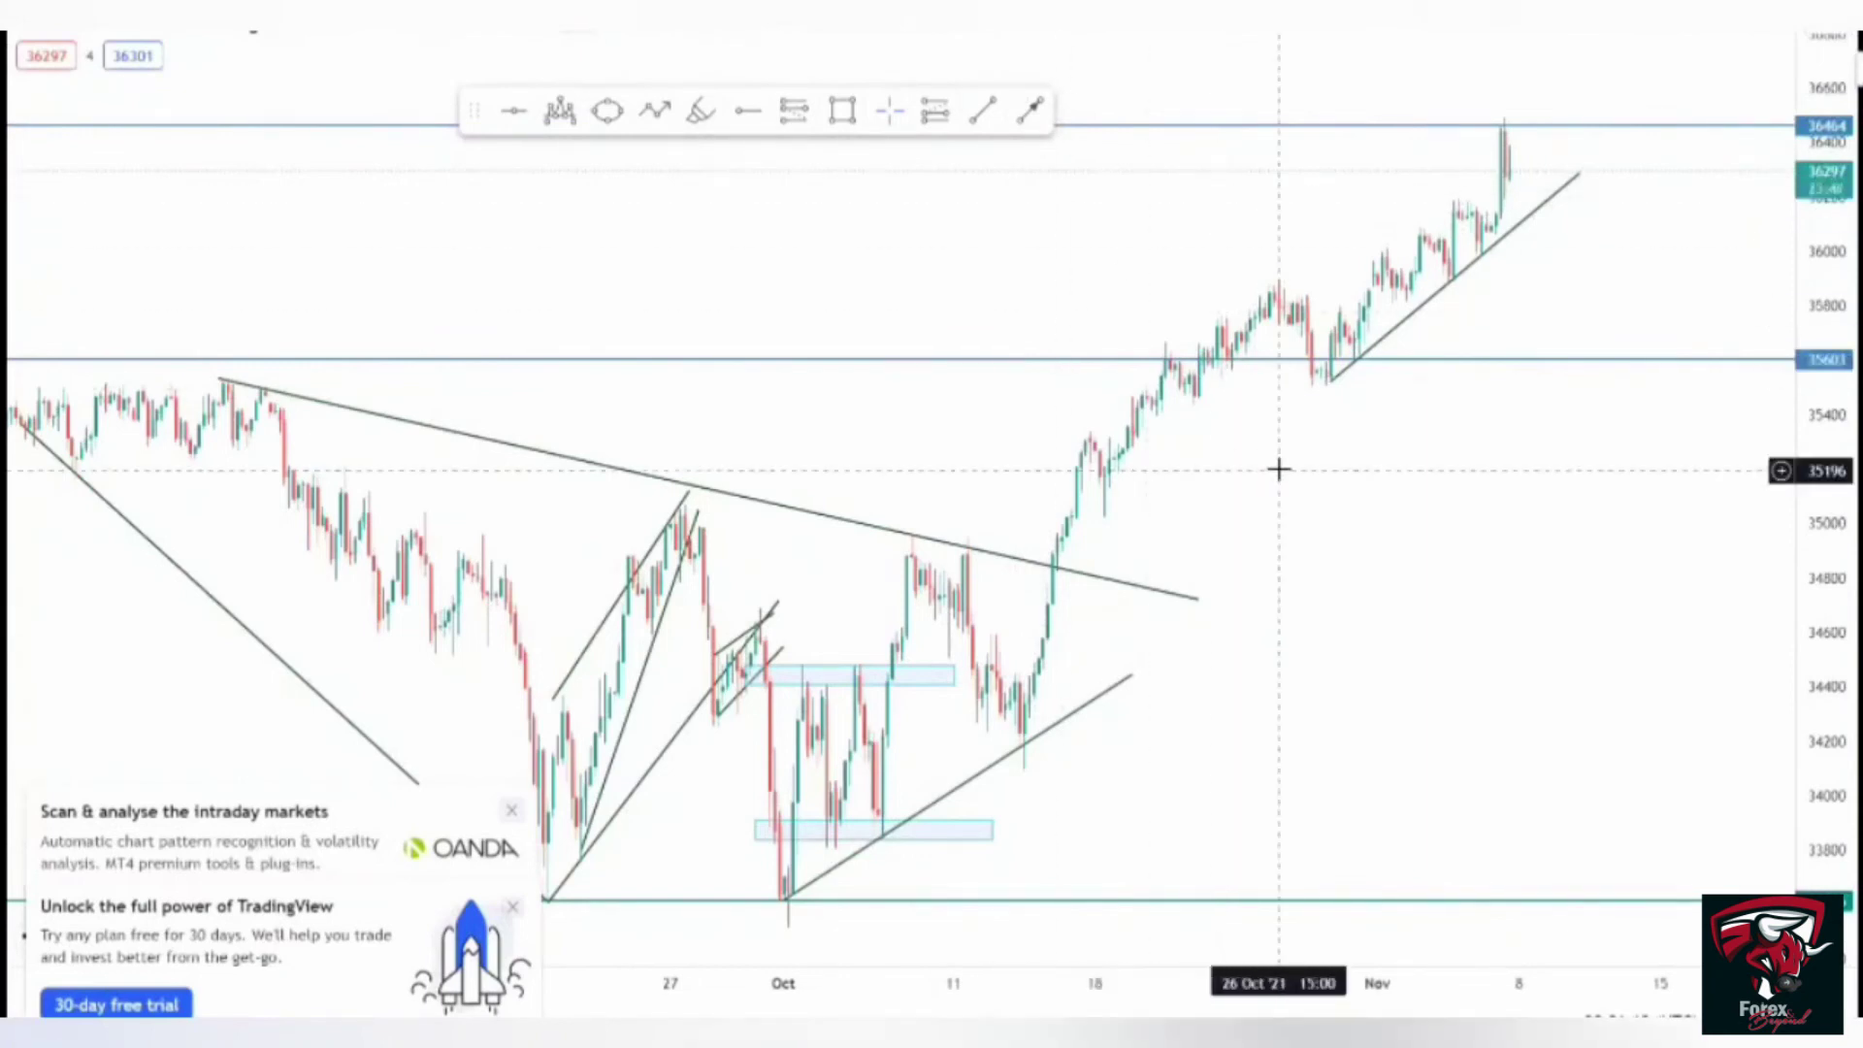
- Sketch a flag pattern between a steep rise and a steep fall on a blank whiteboard, and erase the sketch
{"action": "left_click_drag", "start_coordinate": [1208, 347], "coordinate": [1106, 218]}
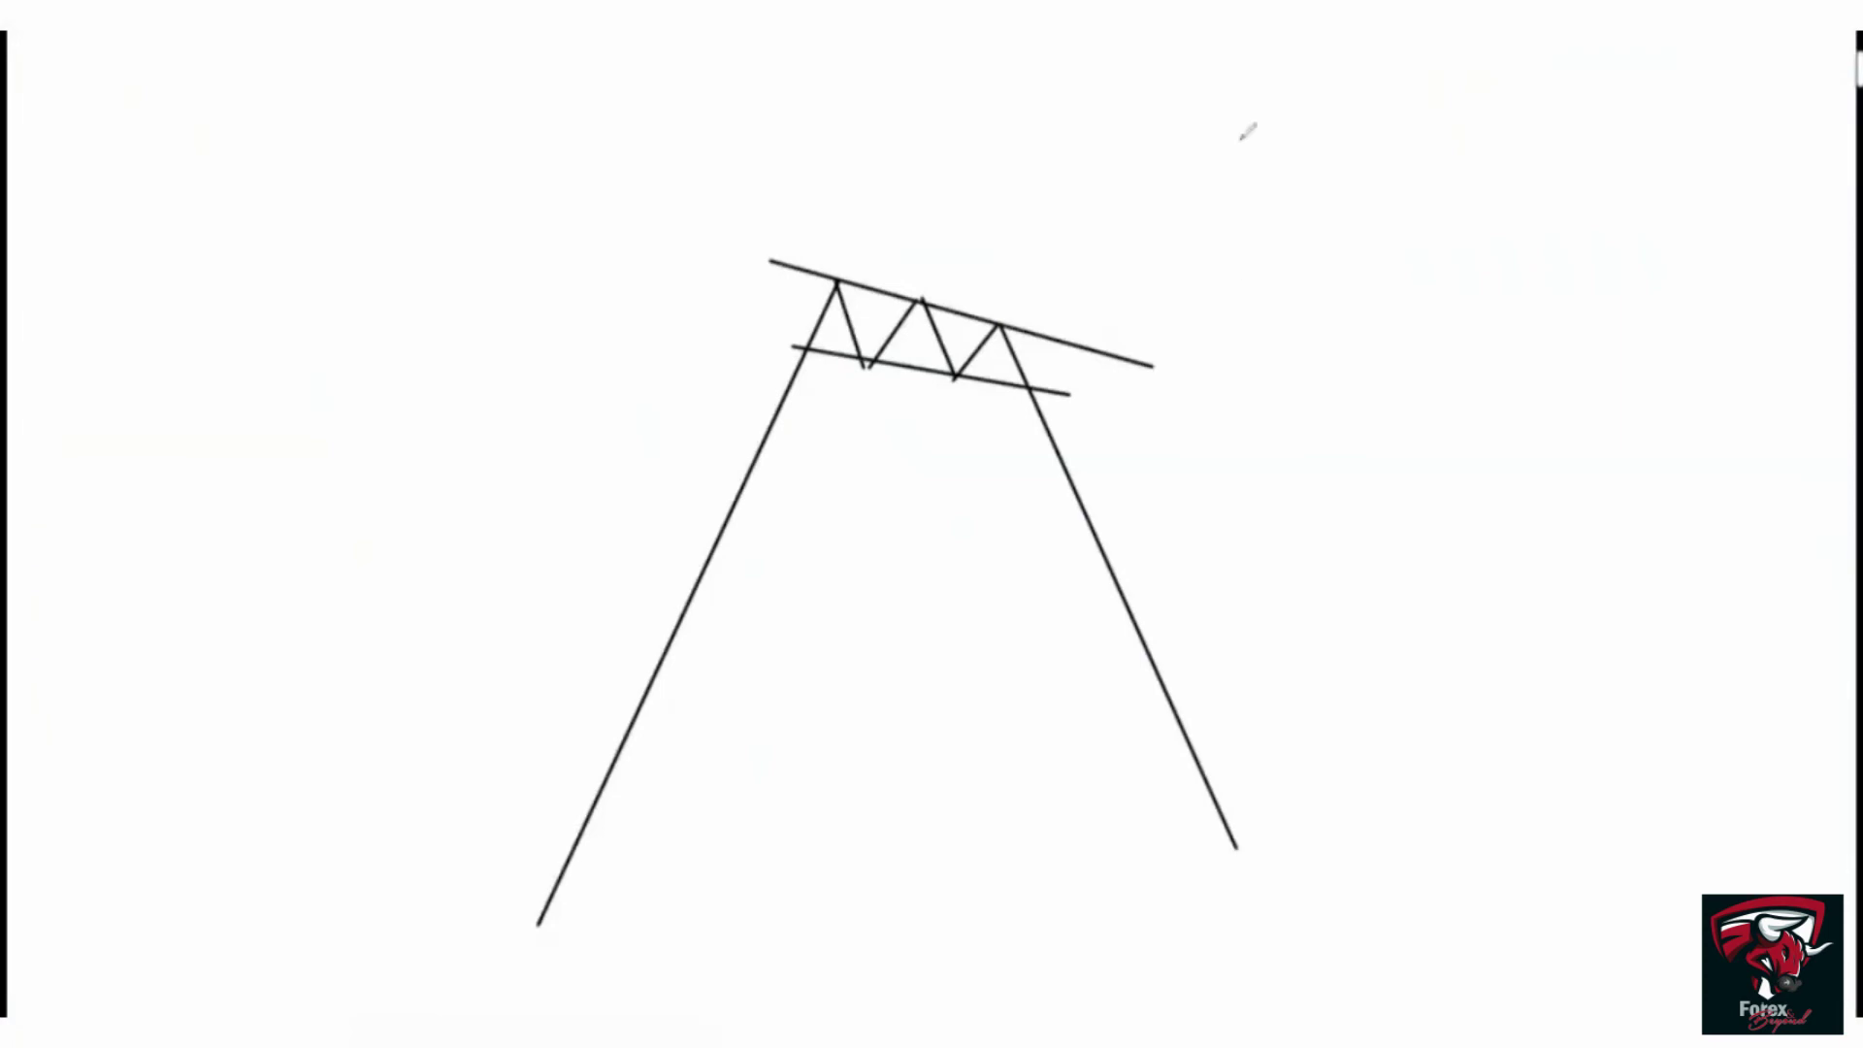
{"action": "key", "text": "e"}
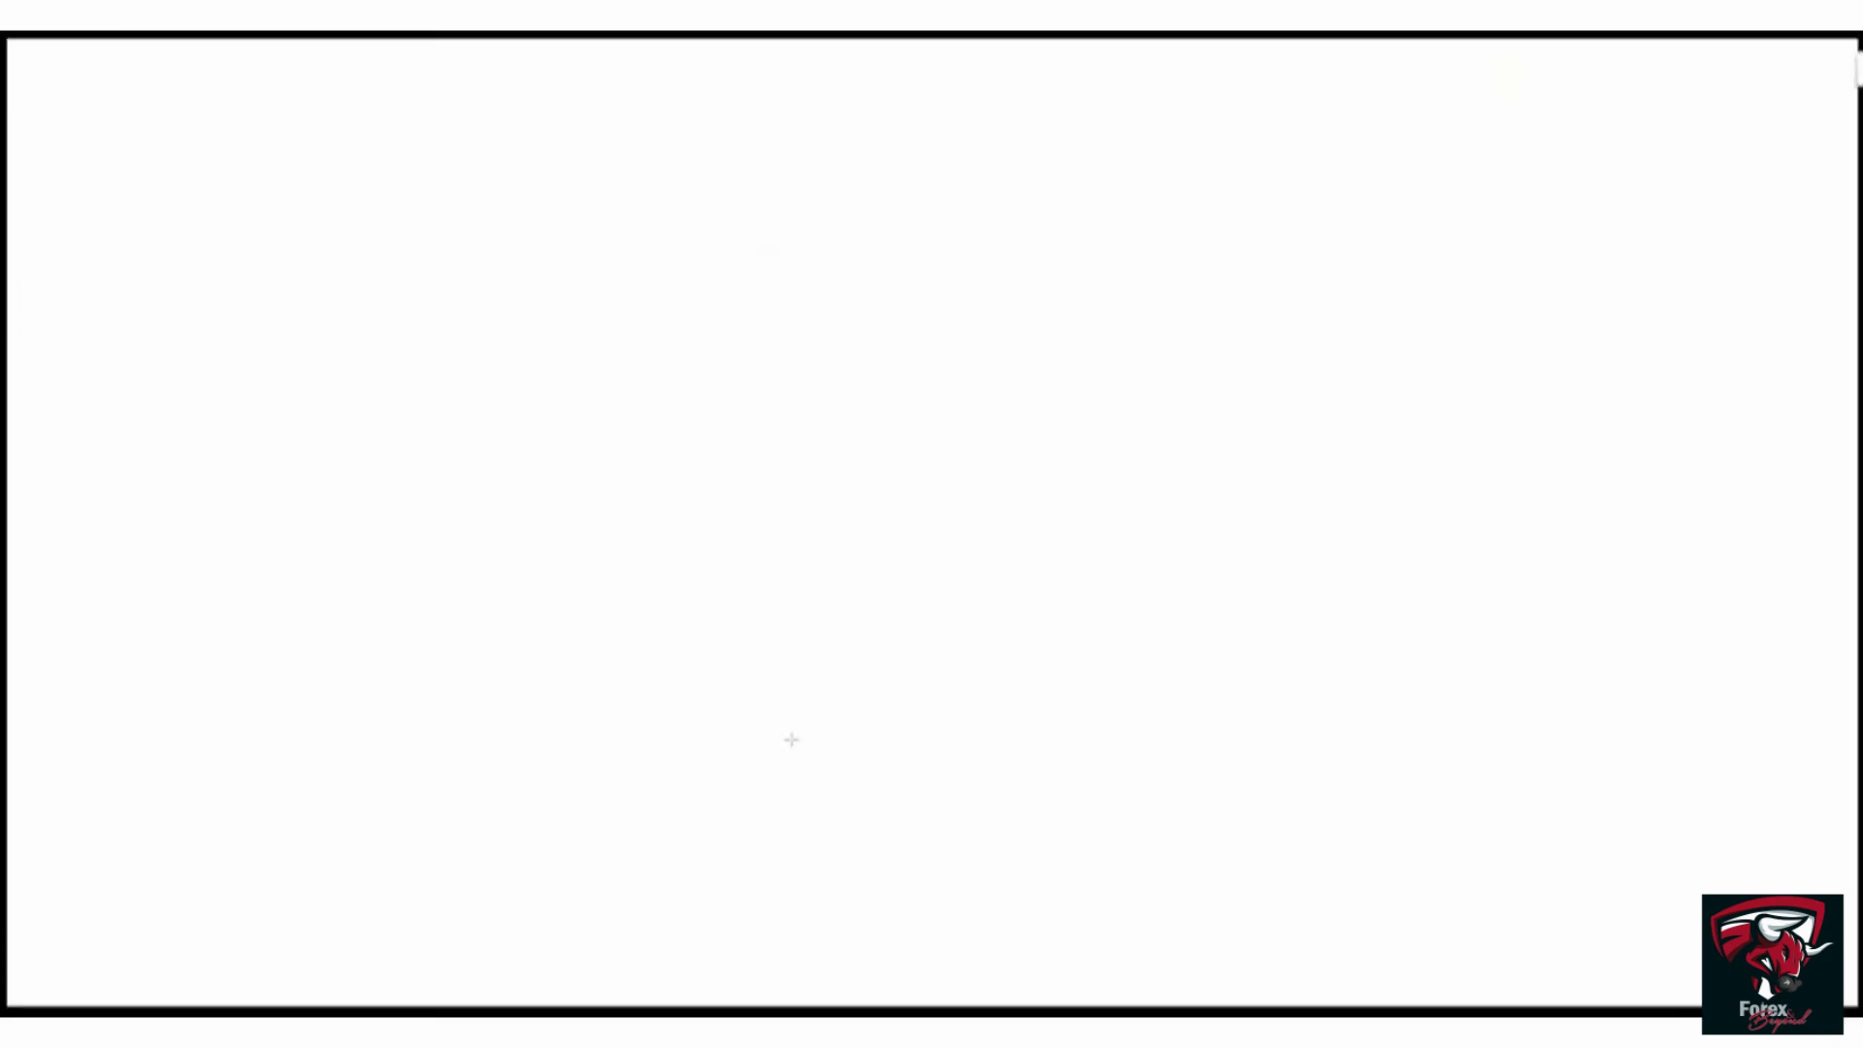
- Sketch a rising zigzag between parallel trend lines, with a flatter line over the last two peaks and a final leg breaking below support
{"action": "left_click_drag", "start_coordinate": [790, 740], "coordinate": [1365, 384]}
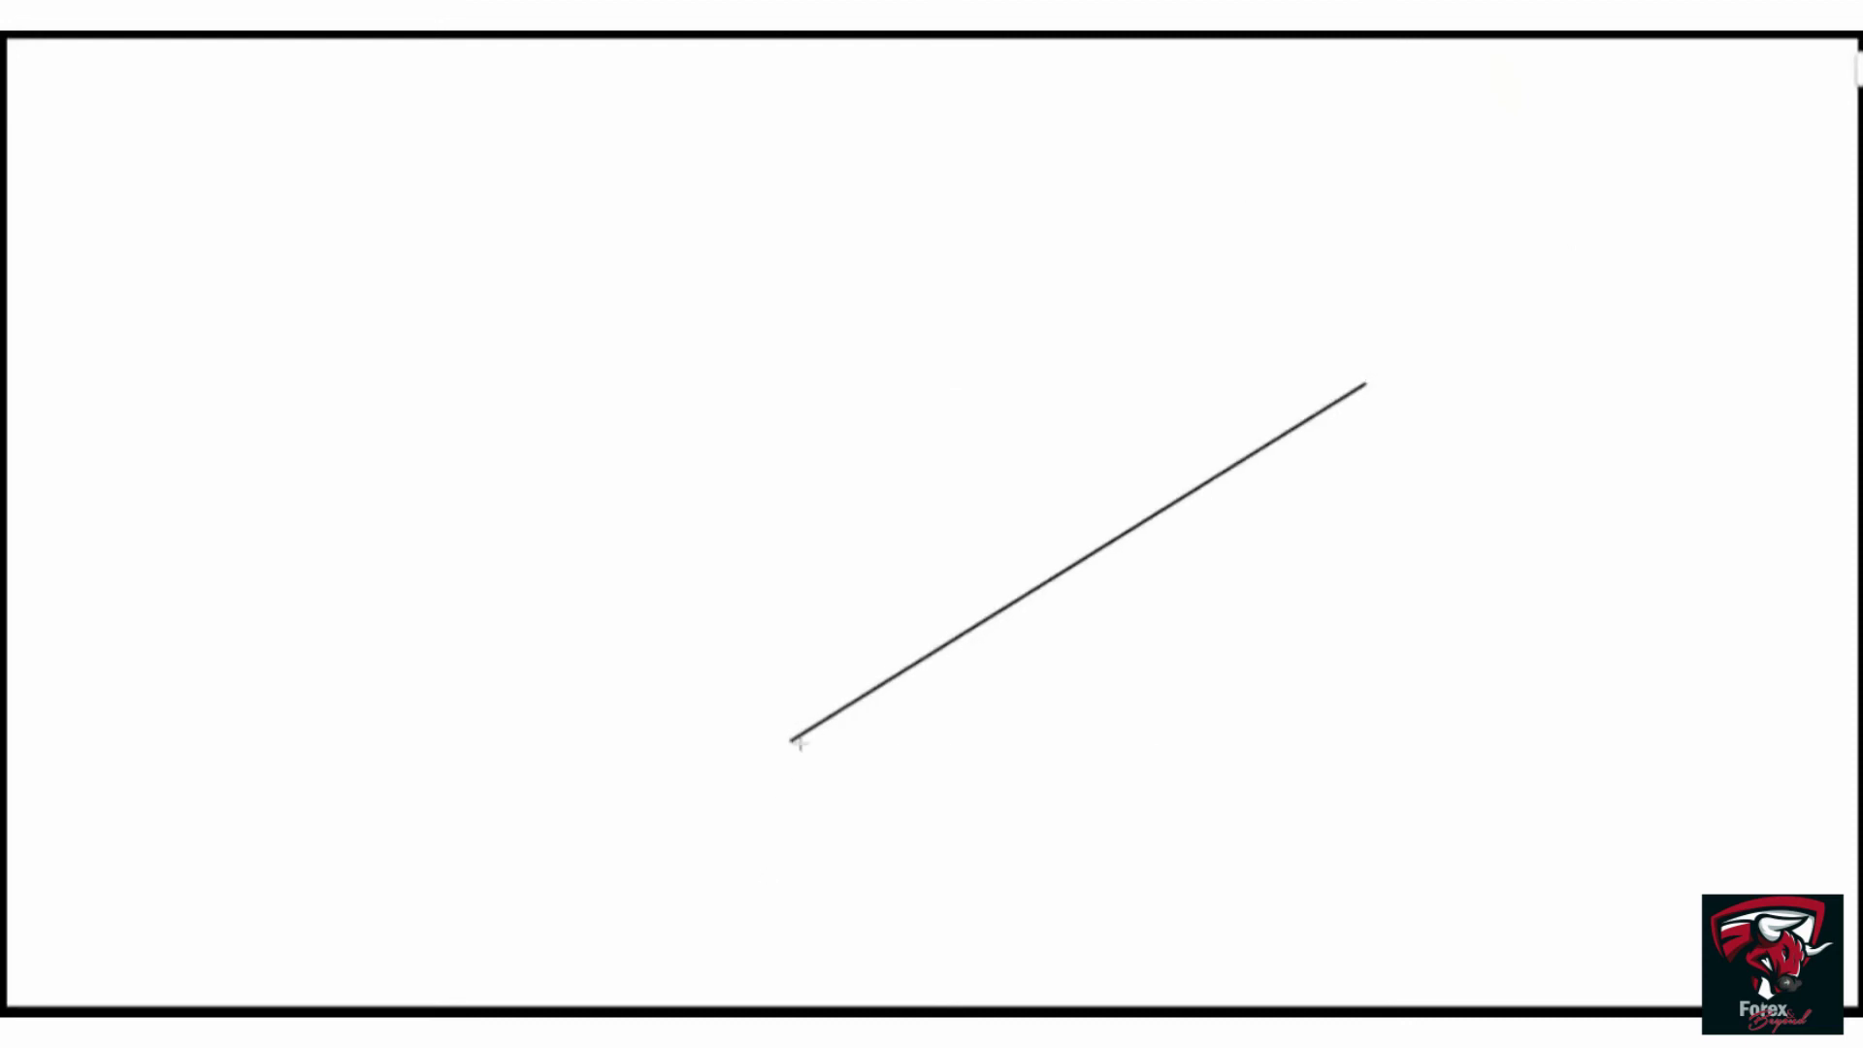
{"action": "left_click_drag", "start_coordinate": [789, 739], "coordinate": [879, 466]}
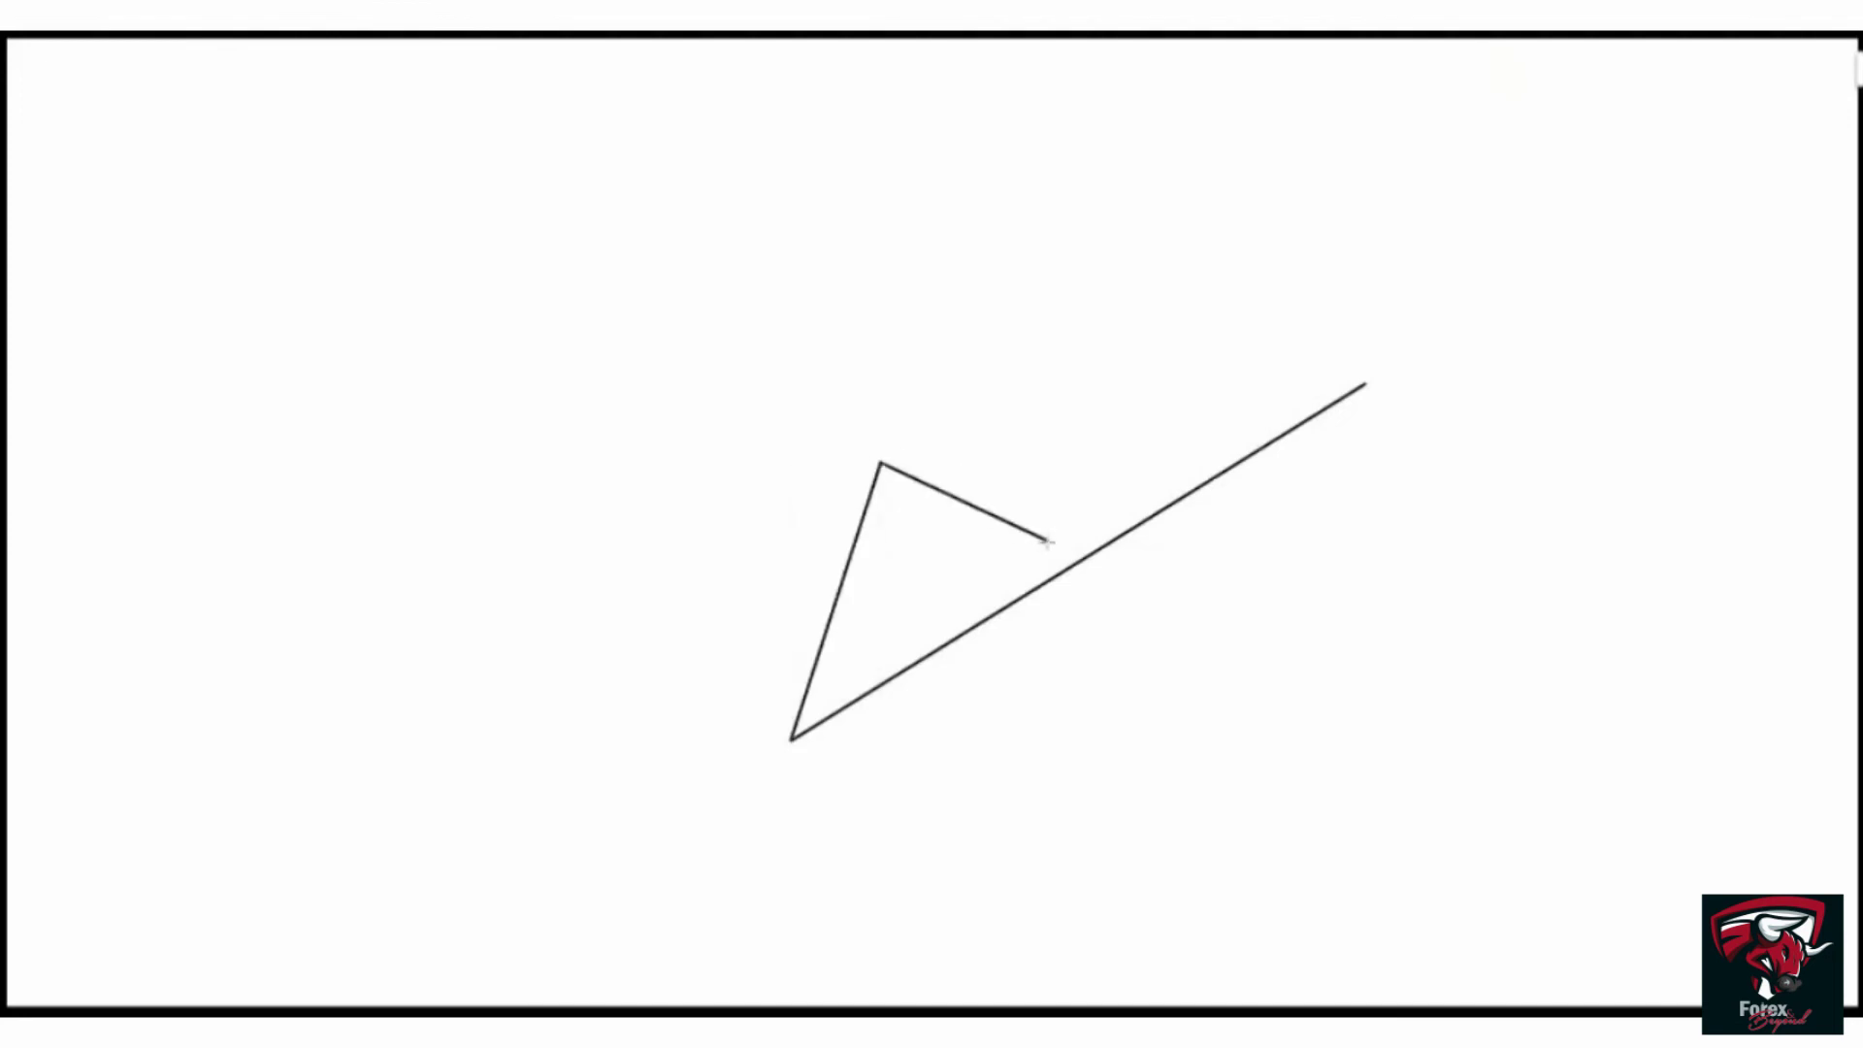
{"action": "left_click_drag", "start_coordinate": [1046, 542], "coordinate": [1077, 569]}
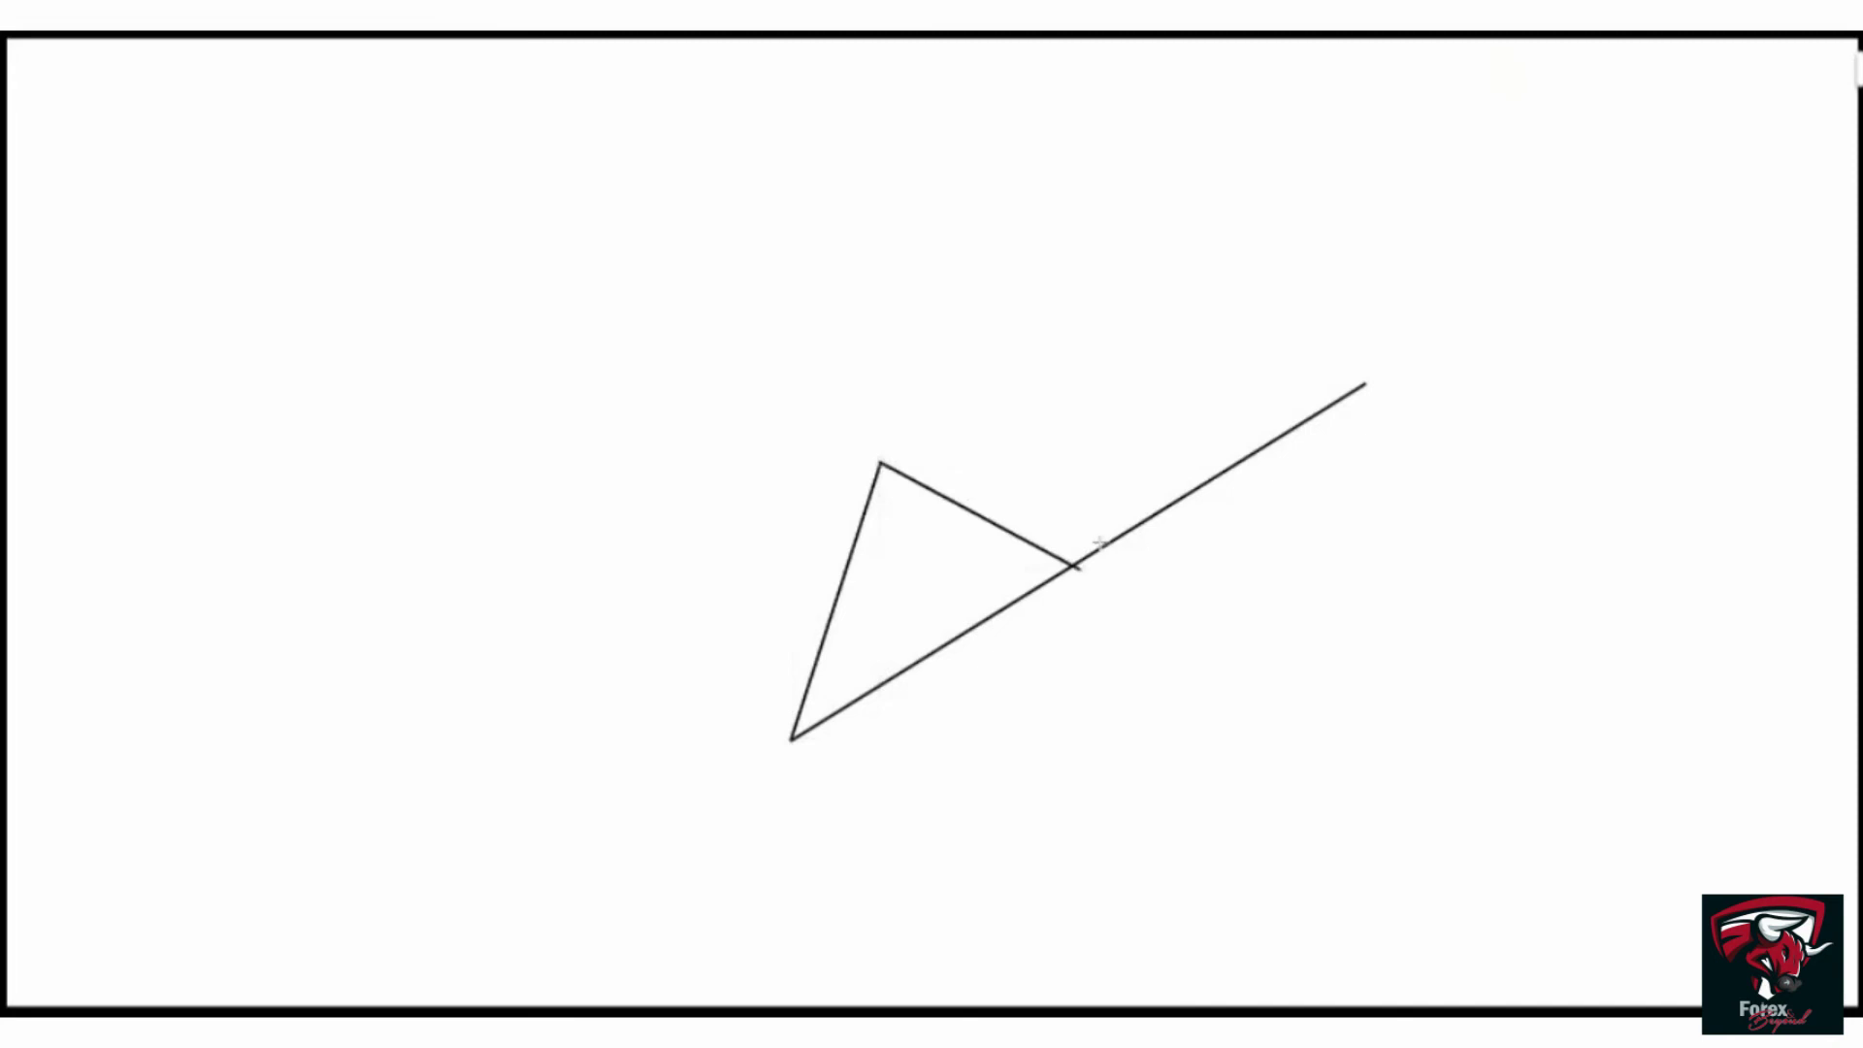
{"action": "left_click_drag", "start_coordinate": [1194, 338], "coordinate": [1158, 292]}
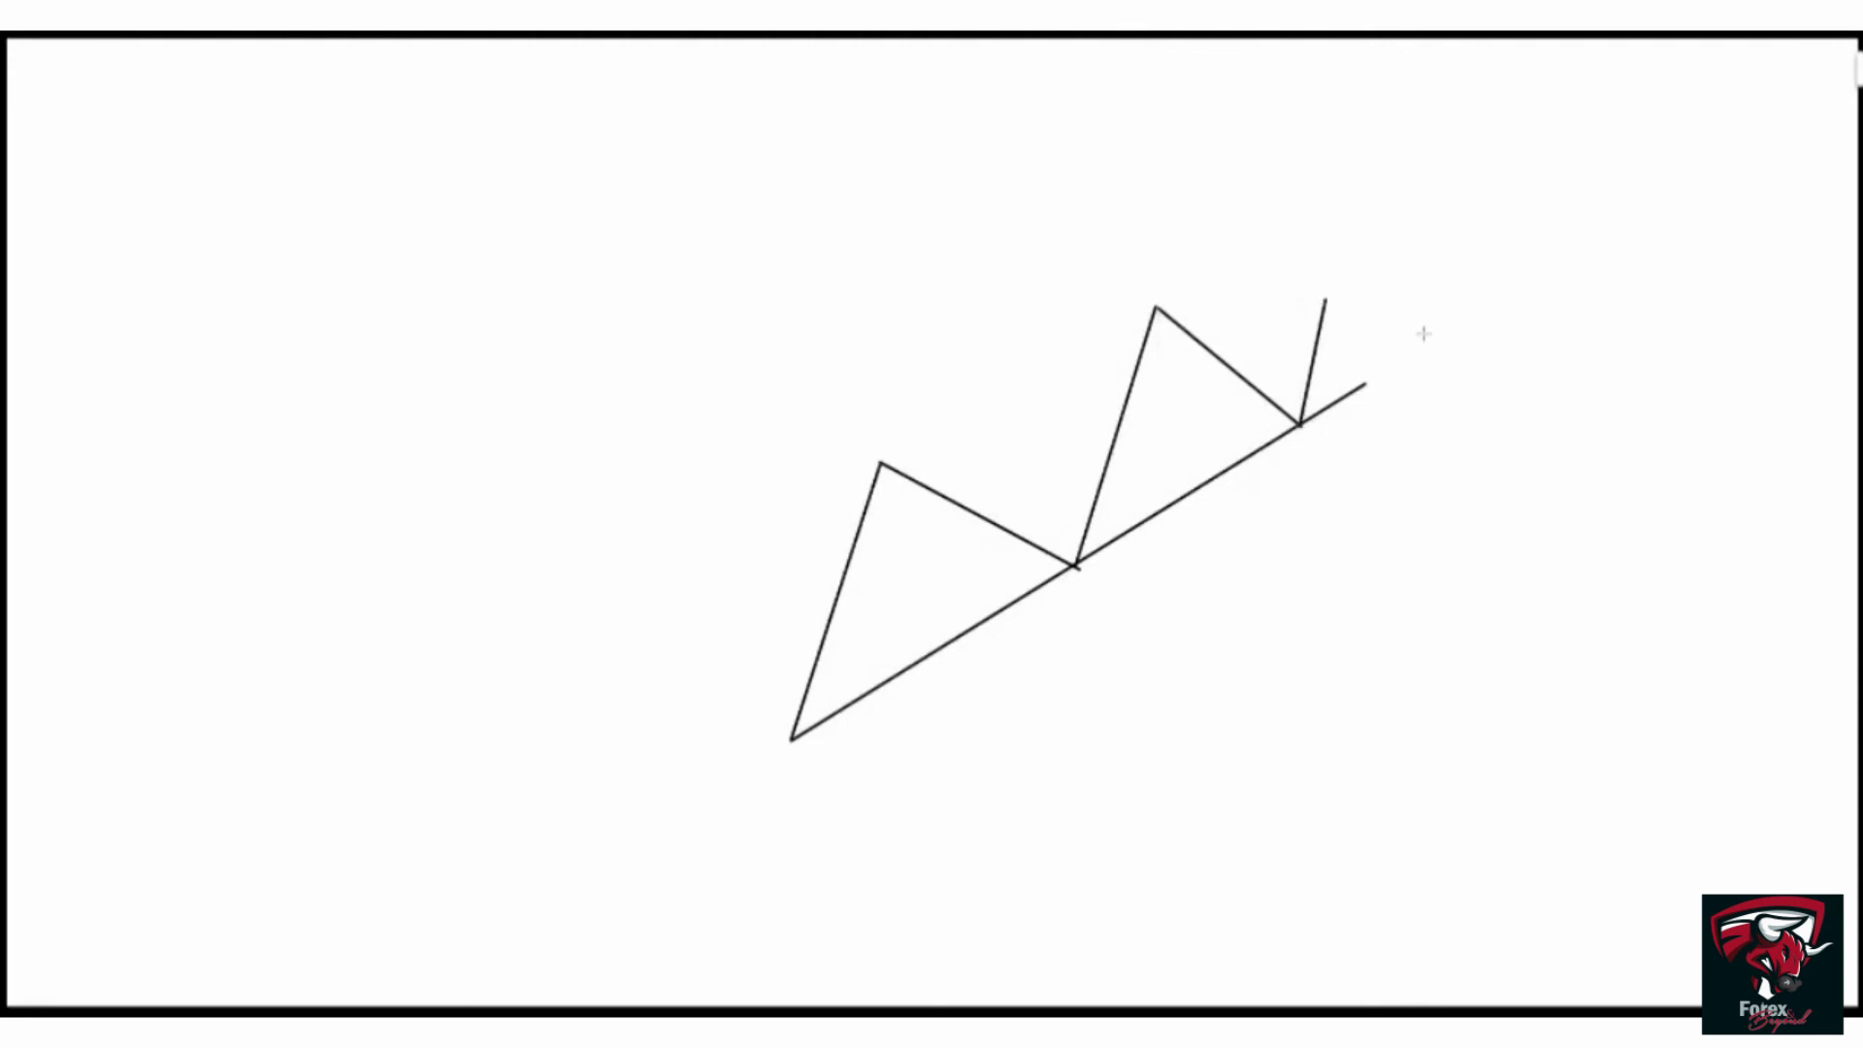
{"action": "left_click_drag", "start_coordinate": [862, 470], "coordinate": [1344, 194]}
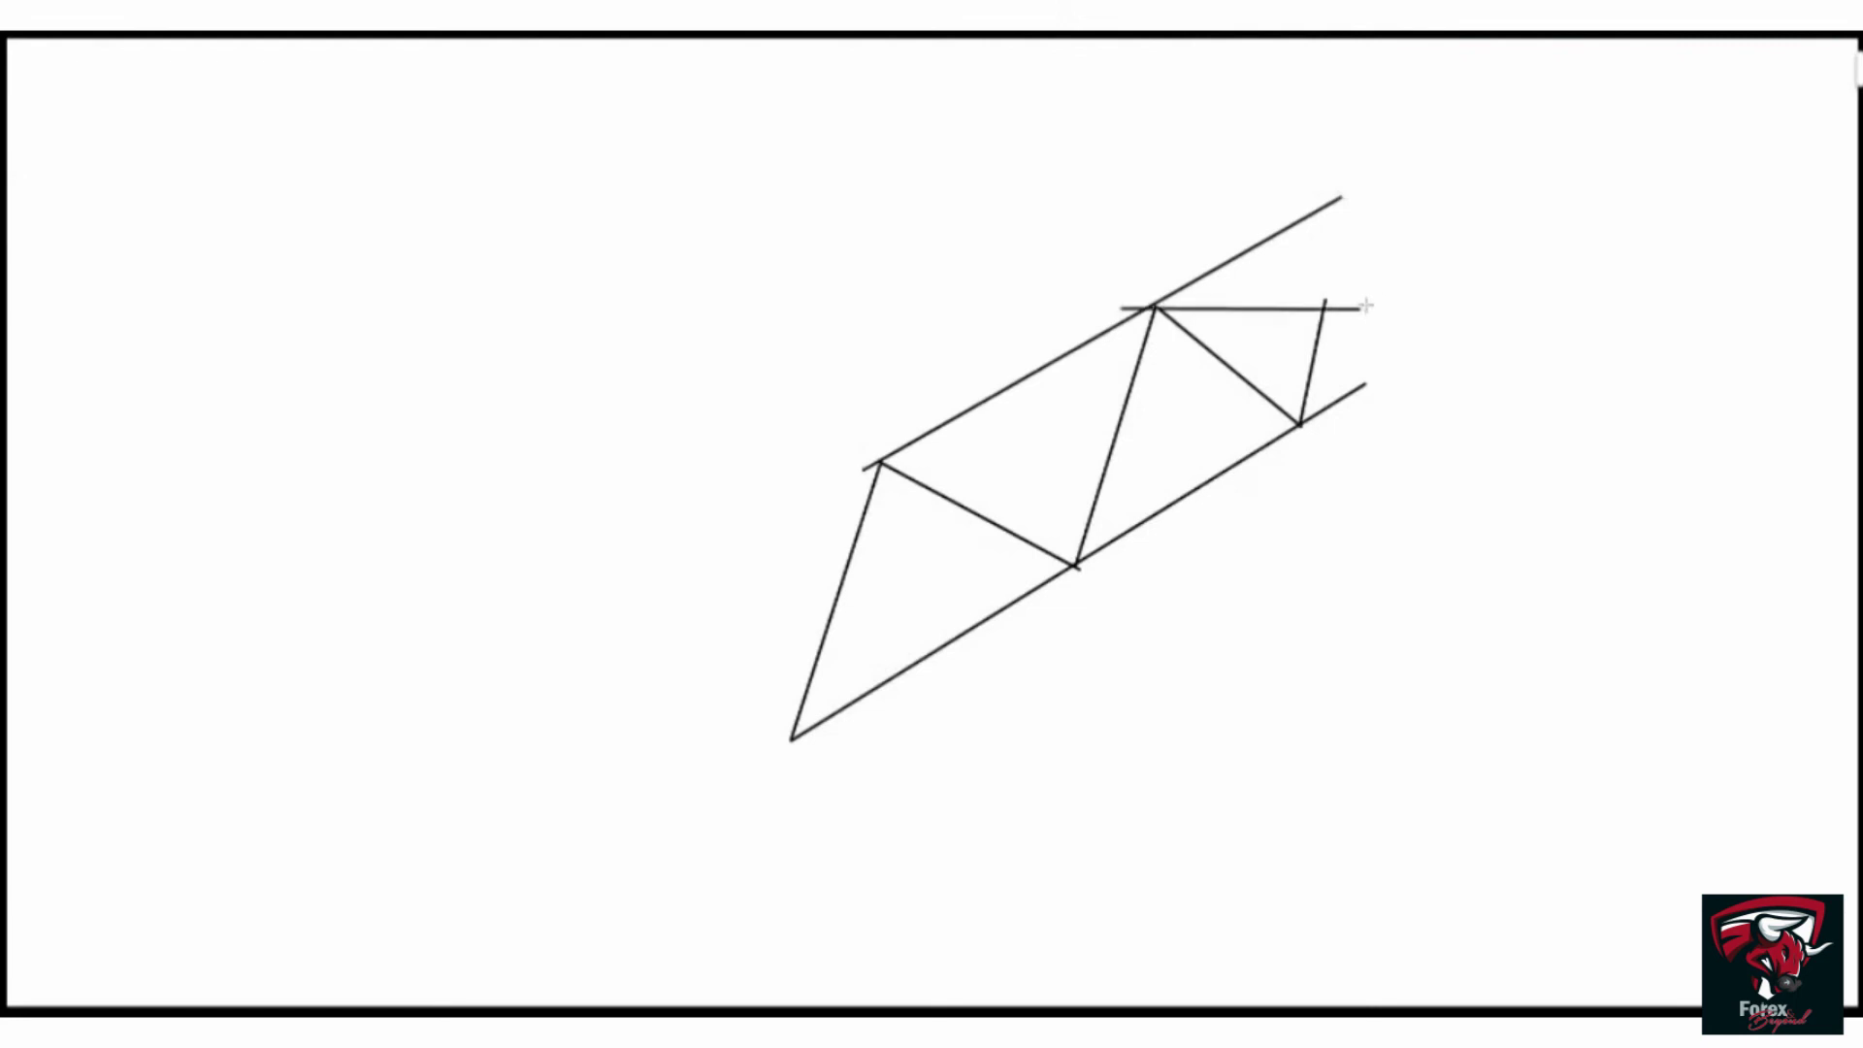
{"action": "left_click_drag", "start_coordinate": [1366, 306], "coordinate": [1388, 290]}
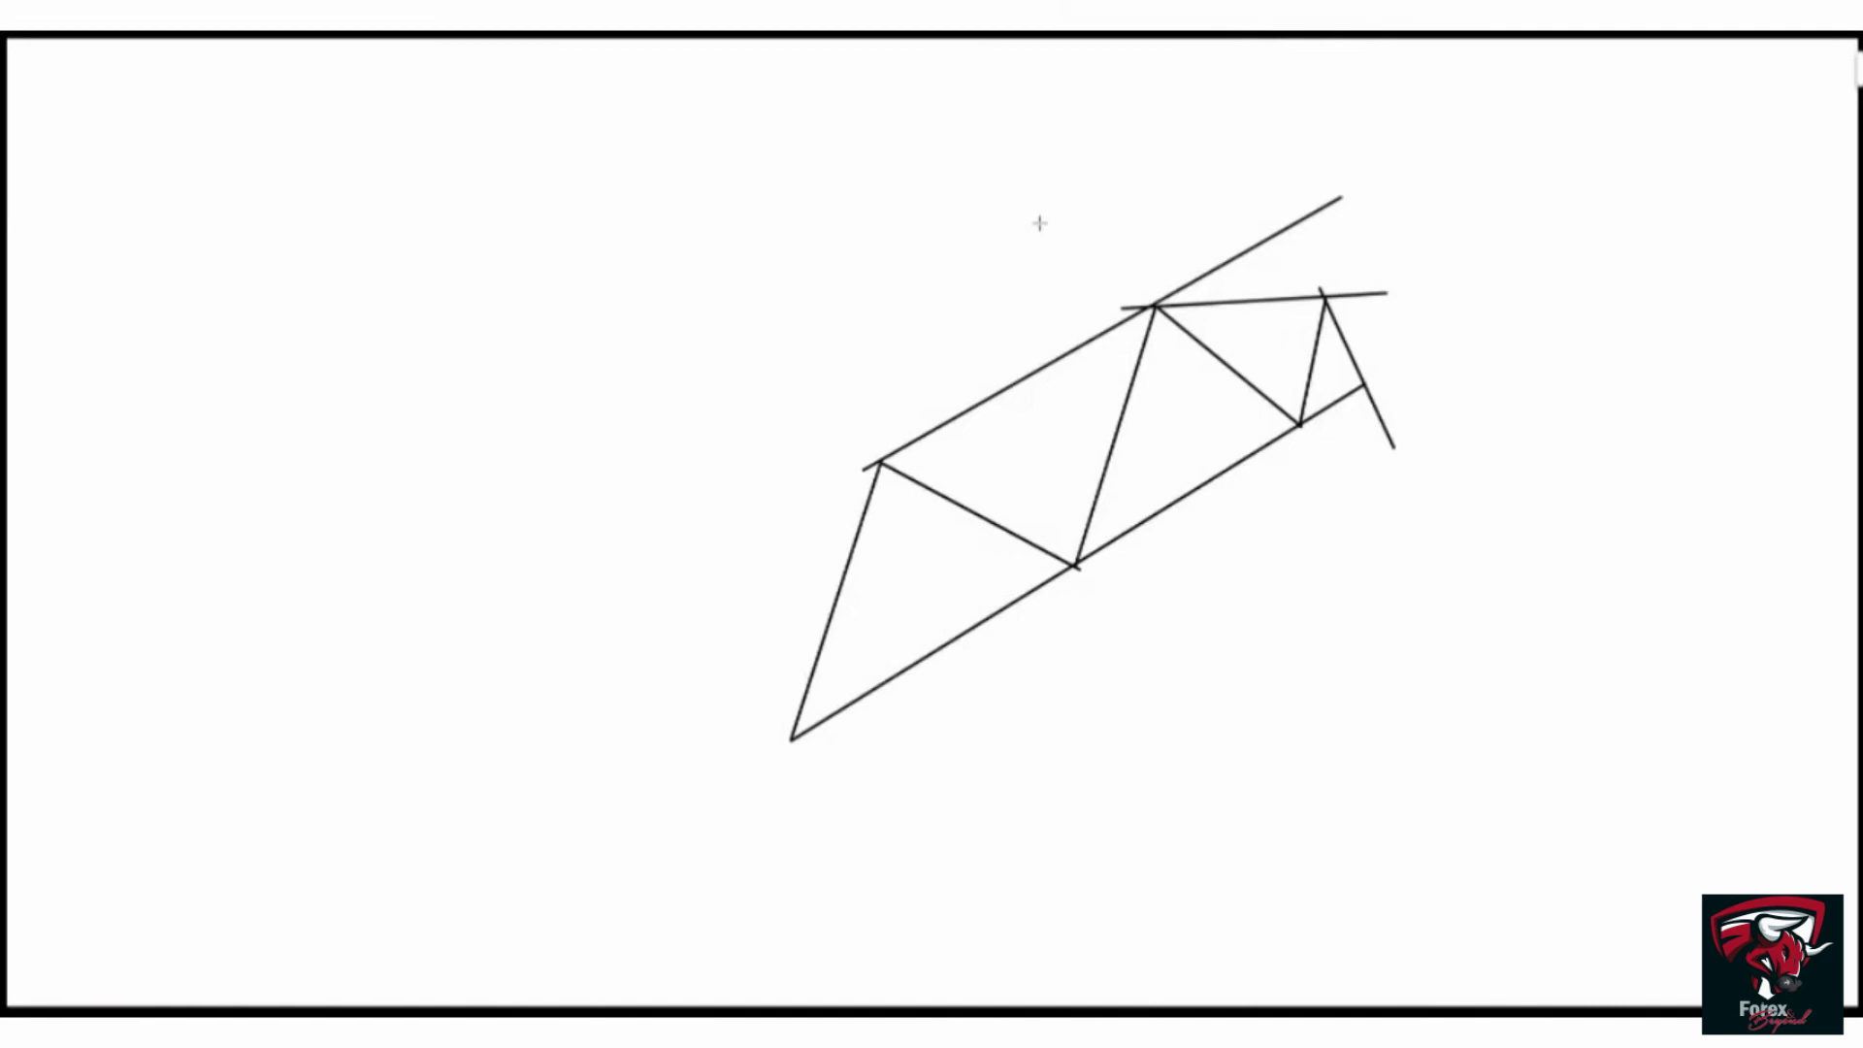
- Erase the whiteboard sketch, and place a horizontal ray on the chart at about 33611 from 15 September along the late-September low
{"action": "key", "text": "e"}
{"action": "mouse_move", "coordinate": [511, 614]}
{"action": "left_mouse_down"}
{"action": "mouse_move", "coordinate": [1352, 611]}
{"action": "mouse_move", "coordinate": [1384, 553]}
{"action": "mouse_move", "coordinate": [1388, 598]}
{"action": "left_mouse_up"}
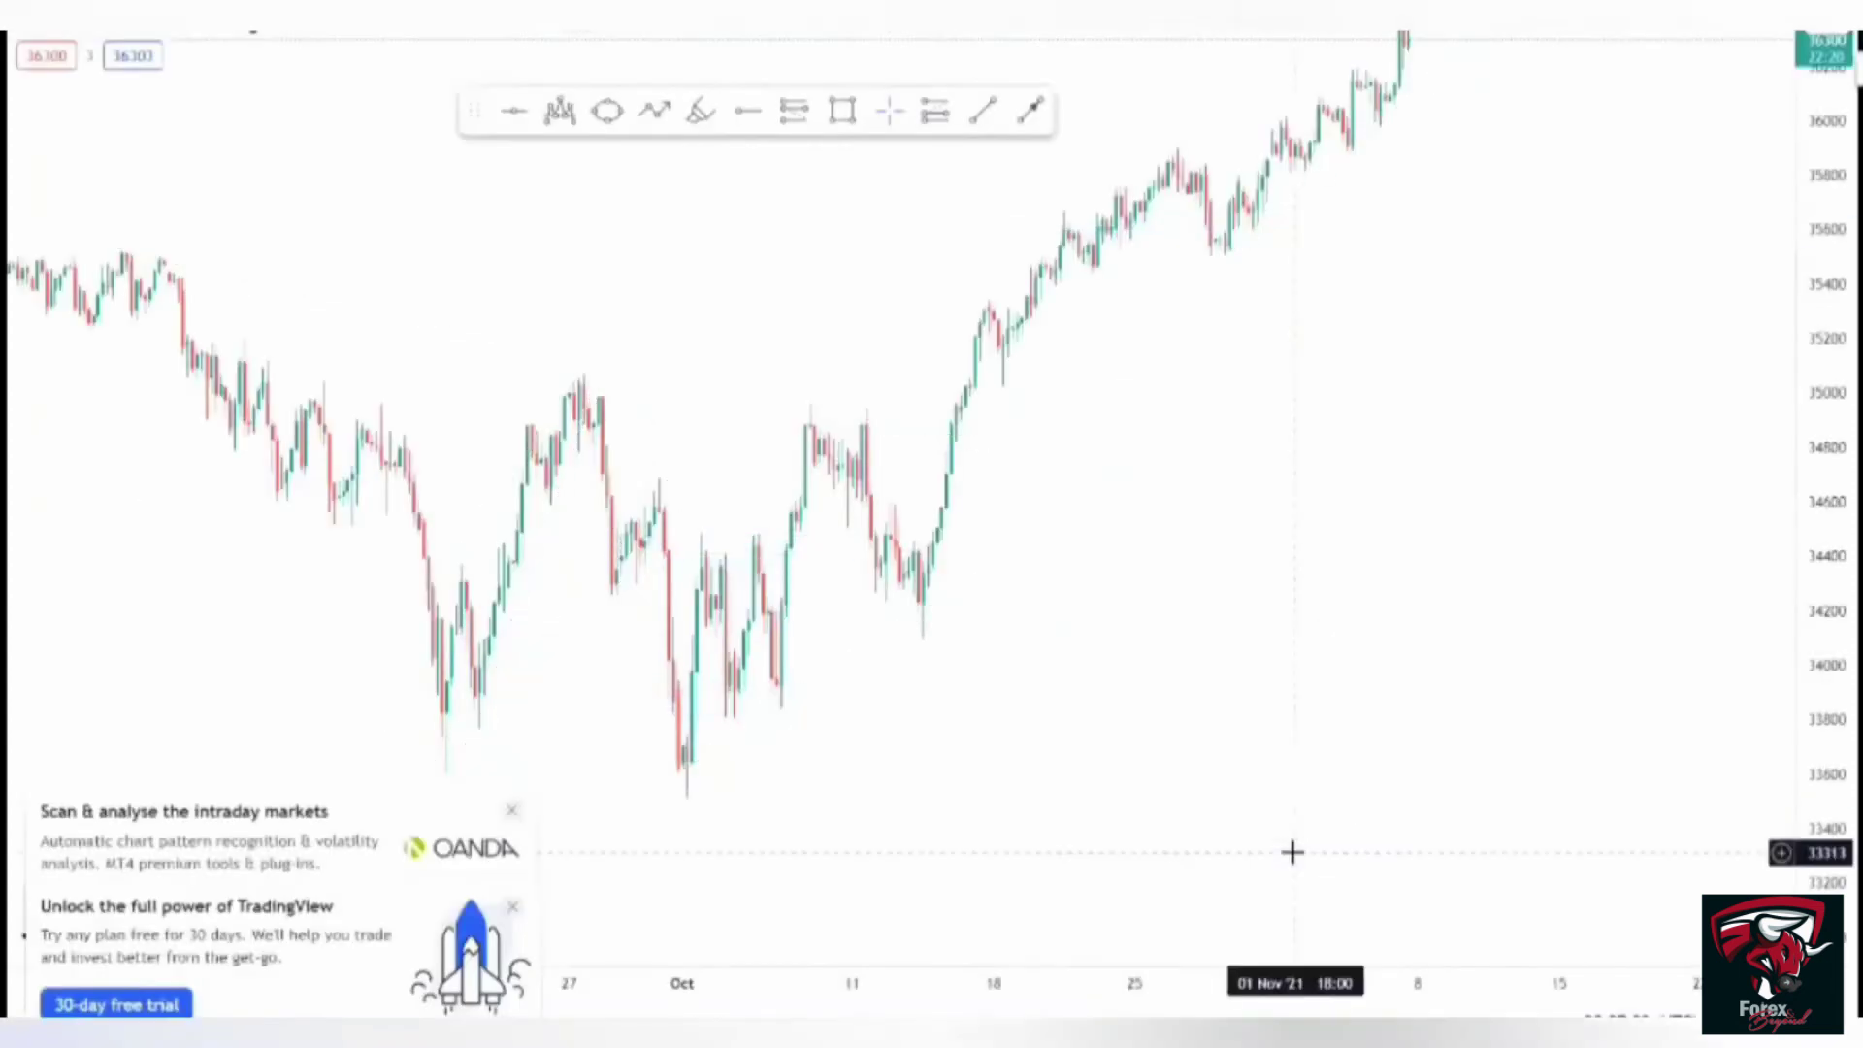
{"action": "left_click_drag", "start_coordinate": [971, 478], "coordinate": [1248, 366]}
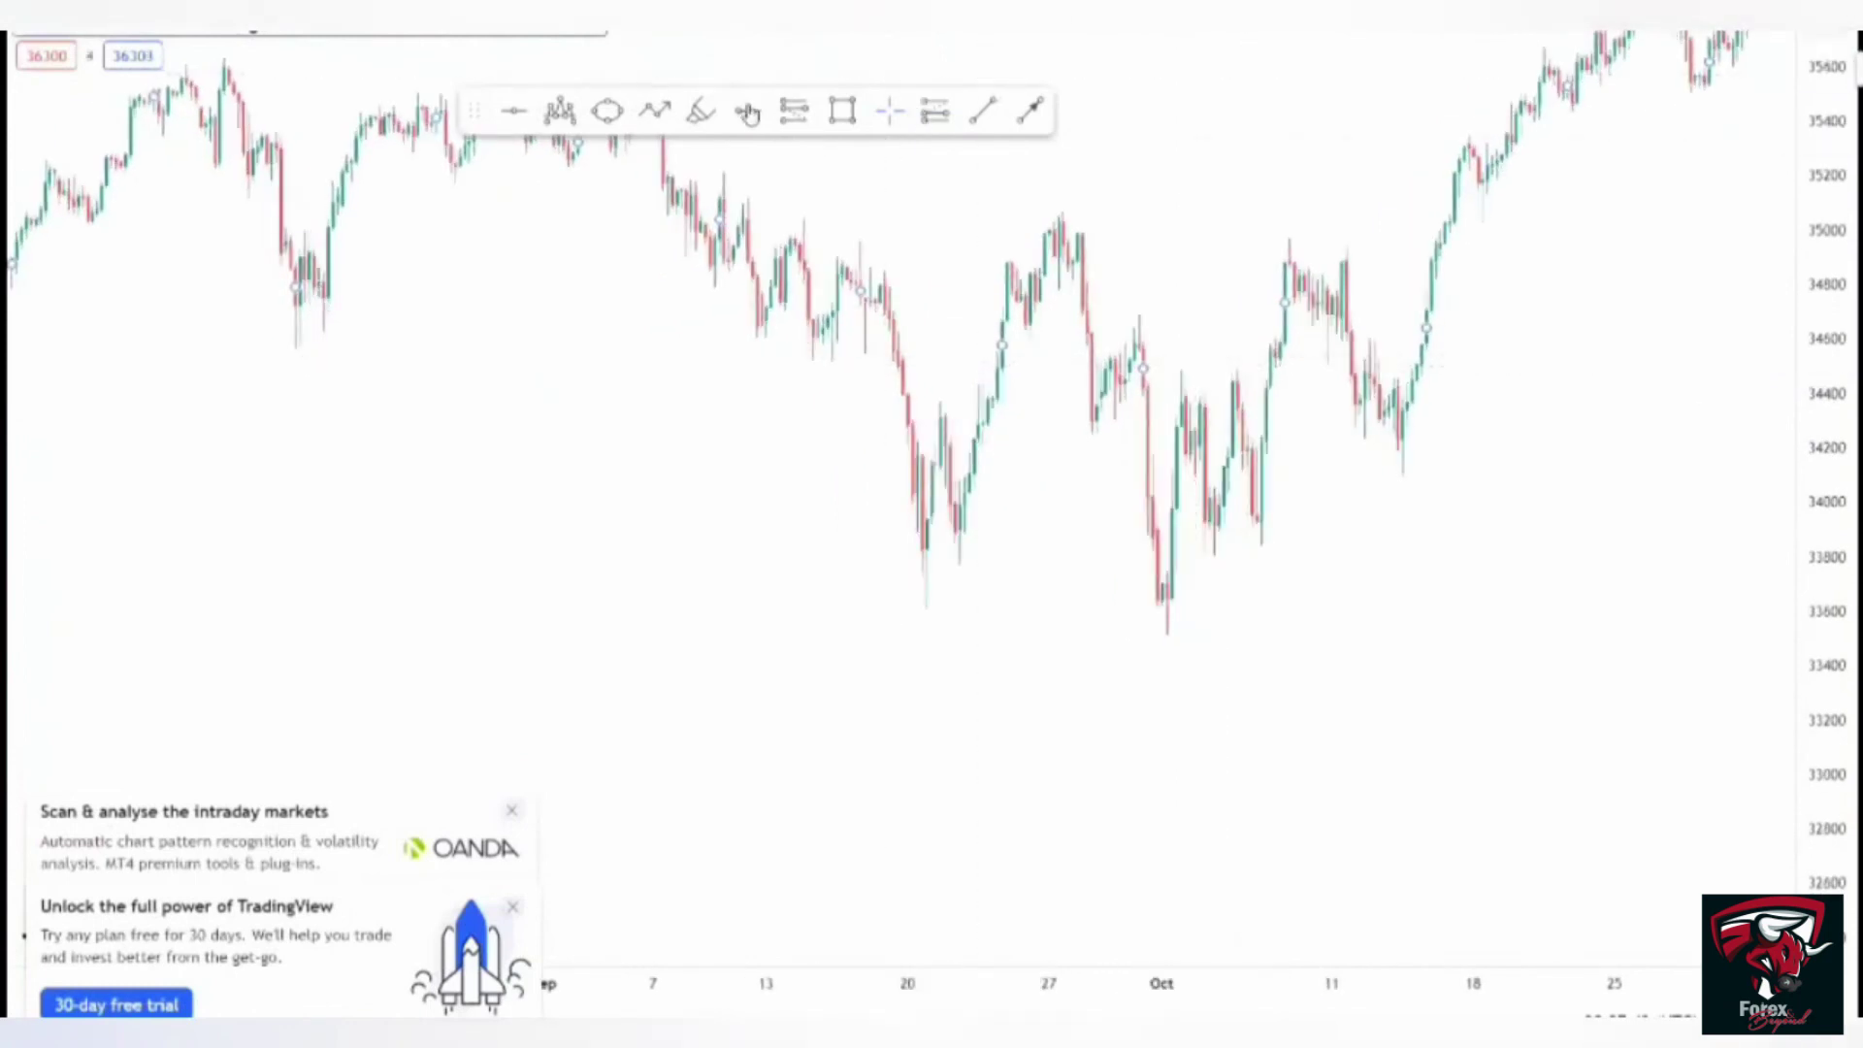
{"action": "left_click", "coordinate": [827, 608]}
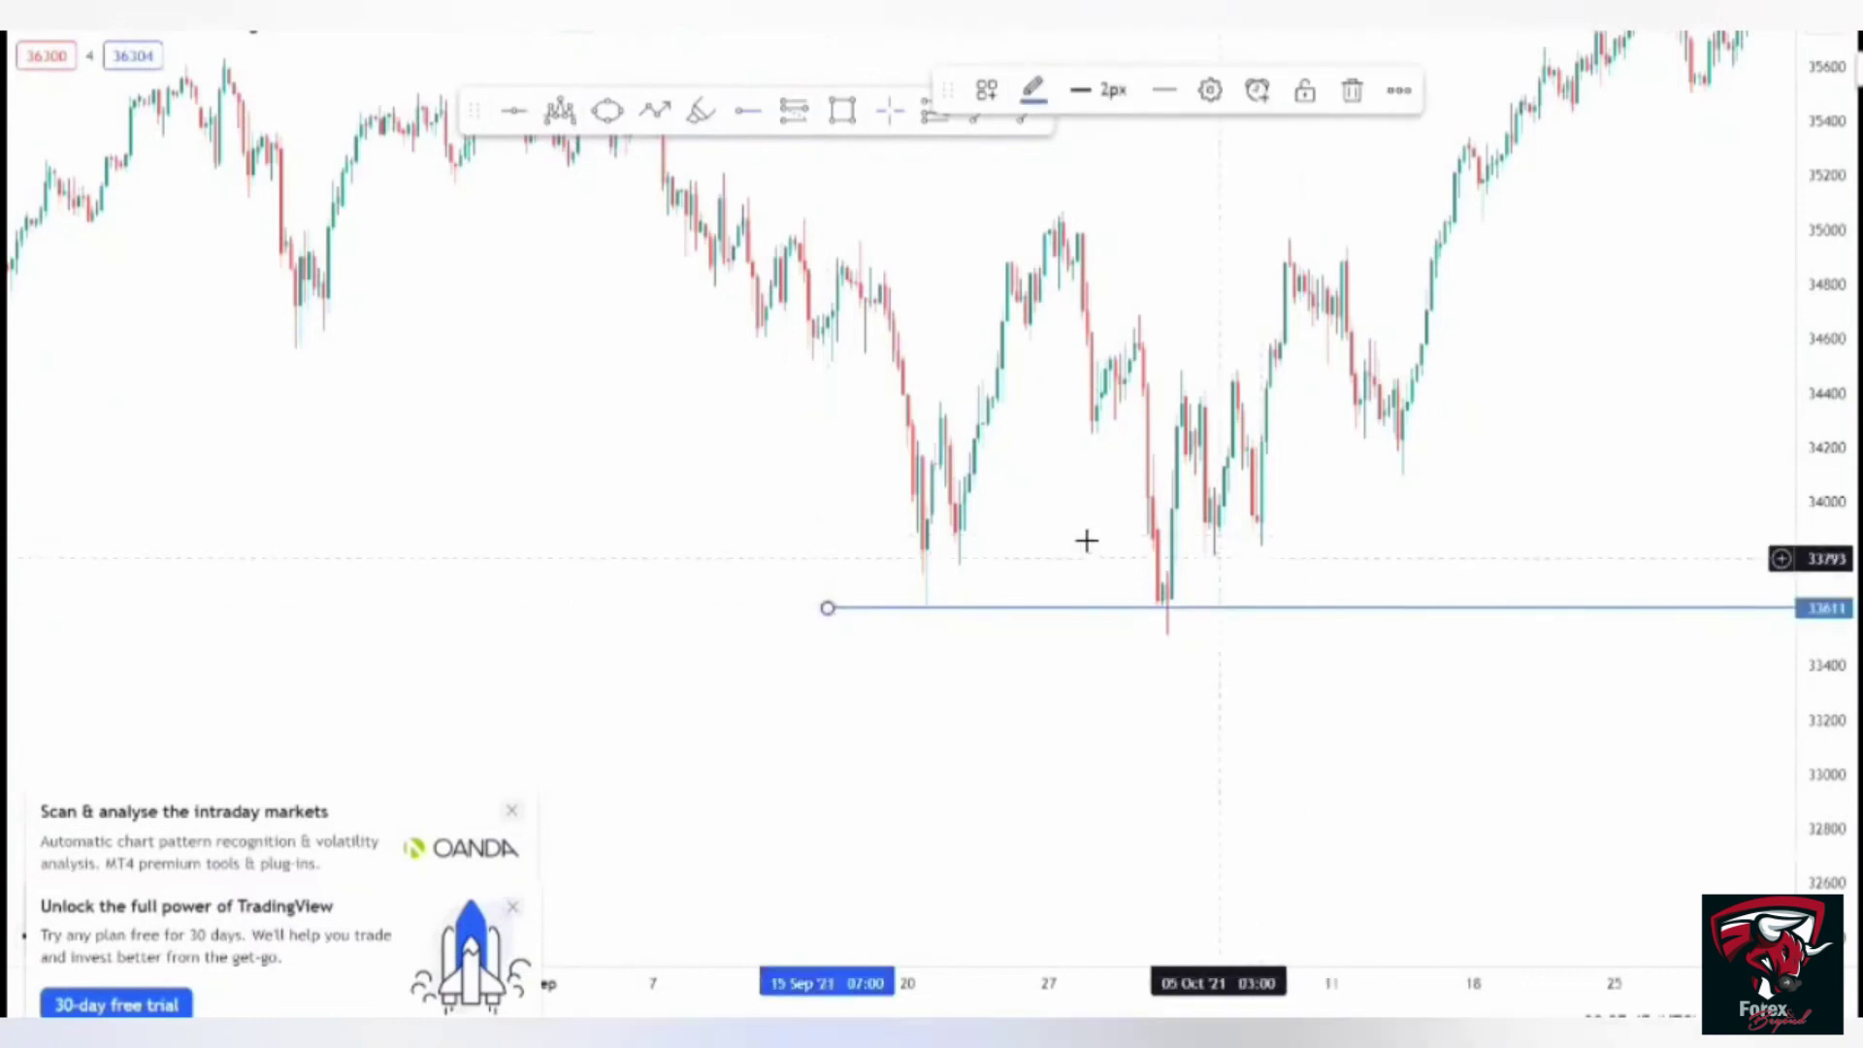
- Place a horizontal ray under the August low and shift it to about 34592, with its start at the mid-July drop
{"action": "left_click_drag", "start_coordinate": [1198, 508], "coordinate": [1148, 695]}
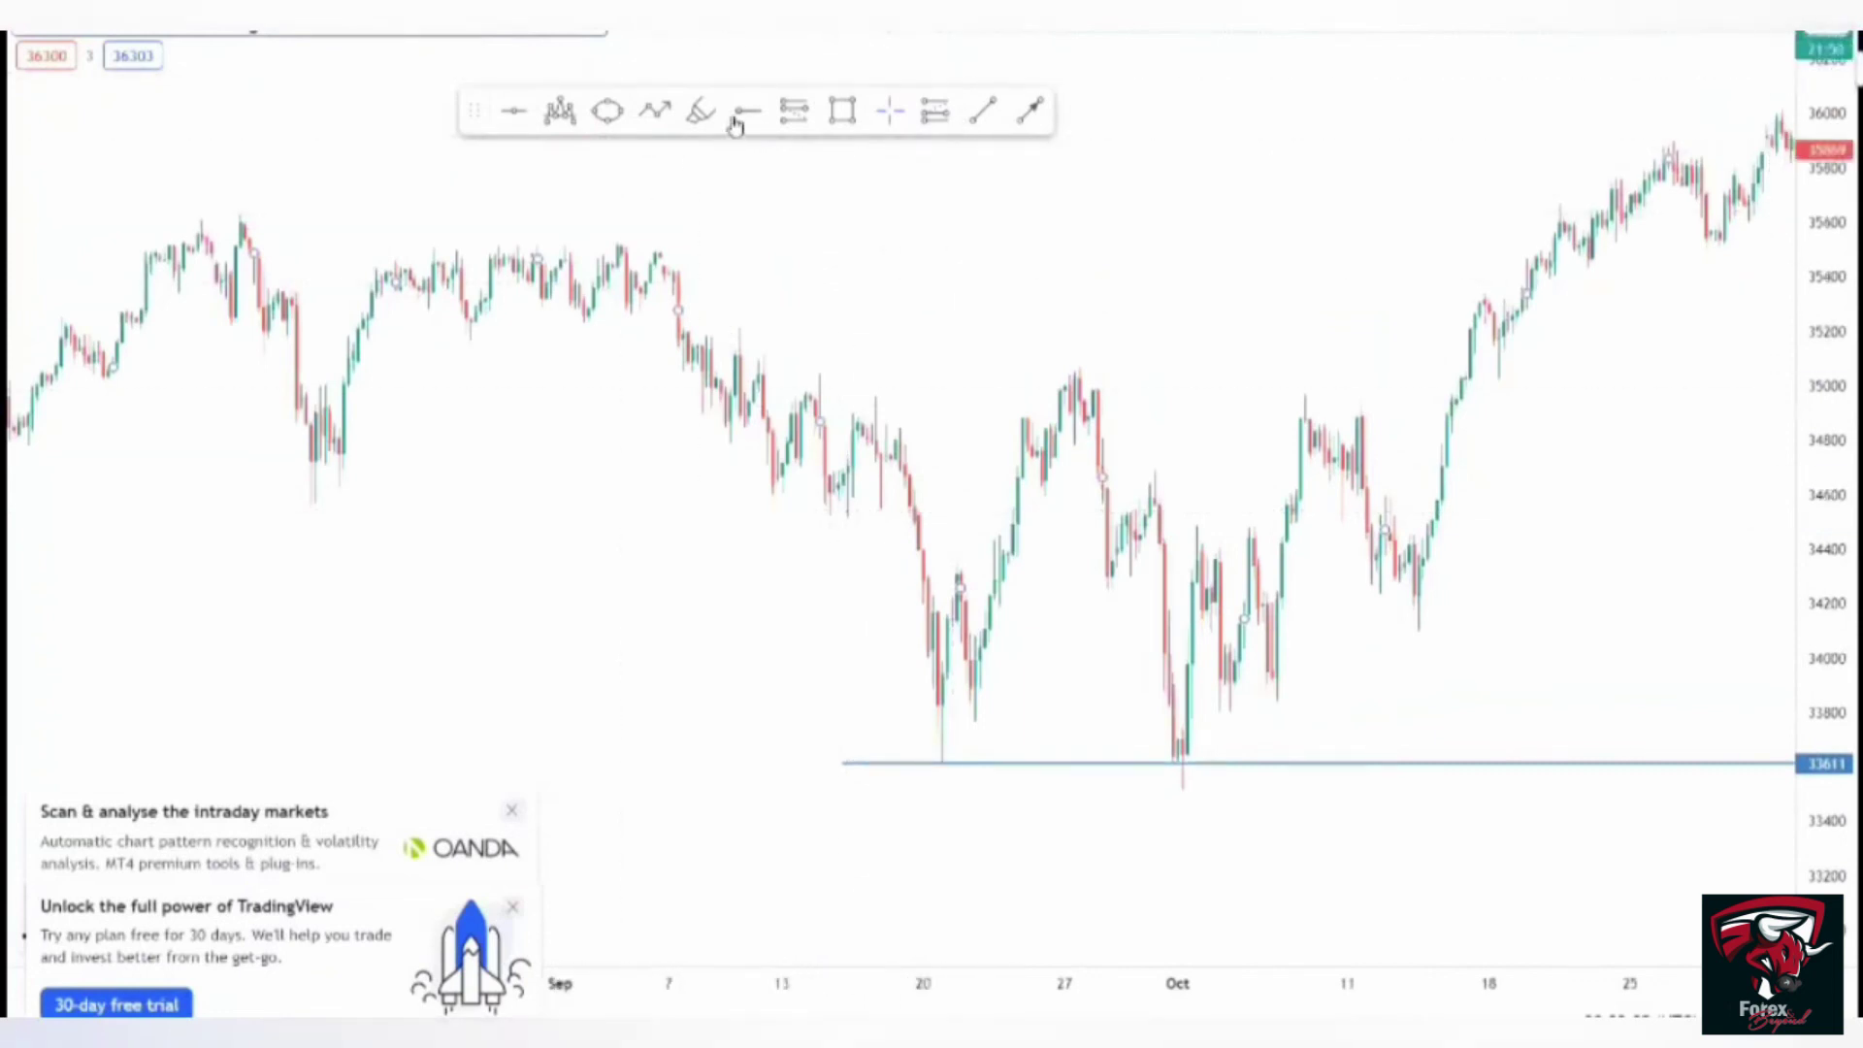
{"action": "left_click", "coordinate": [287, 493]}
{"action": "left_click_drag", "start_coordinate": [713, 416], "coordinate": [1086, 462]}
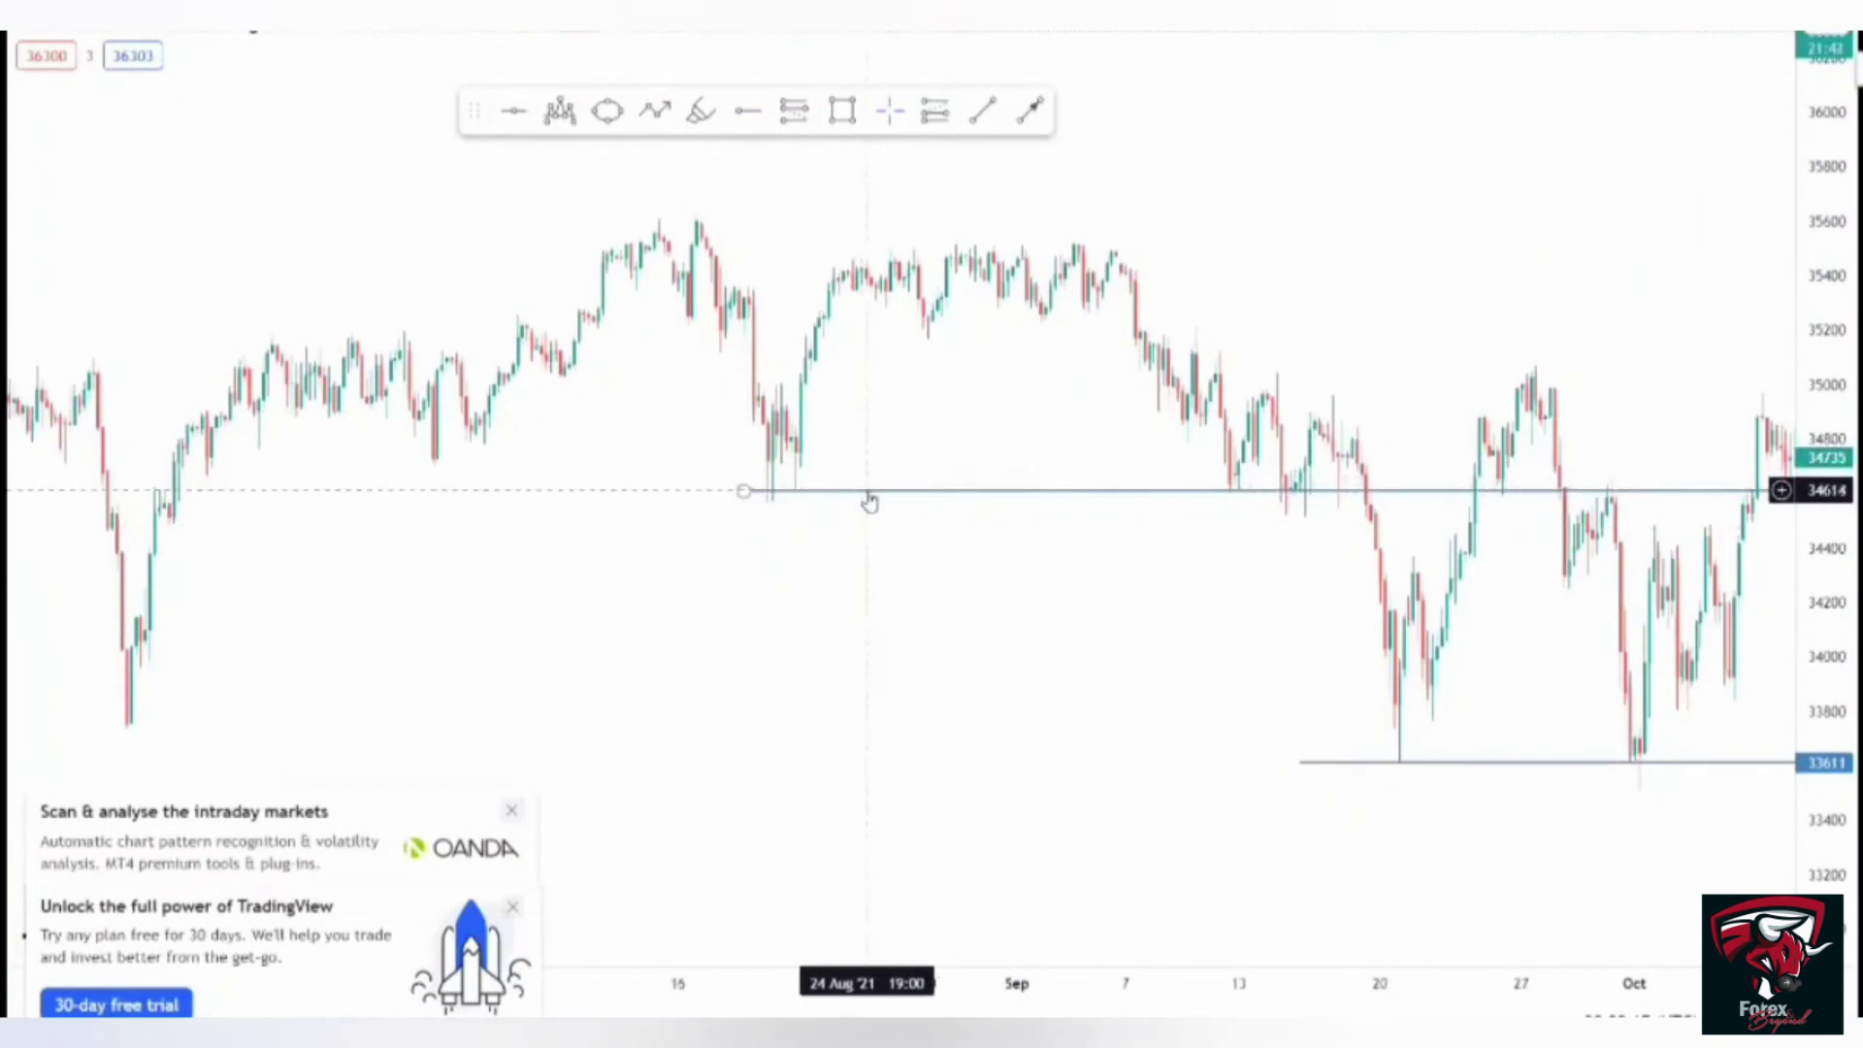
{"action": "left_click_drag", "start_coordinate": [869, 502], "coordinate": [203, 497]}
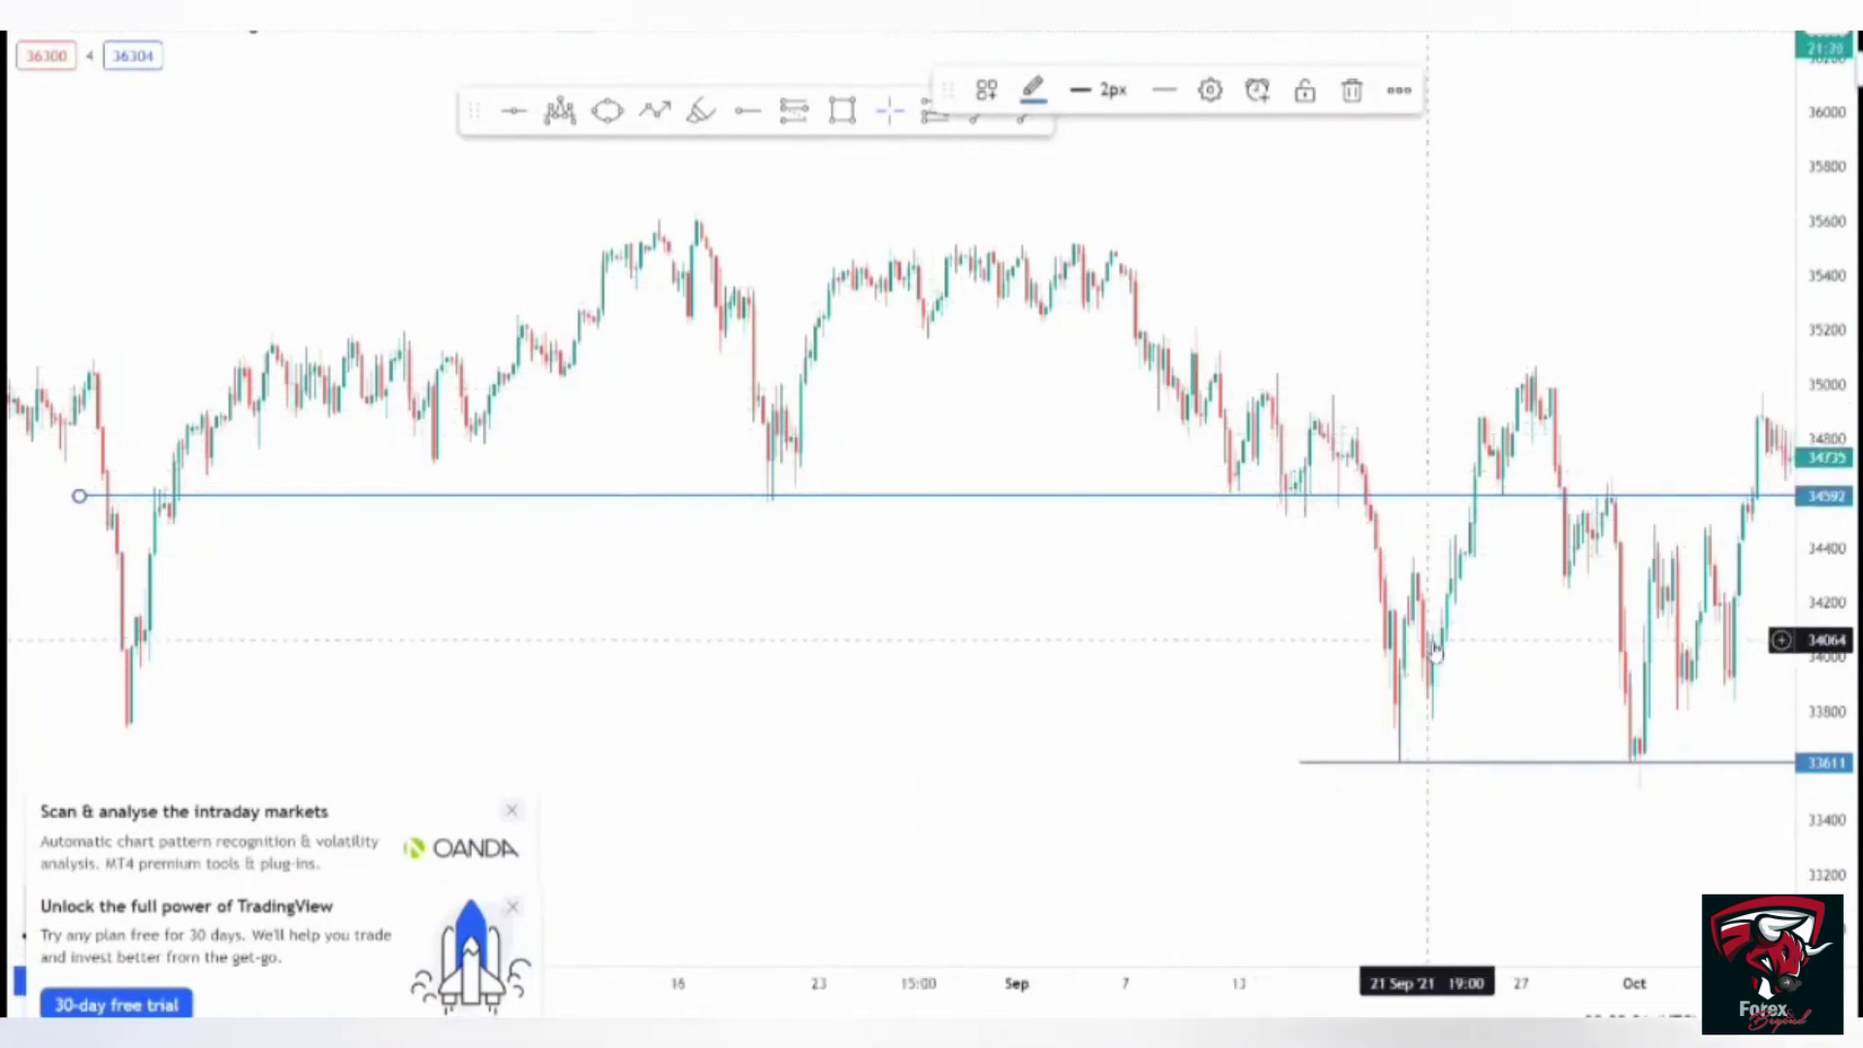
- Place a horizontal ray under the late-June and early-July lows and adjust it to about 34135
{"action": "left_click_drag", "start_coordinate": [1339, 537], "coordinate": [1153, 437]}
{"action": "left_click_drag", "start_coordinate": [1401, 453], "coordinate": [1165, 408]}
{"action": "left_click_drag", "start_coordinate": [1094, 521], "coordinate": [696, 487]}
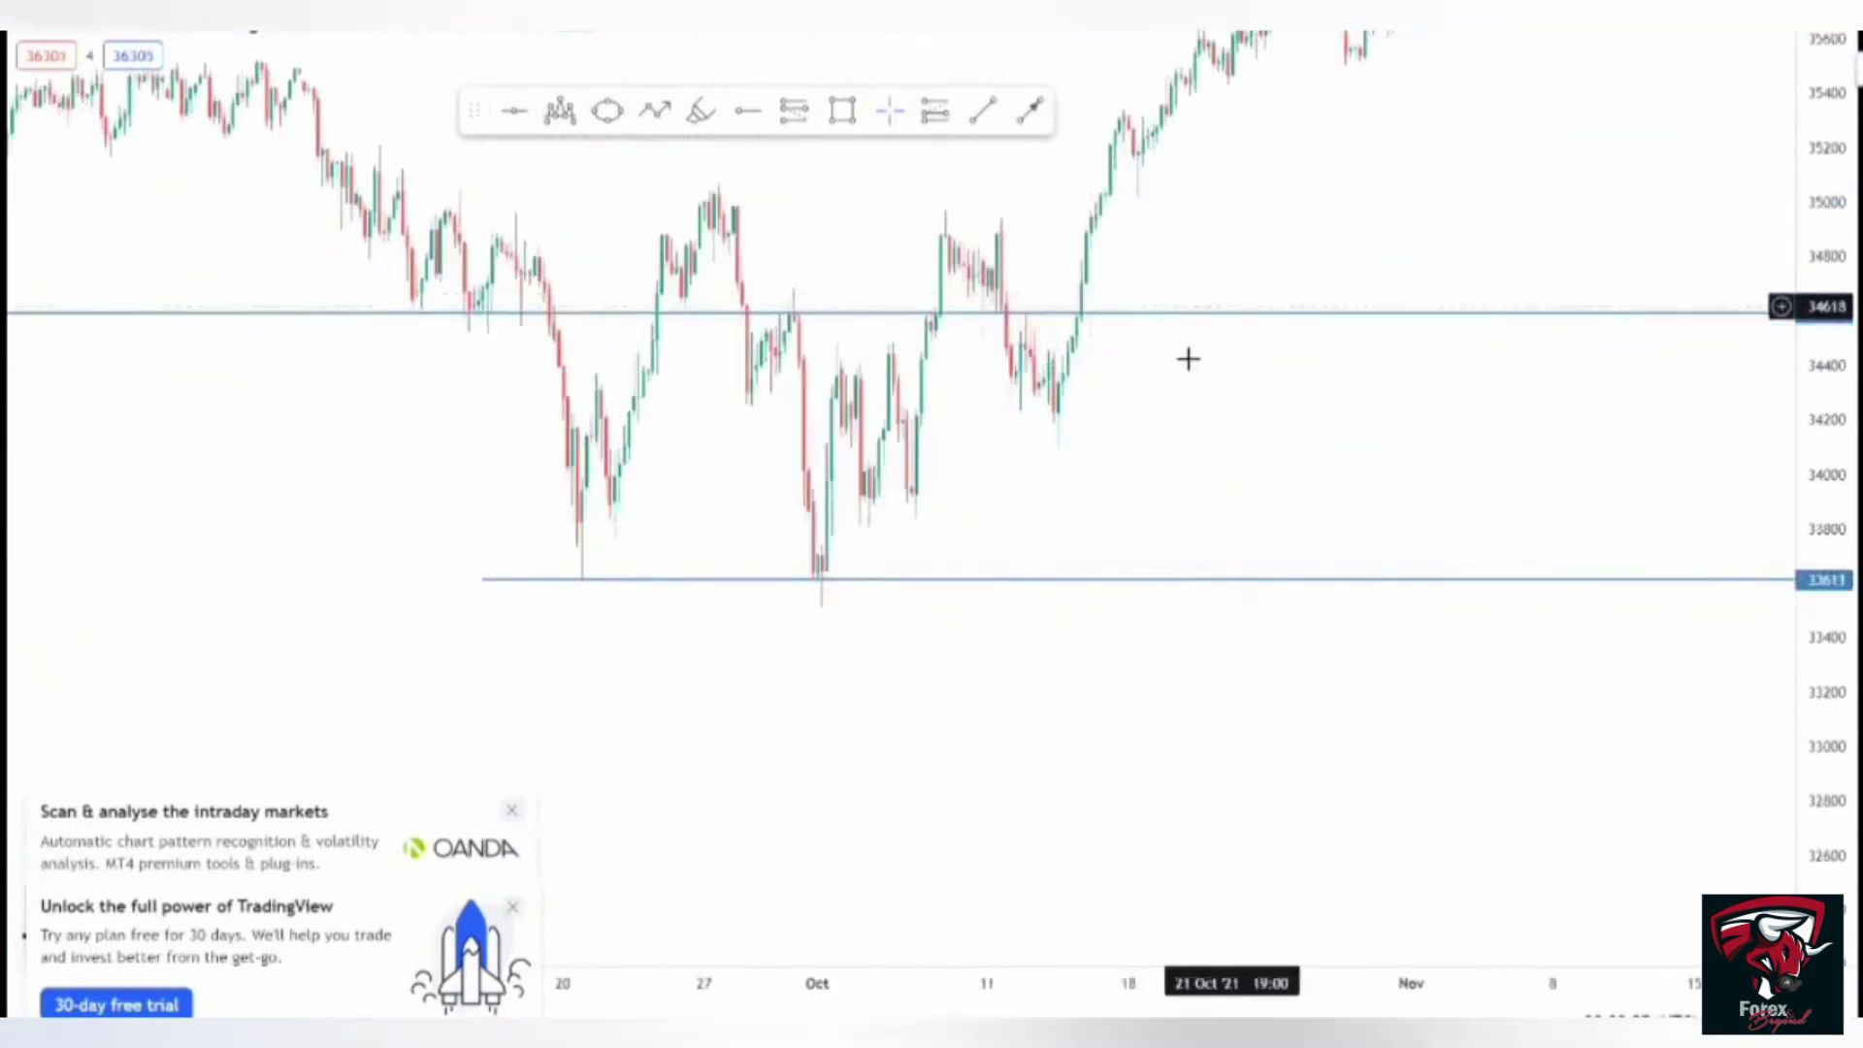
{"action": "left_click_drag", "start_coordinate": [1312, 454], "coordinate": [1727, 587]}
{"action": "left_click_drag", "start_coordinate": [1179, 387], "coordinate": [1677, 460]}
{"action": "left_click_drag", "start_coordinate": [893, 417], "coordinate": [1339, 406]}
{"action": "mouse_move", "coordinate": [632, 341]}
{"action": "left_mouse_down"}
{"action": "mouse_move", "coordinate": [803, 358]}
{"action": "mouse_move", "coordinate": [875, 320]}
{"action": "left_mouse_up"}
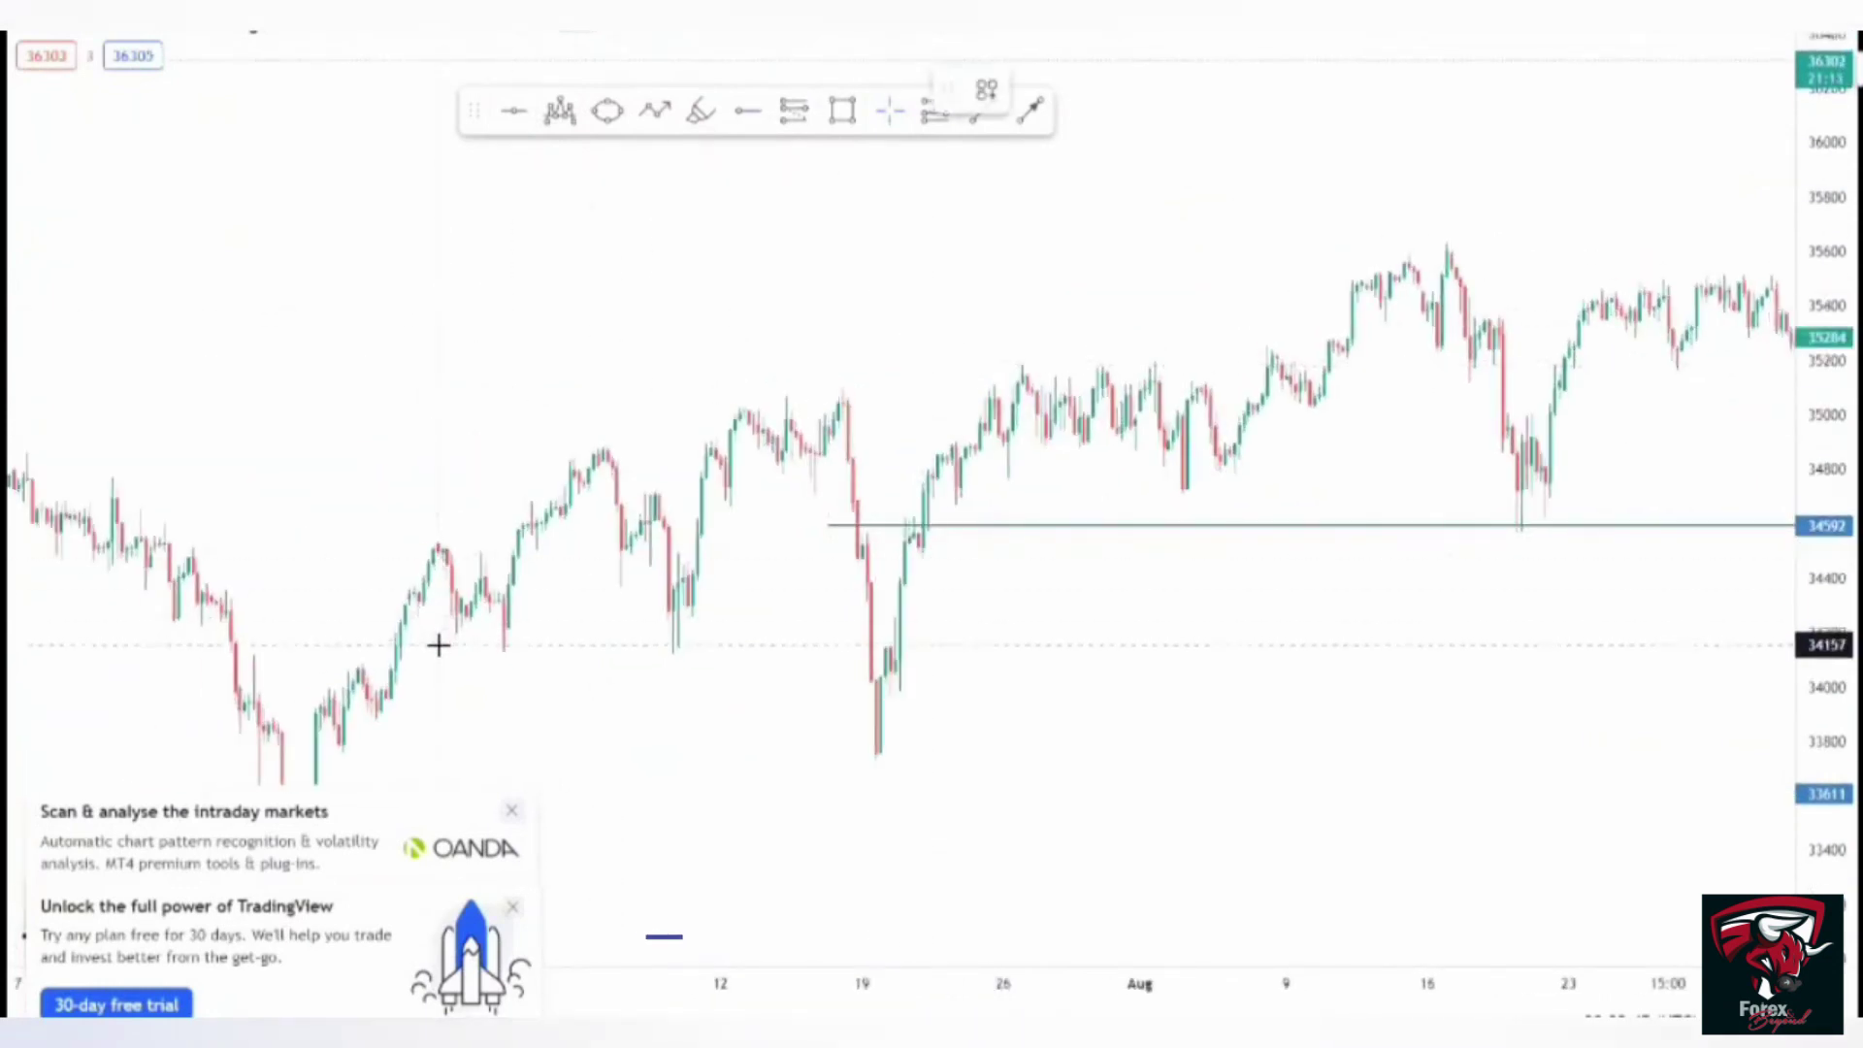
{"action": "left_click", "coordinate": [438, 645]}
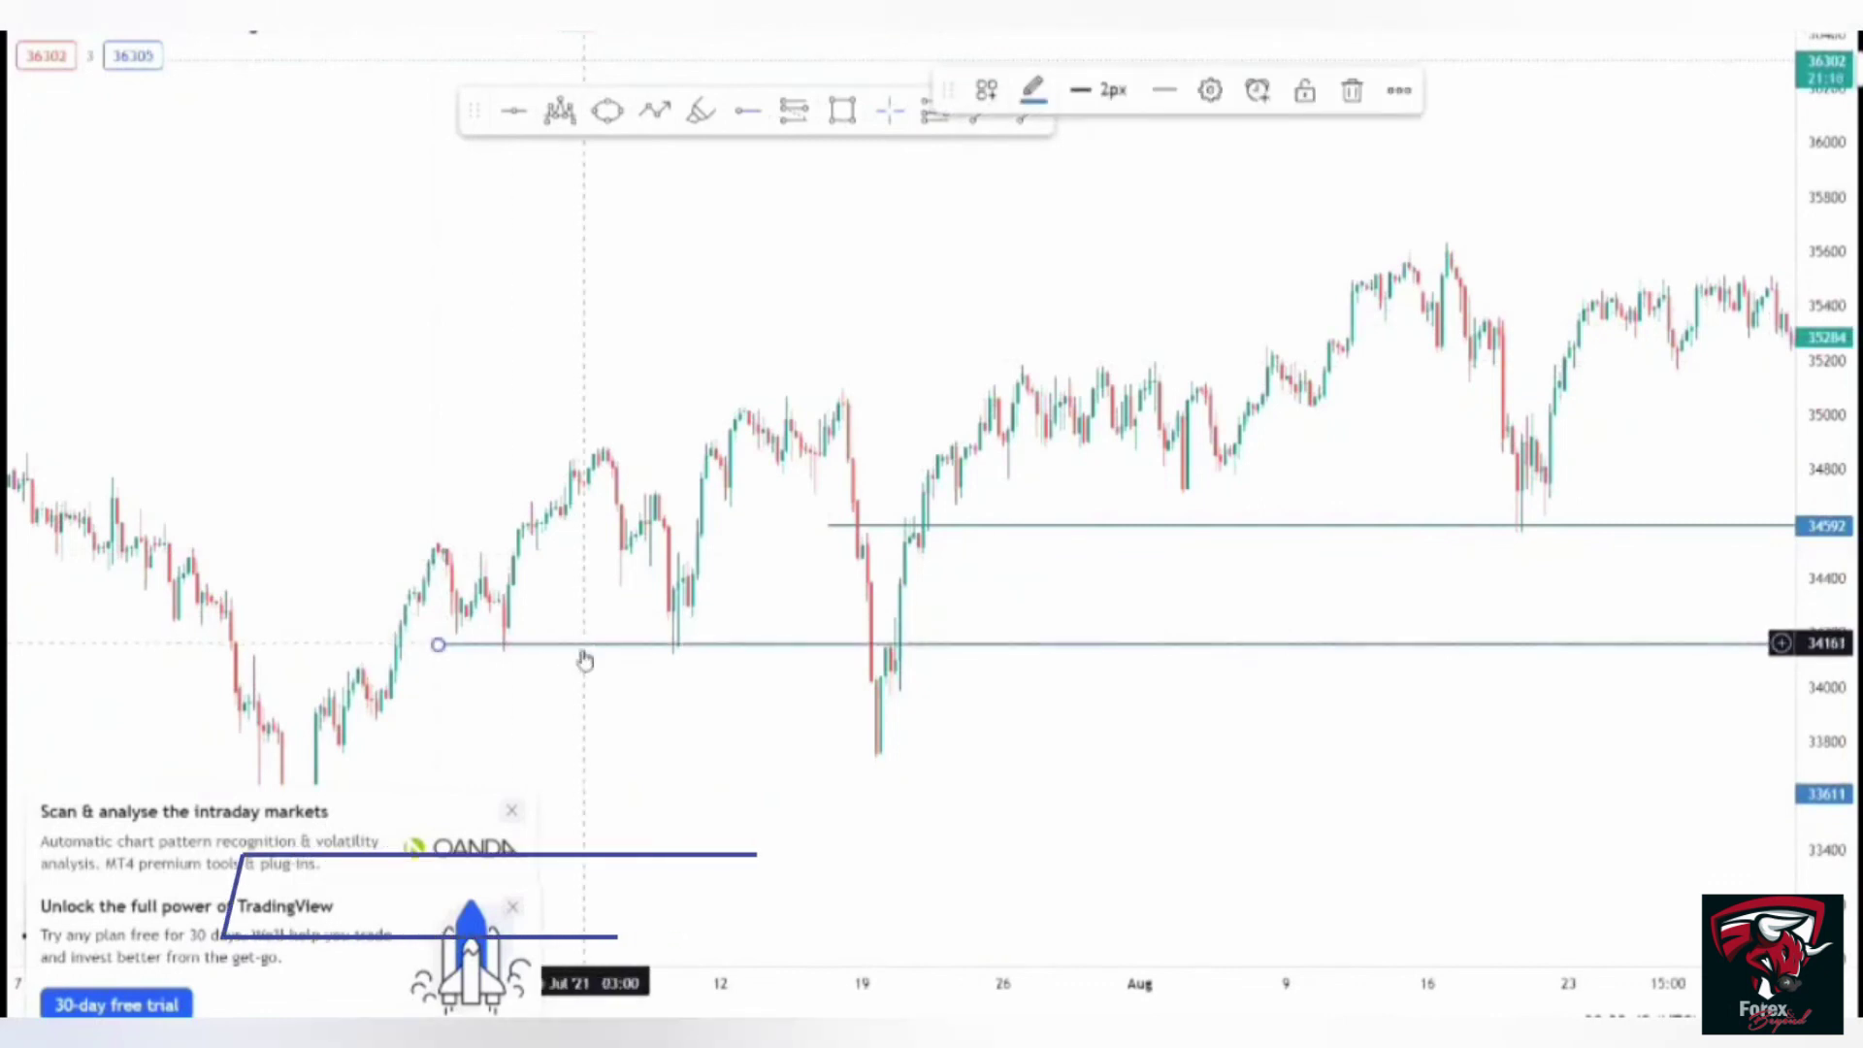
{"action": "left_click_drag", "start_coordinate": [584, 656], "coordinate": [575, 657]}
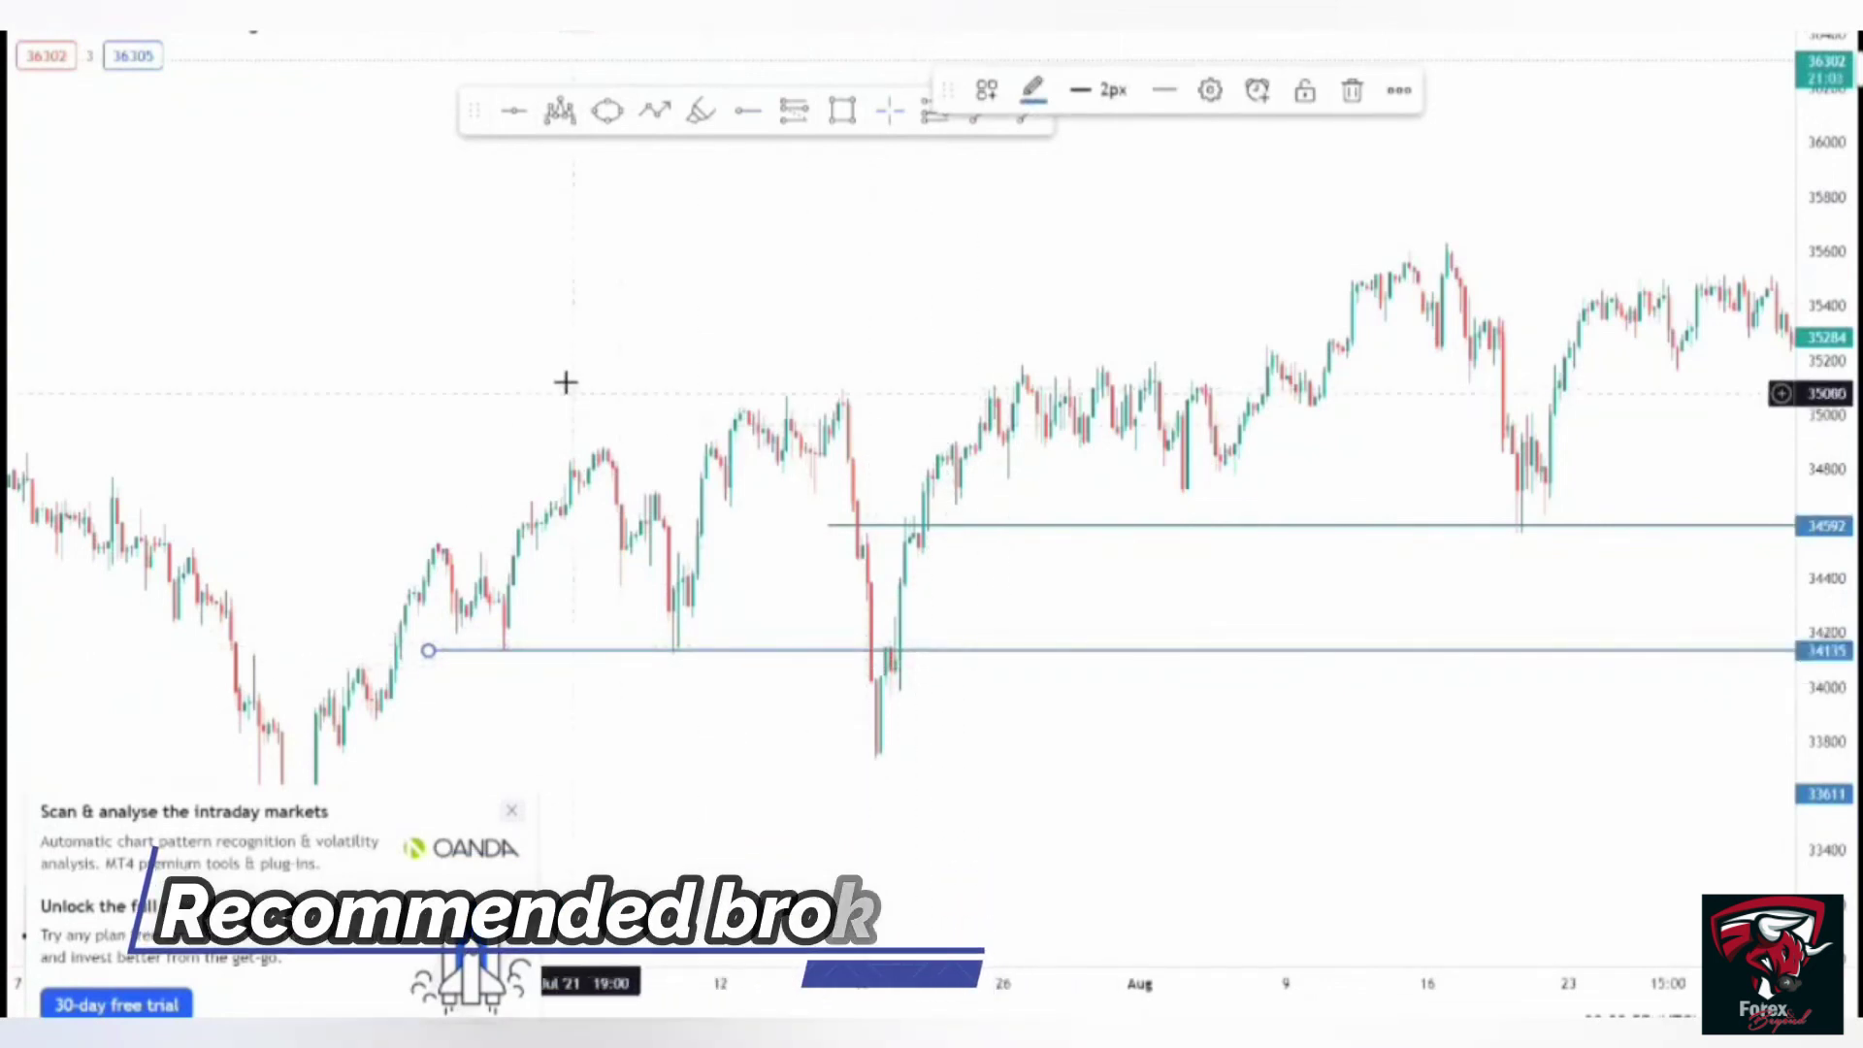
- Place a horizontal ray from late March at about 33029, level with the sharp June low
{"action": "left_click_drag", "start_coordinate": [863, 366], "coordinate": [1409, 228]}
{"action": "left_click_drag", "start_coordinate": [521, 583], "coordinate": [719, 462]}
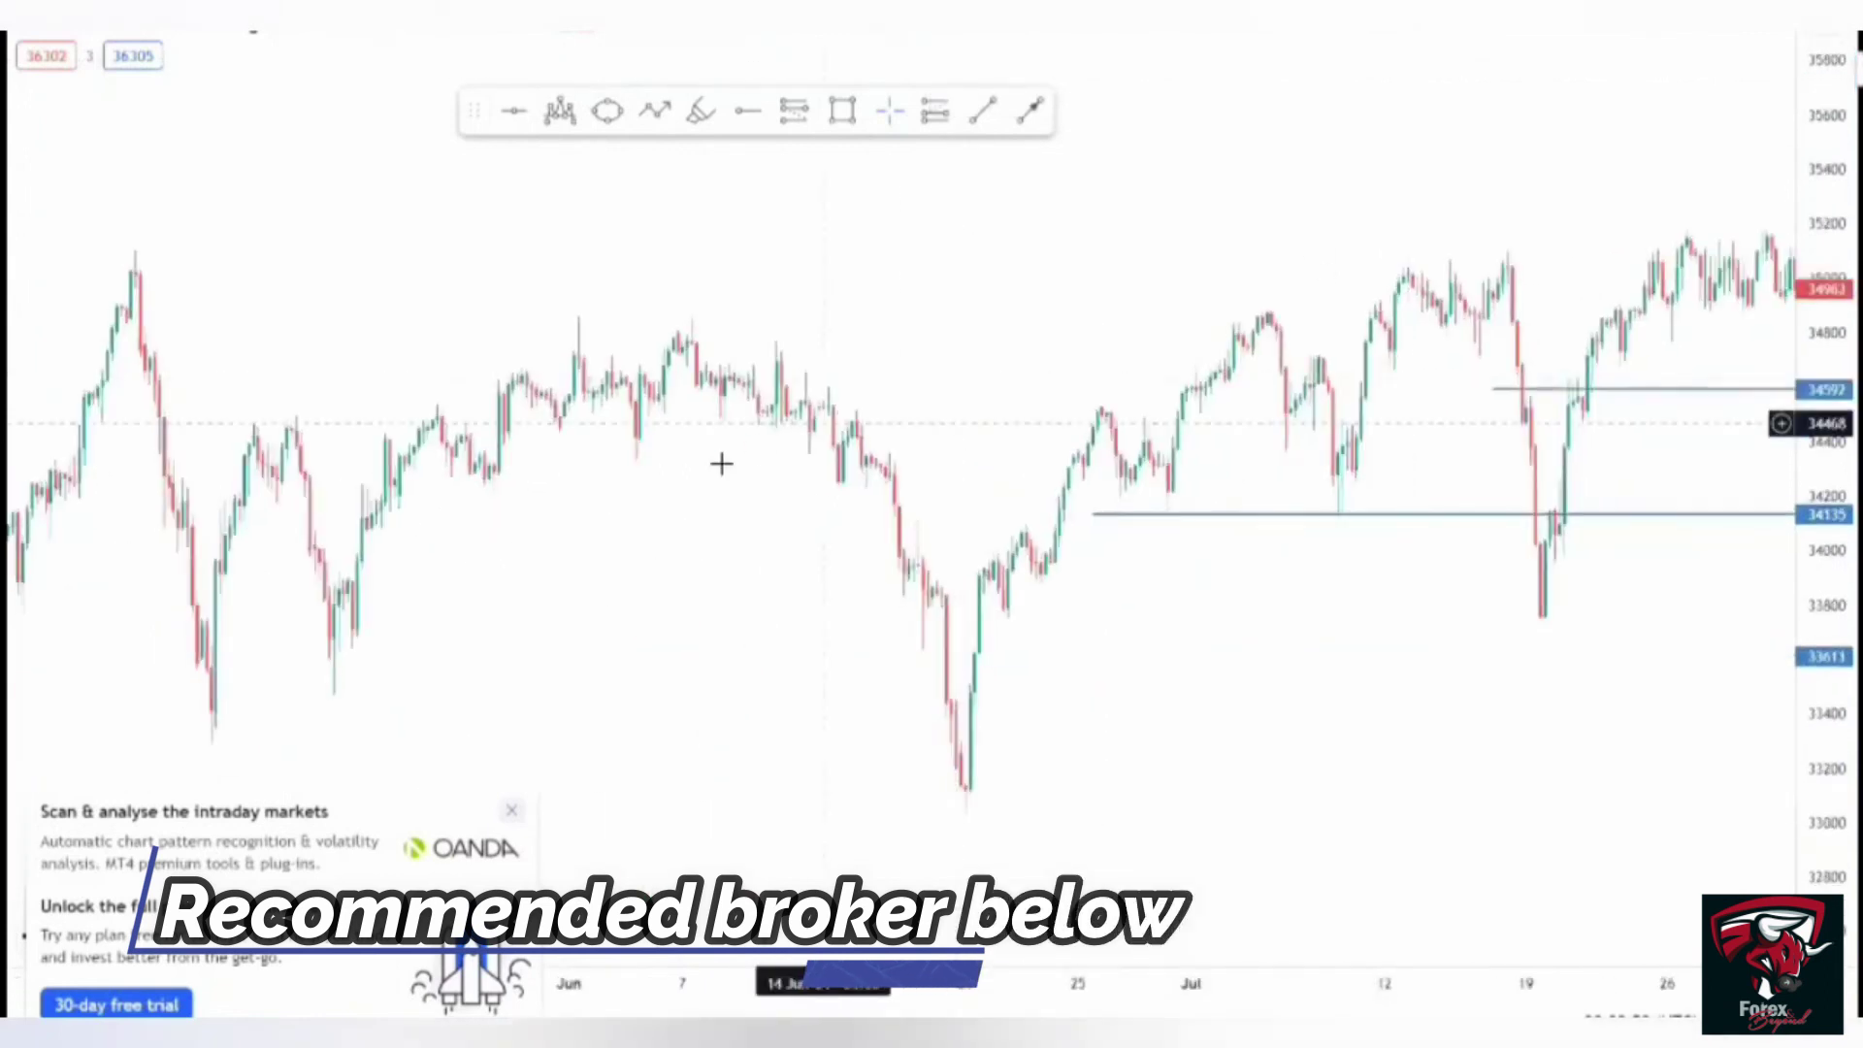
{"action": "left_click_drag", "start_coordinate": [756, 307], "coordinate": [1028, 278]}
{"action": "left_click_drag", "start_coordinate": [875, 656], "coordinate": [1202, 417]}
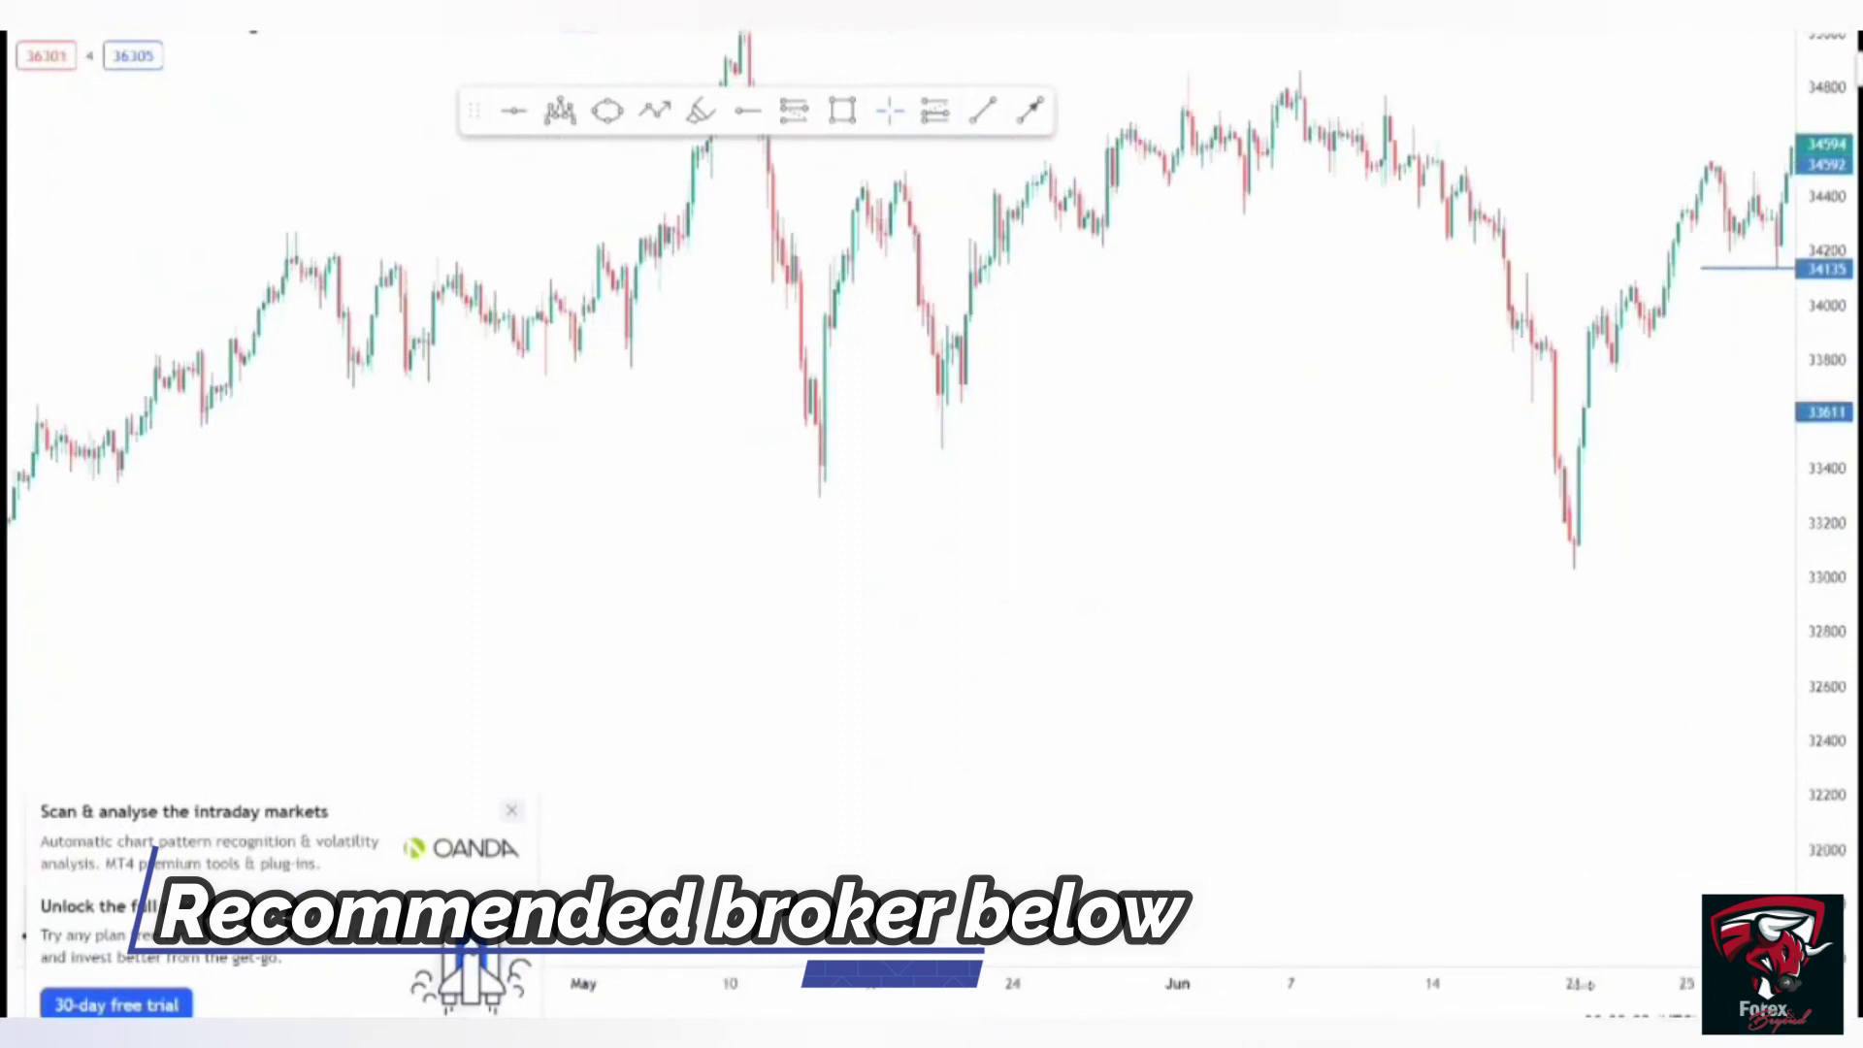
{"action": "scroll", "coordinate": [1278, 498], "scroll_direction": "down", "scroll_amount": 5}
{"action": "left_click_drag", "start_coordinate": [1597, 627], "coordinate": [1529, 611]}
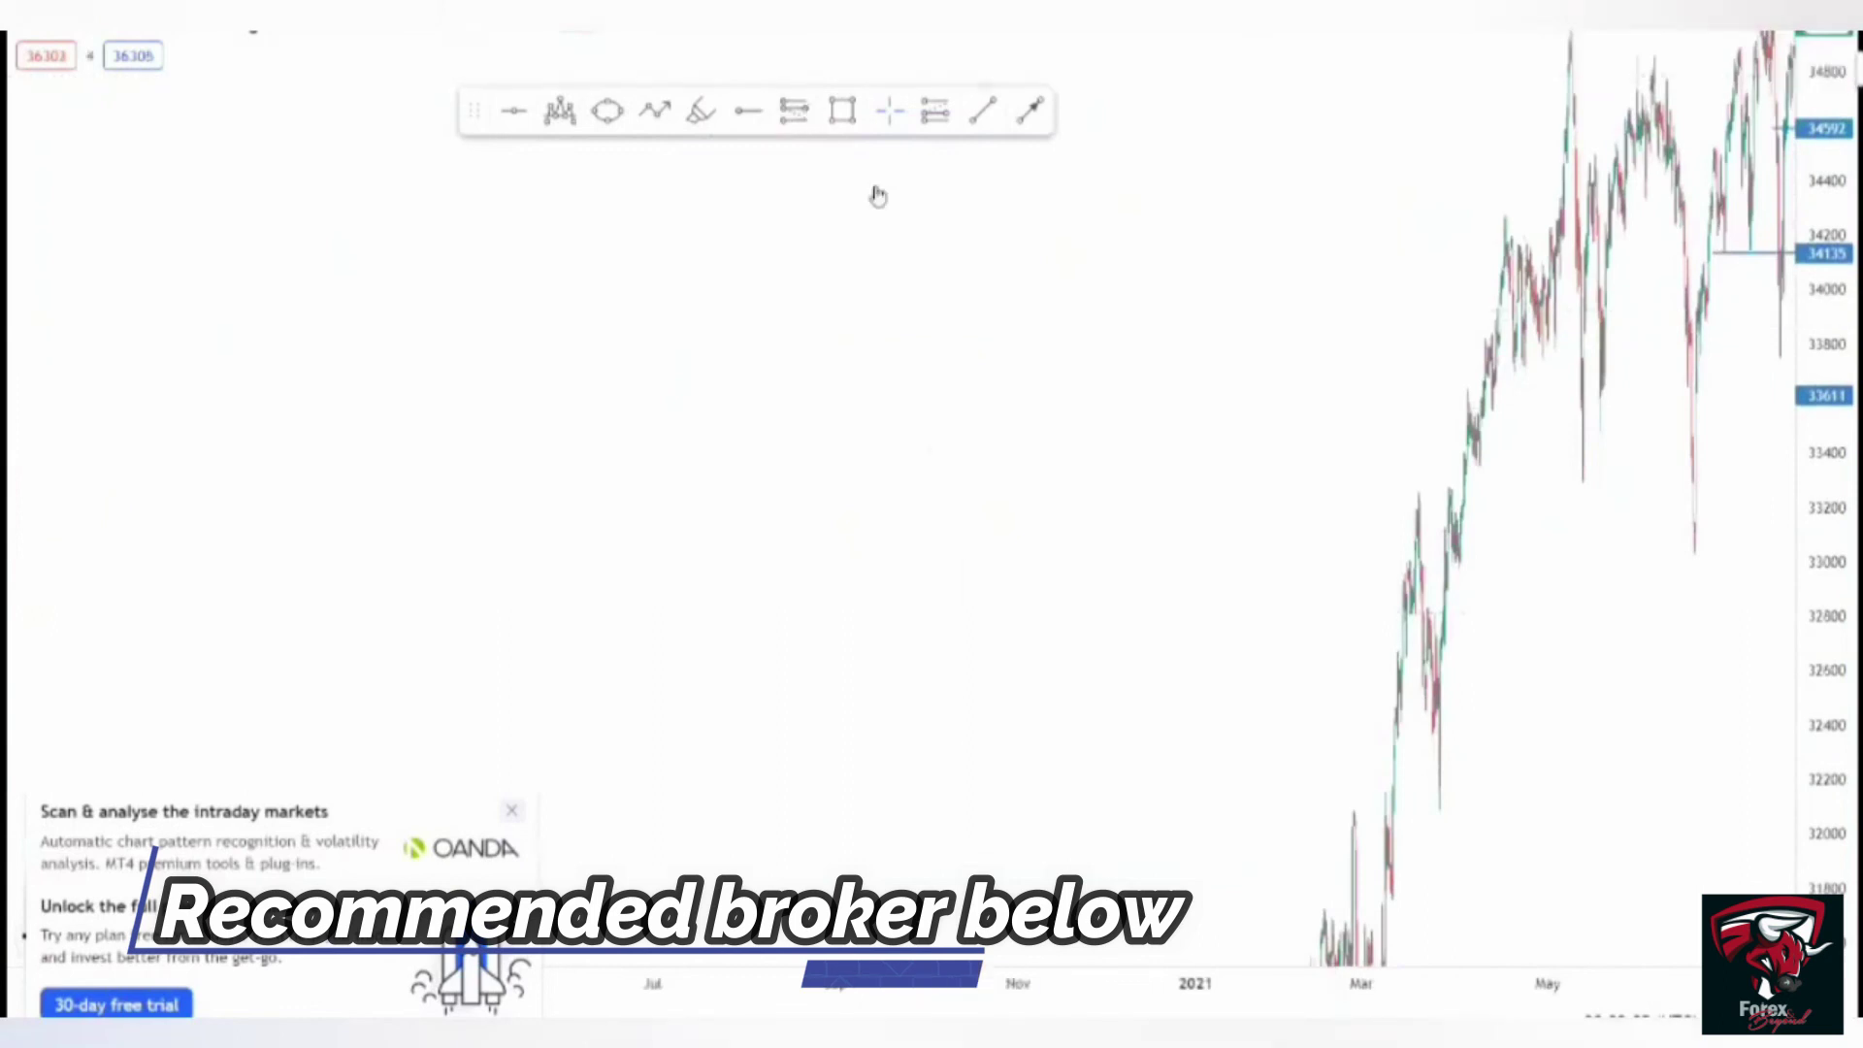
{"action": "left_click", "coordinate": [1449, 555]}
- Place a horizontal ray at about 35096 across the May peak, and deselect it
{"action": "scroll", "coordinate": [1610, 586], "scroll_direction": "right", "scroll_amount": 5}
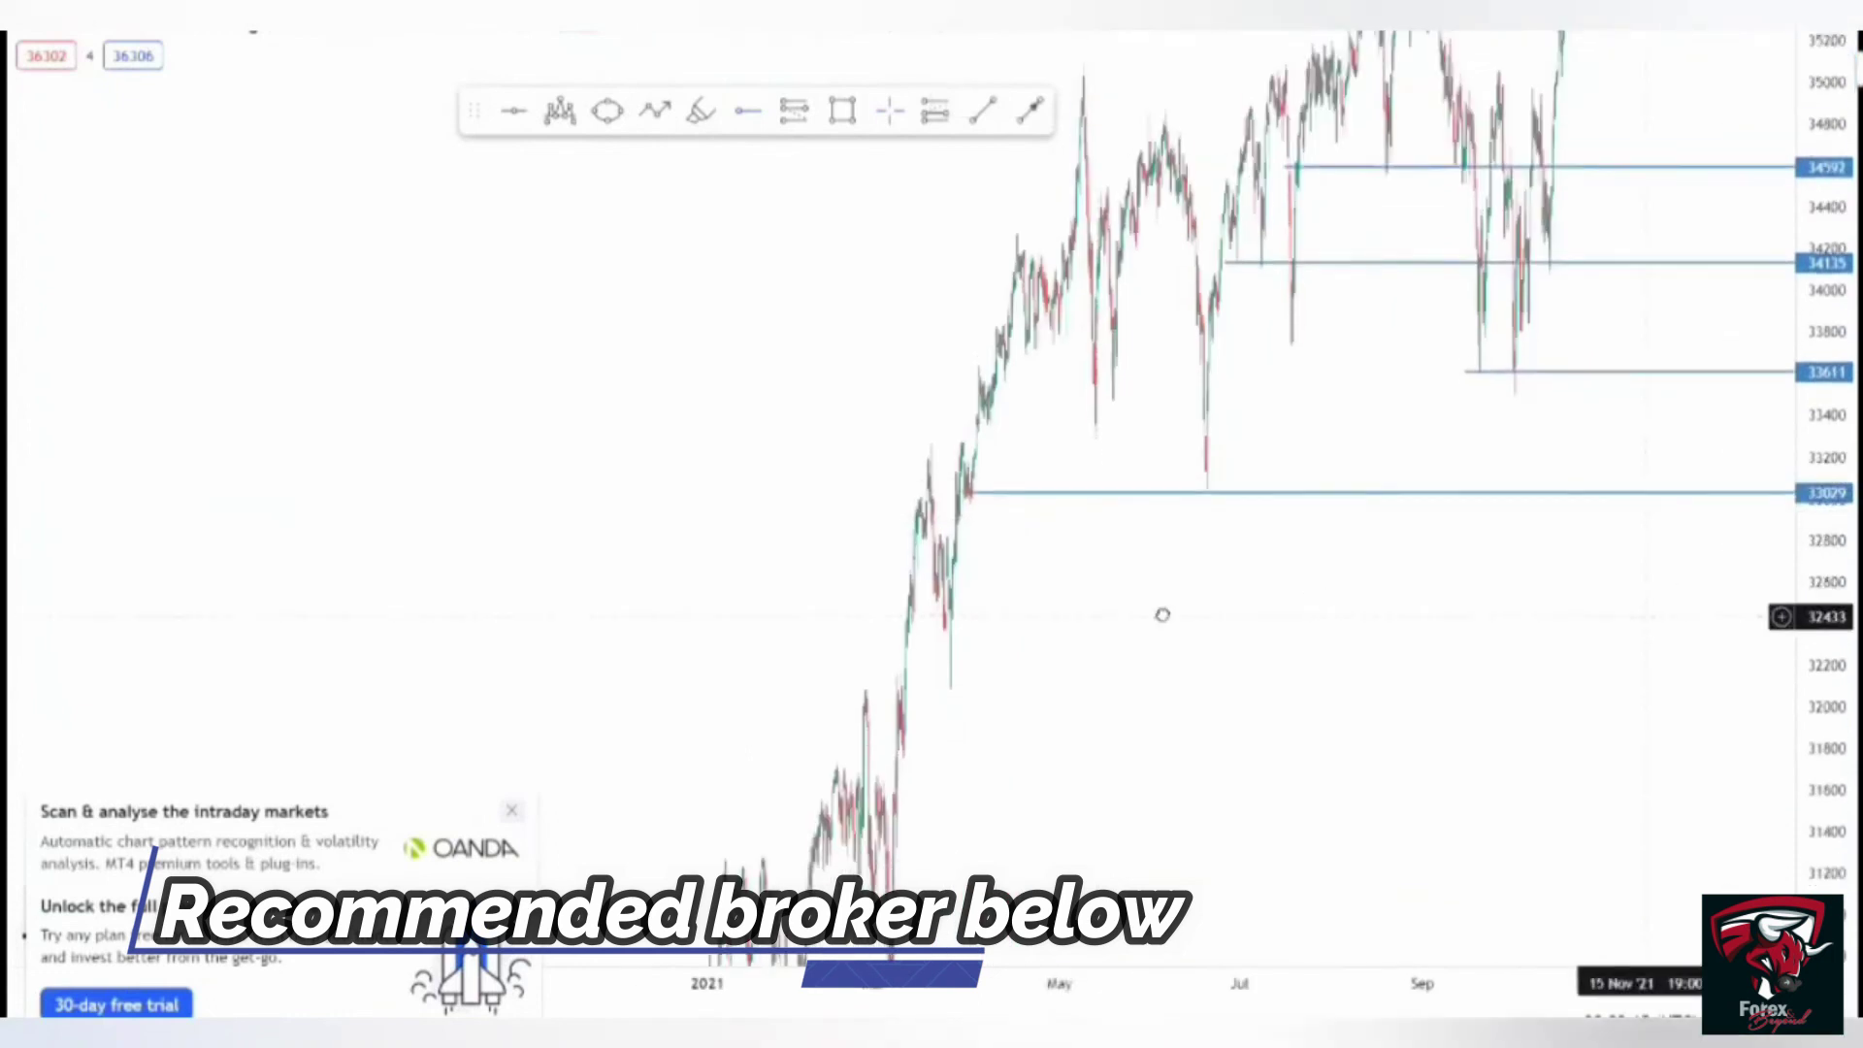
{"action": "scroll", "coordinate": [1163, 614], "scroll_direction": "right", "scroll_amount": 3}
{"action": "scroll", "coordinate": [1335, 533], "scroll_direction": "right", "scroll_amount": 3}
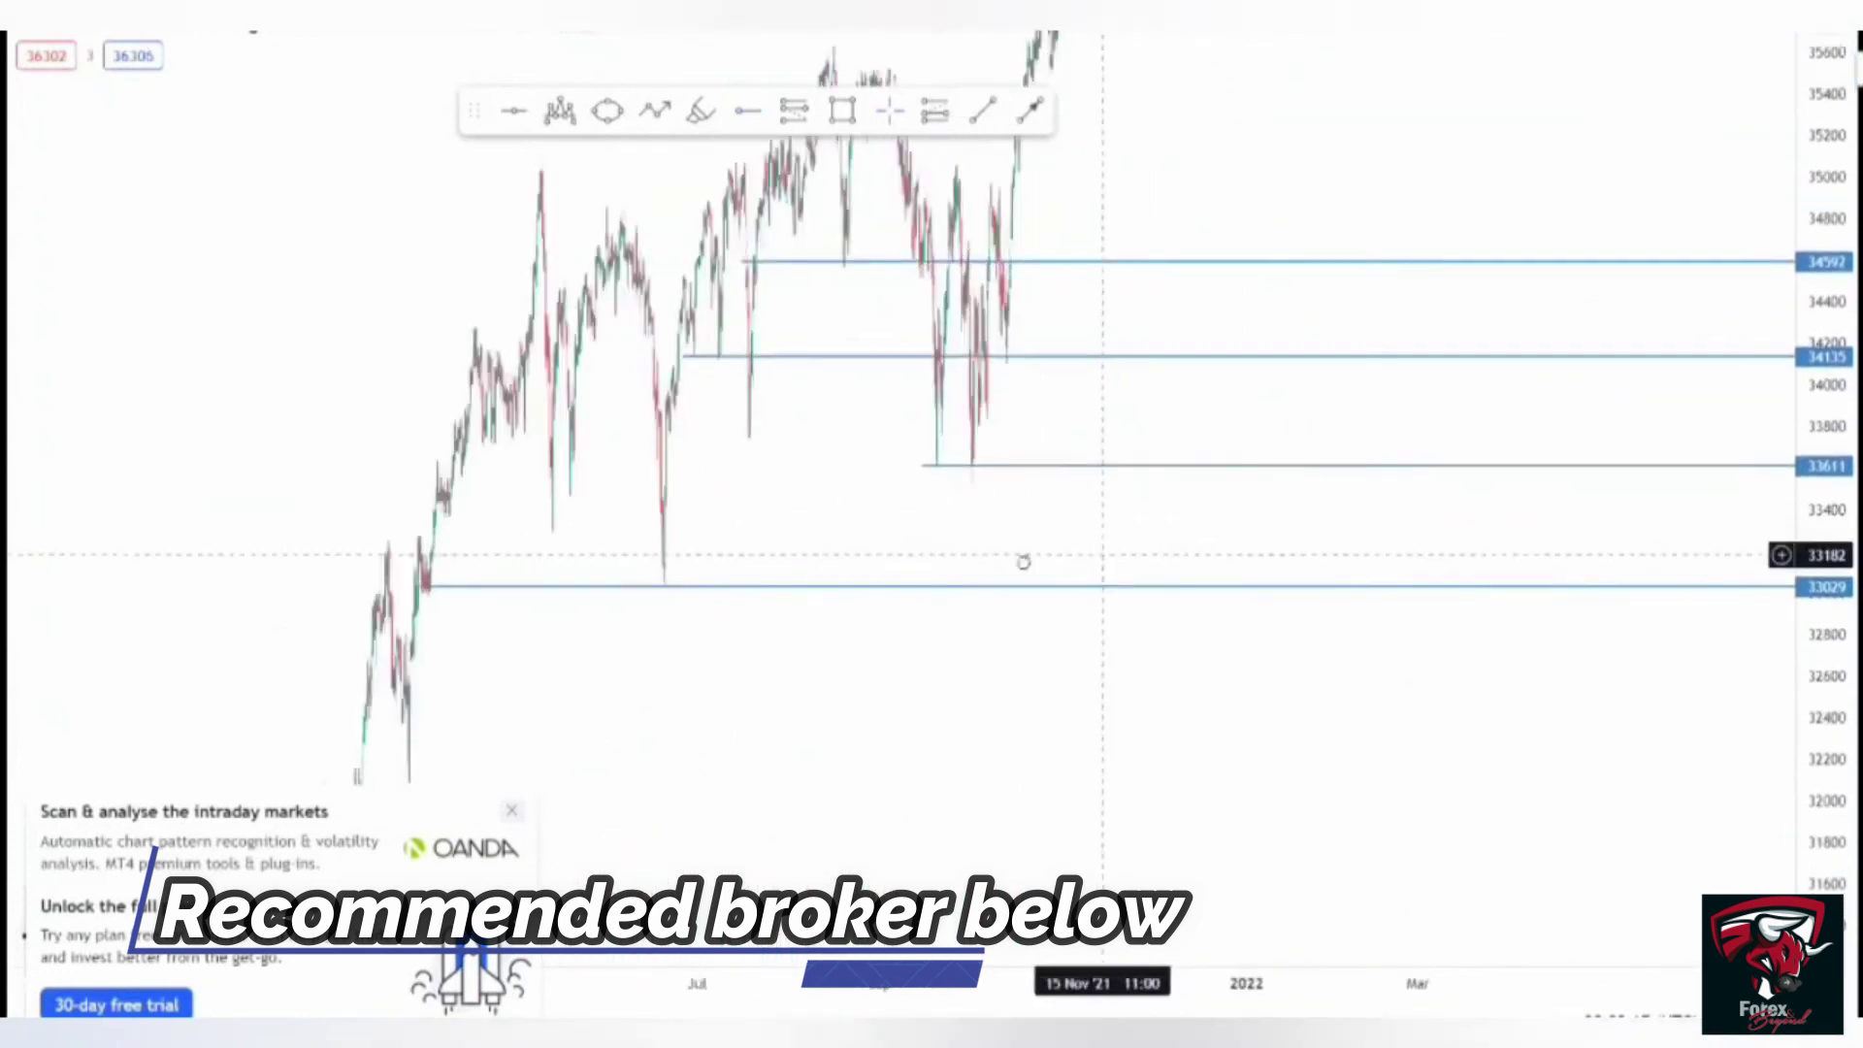
{"action": "scroll", "coordinate": [1563, 491], "scroll_direction": "right", "scroll_amount": 1}
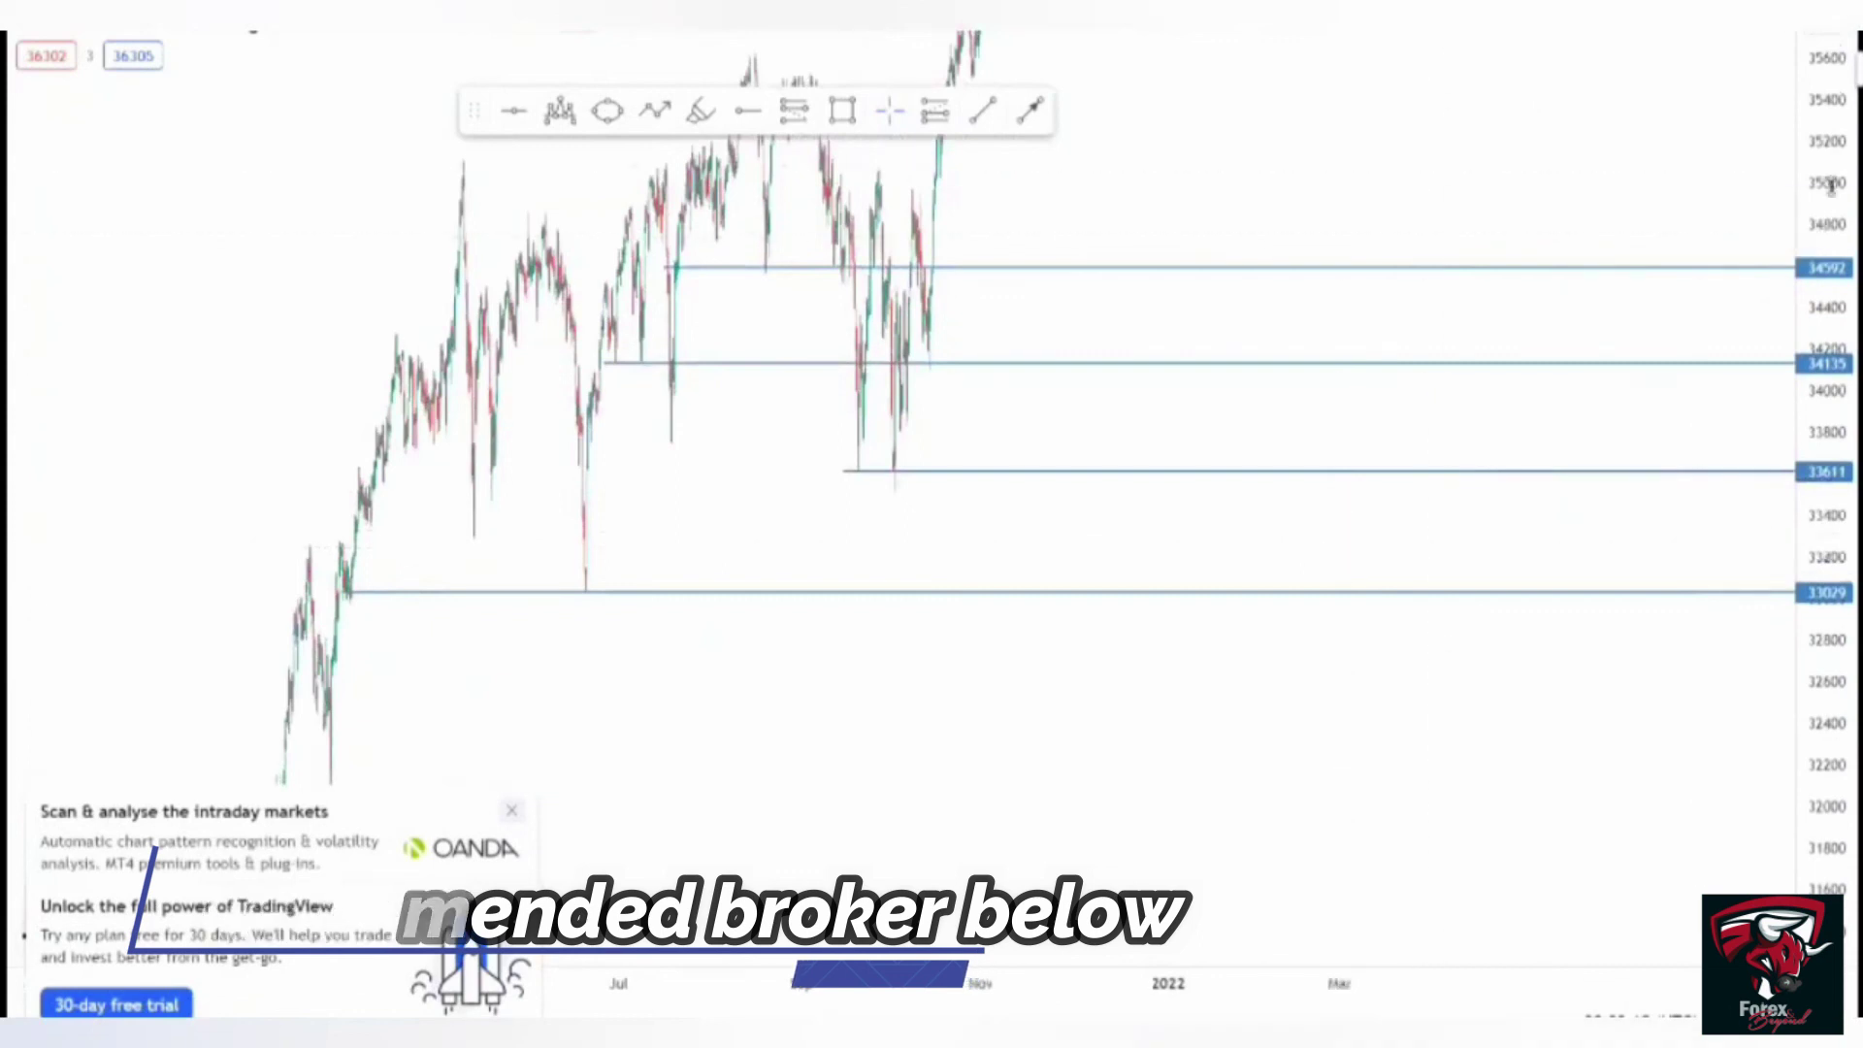
{"action": "scroll", "coordinate": [1335, 291], "scroll_direction": "left", "scroll_amount": 1}
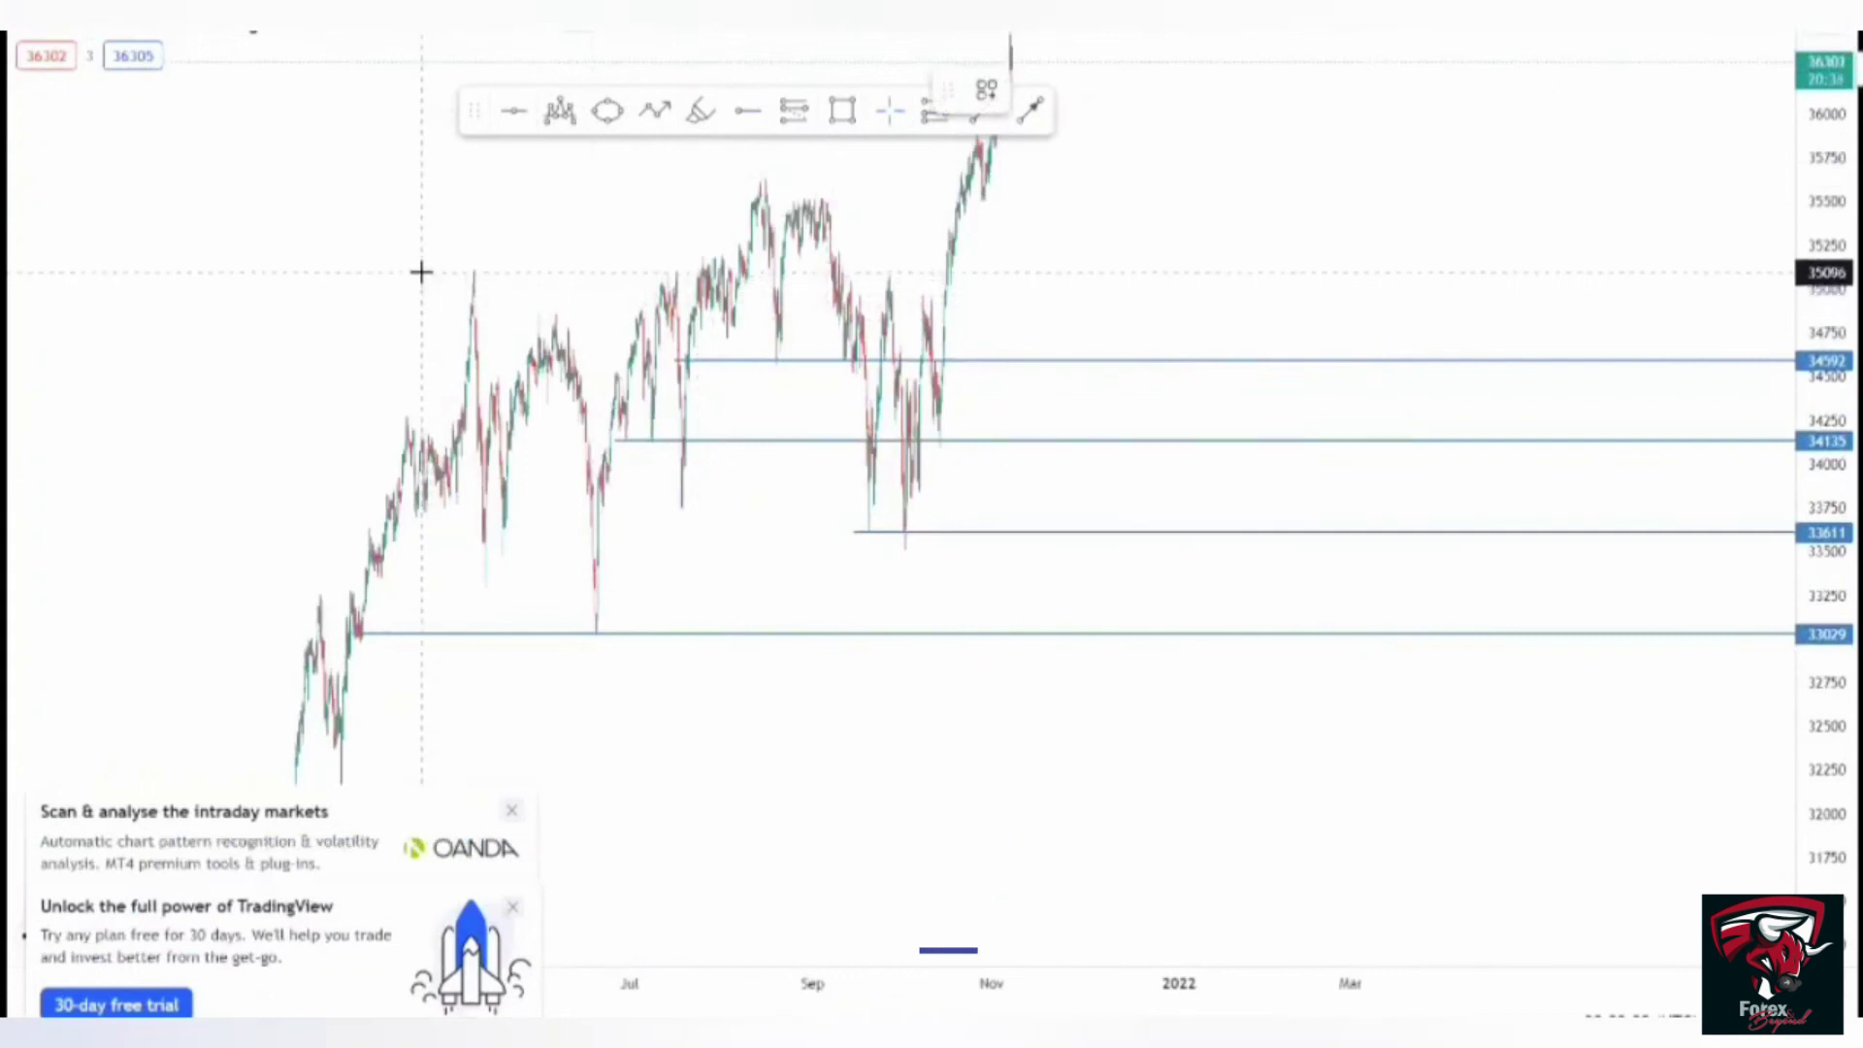
{"action": "left_click", "coordinate": [421, 272]}
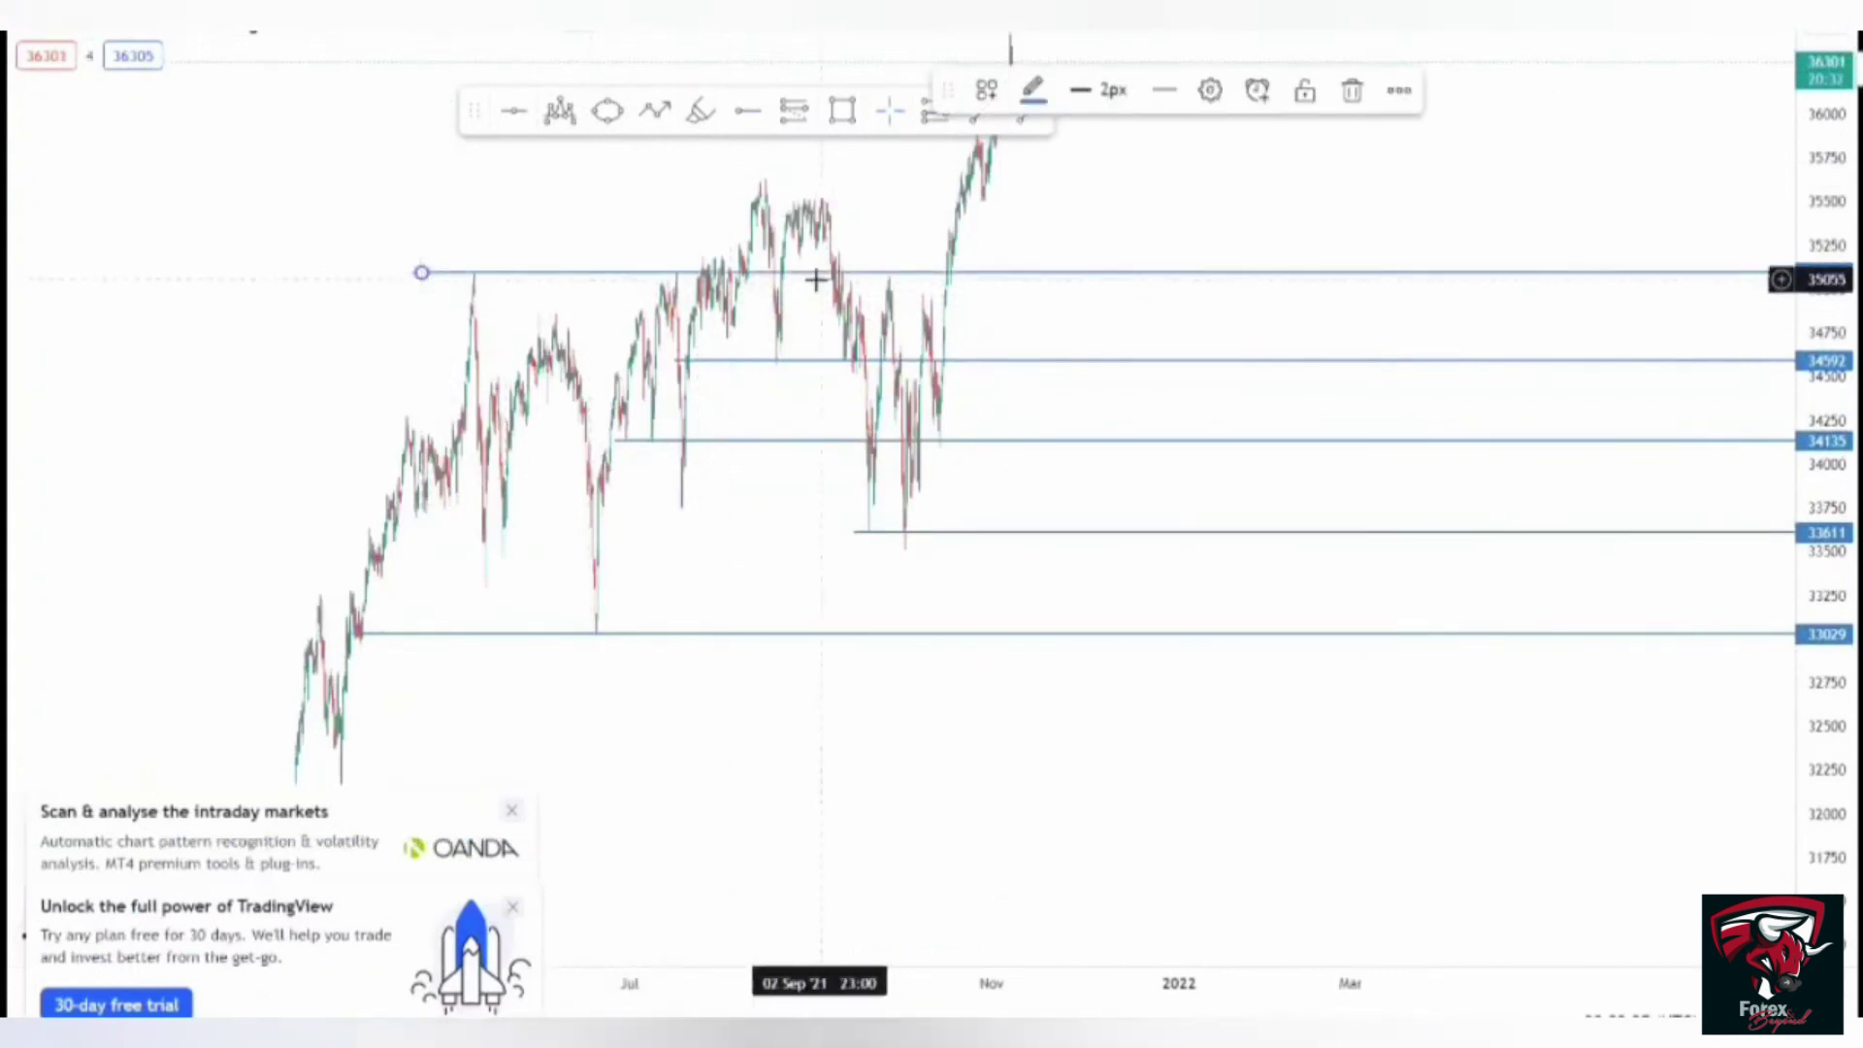
{"action": "left_click", "coordinate": [810, 204]}
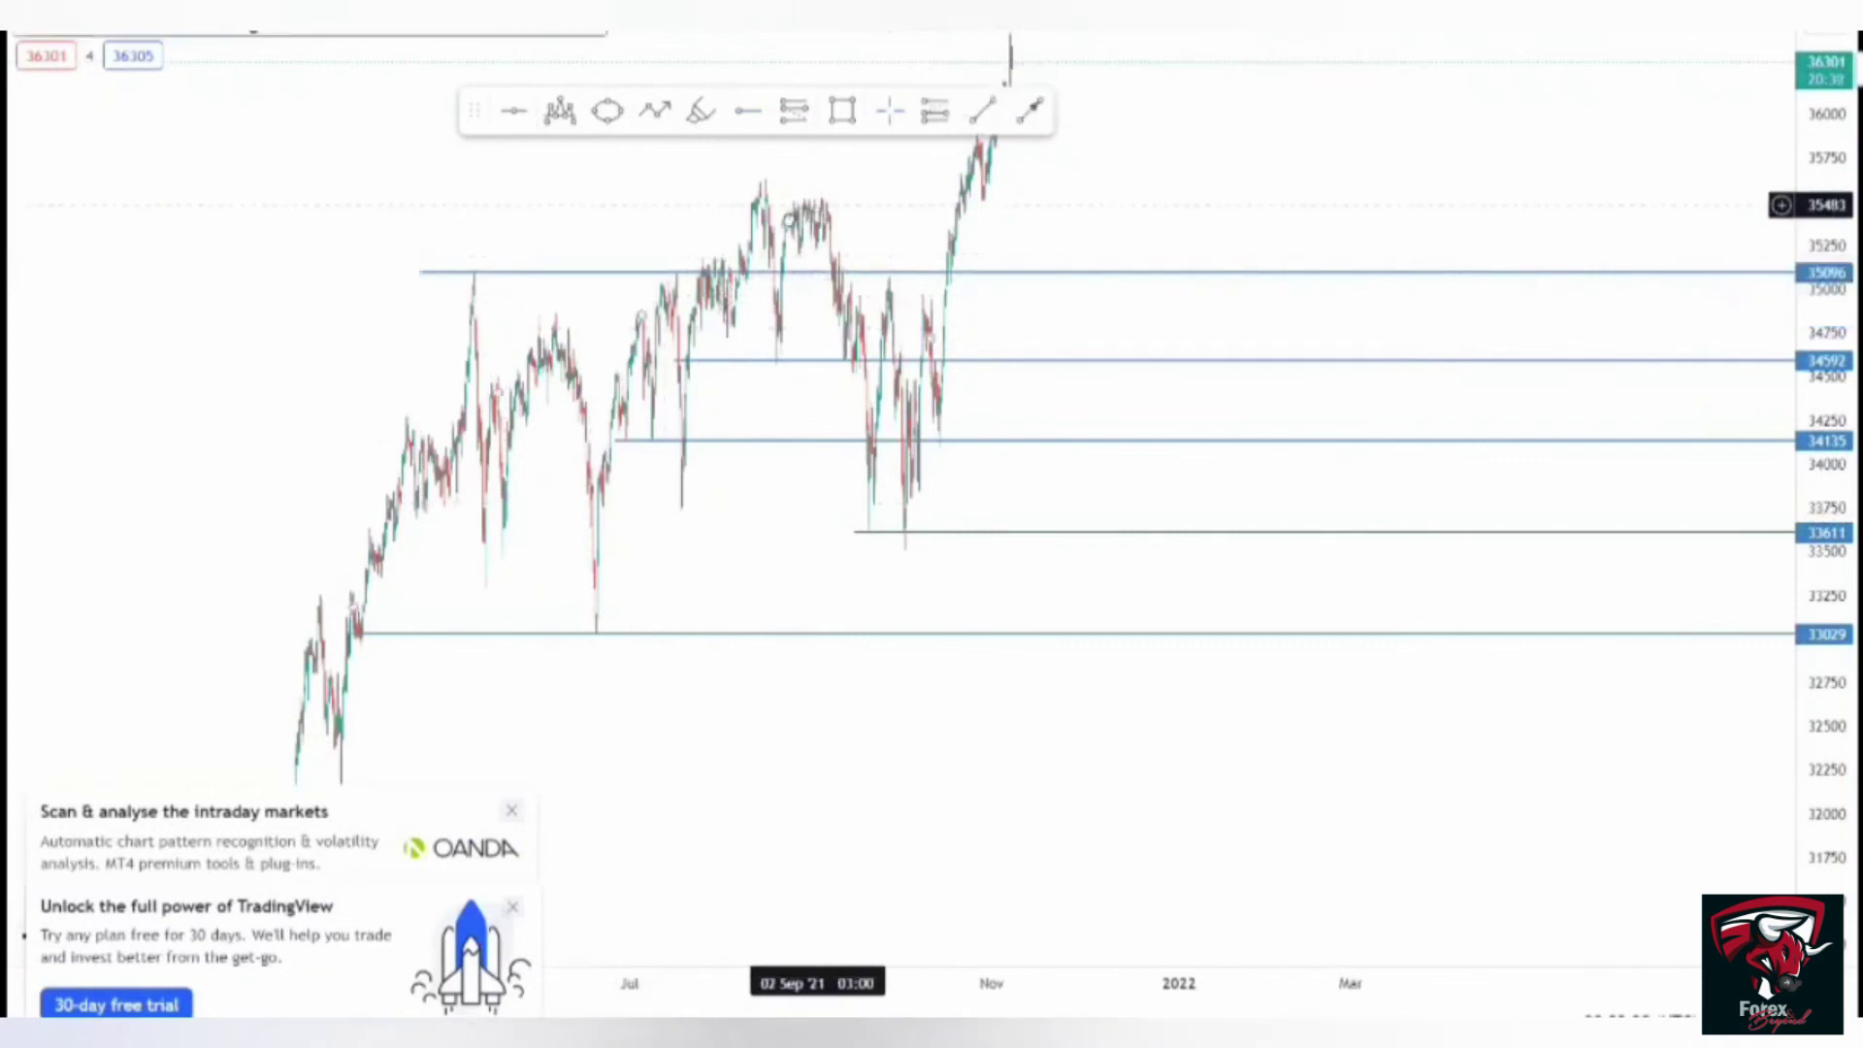
- Place a horizontal ray at about 35587 from the mid-August highs across to the late-October lows
{"action": "left_click_drag", "start_coordinate": [793, 217], "coordinate": [784, 228]}
{"action": "left_click_drag", "start_coordinate": [1152, 220], "coordinate": [891, 412]}
{"action": "scroll", "coordinate": [891, 413], "scroll_direction": "up", "scroll_amount": 5}
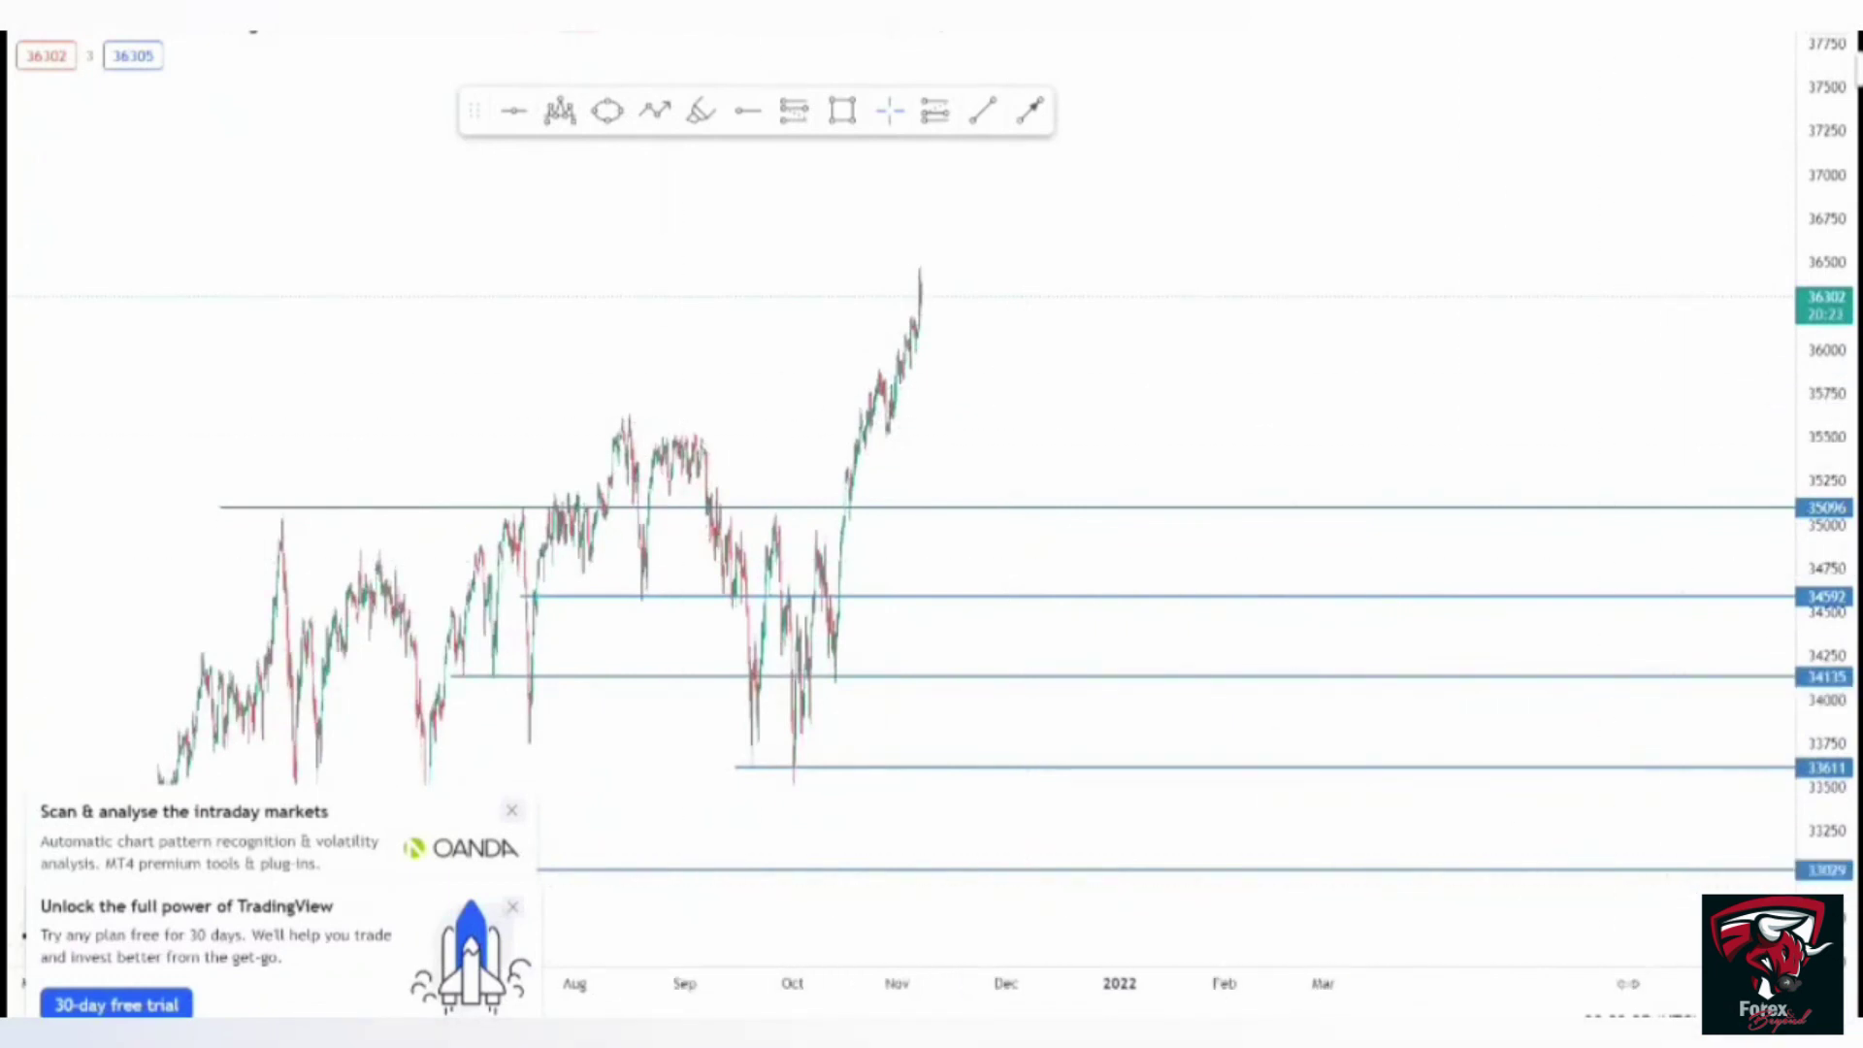
{"action": "scroll", "coordinate": [1453, 960], "scroll_direction": "up", "scroll_amount": 3}
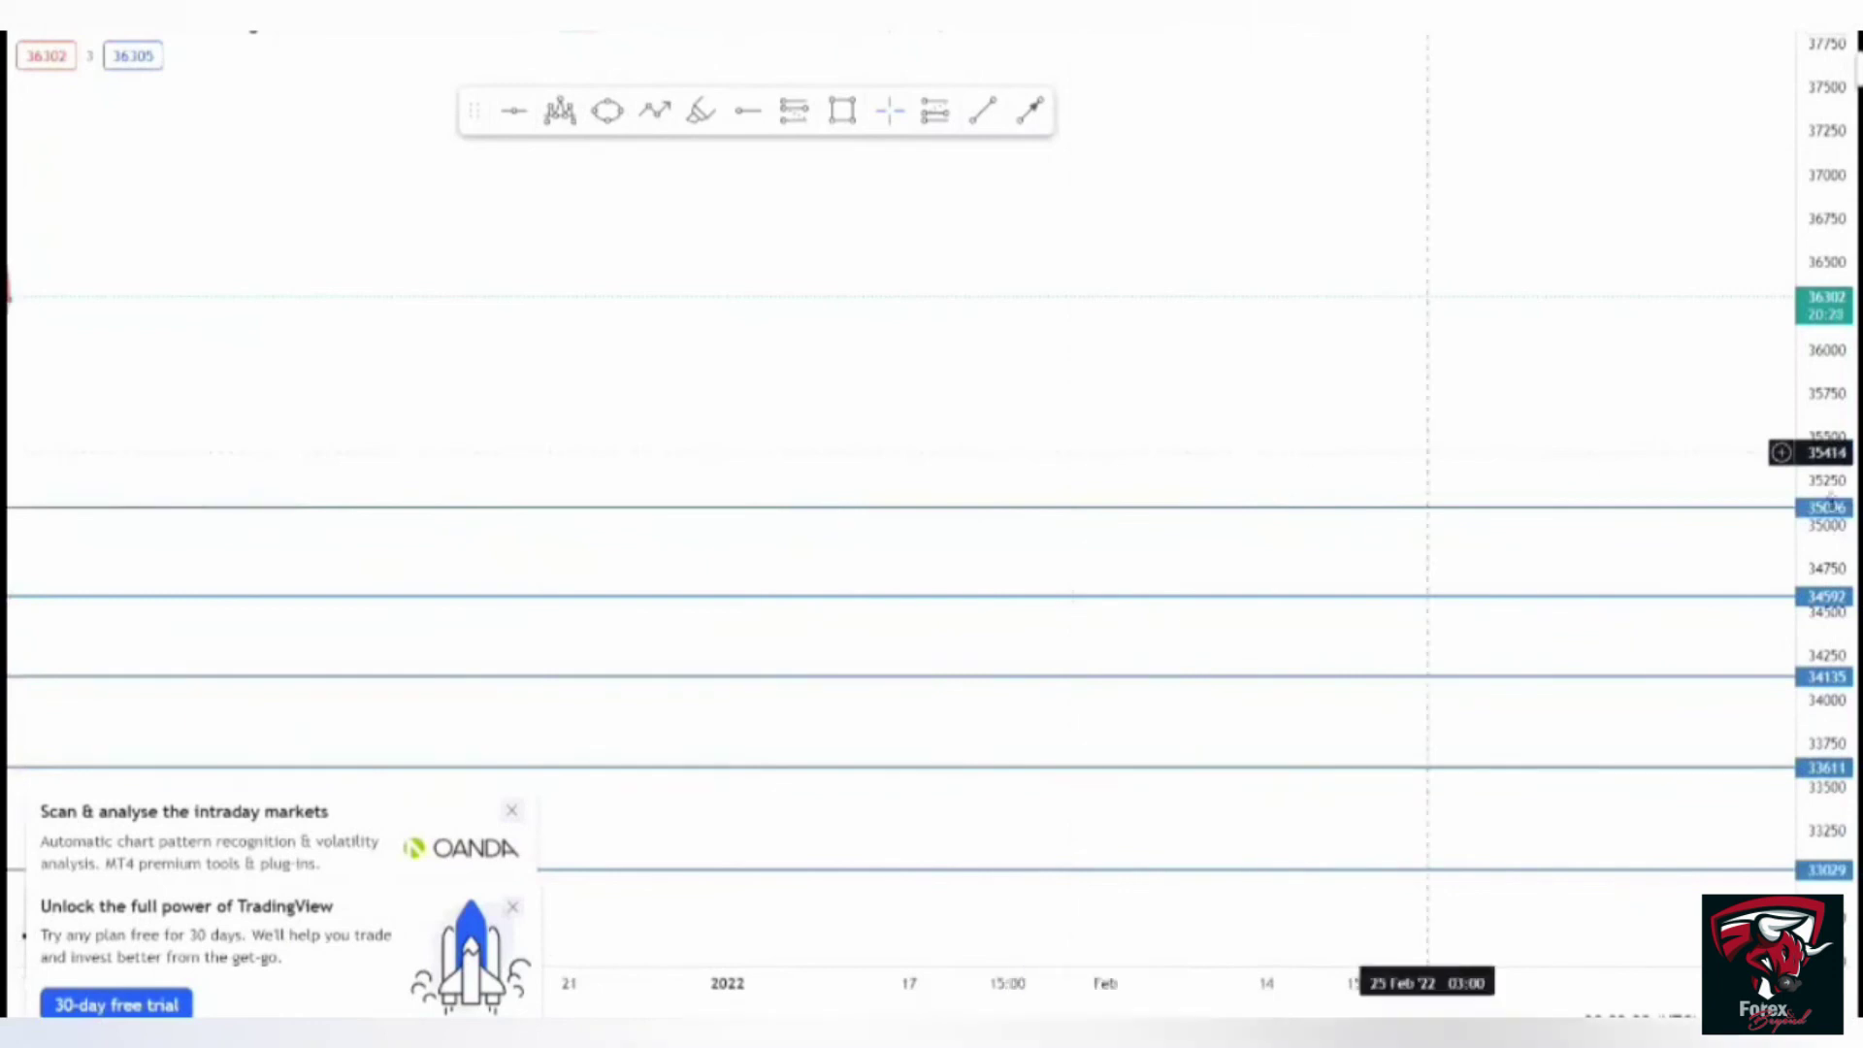
{"action": "left_click_drag", "start_coordinate": [1067, 408], "coordinate": [1495, 468]}
{"action": "left_click_drag", "start_coordinate": [441, 386], "coordinate": [1493, 441]}
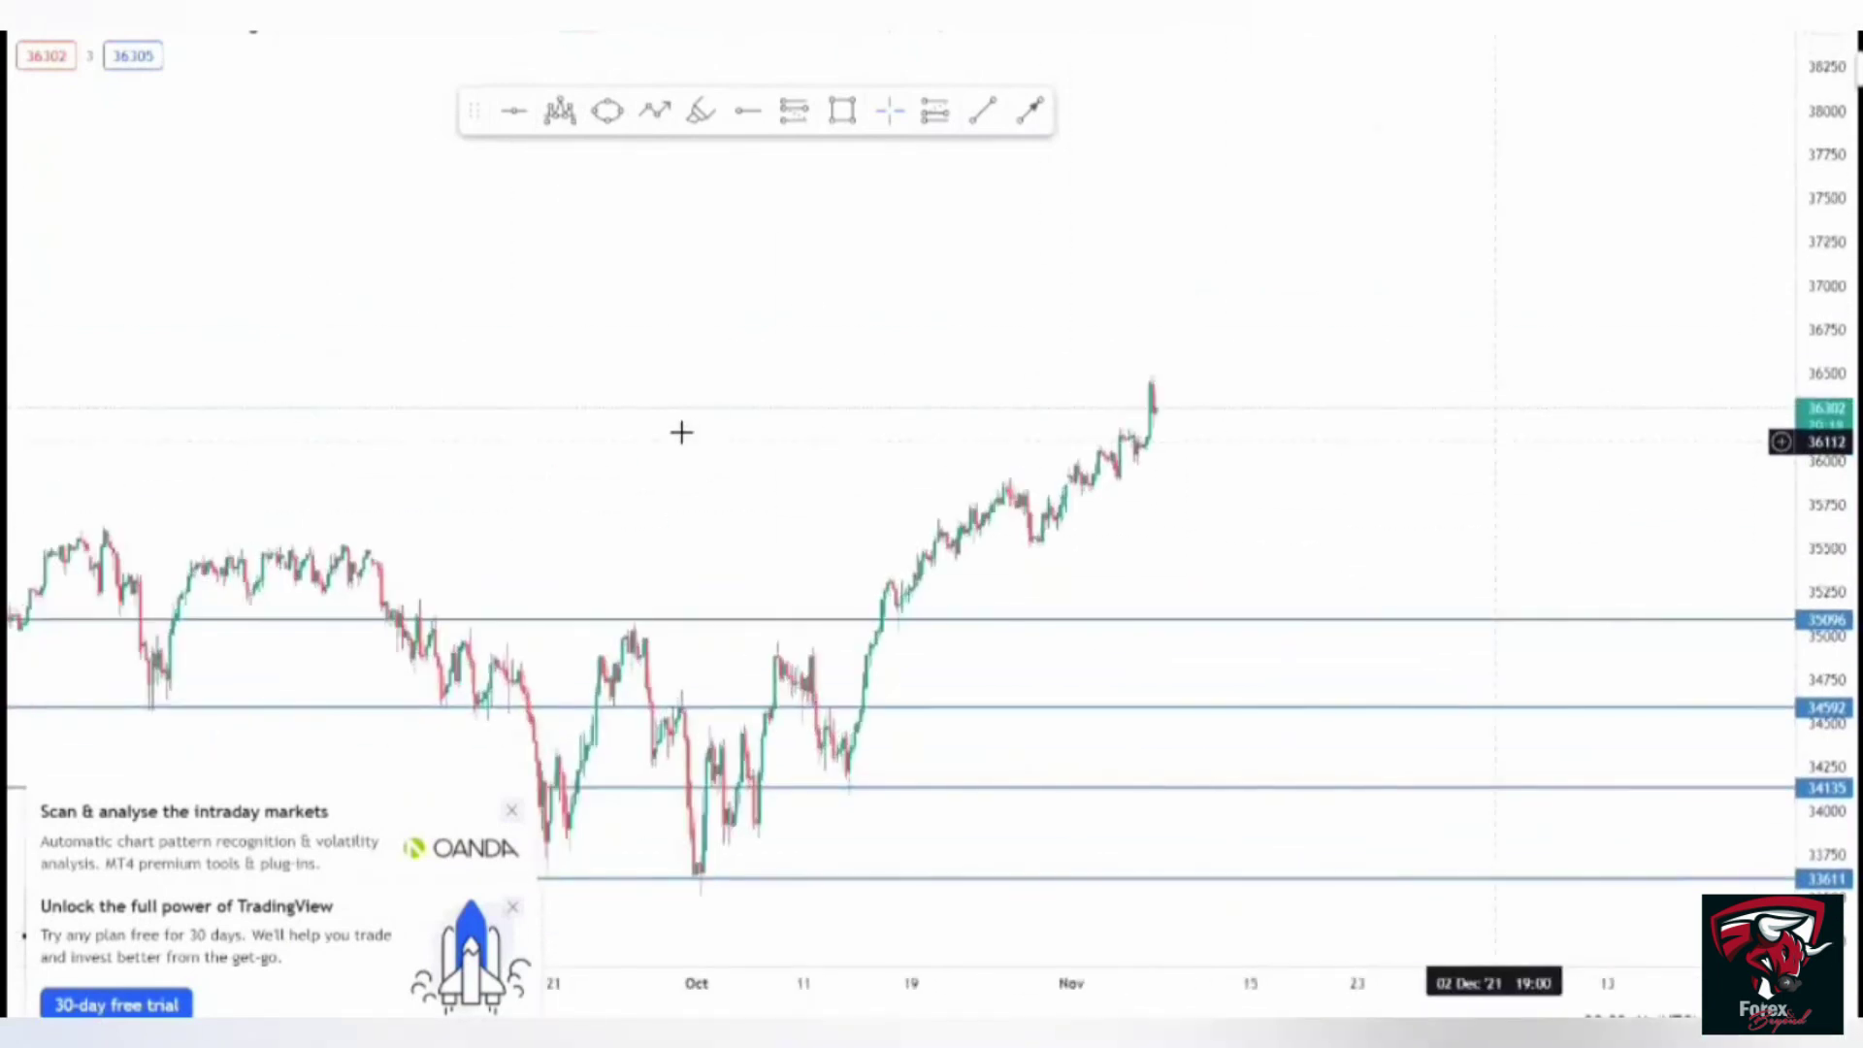
{"action": "left_click_drag", "start_coordinate": [1102, 424], "coordinate": [1202, 420]}
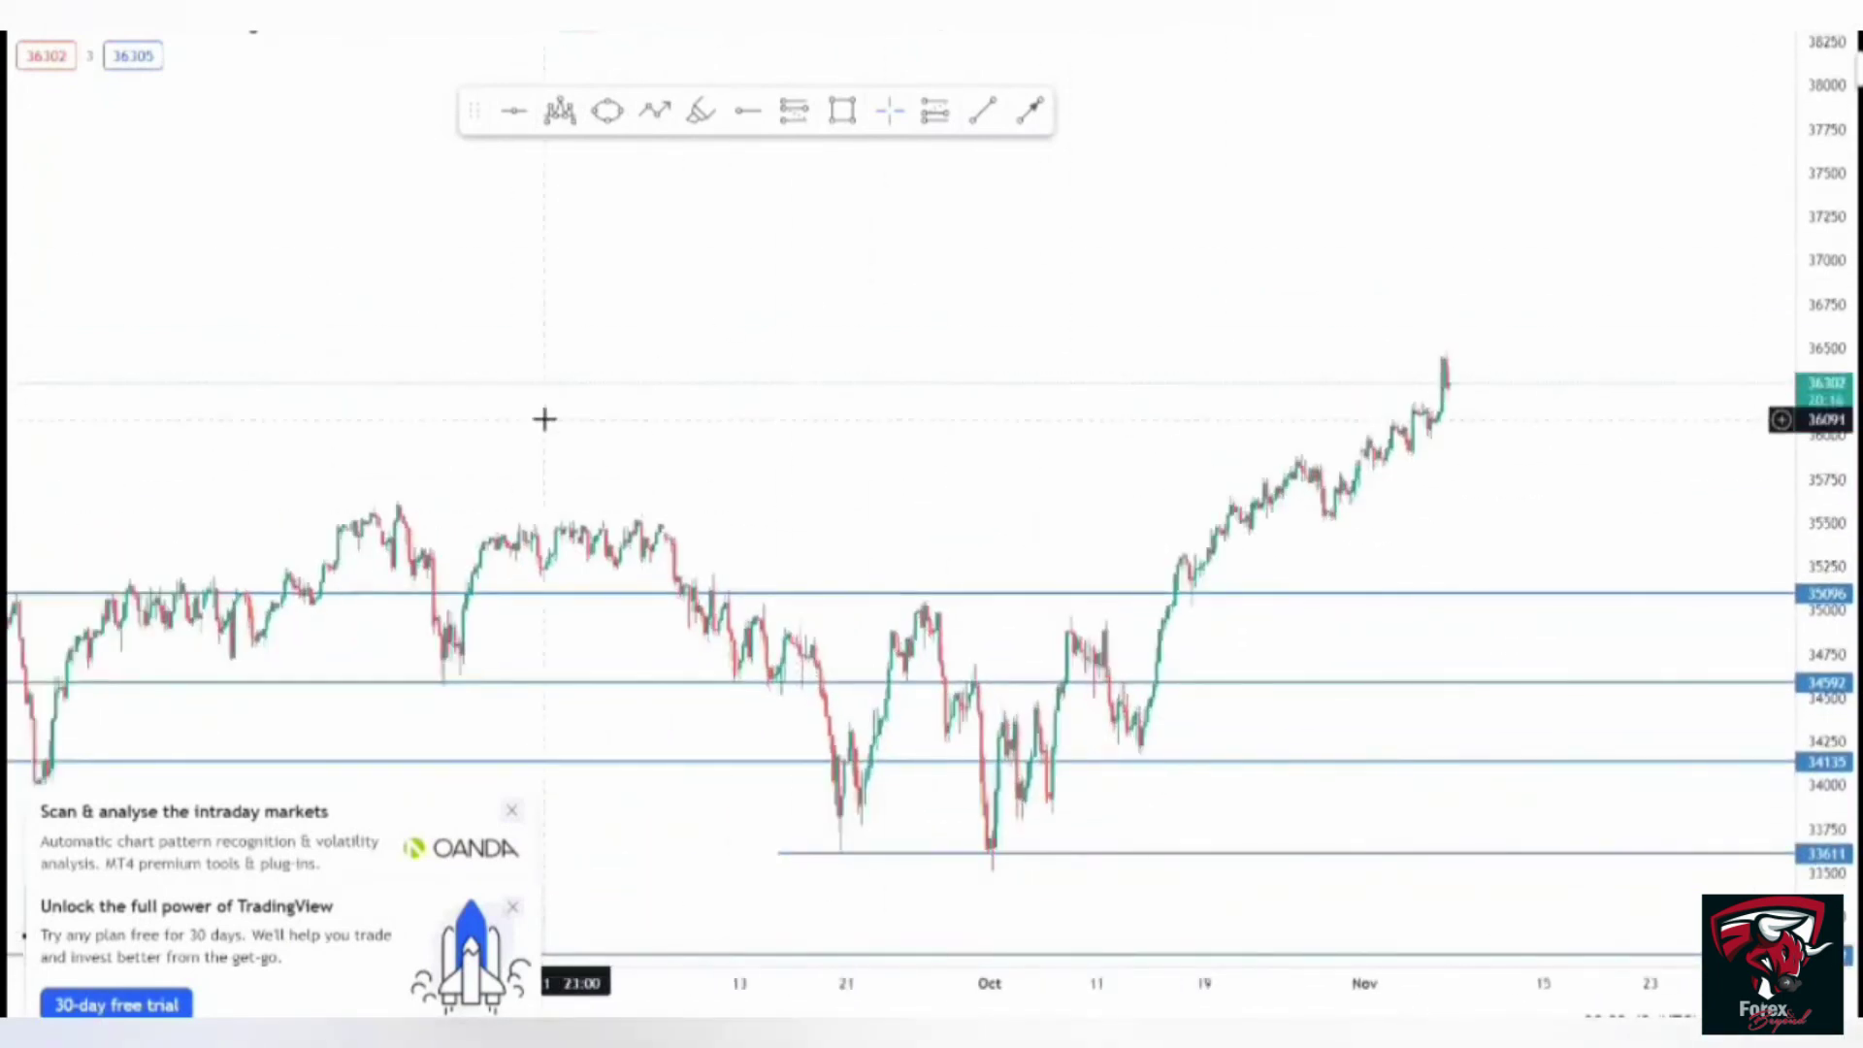
{"action": "left_click_drag", "start_coordinate": [540, 416], "coordinate": [899, 433]}
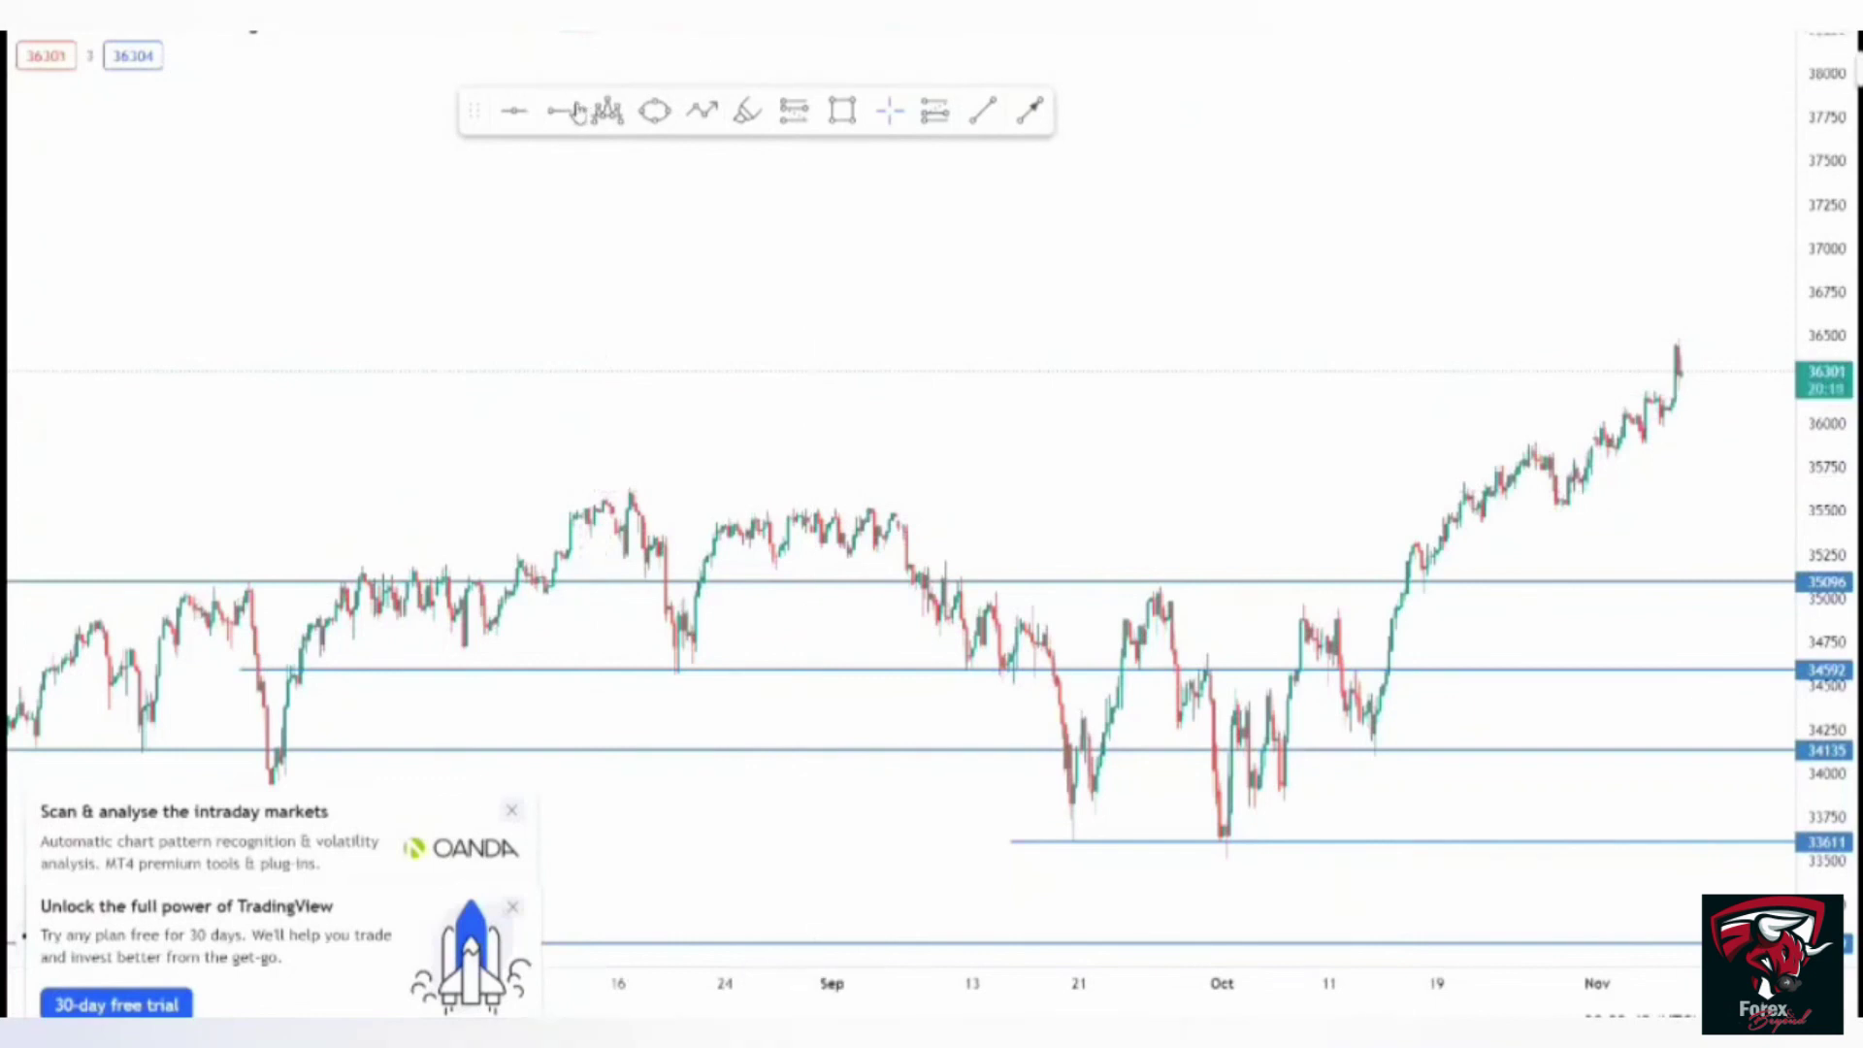
{"action": "left_click", "coordinate": [580, 497]}
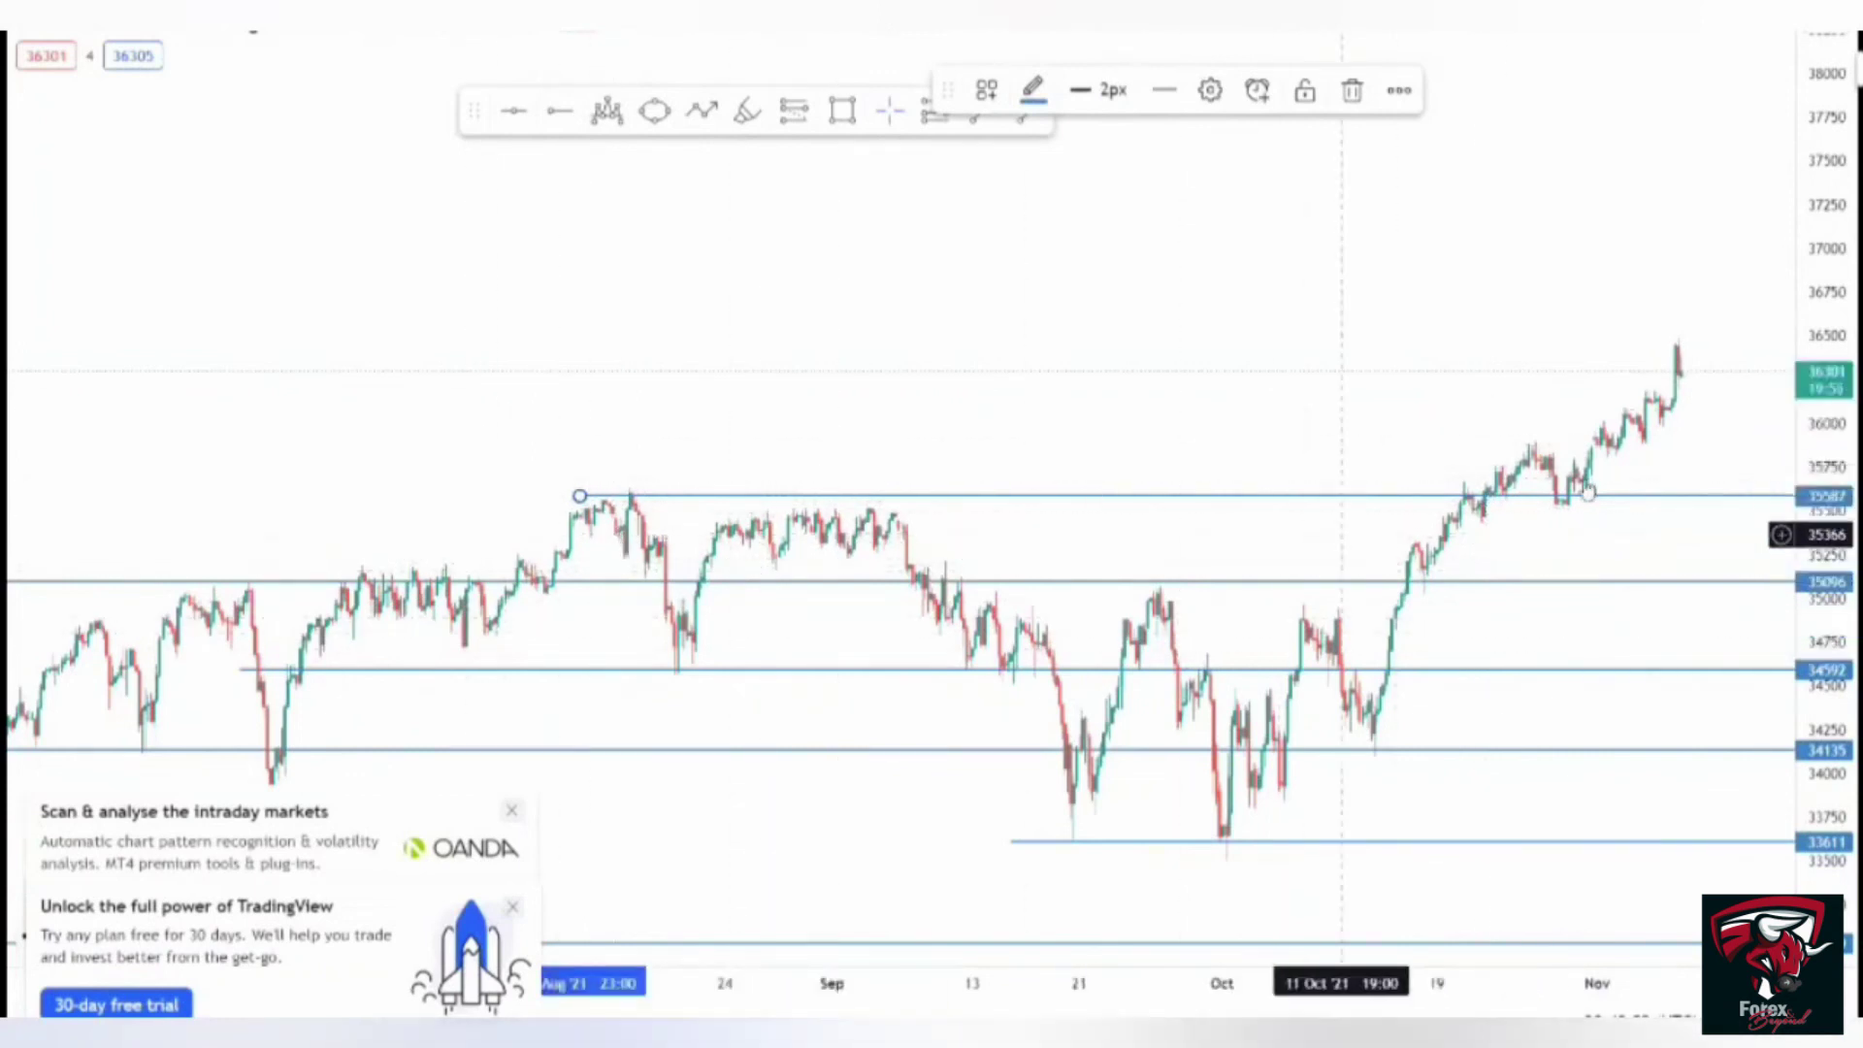
{"action": "left_click_drag", "start_coordinate": [1456, 333], "coordinate": [1464, 187]}
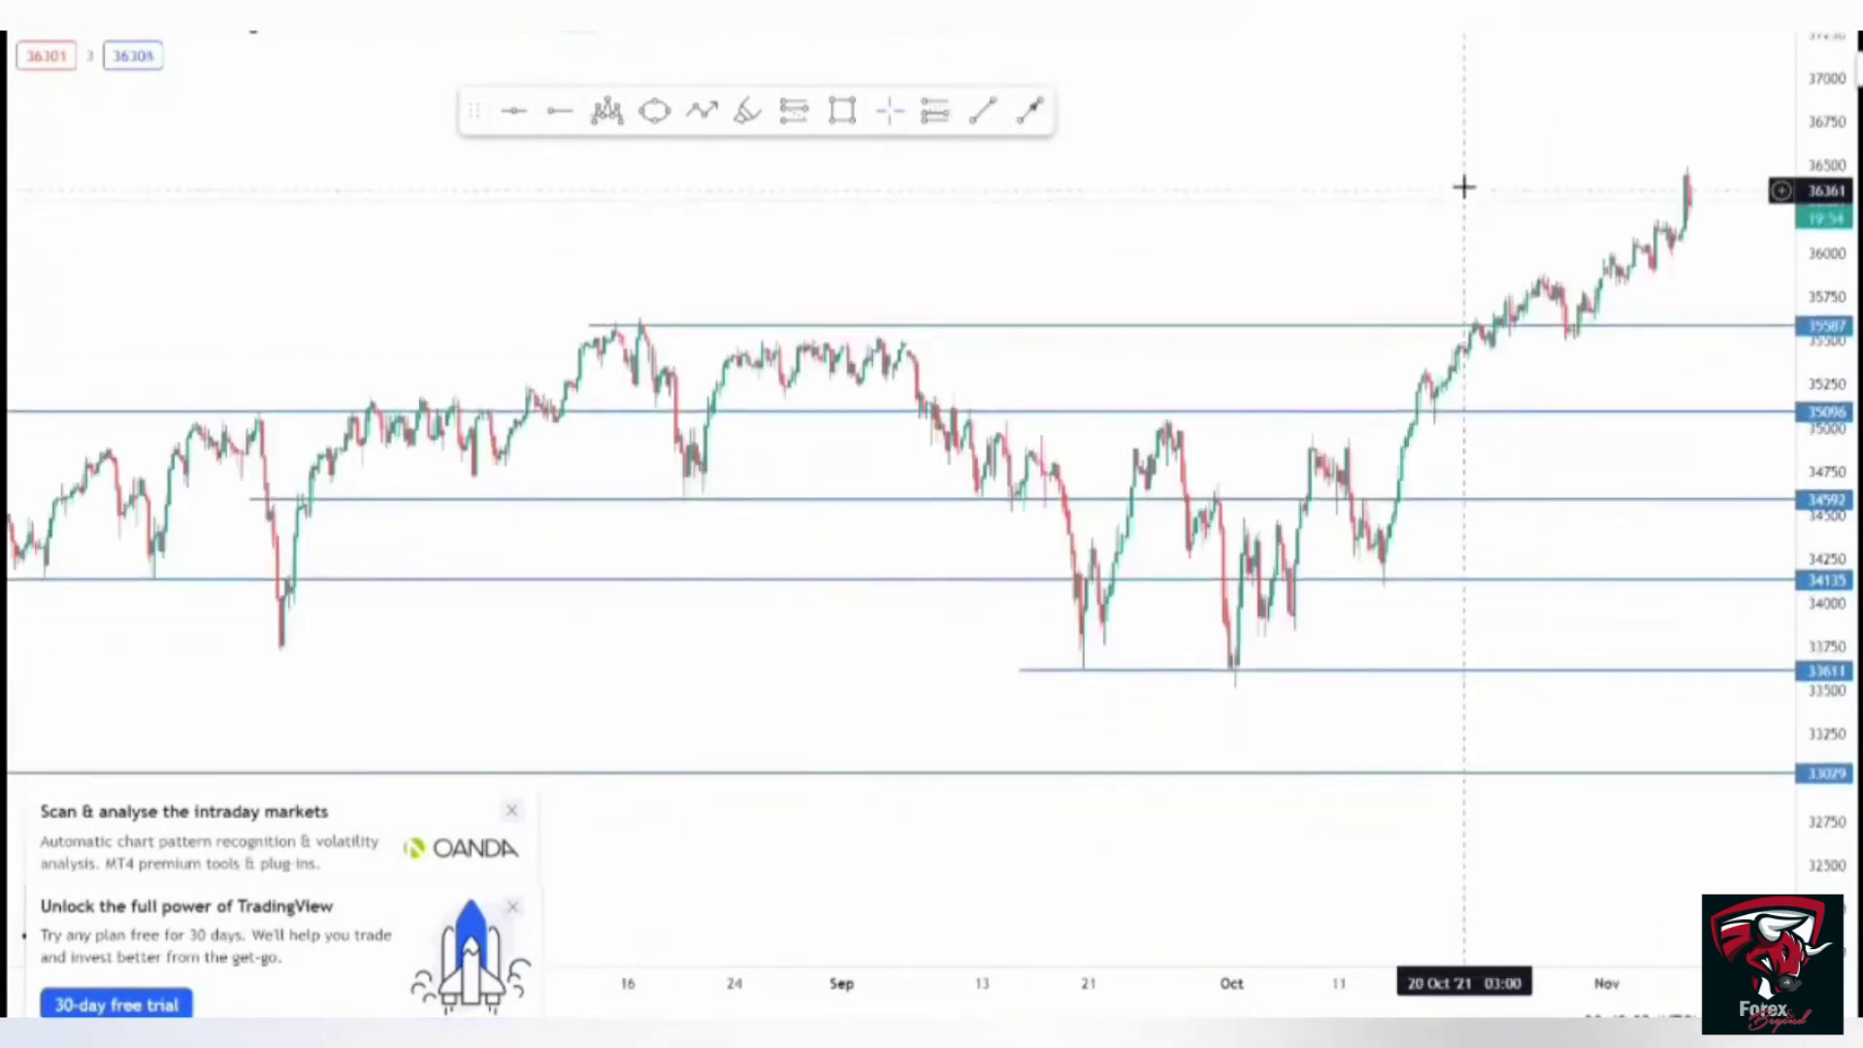